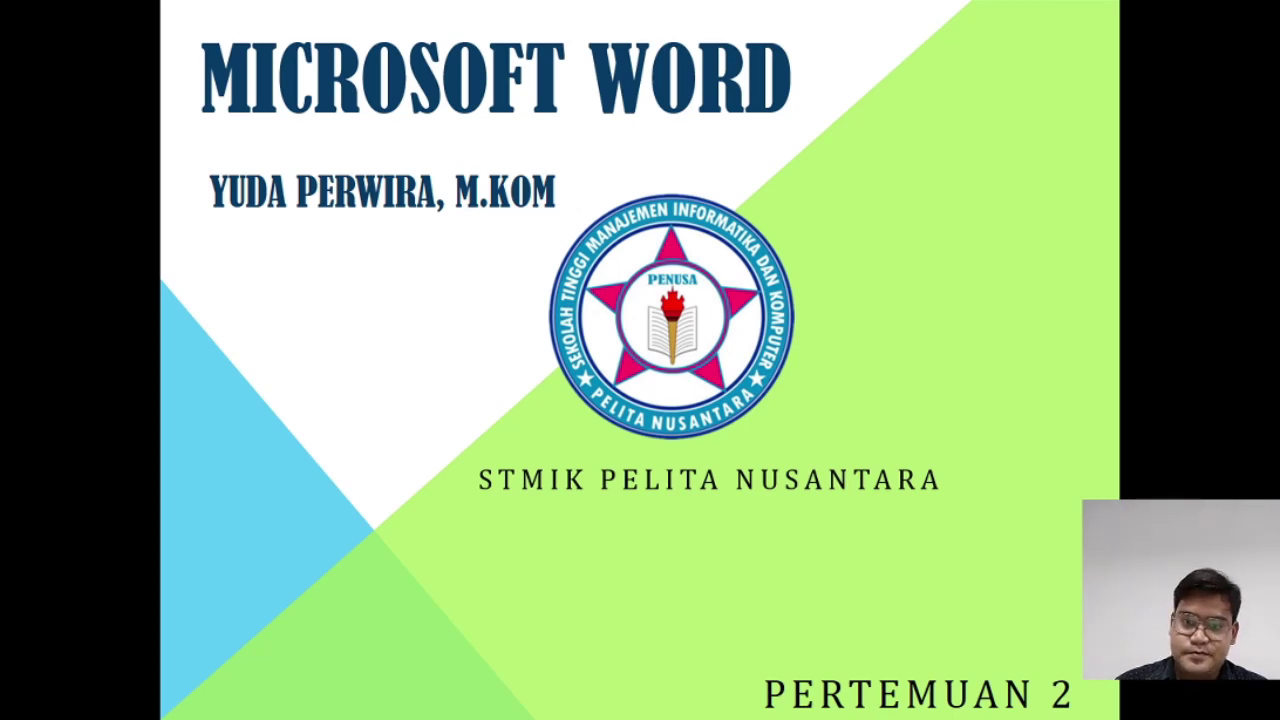
Step: Advance the slide show past the Word Processor slide to the Microsoft Office slide
{"action": "key", "text": "Right"}
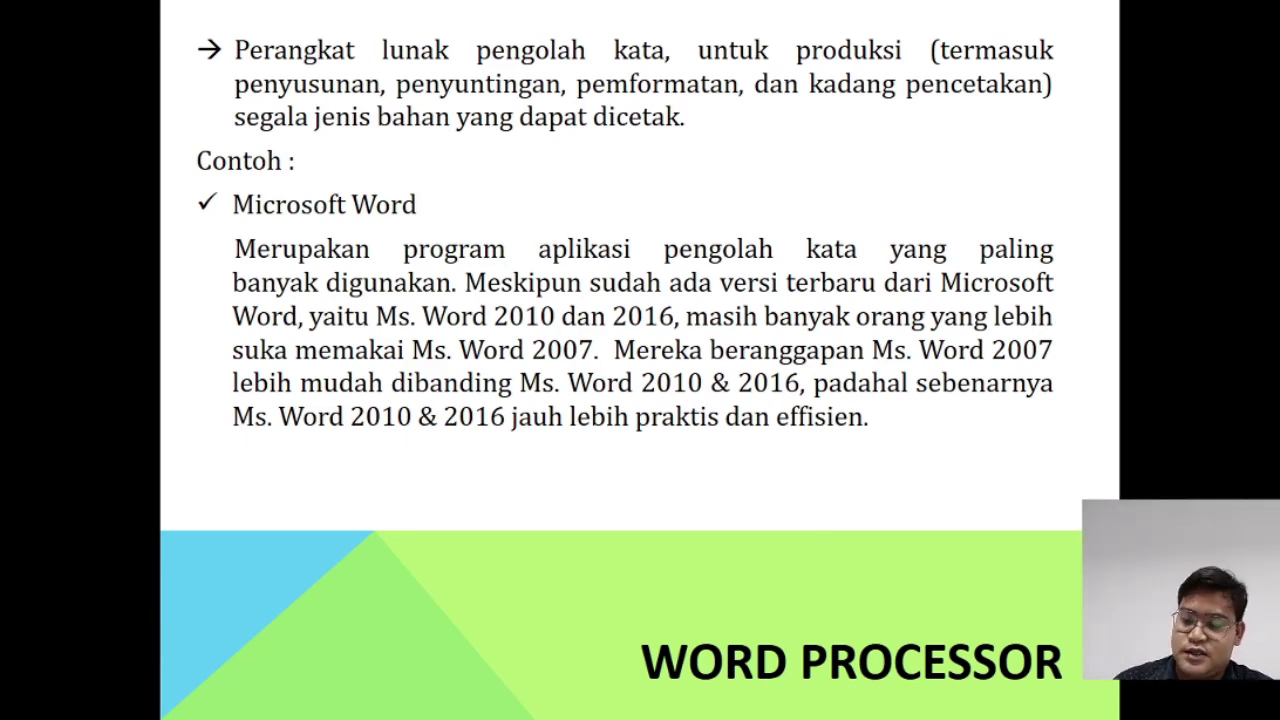
{"action": "key", "text": "Right"}
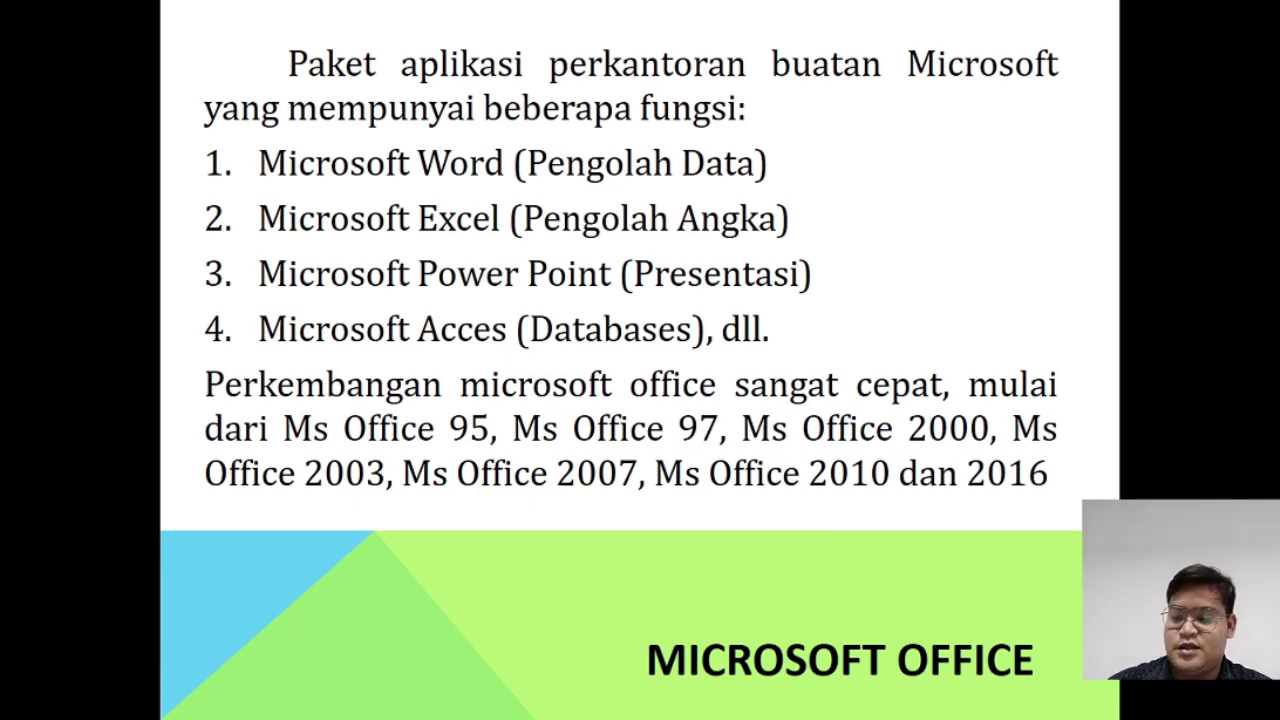
Step: Advance to the 'MEMBUKA JENDELA MICROSOFT WORD' slide about opening Word 2010
{"action": "key", "text": "Right"}
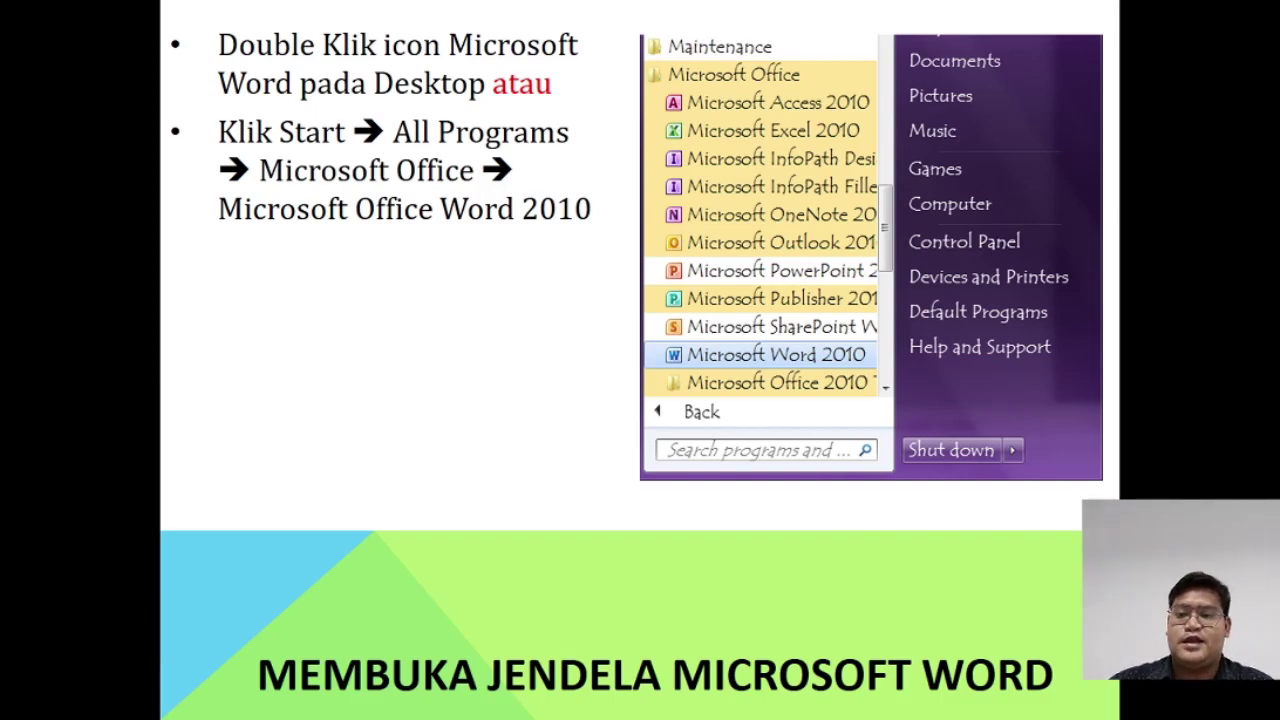
Step: Exit the slide show and minimize the presentation window
{"action": "key", "text": "Escape"}
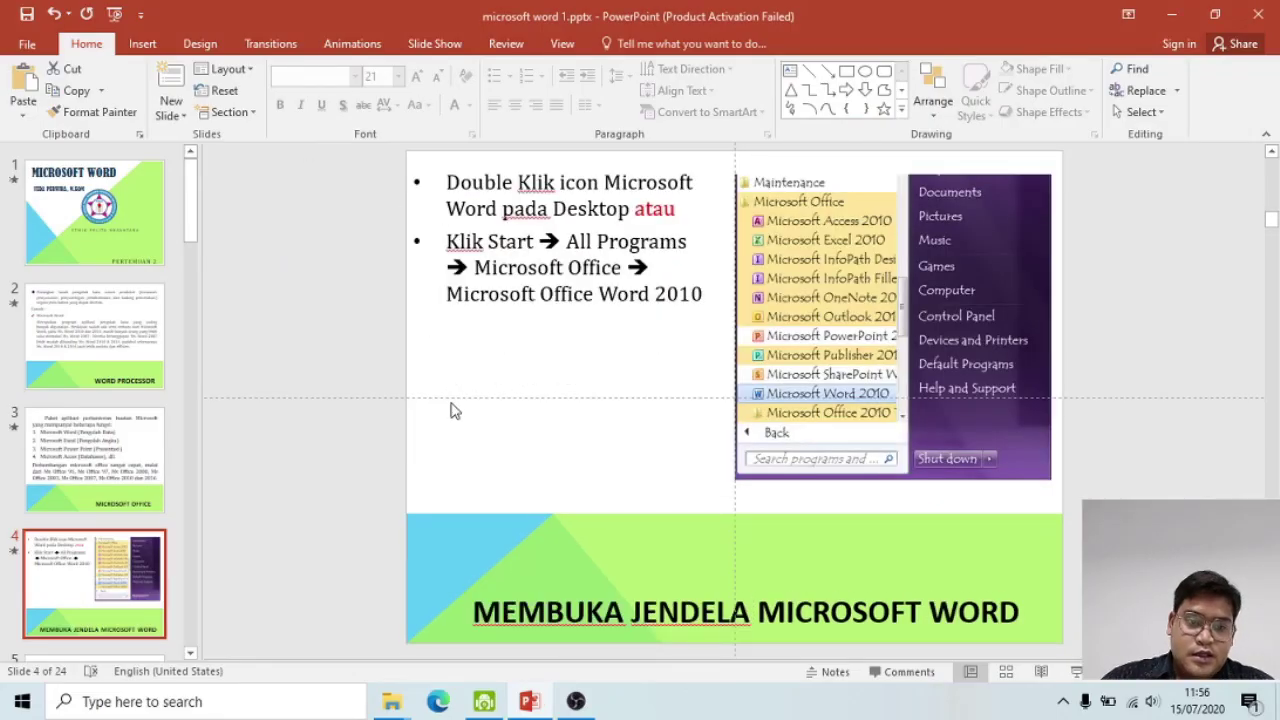
{"action": "left_click", "coordinate": [1172, 14]}
Step: Minimize the presentation and Videos windows and browse the Start menu app list
{"action": "left_click", "coordinate": [1171, 10]}
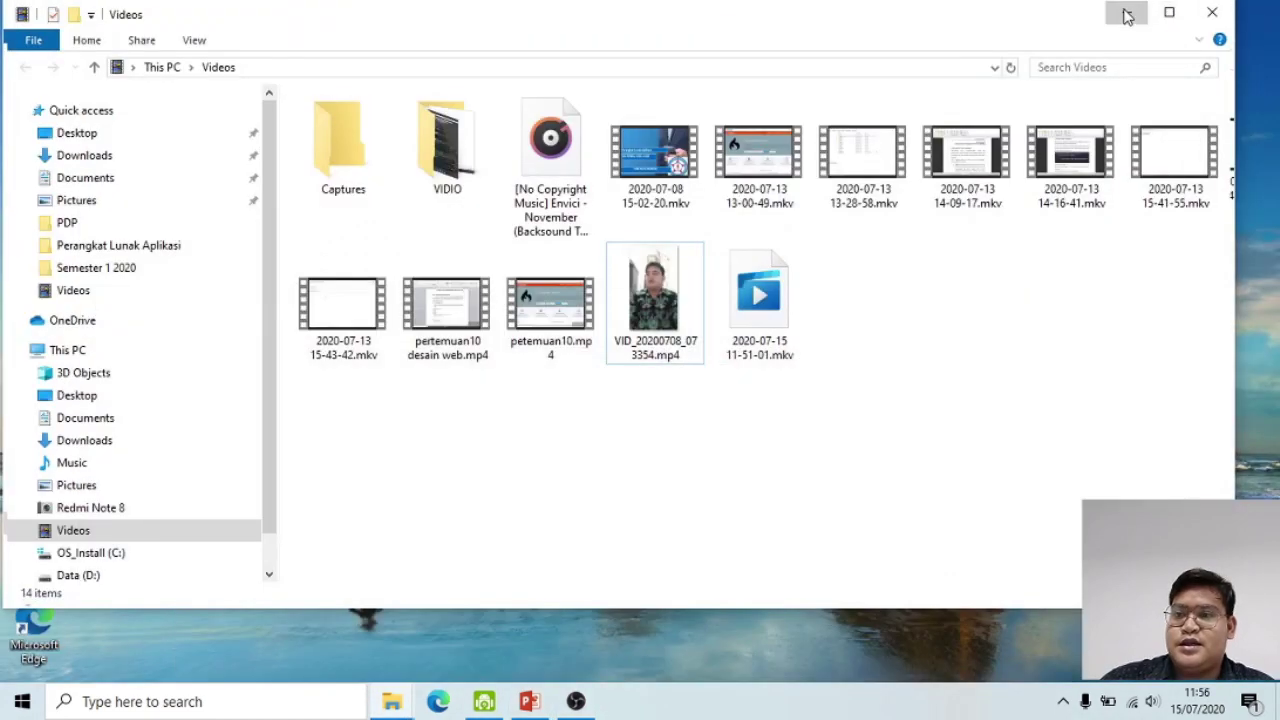
{"action": "left_click", "coordinate": [1127, 16]}
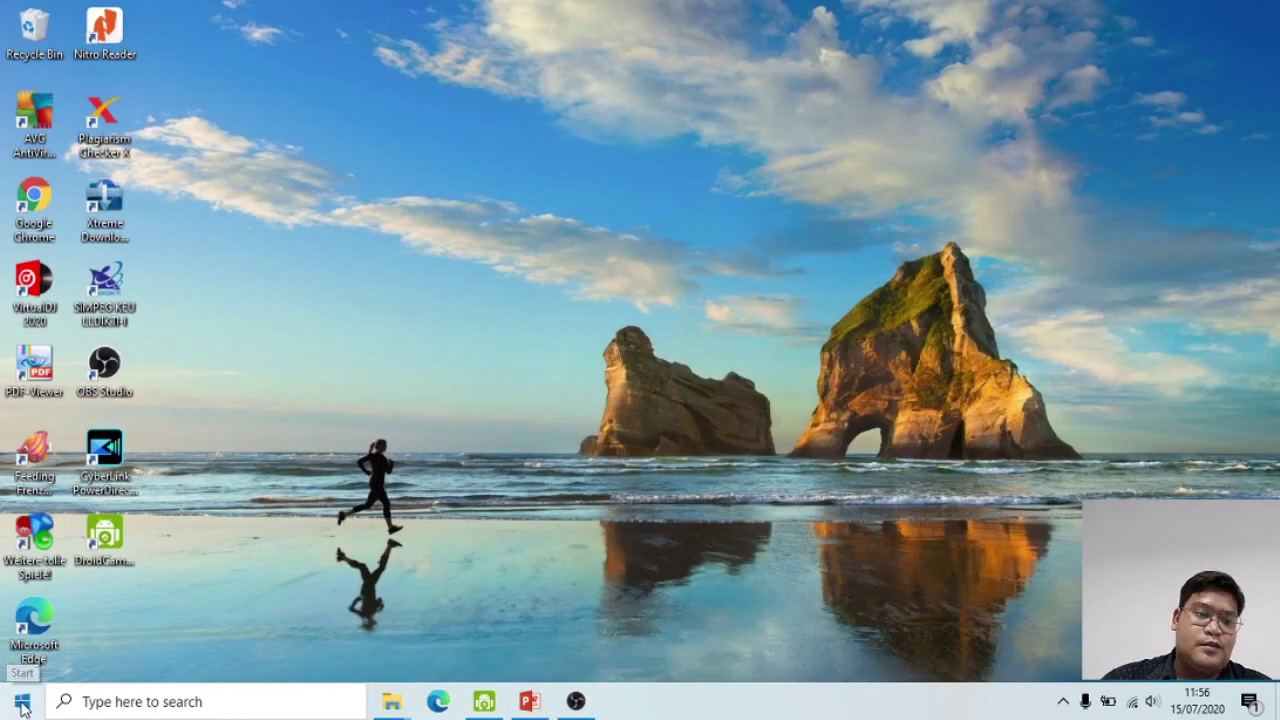
{"action": "left_click", "coordinate": [22, 706]}
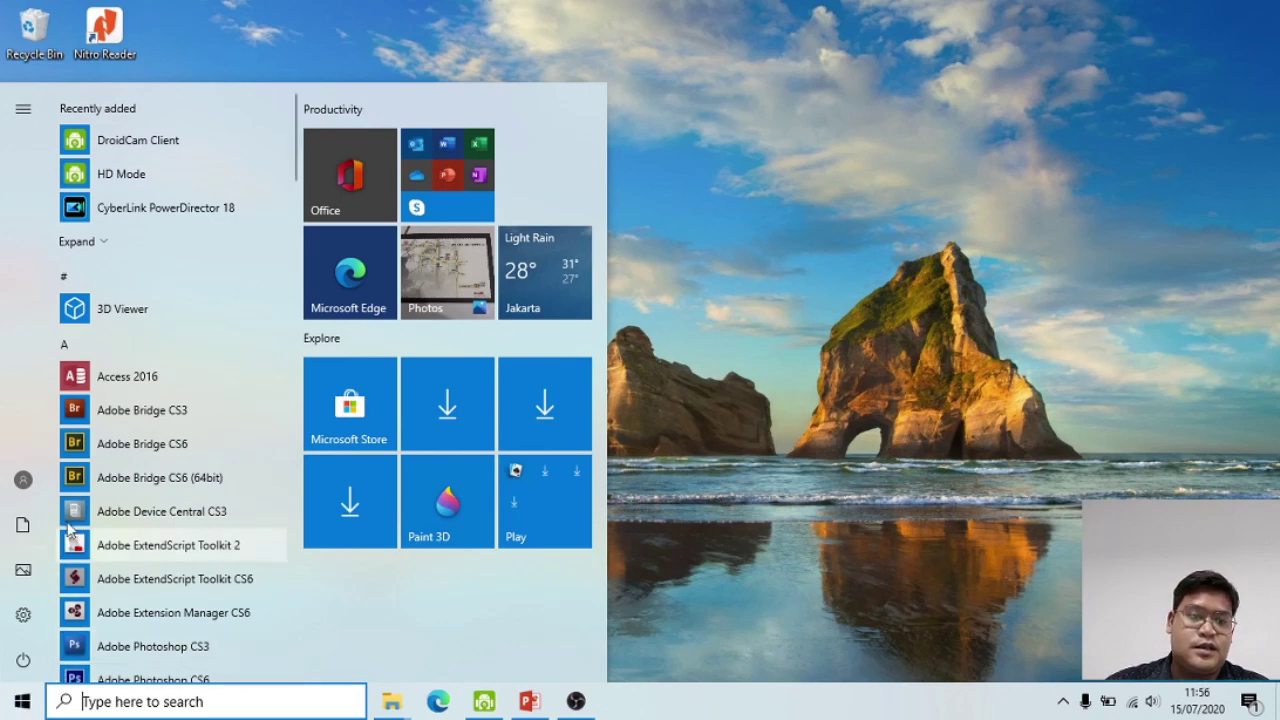
{"action": "scroll", "coordinate": [120, 490], "scroll_direction": "down", "scroll_amount": 3}
{"action": "scroll", "coordinate": [120, 488], "scroll_direction": "down", "scroll_amount": 6}
{"action": "scroll", "coordinate": [118, 490], "scroll_direction": "down", "scroll_amount": 5}
{"action": "scroll", "coordinate": [118, 490], "scroll_direction": "down", "scroll_amount": 5}
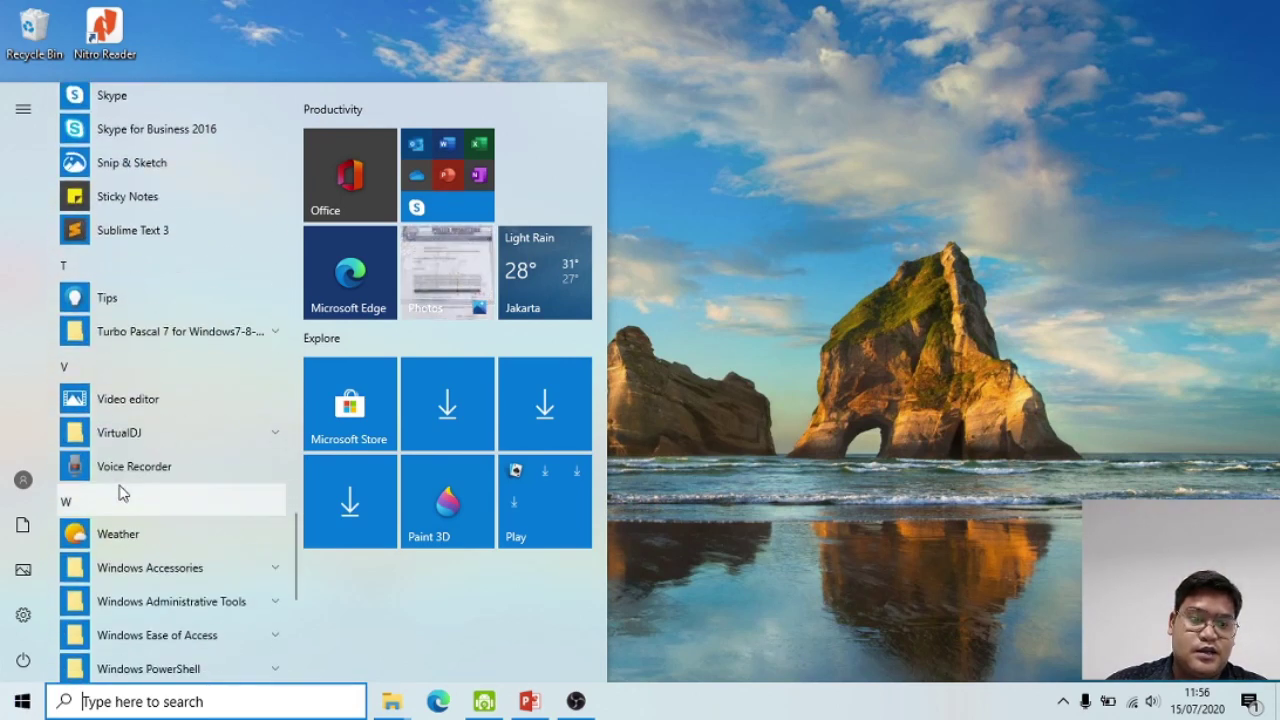
{"action": "scroll", "coordinate": [118, 490], "scroll_direction": "down", "scroll_amount": 3}
{"action": "scroll", "coordinate": [200, 410], "scroll_direction": "down", "scroll_amount": 3}
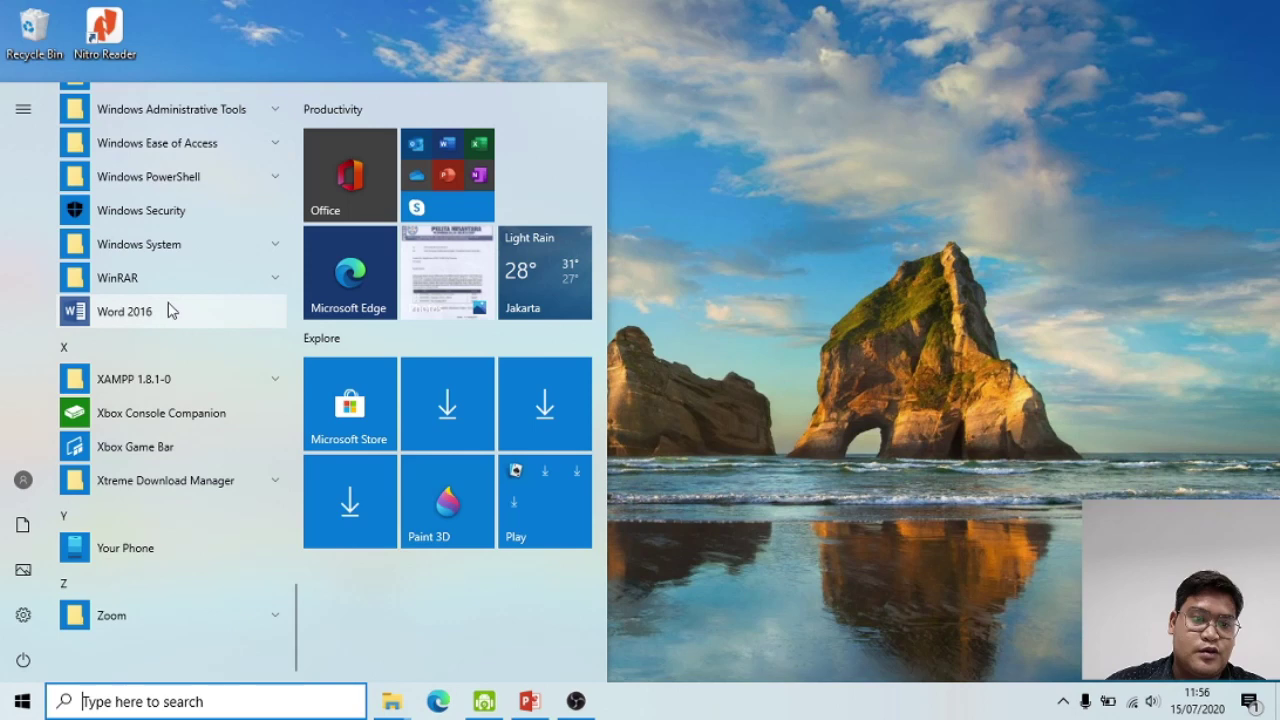
{"action": "scroll", "coordinate": [171, 400], "scroll_direction": "up", "scroll_amount": 2}
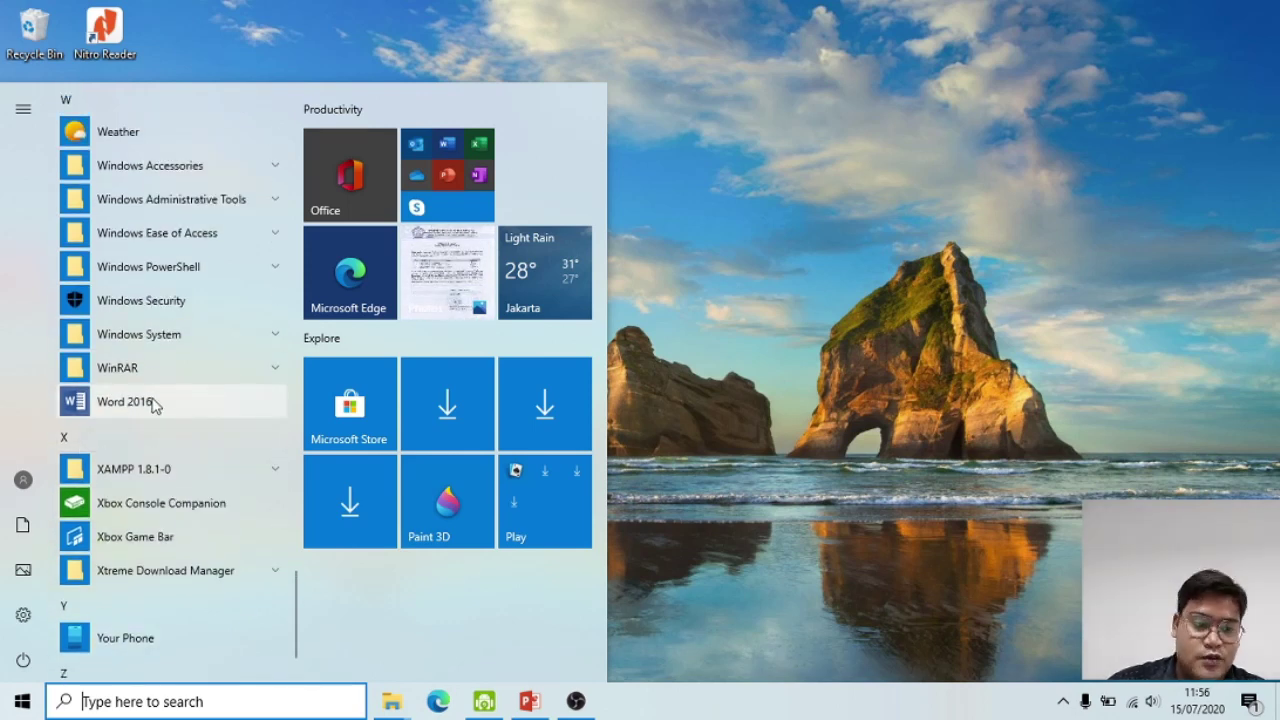
{"action": "scroll", "coordinate": [118, 600], "scroll_direction": "up", "scroll_amount": 5}
Step: Search for 'word', launch Word 2016, dismiss the activation notice and create a blank document
{"action": "left_click", "coordinate": [133, 701]}
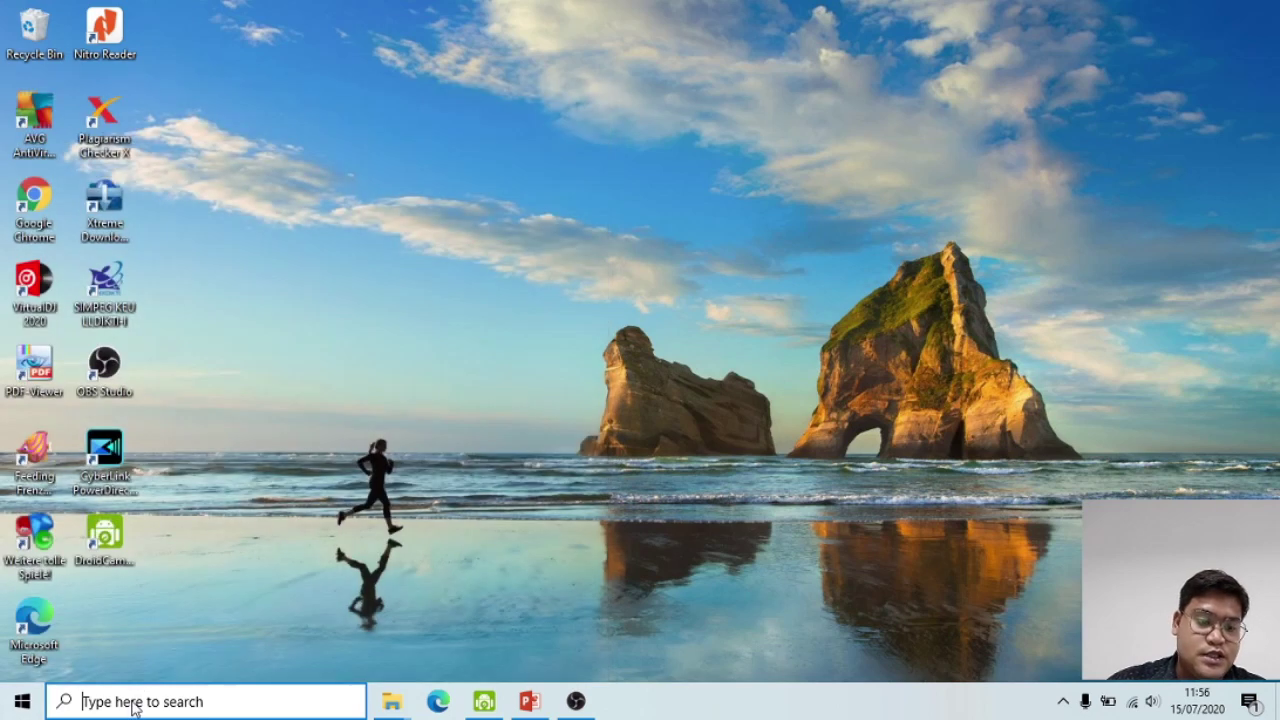
{"action": "type", "text": "word"}
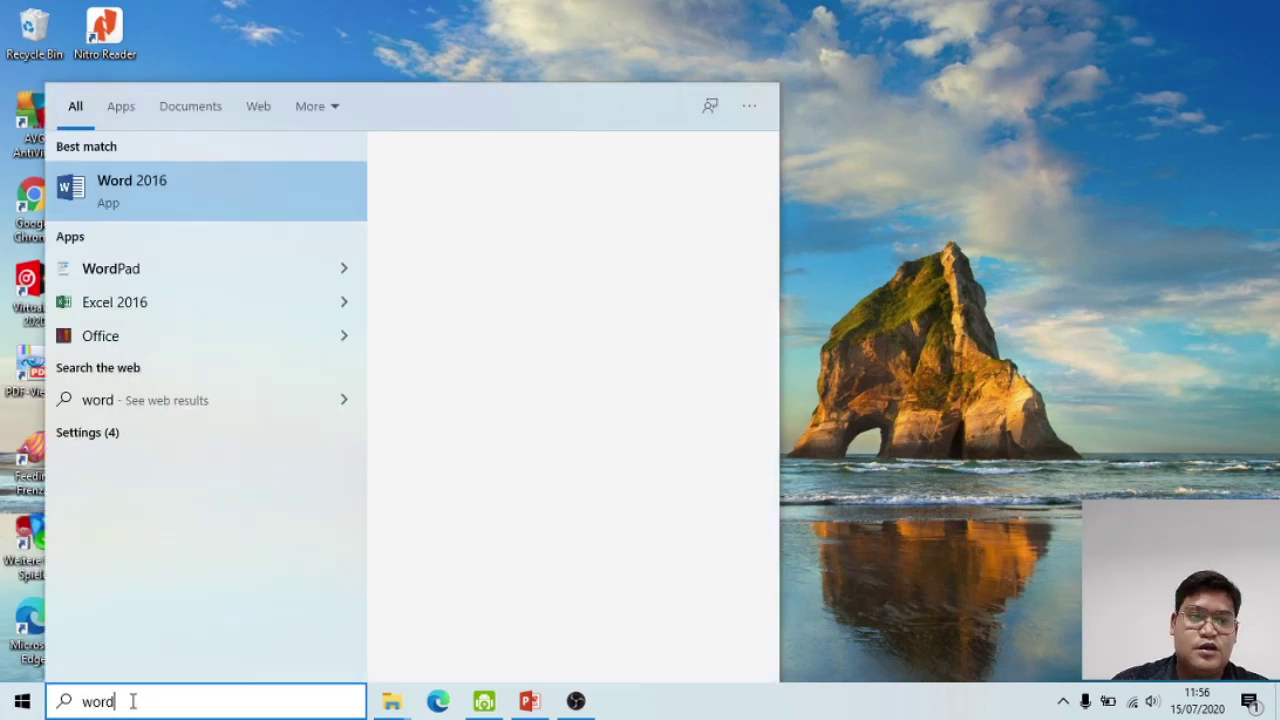
{"action": "key", "text": "Return"}
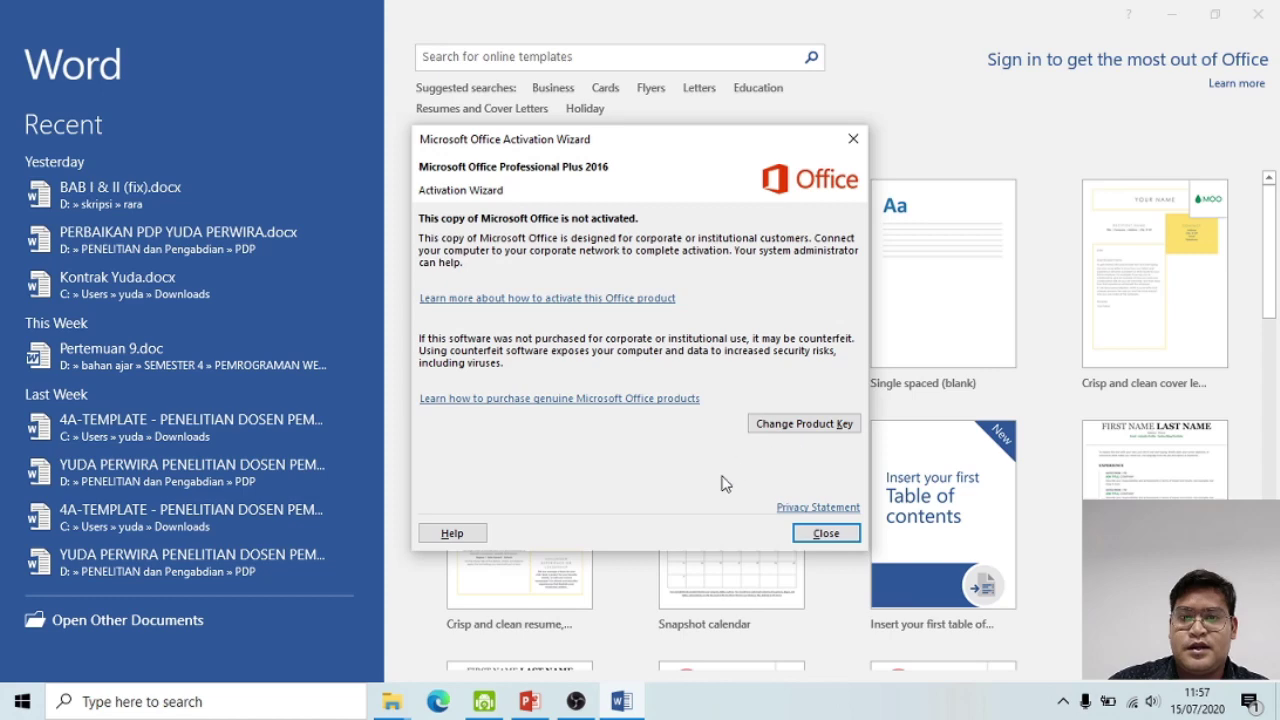
{"action": "left_click", "coordinate": [826, 533]}
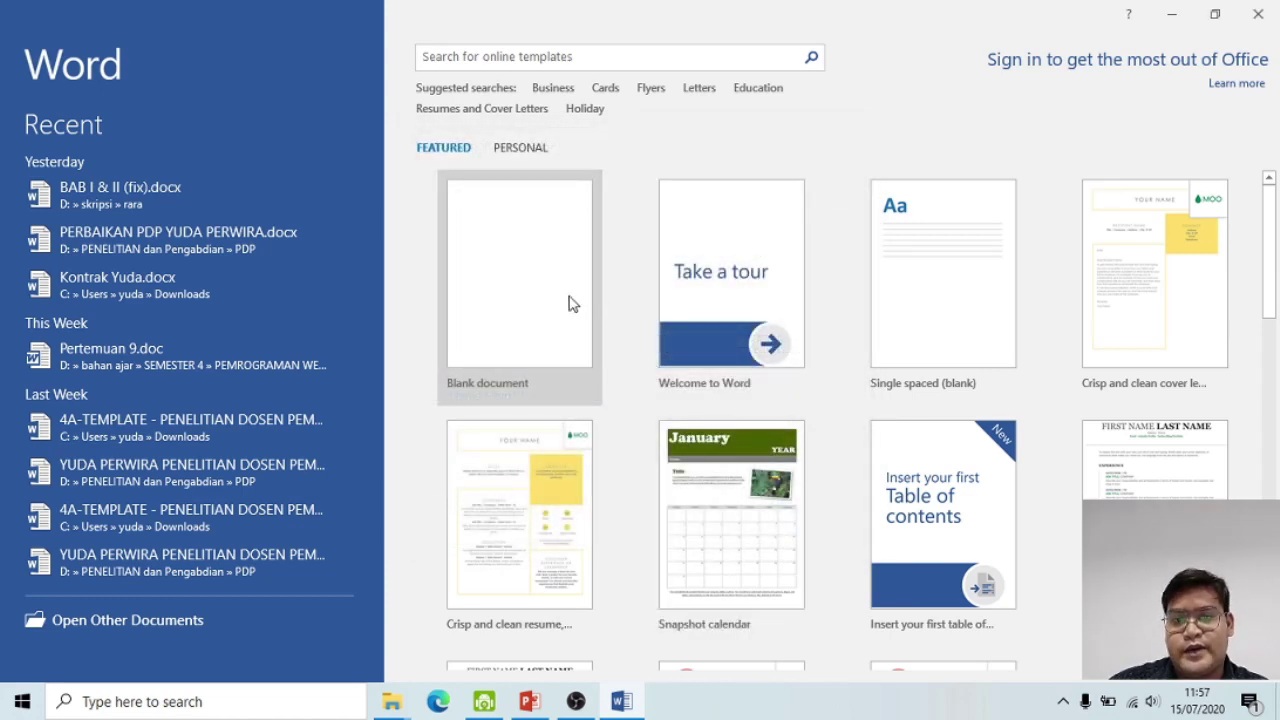
{"action": "left_click", "coordinate": [571, 301]}
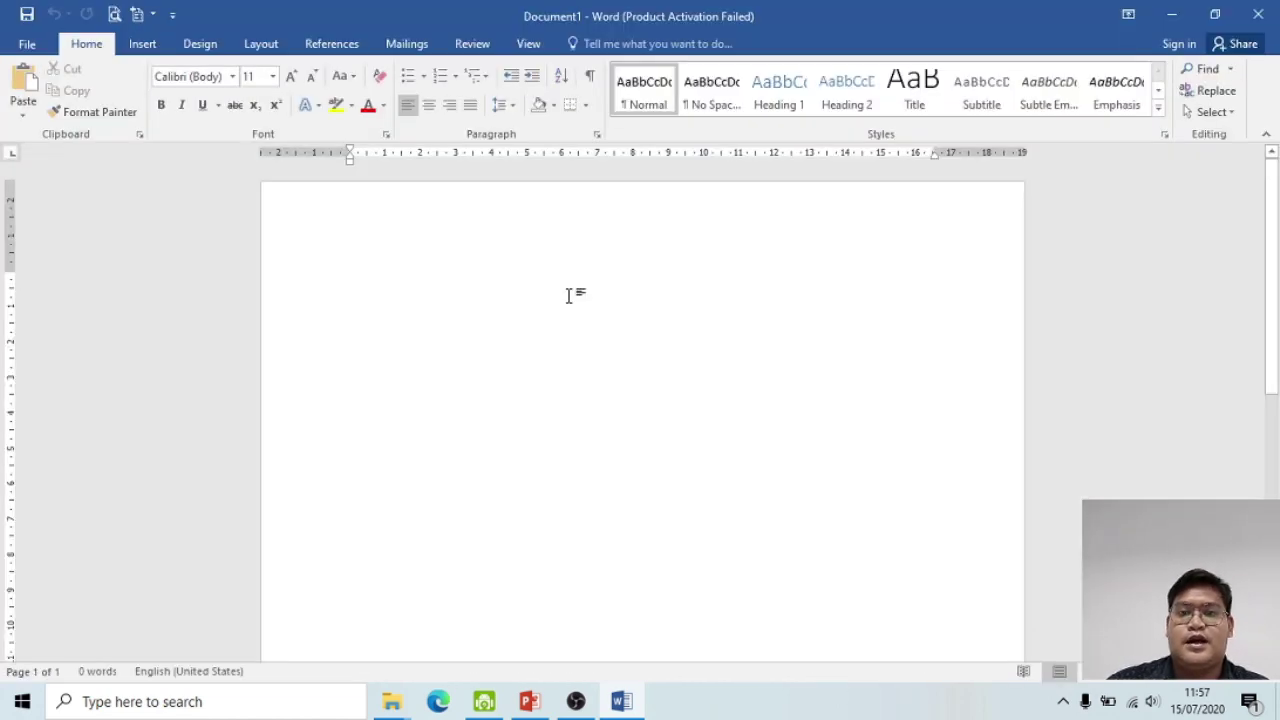
Step: Type the line 'STMIK Pelita Nusantara' on the blank page and select it
{"action": "scroll", "coordinate": [470, 262], "scroll_direction": "down", "scroll_amount": 1}
{"action": "scroll", "coordinate": [470, 262], "scroll_direction": "down", "scroll_amount": 2}
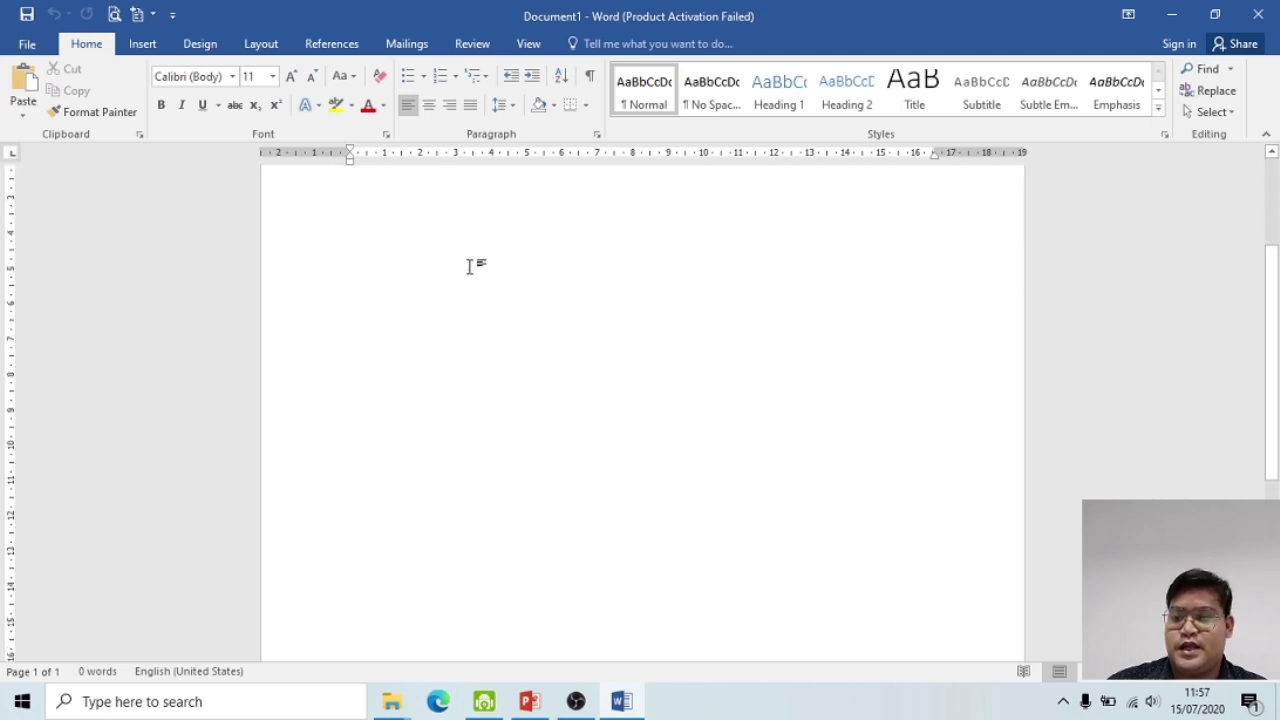
{"action": "scroll", "coordinate": [428, 283], "scroll_direction": "up", "scroll_amount": 2}
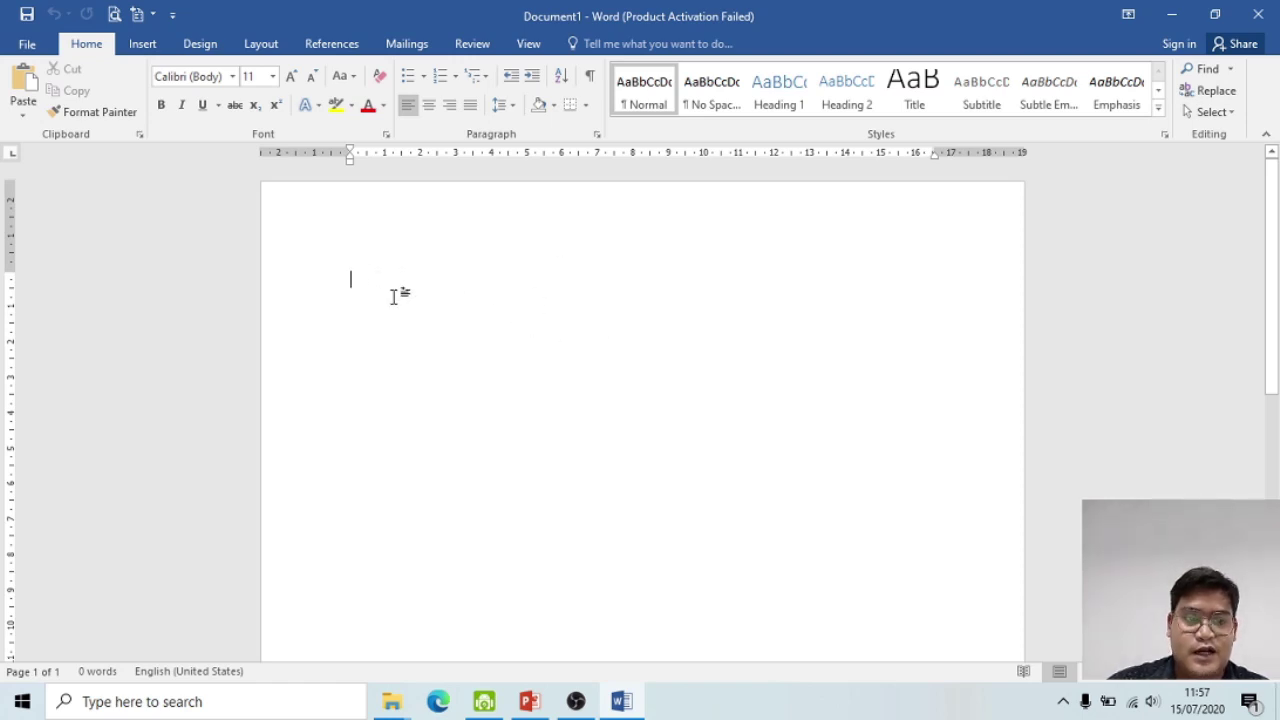
{"action": "type", "text": "s"}
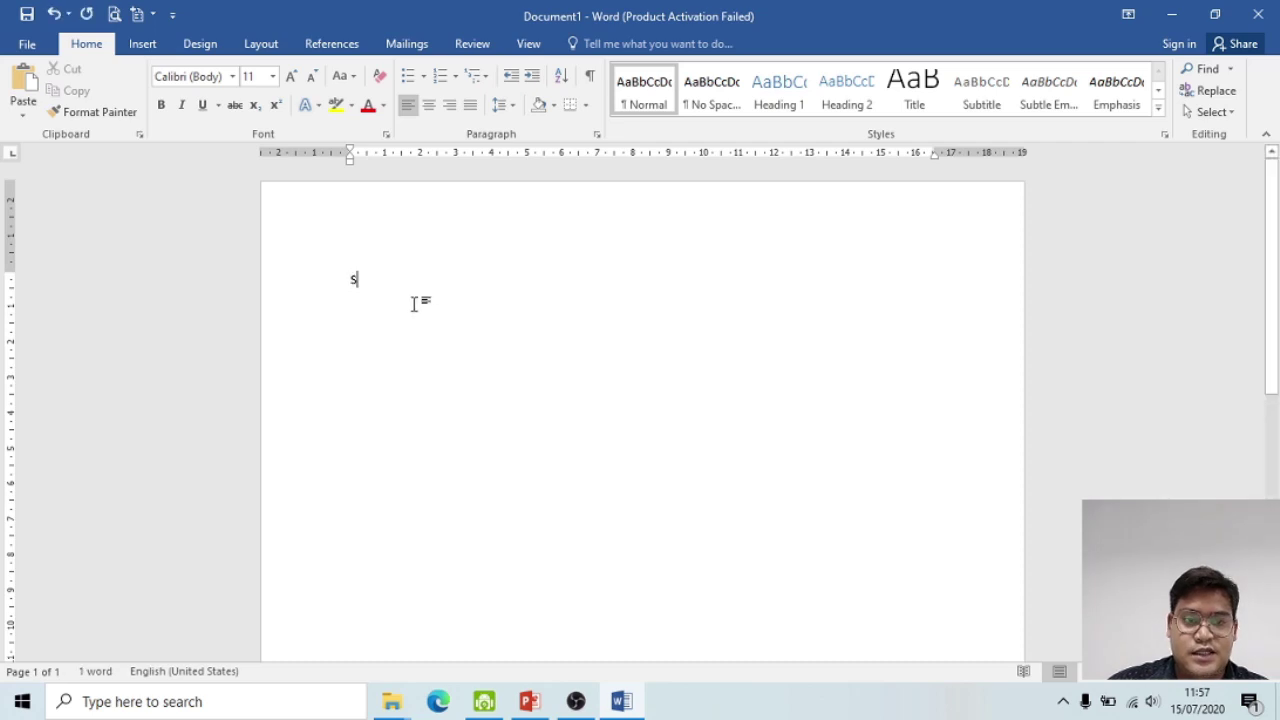
{"action": "type", "text": "TMIK "}
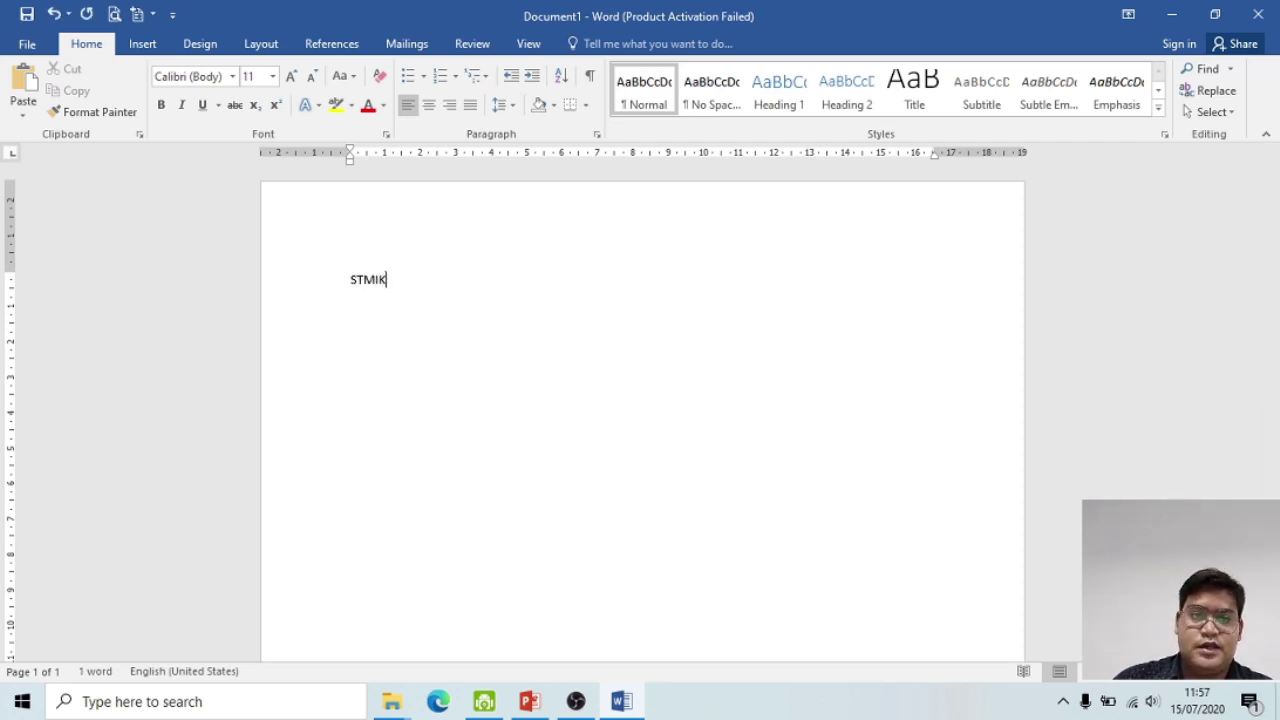
{"action": "type", "text": "Pelita Nusantara"}
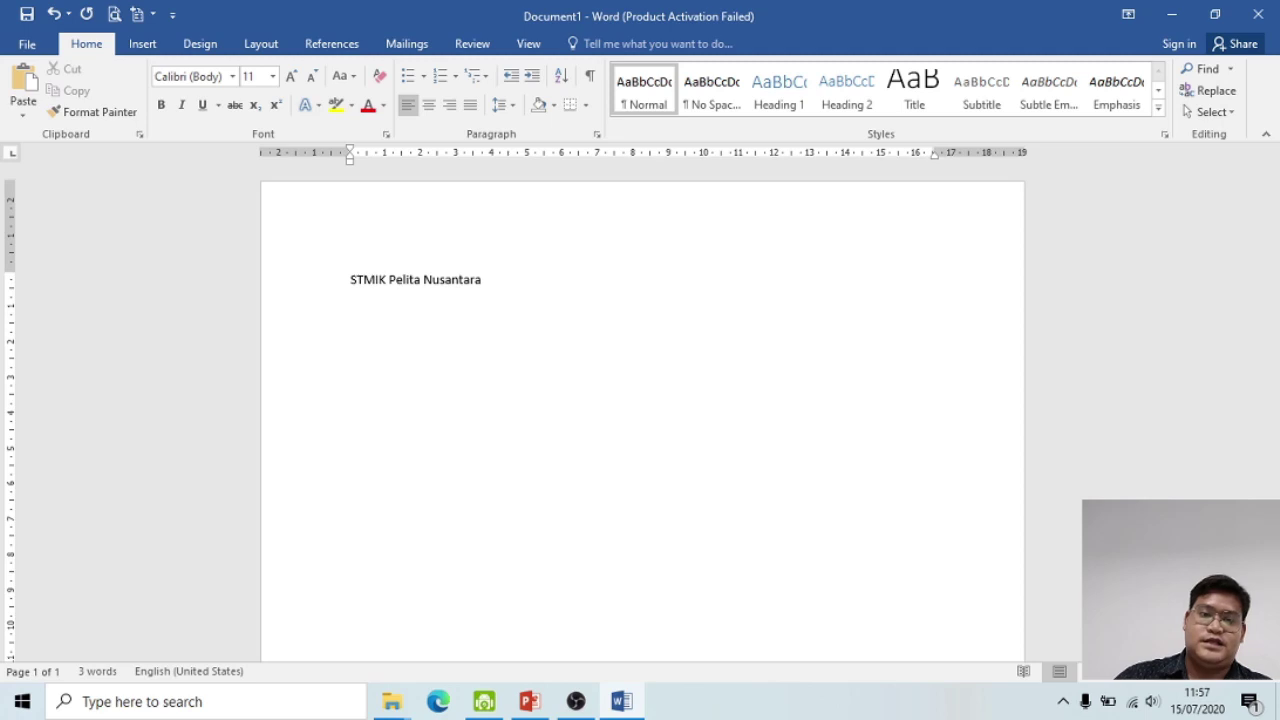
{"action": "left_click", "coordinate": [421, 283]}
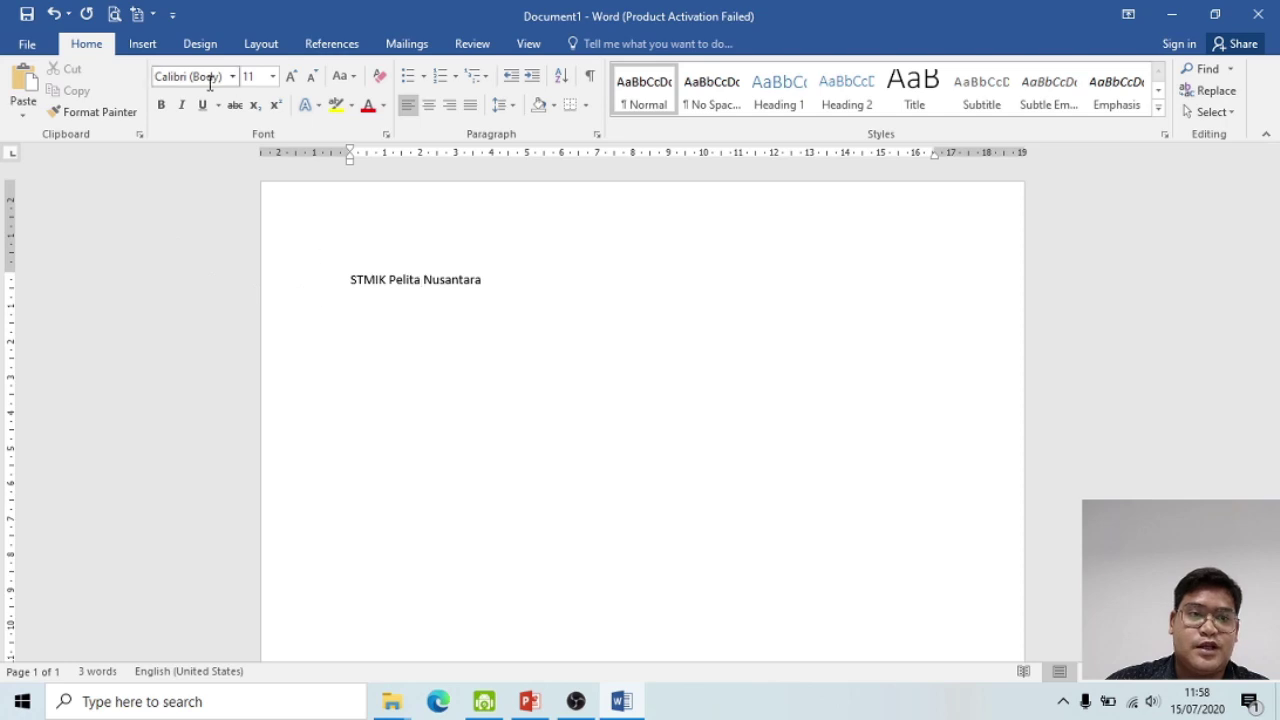
{"action": "mouse_move", "coordinate": [486, 286]}
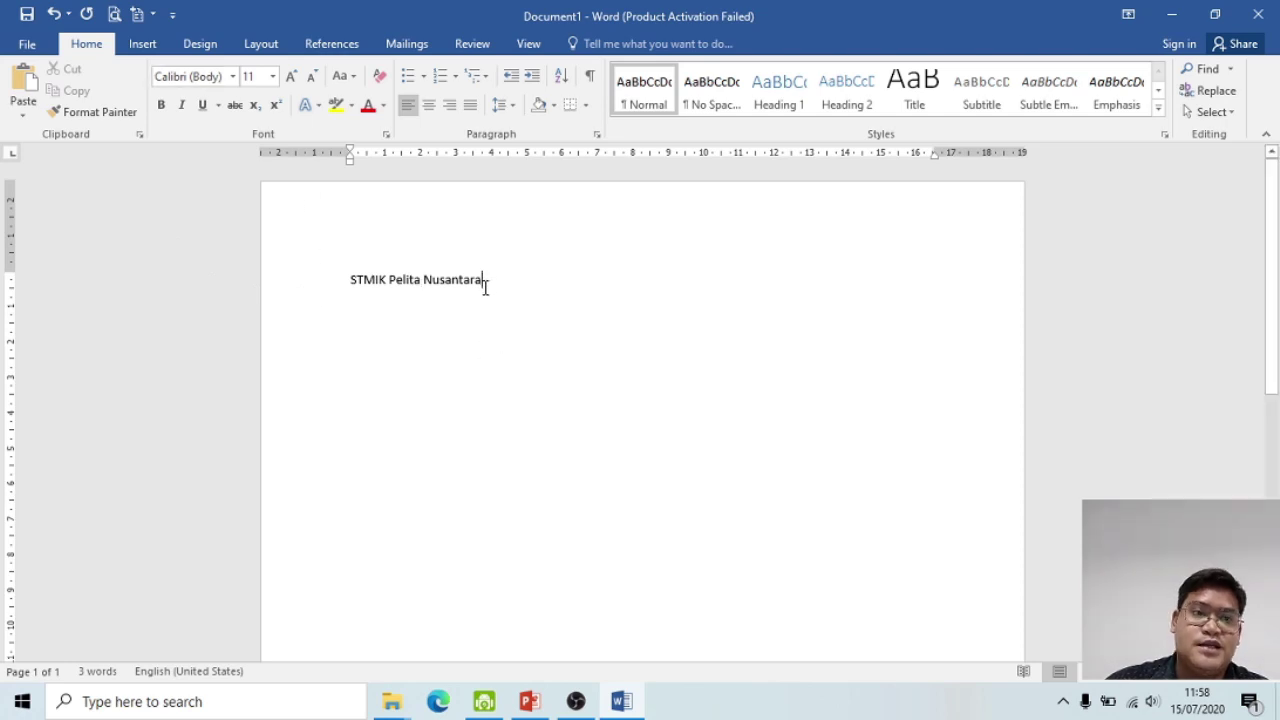
{"action": "left_click_drag", "start_coordinate": [484, 283], "coordinate": [352, 280]}
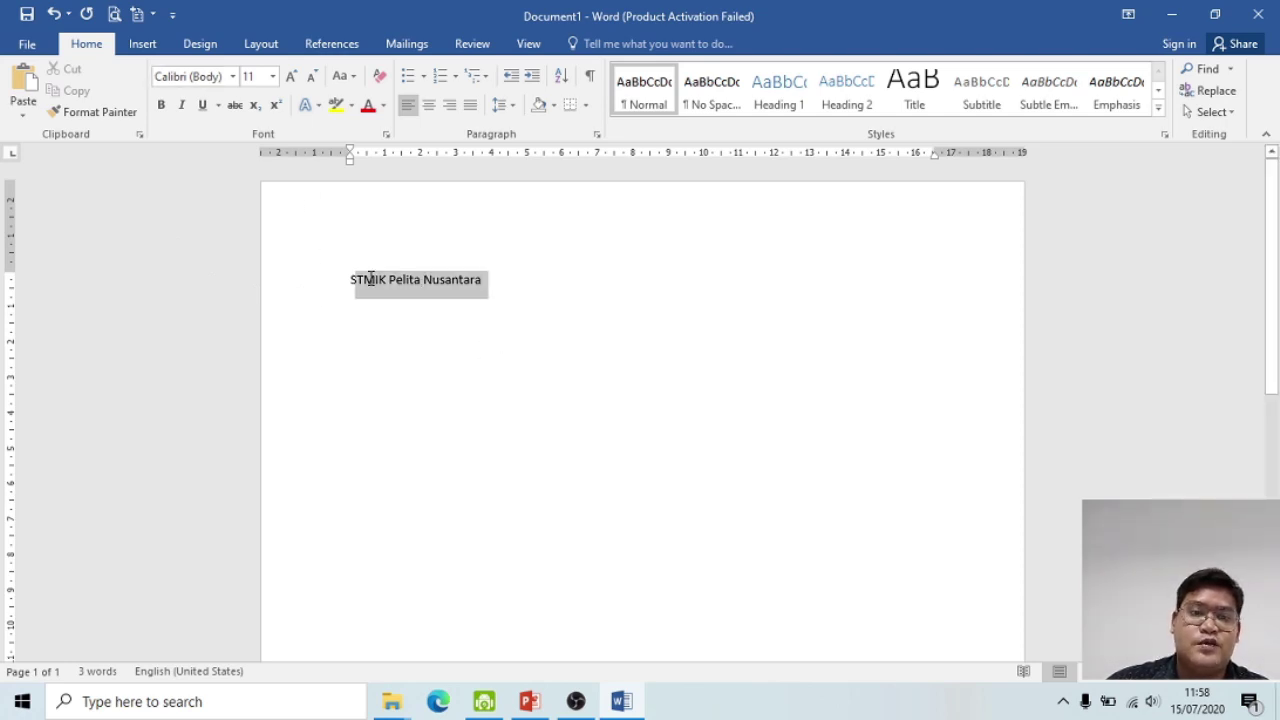
Step: Select all the text and apply the Adobe Hebrew font to it
{"action": "left_click", "coordinate": [382, 300]}
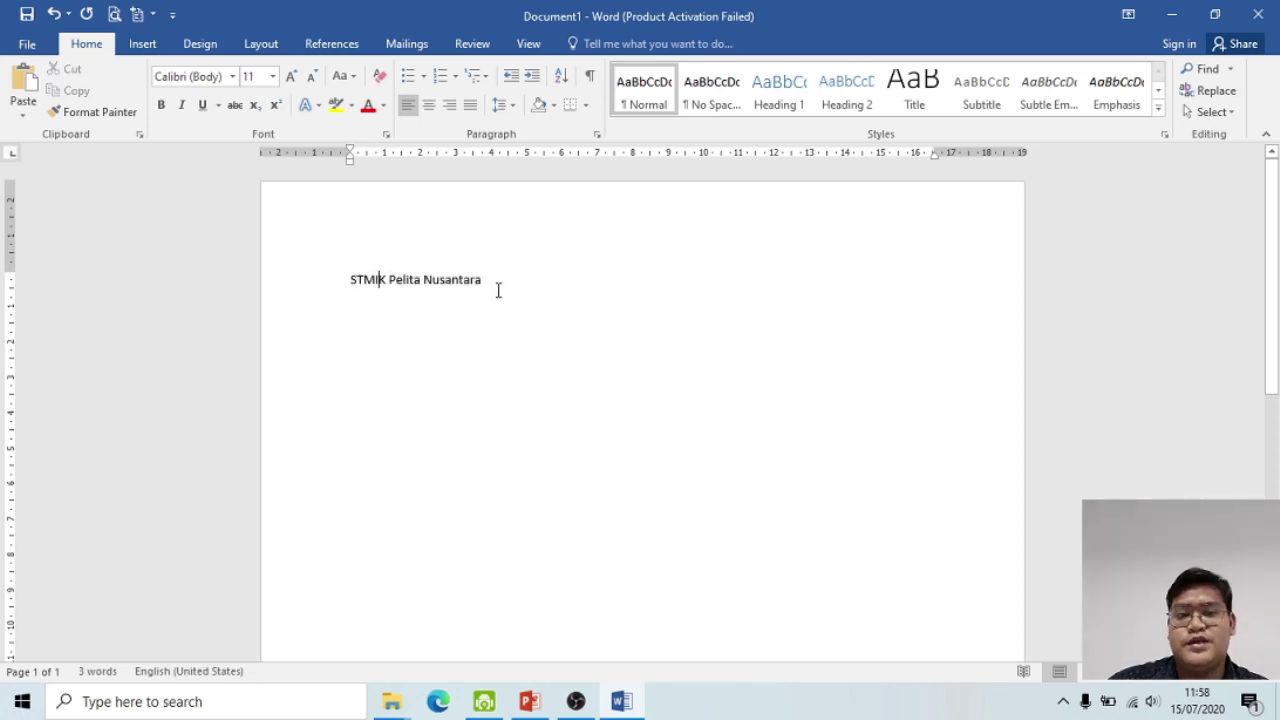
{"action": "scroll", "coordinate": [458, 270], "scroll_direction": "up", "scroll_amount": 2, "text": "ctrl"}
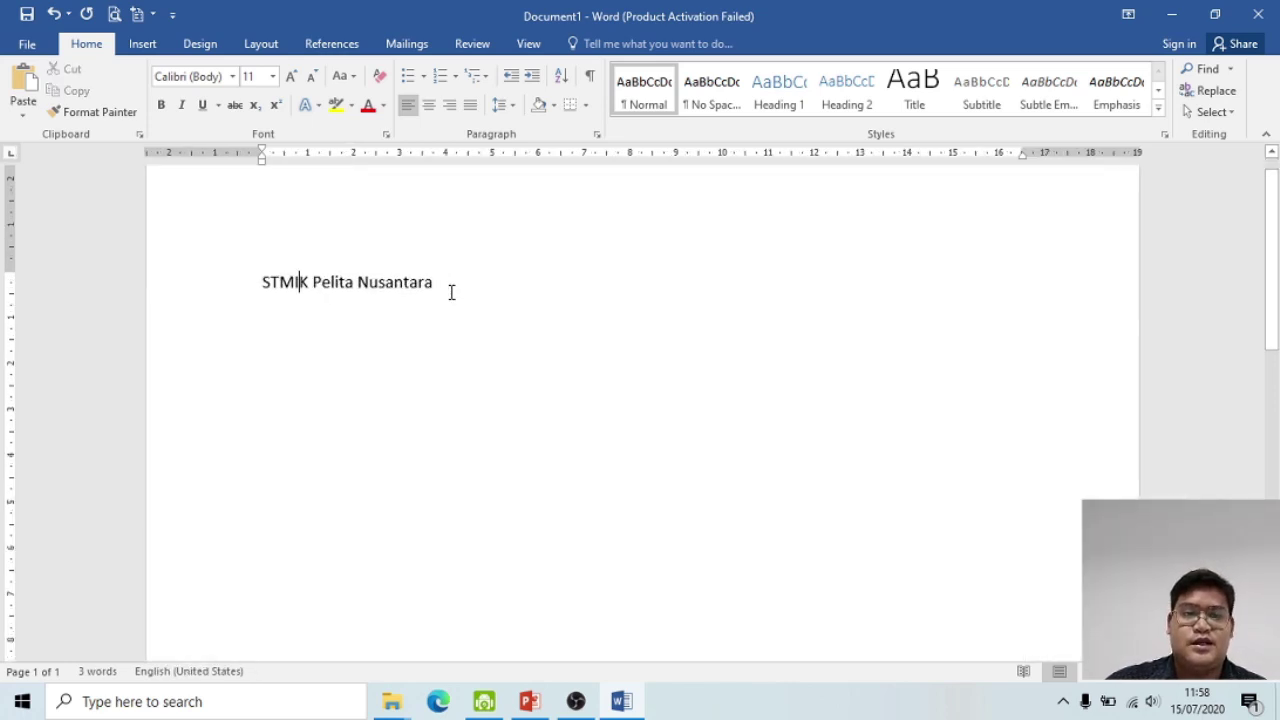
{"action": "left_click_drag", "start_coordinate": [437, 321], "coordinate": [302, 314]}
{"action": "left_click", "coordinate": [308, 386]}
{"action": "key", "text": "ctrl+a"}
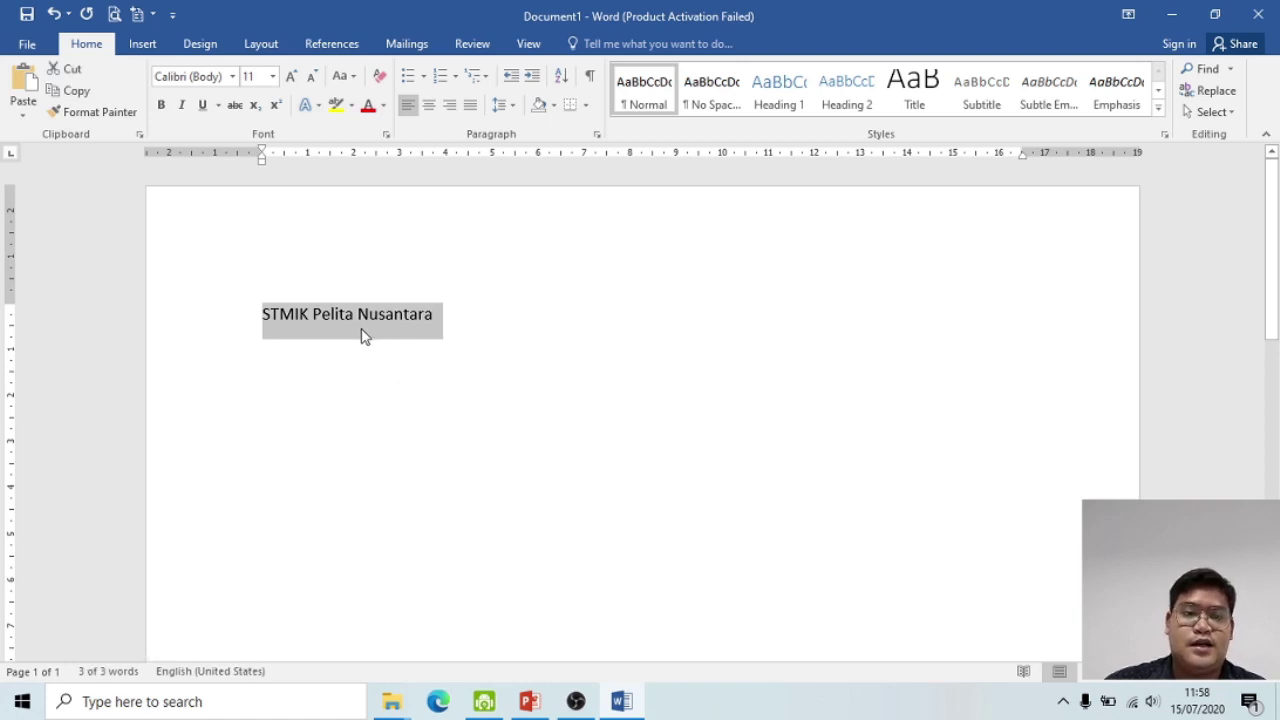
{"action": "left_click", "coordinate": [231, 77]}
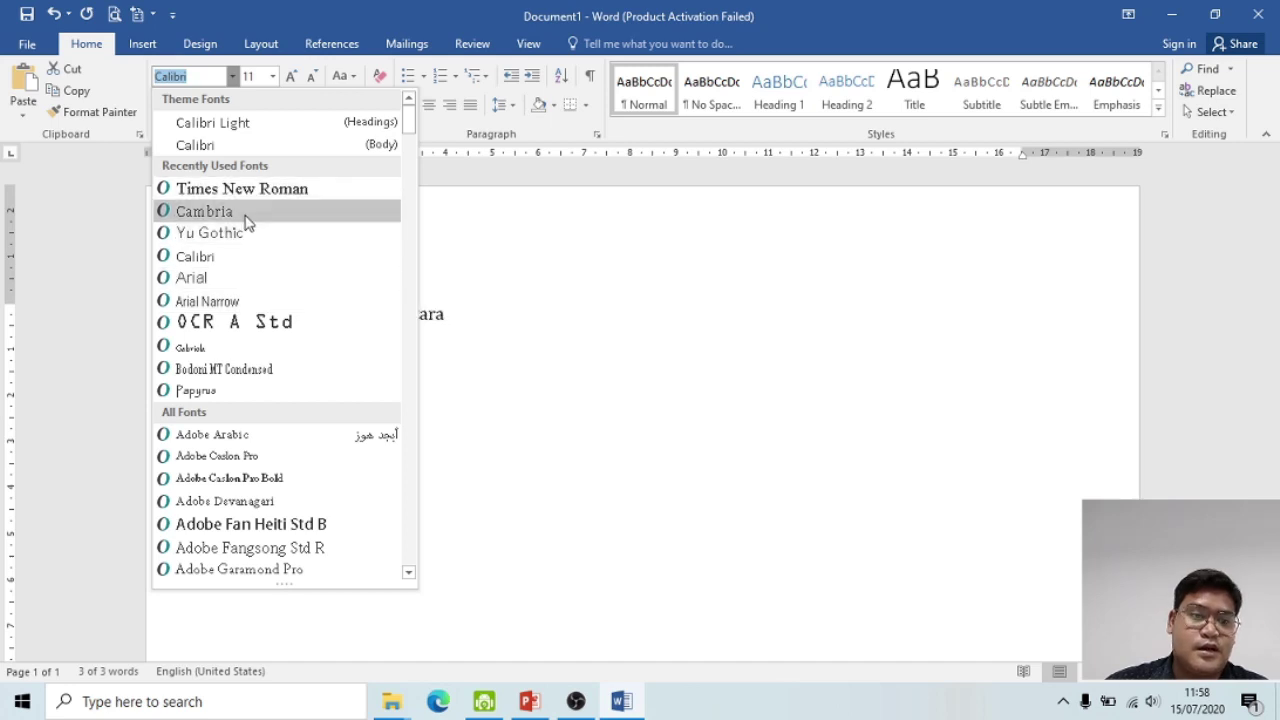
{"action": "scroll", "coordinate": [245, 323], "scroll_direction": "down", "scroll_amount": 2}
{"action": "scroll", "coordinate": [245, 340], "scroll_direction": "down", "scroll_amount": 2}
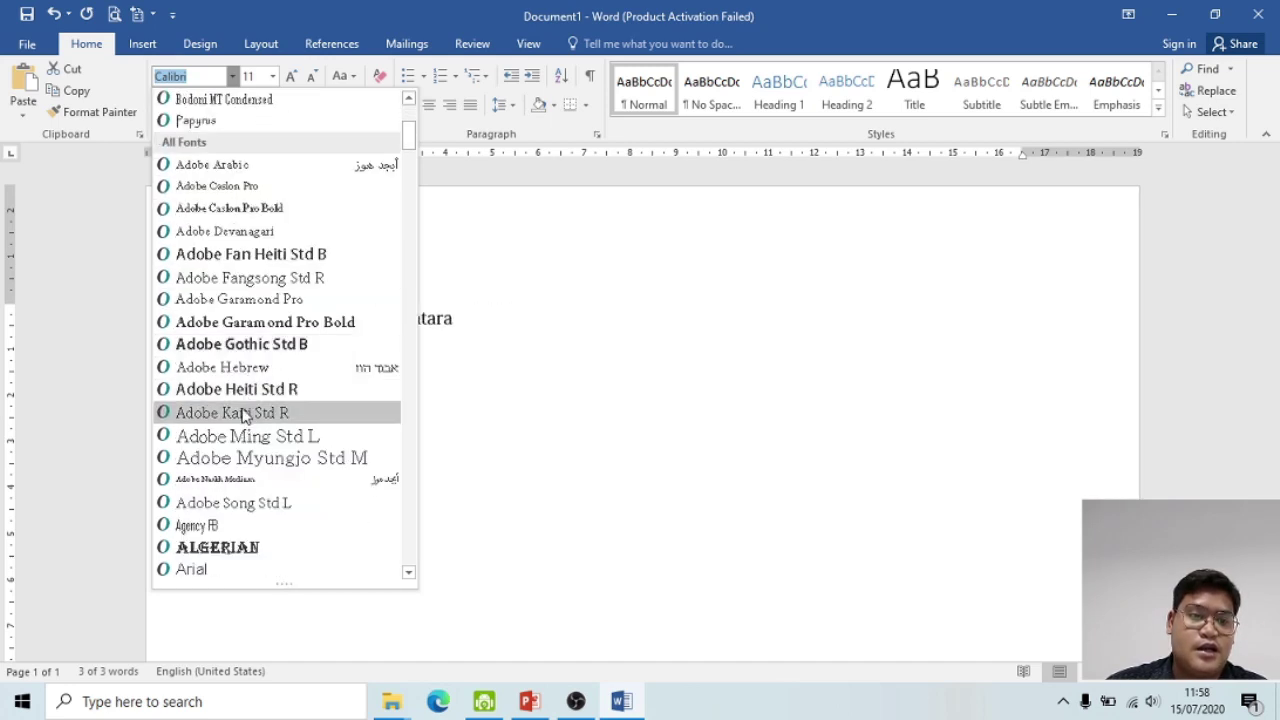
{"action": "left_click", "coordinate": [252, 368]}
{"action": "left_click", "coordinate": [469, 327]}
Step: Reselect the STMIK Pelita Nusantara line and apply Times New Roman
{"action": "triple_click", "coordinate": [405, 310]}
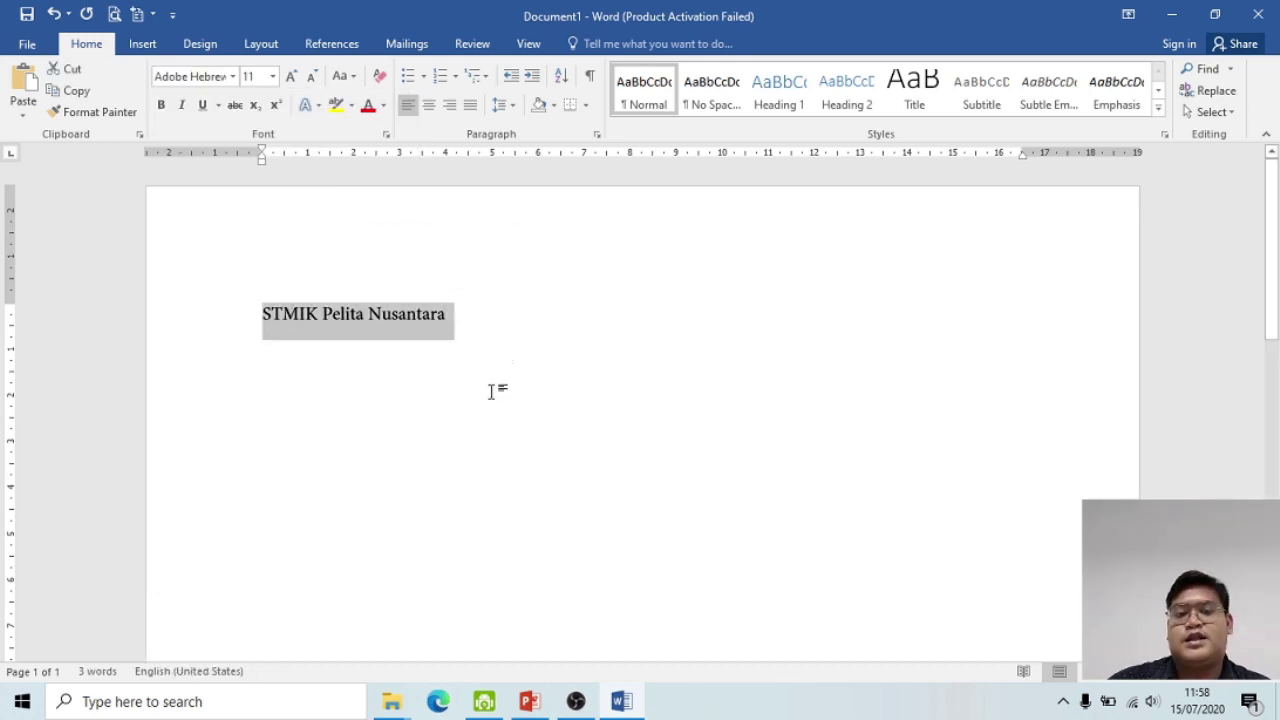
{"action": "left_click", "coordinate": [202, 77]}
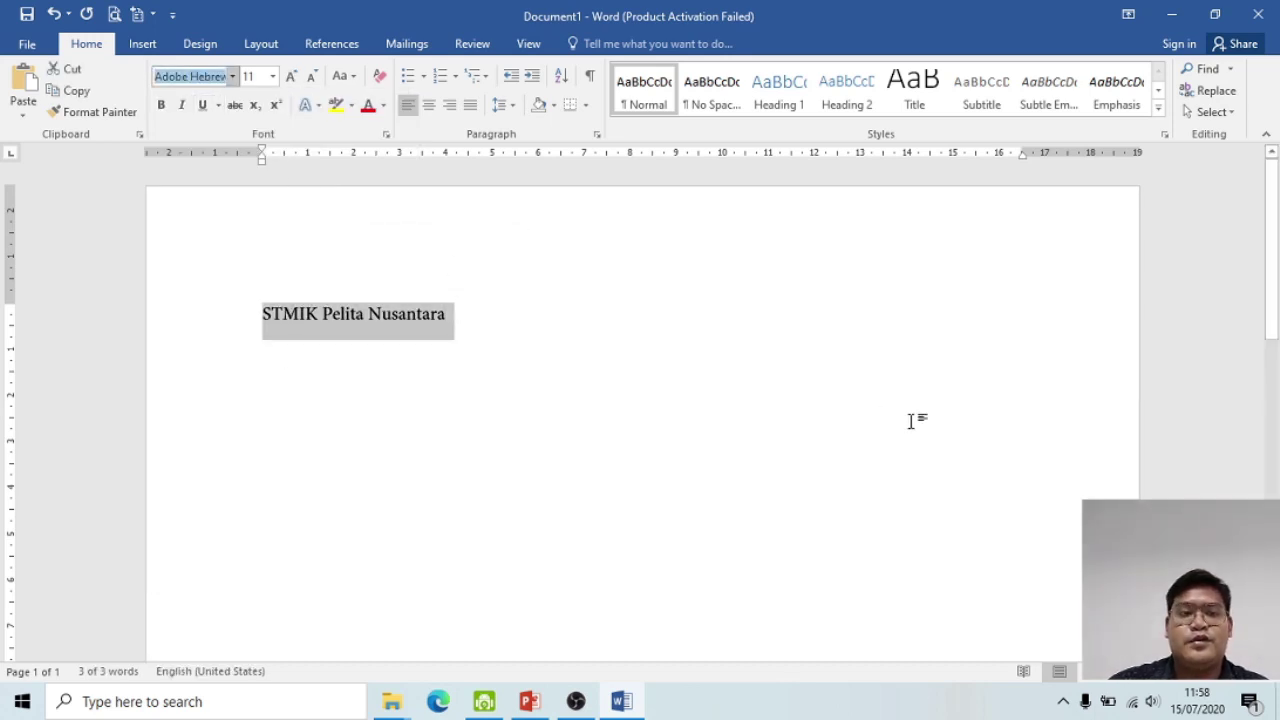
{"action": "left_click", "coordinate": [232, 76]}
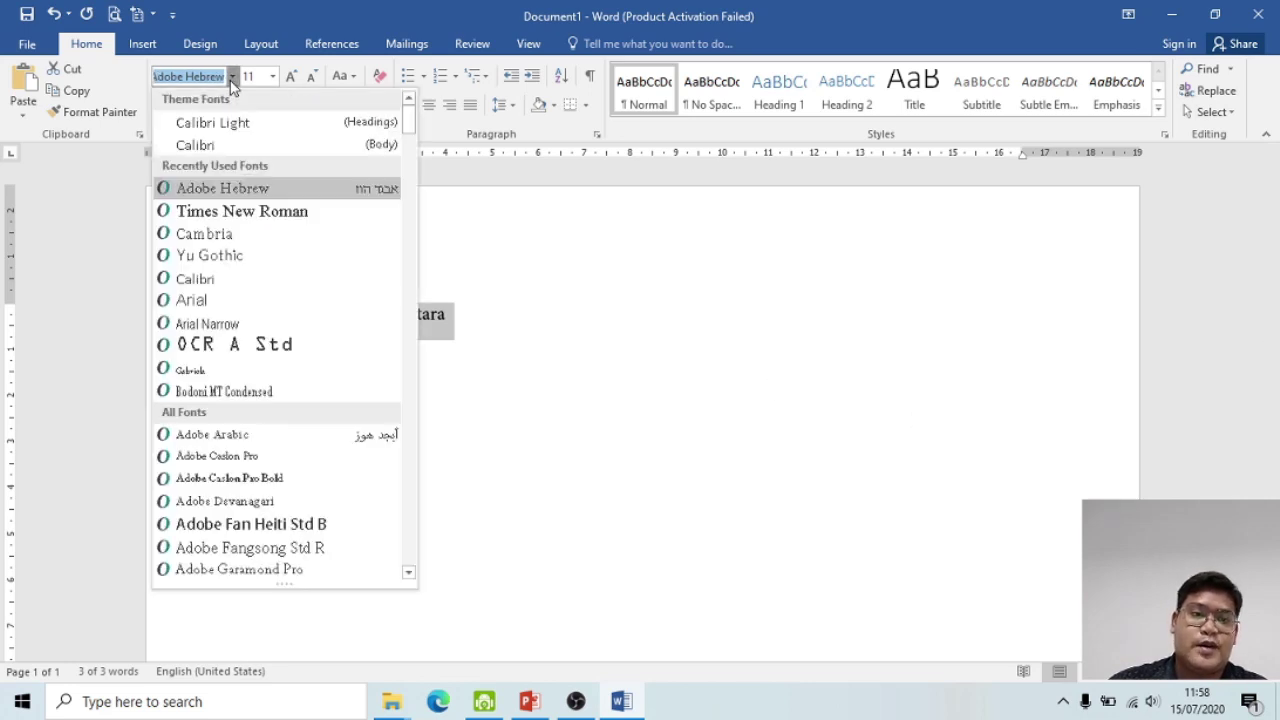
{"action": "left_click", "coordinate": [265, 212]}
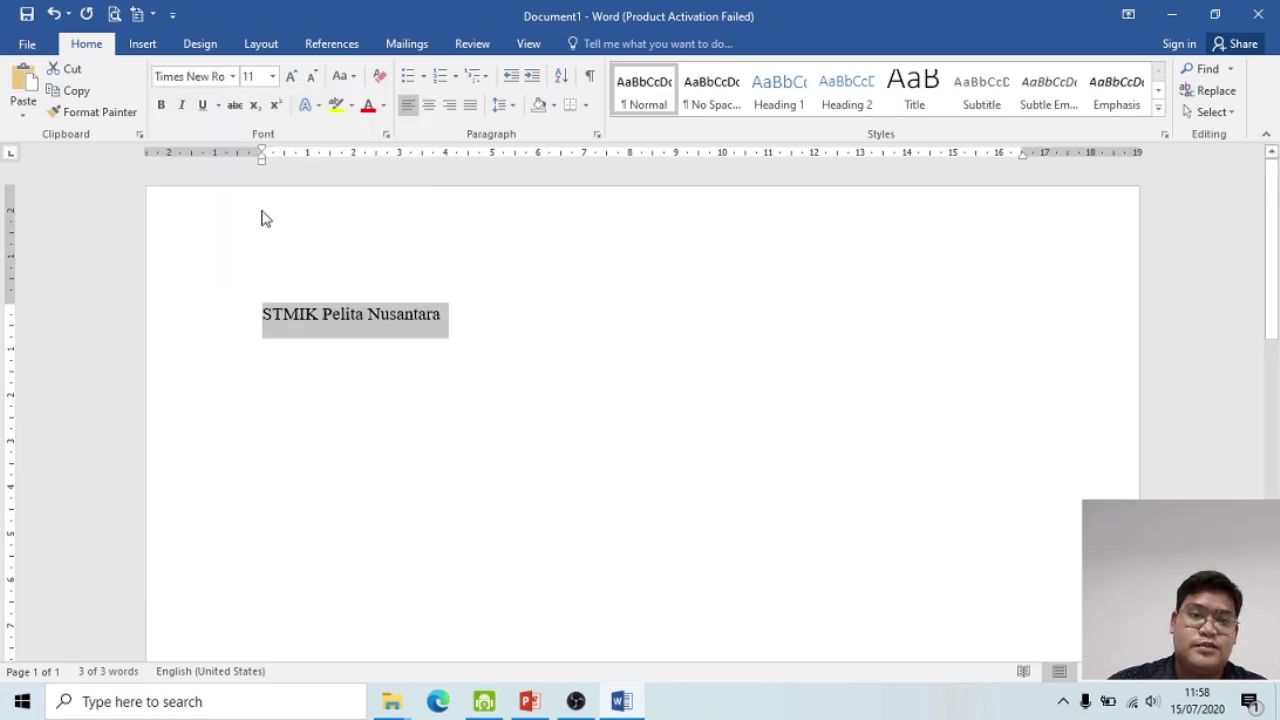
Step: Set the line's font size to 12, then reselect the whole line
{"action": "left_click", "coordinate": [273, 77]}
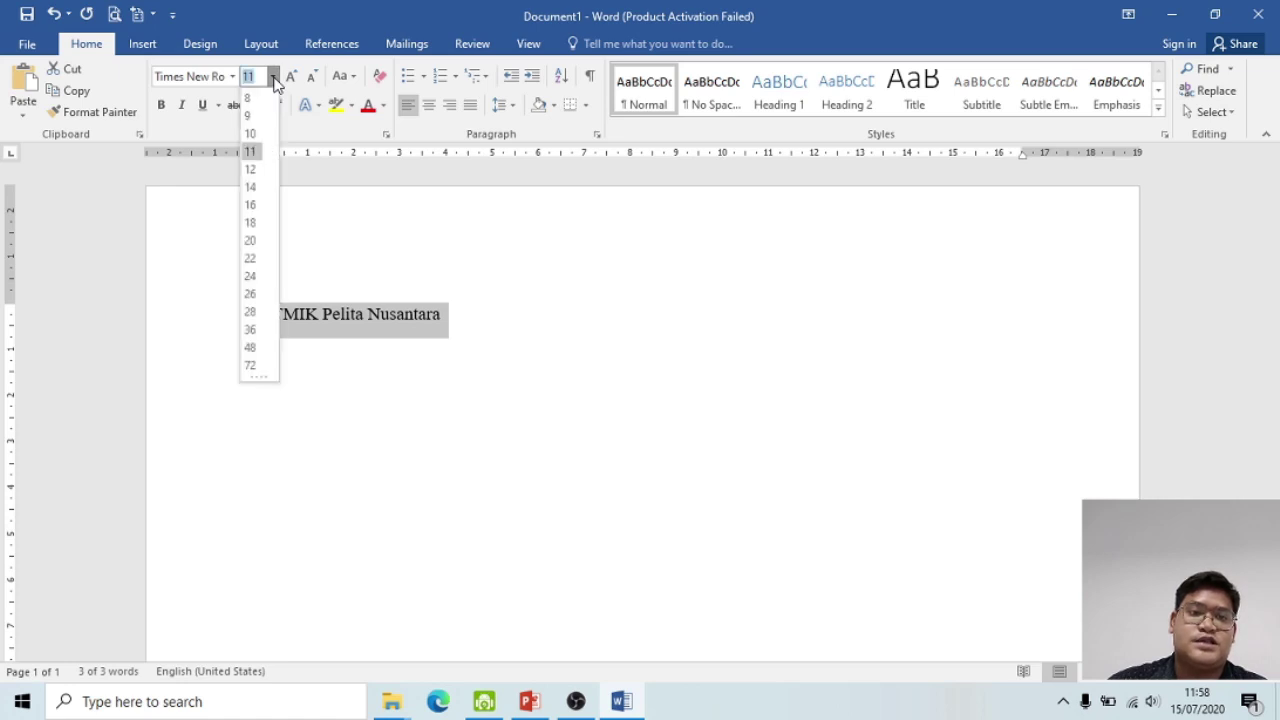
{"action": "left_click", "coordinate": [253, 170]}
{"action": "left_click", "coordinate": [452, 432]}
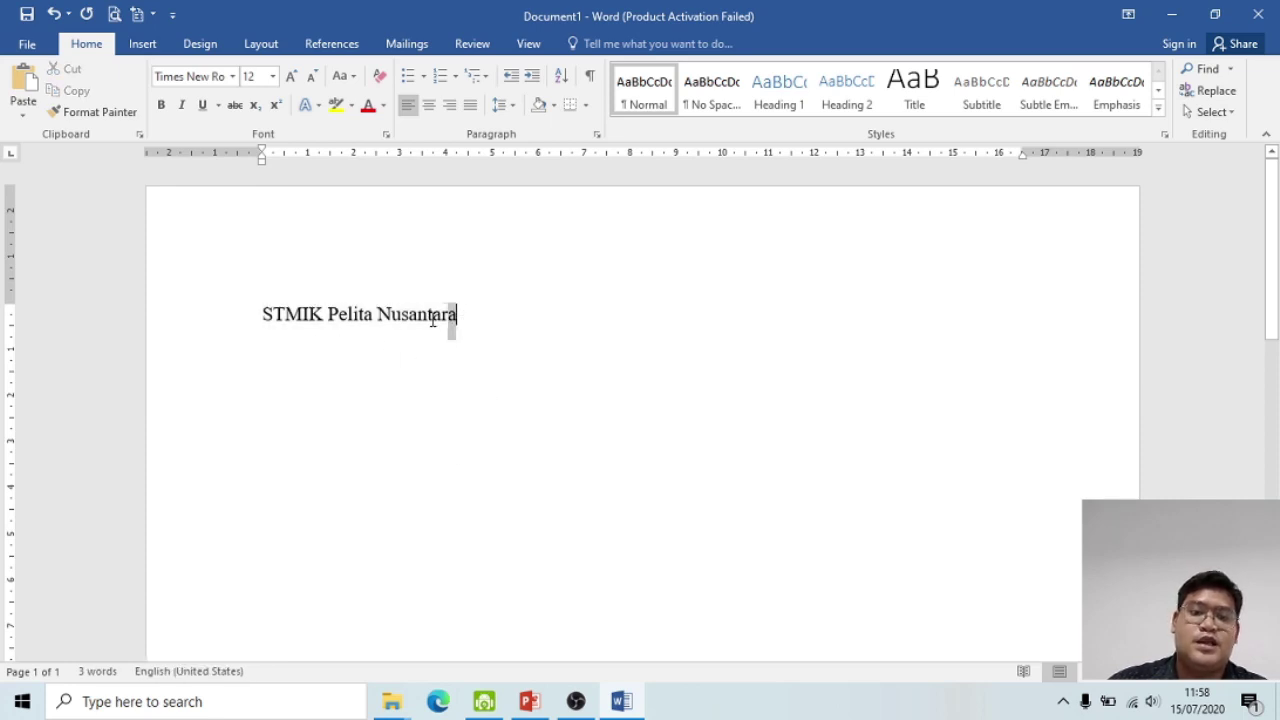
{"action": "left_click_drag", "start_coordinate": [452, 318], "coordinate": [263, 320]}
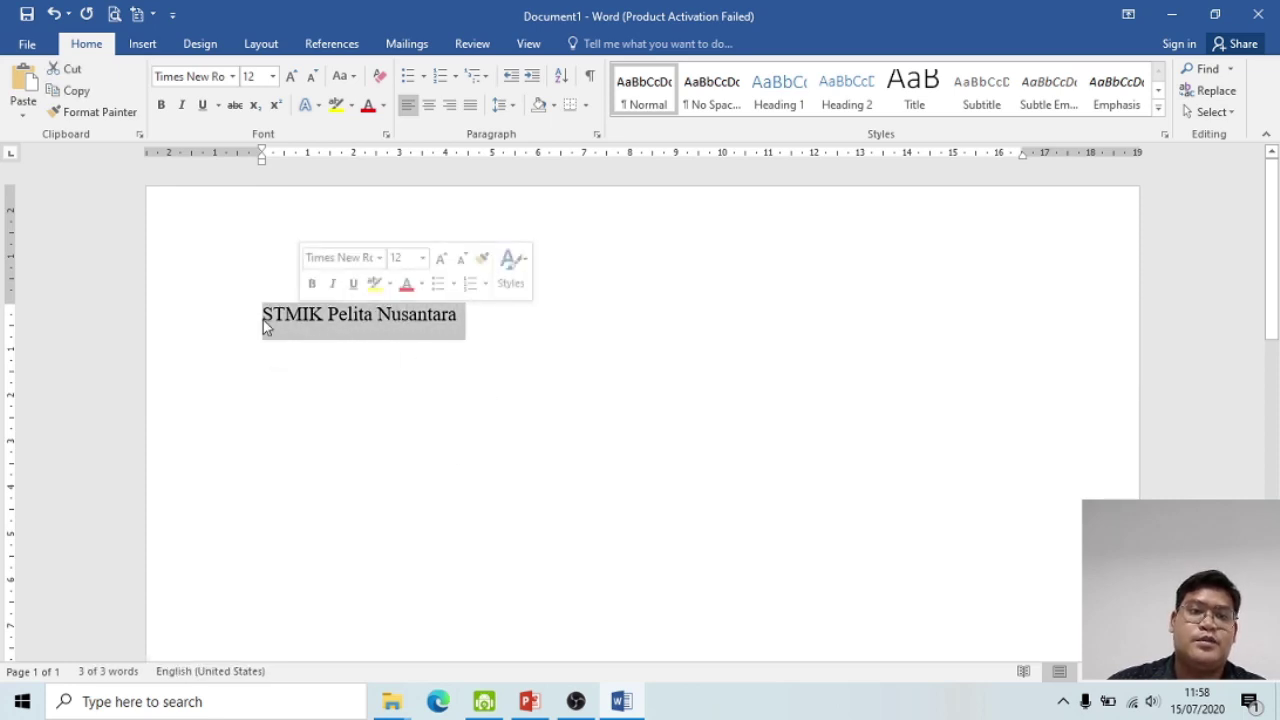
Step: Select the STMIK Pelita Nusantara line and make it bold
{"action": "left_click", "coordinate": [372, 350]}
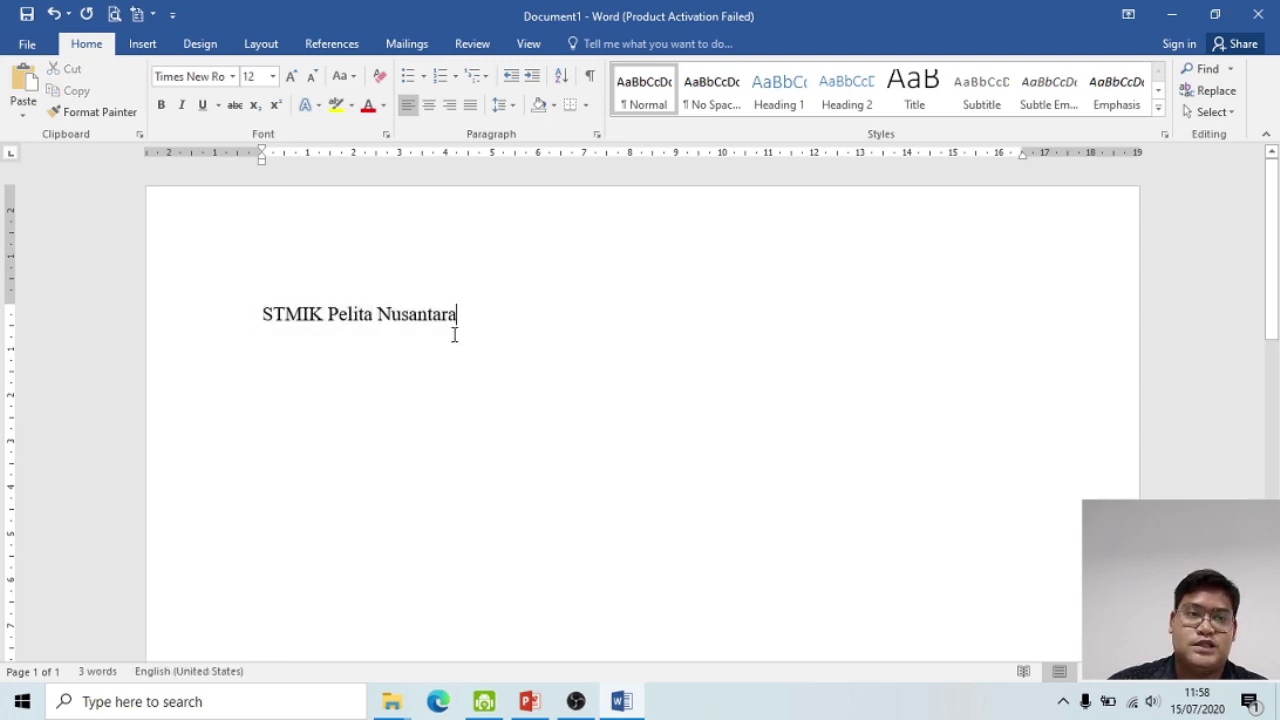
{"action": "left_click_drag", "start_coordinate": [264, 318], "coordinate": [452, 336]}
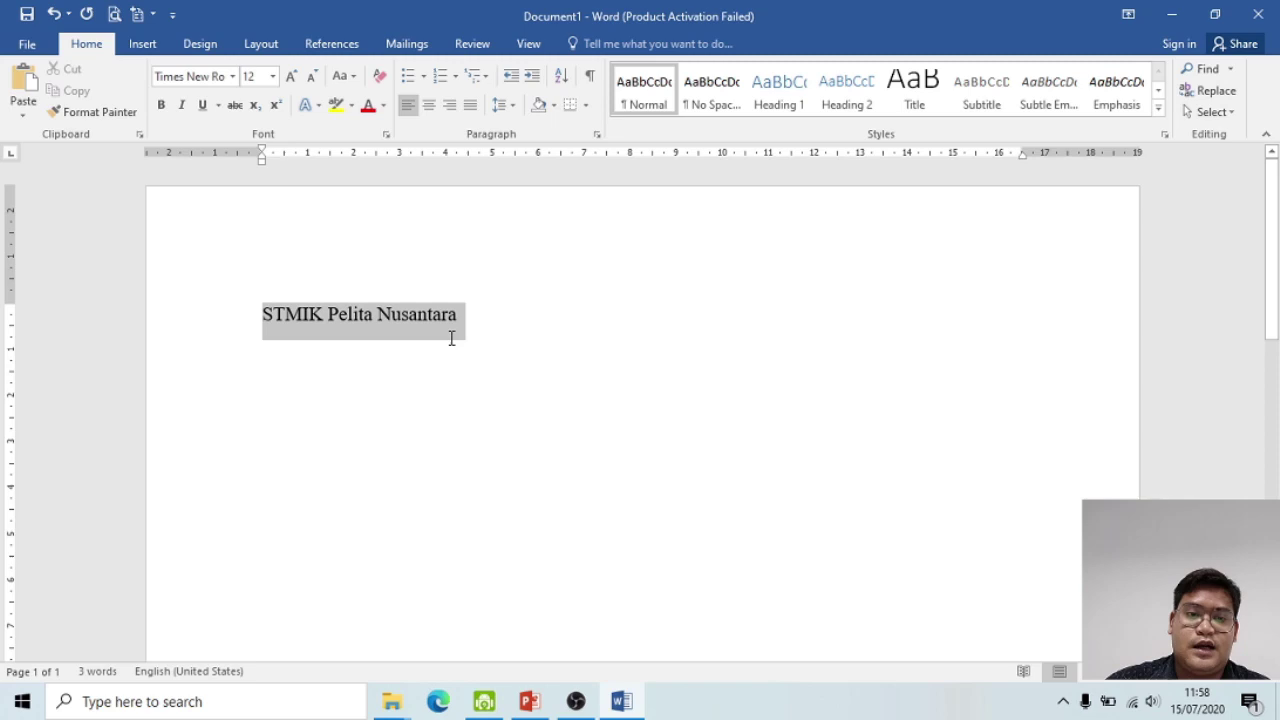
{"action": "left_click", "coordinate": [470, 326]}
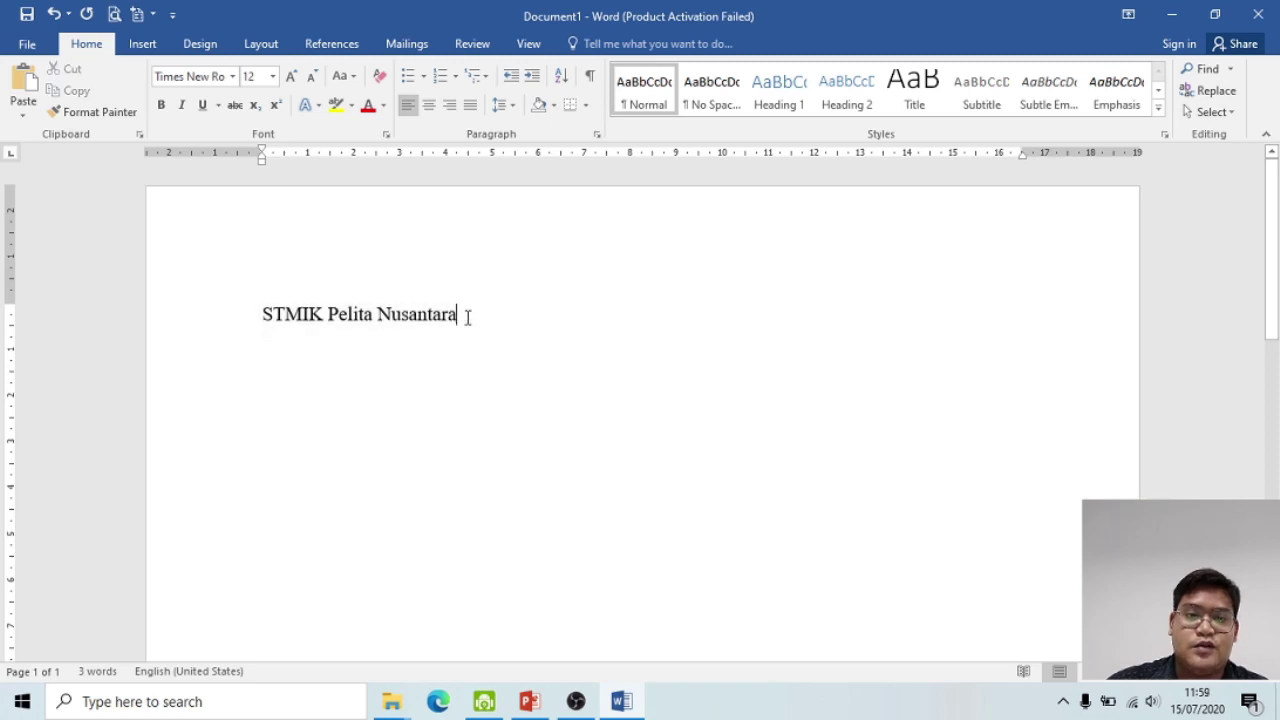
{"action": "double_click", "coordinate": [449, 318]}
{"action": "left_click", "coordinate": [454, 316]}
{"action": "left_click_drag", "start_coordinate": [456, 316], "coordinate": [263, 316]}
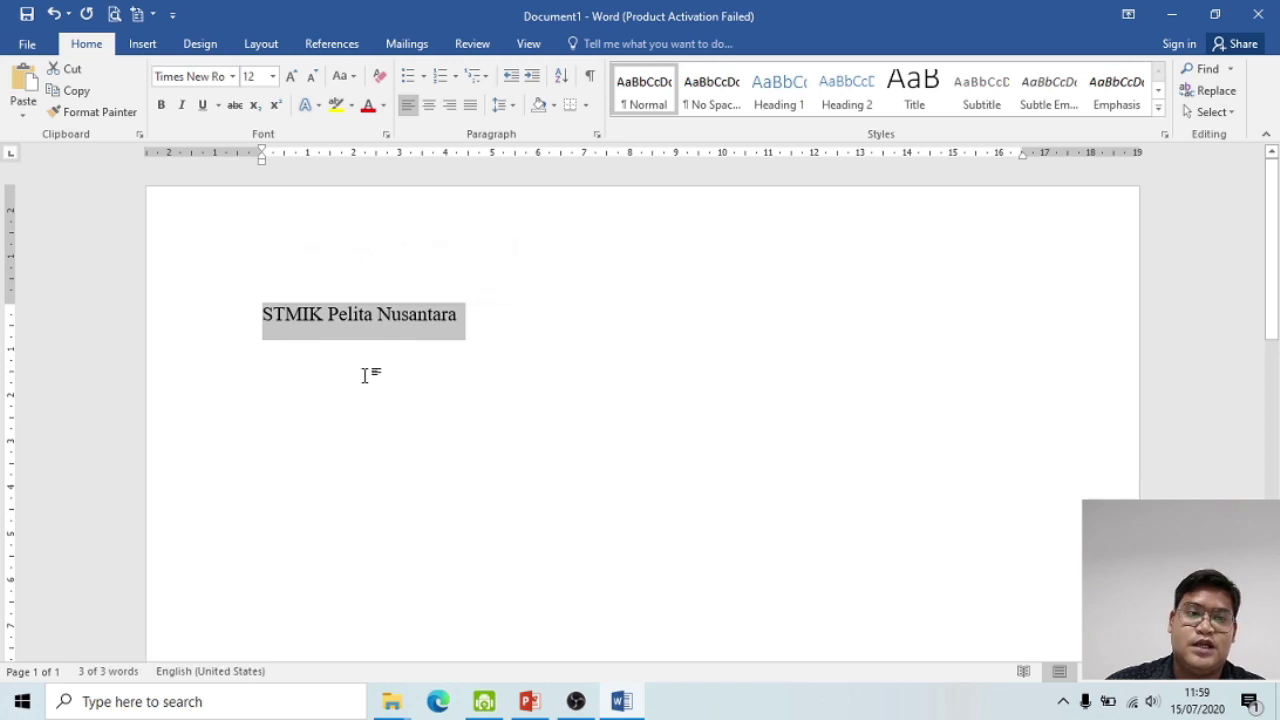
{"action": "left_click", "coordinate": [160, 106]}
Step: Reselect the line and turn bold off again
{"action": "left_click", "coordinate": [428, 348]}
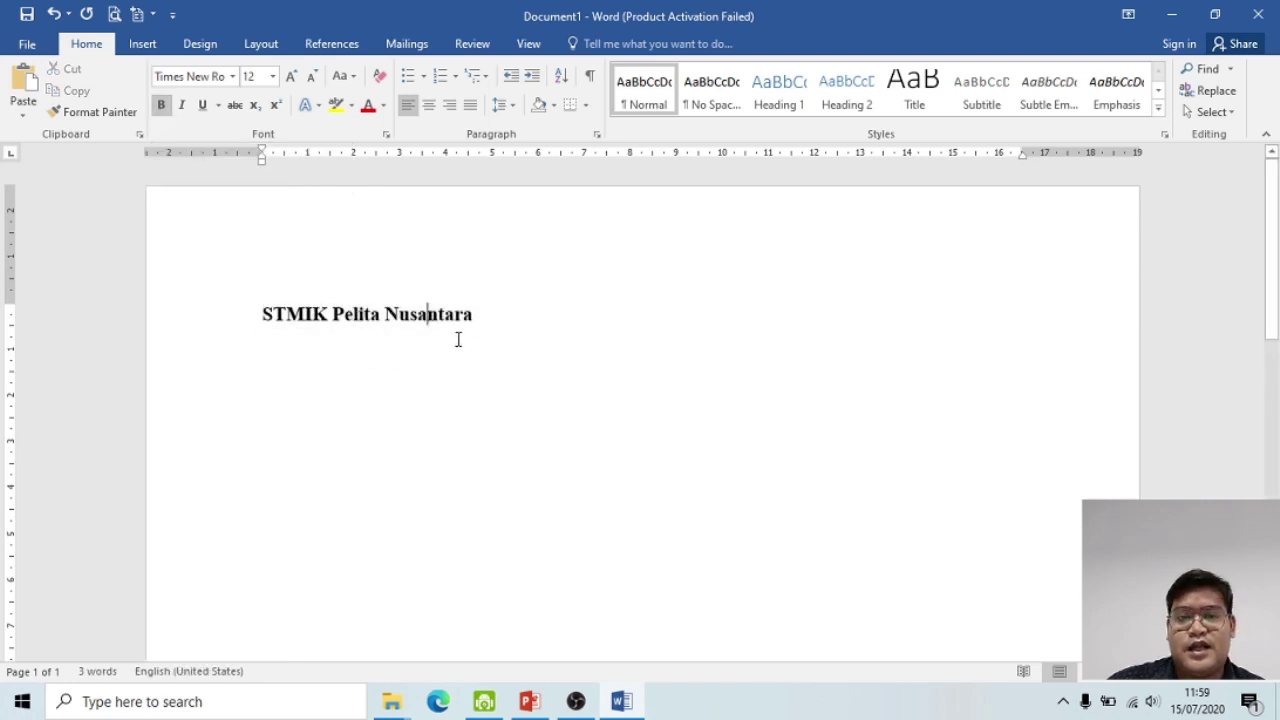
{"action": "left_click_drag", "start_coordinate": [478, 323], "coordinate": [289, 326]}
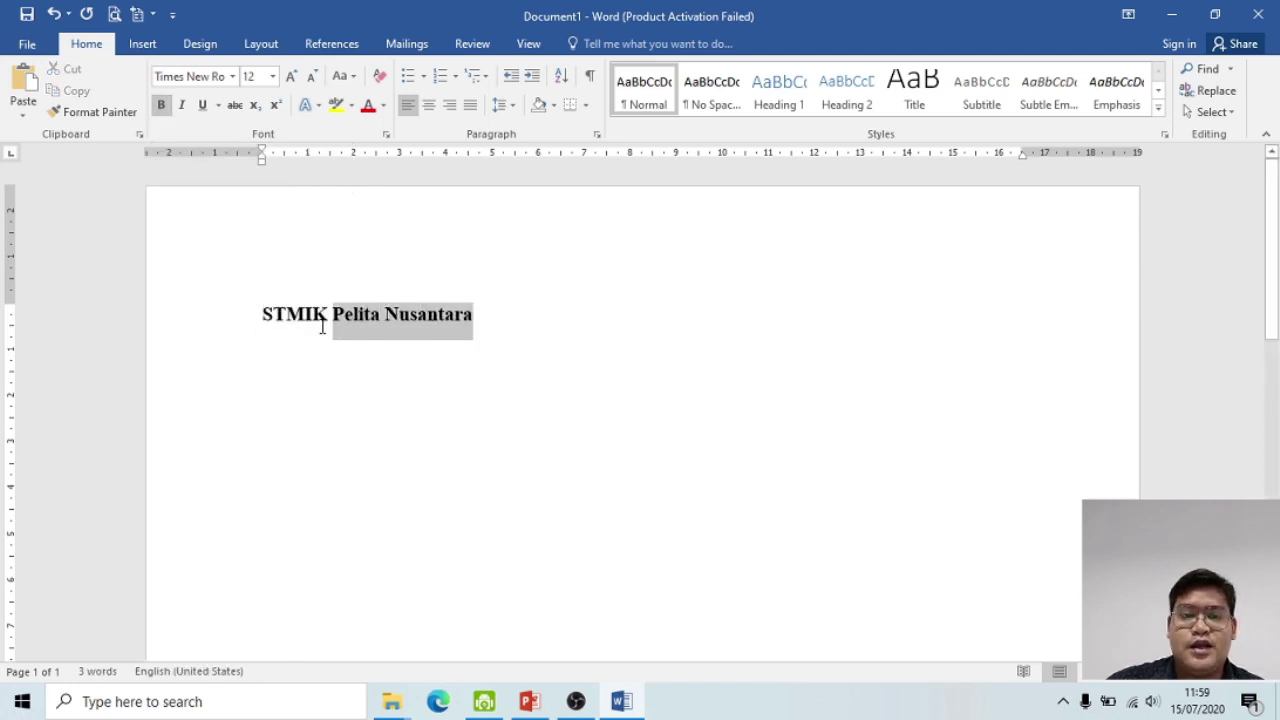
{"action": "left_click", "coordinate": [390, 377]}
{"action": "left_click_drag", "start_coordinate": [477, 314], "coordinate": [260, 318]}
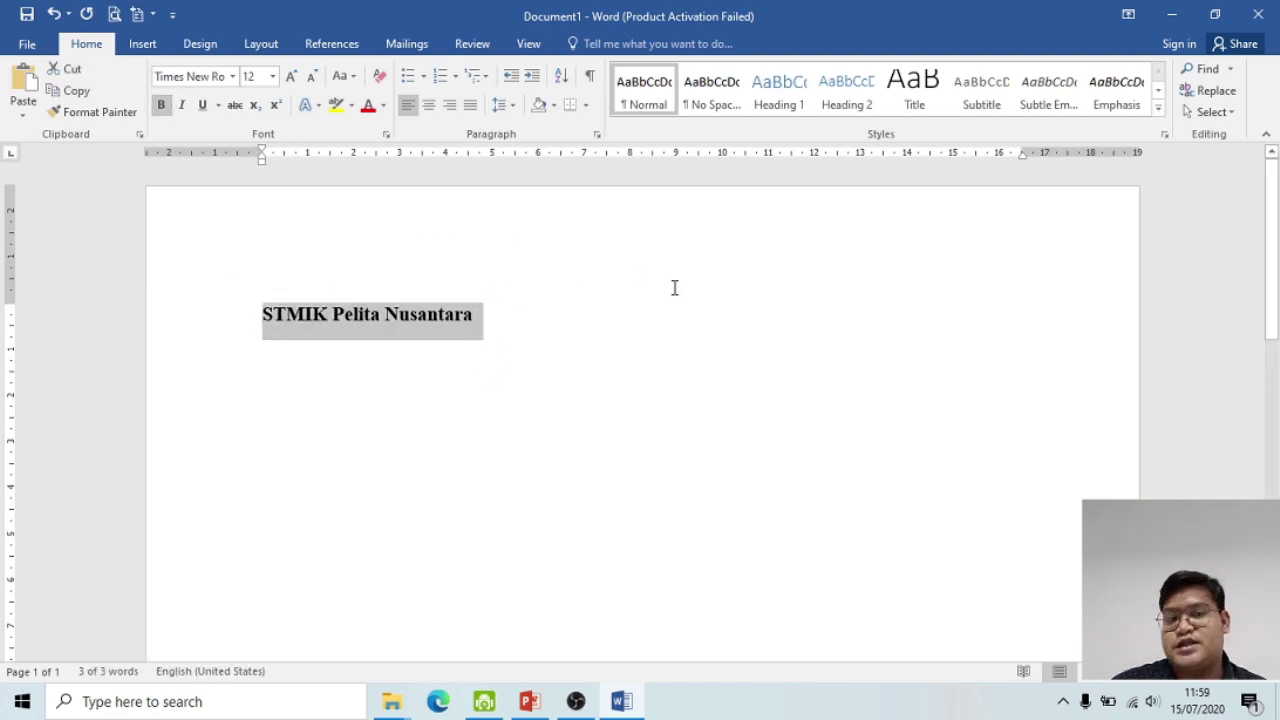
{"action": "left_click", "coordinate": [164, 105]}
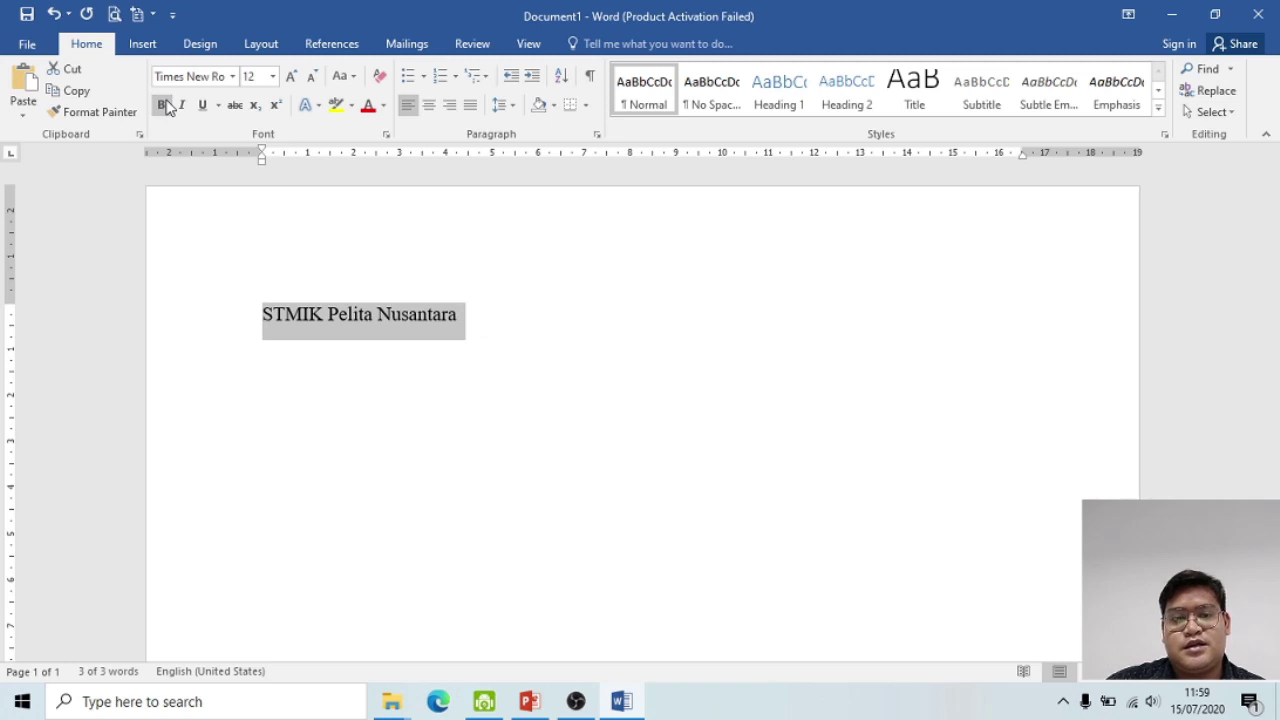
Step: Reselect the line, bold it with Ctrl+B, and italicize it
{"action": "left_click", "coordinate": [549, 355]}
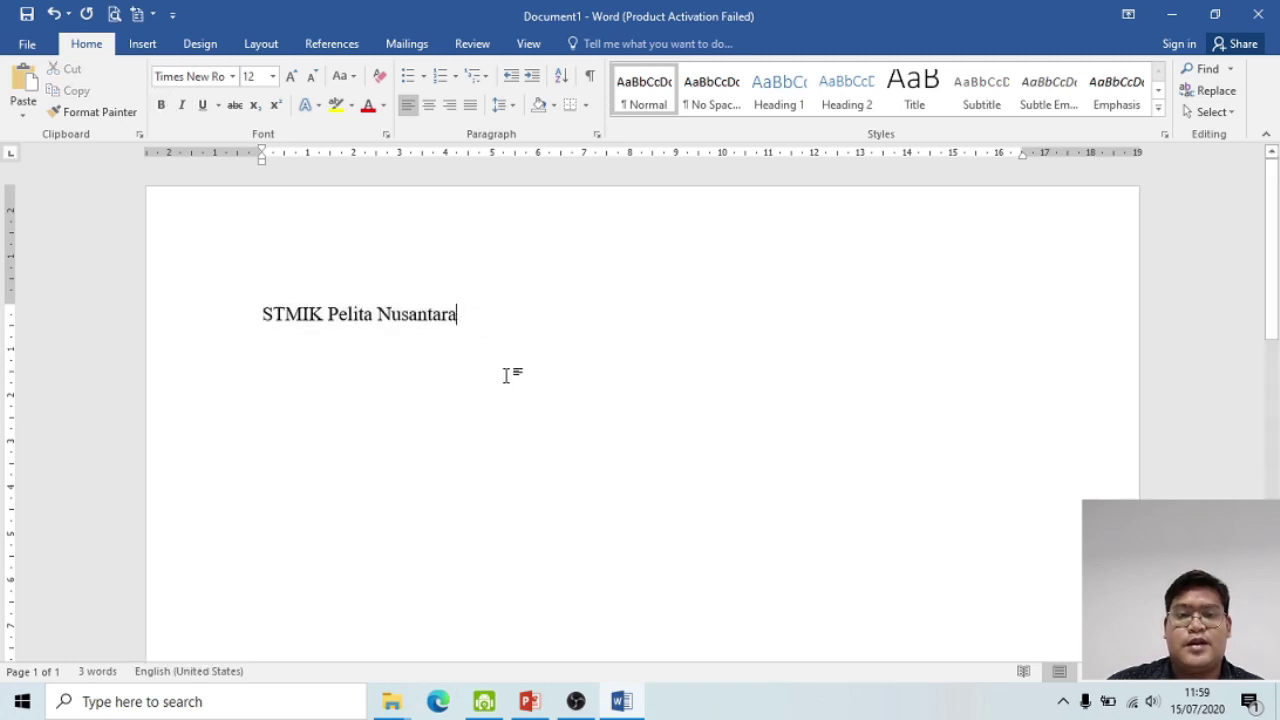
{"action": "mouse_move", "coordinate": [445, 322]}
{"action": "left_mouse_down"}
{"action": "mouse_move", "coordinate": [302, 322]}
{"action": "mouse_move", "coordinate": [297, 334]}
{"action": "left_mouse_up"}
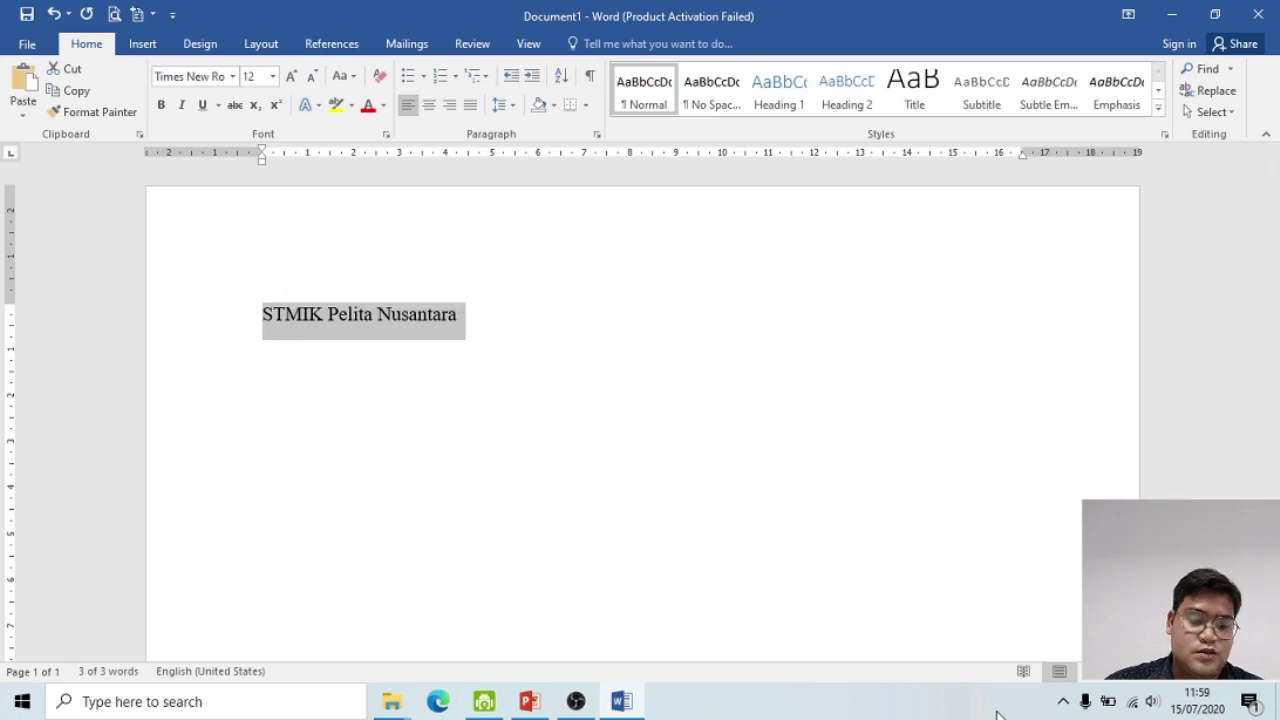
{"action": "key", "text": "ctrl+b"}
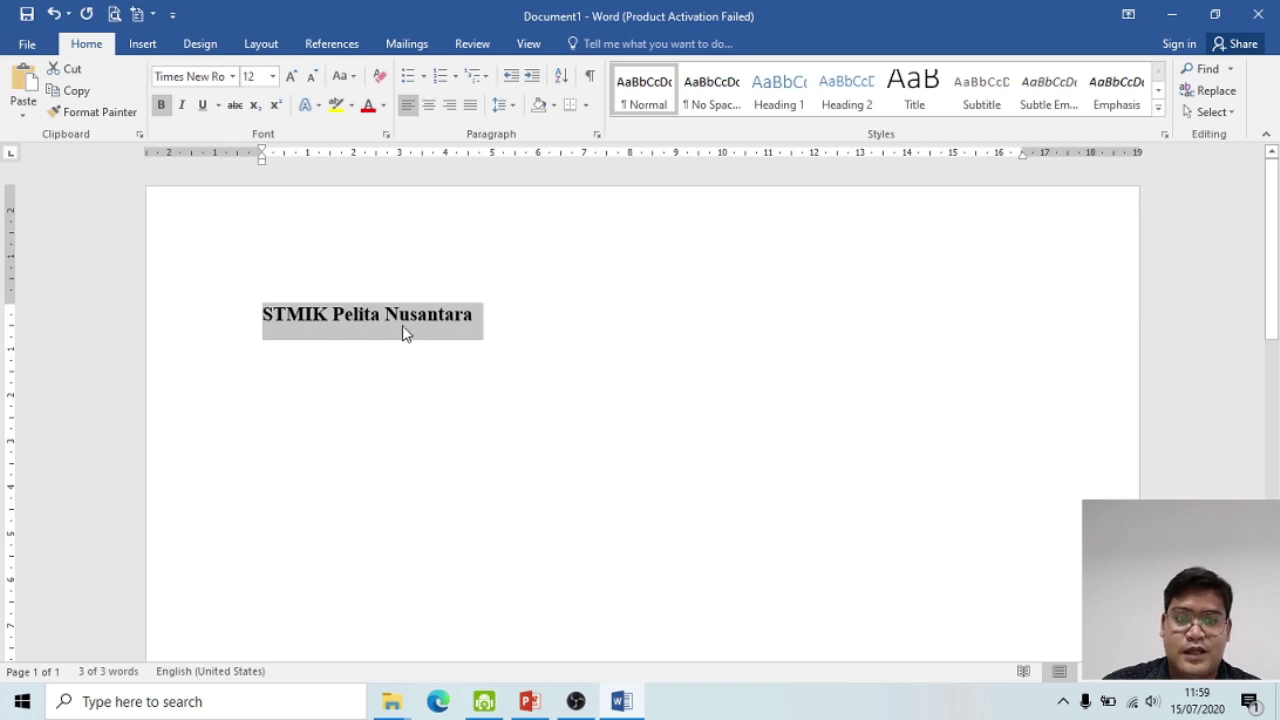
{"action": "left_click", "coordinate": [185, 116]}
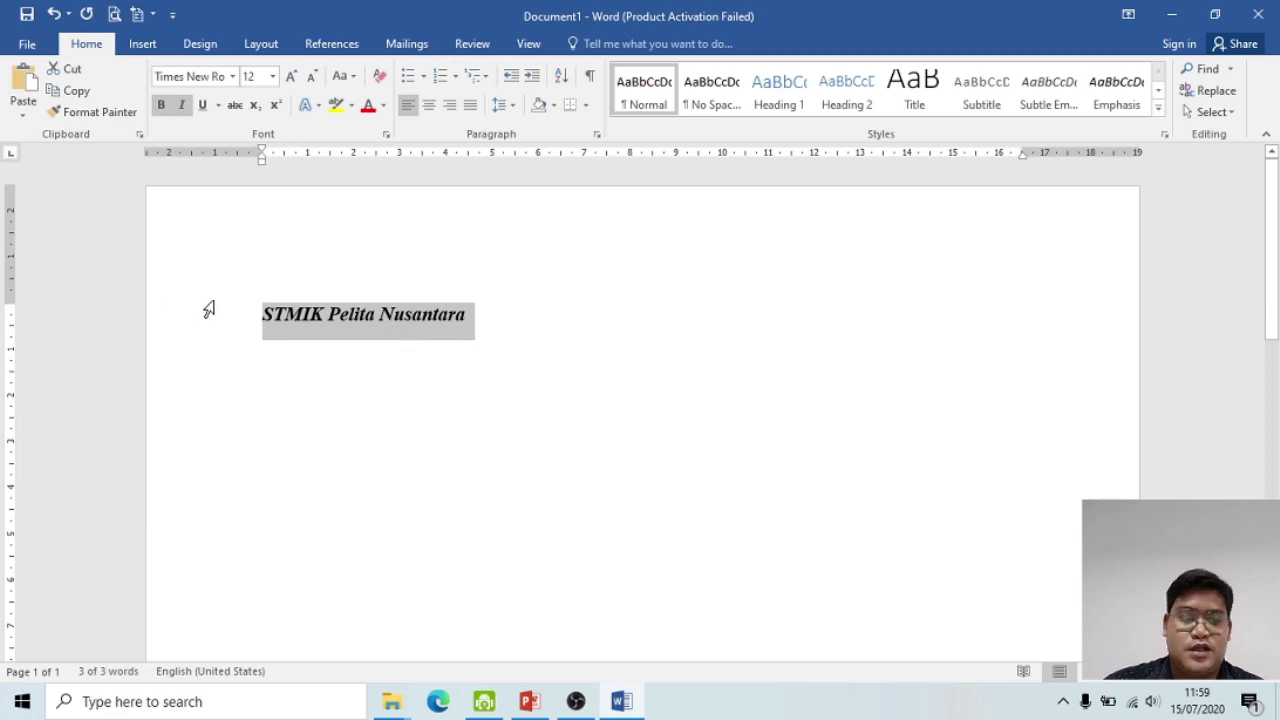
Step: Toggle italic off and back on with Ctrl+I, leaving the line bold italic
{"action": "left_click_drag", "start_coordinate": [472, 314], "coordinate": [262, 314]}
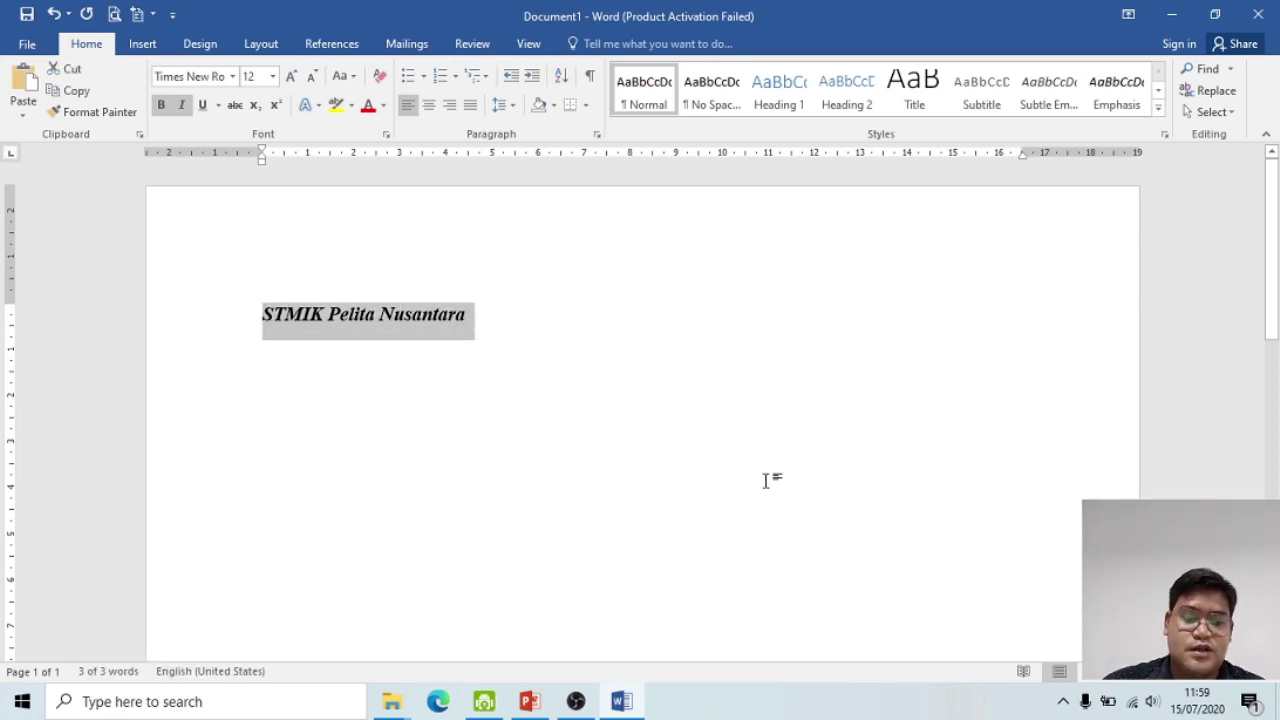
{"action": "key", "text": "ctrl+i"}
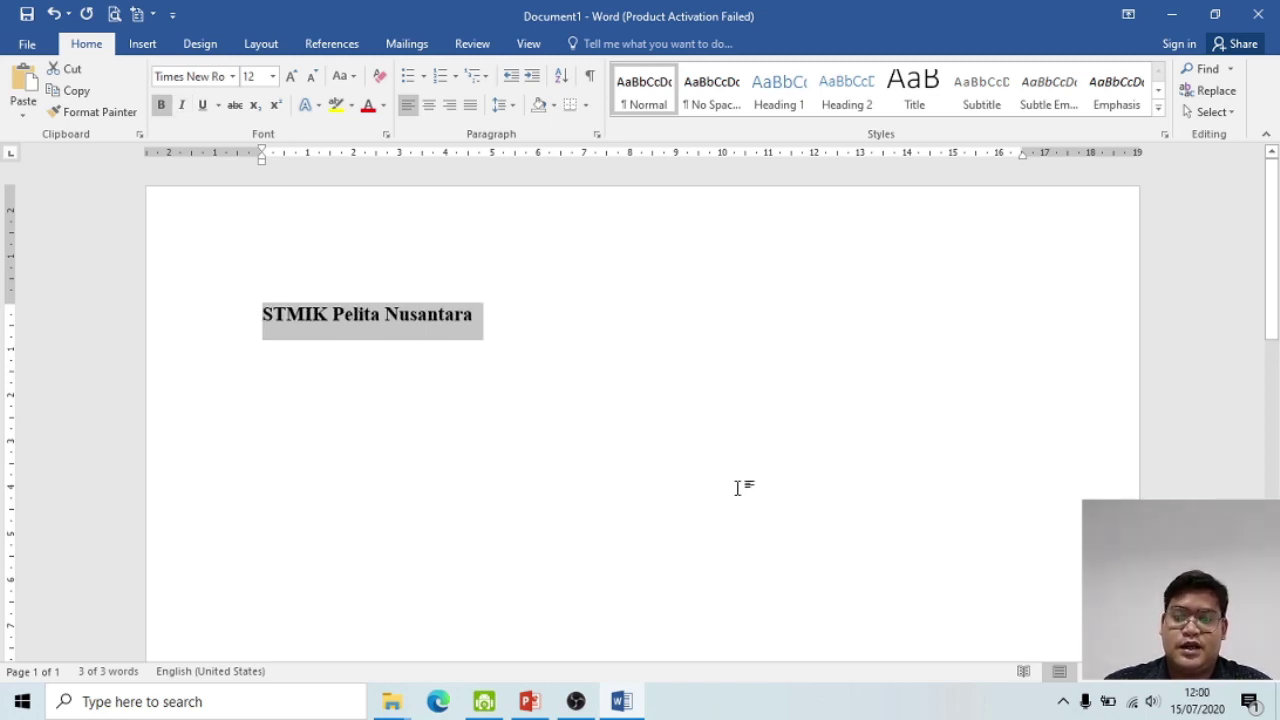
{"action": "key", "text": "ctrl+i"}
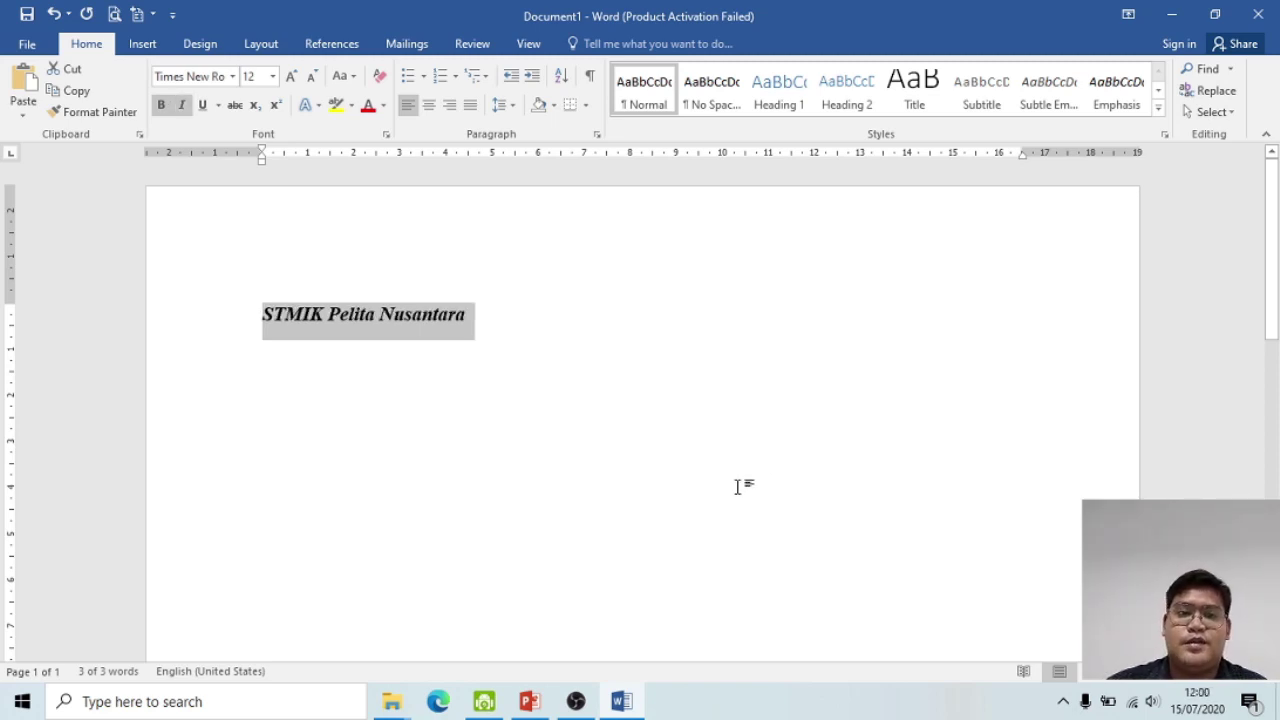
{"action": "left_click", "coordinate": [394, 312]}
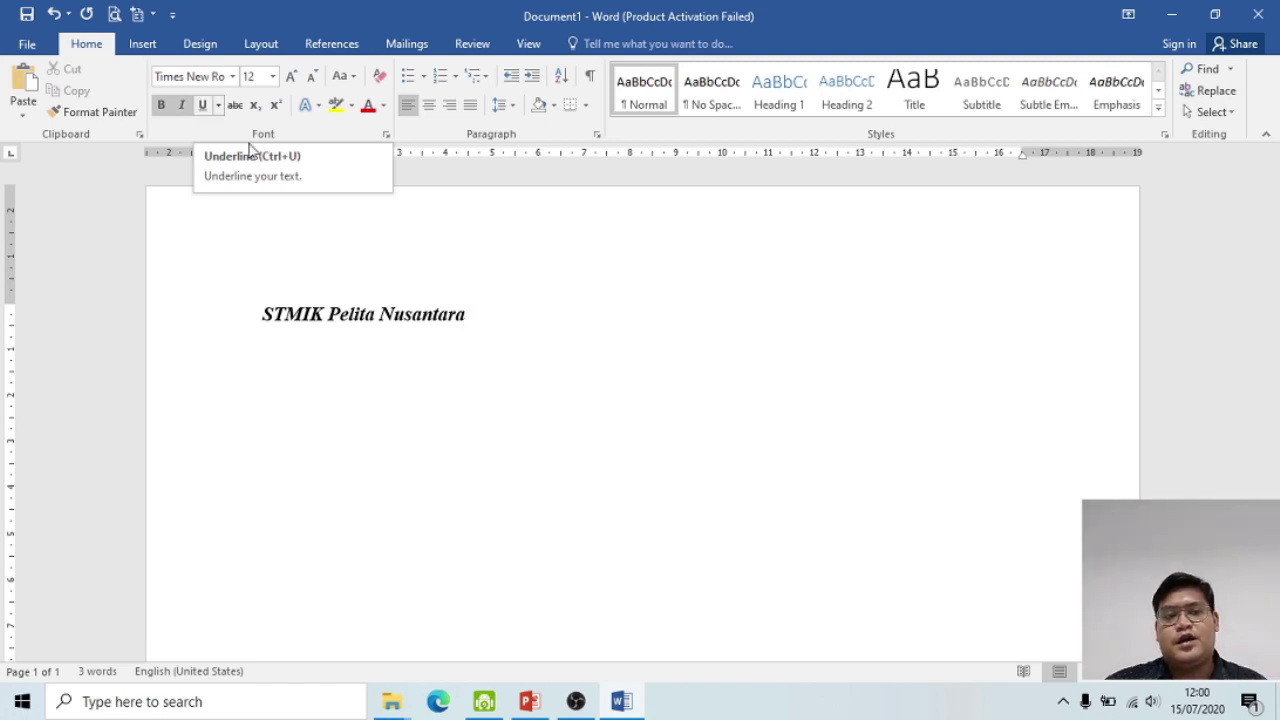
Step: Select the STMIK Pelita Nusantara line and underline it
{"action": "left_click_drag", "start_coordinate": [476, 318], "coordinate": [309, 313]}
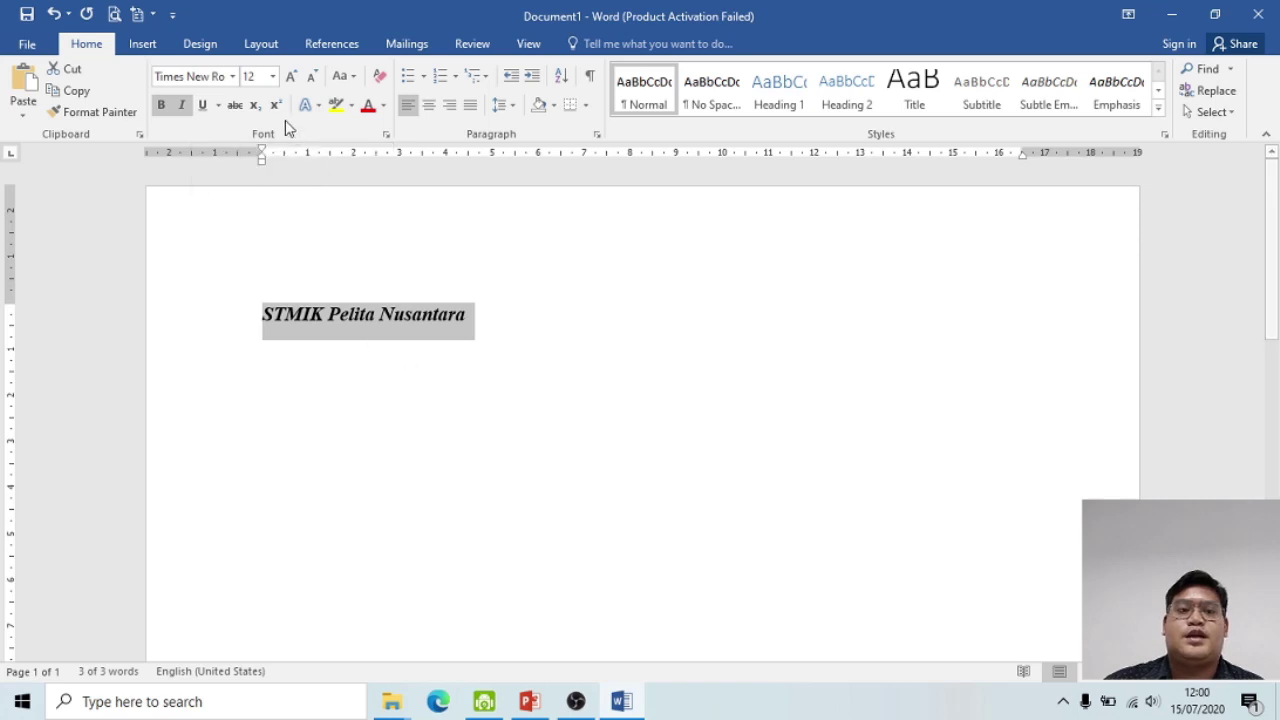
{"action": "left_click", "coordinate": [205, 105]}
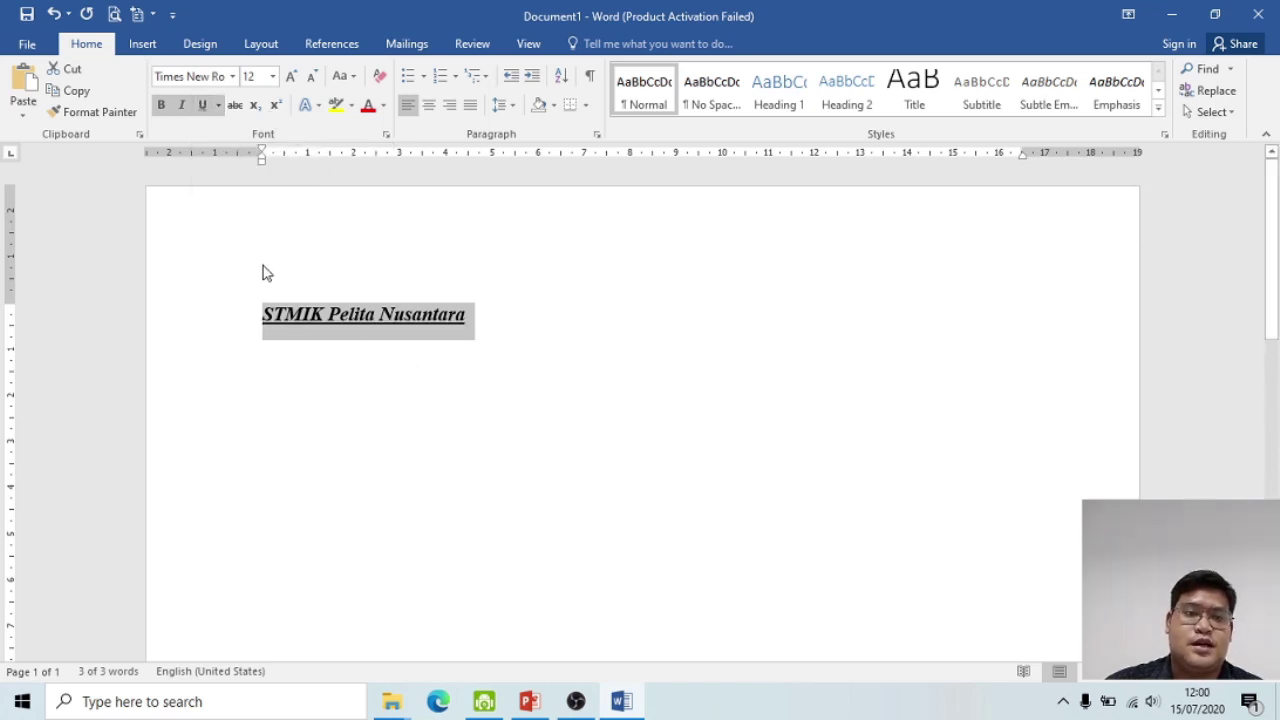
{"action": "left_click", "coordinate": [311, 344]}
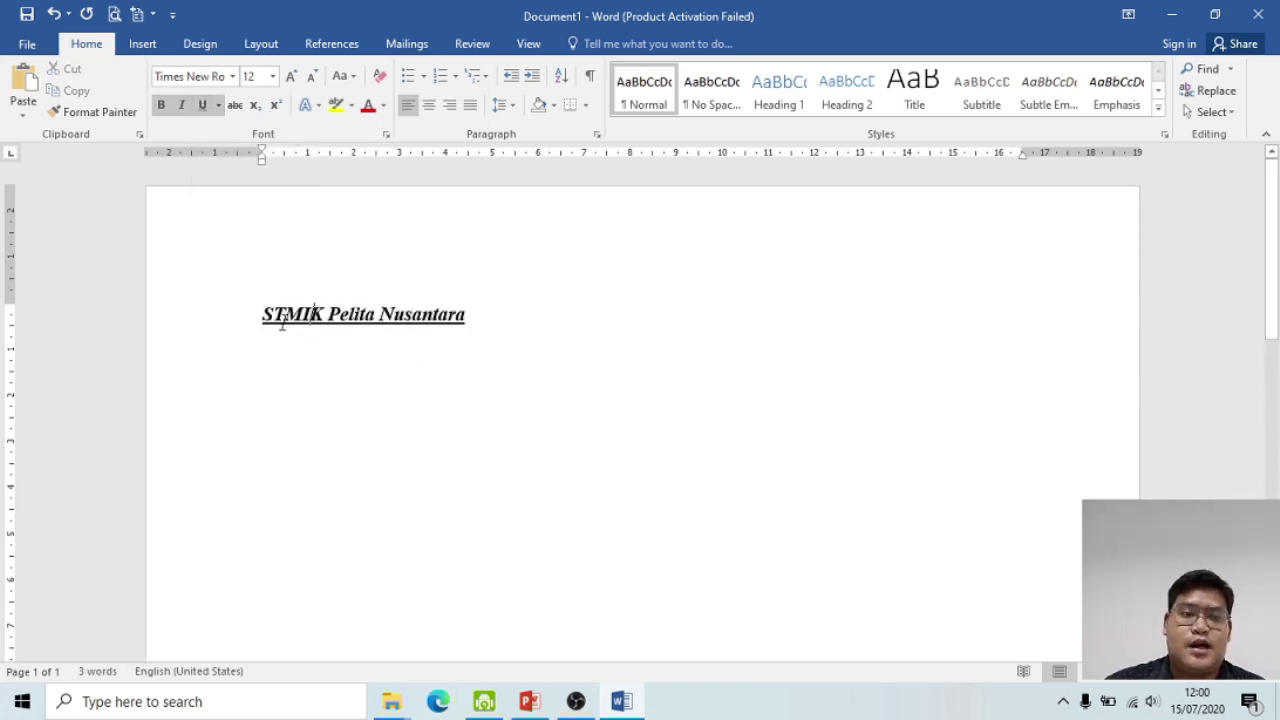
{"action": "left_click_drag", "start_coordinate": [262, 316], "coordinate": [411, 337]}
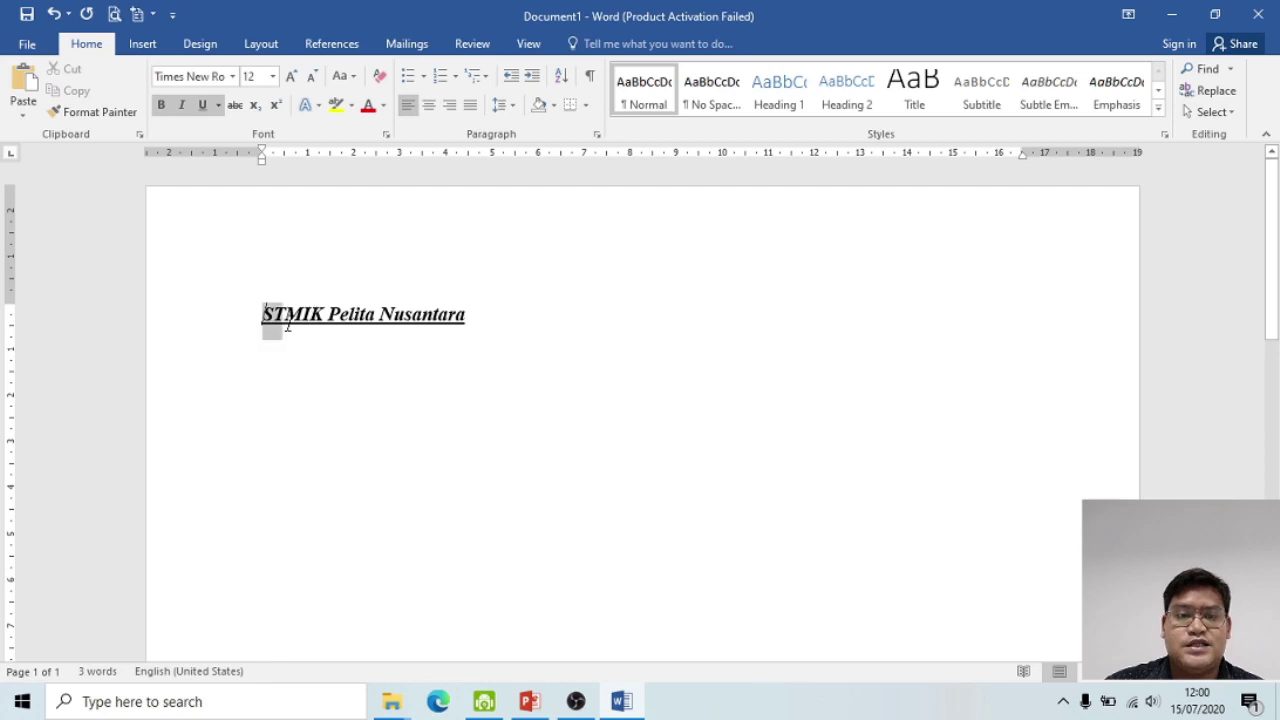
{"action": "left_click", "coordinate": [437, 345]}
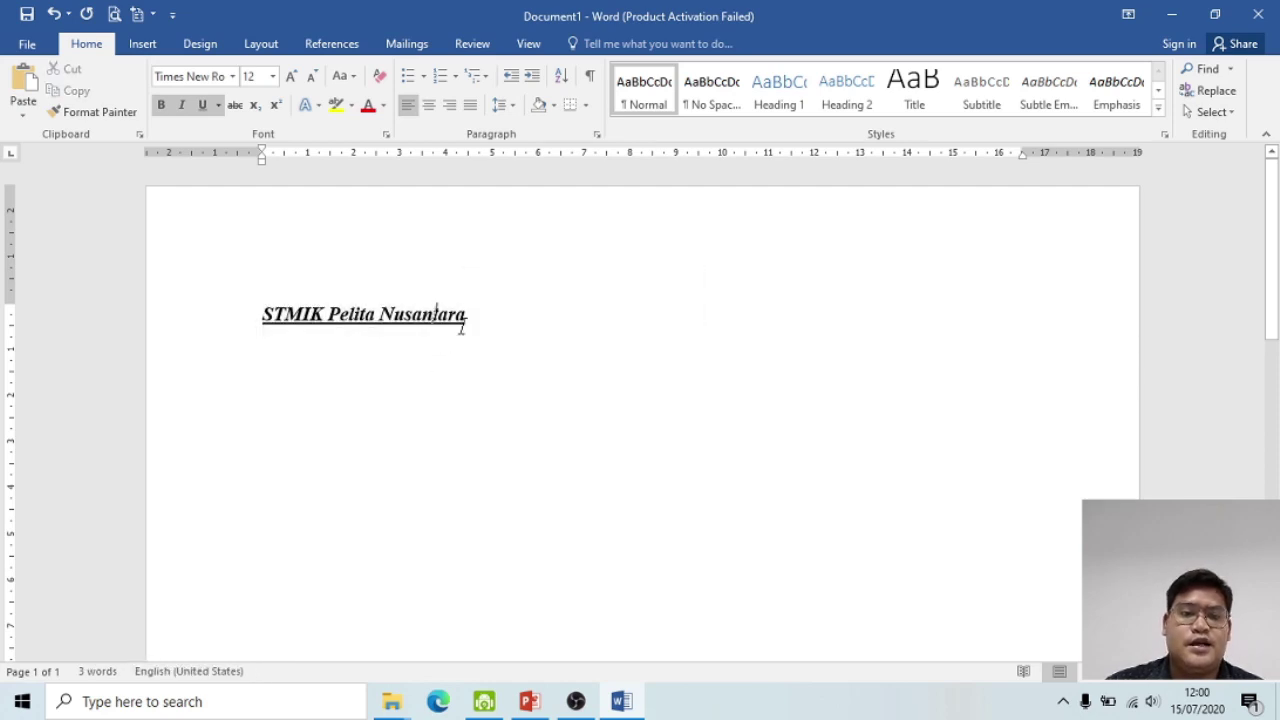
{"action": "left_click", "coordinate": [453, 300]}
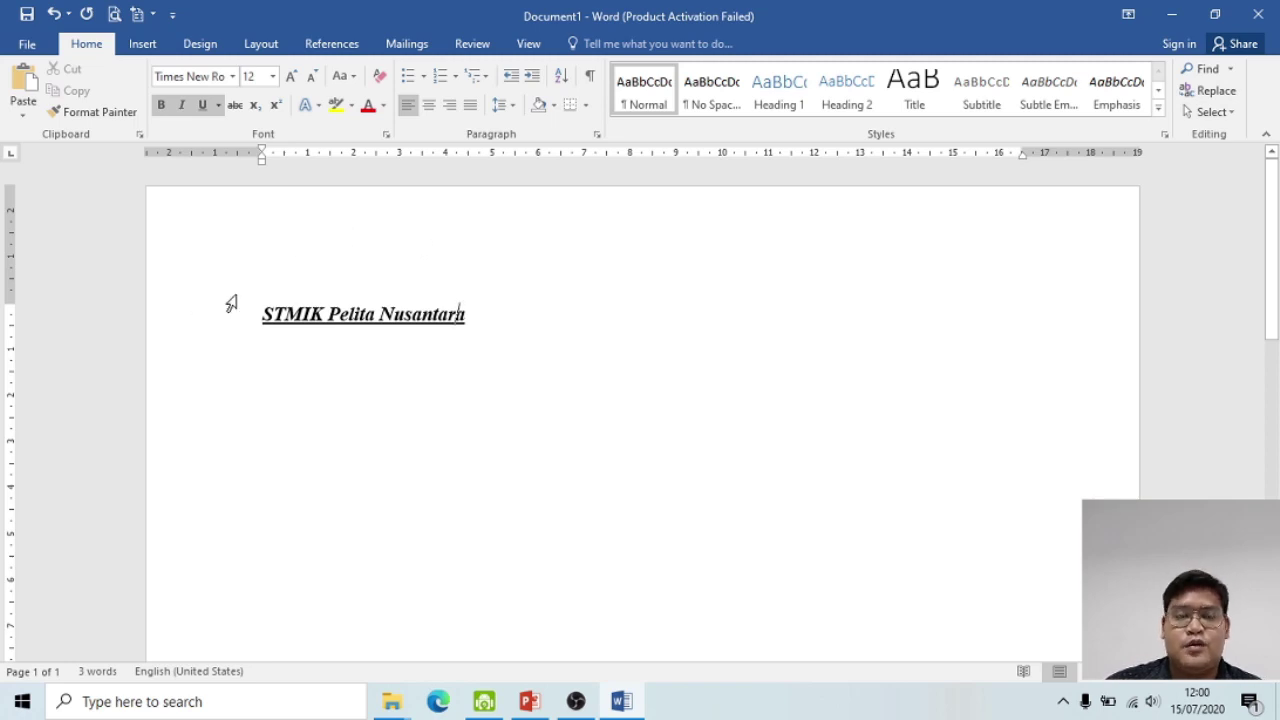
Step: Reselect the line and turn off bold, italic and underline
{"action": "left_click_drag", "start_coordinate": [490, 314], "coordinate": [252, 308]}
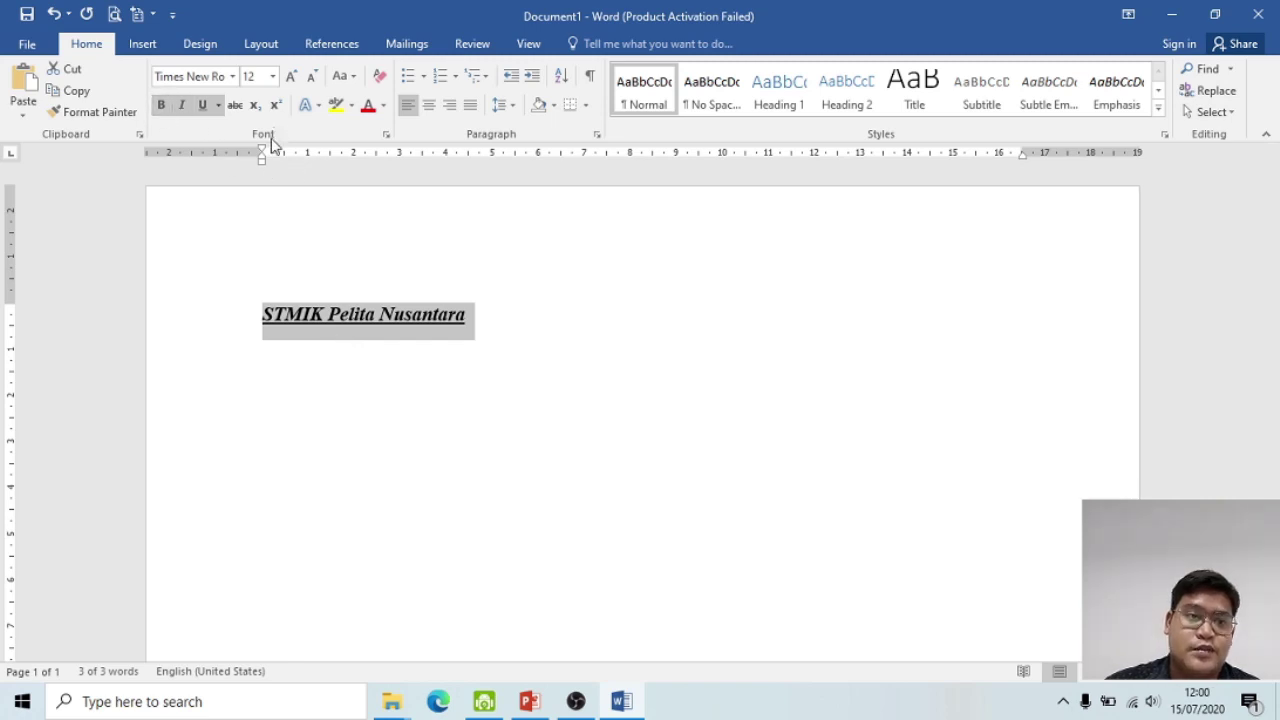
{"action": "left_click", "coordinate": [160, 106]}
{"action": "left_click", "coordinate": [182, 106]}
{"action": "left_click", "coordinate": [202, 106]}
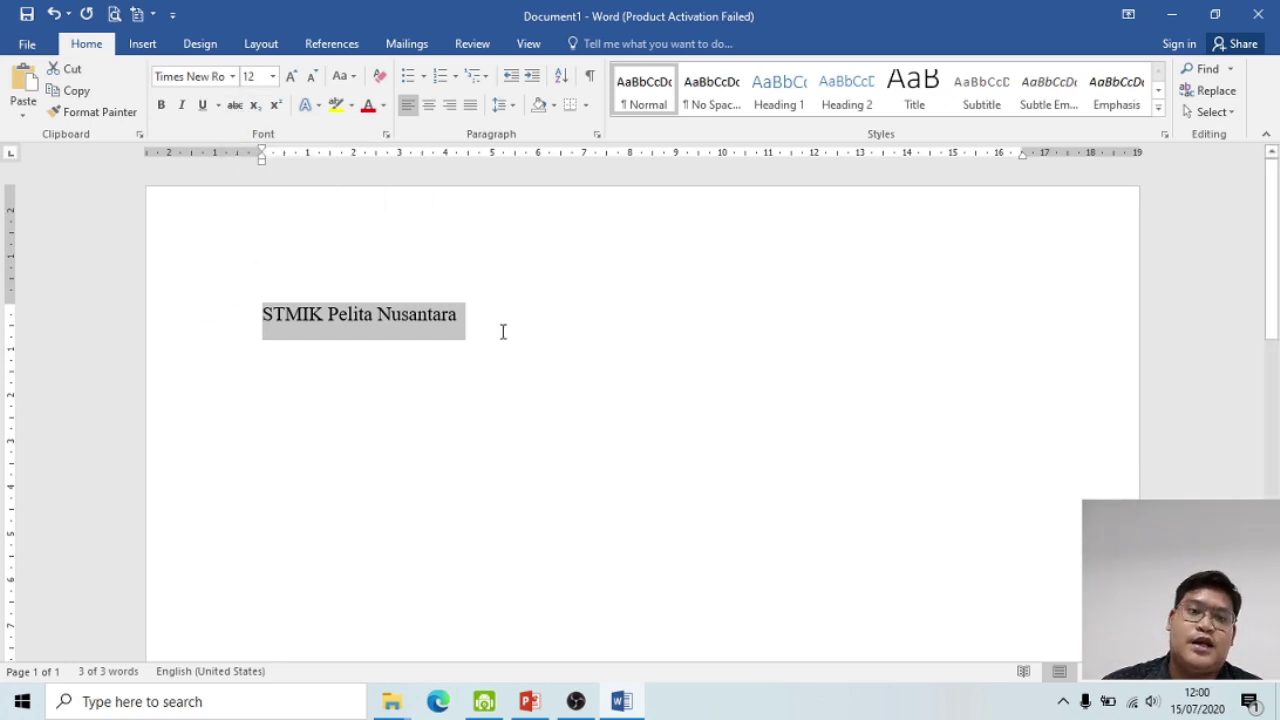
{"action": "left_click", "coordinate": [487, 367]}
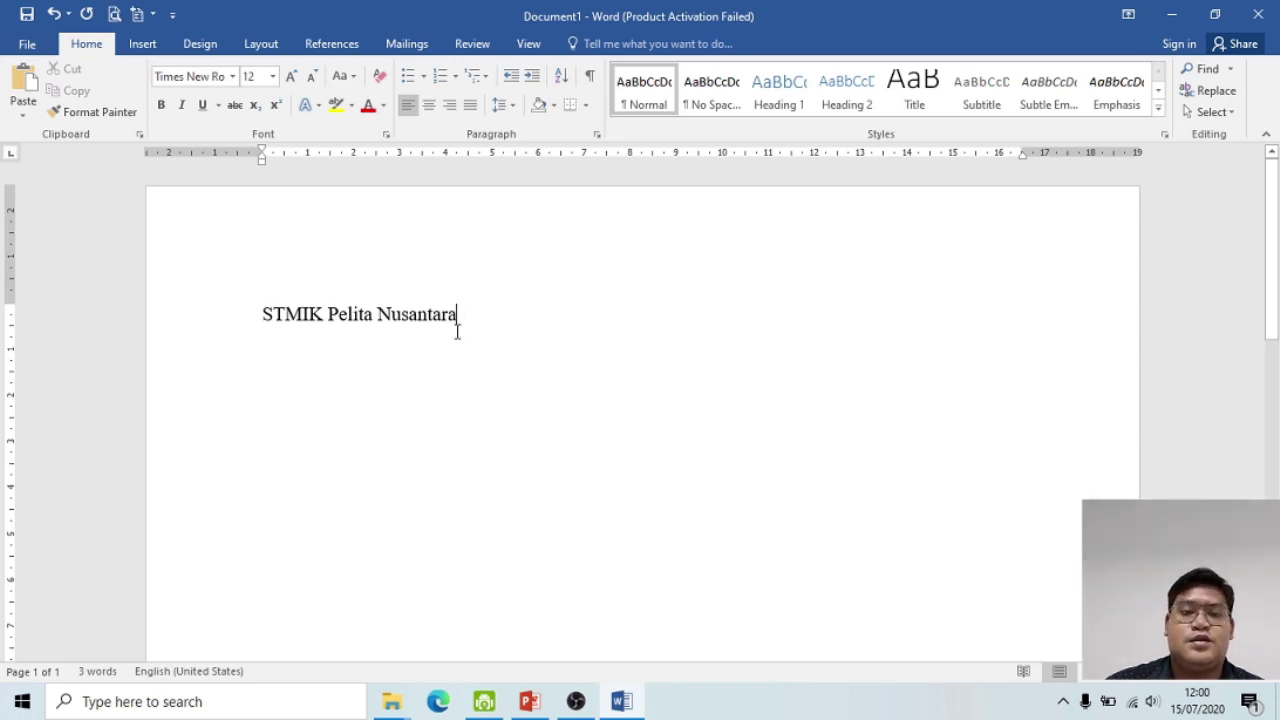
{"action": "left_click_drag", "start_coordinate": [461, 318], "coordinate": [252, 300]}
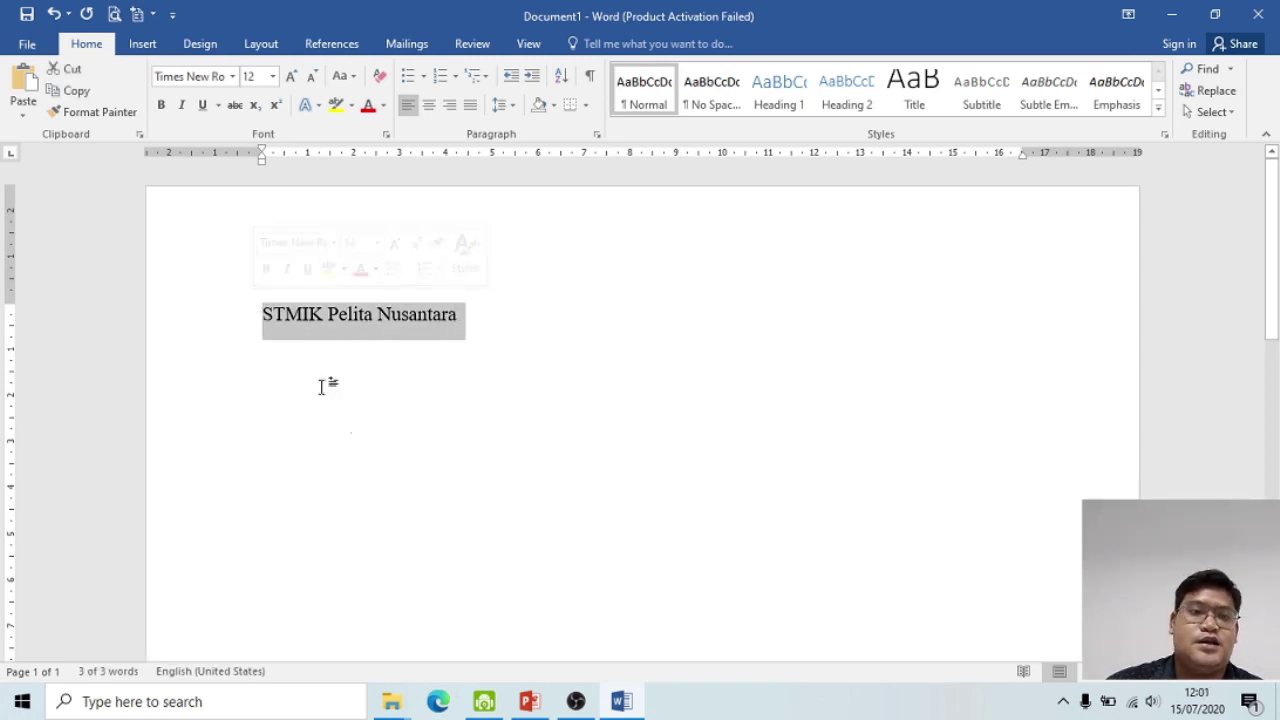
{"action": "left_click", "coordinate": [234, 106]}
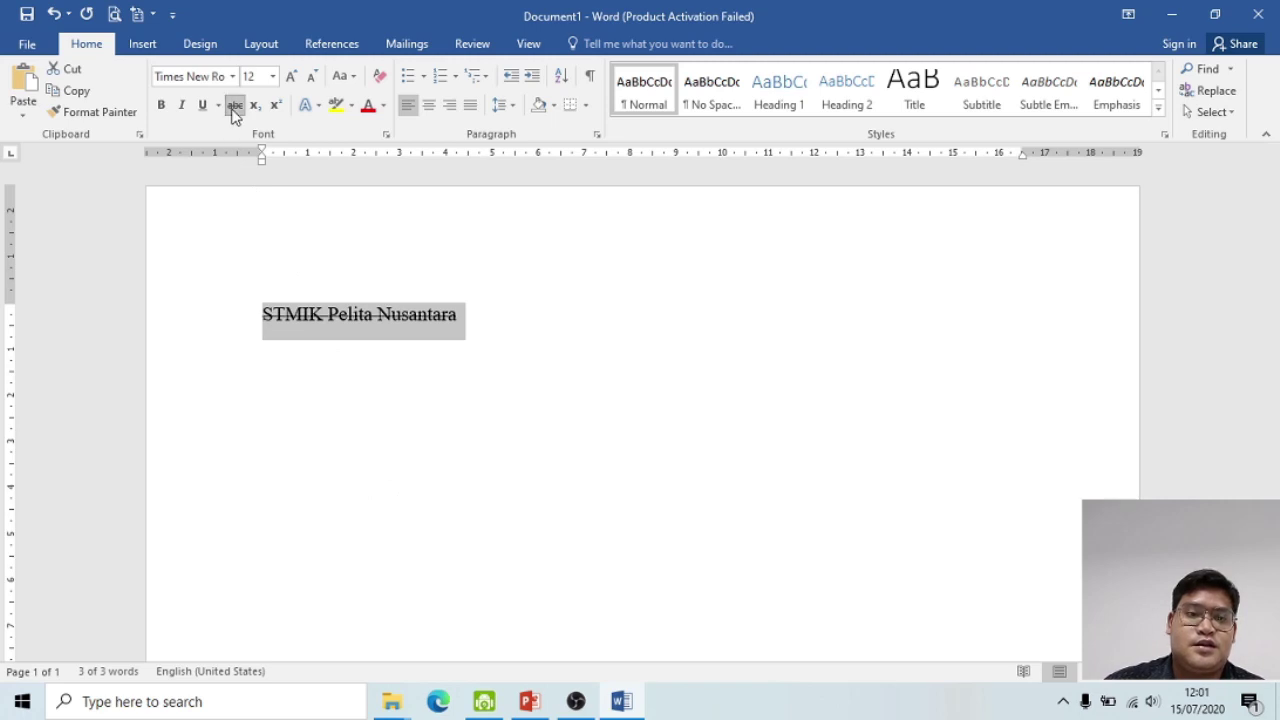
{"action": "left_click", "coordinate": [409, 318]}
{"action": "key", "text": "Right"}
{"action": "key", "text": "Right"}
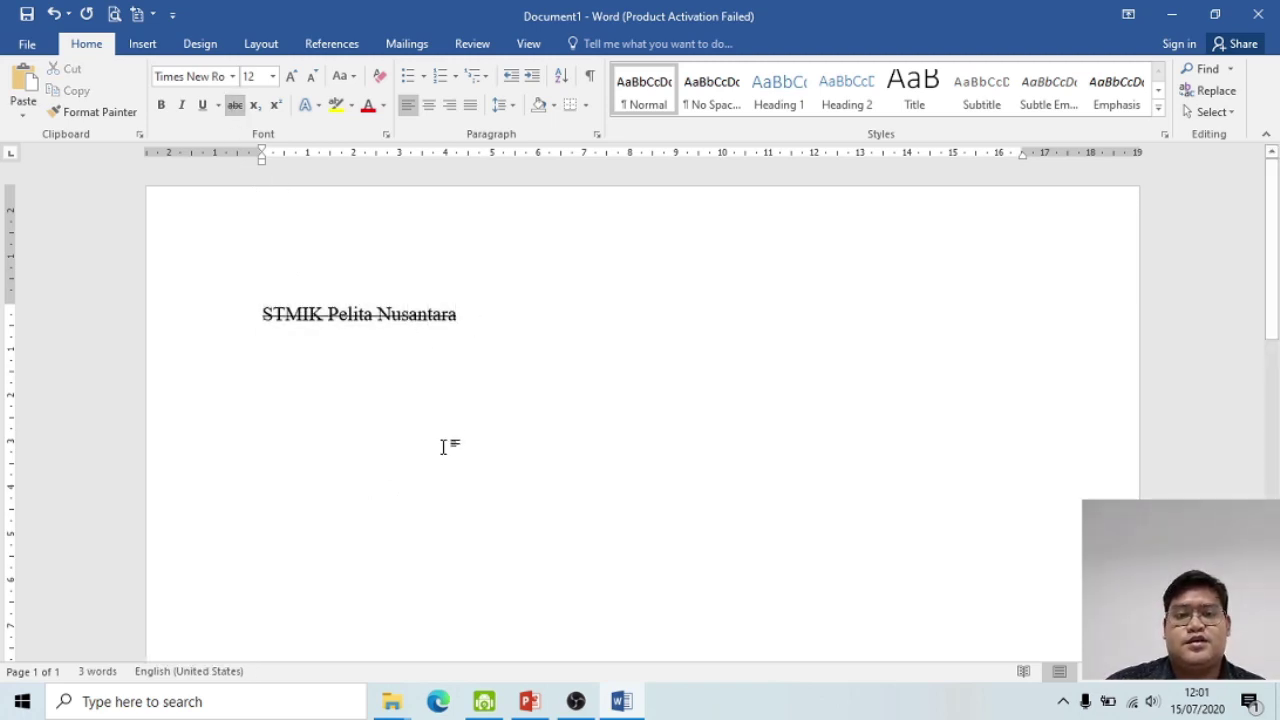
{"action": "left_click_drag", "start_coordinate": [474, 317], "coordinate": [258, 318]}
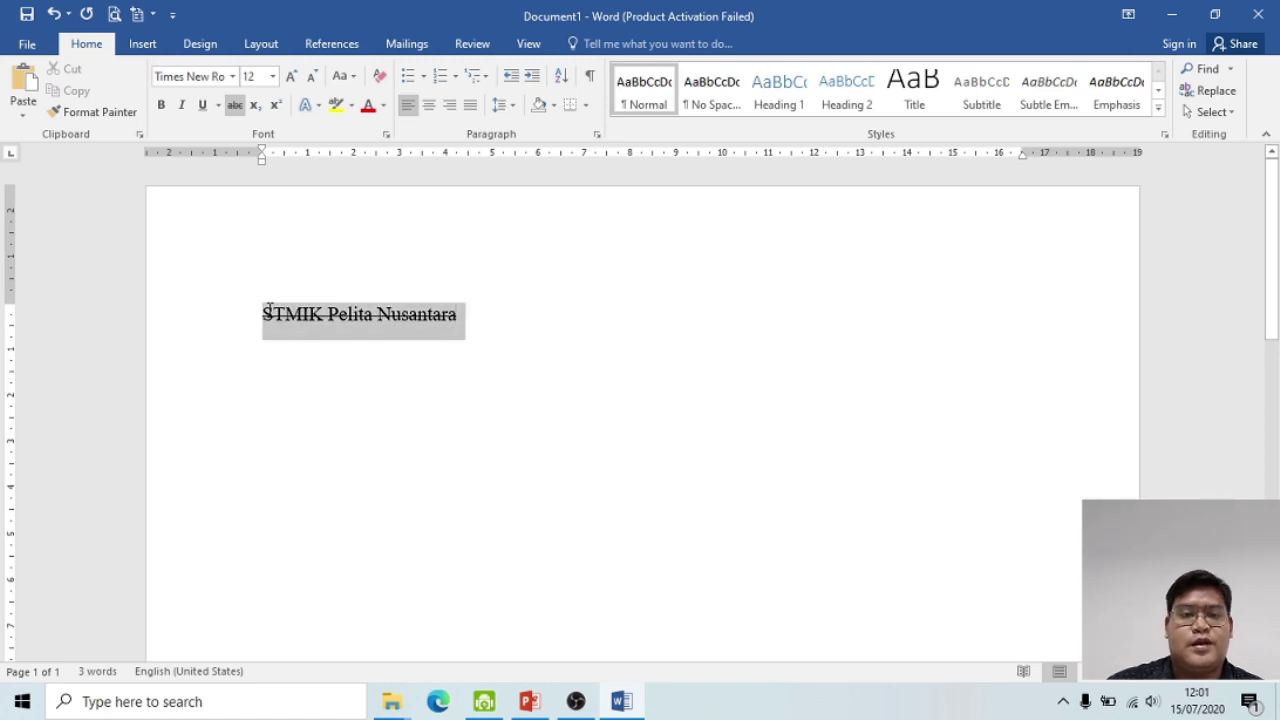
{"action": "left_click", "coordinate": [233, 106]}
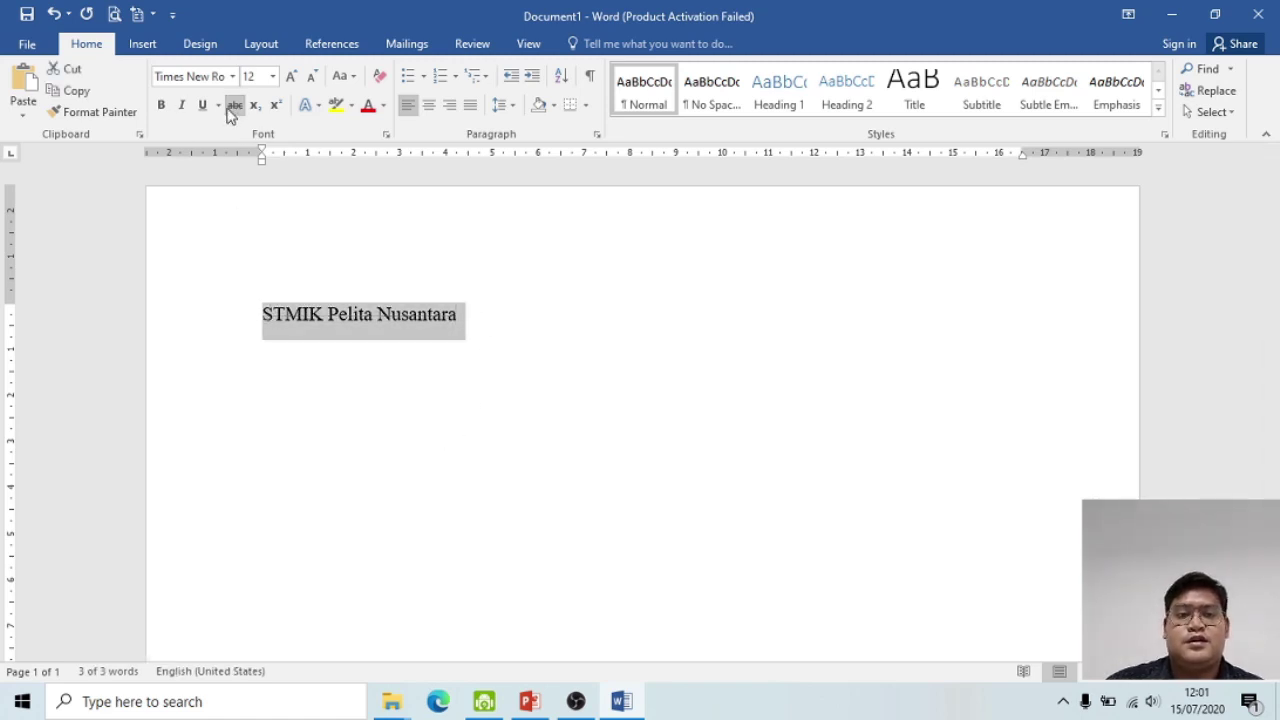
{"action": "left_click", "coordinate": [452, 330]}
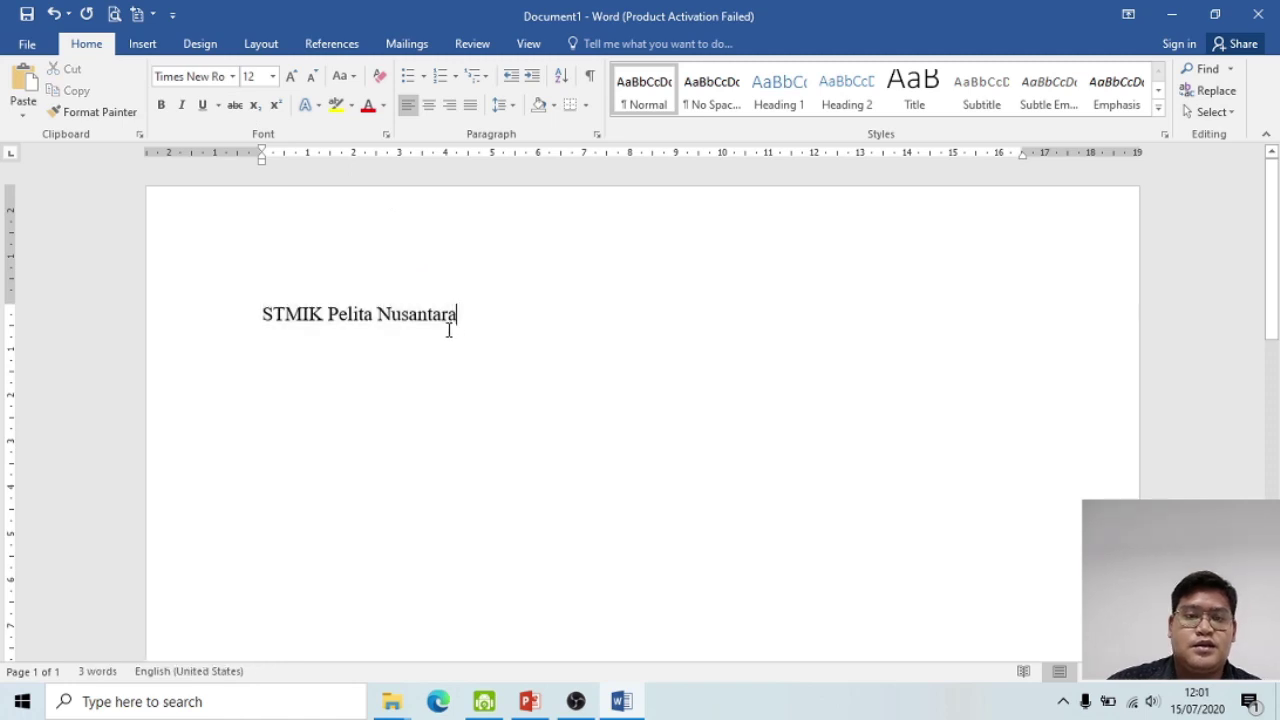
{"action": "left_click", "coordinate": [307, 316]}
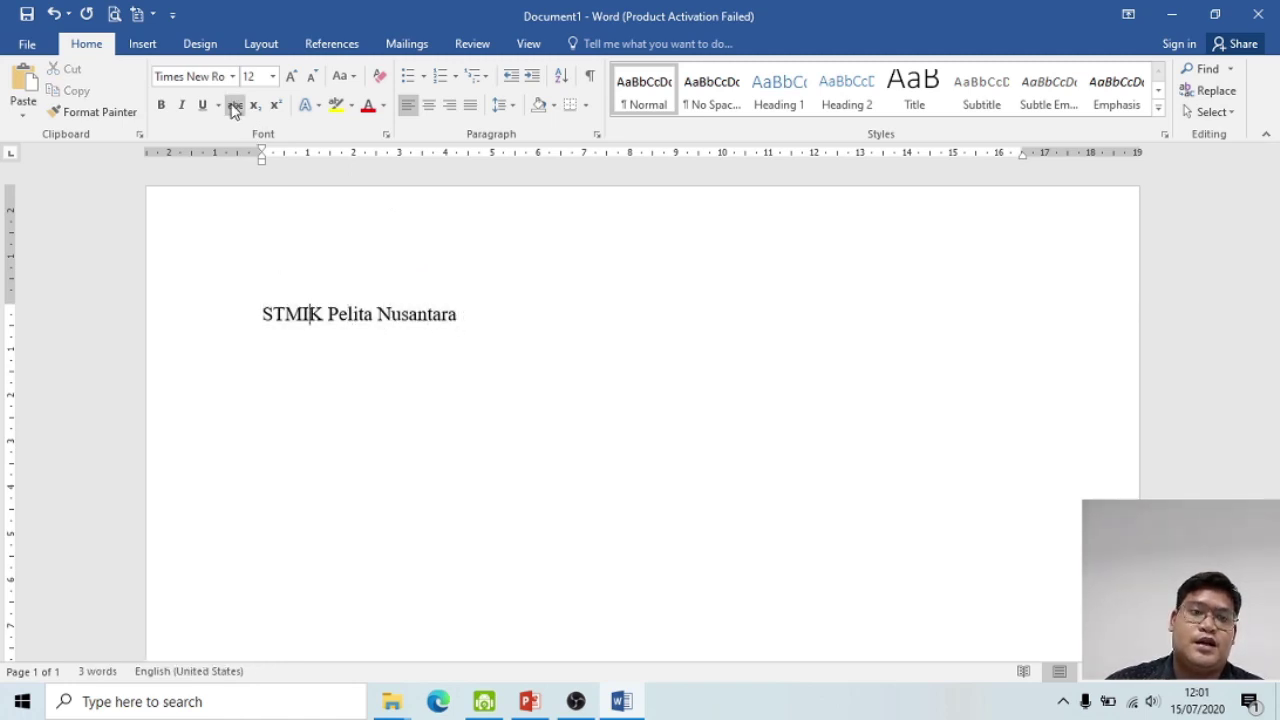
{"action": "mouse_move", "coordinate": [457, 316]}
{"action": "left_mouse_down"}
{"action": "mouse_move", "coordinate": [418, 316]}
{"action": "mouse_move", "coordinate": [446, 318]}
{"action": "left_mouse_up"}
{"action": "left_click", "coordinate": [421, 370]}
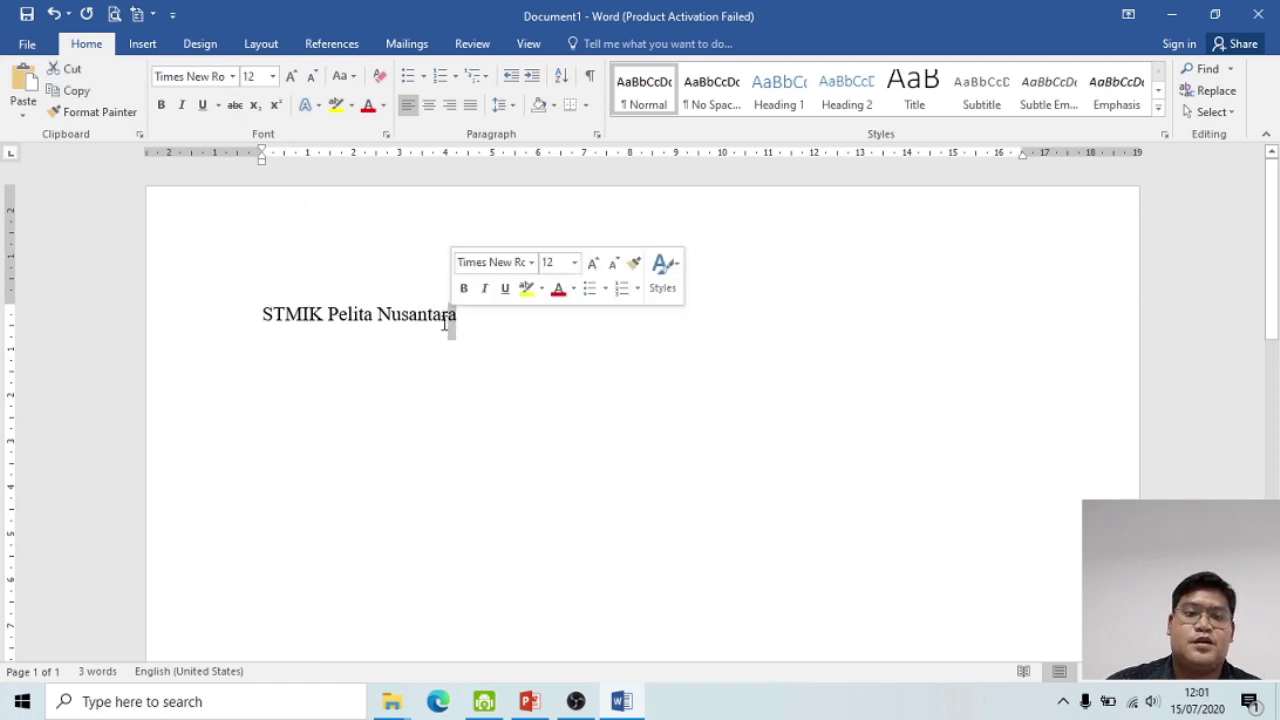
{"action": "left_click", "coordinate": [457, 316]}
{"action": "left_click_drag", "start_coordinate": [460, 316], "coordinate": [441, 318]}
{"action": "left_click", "coordinate": [255, 106]}
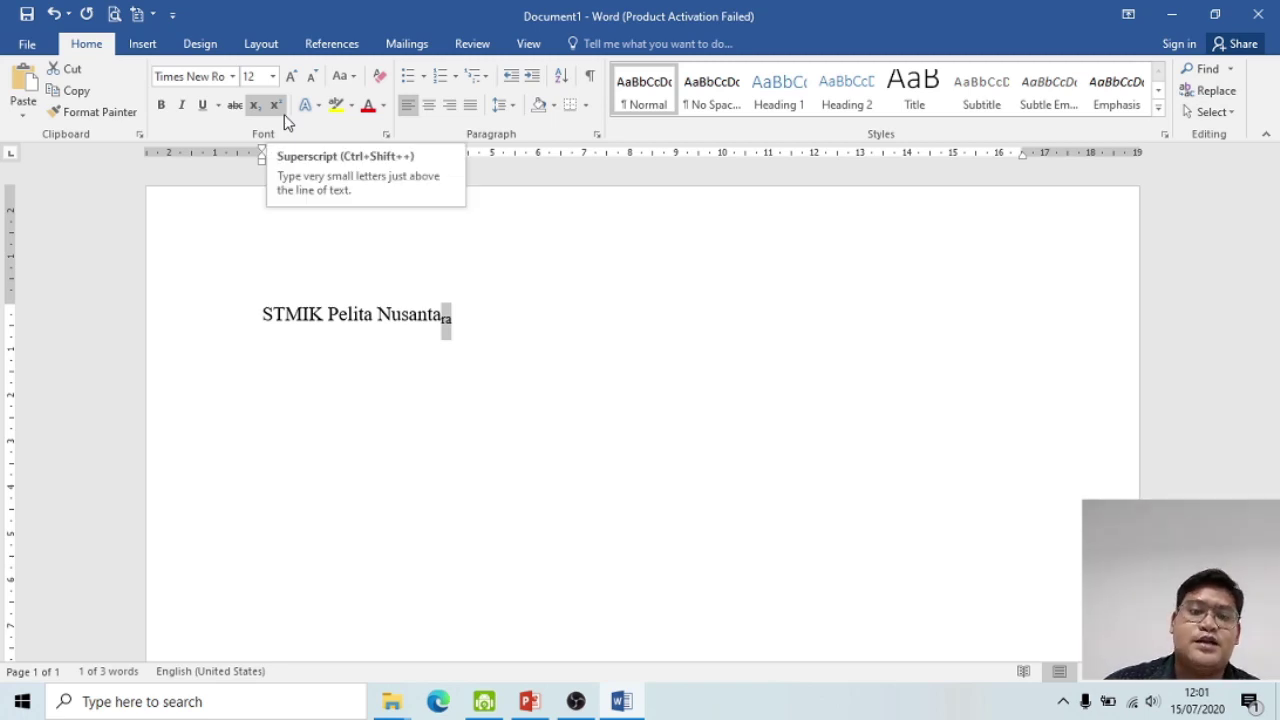
{"action": "left_click", "coordinate": [284, 114]}
{"action": "left_click", "coordinate": [565, 352]}
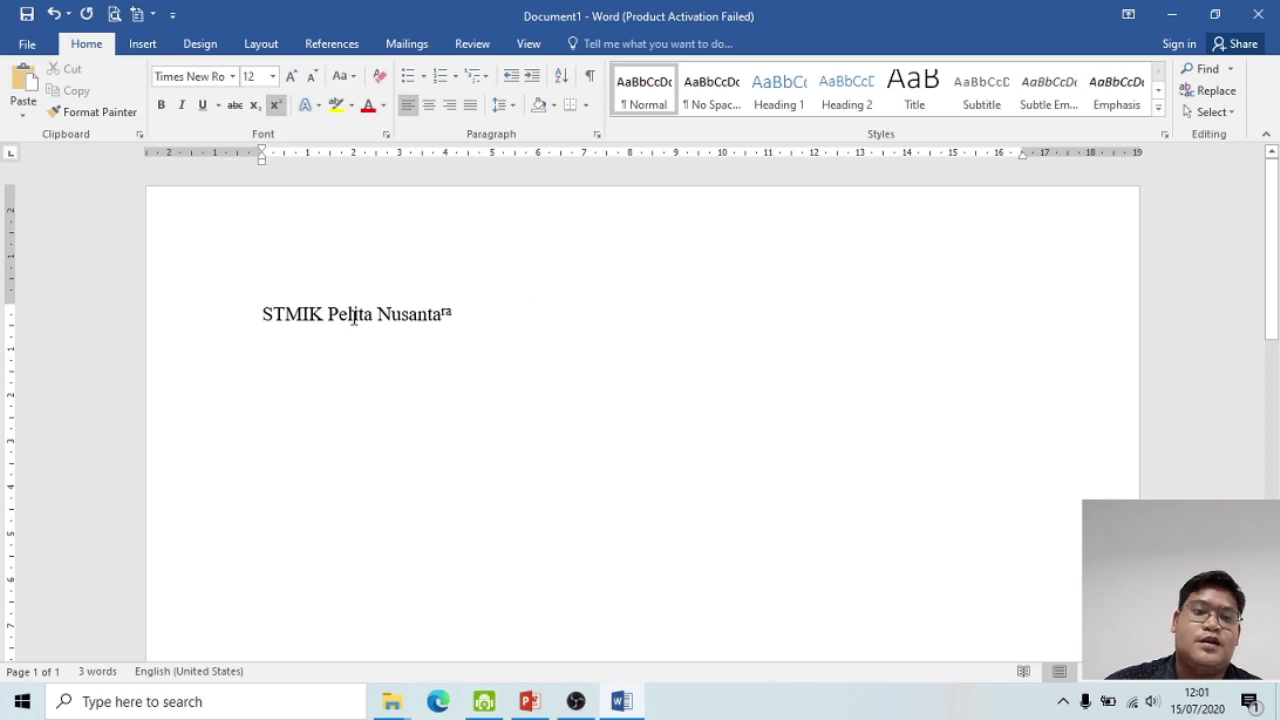
{"action": "left_click", "coordinate": [426, 314]}
{"action": "left_click", "coordinate": [466, 314]}
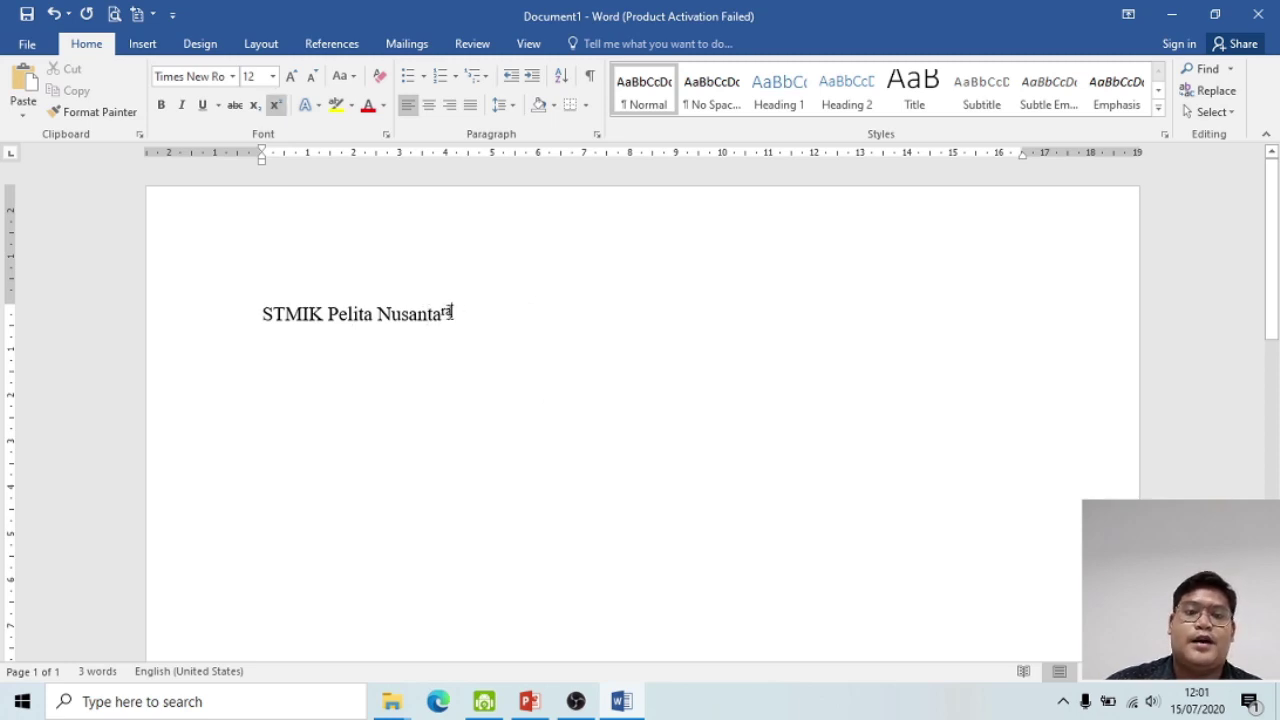
{"action": "left_click_drag", "start_coordinate": [454, 314], "coordinate": [440, 316]}
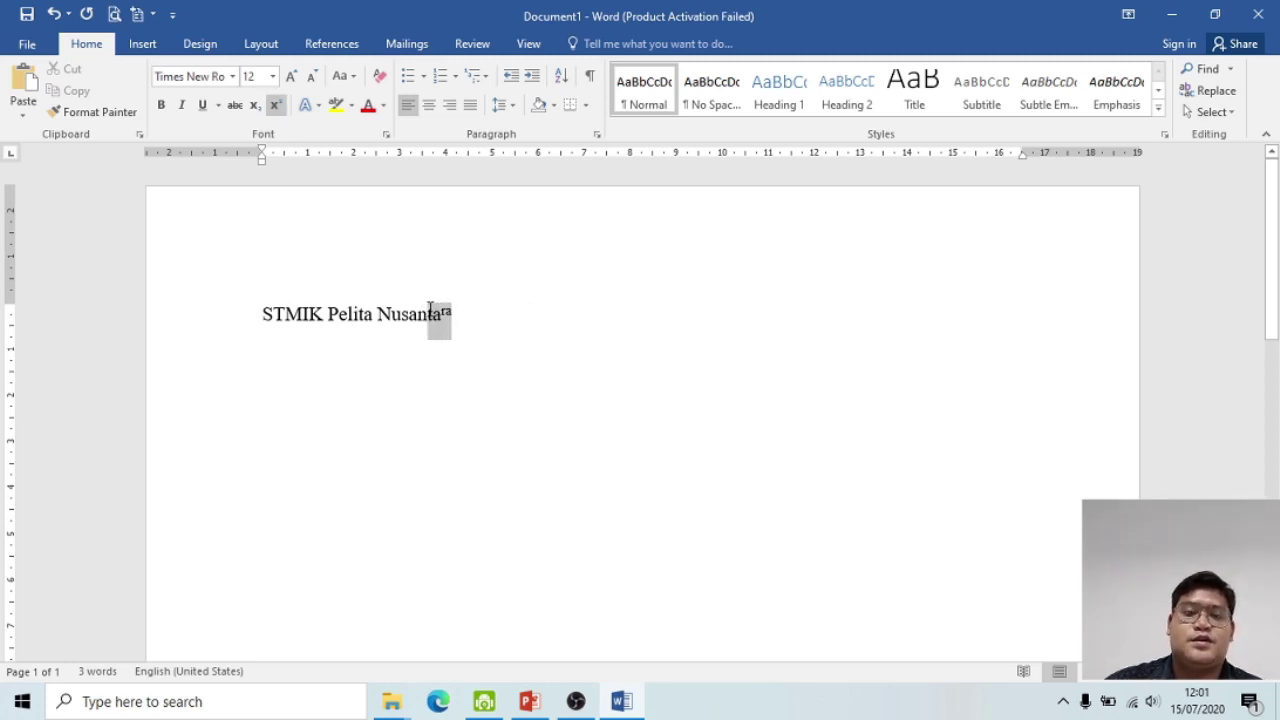
{"action": "left_click", "coordinate": [449, 345]}
{"action": "left_click", "coordinate": [453, 312]}
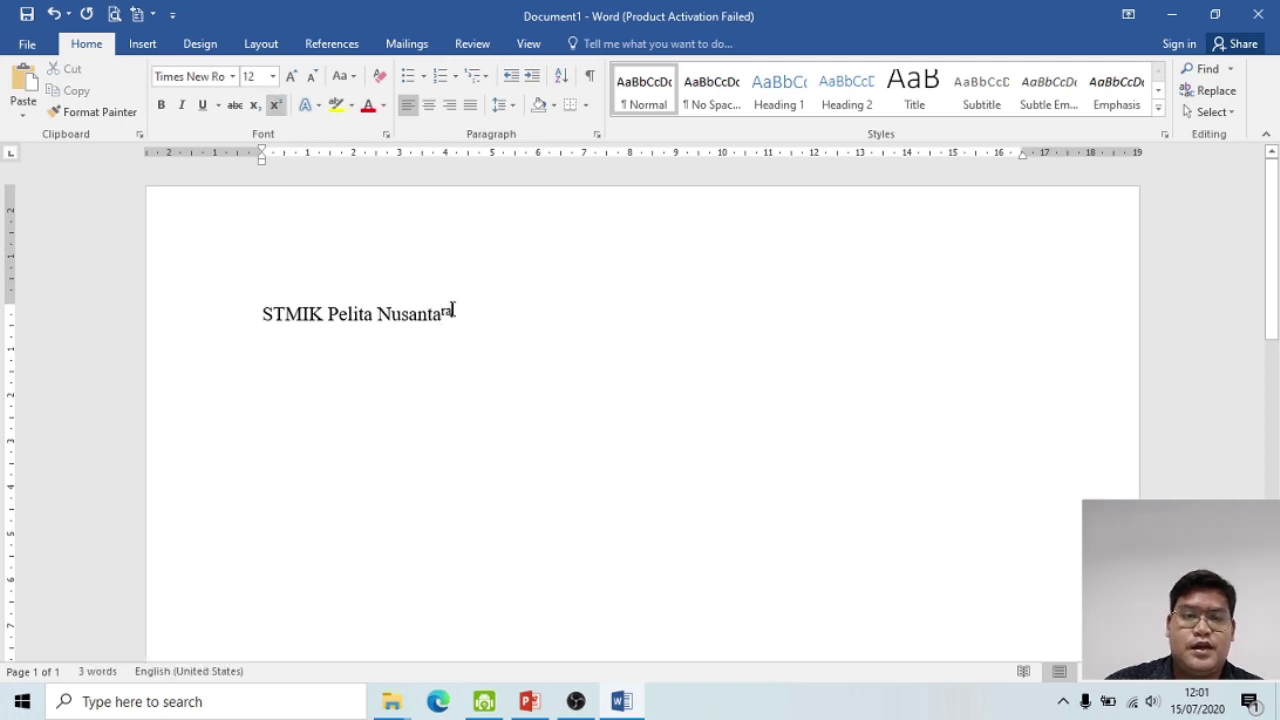
{"action": "left_click_drag", "start_coordinate": [453, 312], "coordinate": [440, 314]}
{"action": "left_click", "coordinate": [277, 108]}
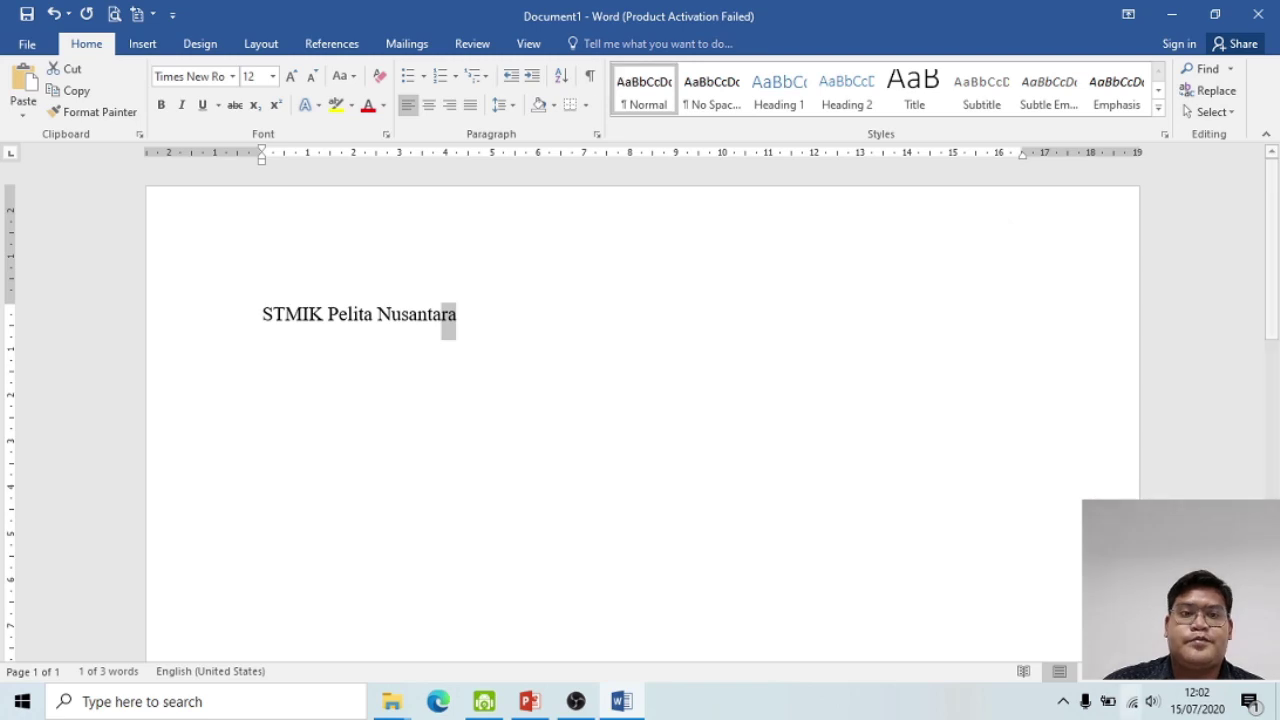
{"action": "left_click", "coordinate": [492, 259]}
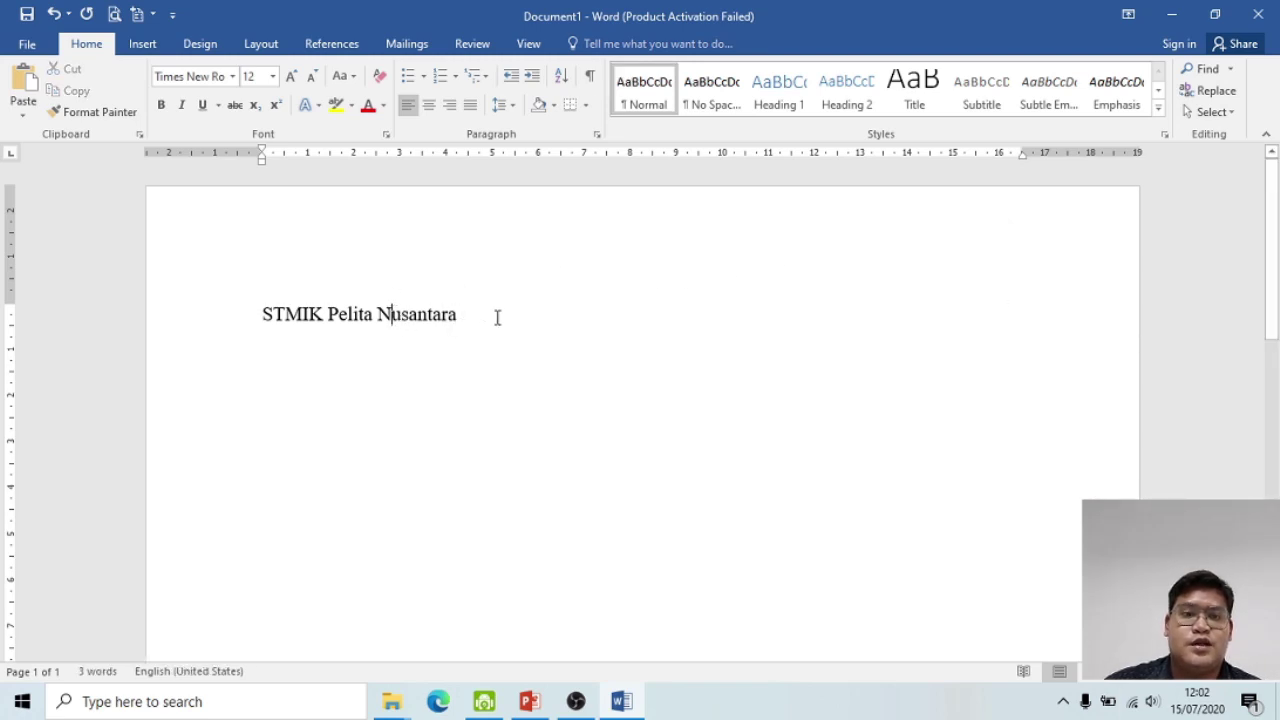
{"action": "left_click_drag", "start_coordinate": [497, 317], "coordinate": [264, 318]}
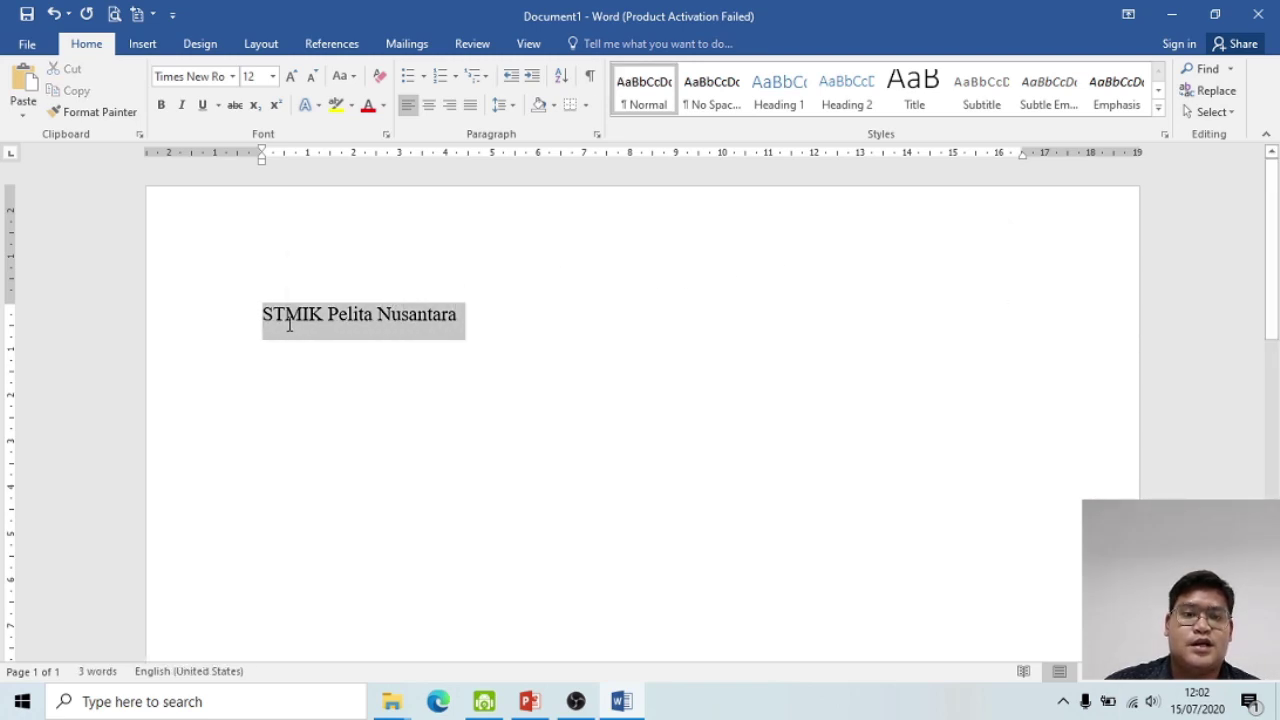
{"action": "left_click", "coordinate": [293, 77]}
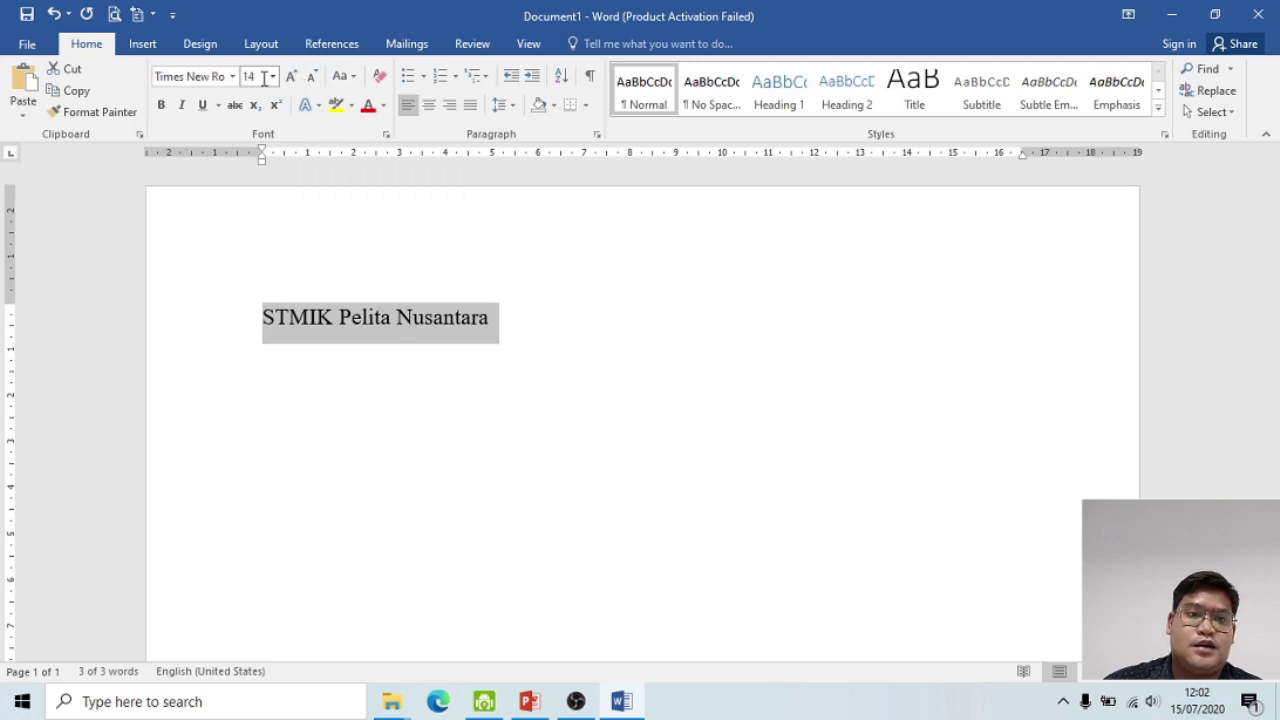
{"action": "left_click", "coordinate": [290, 77]}
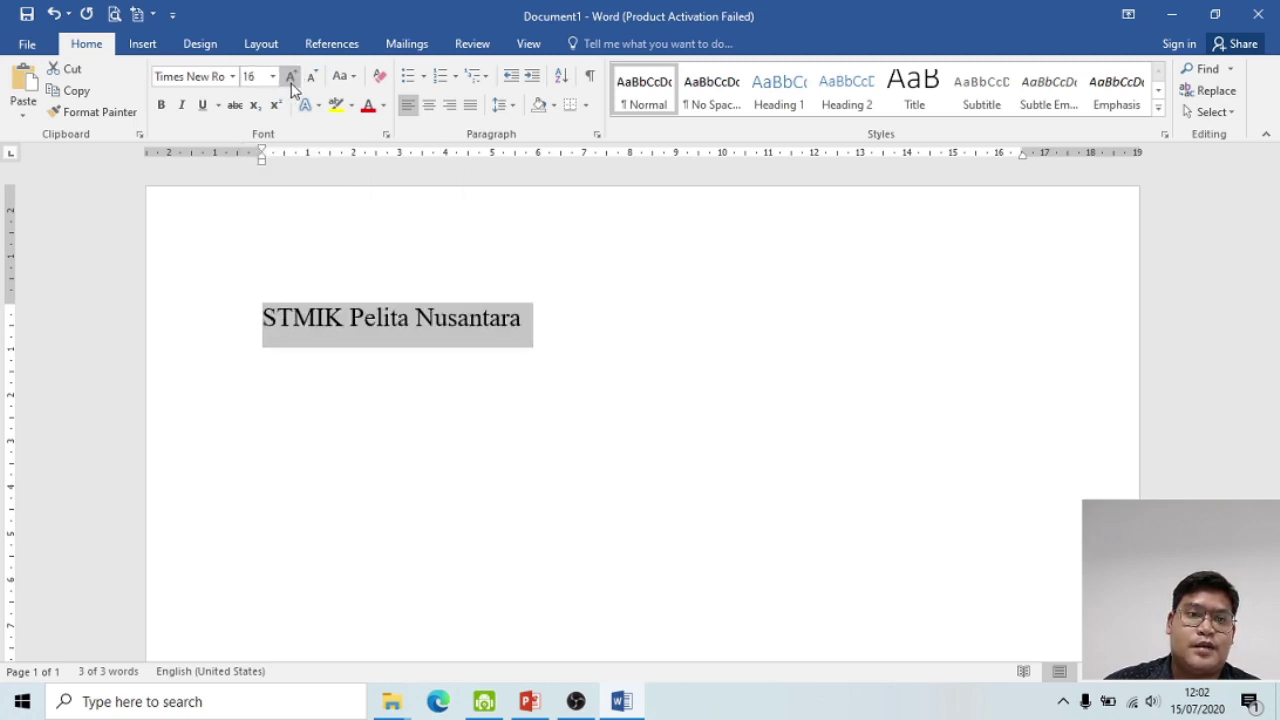
{"action": "left_click", "coordinate": [290, 77]}
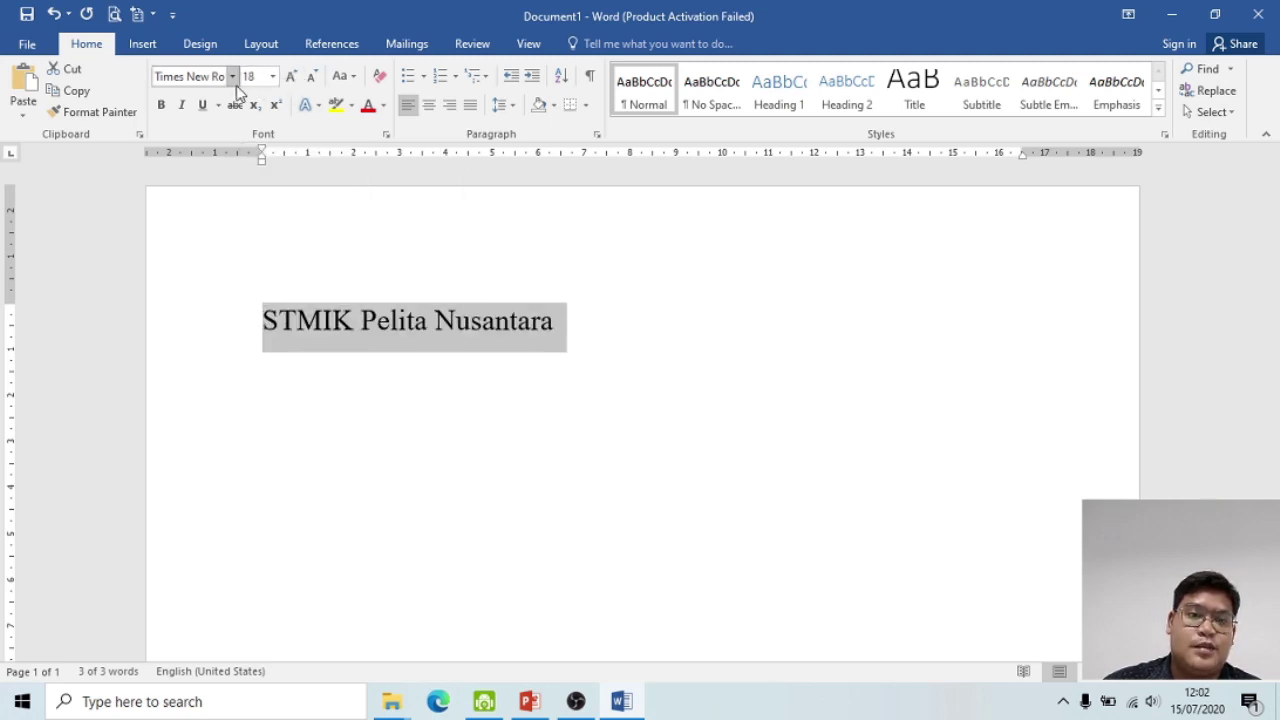
{"action": "left_click", "coordinate": [272, 77]}
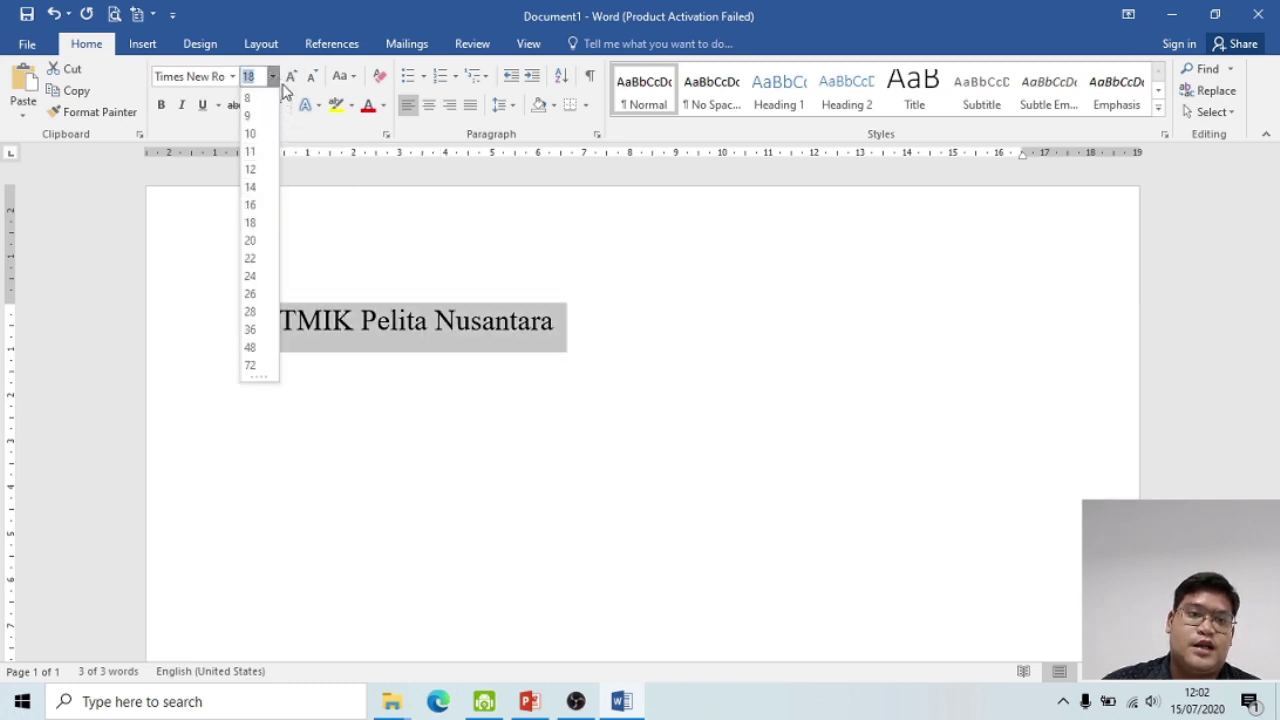
{"action": "left_click", "coordinate": [274, 78]}
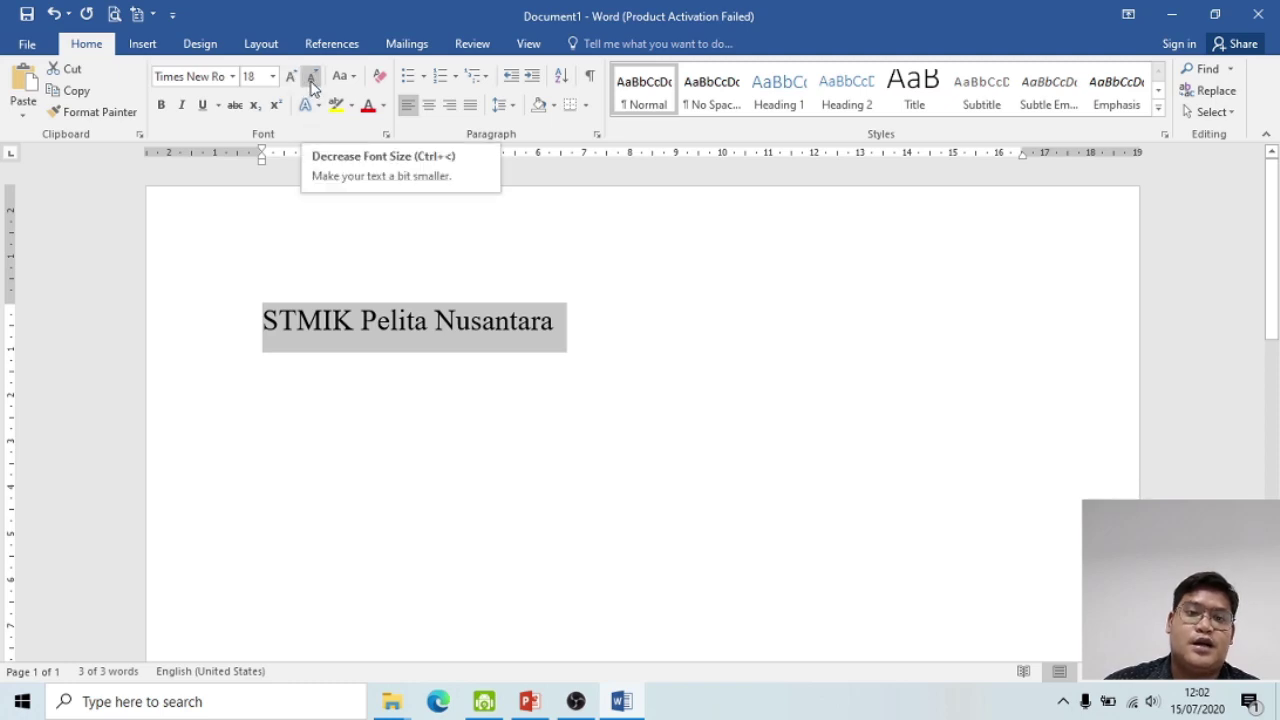
{"action": "left_click", "coordinate": [312, 78]}
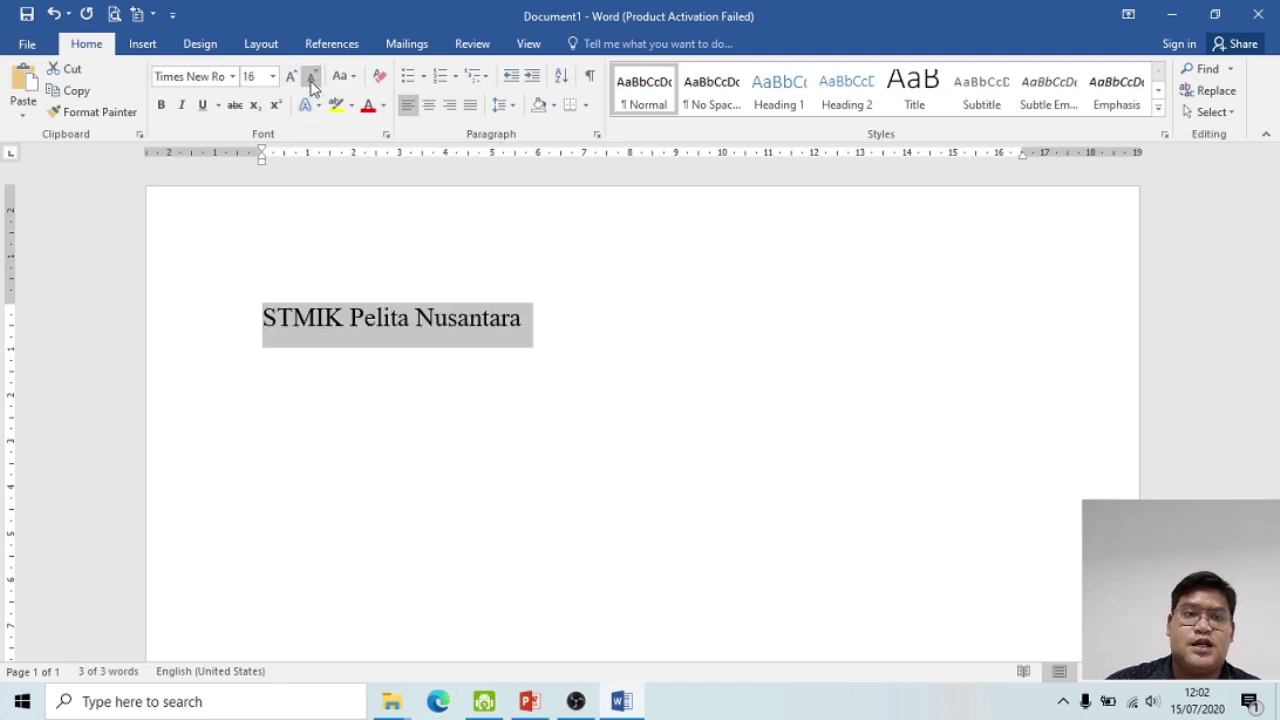
{"action": "left_click", "coordinate": [312, 78]}
{"action": "left_click", "coordinate": [312, 78]}
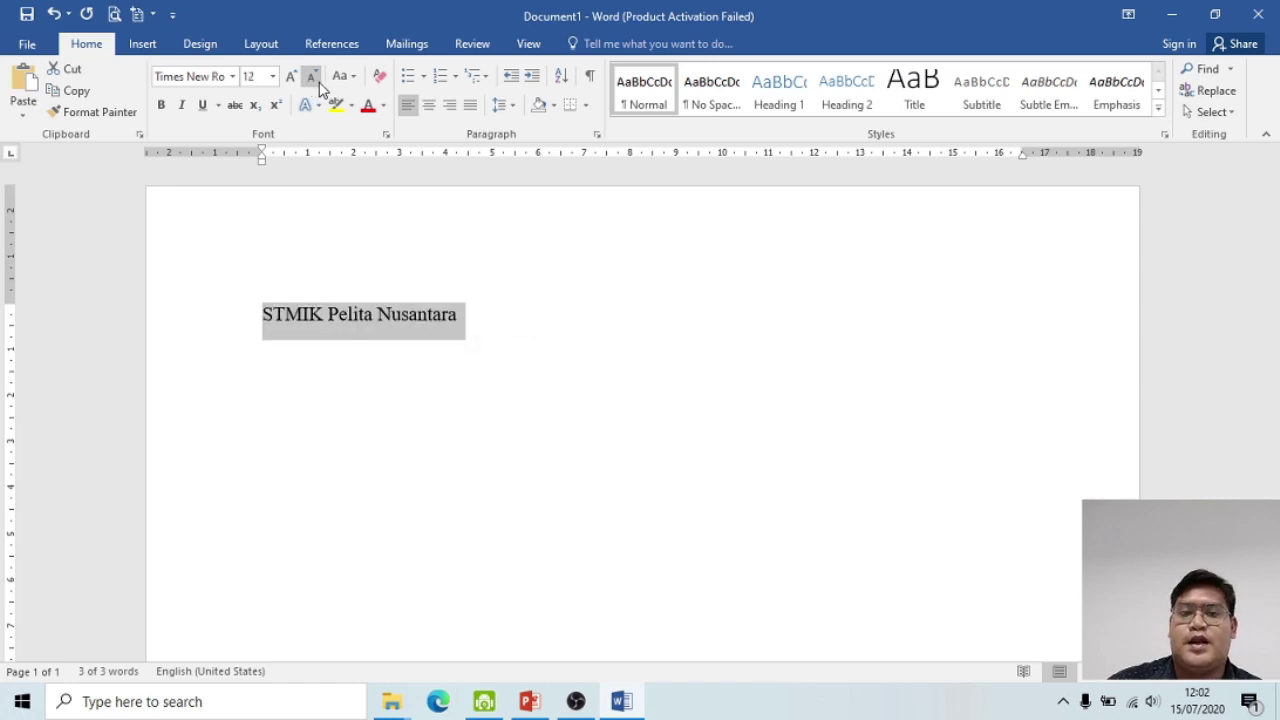
{"action": "left_click", "coordinate": [410, 289]}
{"action": "left_click_drag", "start_coordinate": [466, 319], "coordinate": [260, 320]}
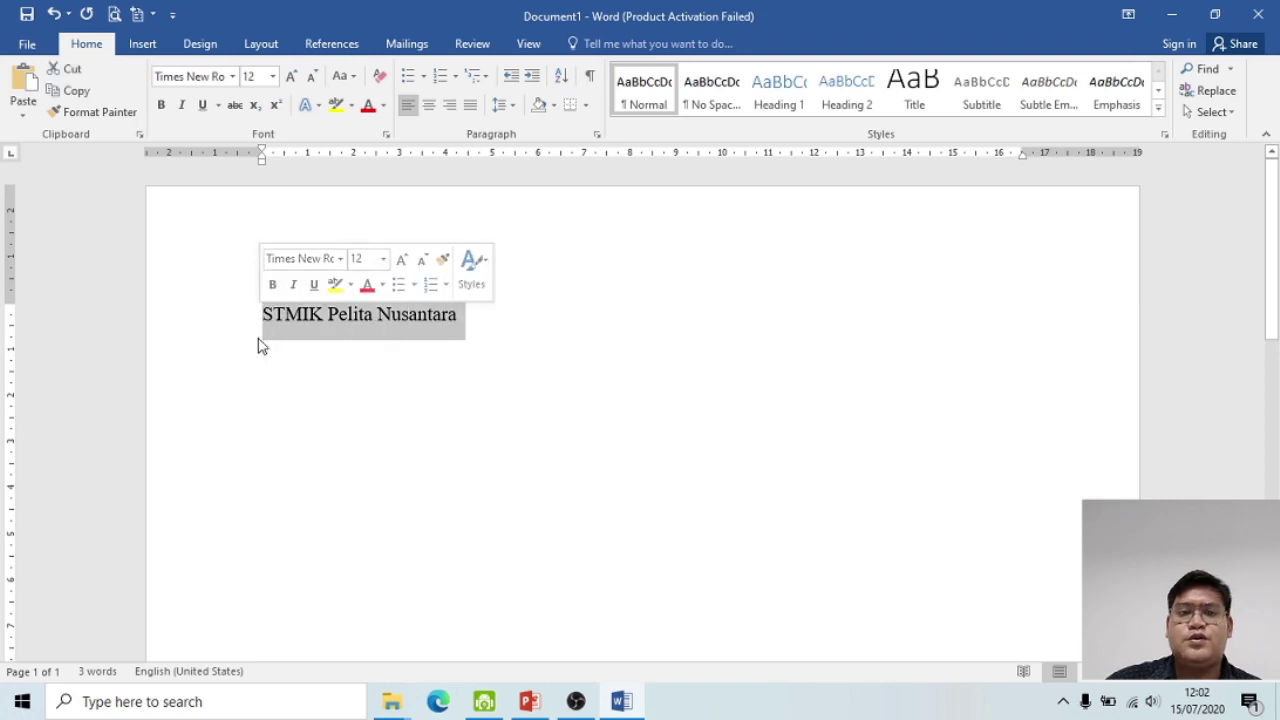
Step: Select the STMIK Pelita Nusantara line and convert it to UPPERCASE with Change Case
{"action": "left_click", "coordinate": [350, 80]}
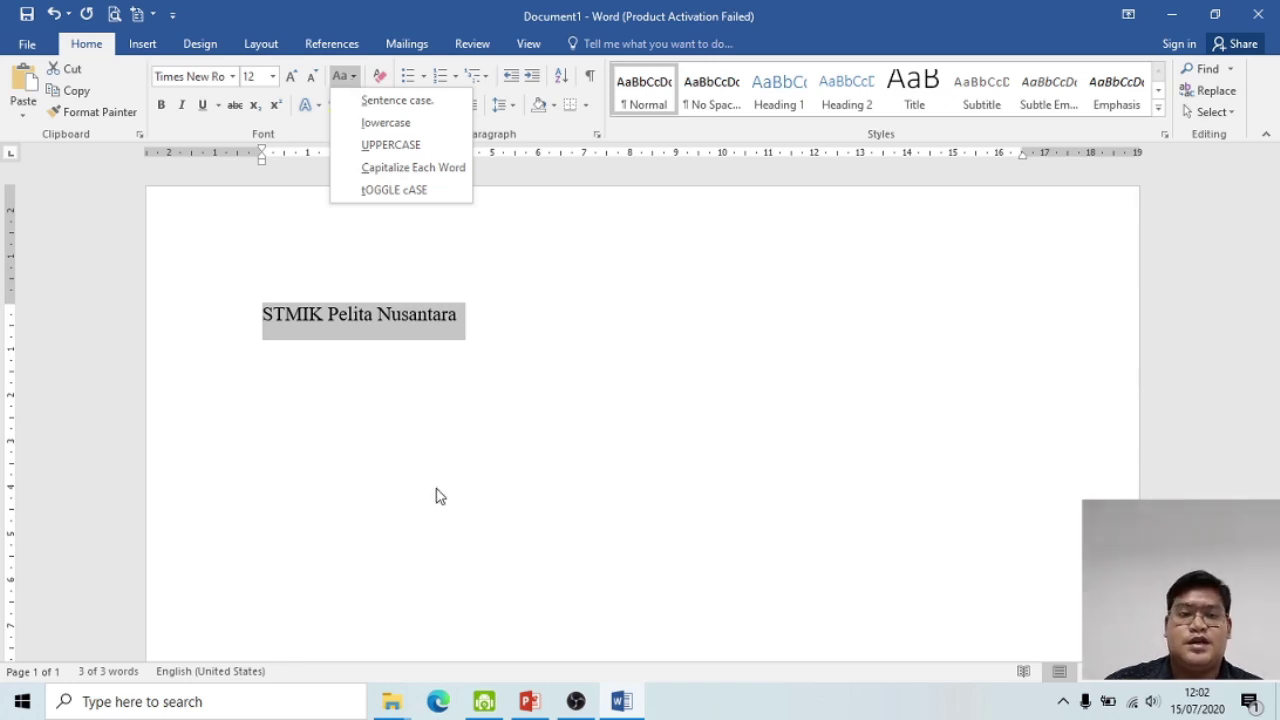
{"action": "left_click", "coordinate": [417, 415]}
{"action": "left_click", "coordinate": [370, 345]}
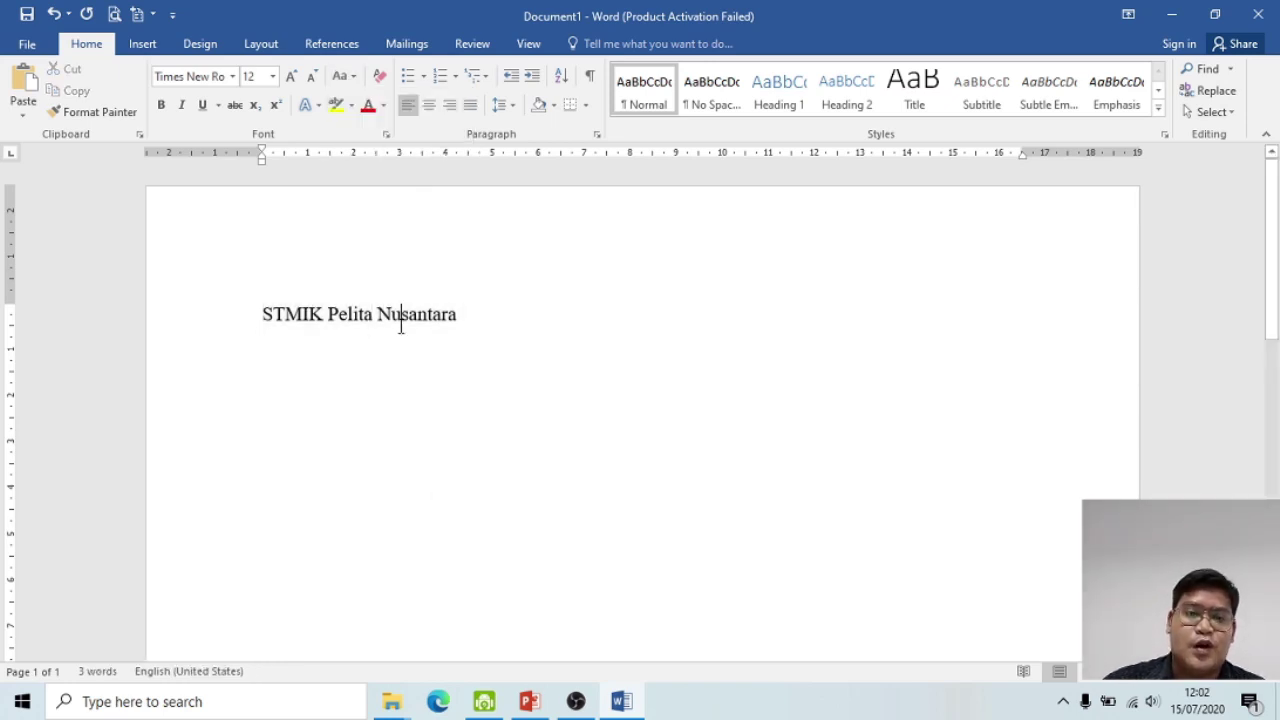
{"action": "left_click", "coordinate": [400, 327]}
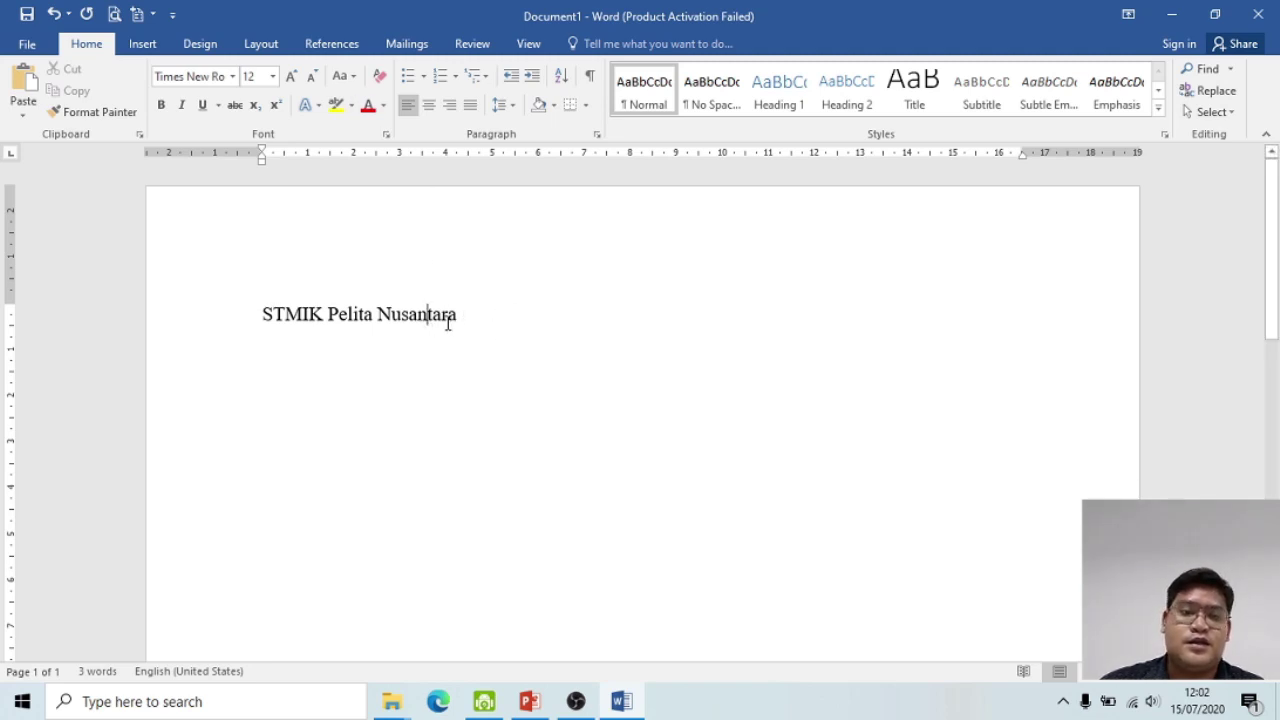
{"action": "left_click_drag", "start_coordinate": [477, 318], "coordinate": [243, 317]}
{"action": "left_click", "coordinate": [510, 327]}
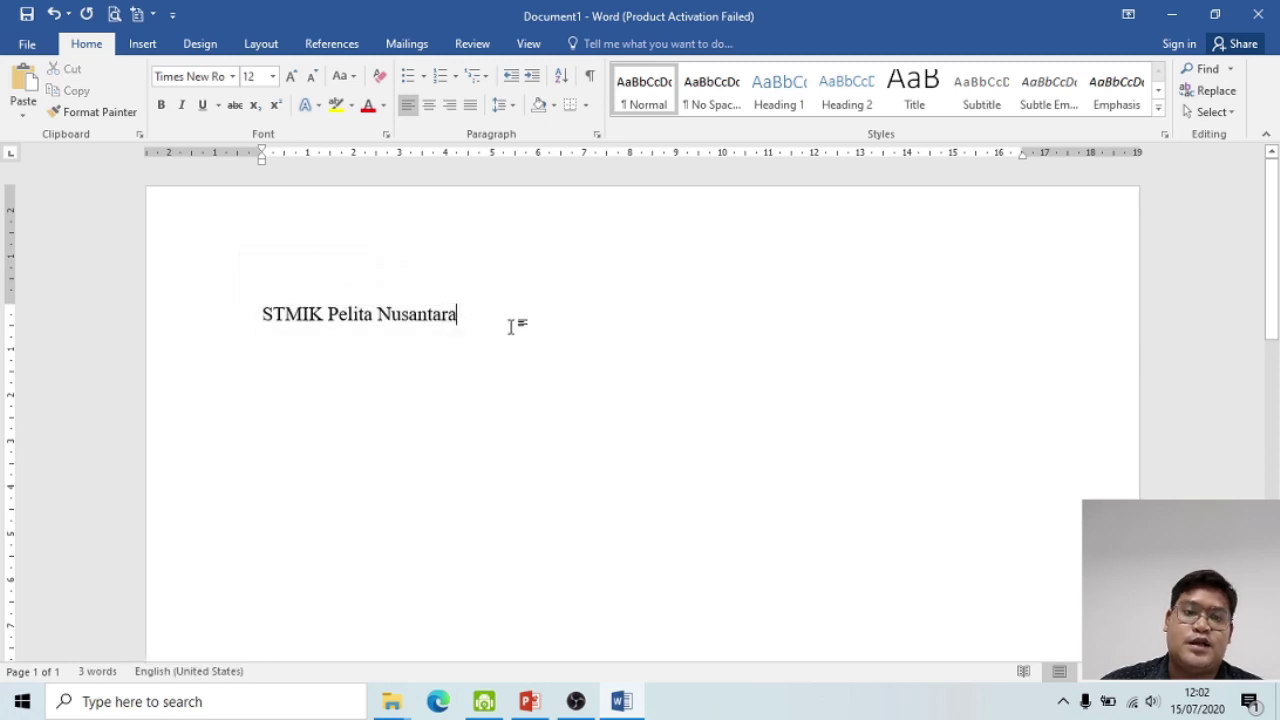
{"action": "left_click_drag", "start_coordinate": [477, 312], "coordinate": [262, 310]}
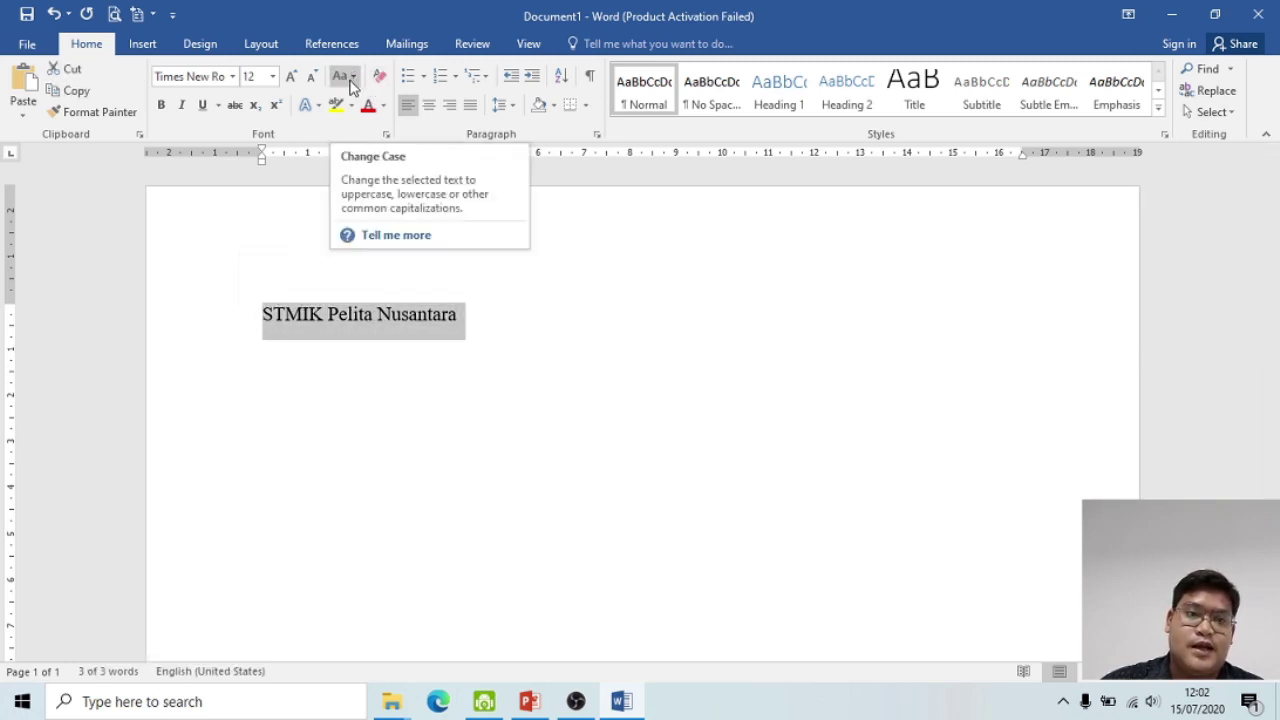
{"action": "left_click", "coordinate": [353, 80]}
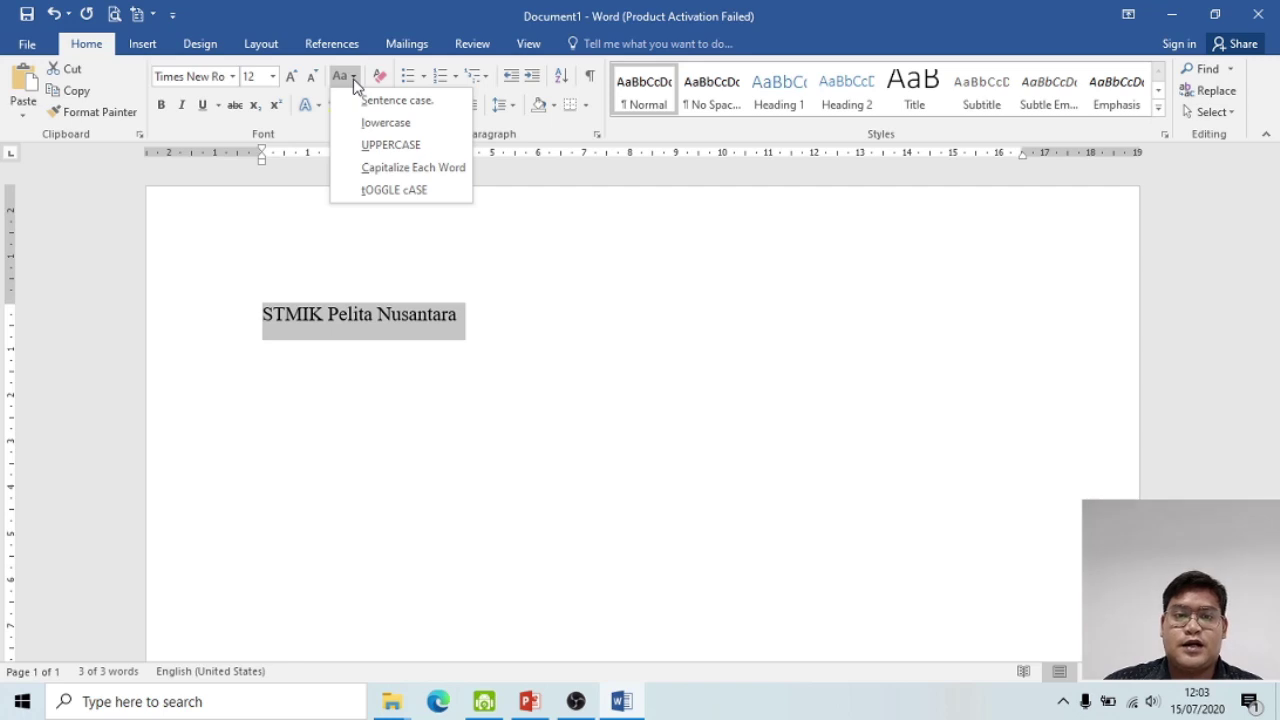
{"action": "left_click", "coordinate": [390, 145]}
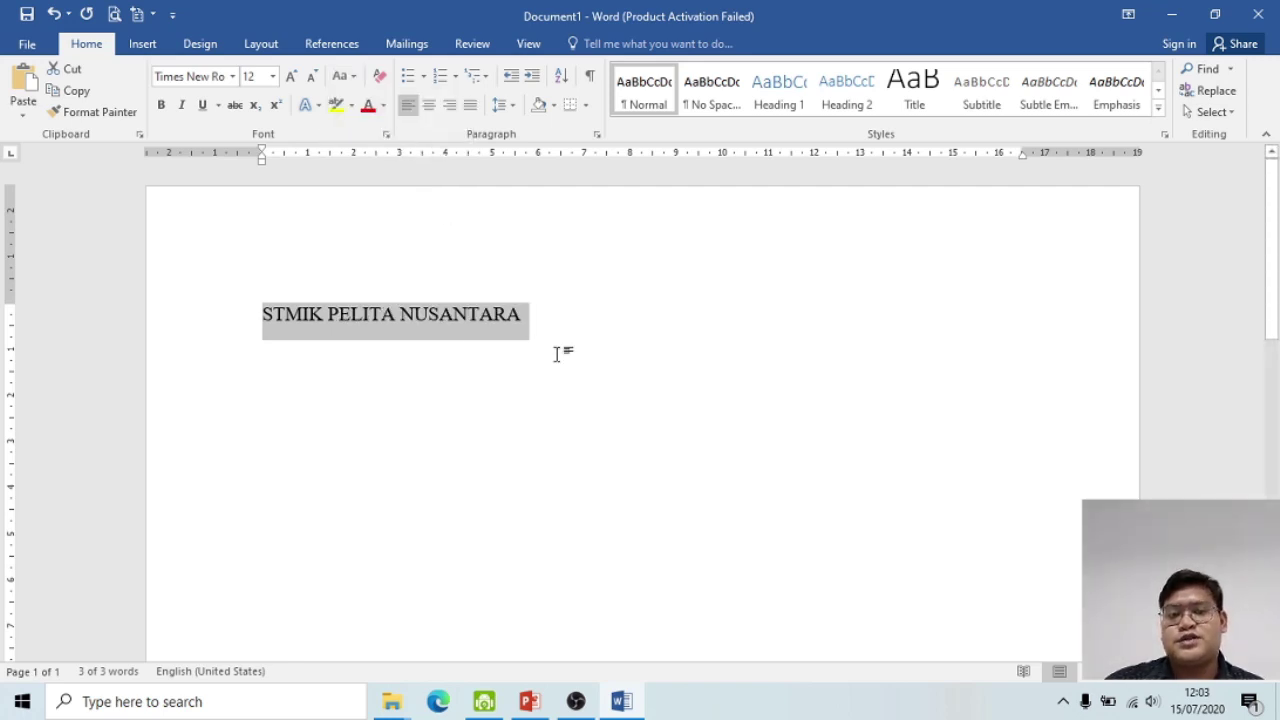
{"action": "left_click", "coordinate": [356, 84]}
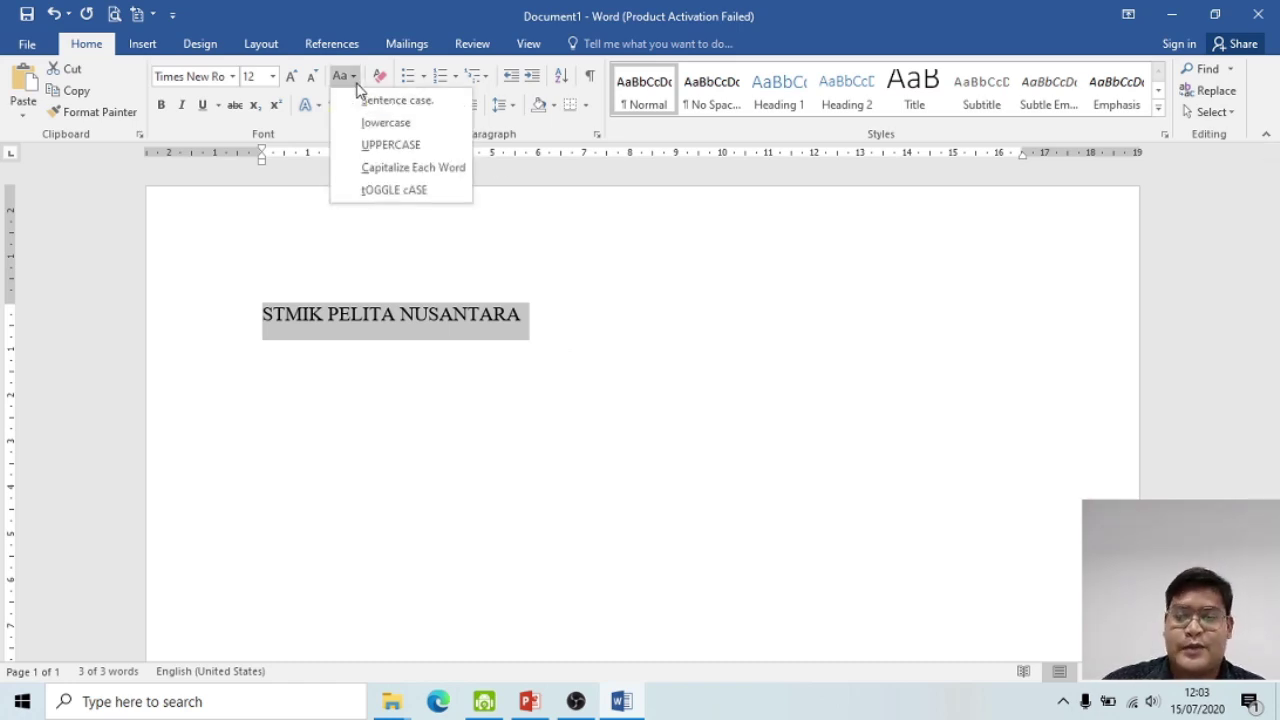
Step: Apply Capitalize Each Word, then lowercase, so the line reads 'stmik pelita nusantara'
{"action": "left_click", "coordinate": [404, 175]}
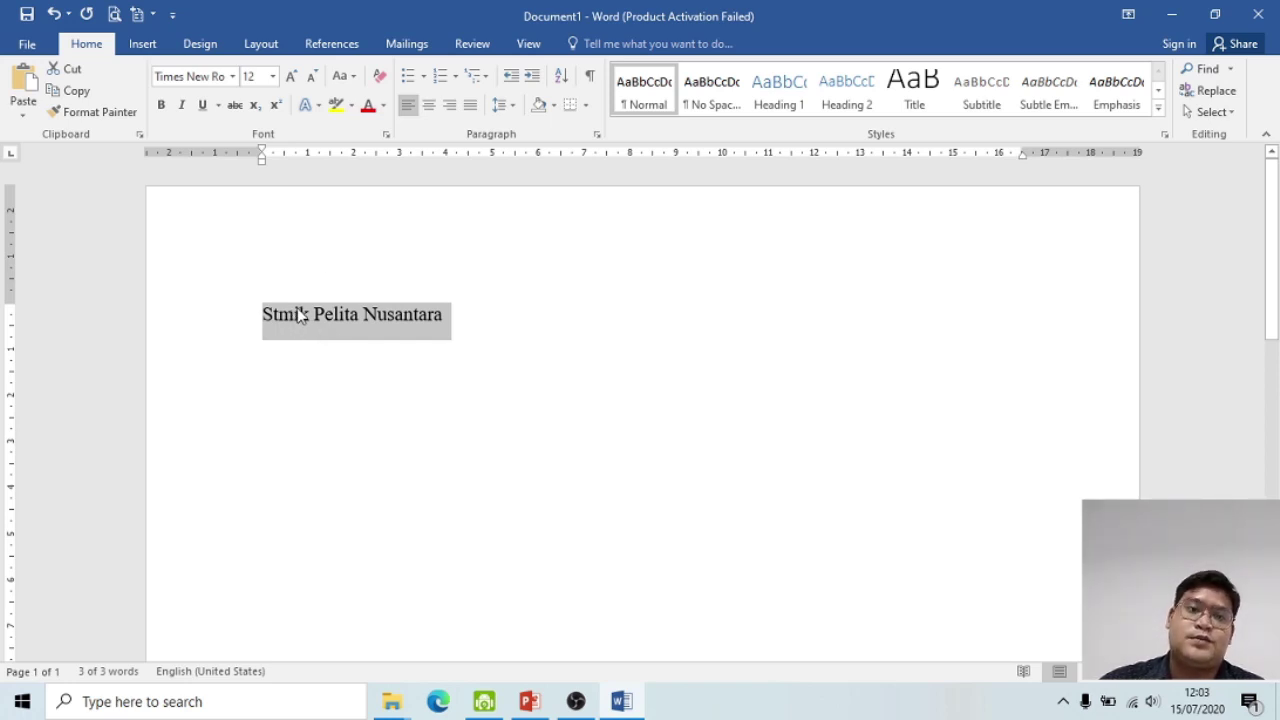
{"action": "left_click", "coordinate": [352, 78]}
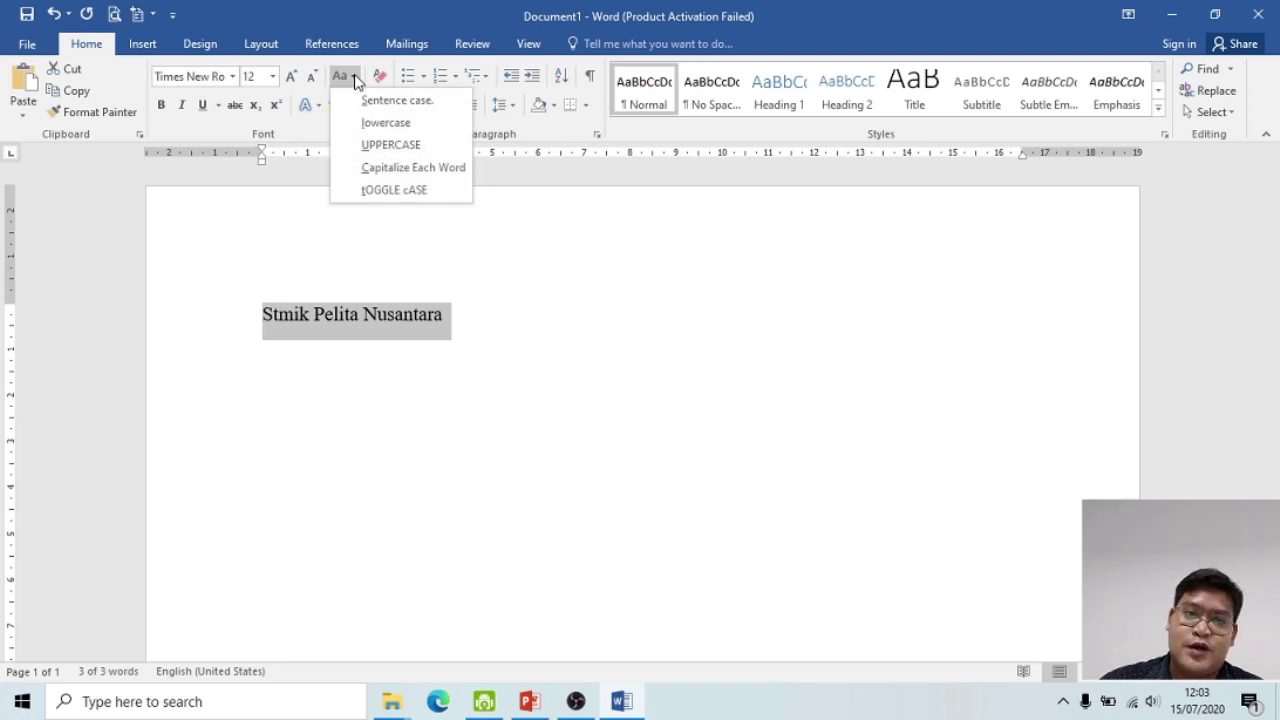
{"action": "left_click", "coordinate": [435, 122]}
{"action": "left_click", "coordinate": [505, 325]}
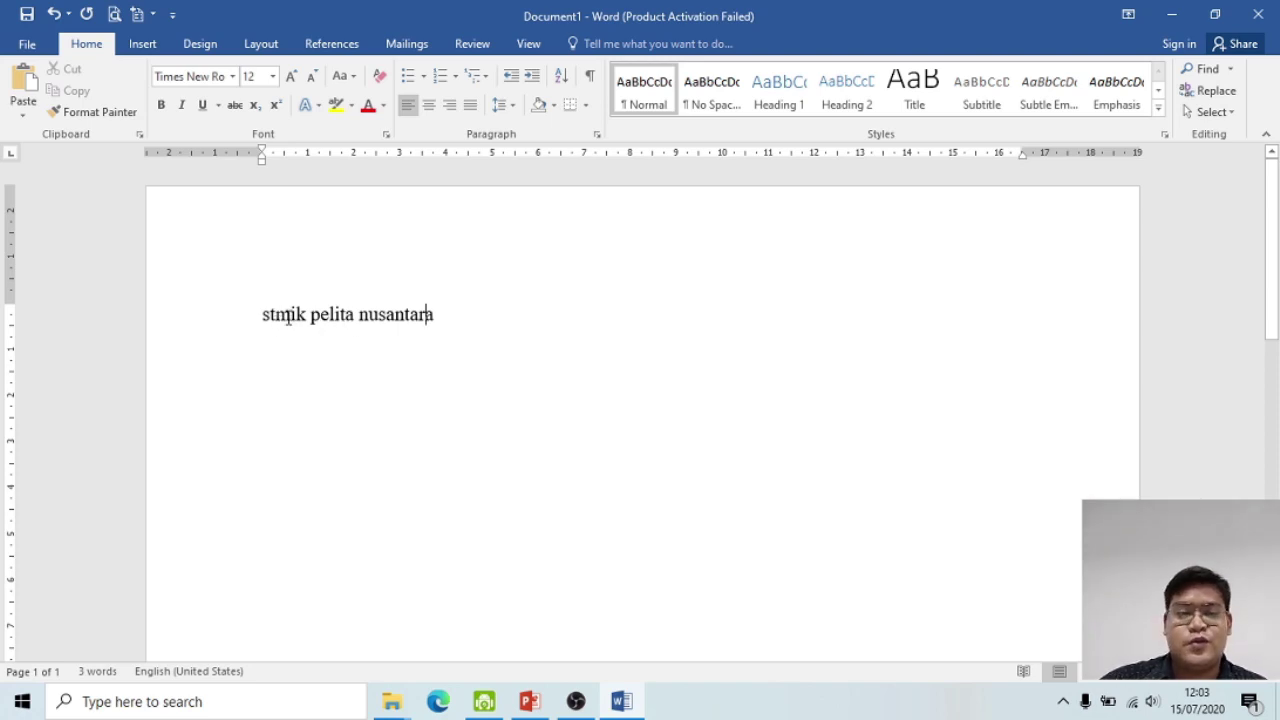
{"action": "double_click", "coordinate": [288, 318]}
Step: Change the word 'stmik' to UPPERCASE STMIK
{"action": "left_click", "coordinate": [298, 334]}
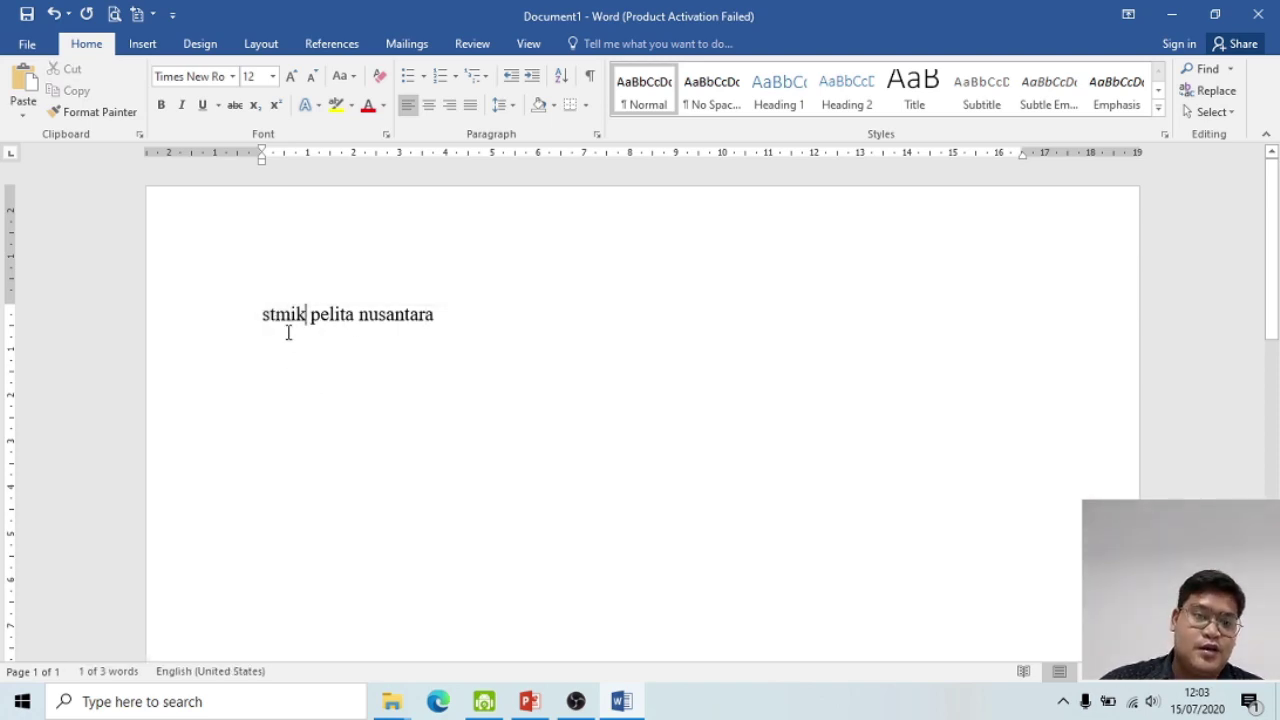
{"action": "left_click_drag", "start_coordinate": [305, 318], "coordinate": [258, 318]}
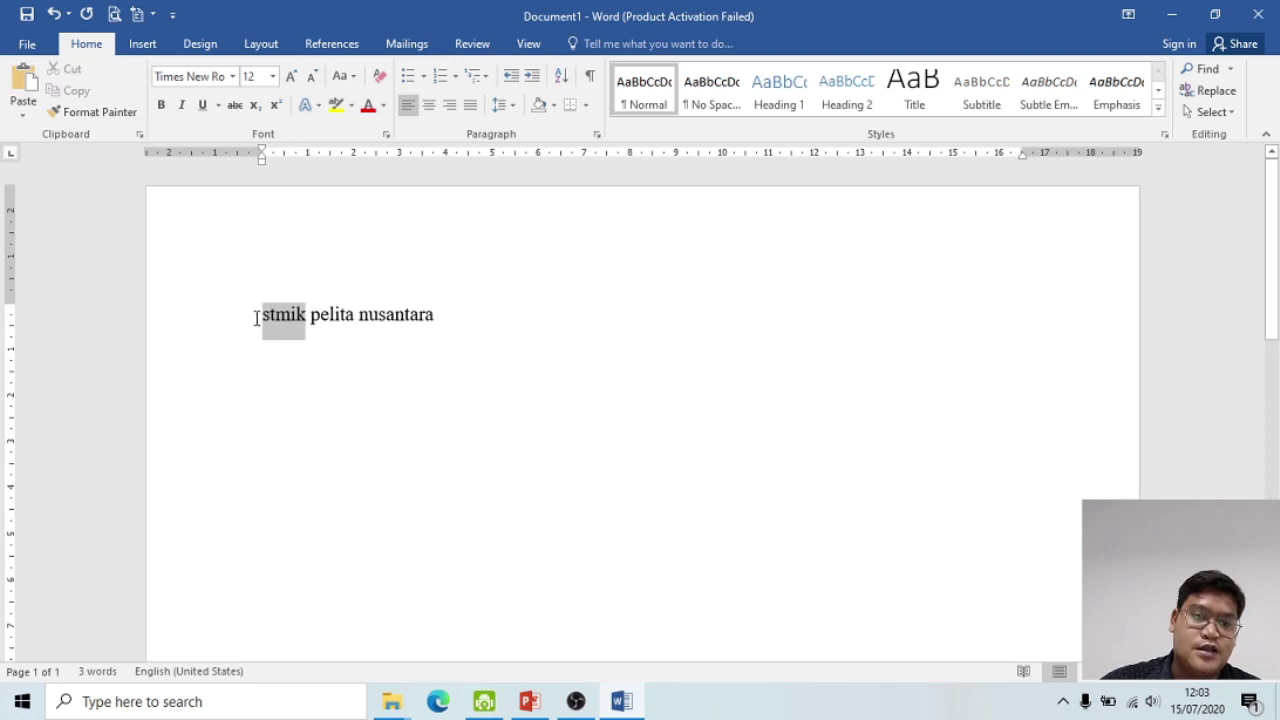
{"action": "left_click", "coordinate": [349, 82]}
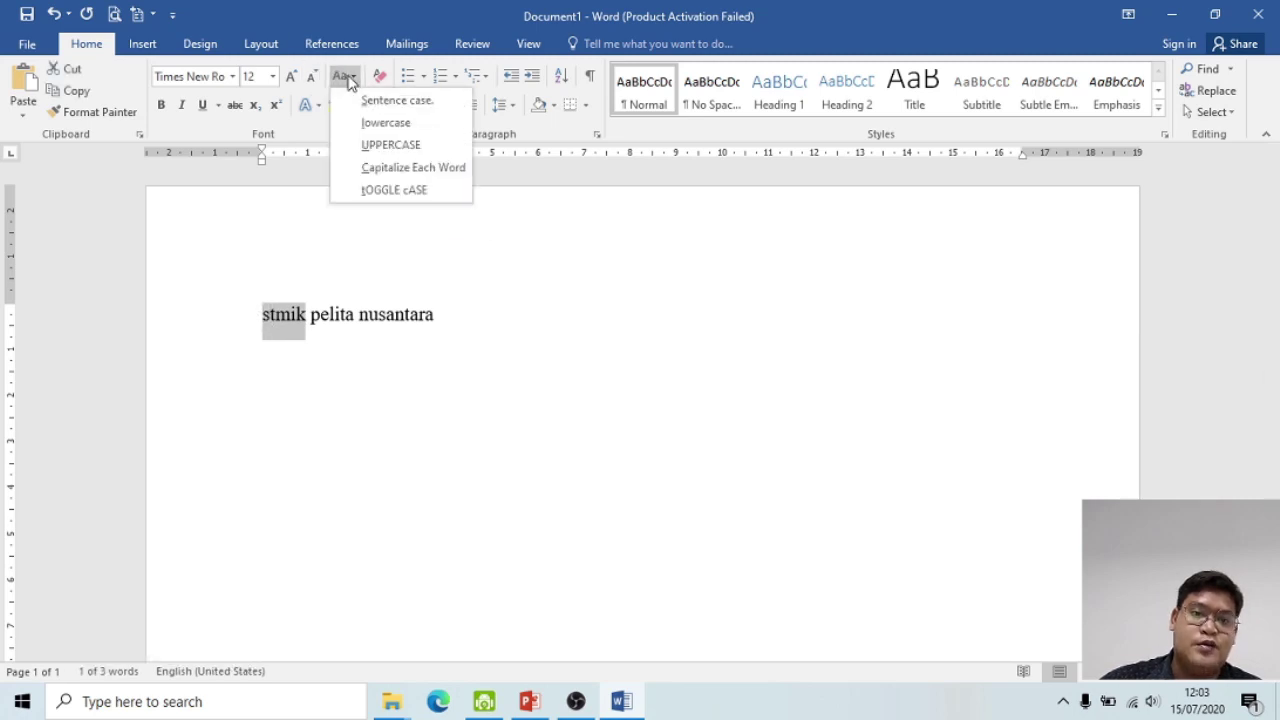
{"action": "left_click", "coordinate": [421, 148]}
{"action": "left_click", "coordinate": [380, 311]}
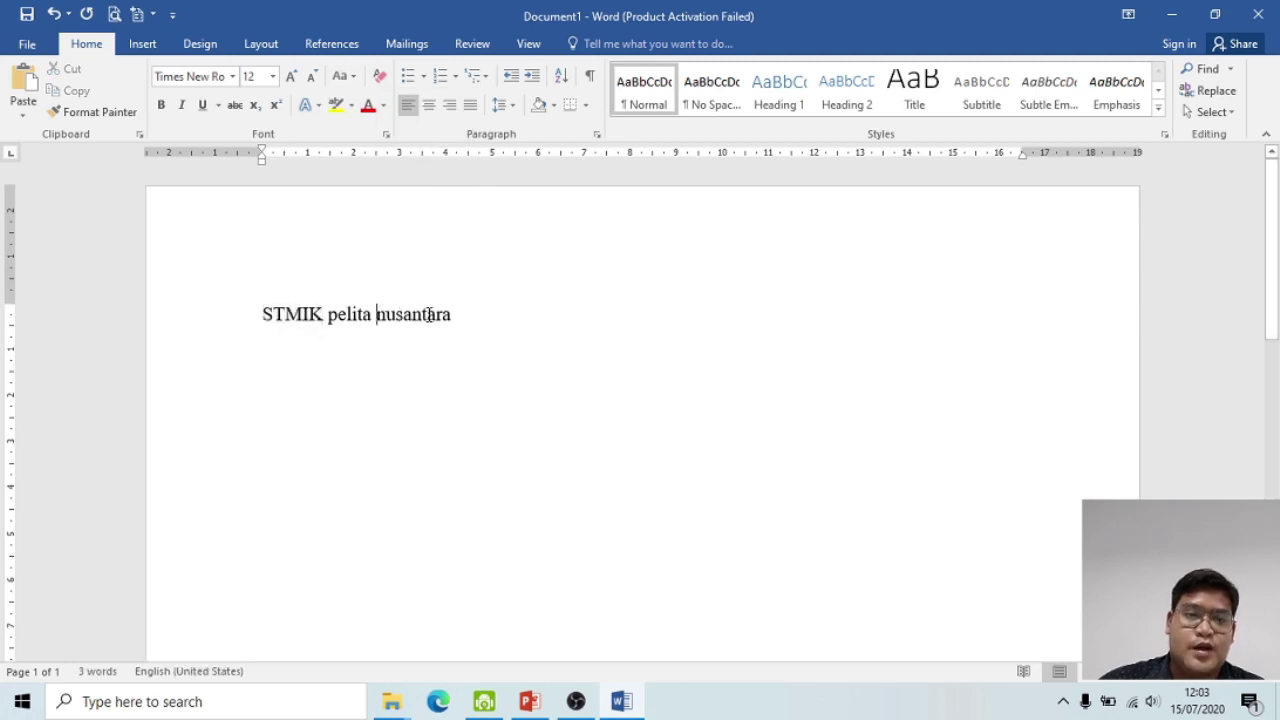
Step: Apply Capitalize Each Word to 'pelita nusantara' so it reads Pelita Nusantara
{"action": "left_click_drag", "start_coordinate": [453, 314], "coordinate": [335, 316]}
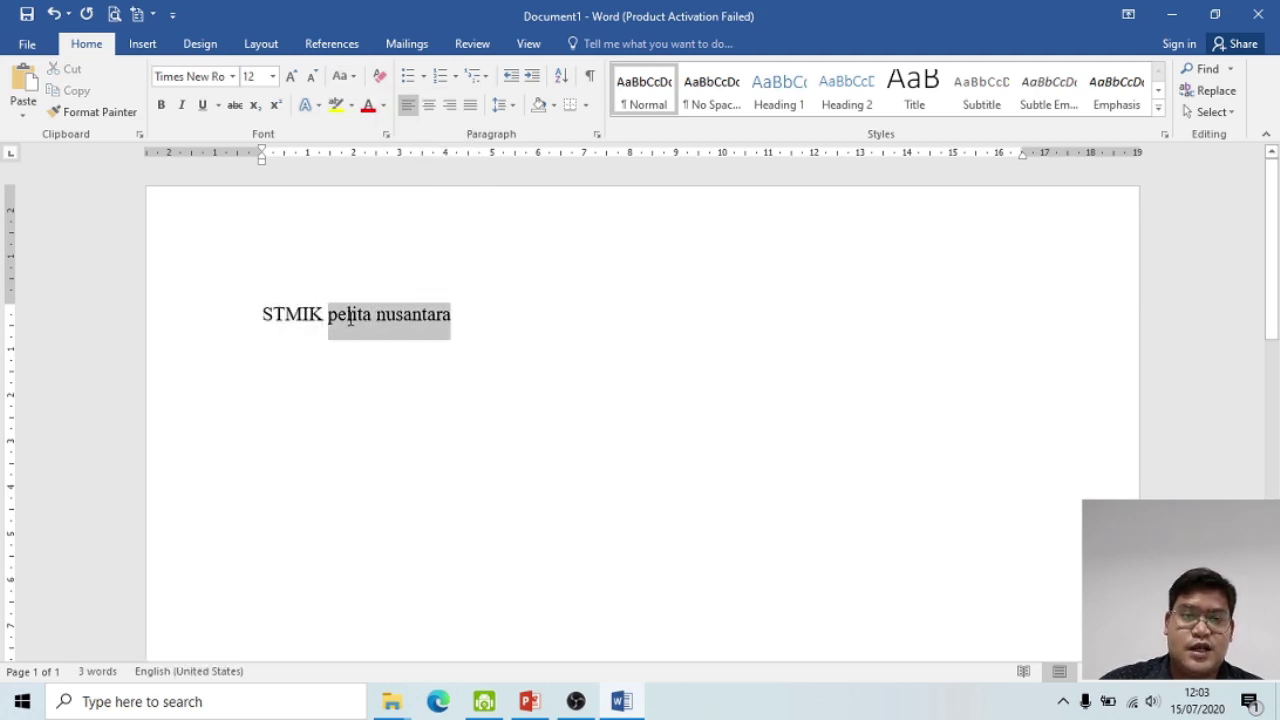
{"action": "left_click", "coordinate": [352, 77]}
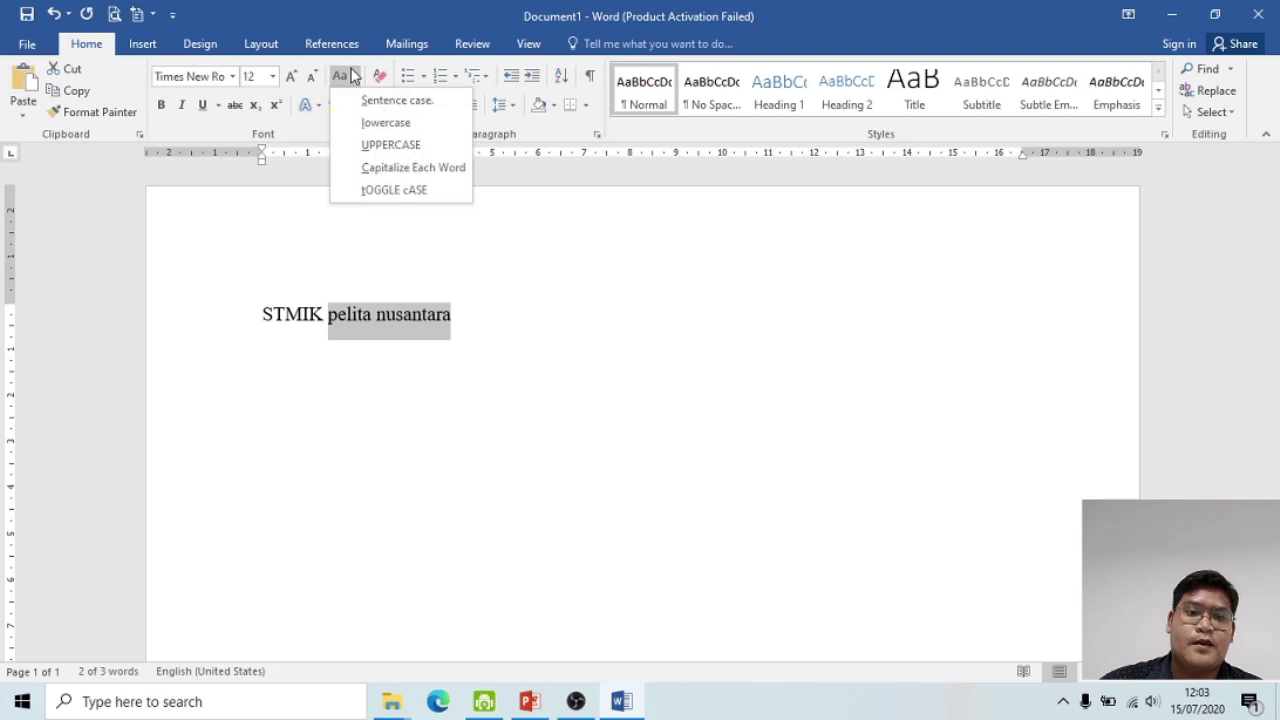
{"action": "left_click", "coordinate": [443, 172]}
{"action": "left_click", "coordinate": [500, 317]}
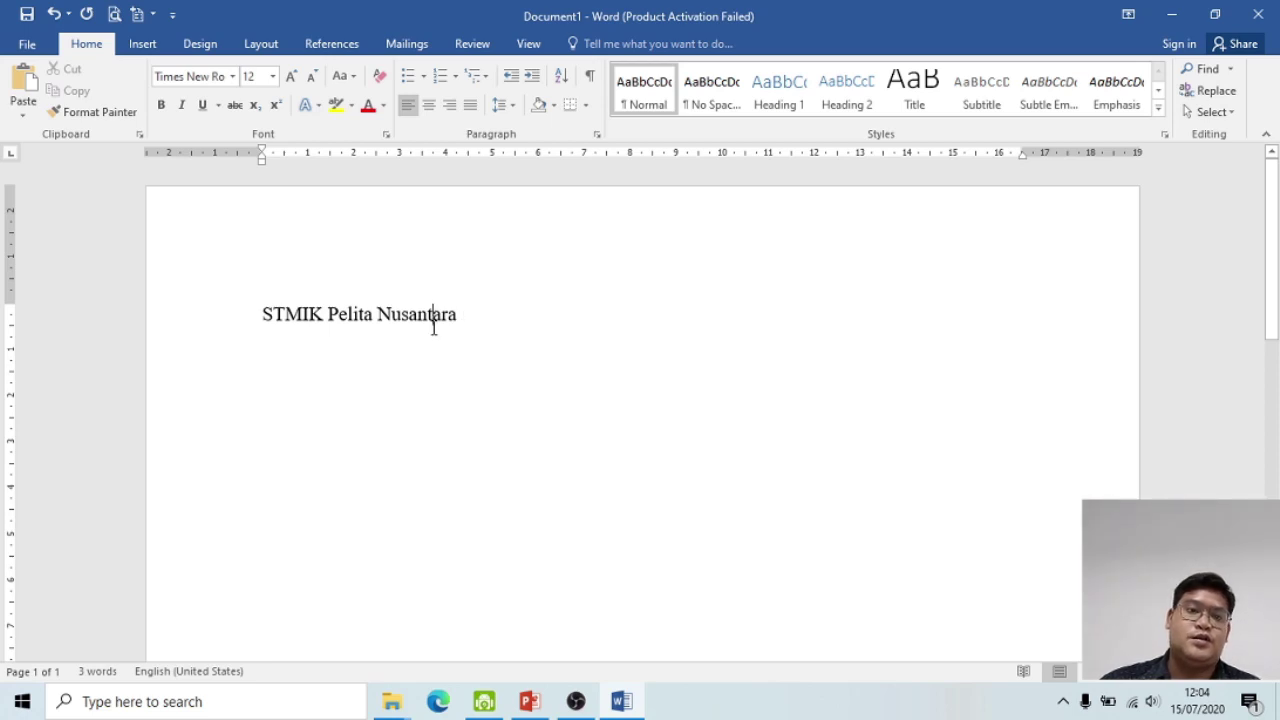
{"action": "key", "text": "shift+Left"}
{"action": "left_click_drag", "start_coordinate": [407, 311], "coordinate": [271, 286]}
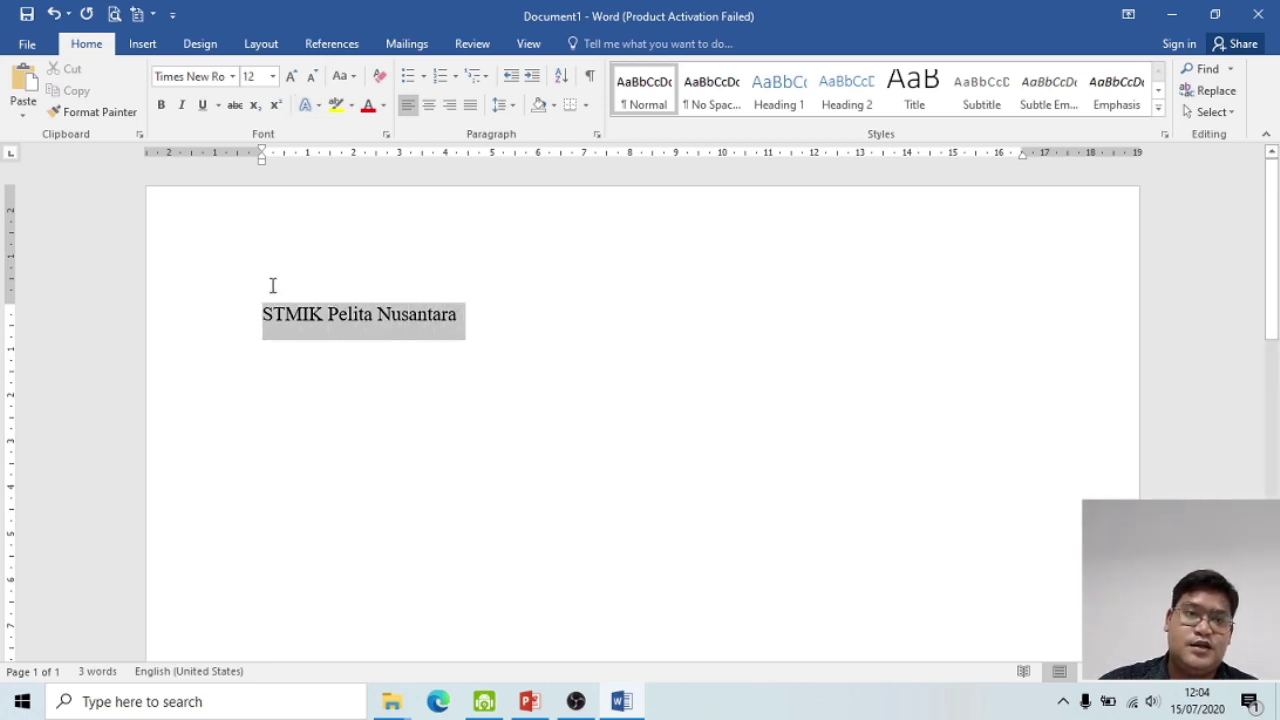
{"action": "left_click", "coordinate": [307, 106]}
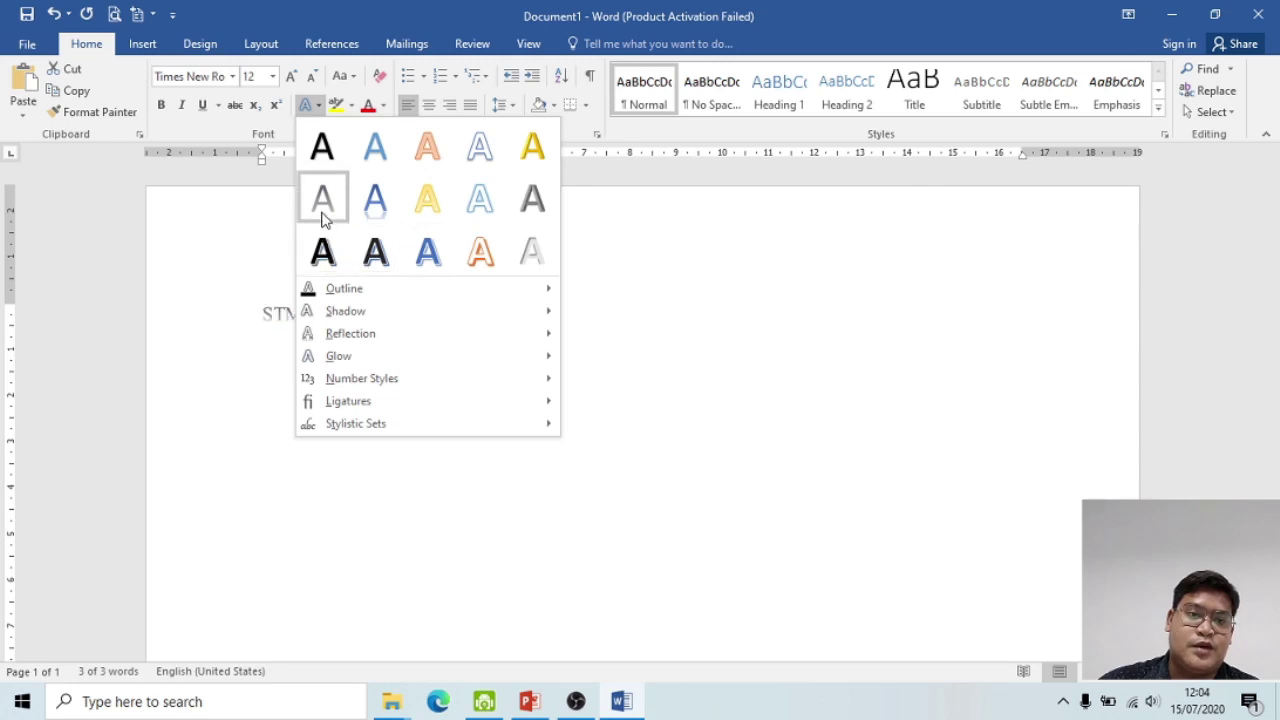
{"action": "left_click", "coordinate": [501, 220]}
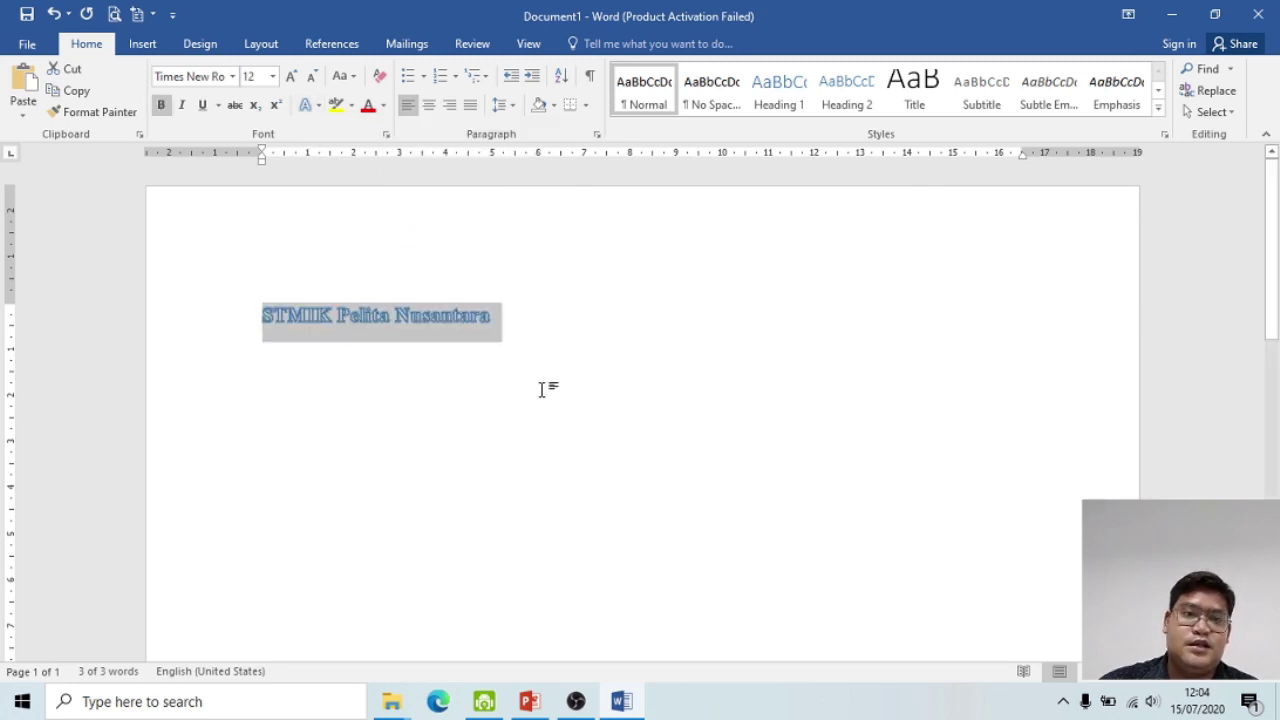
{"action": "left_click", "coordinate": [474, 360]}
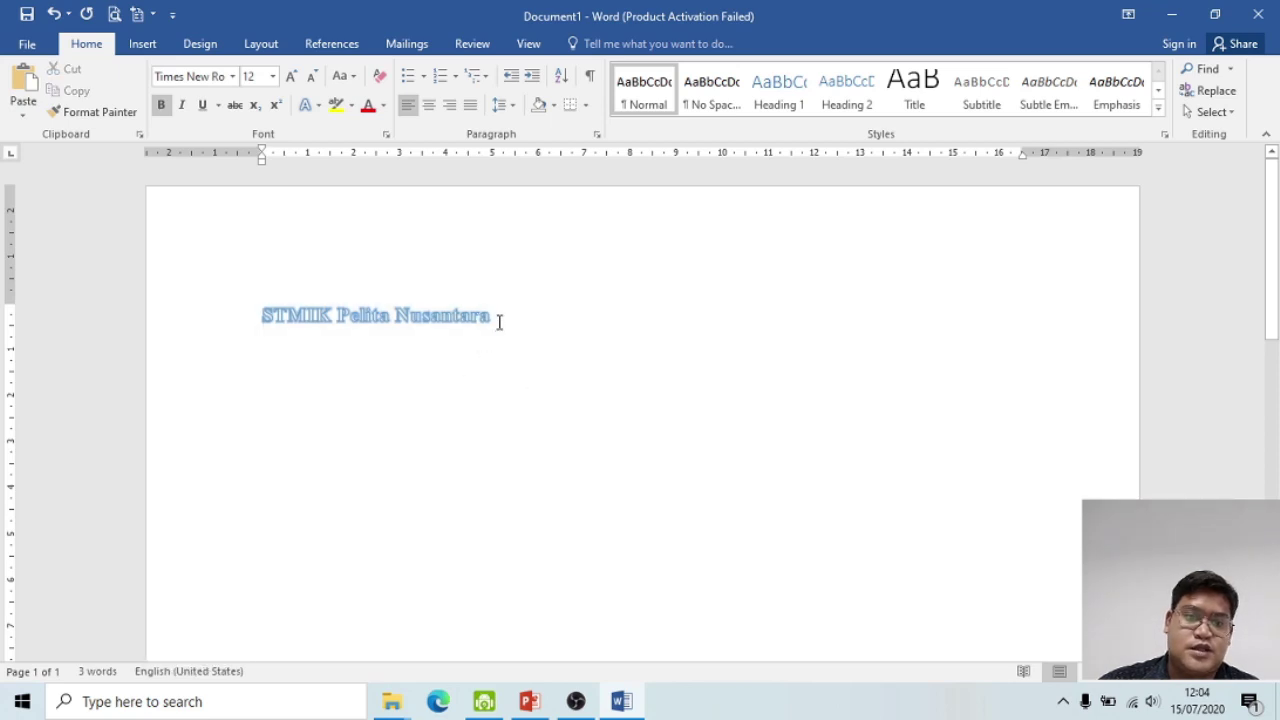
{"action": "left_click_drag", "start_coordinate": [500, 318], "coordinate": [262, 318]}
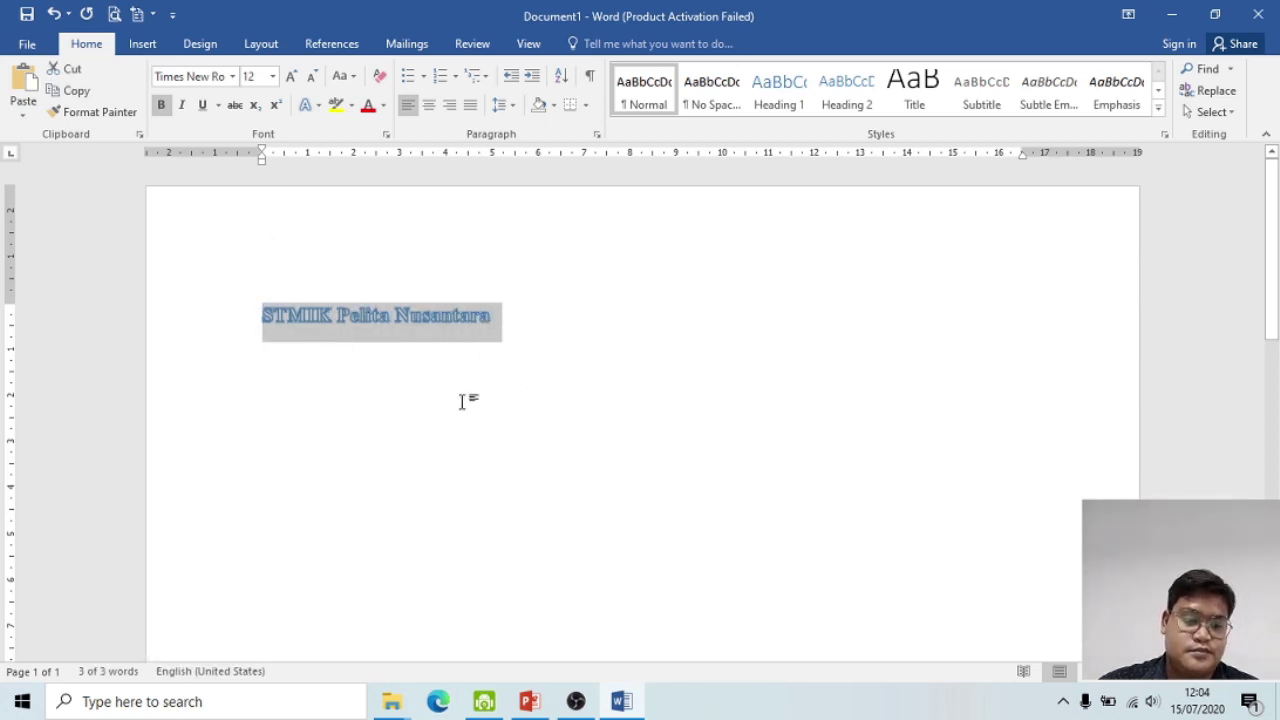
{"action": "left_click", "coordinate": [460, 317]}
{"action": "left_click_drag", "start_coordinate": [468, 317], "coordinate": [286, 296]}
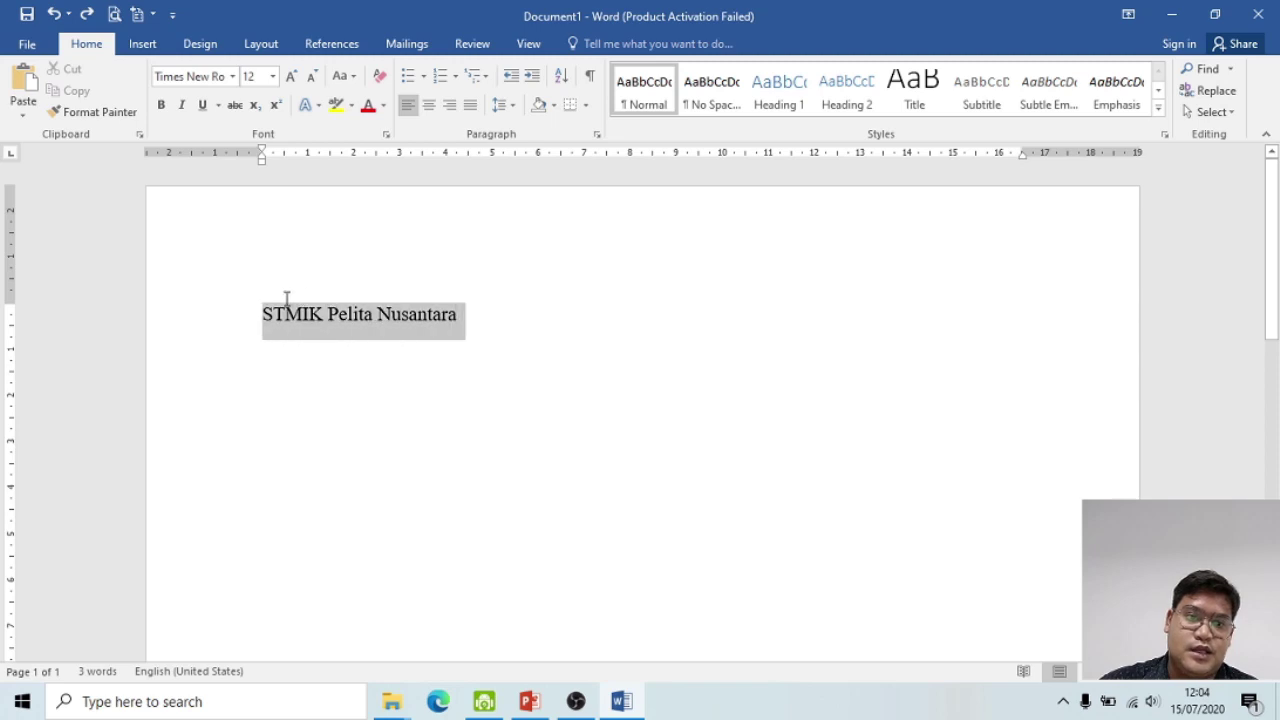
{"action": "left_click", "coordinate": [352, 106]}
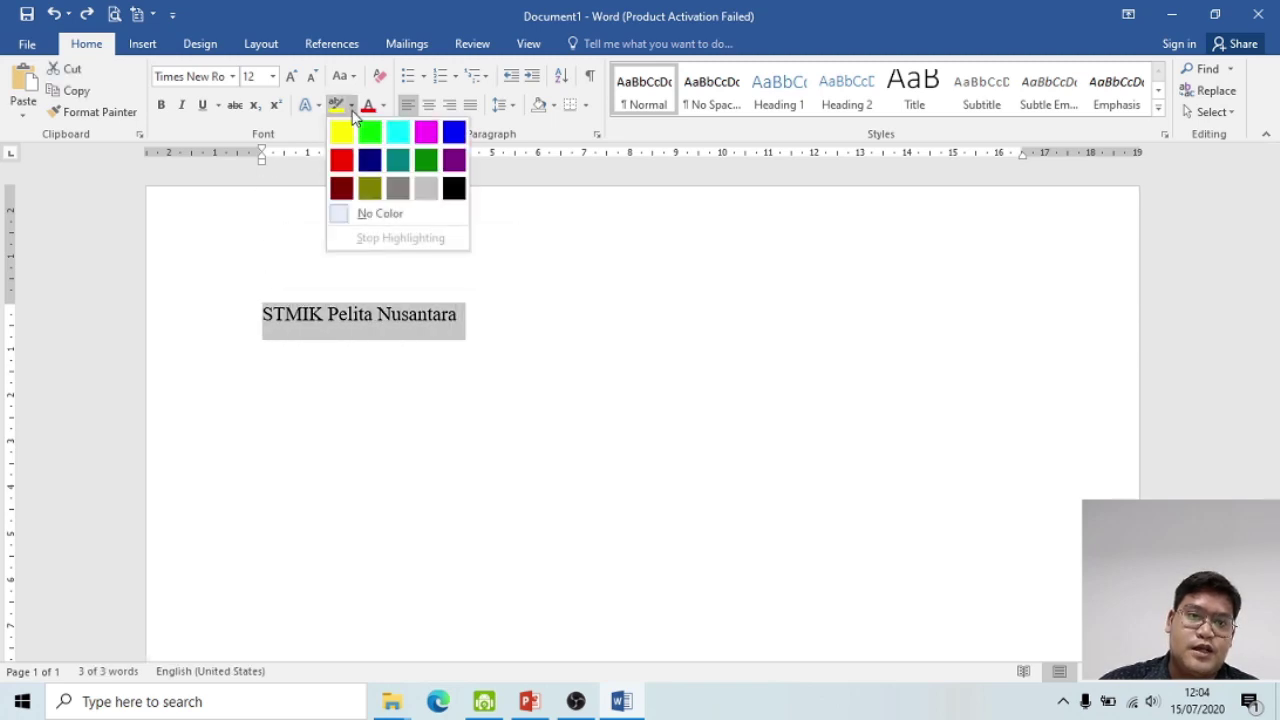
{"action": "left_click", "coordinate": [398, 160]}
{"action": "left_click", "coordinate": [370, 291]}
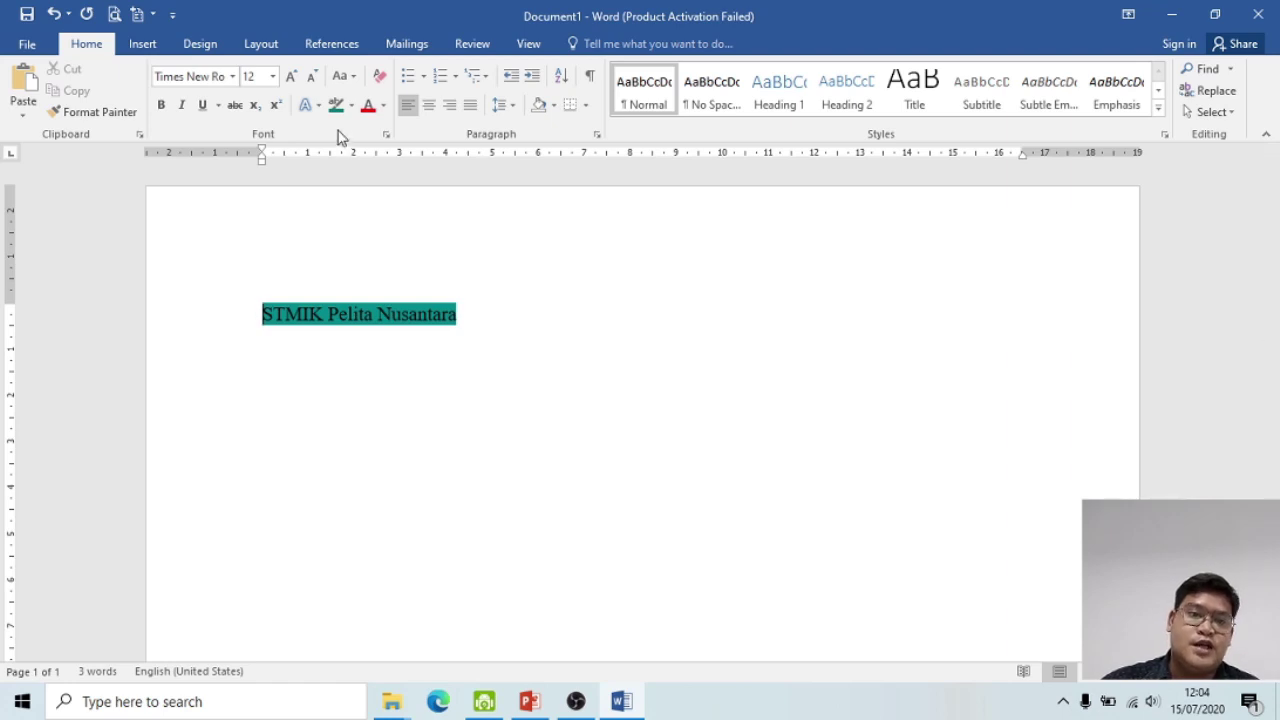
{"action": "left_click", "coordinate": [349, 105]}
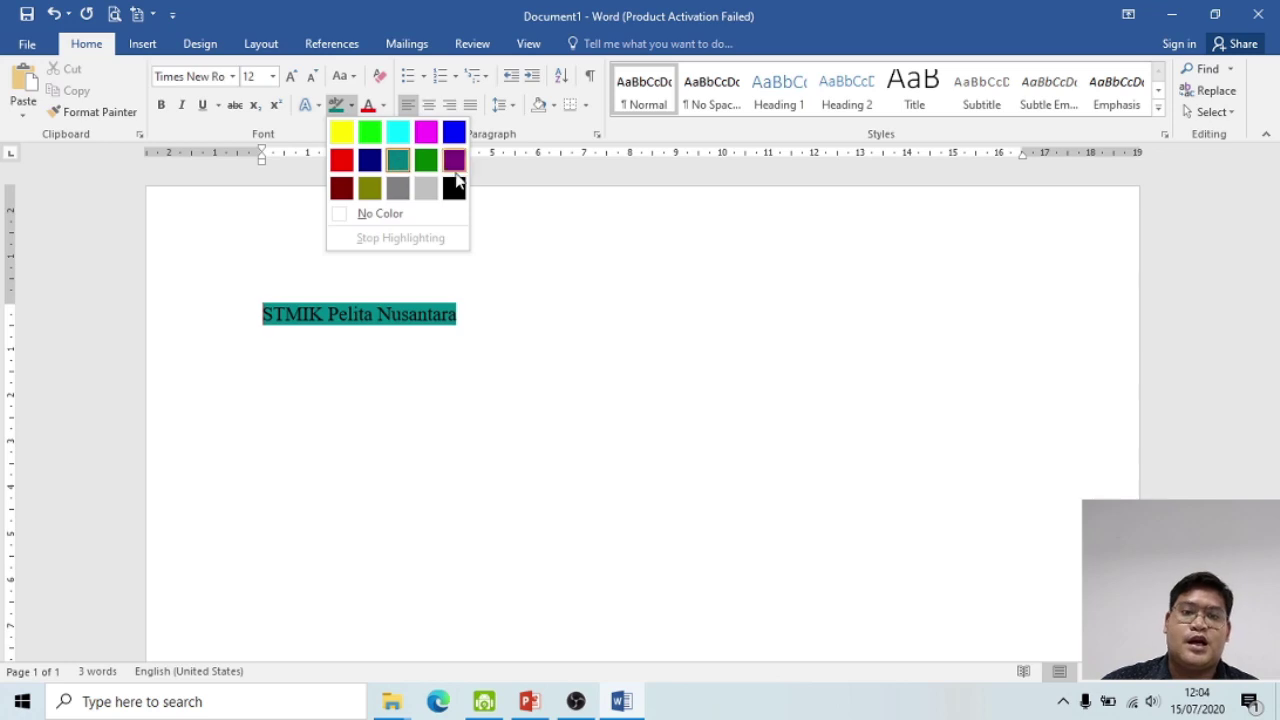
{"action": "left_click", "coordinate": [392, 226]}
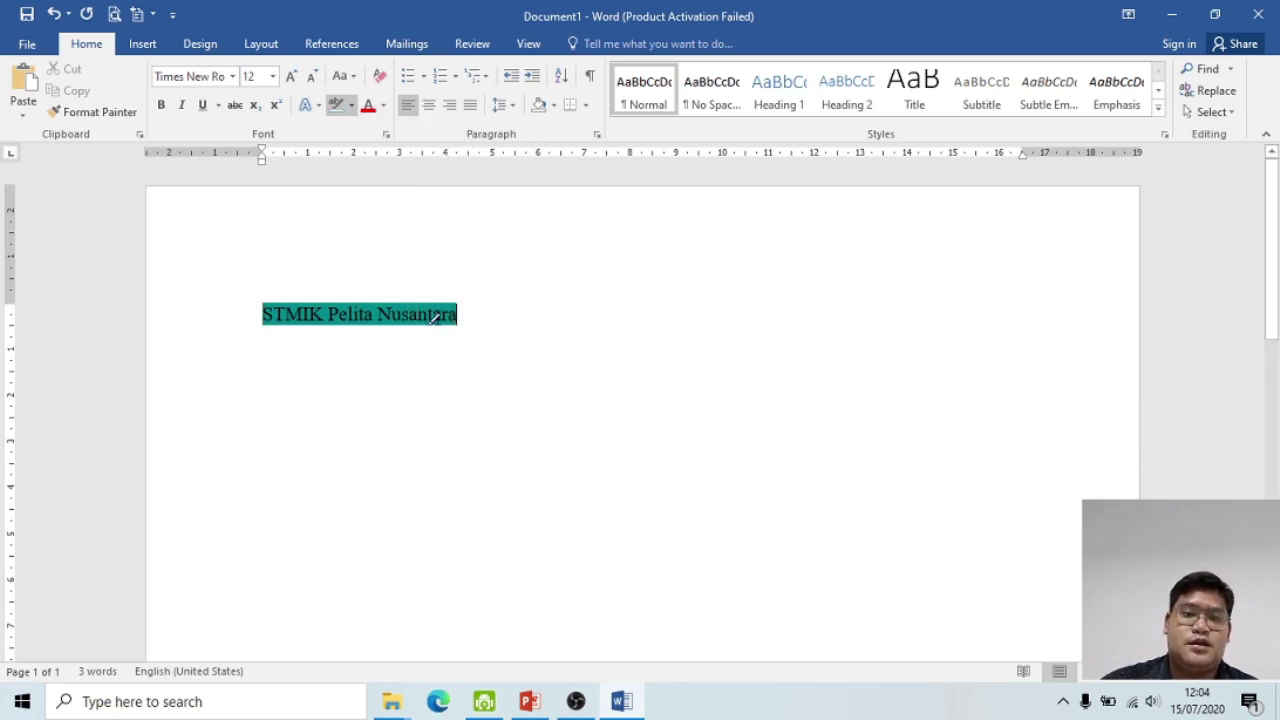
{"action": "left_click_drag", "start_coordinate": [435, 318], "coordinate": [264, 314]}
{"action": "left_click", "coordinate": [353, 105]}
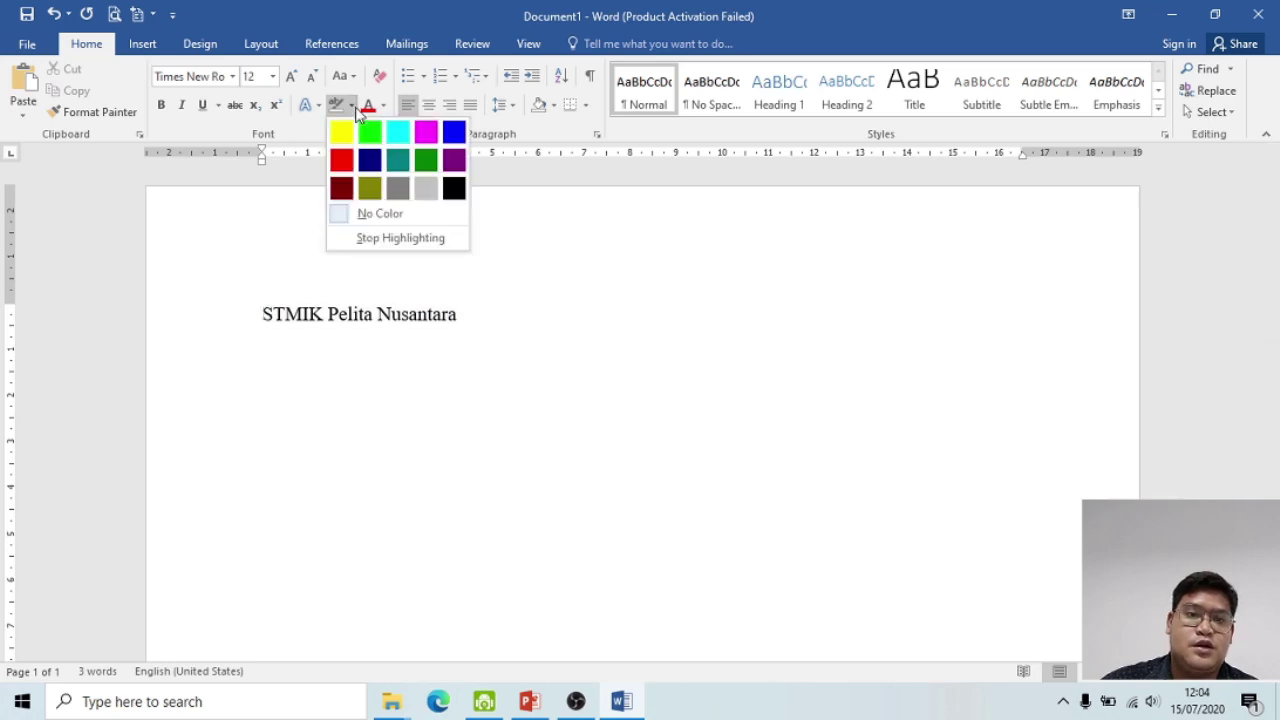
{"action": "left_click", "coordinate": [367, 213]}
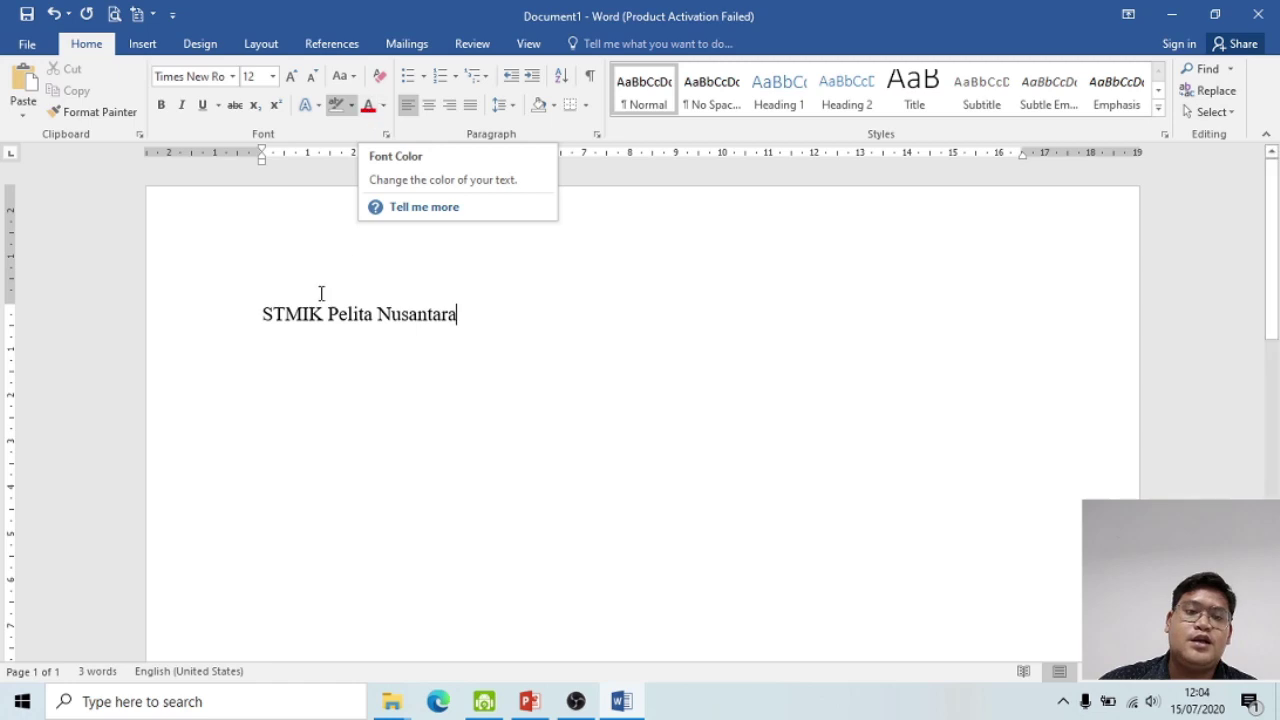
Step: Colour the word STMIK red, then select the whole title line
{"action": "left_click", "coordinate": [367, 105]}
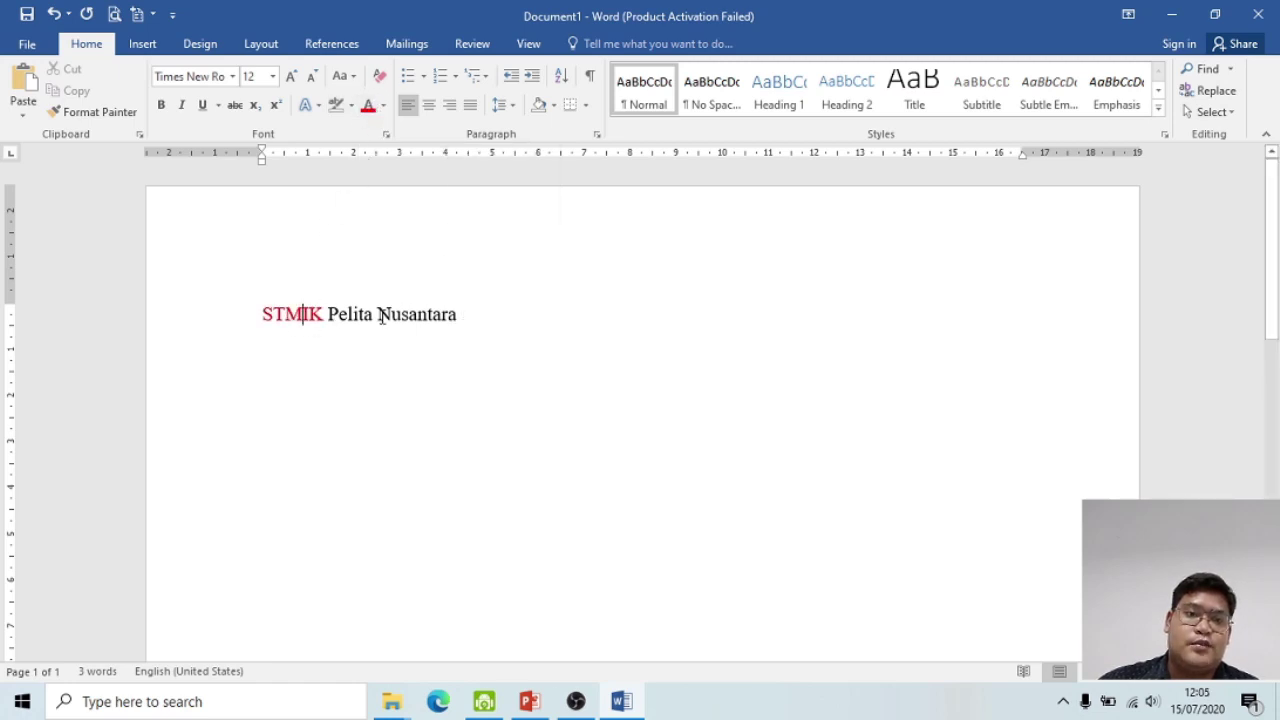
{"action": "left_click_drag", "start_coordinate": [458, 314], "coordinate": [264, 314]}
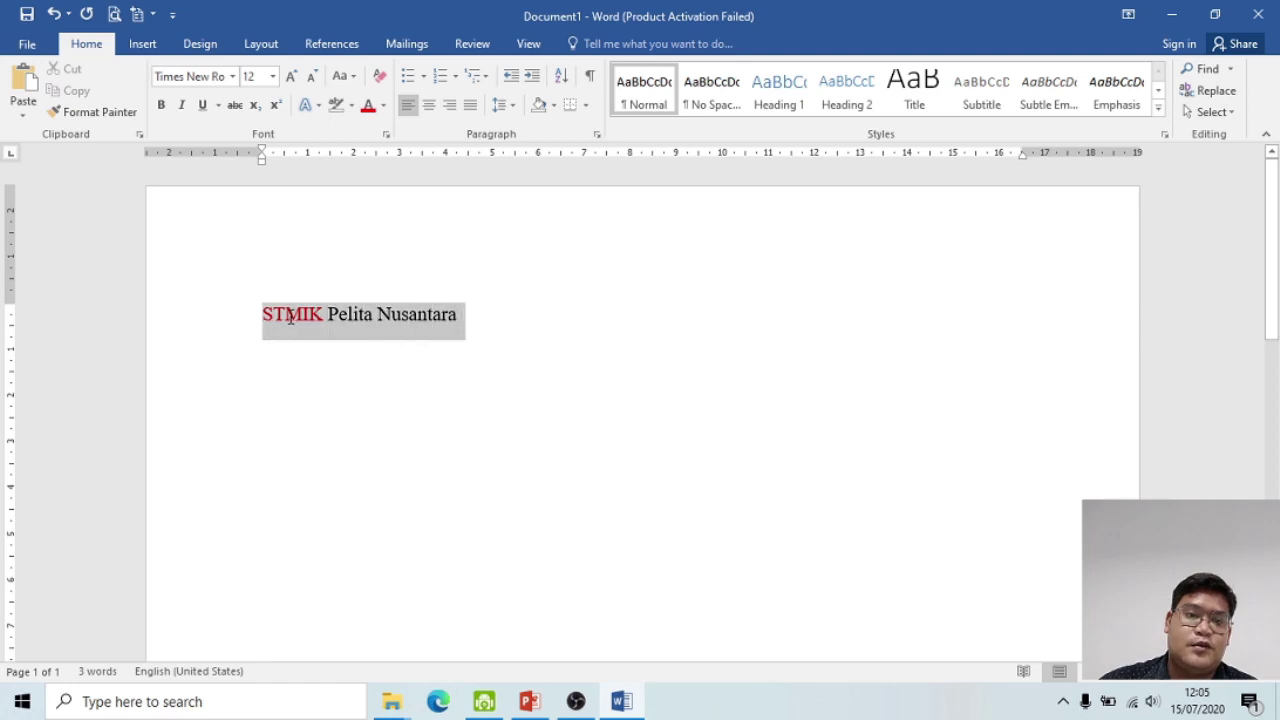
{"action": "left_click", "coordinate": [384, 108]}
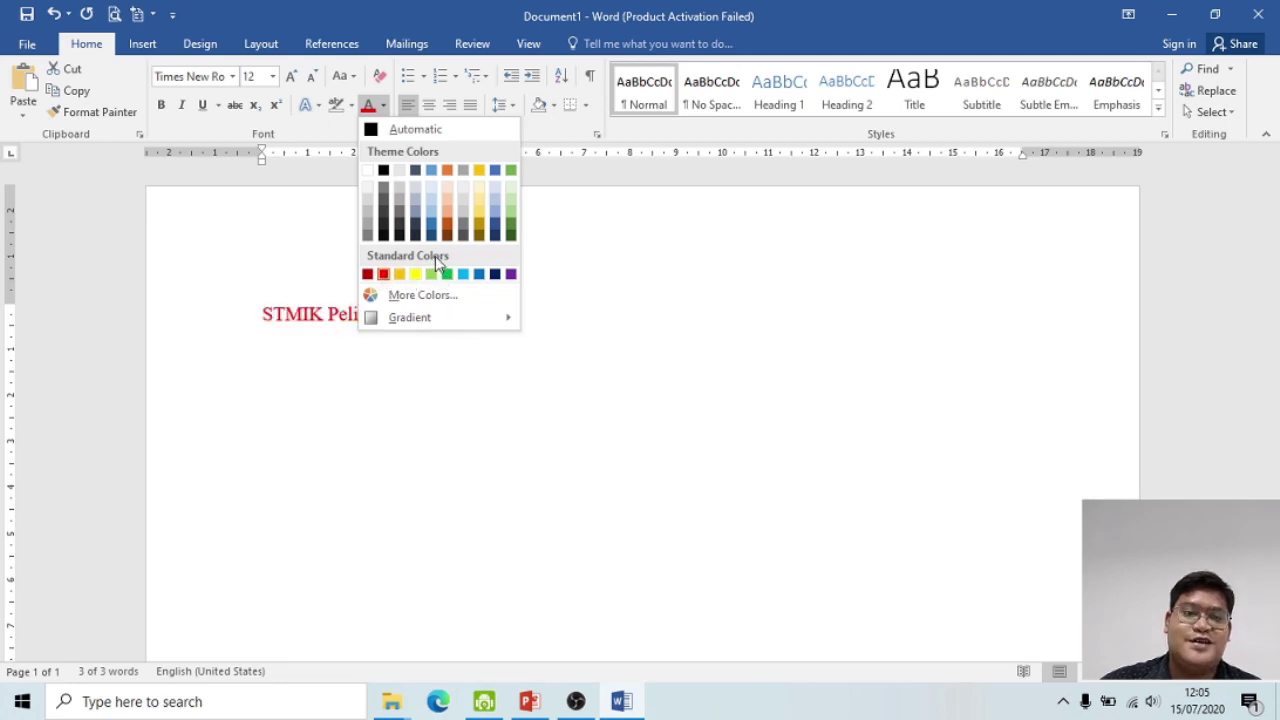
{"action": "key", "text": "Escape"}
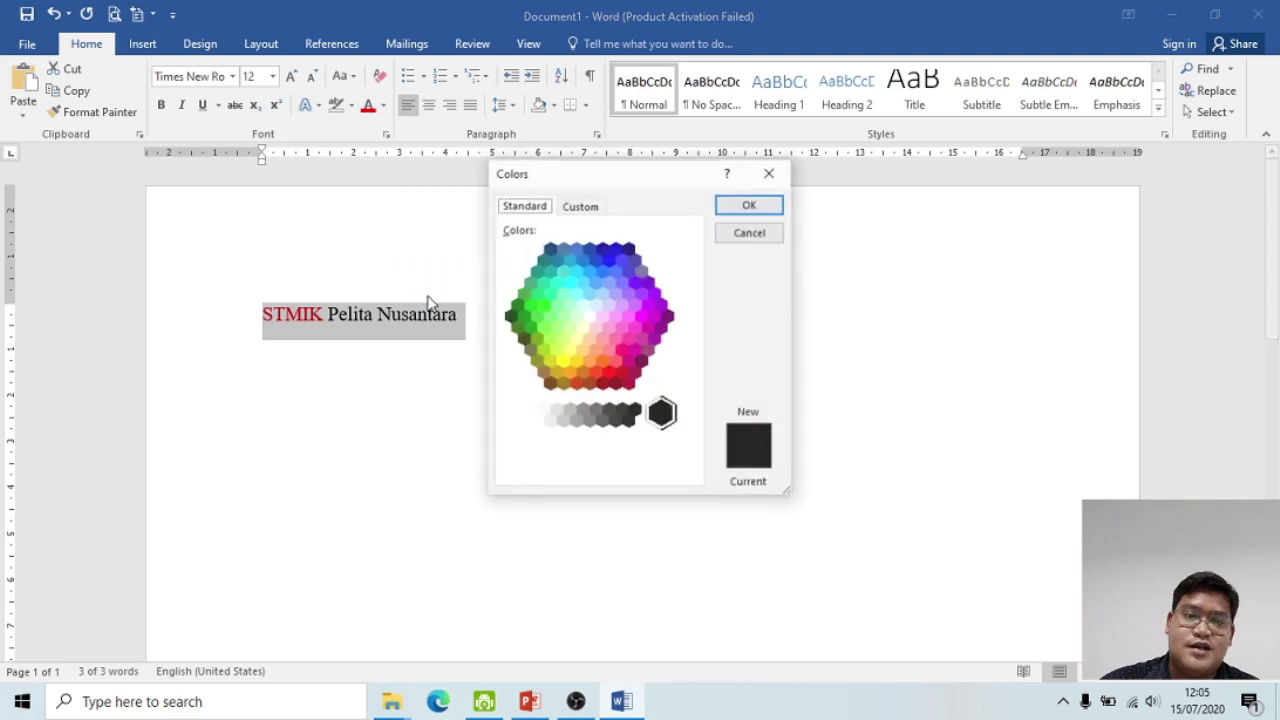
Step: Choose a custom cyan in the More Colors picker and apply it to the whole line
{"action": "left_click", "coordinate": [655, 317]}
{"action": "left_click", "coordinate": [641, 316]}
{"action": "left_click", "coordinate": [604, 322]}
{"action": "left_click", "coordinate": [590, 292]}
{"action": "left_click", "coordinate": [563, 295]}
{"action": "left_click", "coordinate": [556, 327]}
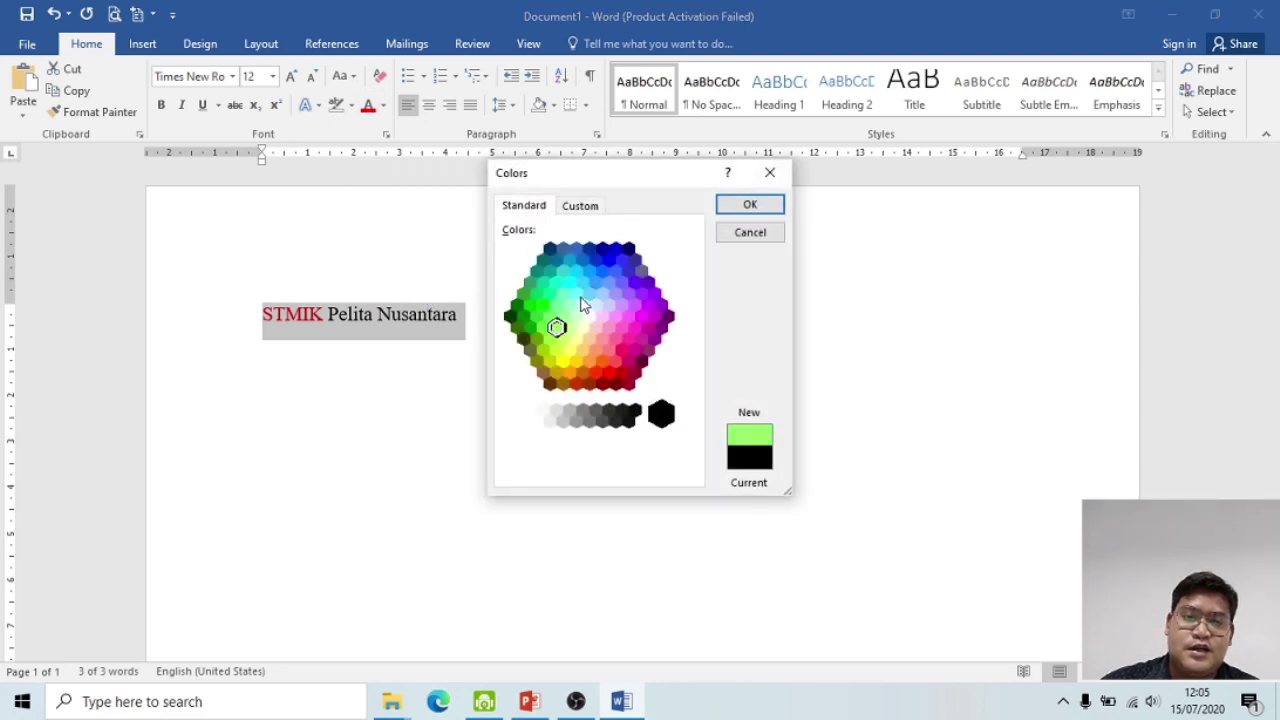
{"action": "left_click", "coordinate": [576, 289]}
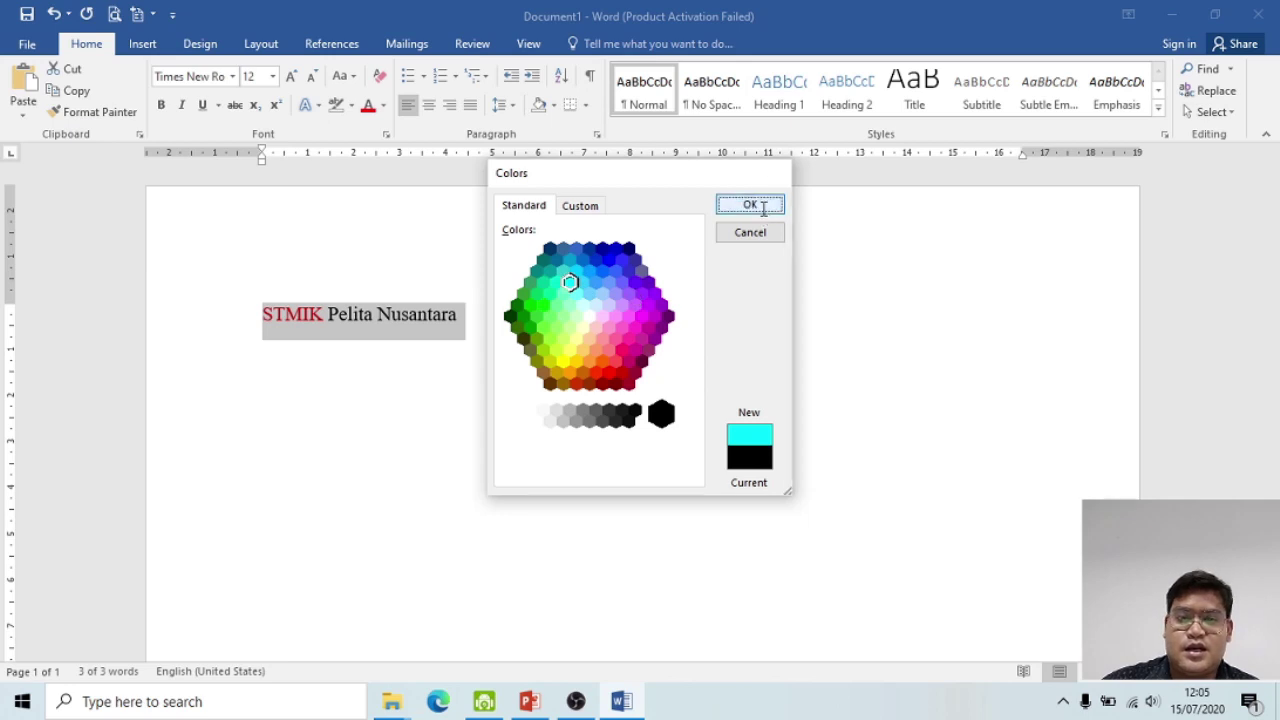
{"action": "left_click", "coordinate": [760, 205]}
{"action": "left_click", "coordinate": [576, 339]}
{"action": "left_click", "coordinate": [200, 307]}
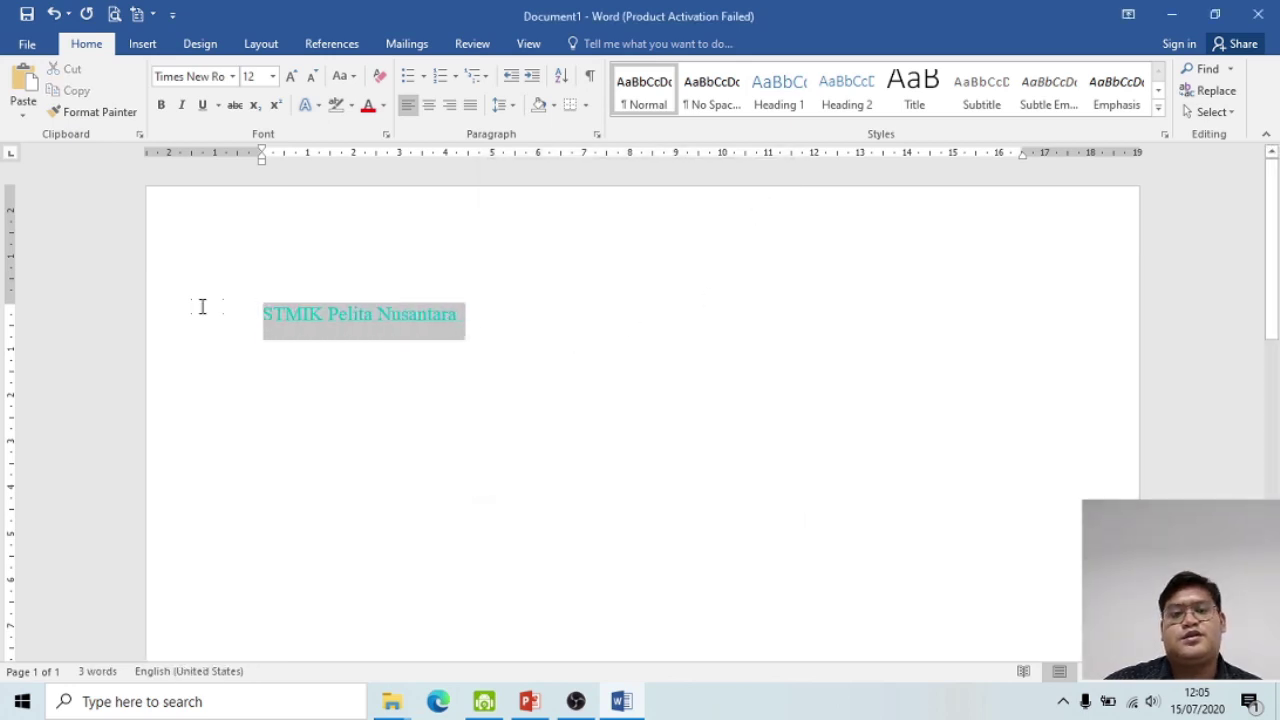
Step: Reset the title line's font colour from cyan to Automatic black
{"action": "left_click", "coordinate": [382, 106]}
{"action": "left_click", "coordinate": [384, 129]}
{"action": "left_click", "coordinate": [531, 334]}
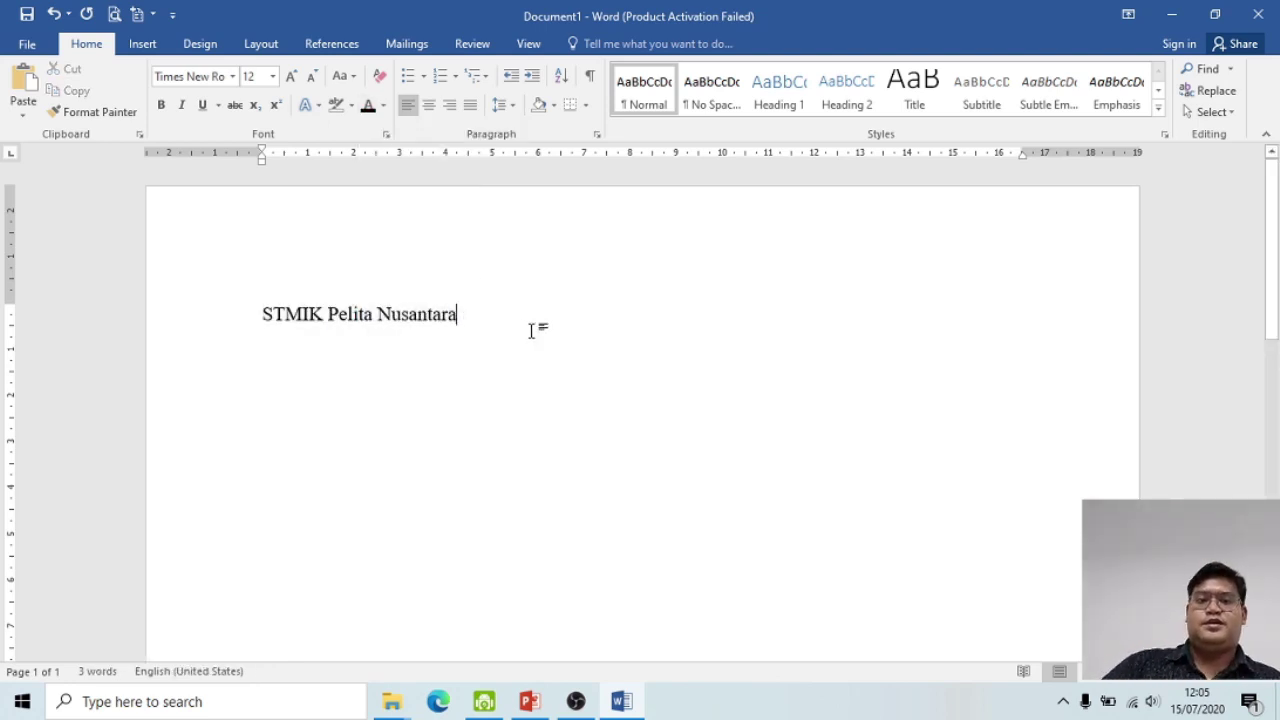
{"action": "left_click", "coordinate": [274, 305]}
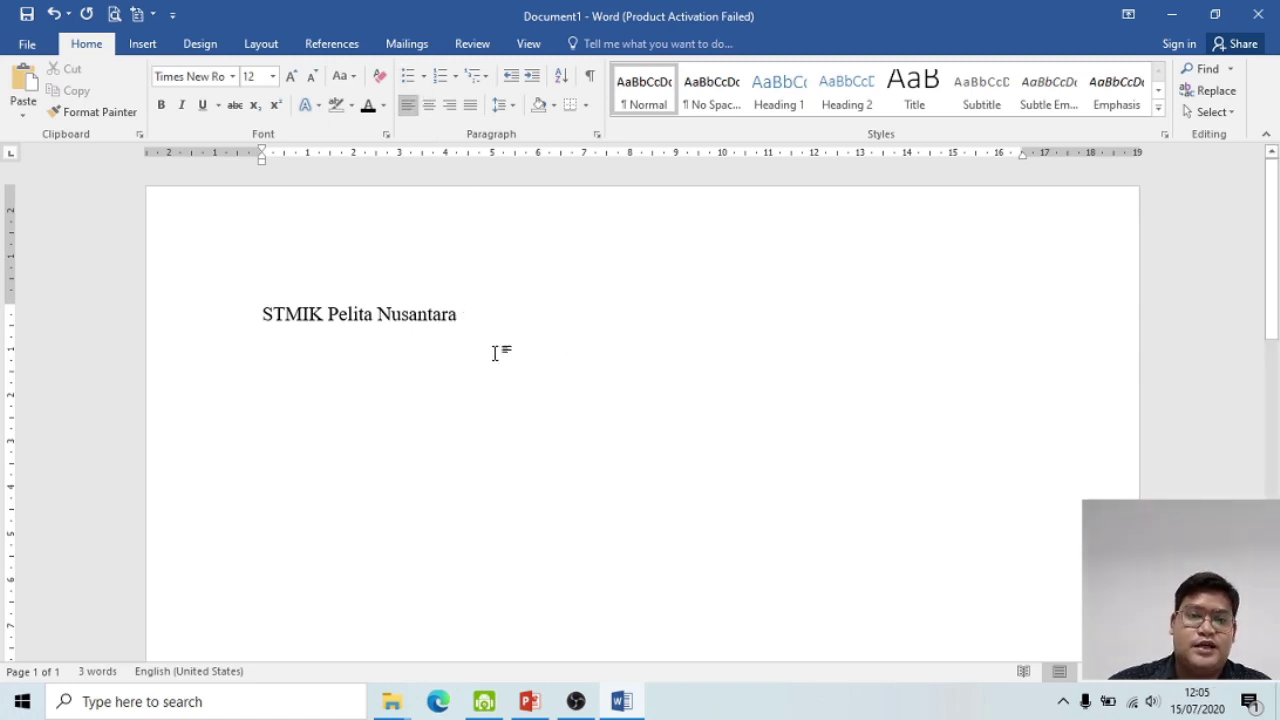
{"action": "scroll", "coordinate": [487, 346], "scroll_direction": "up", "scroll_amount": 1, "text": "ctrl"}
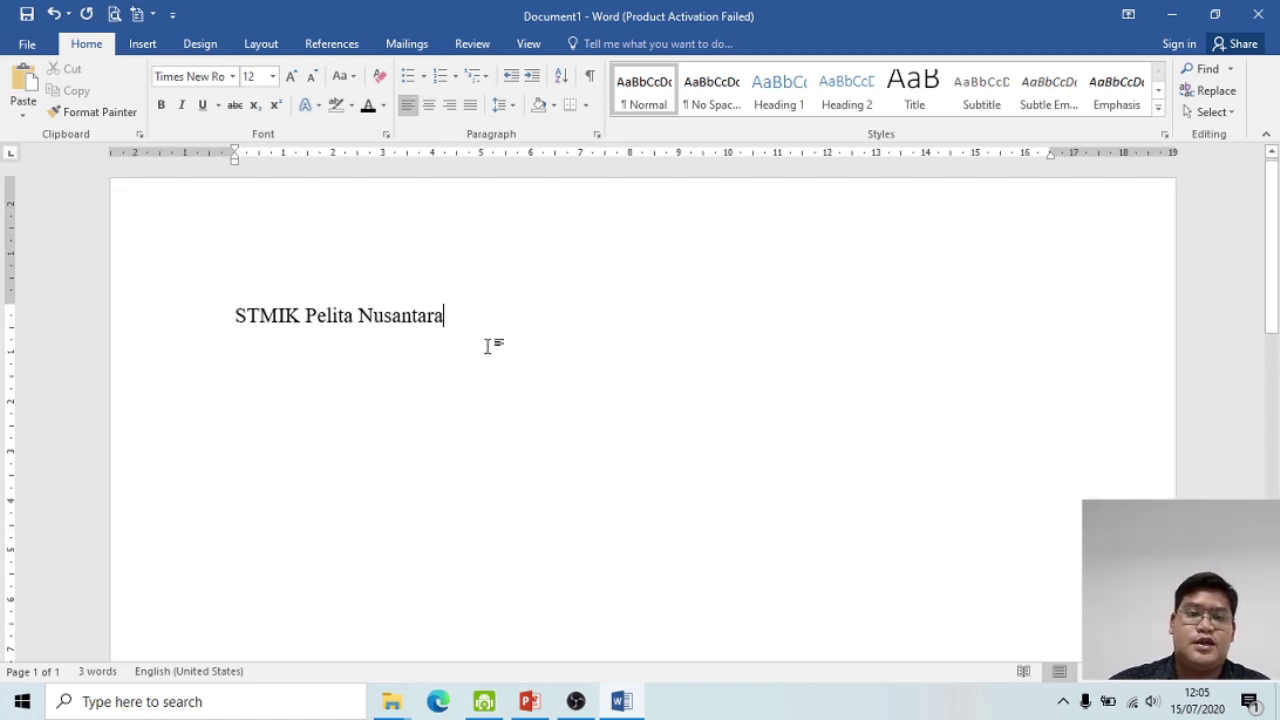
Step: Add 'Teknik Informatika' and 'Manajemen Informatika' on separate lines below the title
{"action": "key", "text": "Return"}
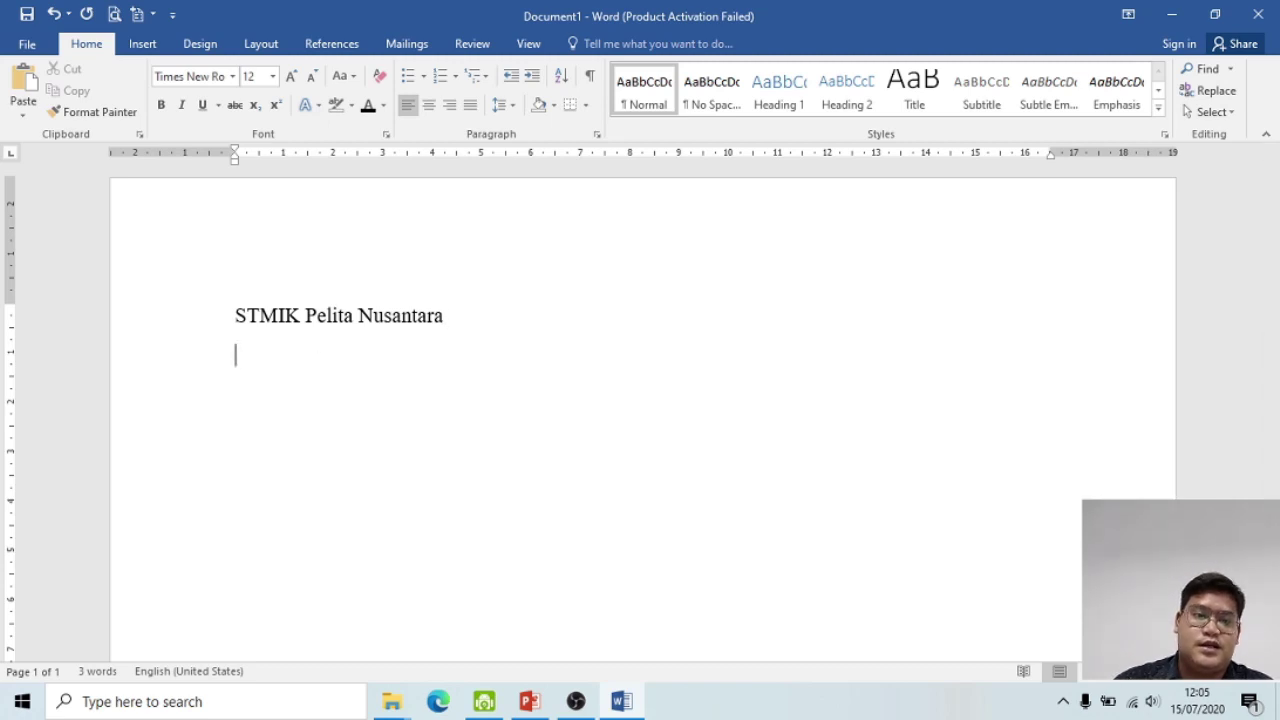
{"action": "type", "text": "Te"}
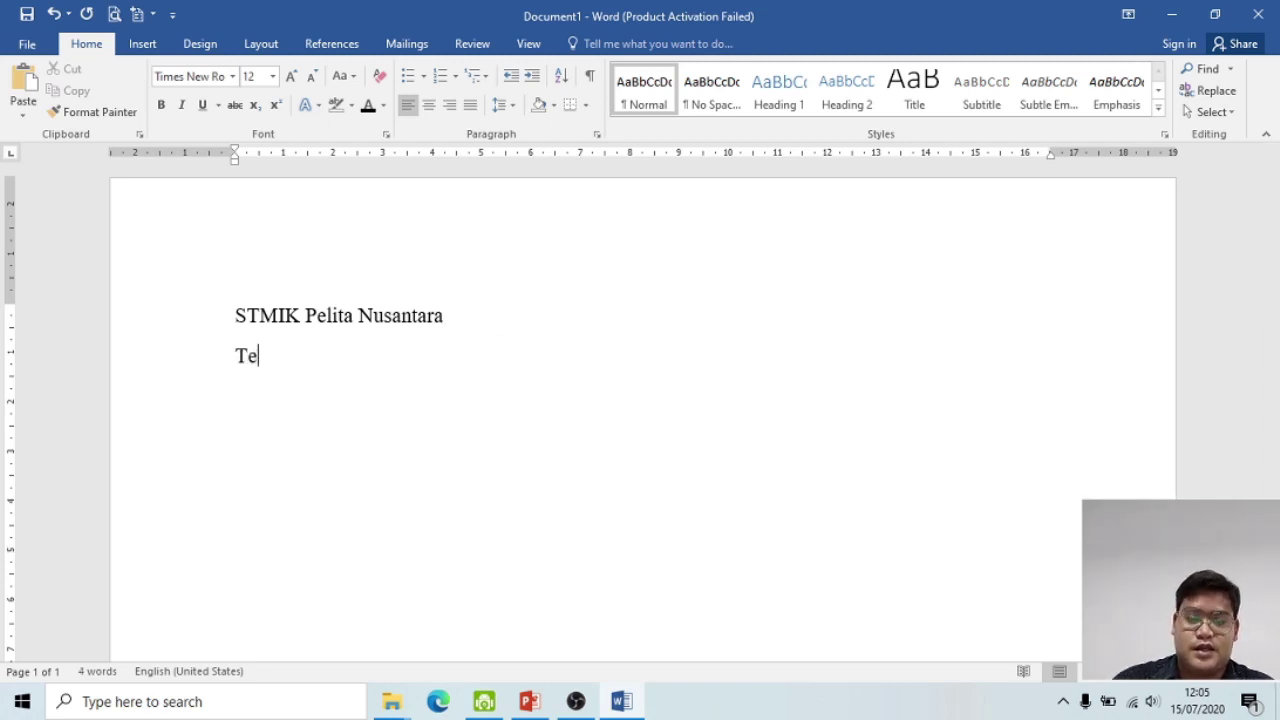
{"action": "type", "text": "knik Informatika"}
{"action": "key", "text": "Return"}
{"action": "type", "text": "Manajemen Informatika"}
{"action": "key", "text": "Return"}
Step: Type the remaining program lines, from Rekayasa Perangkat Lunak through 'Bisnis Digital.'
{"action": "type", "text": "Tekn"}
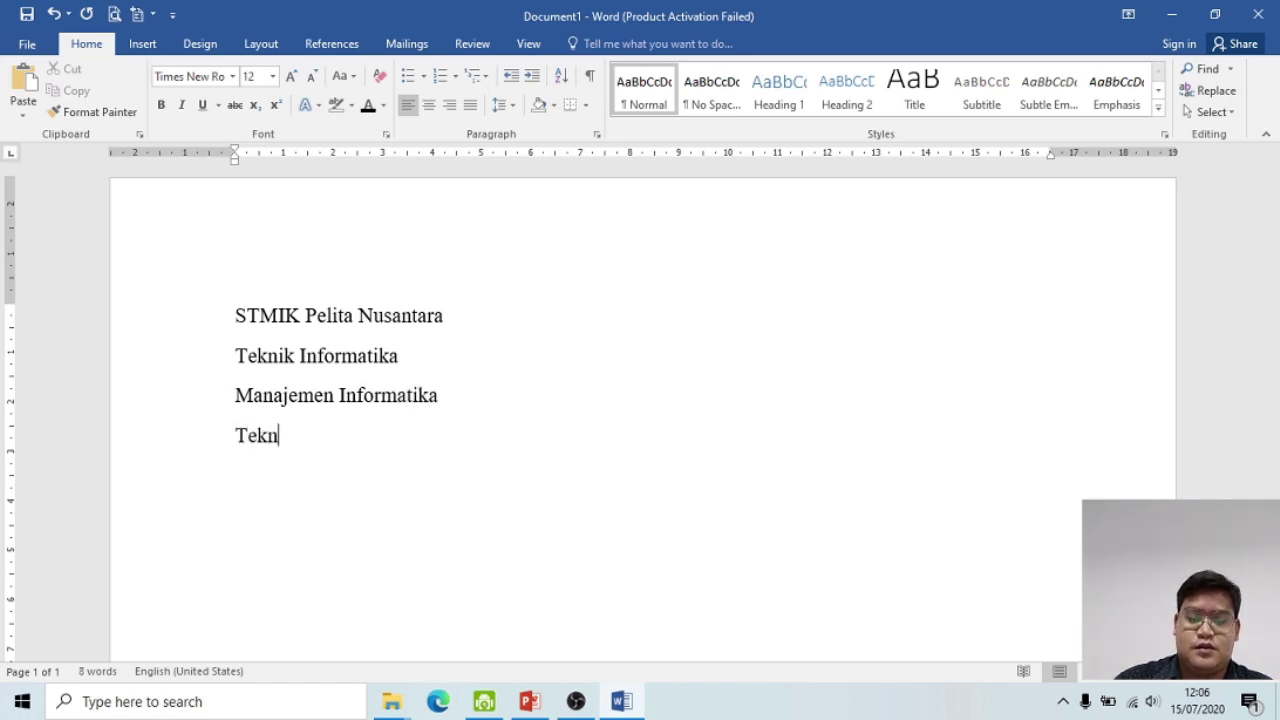
{"action": "type", "text": "olog"}
{"action": "type", "text": "i In"}
{"action": "type", "text": "formas"}
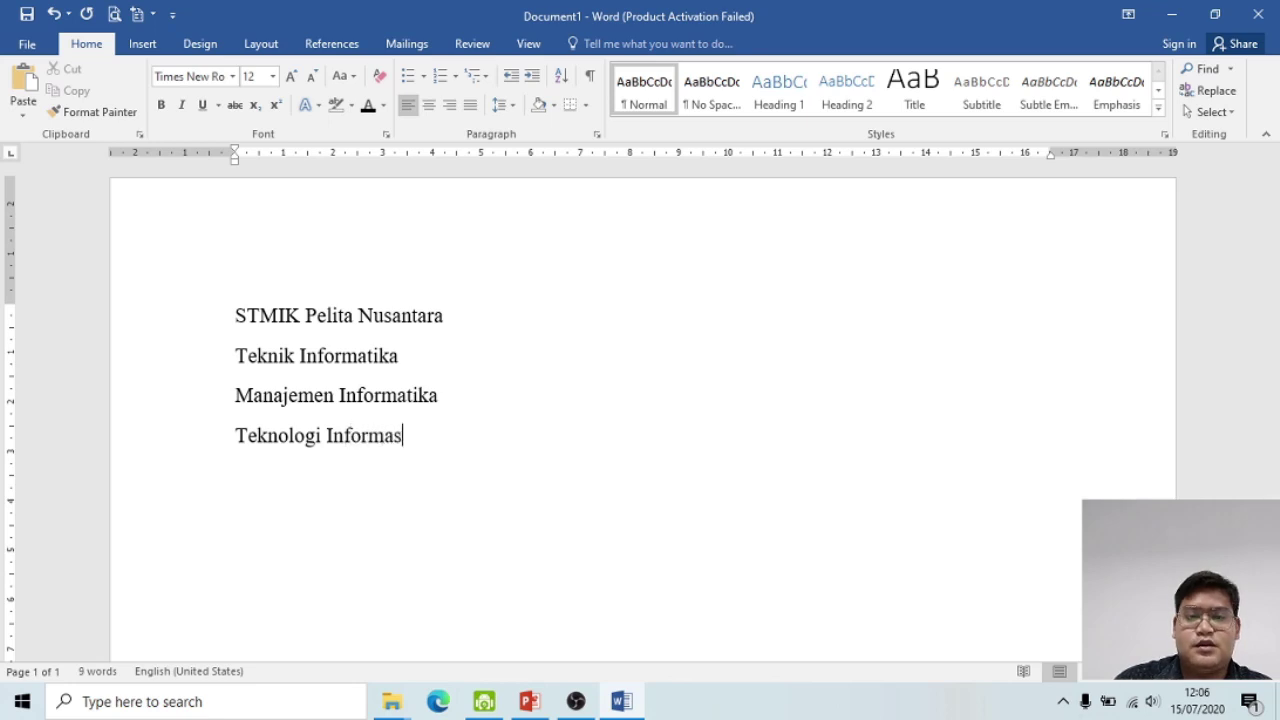
{"action": "type", "text": "iReja"}
{"action": "key", "text": "BackSpace"}
{"action": "key", "text": "BackSpace"}
{"action": "type", "text": "kayasa Perangkat "}
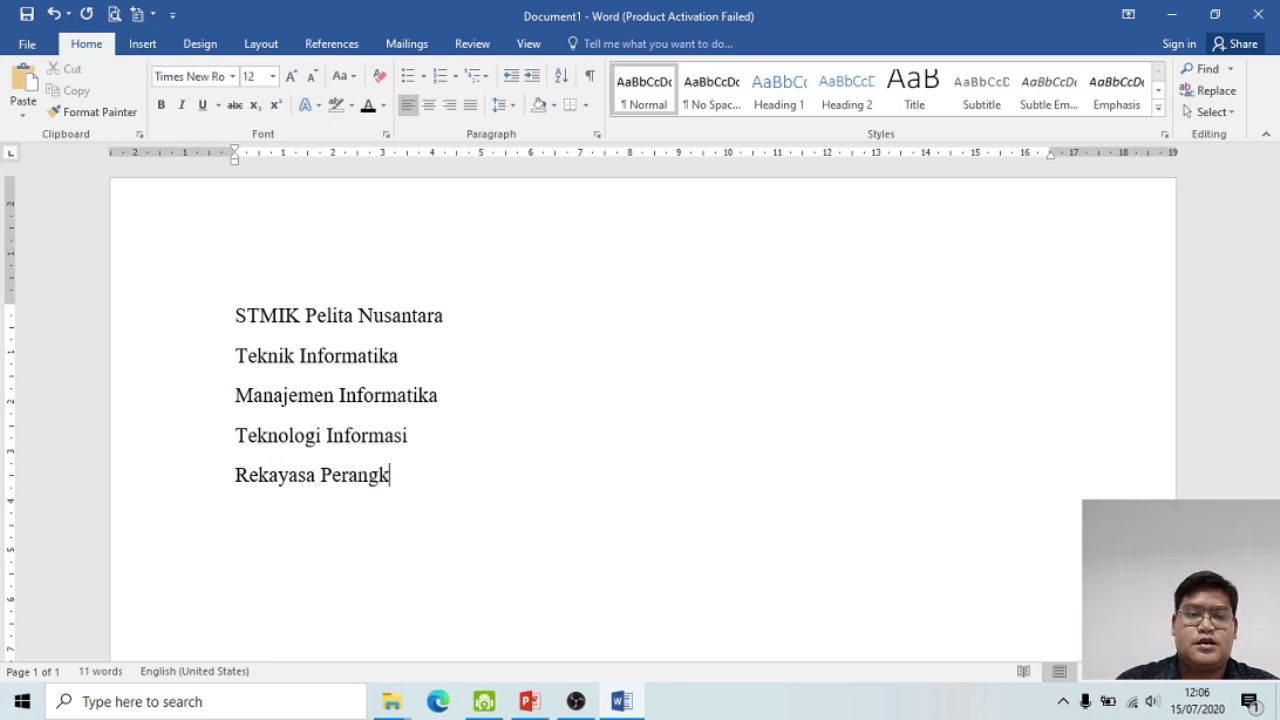
{"action": "type", "text": "Lunak"}
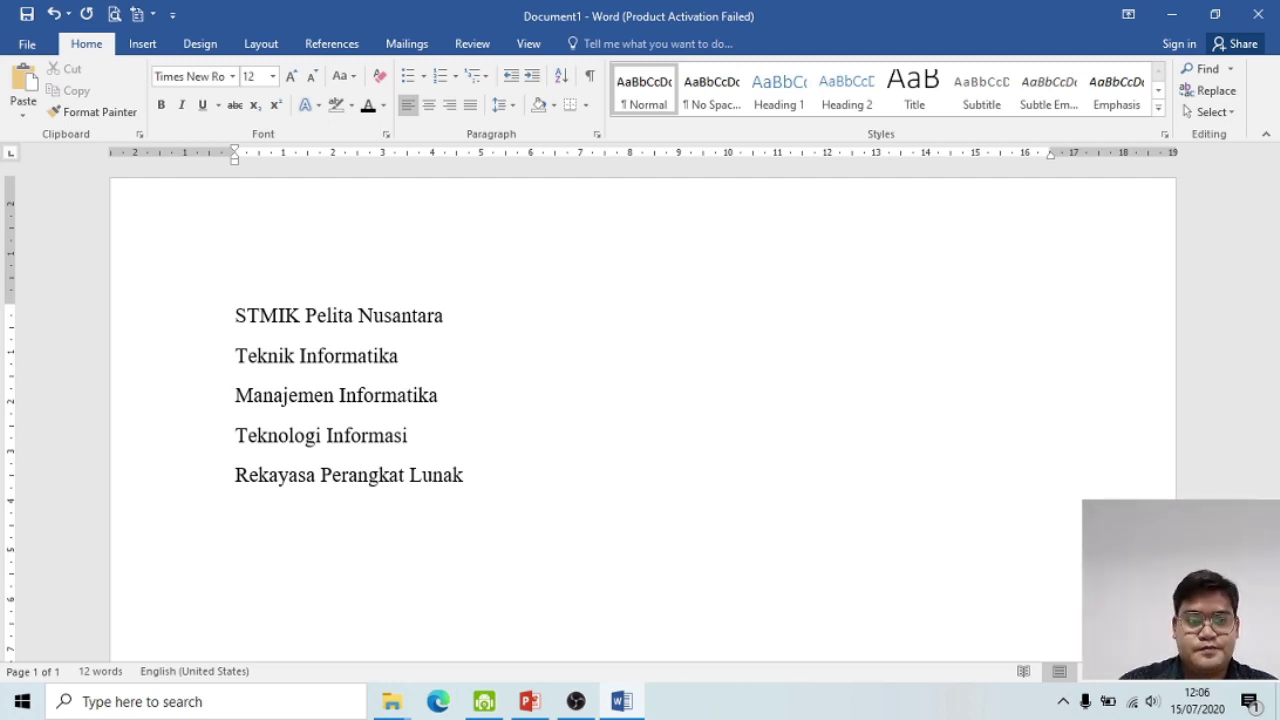
{"action": "type", "text": "T"}
{"action": "type", "text": "k"}
{"action": "type", "text": "k Rekayasa Komi"}
{"action": "key", "text": "BackSpace"}
{"action": "type", "text": "pu"}
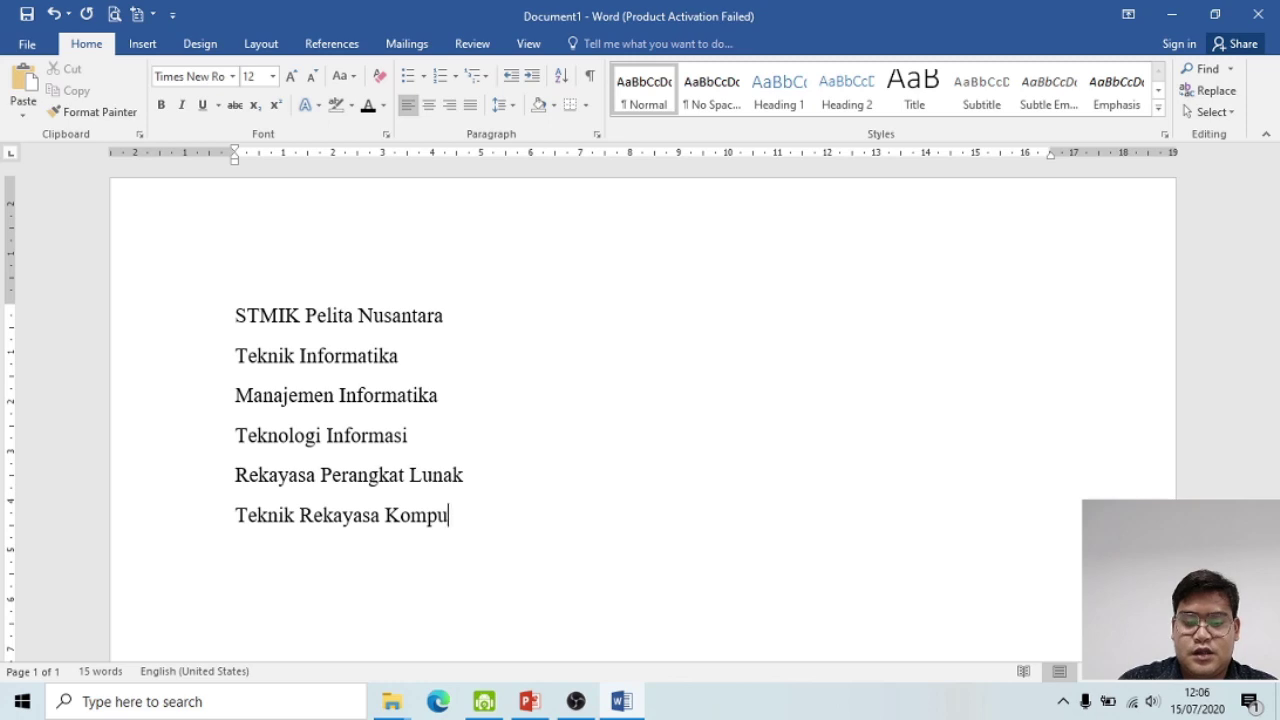
{"action": "type", "text": "tar dan Jaringan "}
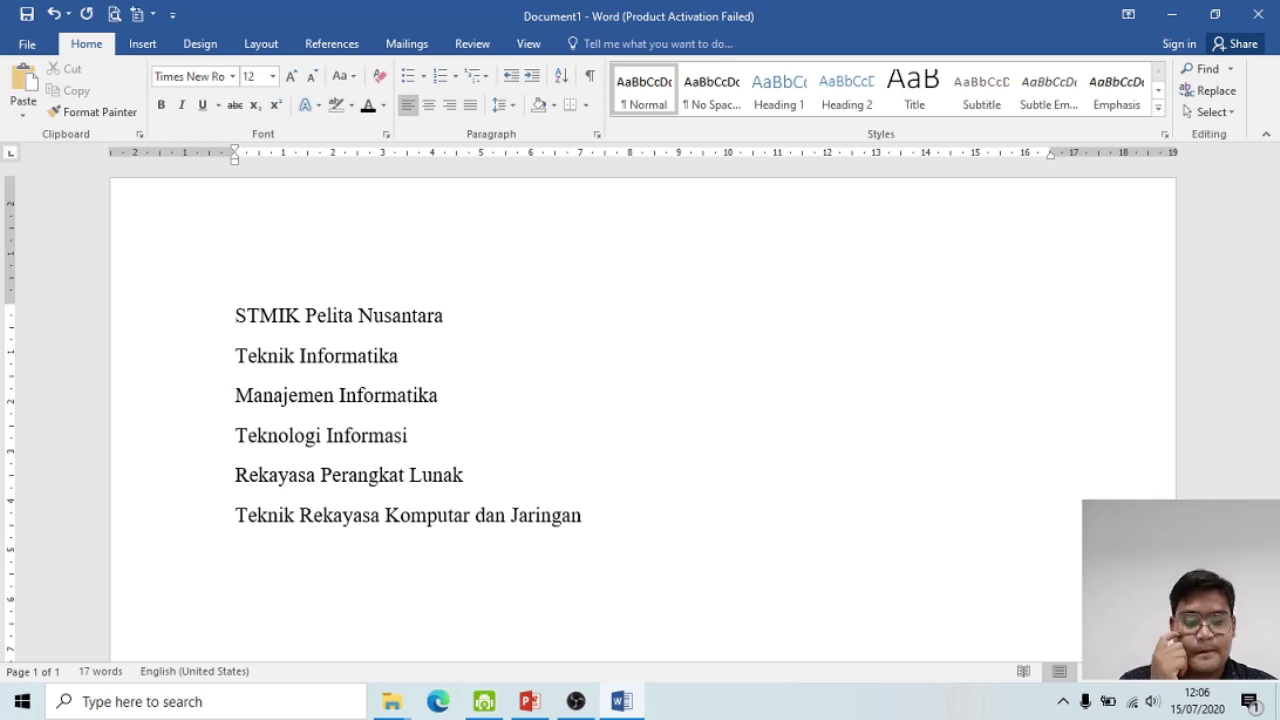
{"action": "type", "text": "Bisni"}
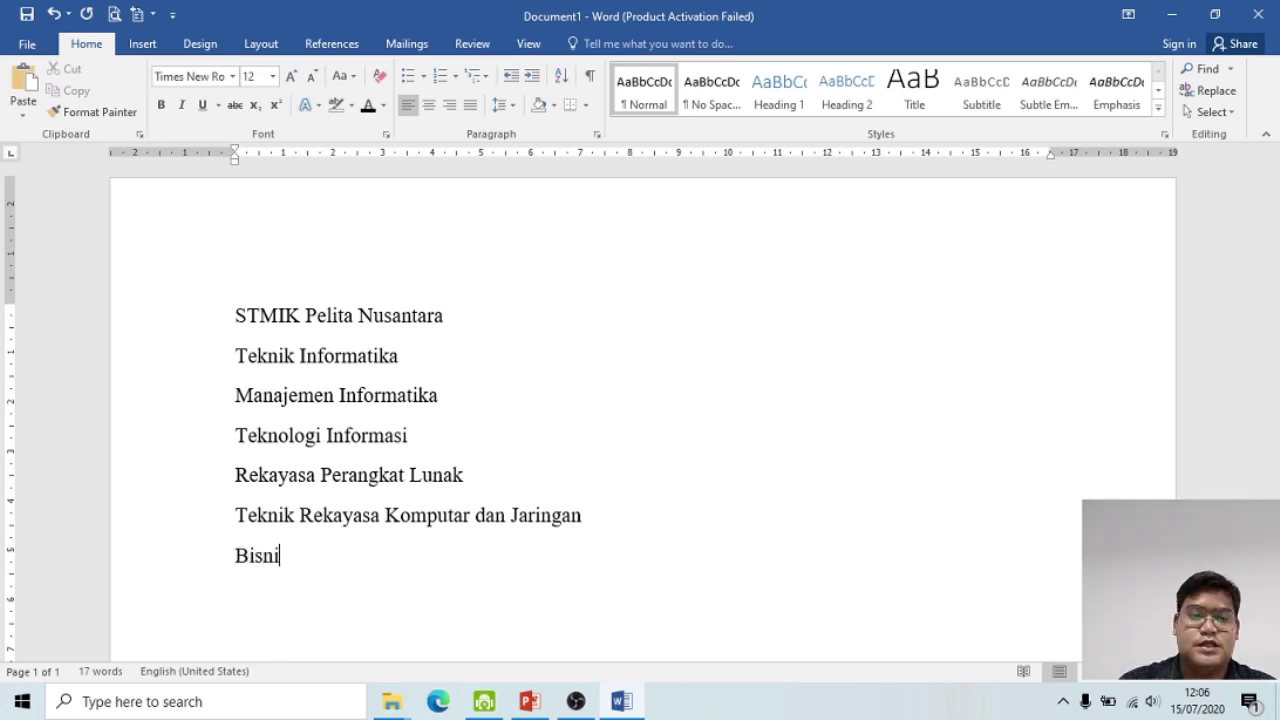
{"action": "type", "text": "s D"}
{"action": "key", "text": "BackSpace"}
{"action": "type", "text": "gitia"}
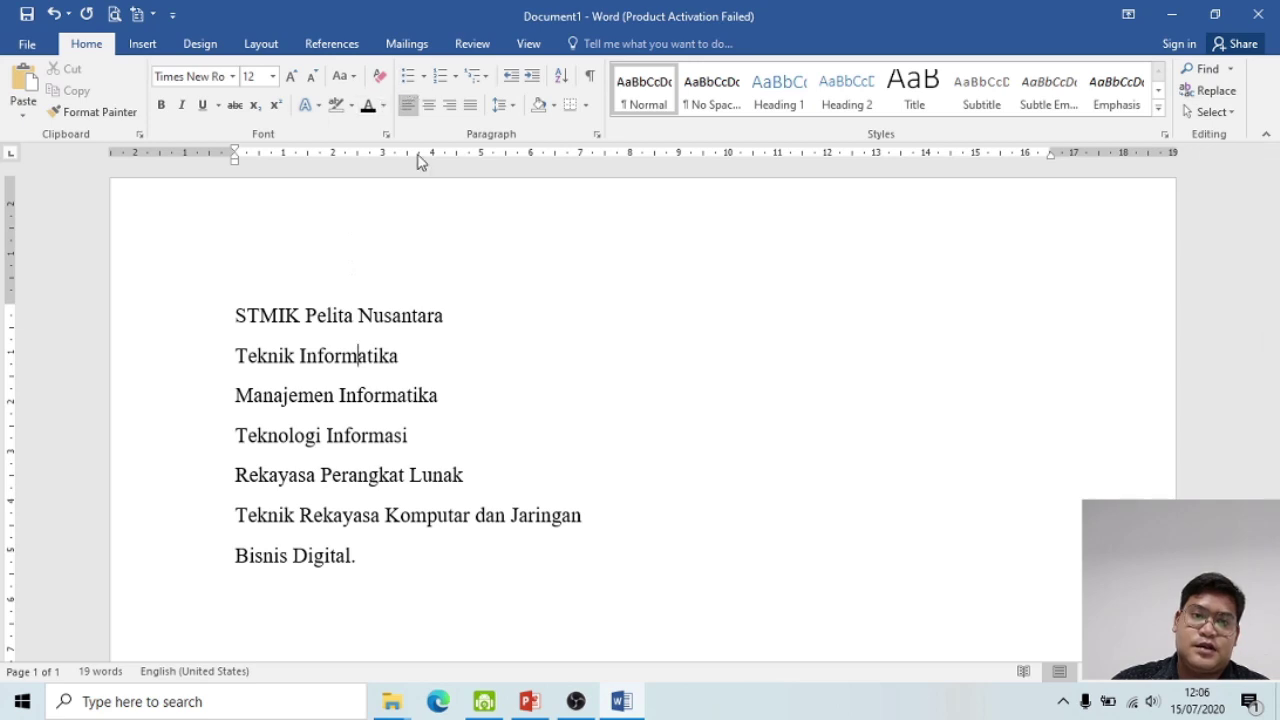
Step: Format the six program lines as a bulleted list with the arrow-star bullet
{"action": "left_click_drag", "start_coordinate": [355, 556], "coordinate": [238, 356]}
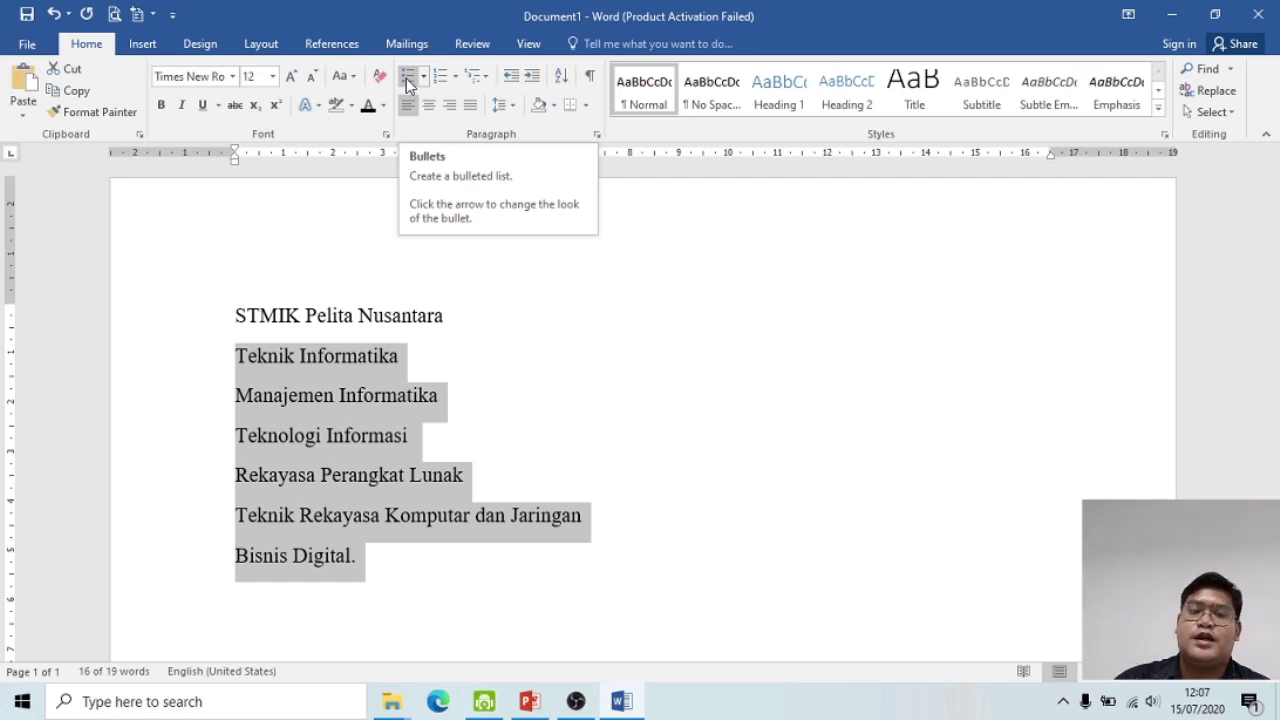
{"action": "left_click", "coordinate": [408, 85]}
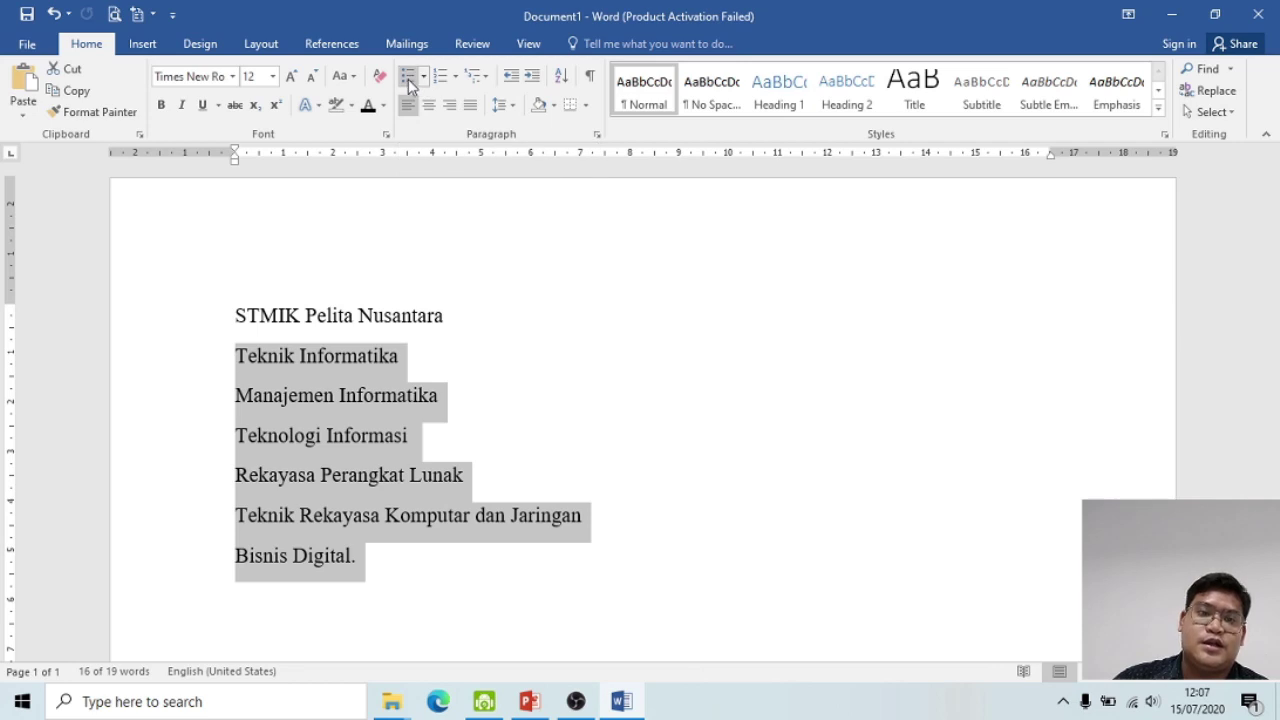
{"action": "left_click", "coordinate": [408, 85]}
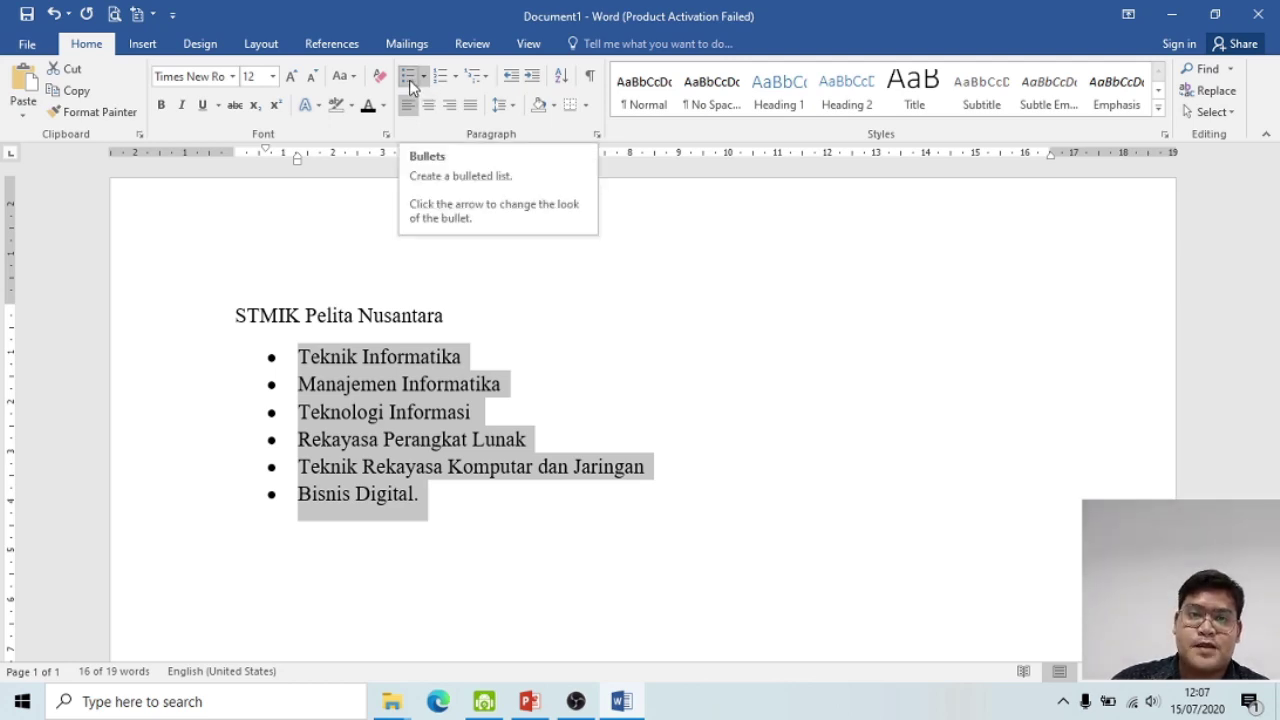
{"action": "left_click", "coordinate": [425, 77]}
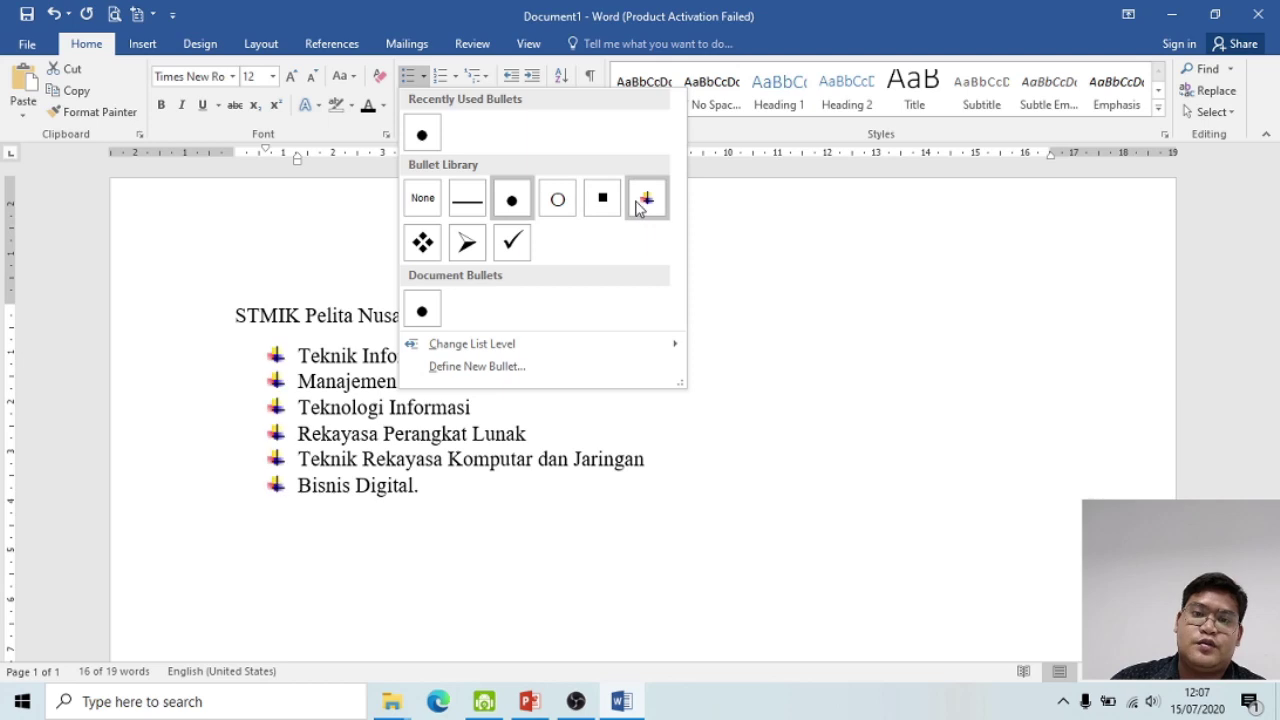
{"action": "left_click", "coordinate": [641, 203]}
{"action": "left_click", "coordinate": [605, 342]}
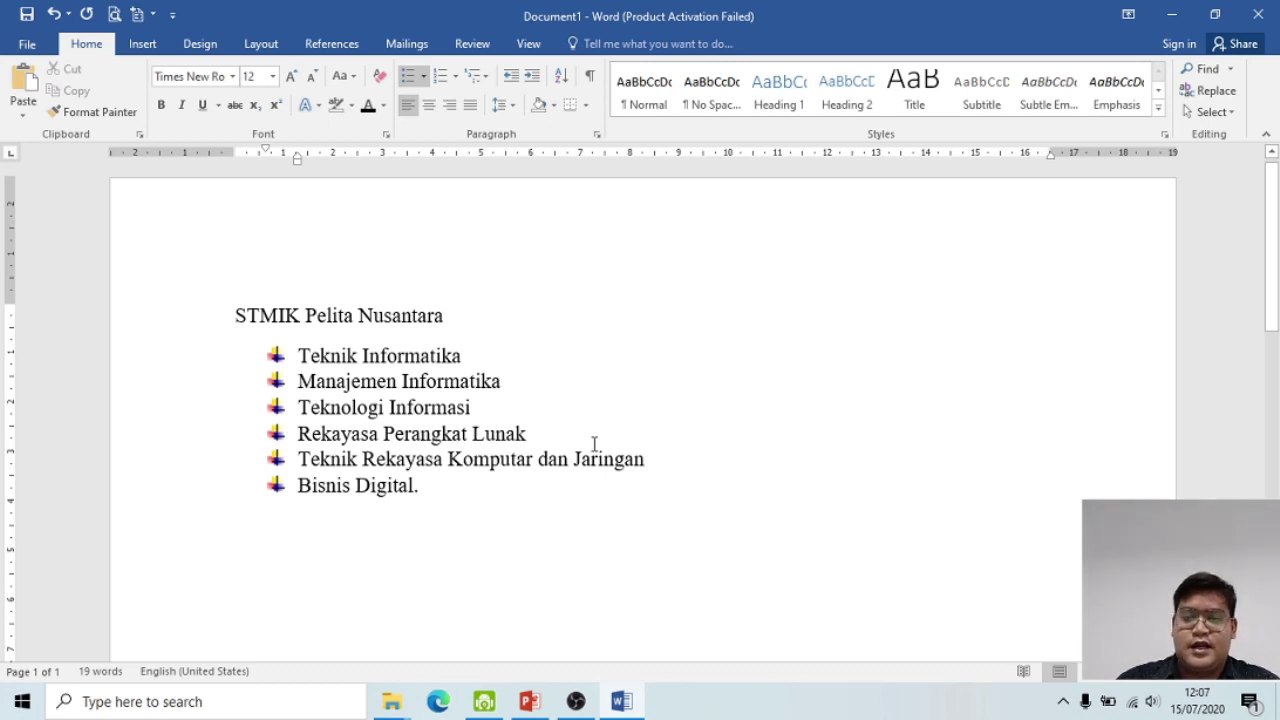
Step: Test an extra bullet item below 'Bisnis Digital.', then delete it again
{"action": "key", "text": "Return"}
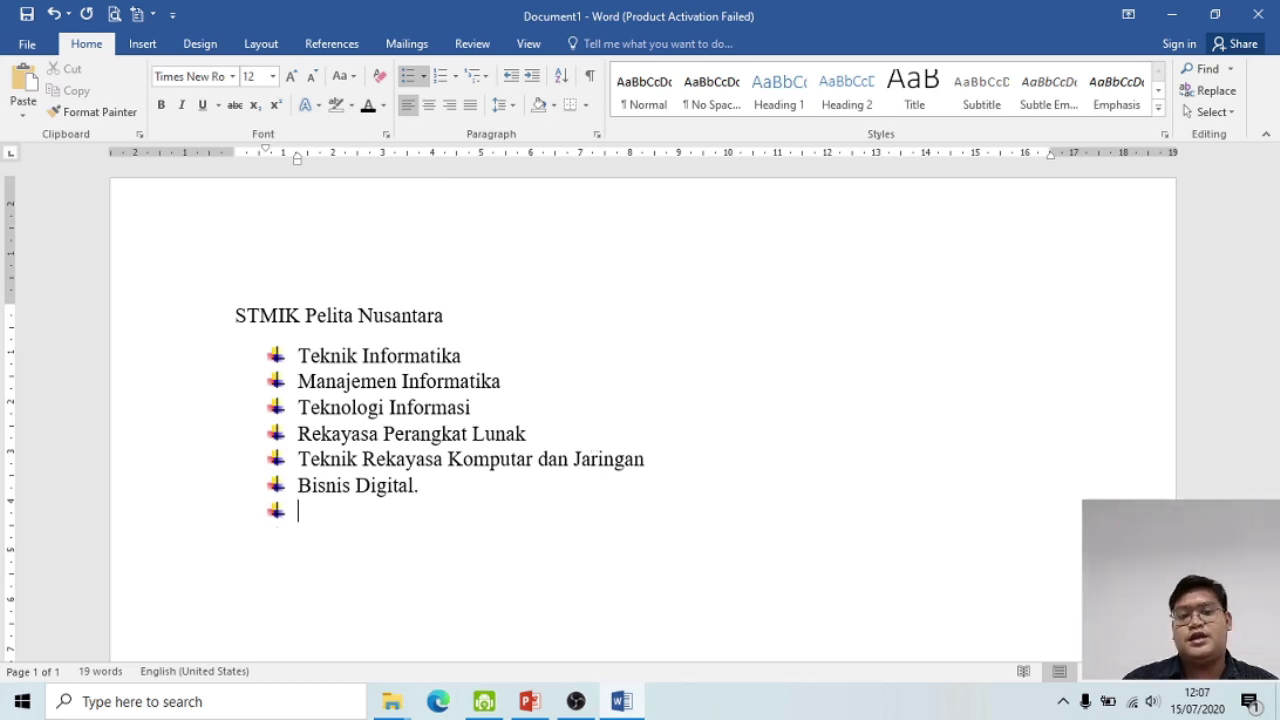
{"action": "type", "text": "dfadfa"}
{"action": "key", "text": "BackSpace"}
{"action": "key", "text": "BackSpace"}
{"action": "key", "text": "BackSpace"}
{"action": "key", "text": "BackSpace"}
{"action": "key", "text": "BackSpace"}
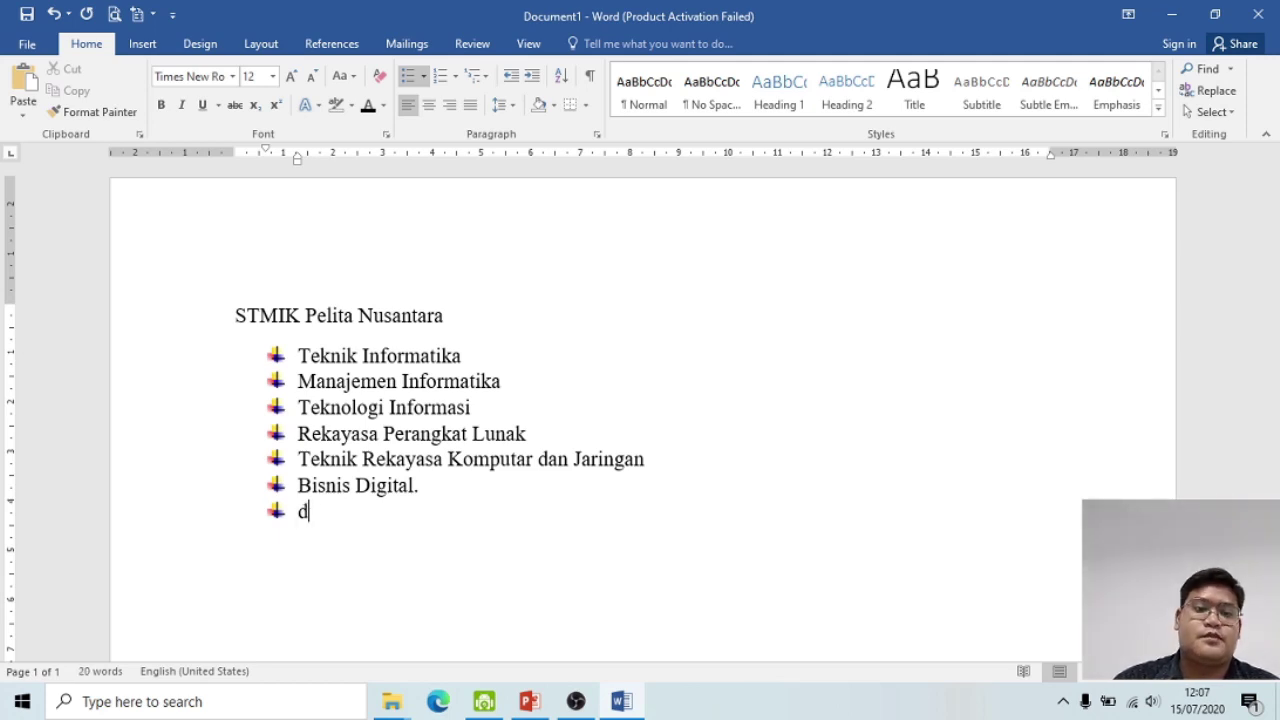
{"action": "key", "text": "BackSpace"}
{"action": "key", "text": "BackSpace"}
{"action": "key", "text": "BackSpace"}
{"action": "key", "text": "BackSpace"}
{"action": "key", "text": "BackSpace"}
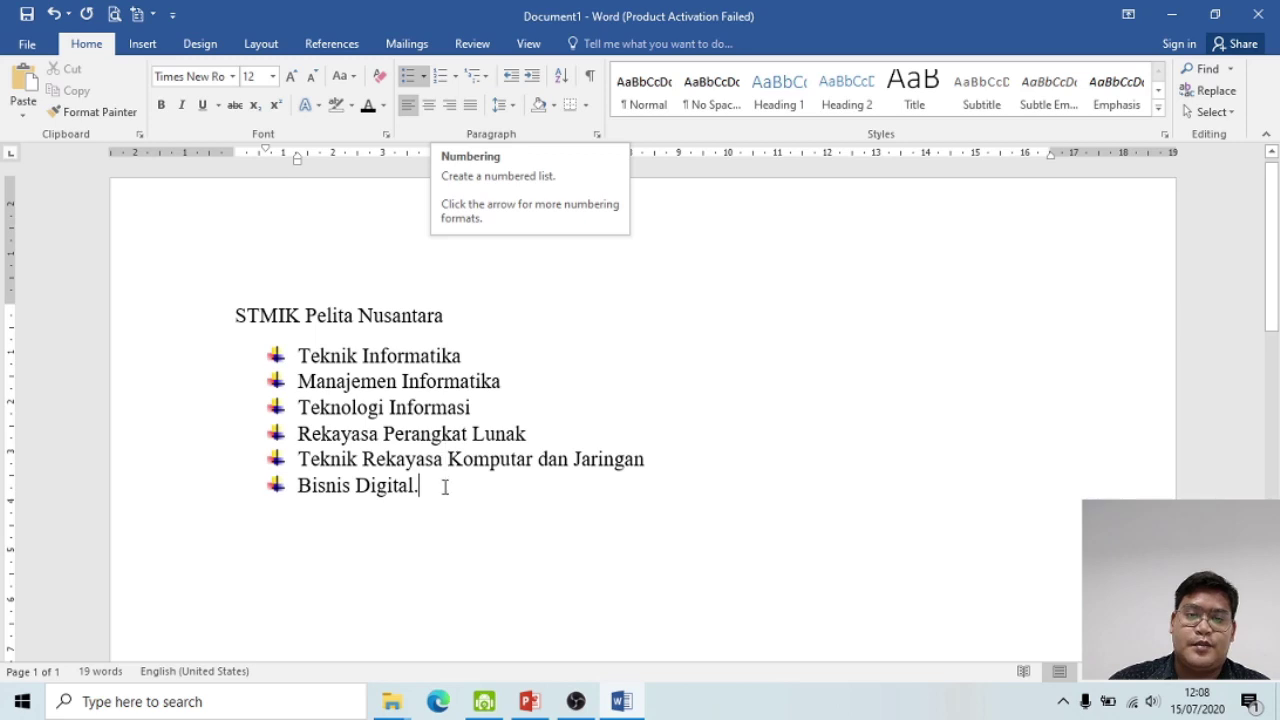
{"action": "left_click_drag", "start_coordinate": [428, 490], "coordinate": [268, 358]}
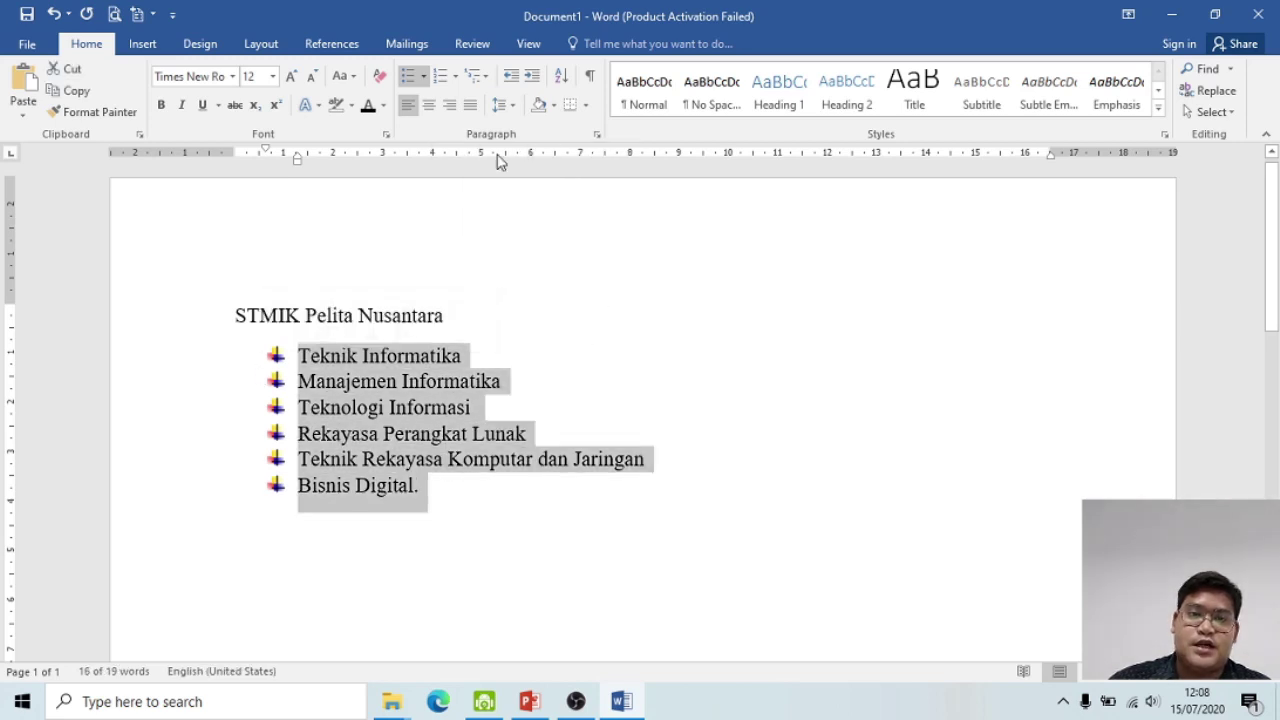
Step: Replace the bullets with 1. 2. 3. numbering on the six program lines
{"action": "left_click", "coordinate": [439, 76]}
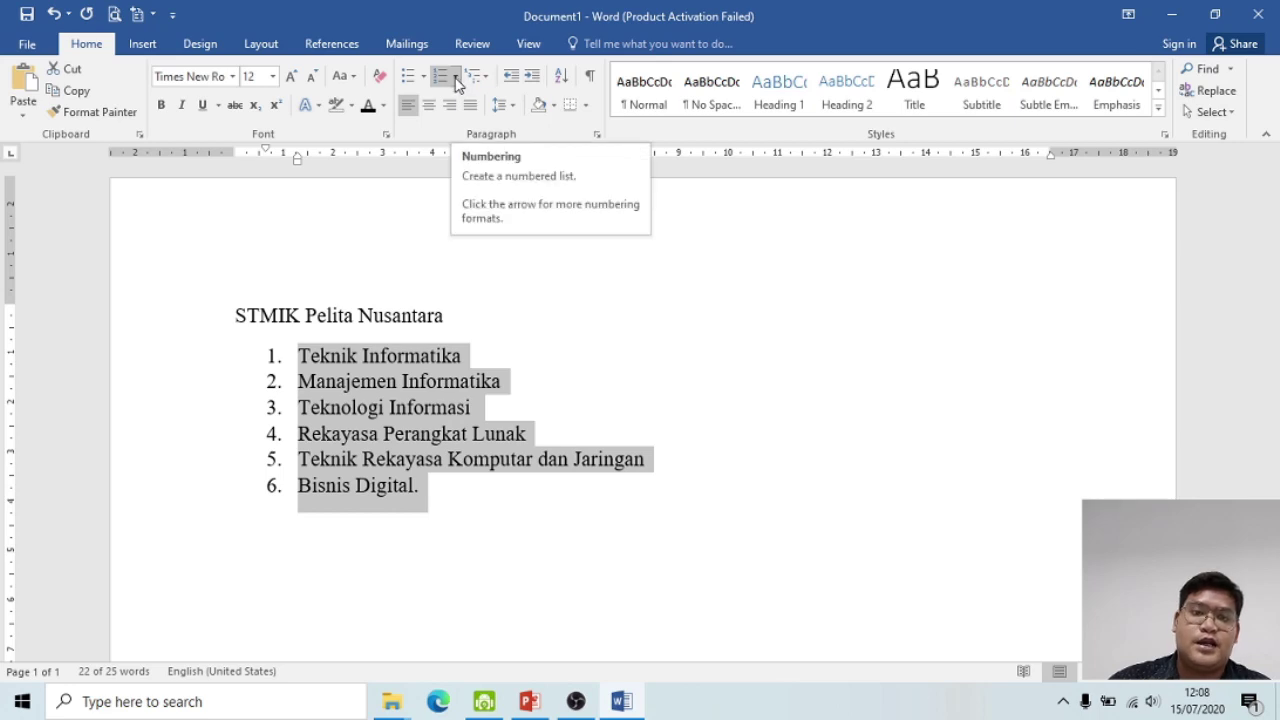
{"action": "left_click", "coordinate": [455, 77]}
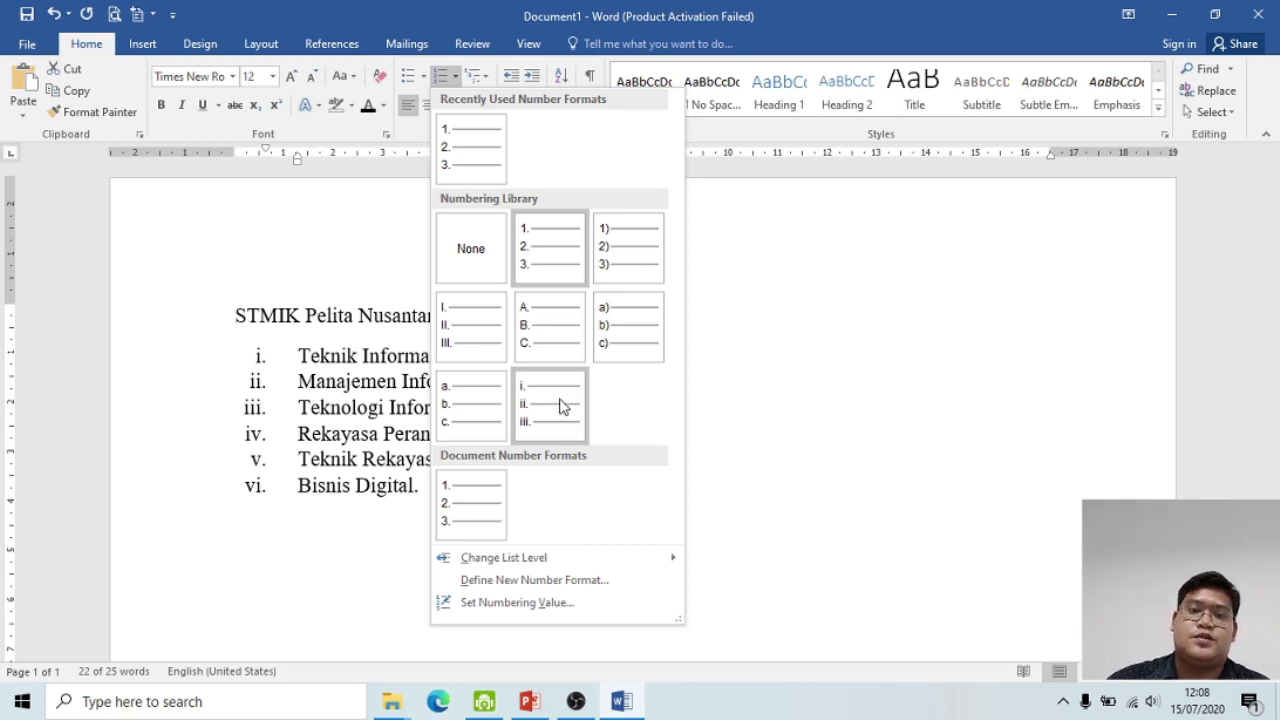
{"action": "left_click", "coordinate": [550, 266]}
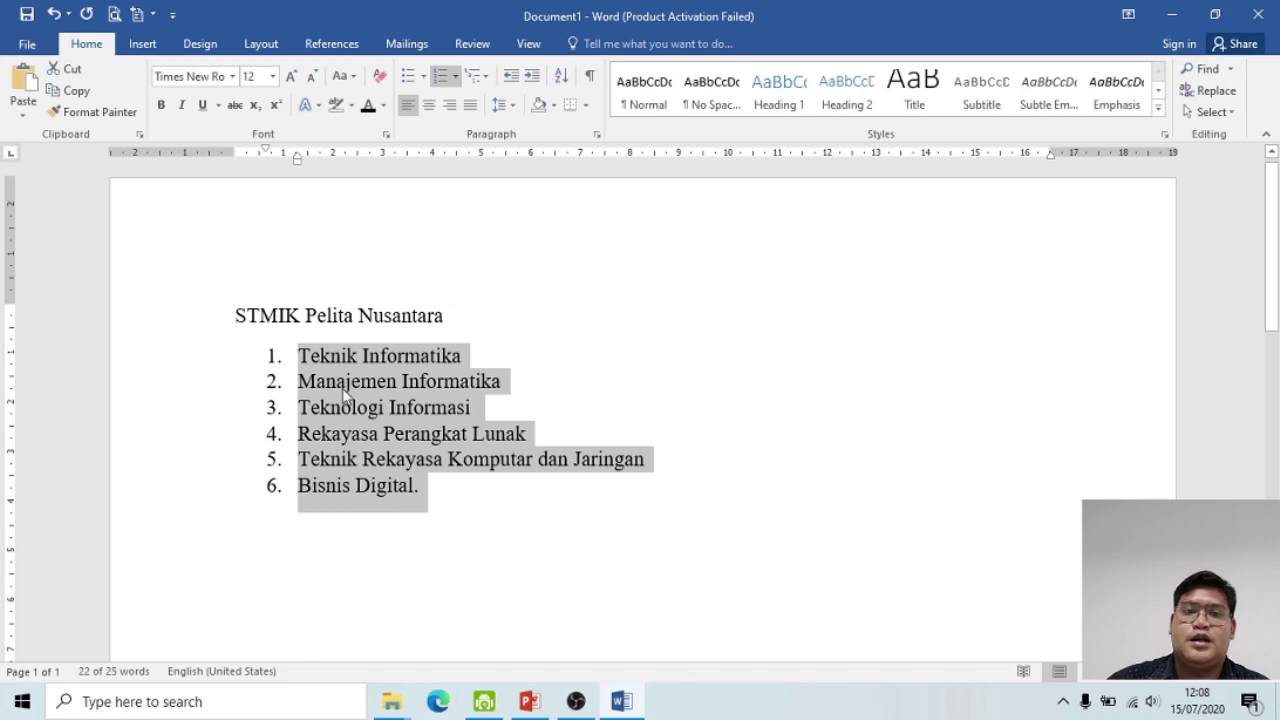
{"action": "left_click", "coordinate": [408, 356]}
Step: Preview the Multilevel List gallery twice without applying any change
{"action": "left_click", "coordinate": [485, 76]}
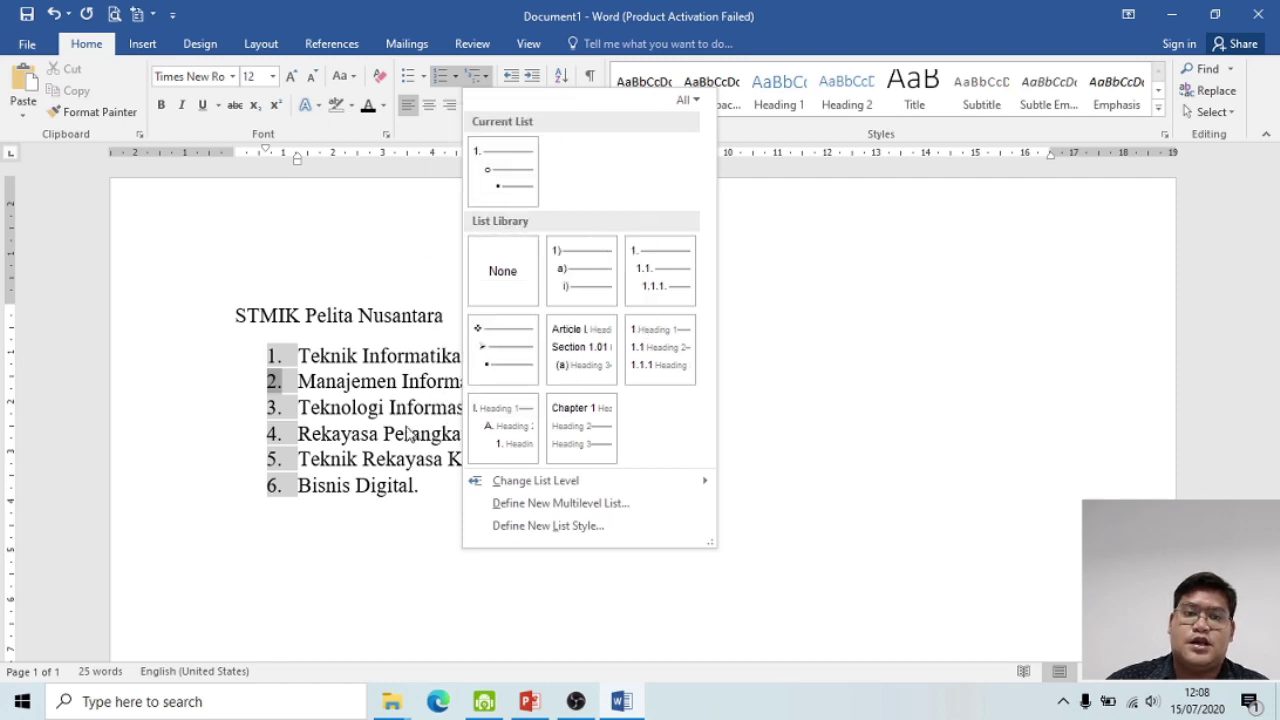
{"action": "left_click", "coordinate": [345, 400]}
{"action": "left_click", "coordinate": [477, 76]}
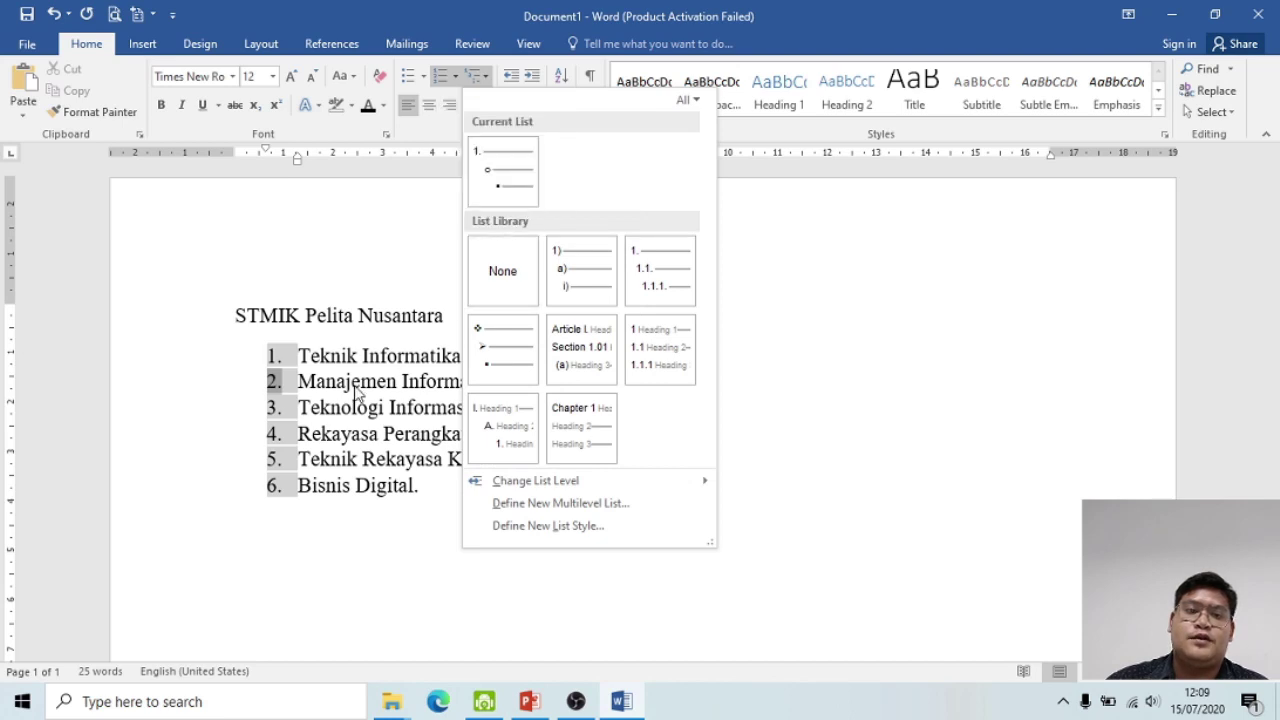
{"action": "left_click", "coordinate": [353, 378]}
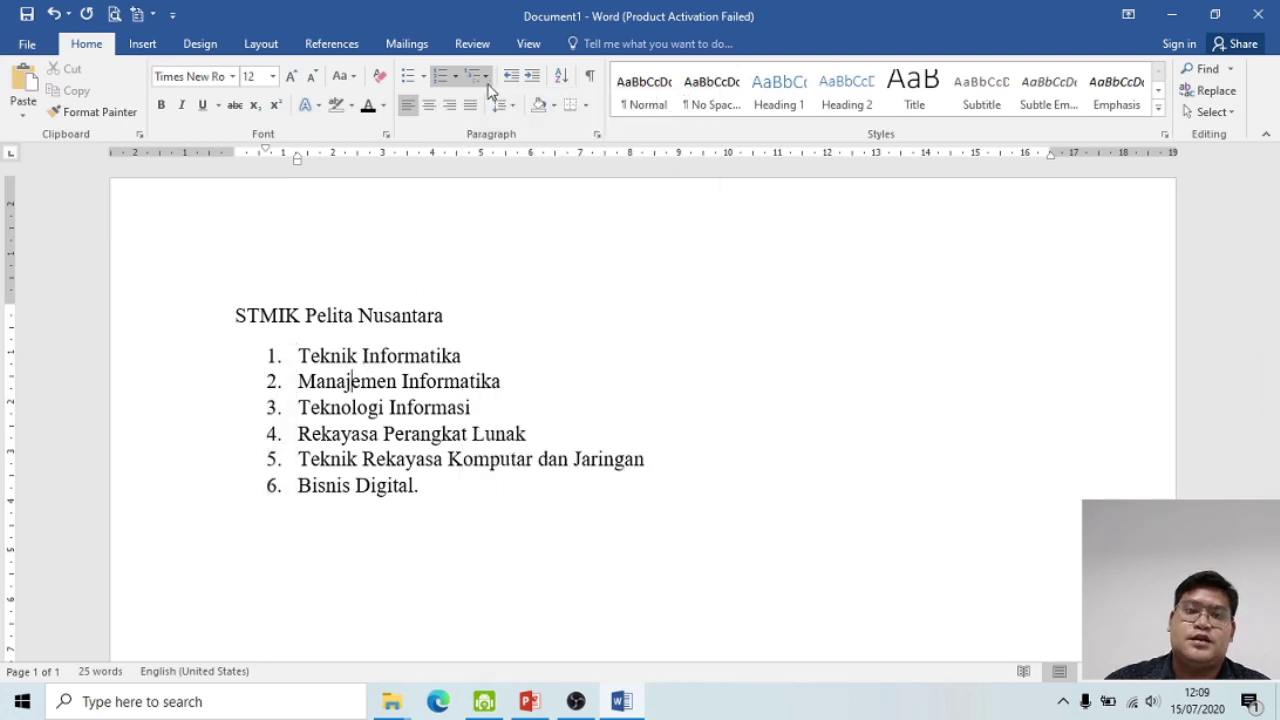
{"action": "left_click", "coordinate": [413, 407]}
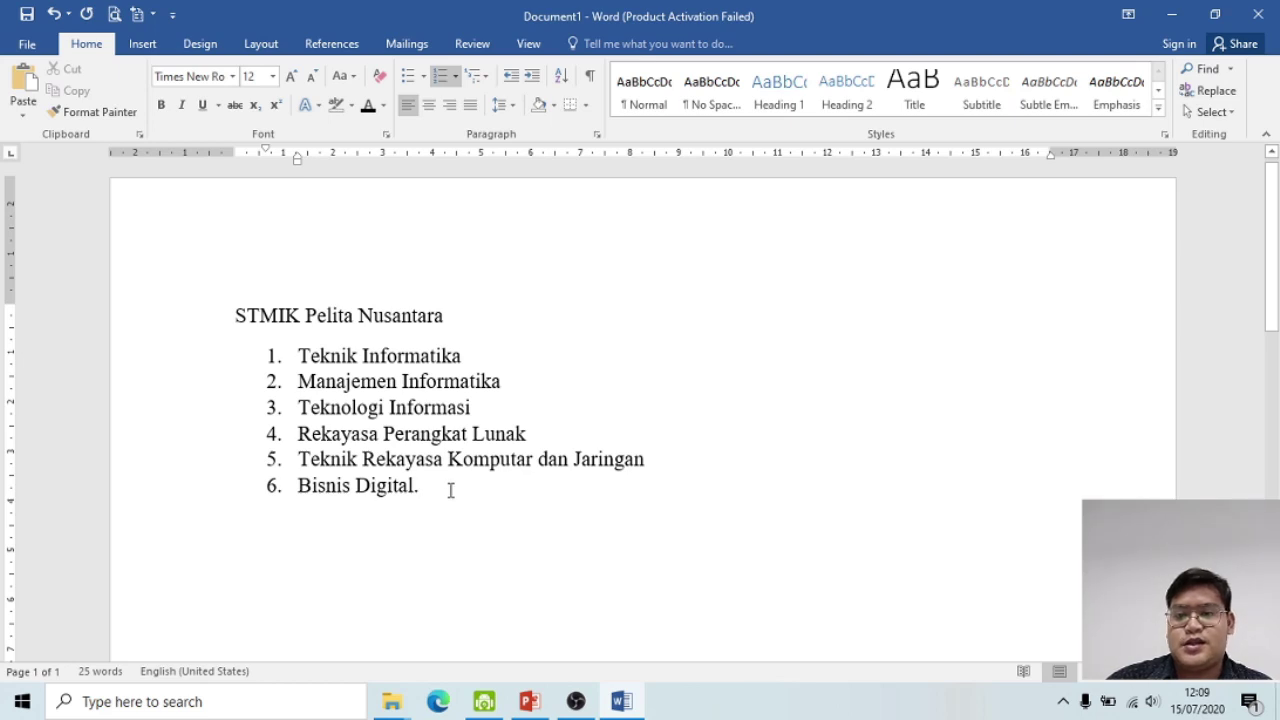
{"action": "left_click_drag", "start_coordinate": [441, 491], "coordinate": [286, 337]}
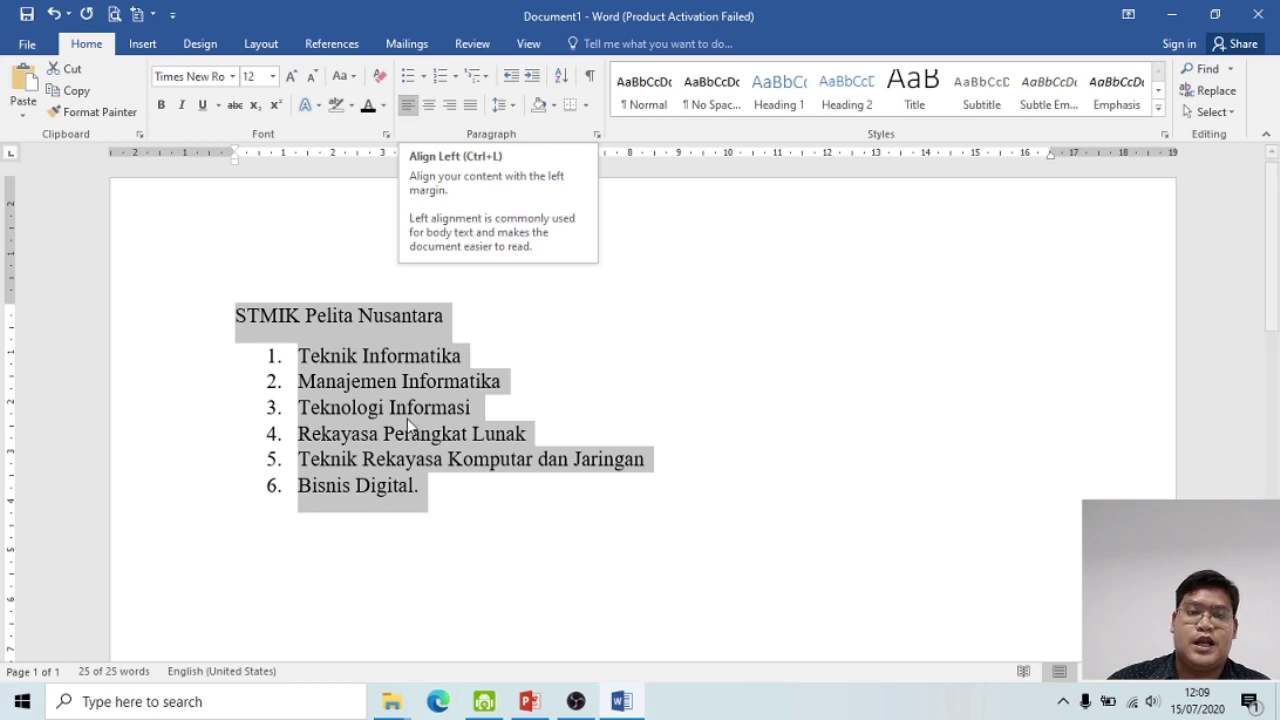
Step: Try centre, right and justified alignment on the title and program list
{"action": "left_click", "coordinate": [406, 459]}
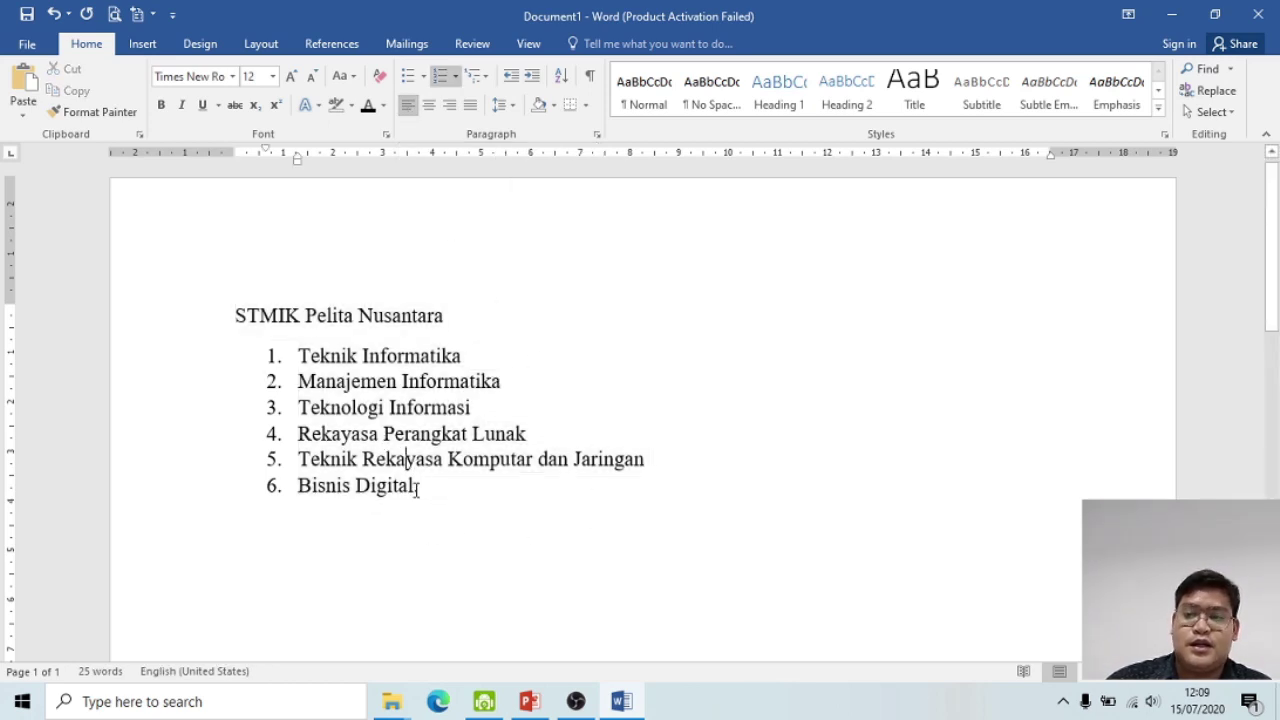
{"action": "left_click_drag", "start_coordinate": [428, 497], "coordinate": [234, 313]}
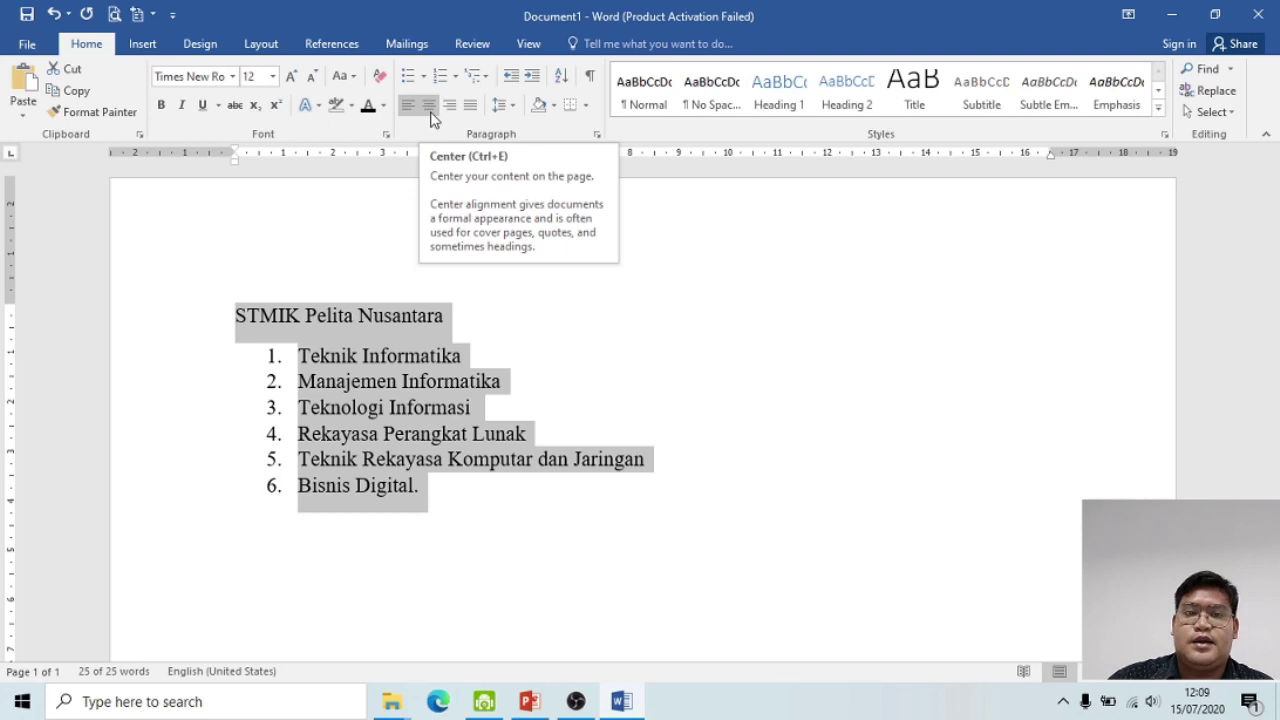
{"action": "left_click", "coordinate": [429, 106]}
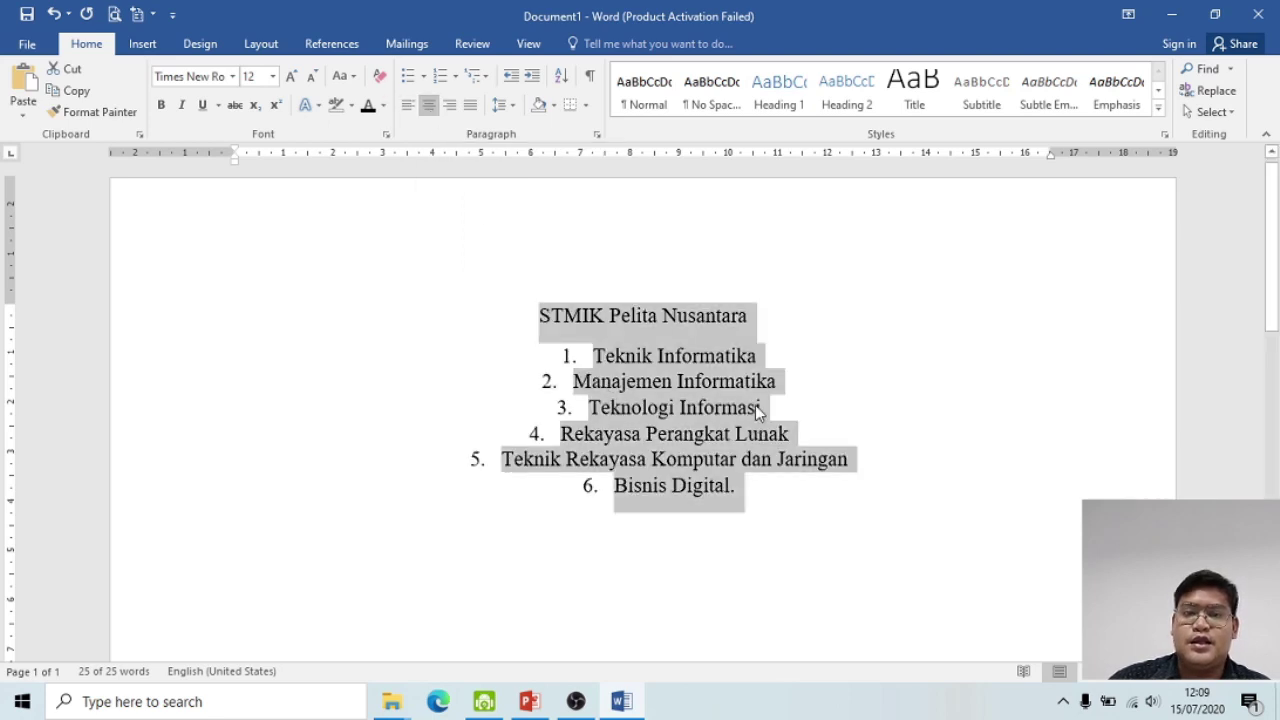
{"action": "left_click", "coordinate": [450, 106]}
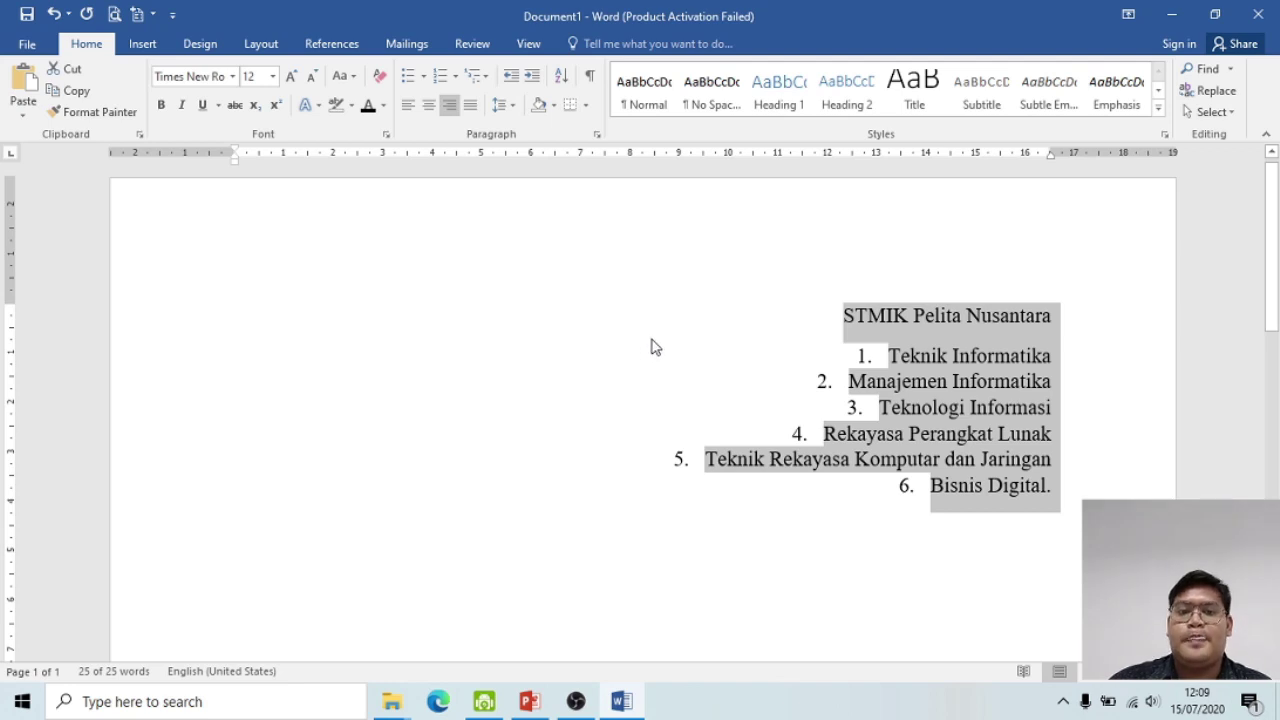
{"action": "left_click", "coordinate": [860, 485]}
{"action": "left_click_drag", "start_coordinate": [1048, 492], "coordinate": [838, 312]}
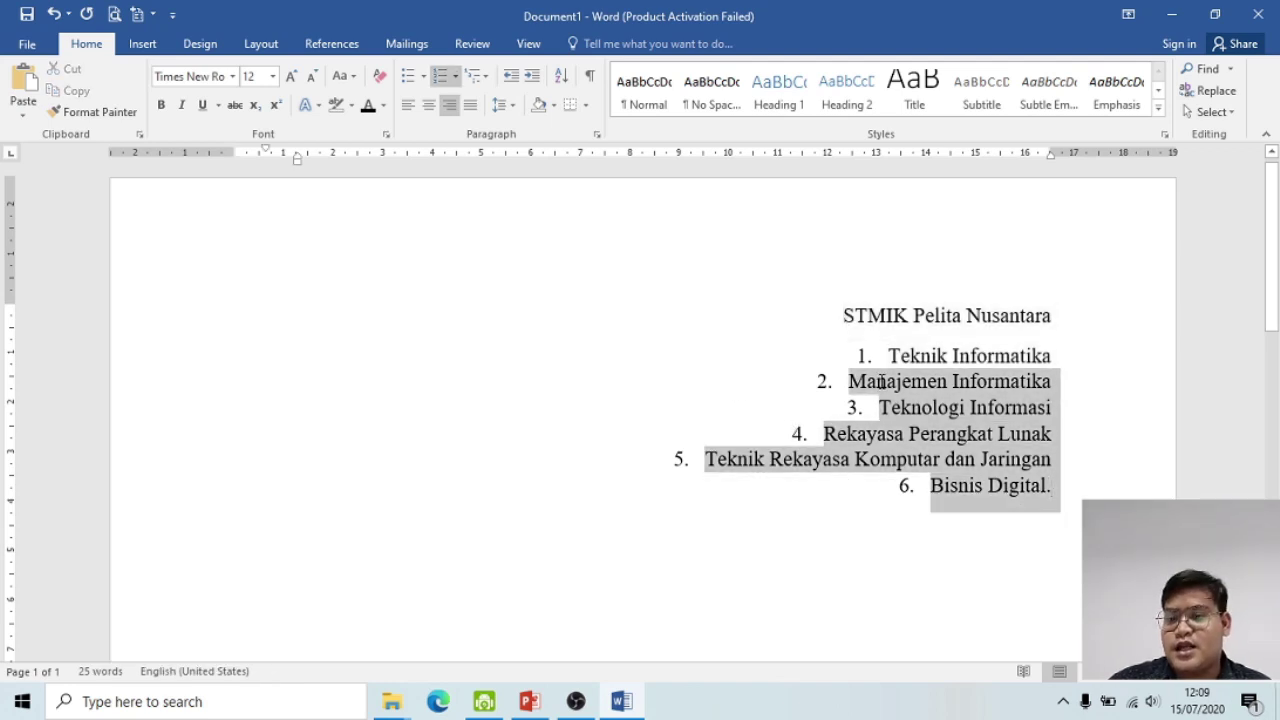
{"action": "left_click", "coordinate": [470, 105]}
{"action": "left_click", "coordinate": [460, 356]}
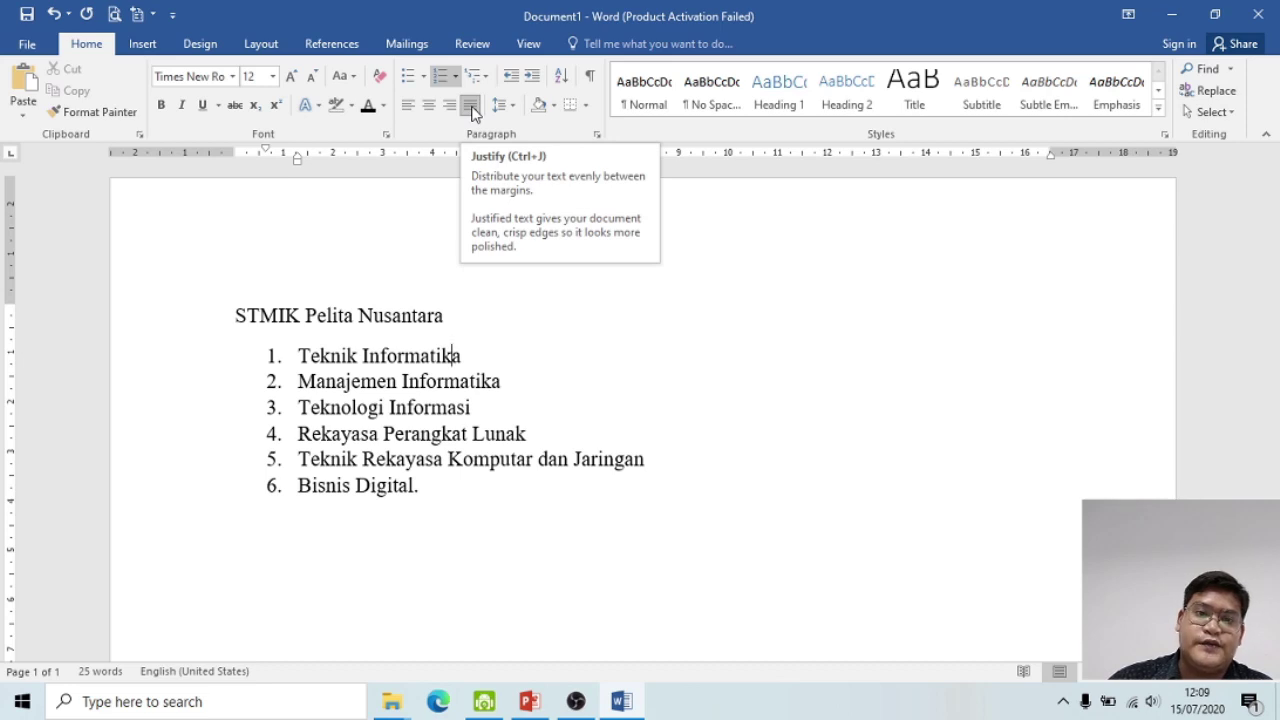
Step: Set the text to justified alignment and insert an empty line below the title
{"action": "left_click", "coordinate": [409, 110]}
{"action": "key", "text": "ctrl+j"}
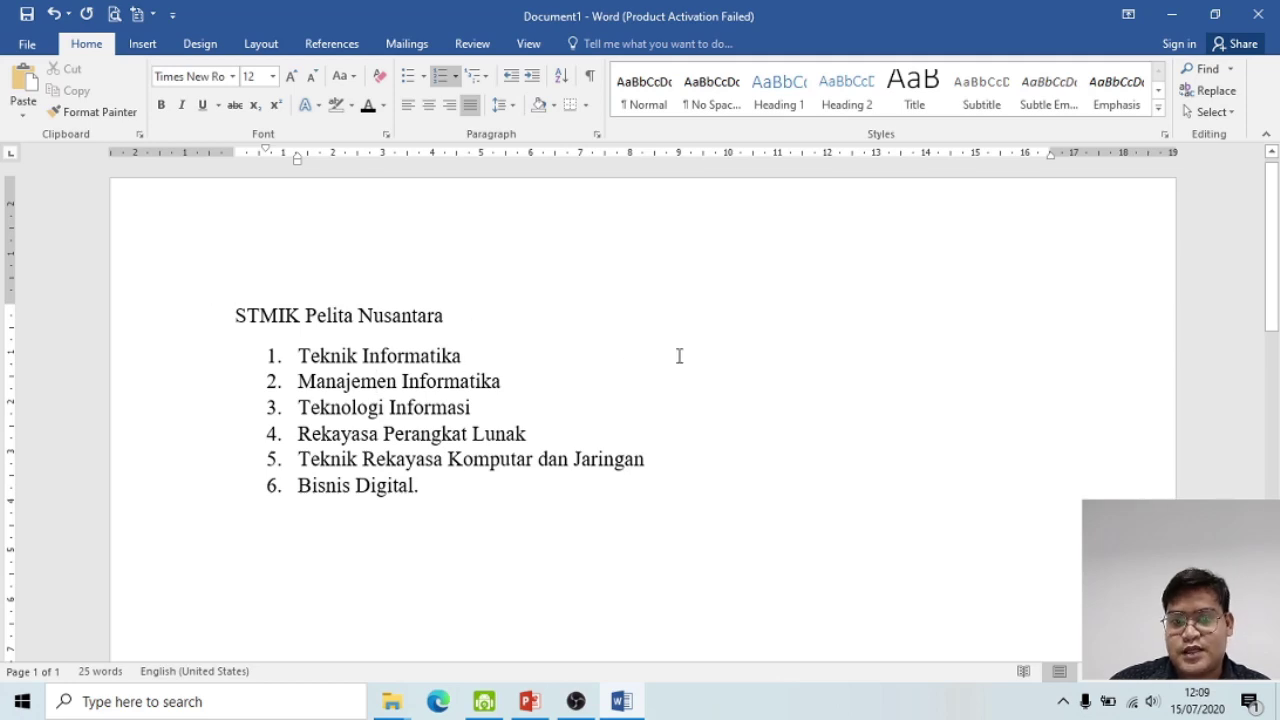
{"action": "left_click", "coordinate": [456, 319]}
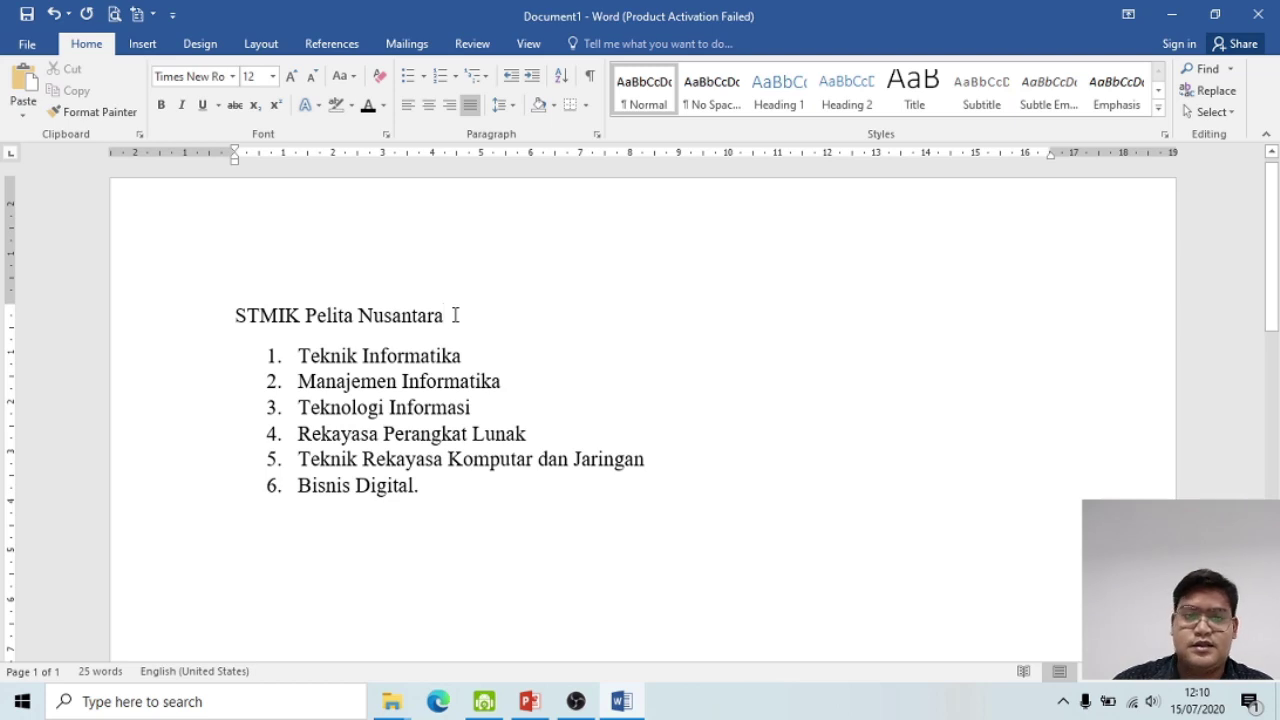
{"action": "key", "text": "Return"}
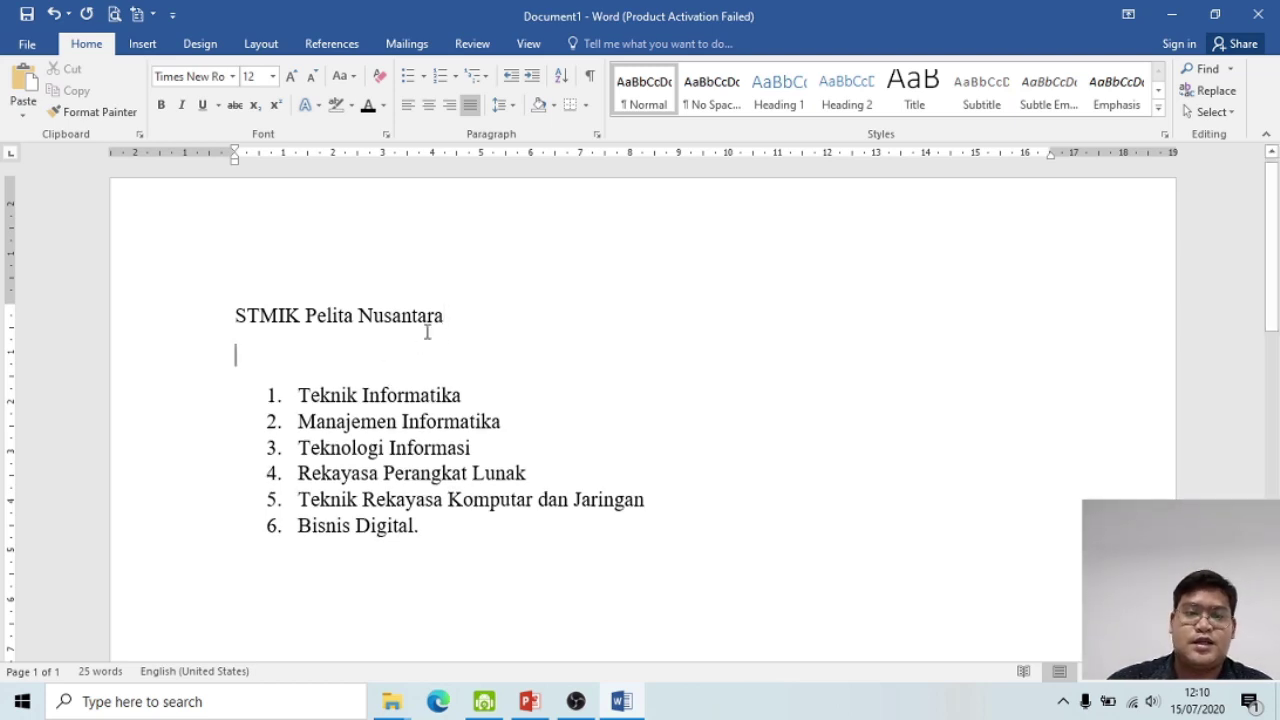
{"action": "left_click_drag", "start_coordinate": [445, 325], "coordinate": [268, 322]}
{"action": "key", "text": "ctrl+c"}
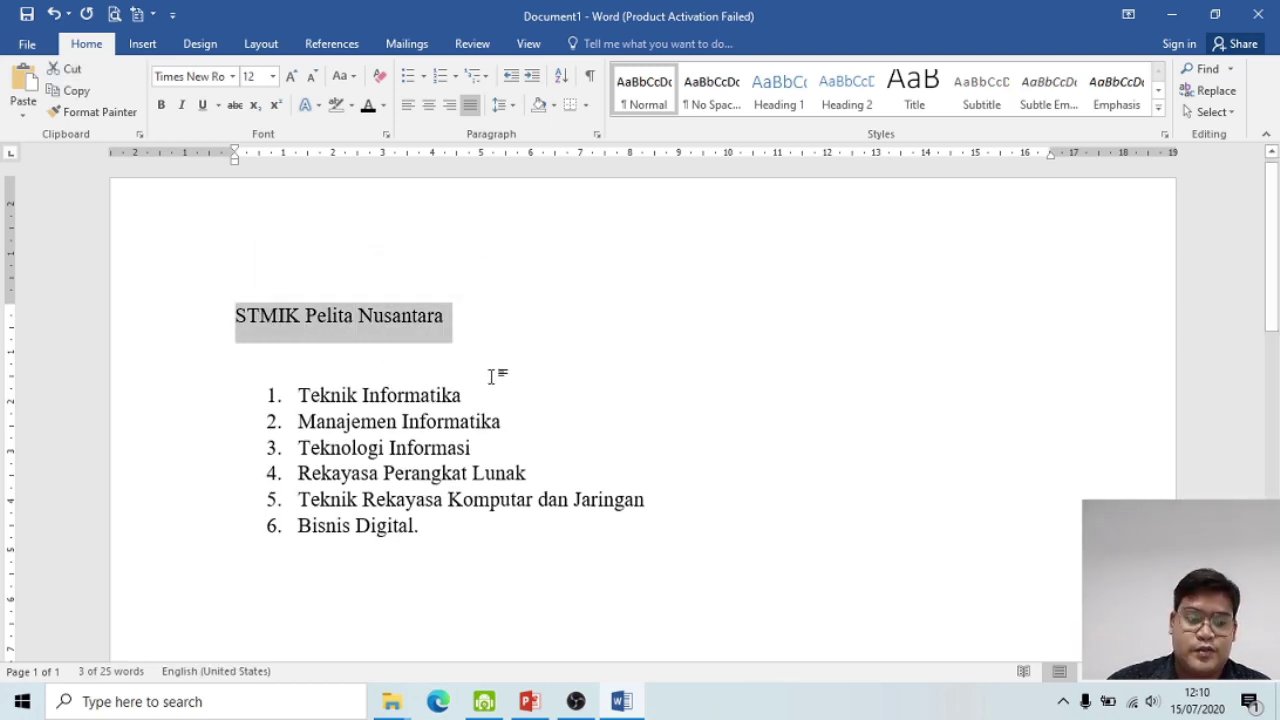
Step: Paste several copies of 'STMIK Pelita Nusantara' onto the end of the title line
{"action": "left_click", "coordinate": [459, 317]}
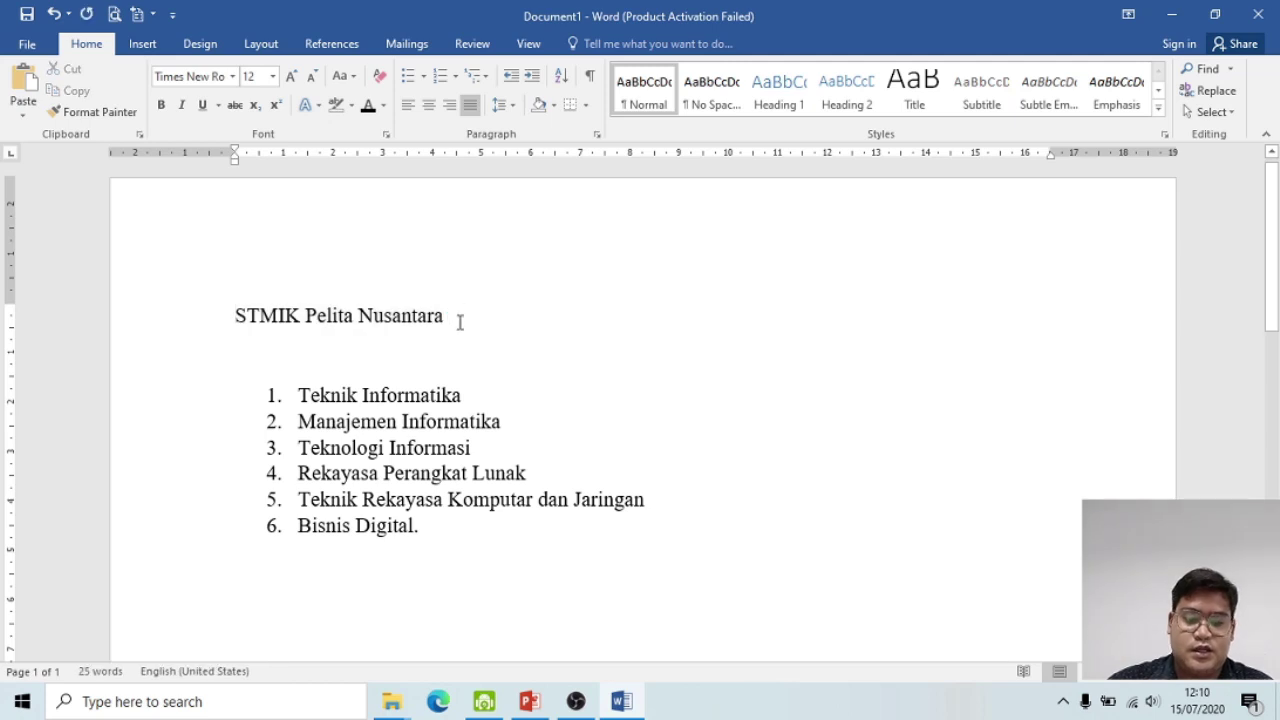
{"action": "key", "text": "ctrl+v"}
{"action": "key", "text": "ctrl"}
{"action": "left_click", "coordinate": [661, 317]}
{"action": "left_click", "coordinate": [661, 317]}
{"action": "key", "text": "ctrl+v"}
{"action": "left_click", "coordinate": [906, 320]}
{"action": "key", "text": "ctrl+v"}
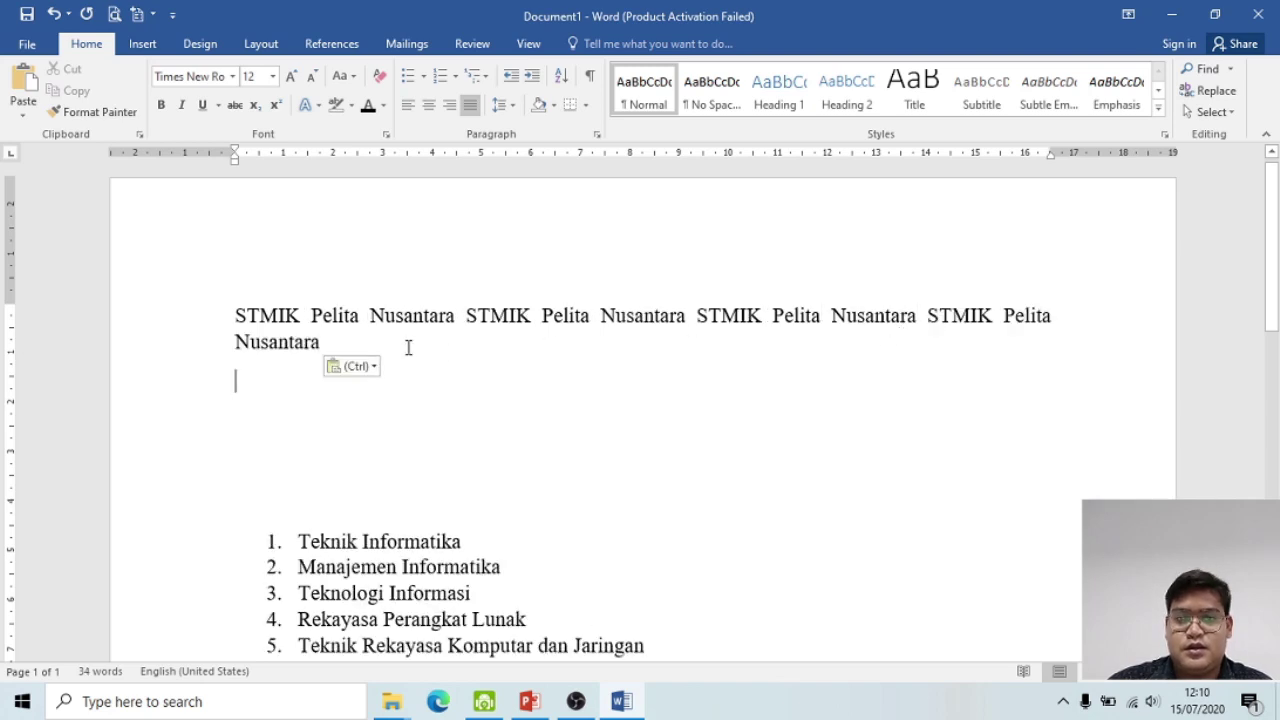
{"action": "key", "text": "ctrl+v"}
{"action": "left_click", "coordinate": [530, 343]}
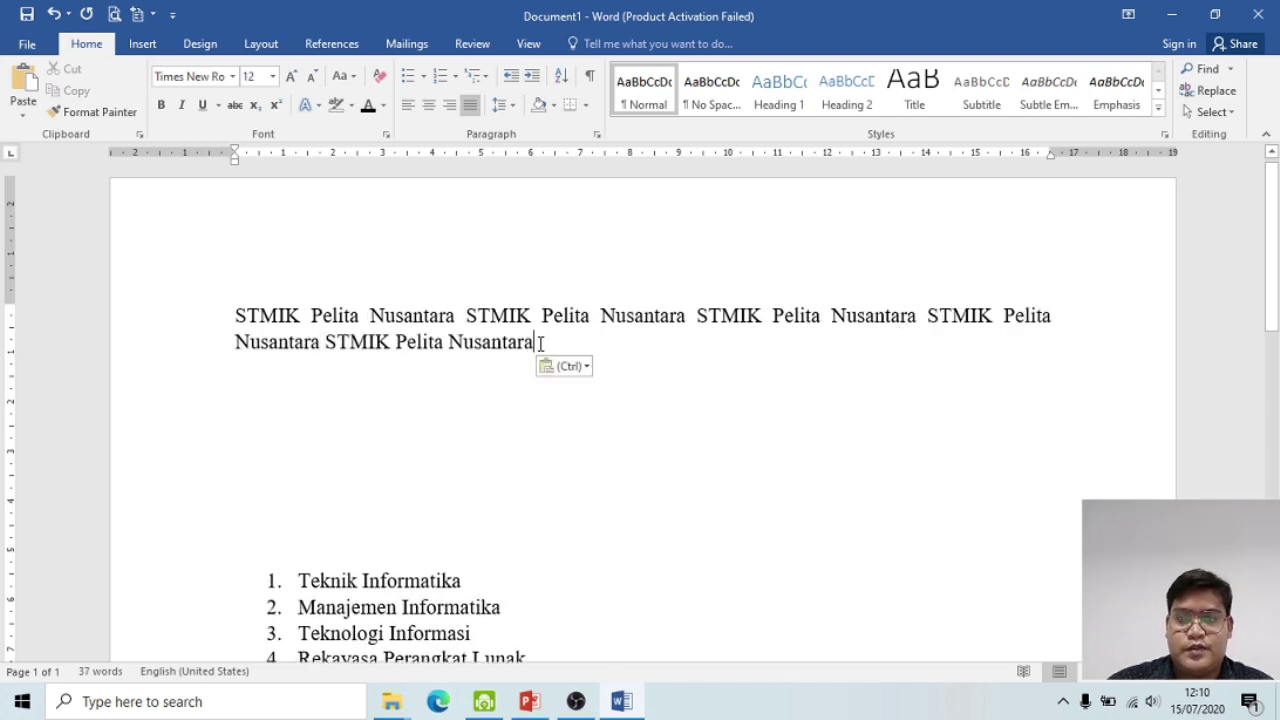
{"action": "key", "text": "ctrl+v"}
Step: Remove the extra blank line and paste more copies until the paragraph wraps to three lines
{"action": "left_click", "coordinate": [701, 415]}
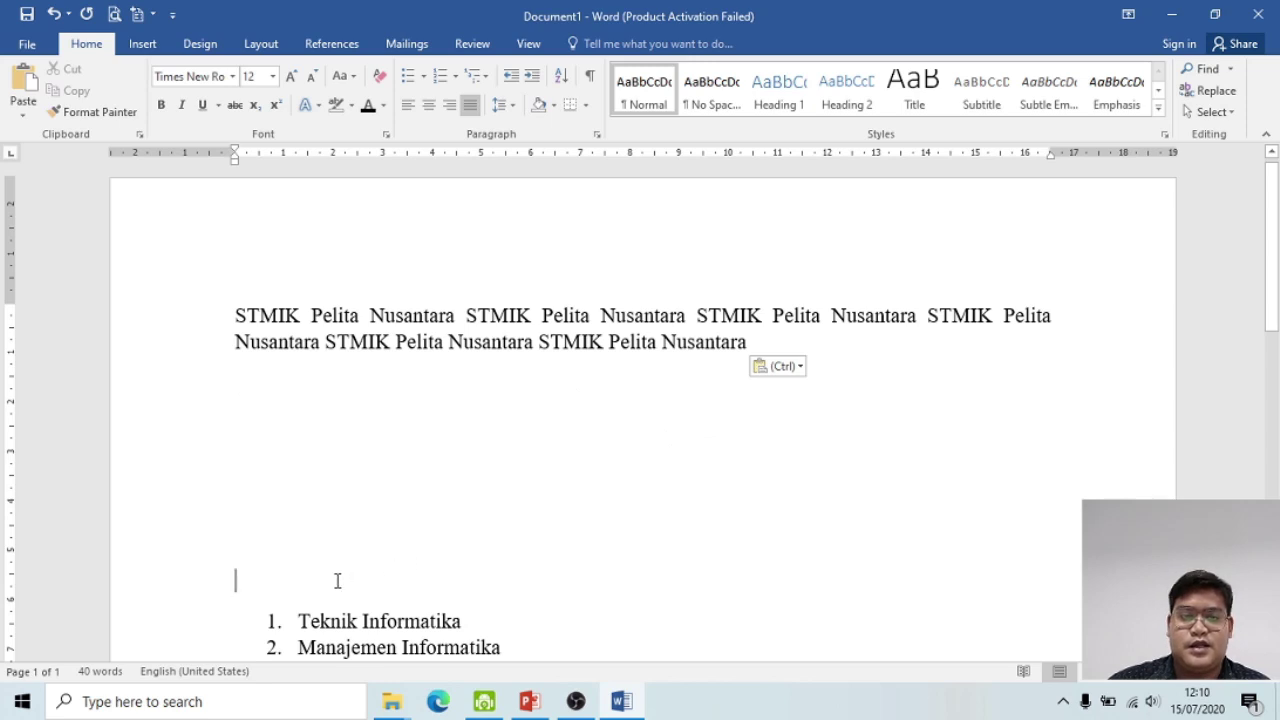
{"action": "key", "text": "BackSpace"}
{"action": "key", "text": "BackSpace"}
{"action": "key", "text": "BackSpace"}
{"action": "key", "text": "BackSpace"}
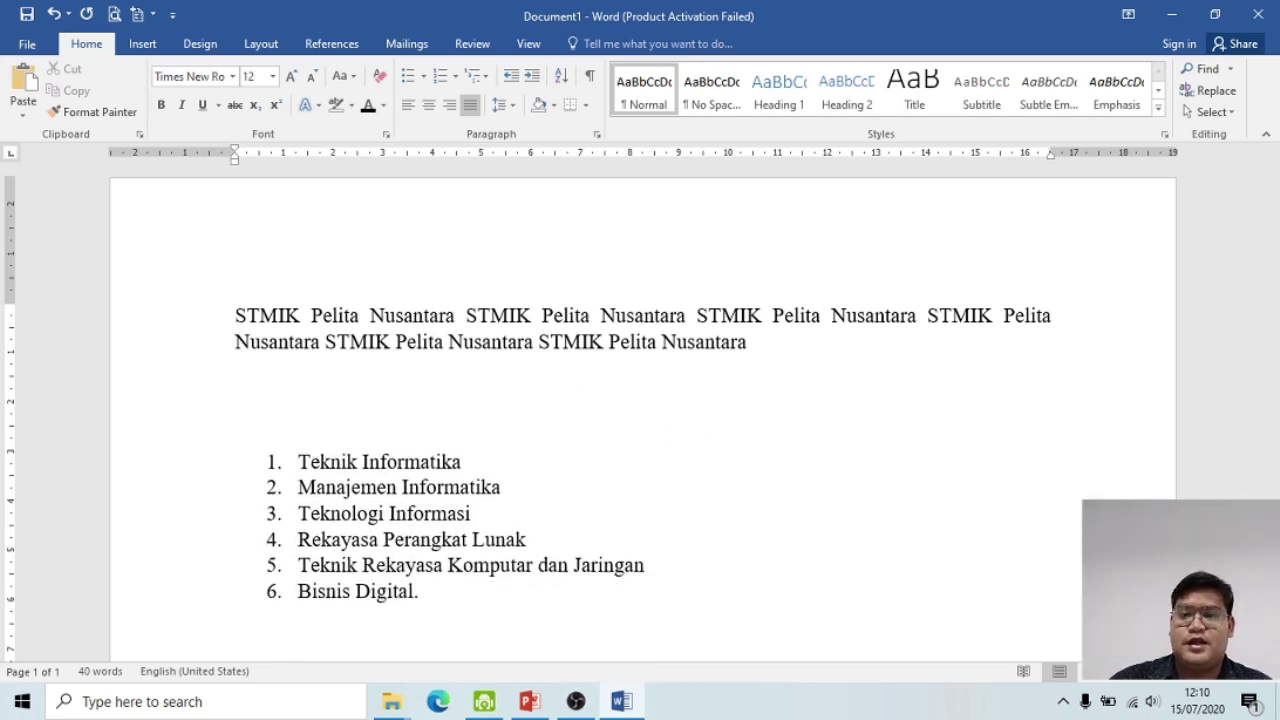
{"action": "left_click", "coordinate": [824, 345]}
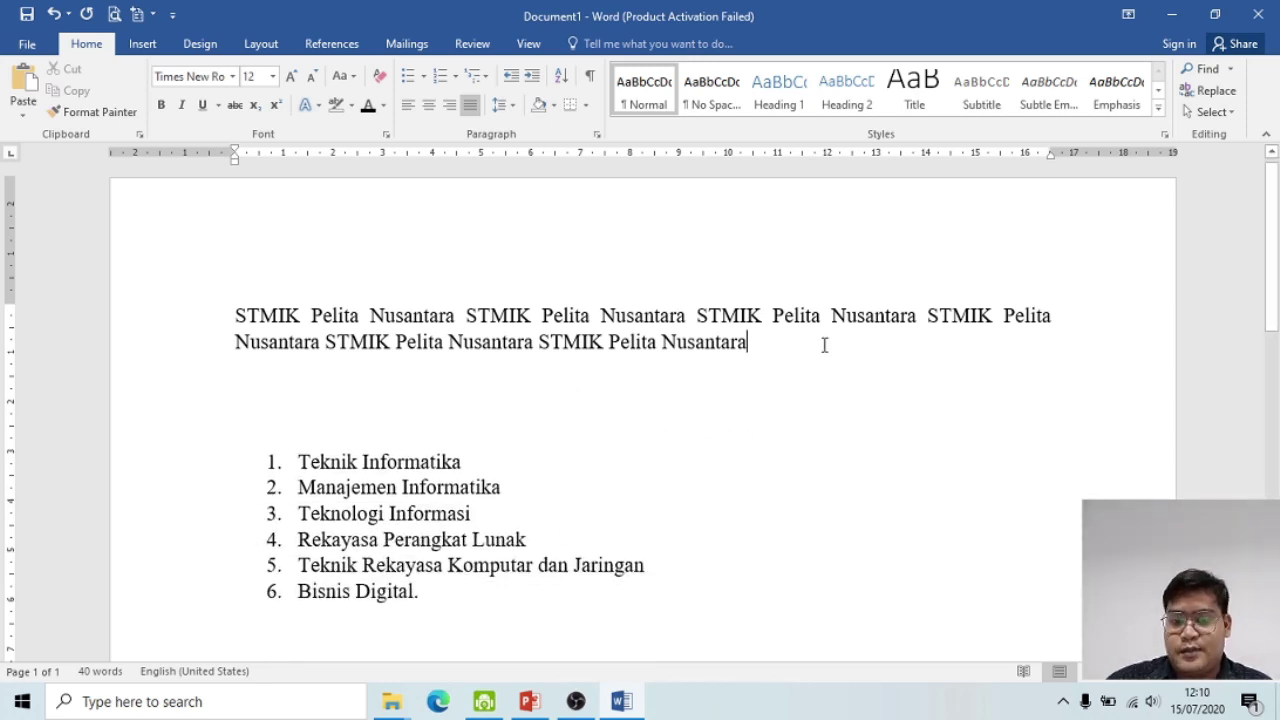
{"action": "key", "text": "ctrl+v"}
{"action": "left_click", "coordinate": [1012, 345]}
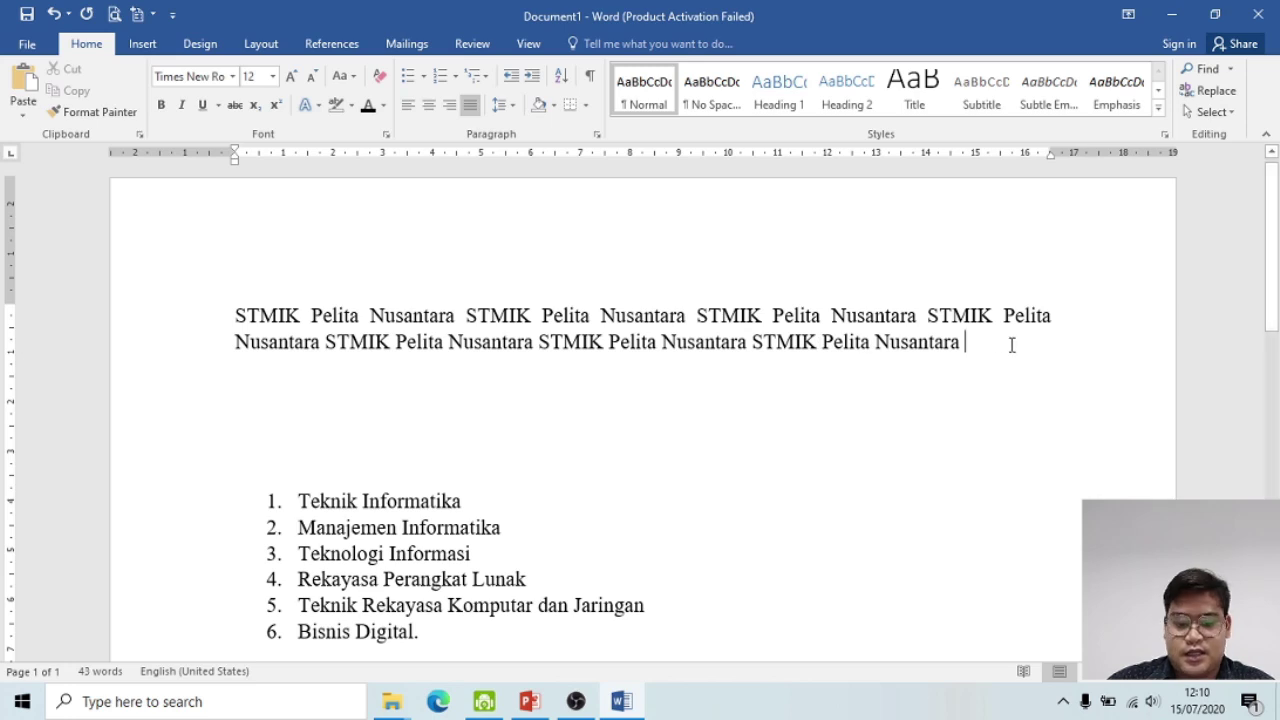
{"action": "key", "text": "ctrl+v"}
{"action": "left_click", "coordinate": [397, 370]}
{"action": "key", "text": "ctrl+v"}
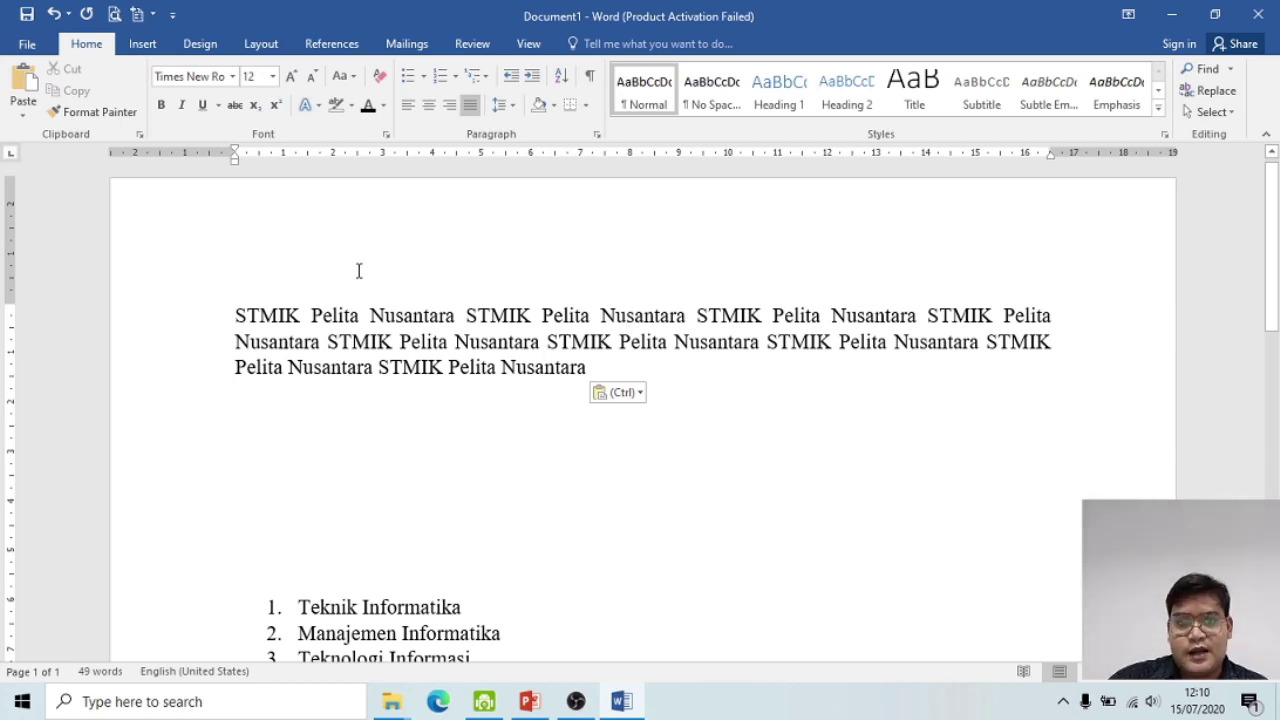
{"action": "left_click", "coordinate": [899, 395]}
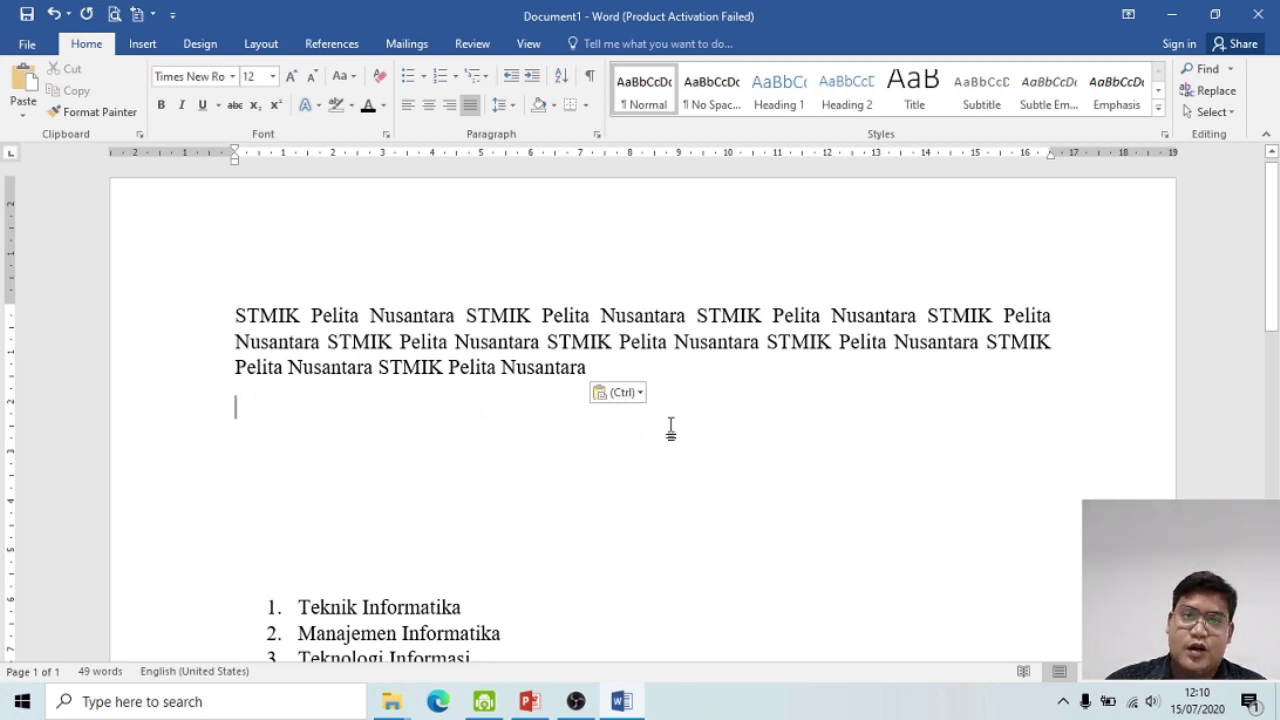
{"action": "left_click", "coordinate": [402, 110]}
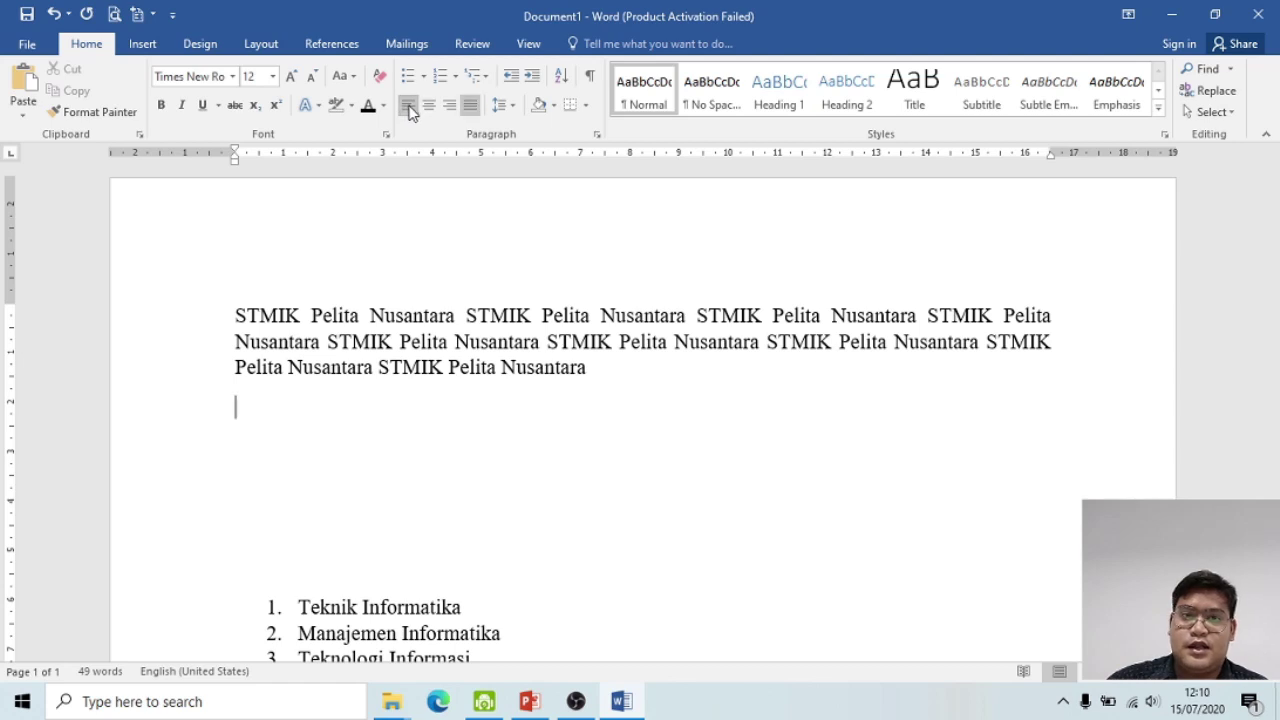
{"action": "left_click", "coordinate": [465, 315]}
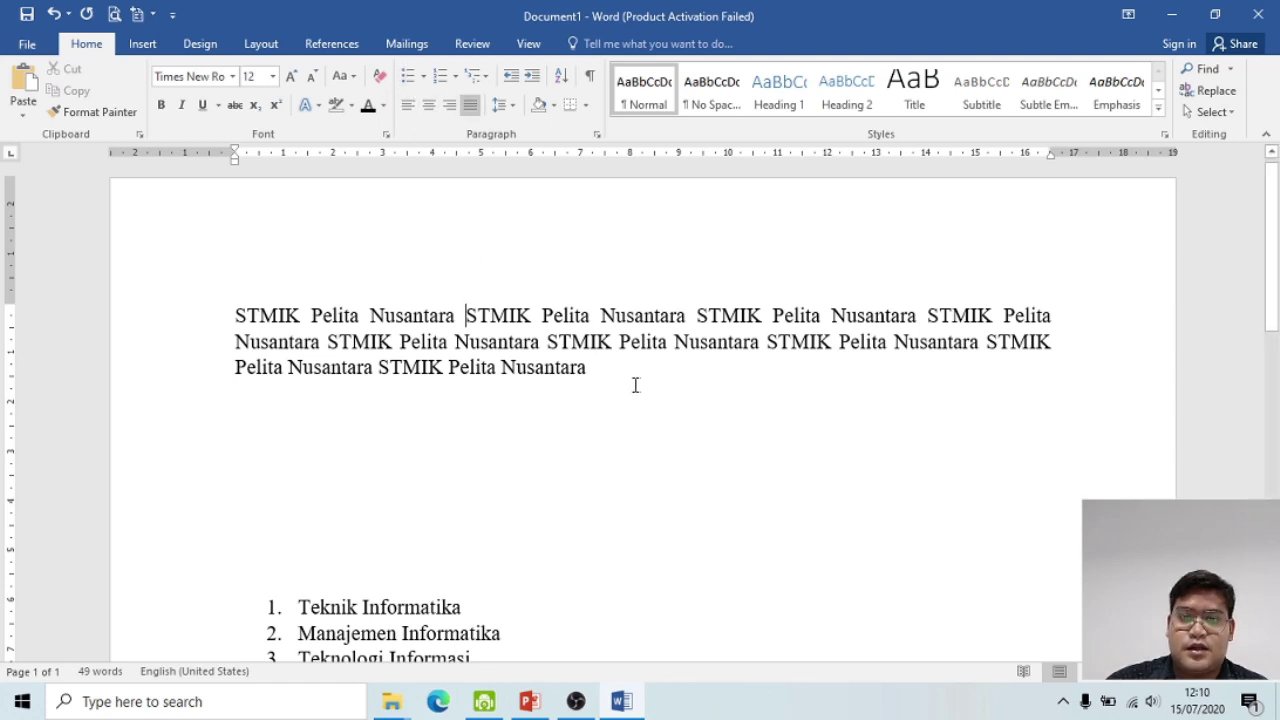
{"action": "left_click_drag", "start_coordinate": [635, 385], "coordinate": [235, 315]}
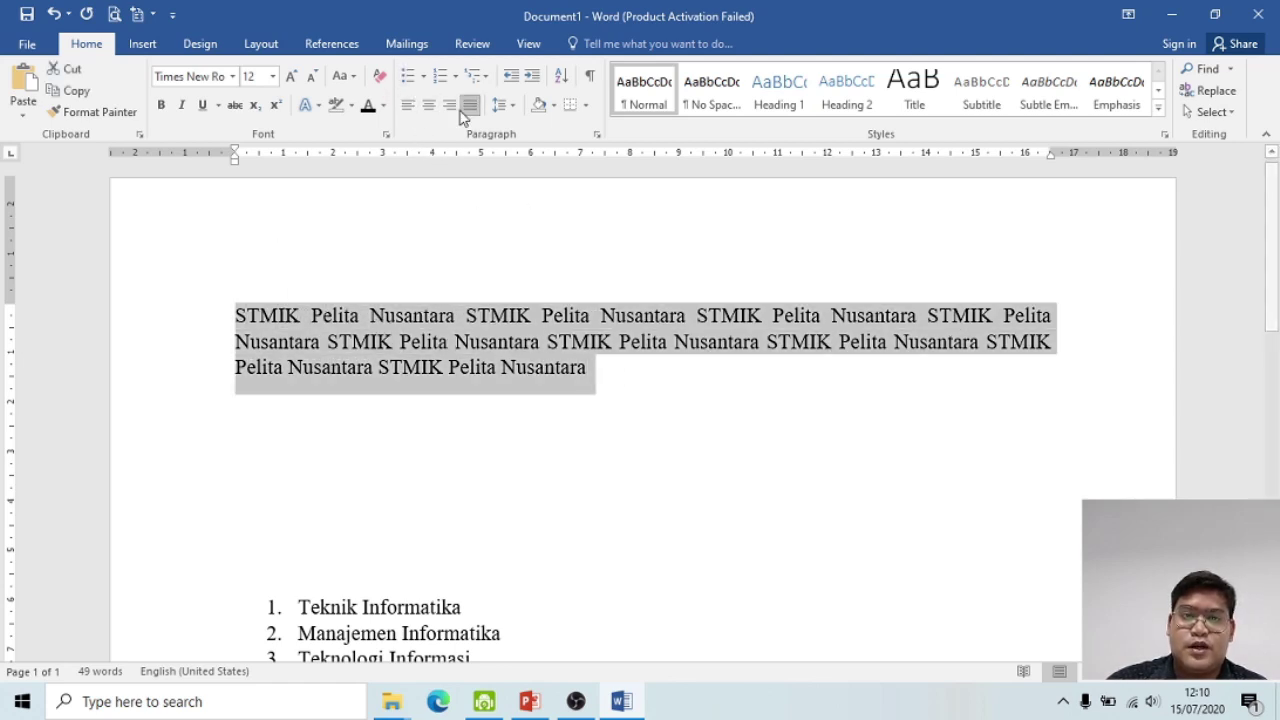
{"action": "left_click", "coordinate": [407, 105]}
{"action": "left_click", "coordinate": [760, 382]}
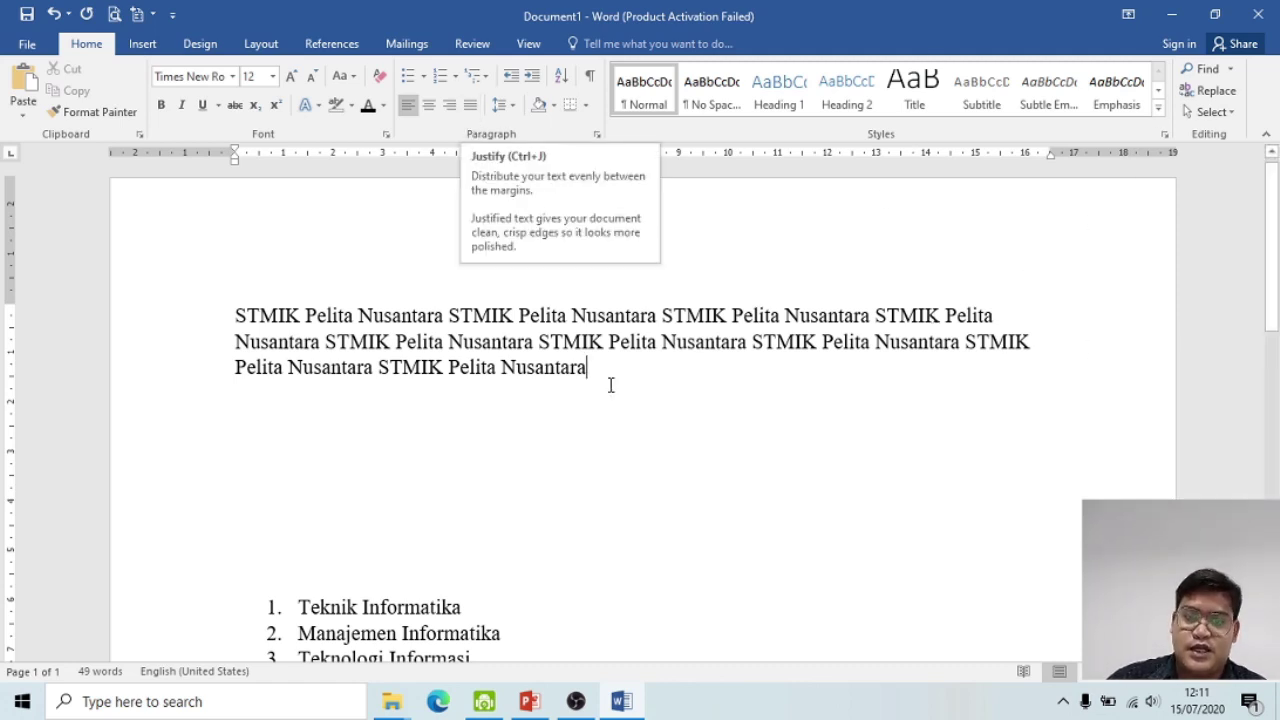
{"action": "left_click_drag", "start_coordinate": [590, 368], "coordinate": [273, 323]}
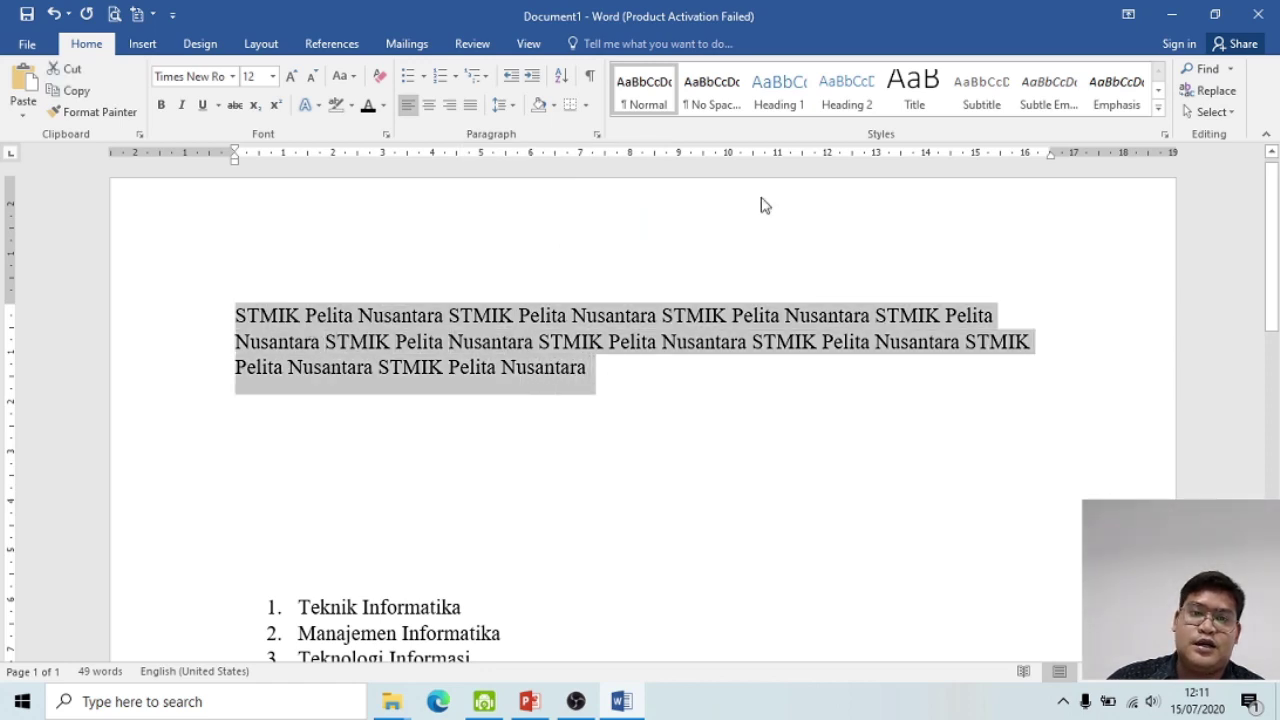
{"action": "left_click", "coordinate": [472, 108]}
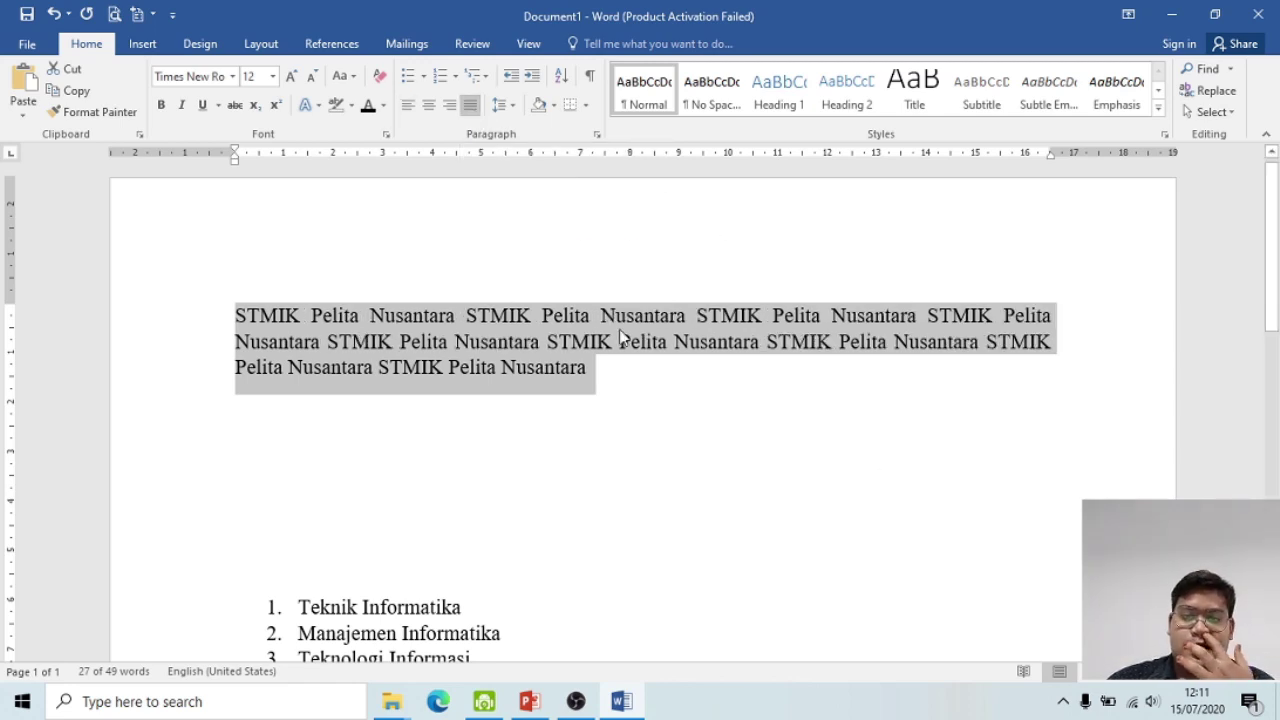
{"action": "key", "text": "Right"}
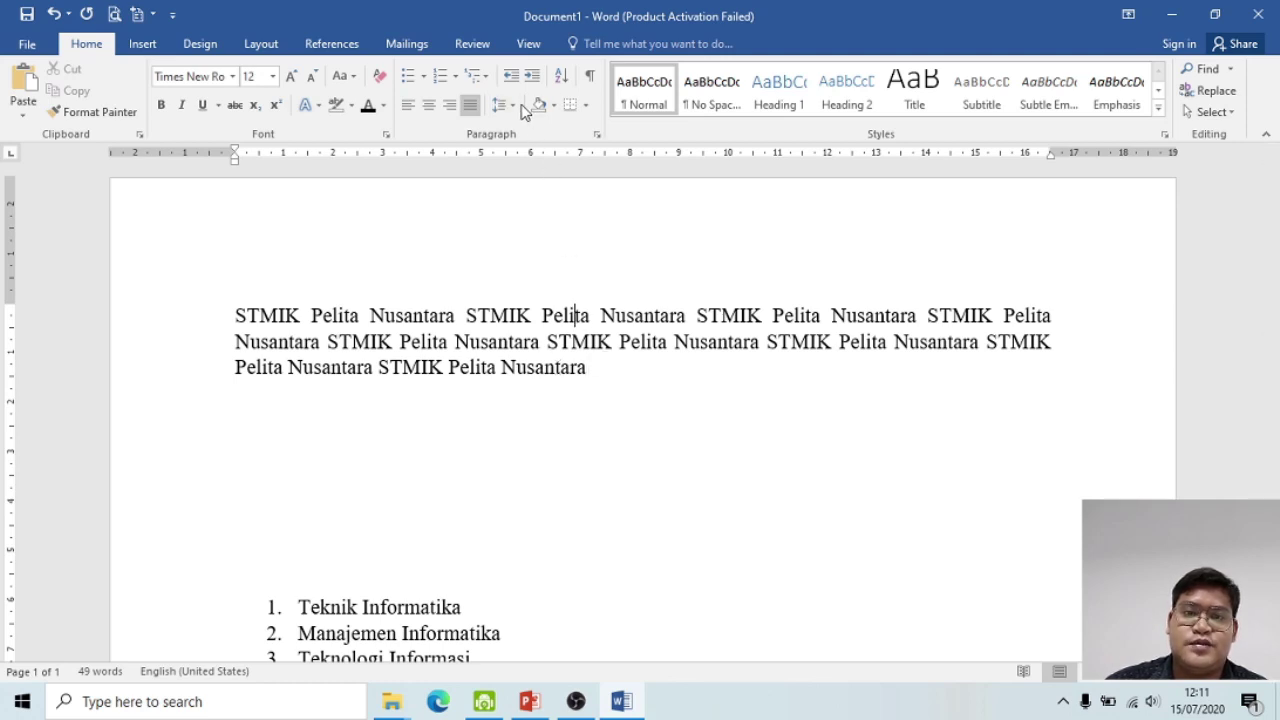
{"action": "mouse_move", "coordinate": [600, 377]}
{"action": "left_mouse_down"}
{"action": "mouse_move", "coordinate": [518, 346]}
{"action": "mouse_move", "coordinate": [236, 316]}
{"action": "left_mouse_up"}
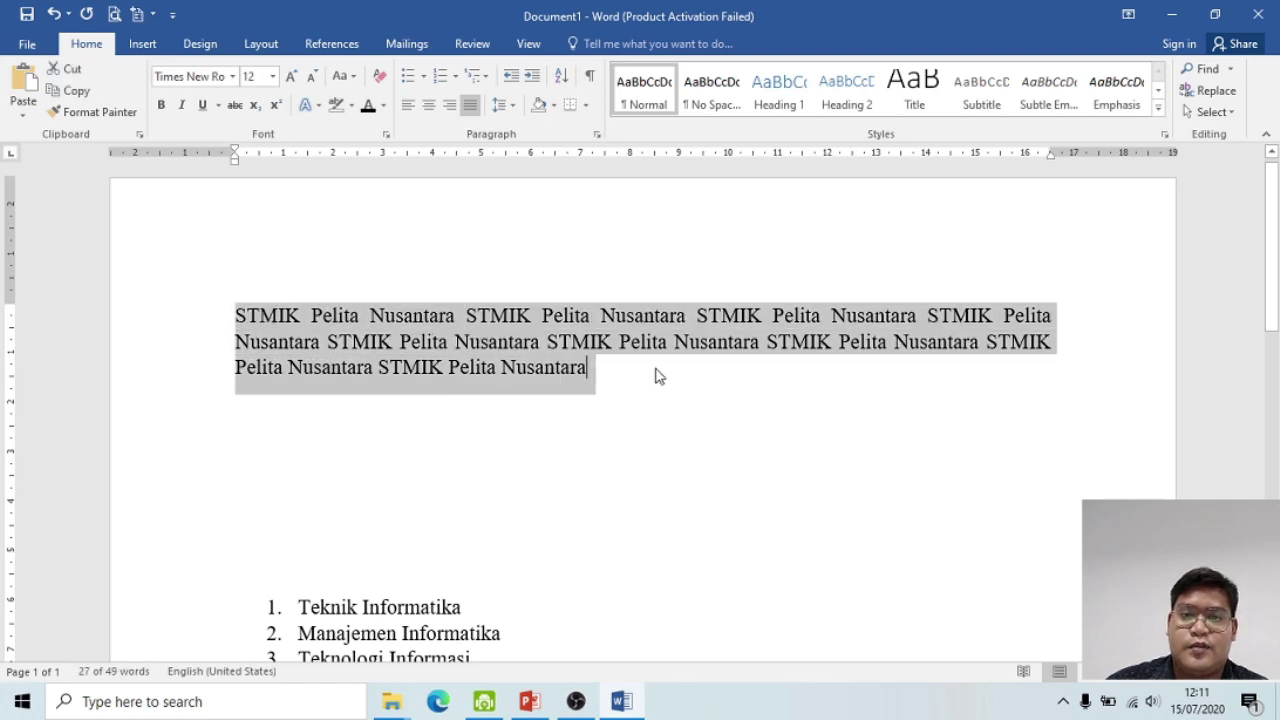
{"action": "left_click", "coordinate": [616, 363]}
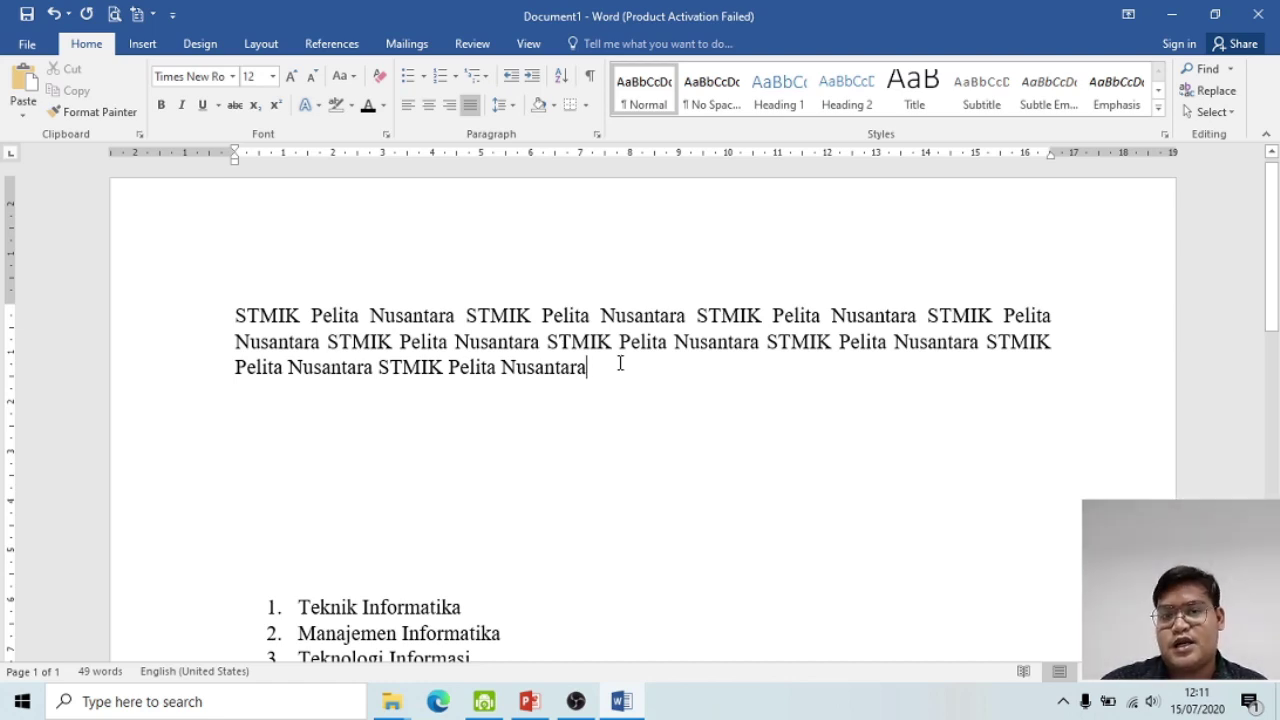
{"action": "left_click_drag", "start_coordinate": [597, 363], "coordinate": [258, 316]}
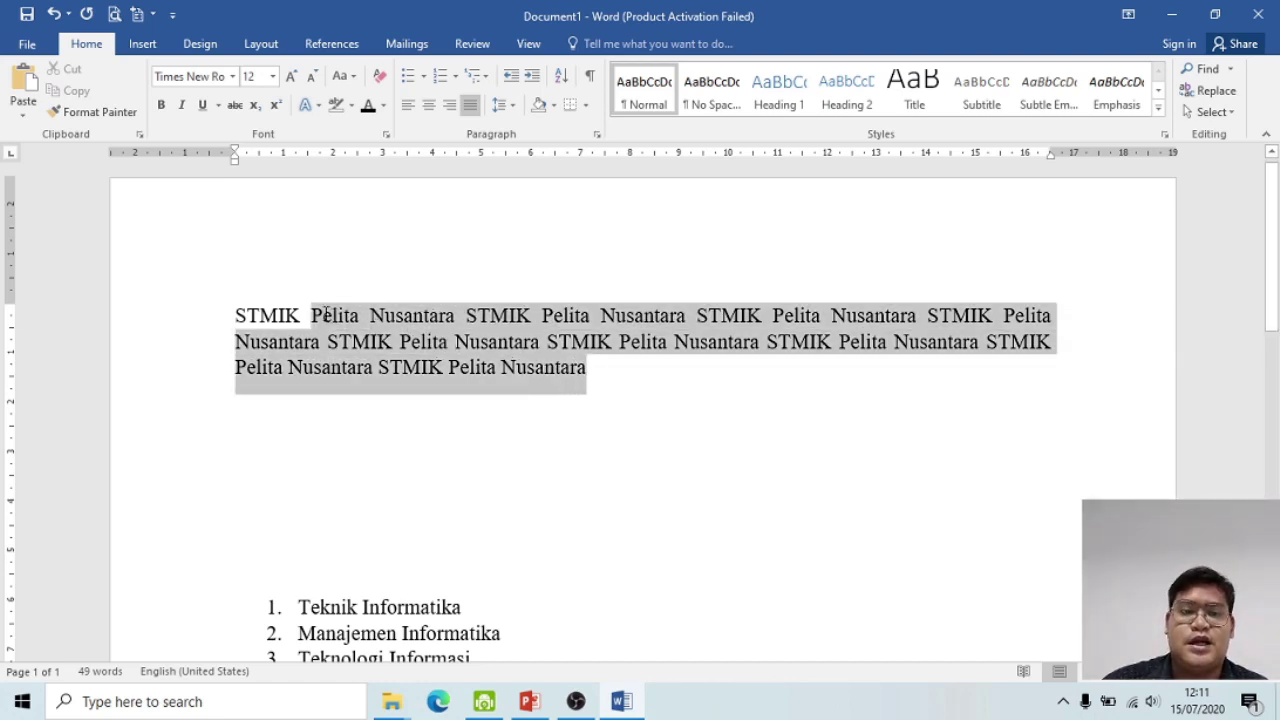
Step: Try 2.0 double line spacing on the STMIK Pelita Nusantara paragraph
{"action": "left_click", "coordinate": [510, 106]}
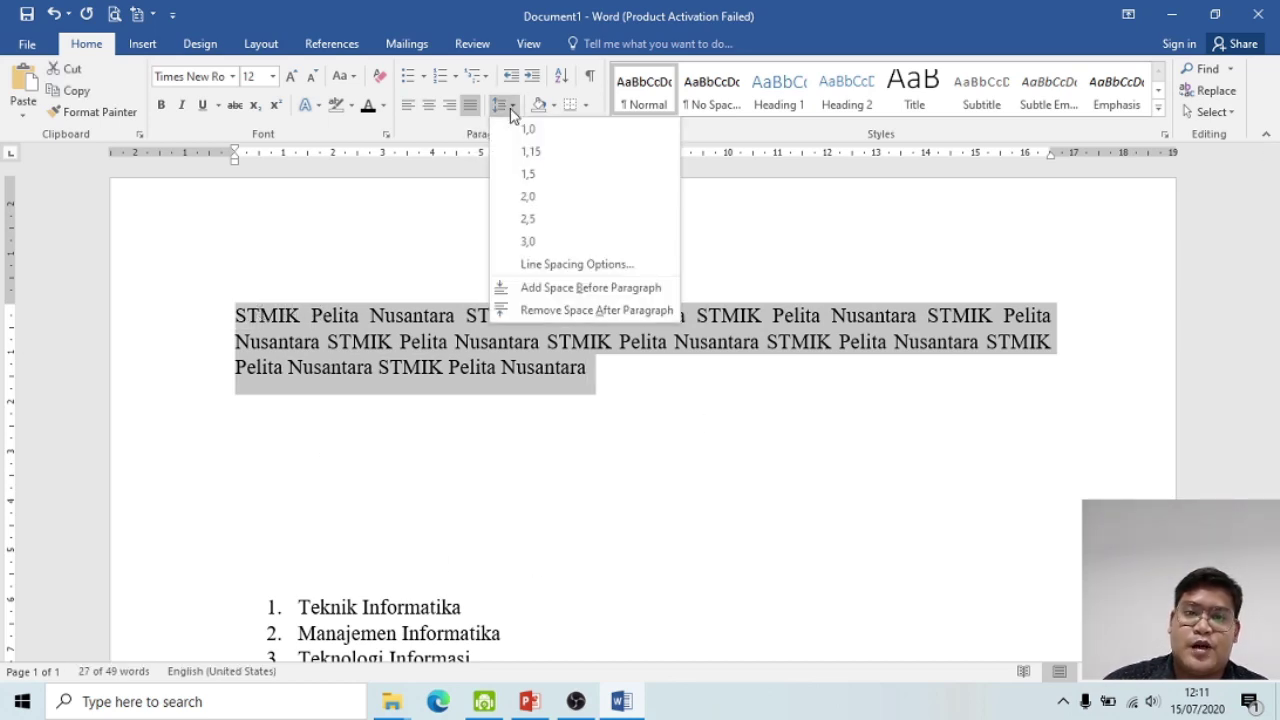
{"action": "left_click", "coordinate": [543, 204]}
{"action": "scroll", "coordinate": [543, 359], "scroll_direction": "down", "scroll_amount": 1}
{"action": "scroll", "coordinate": [543, 359], "scroll_direction": "up", "scroll_amount": 1}
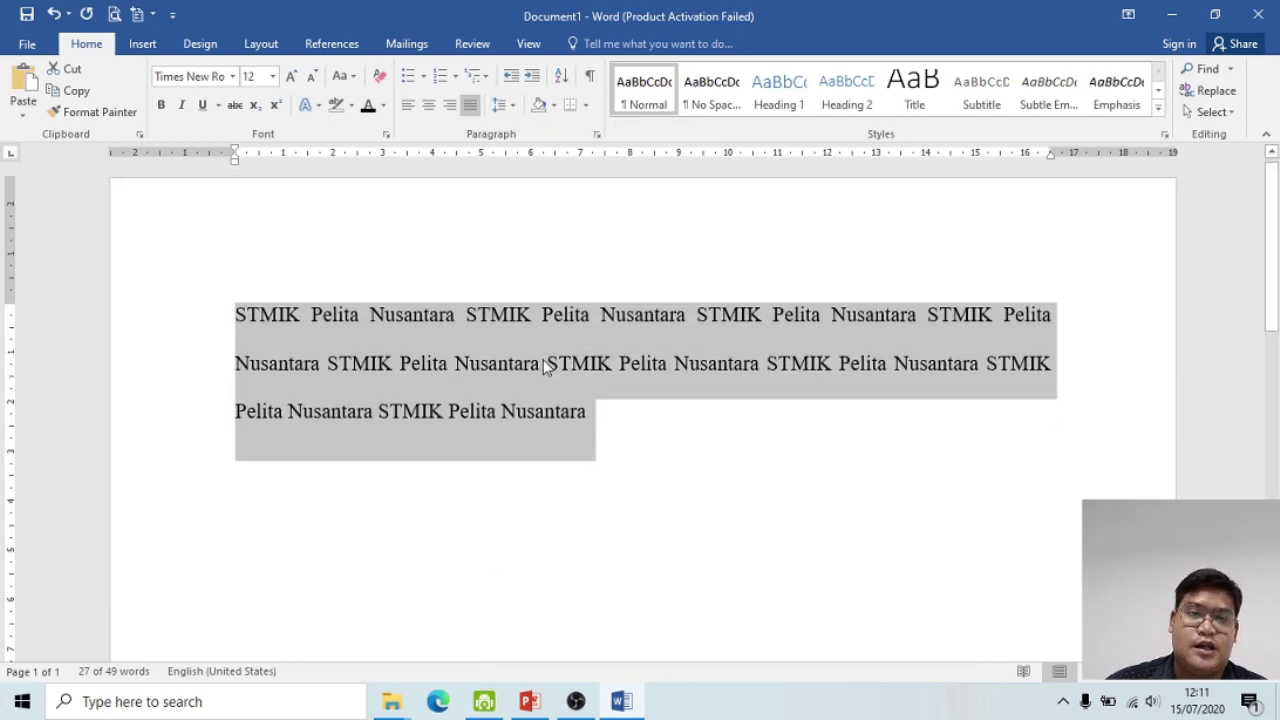
Step: Reselect the whole paragraph and set its line spacing to 1.5
{"action": "left_click", "coordinate": [560, 388]}
{"action": "left_click_drag", "start_coordinate": [590, 416], "coordinate": [237, 314]}
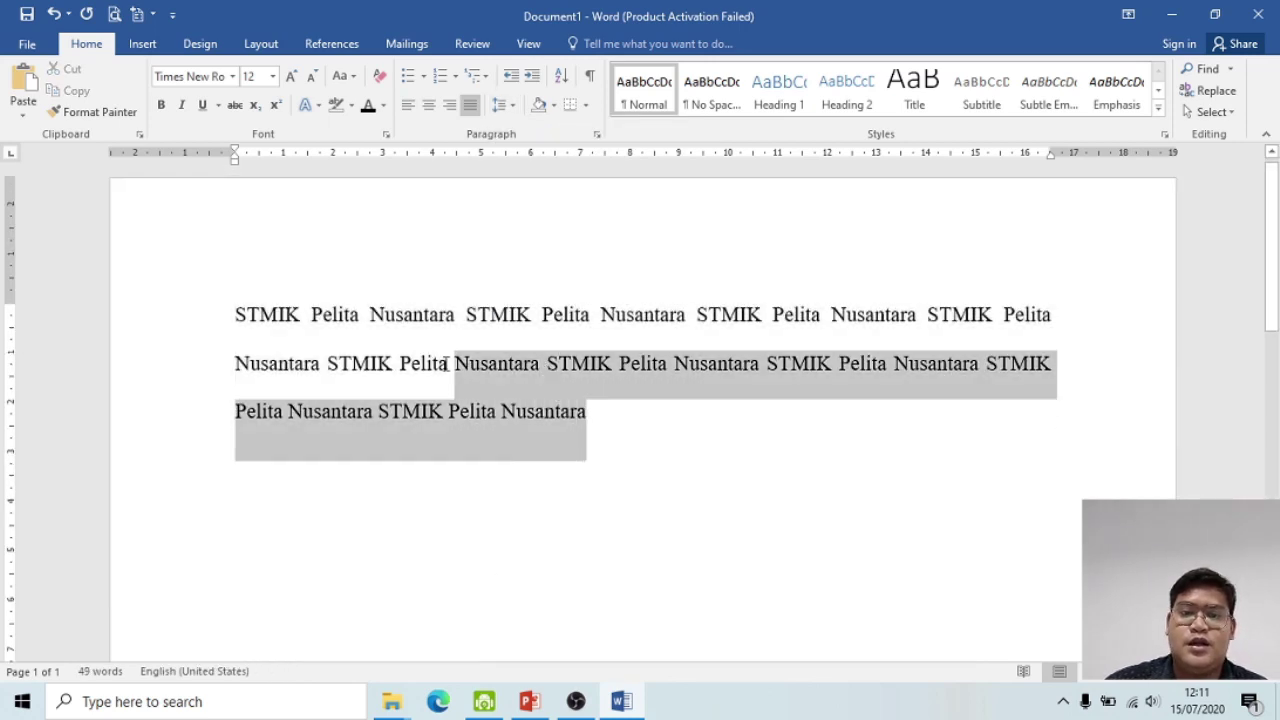
{"action": "left_click", "coordinate": [497, 105]}
{"action": "left_click", "coordinate": [534, 171]}
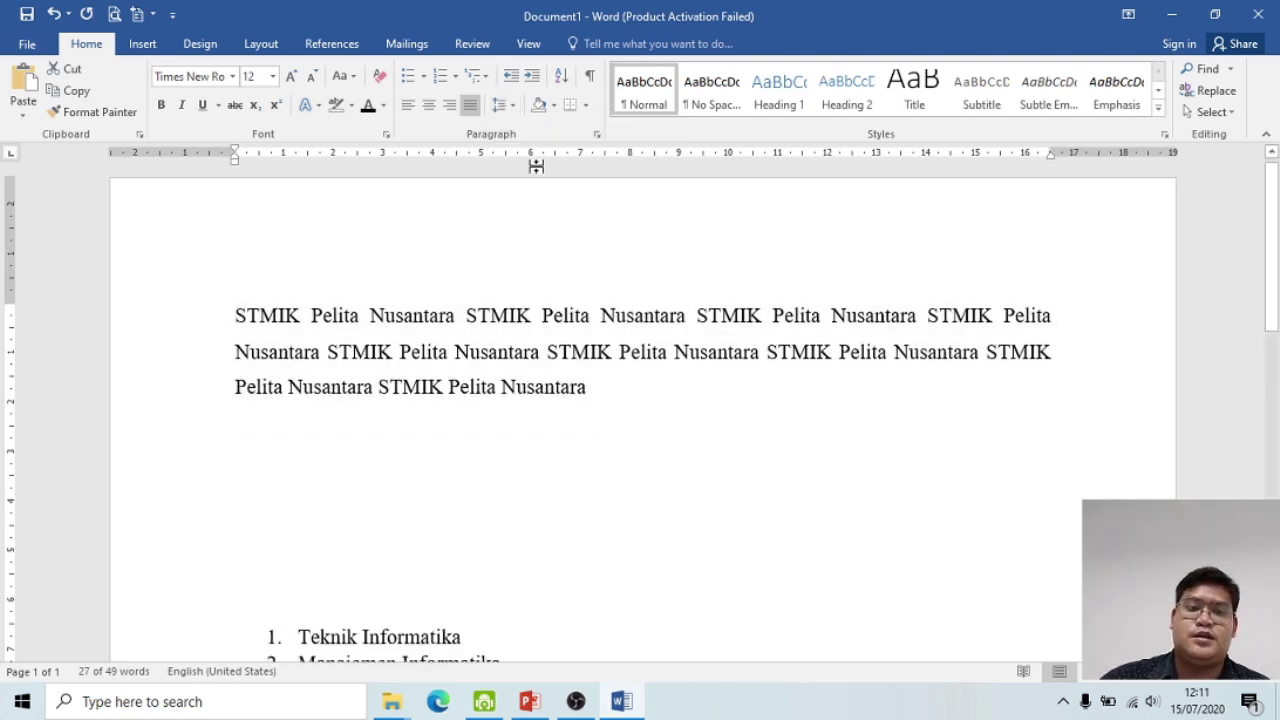
Step: Reselect the STMIK paragraph and bring up the Shading colour palette
{"action": "left_click", "coordinate": [571, 316]}
{"action": "scroll", "coordinate": [560, 297], "scroll_direction": "down", "scroll_amount": 1}
{"action": "scroll", "coordinate": [555, 297], "scroll_direction": "up", "scroll_amount": 2}
{"action": "left_click", "coordinate": [614, 390]}
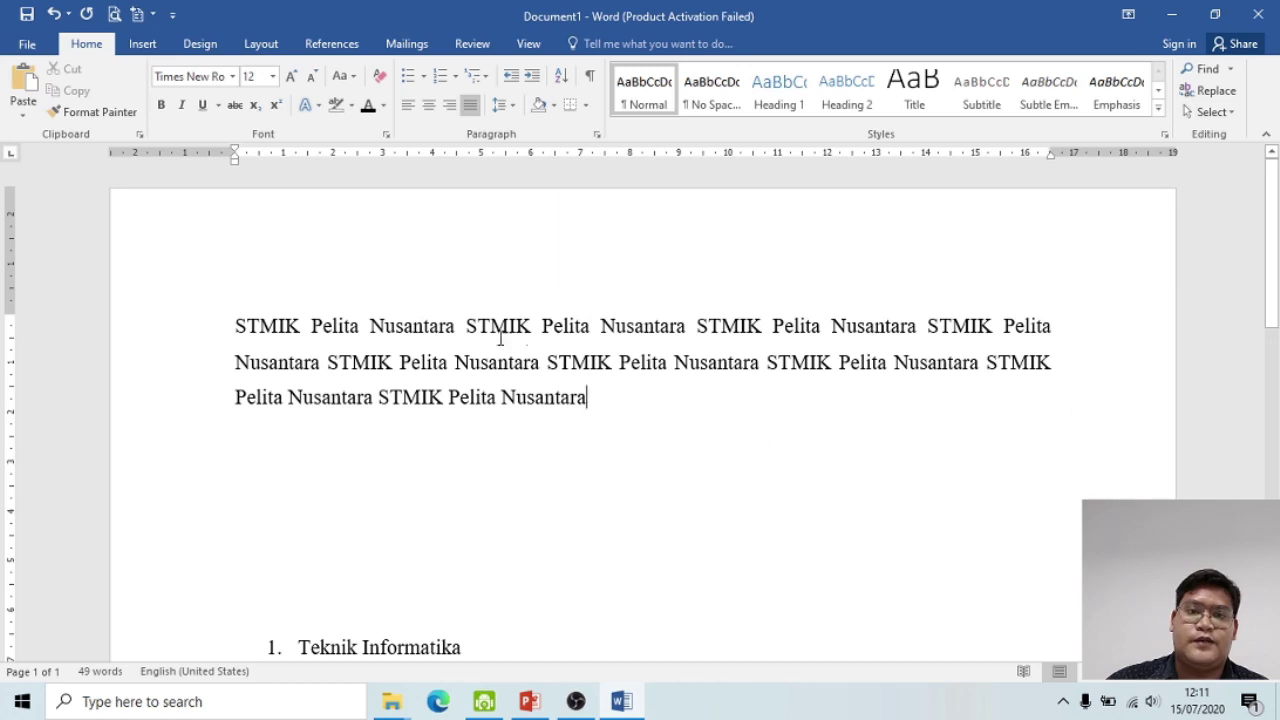
{"action": "left_click_drag", "start_coordinate": [588, 410], "coordinate": [238, 322]}
{"action": "left_click", "coordinate": [556, 108]}
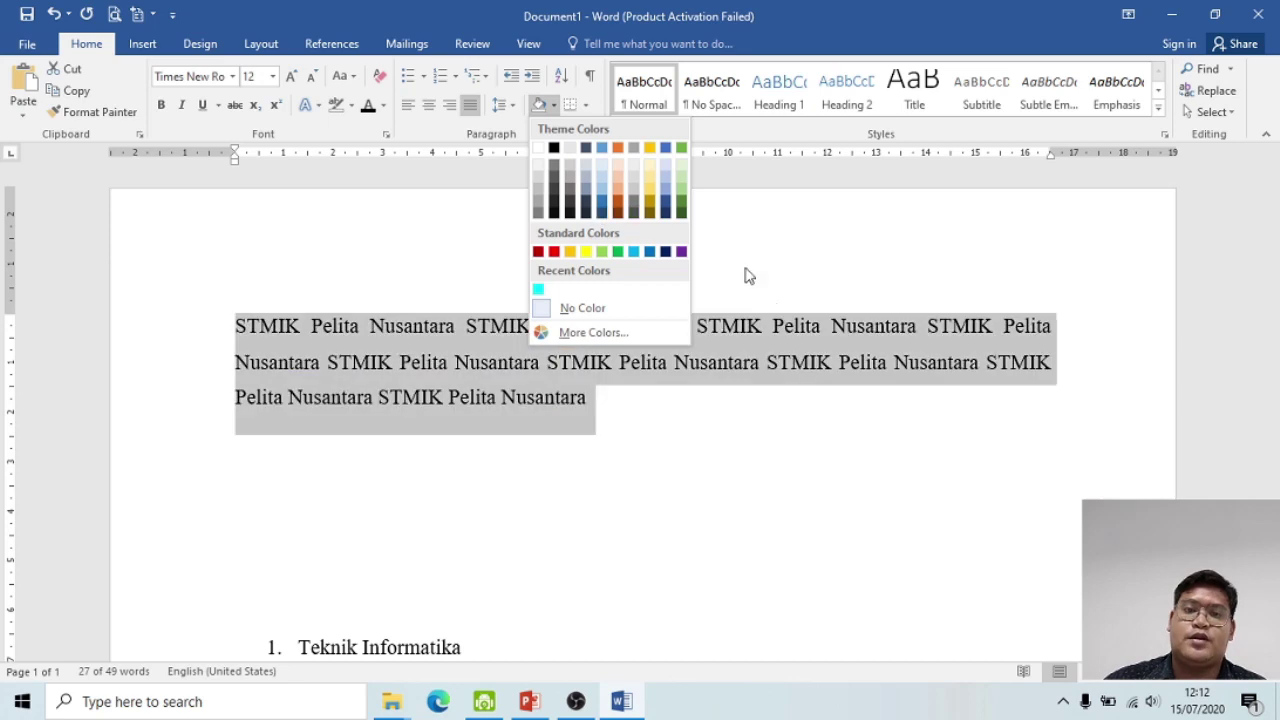
Step: Dismiss the Shading palette unchanged, reselect the paragraph and show the Borders dropdown
{"action": "left_click", "coordinate": [760, 460]}
{"action": "left_click", "coordinate": [688, 423]}
{"action": "left_click", "coordinate": [532, 326]}
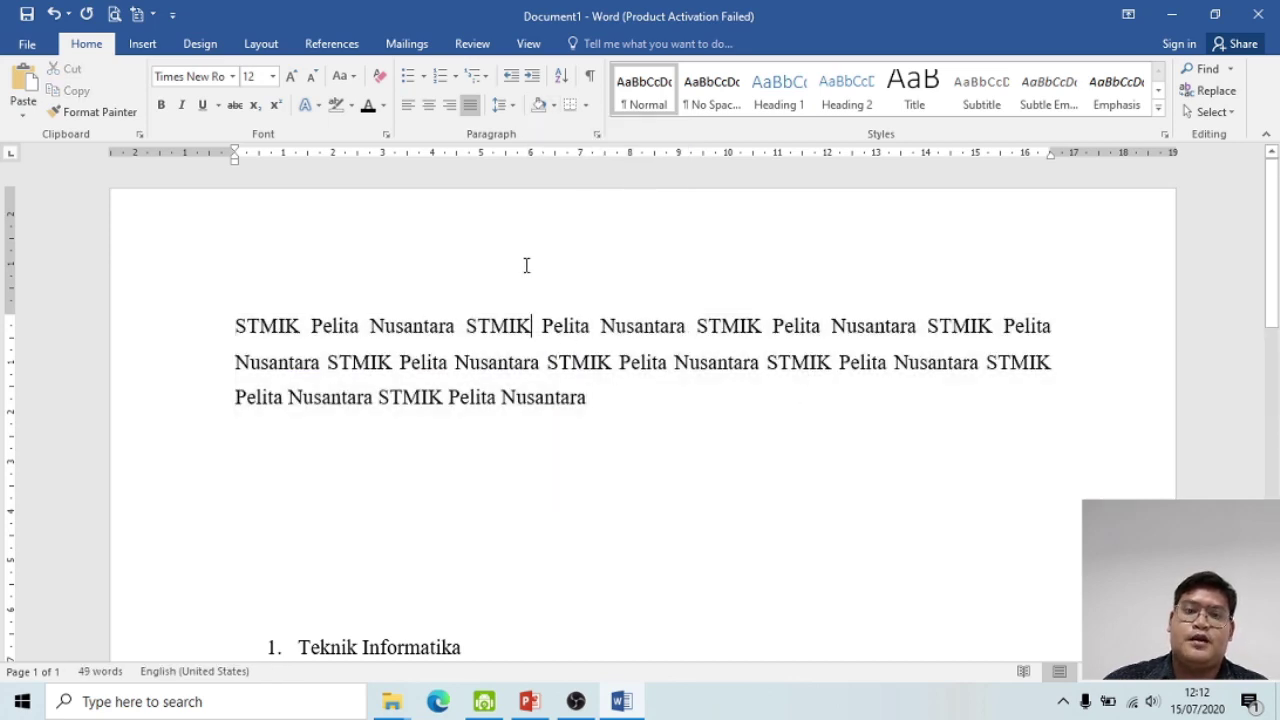
{"action": "left_click_drag", "start_coordinate": [593, 380], "coordinate": [299, 340]}
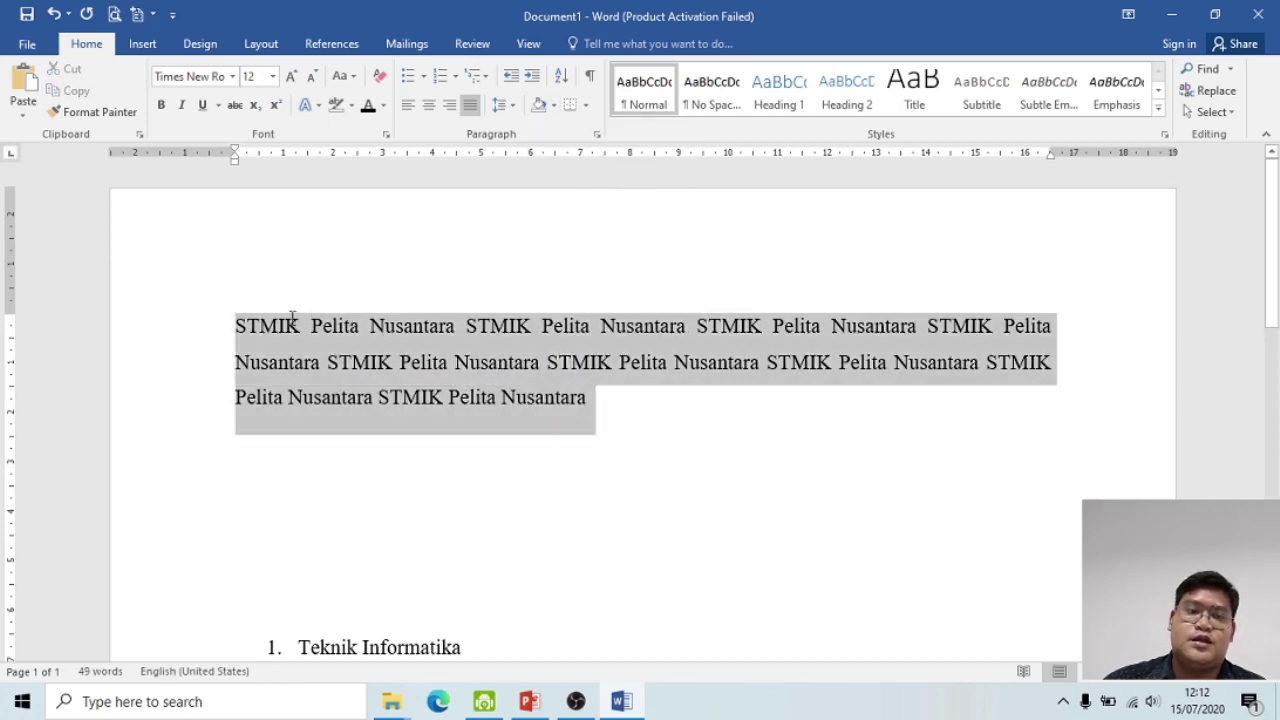
{"action": "left_click", "coordinate": [586, 105]}
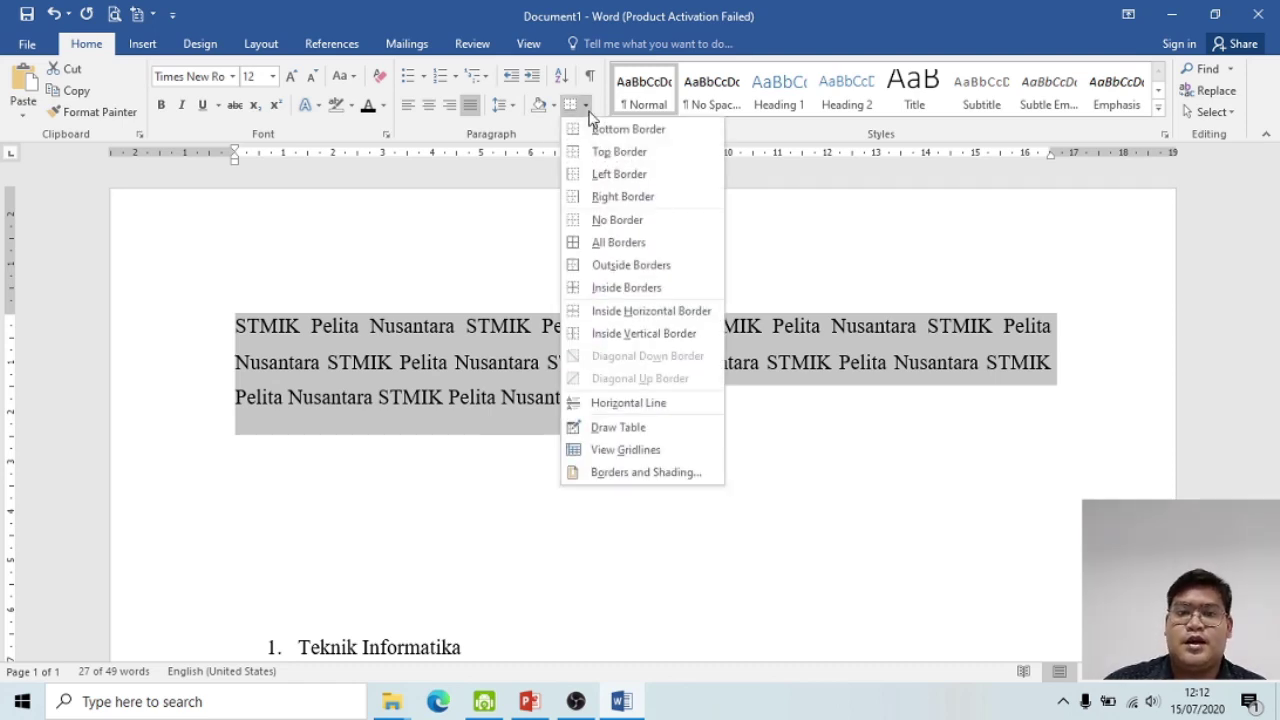
Step: Add bottom, top, left and right borders, boxing the STMIK paragraph
{"action": "left_click", "coordinate": [600, 129]}
{"action": "left_click", "coordinate": [585, 106]}
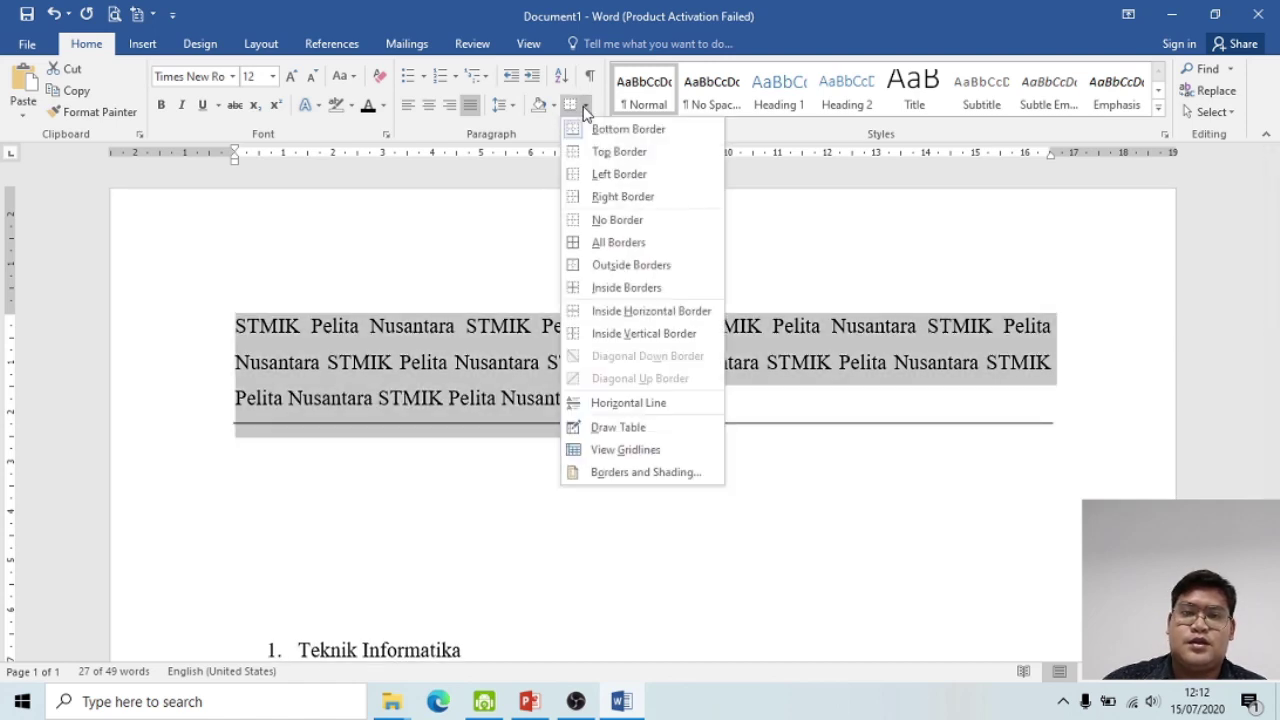
{"action": "left_click", "coordinate": [585, 155]}
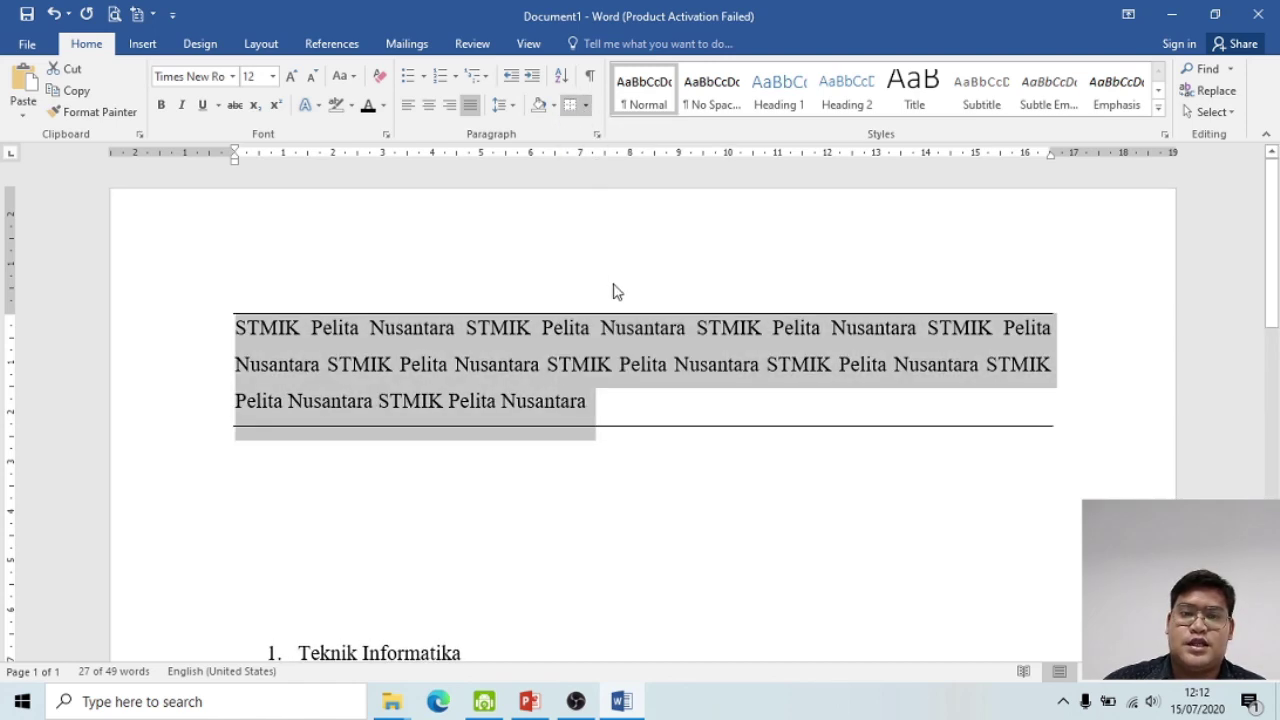
{"action": "left_click", "coordinate": [587, 110]}
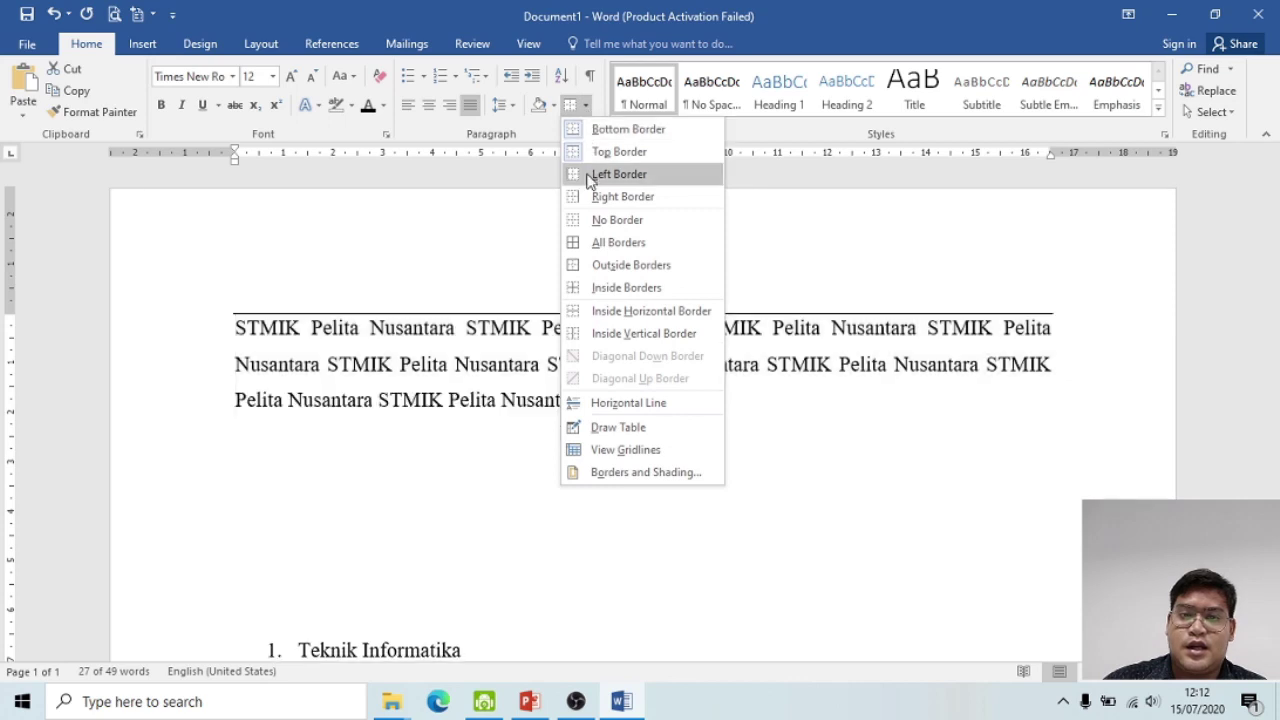
{"action": "left_click", "coordinate": [591, 174]}
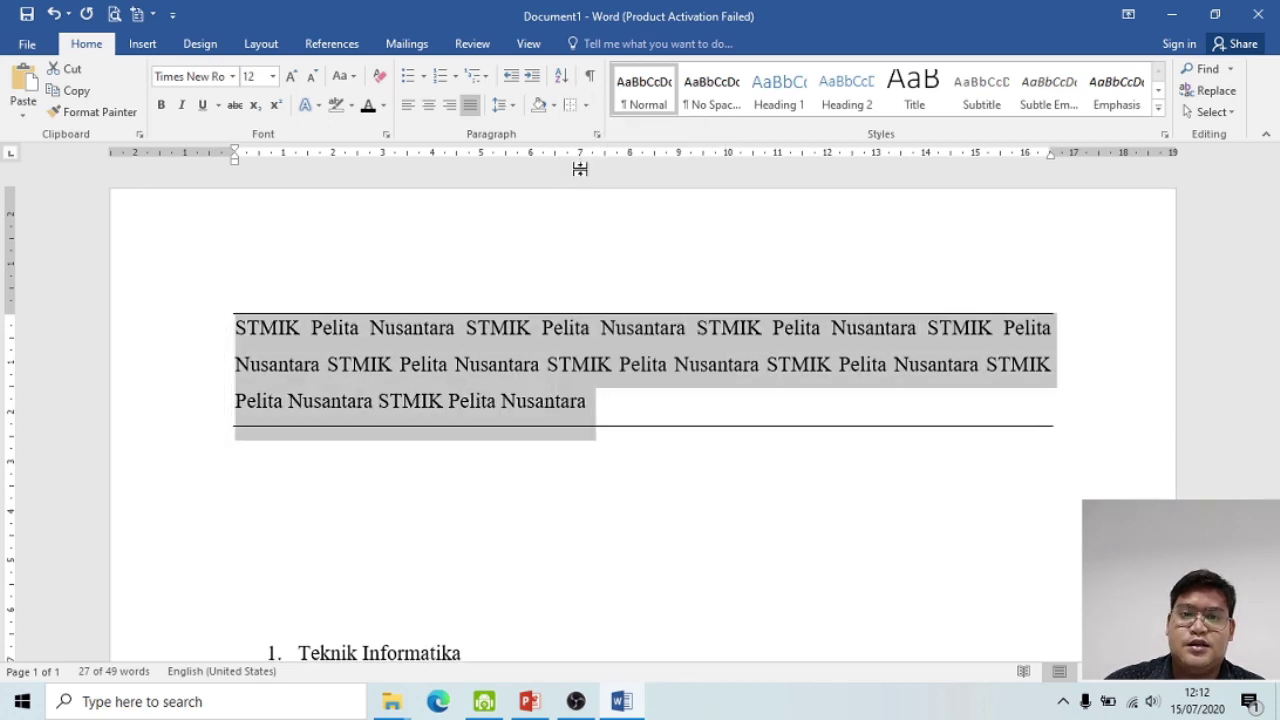
{"action": "left_click", "coordinate": [585, 107]}
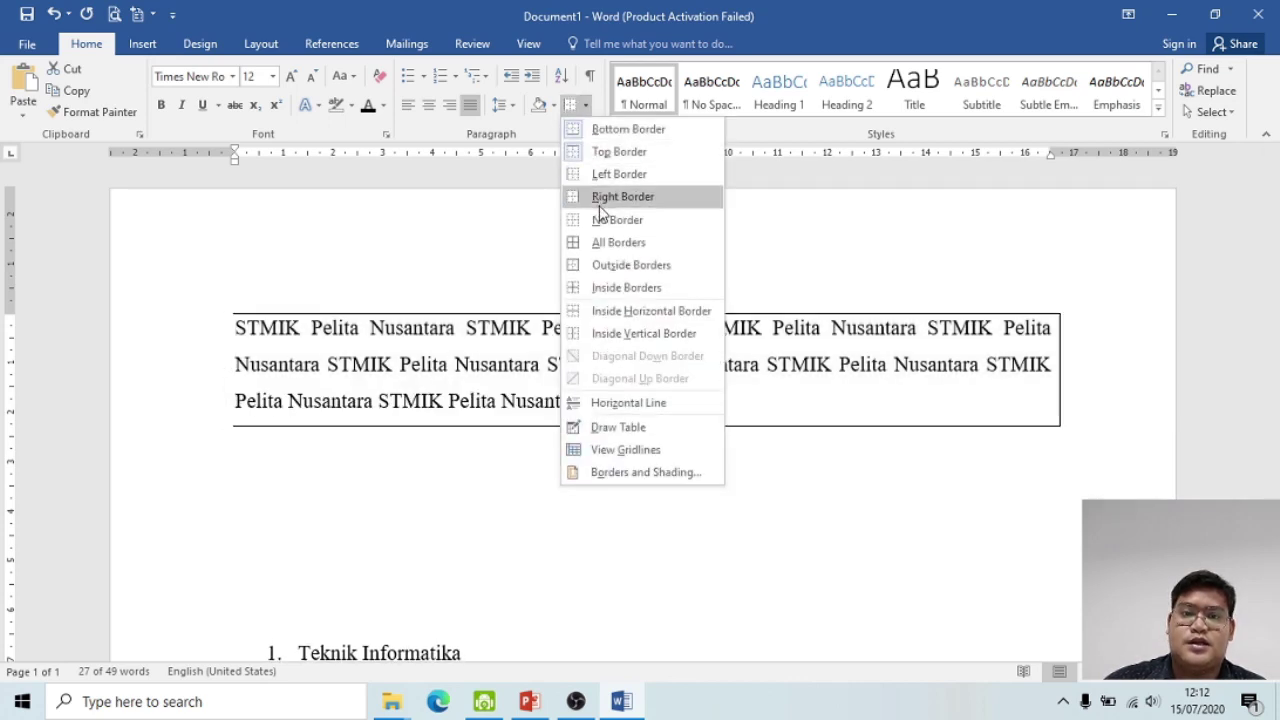
{"action": "left_click", "coordinate": [605, 197]}
Step: Remove all the paragraph's borders with No Border
{"action": "left_click", "coordinate": [630, 382]}
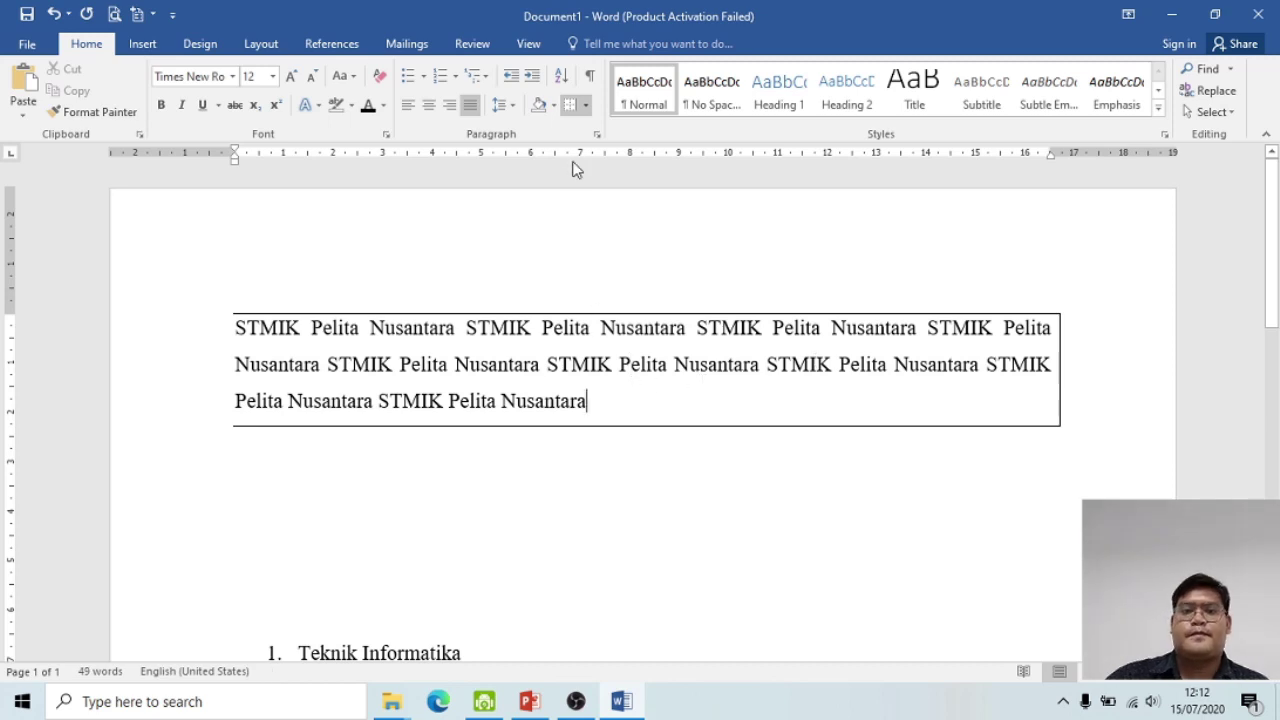
{"action": "left_click", "coordinate": [585, 105]}
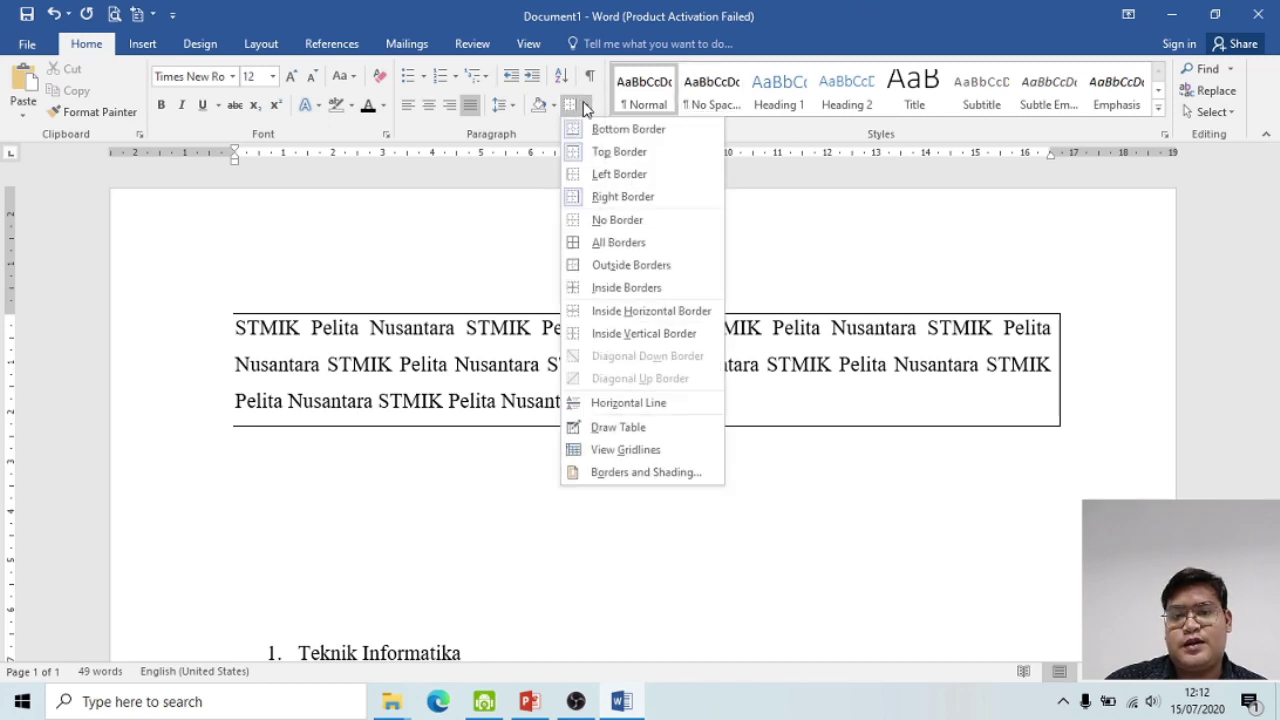
{"action": "left_click", "coordinate": [665, 219]}
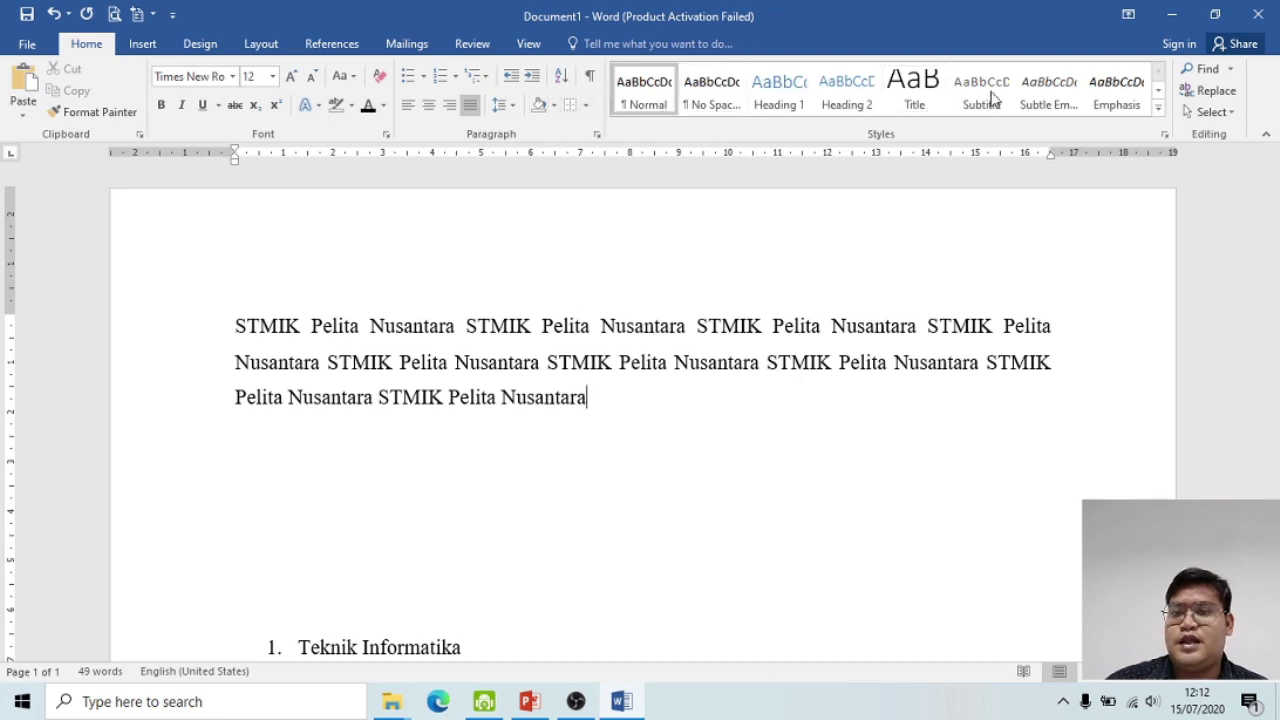
{"action": "left_click", "coordinate": [779, 90]}
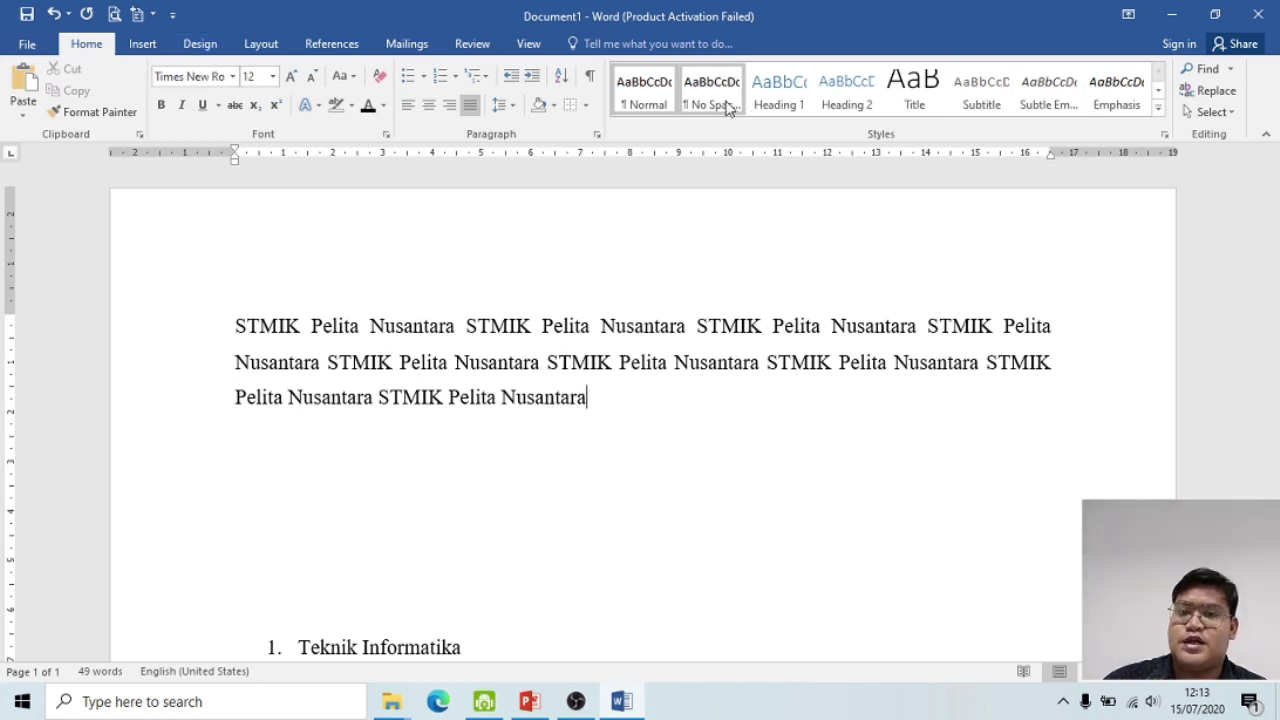
{"action": "mouse_move", "coordinate": [1270, 400]}
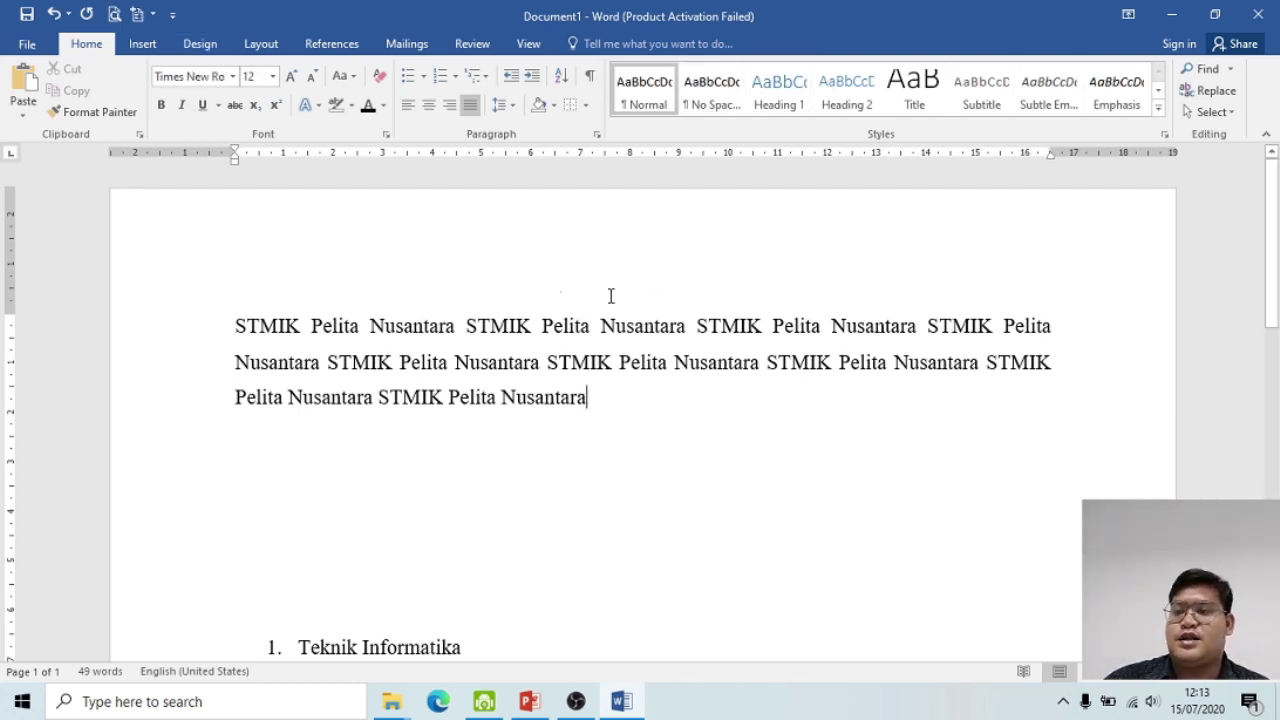
{"action": "scroll", "coordinate": [694, 441], "scroll_direction": "down", "scroll_amount": 1}
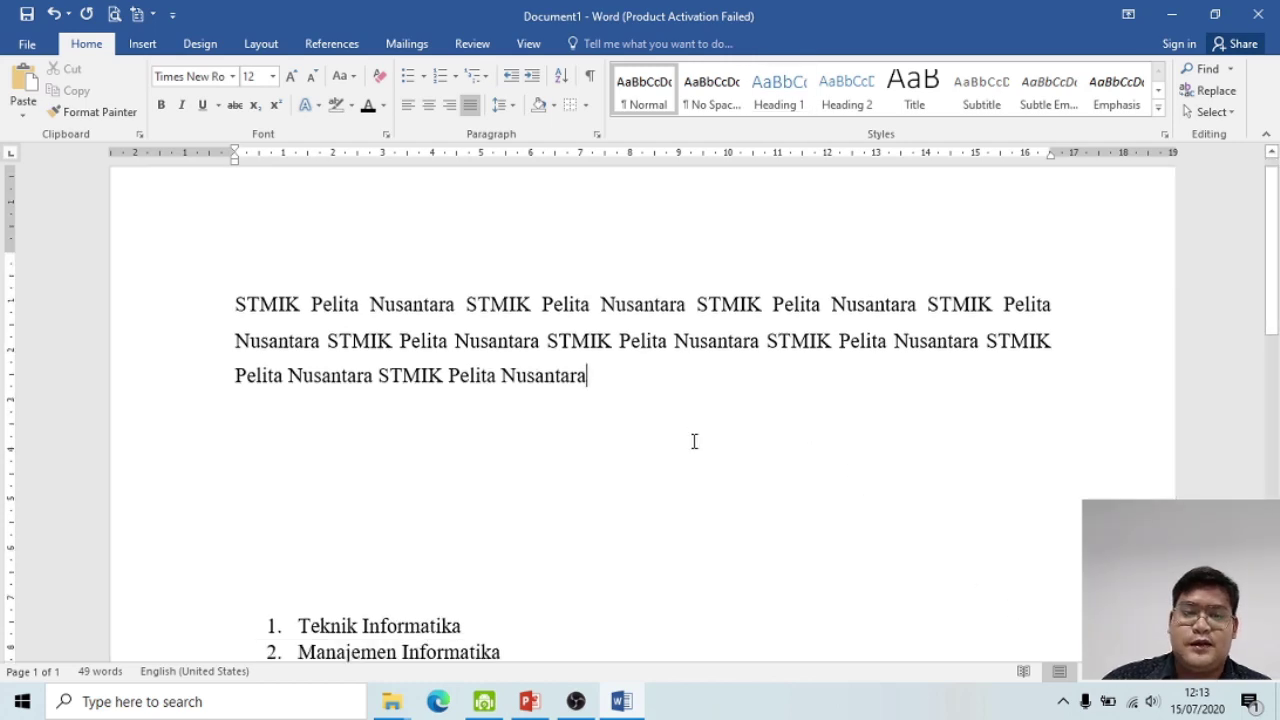
{"action": "scroll", "coordinate": [694, 441], "scroll_direction": "down", "scroll_amount": 2}
{"action": "scroll", "coordinate": [343, 503], "scroll_direction": "up", "scroll_amount": 3}
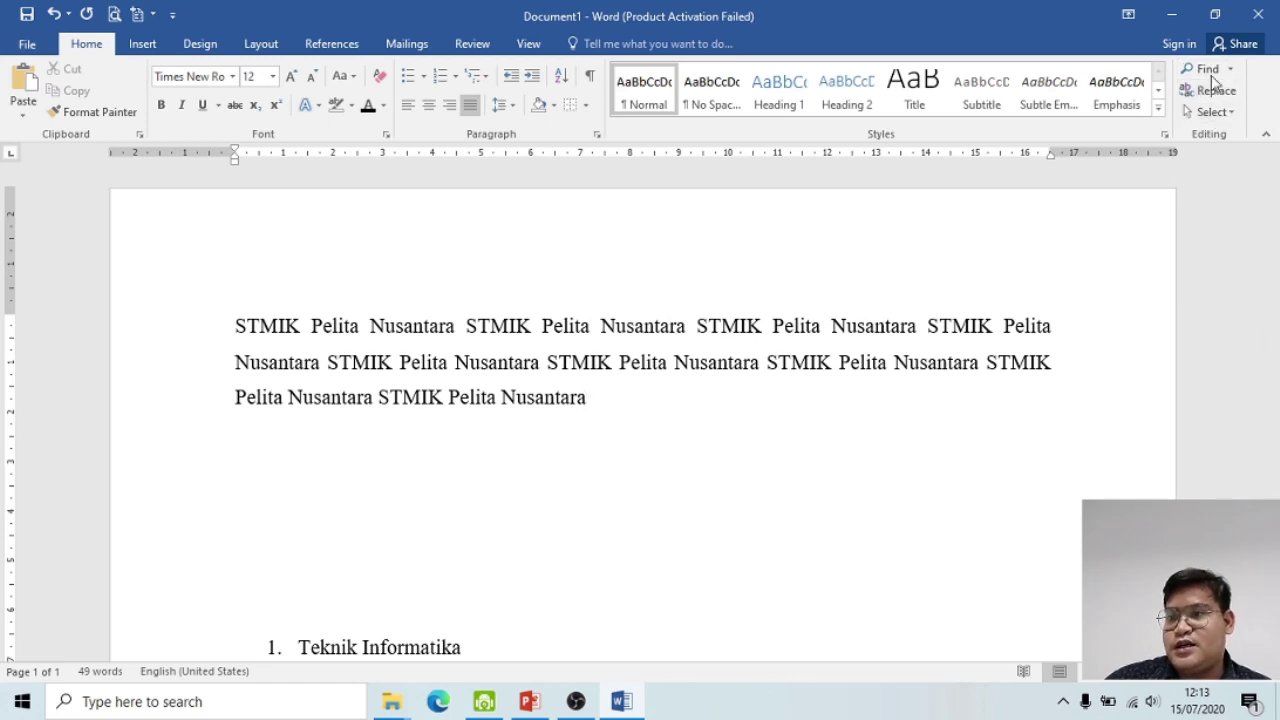
{"action": "scroll", "coordinate": [463, 470], "scroll_direction": "down", "scroll_amount": 1}
Step: Delete the three blank lines so the numbered list sits right below the paragraph
{"action": "left_click", "coordinate": [443, 518]}
{"action": "key", "text": "BackSpace"}
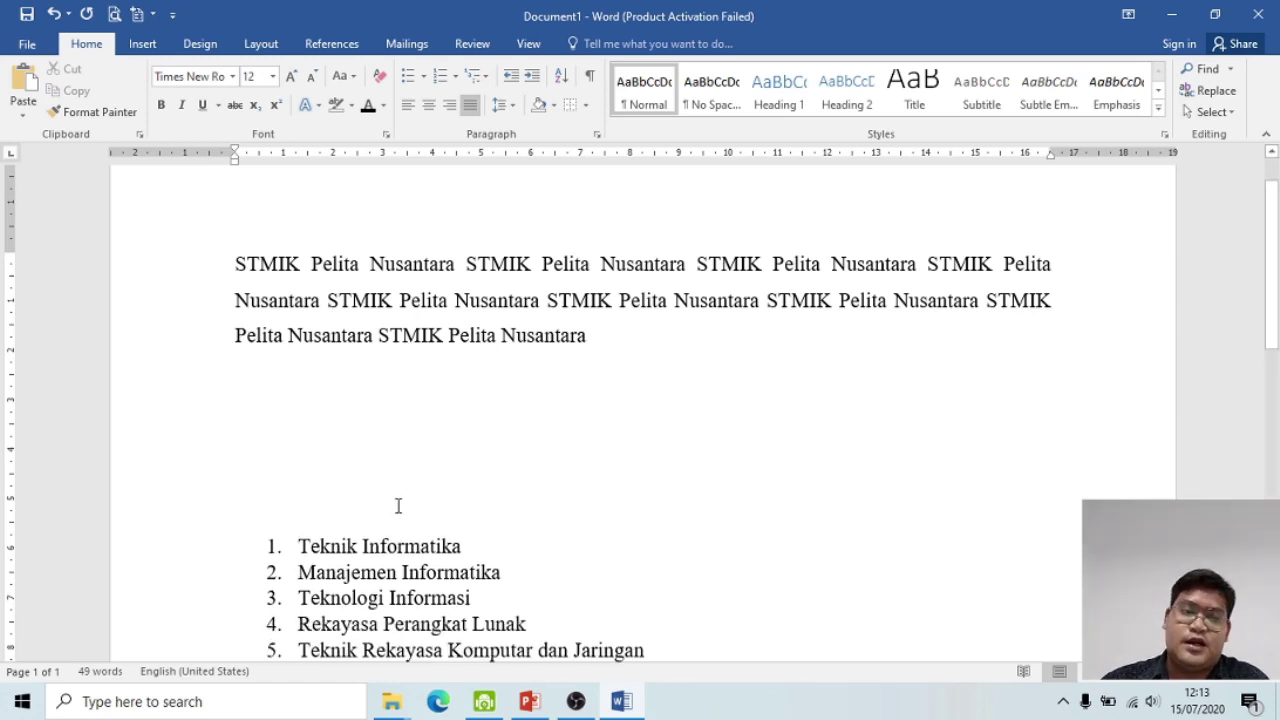
{"action": "key", "text": "BackSpace"}
{"action": "key", "text": "BackSpace"}
{"action": "key", "text": "BackSpace"}
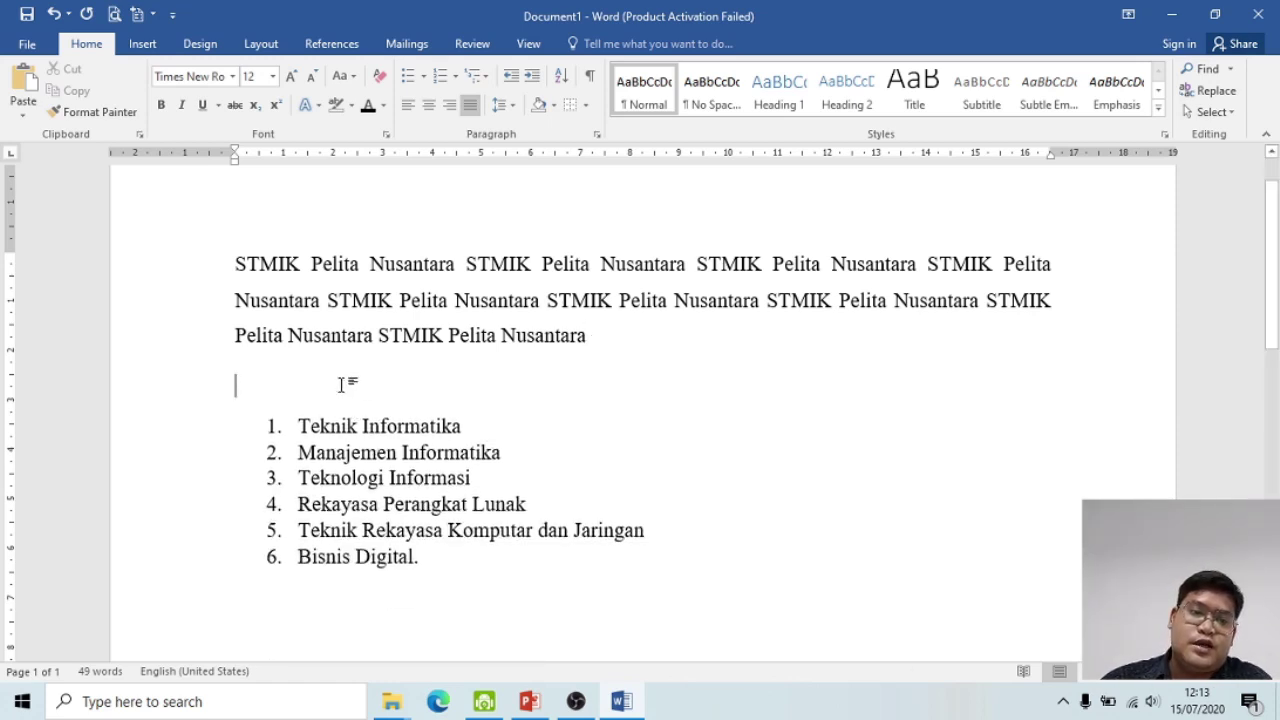
{"action": "key", "text": "BackSpace"}
{"action": "scroll", "coordinate": [503, 449], "scroll_direction": "up", "scroll_amount": 1}
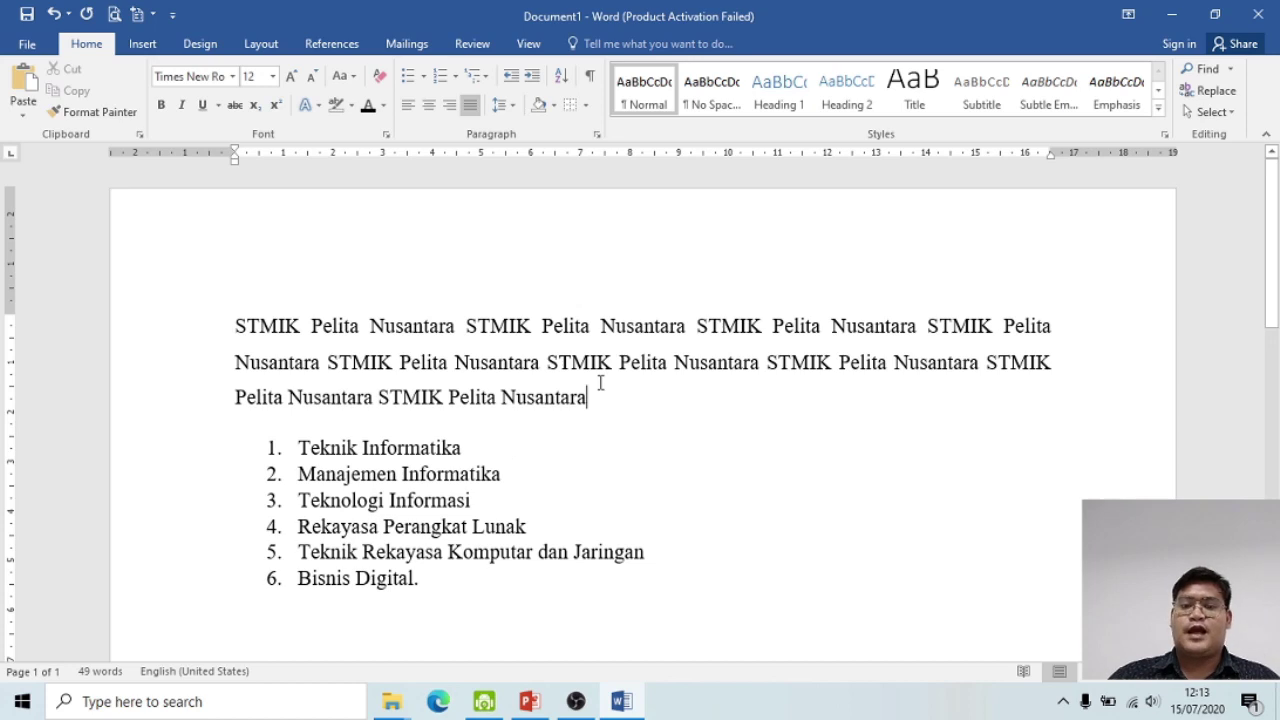
{"action": "scroll", "coordinate": [611, 446], "scroll_direction": "down", "scroll_amount": 1}
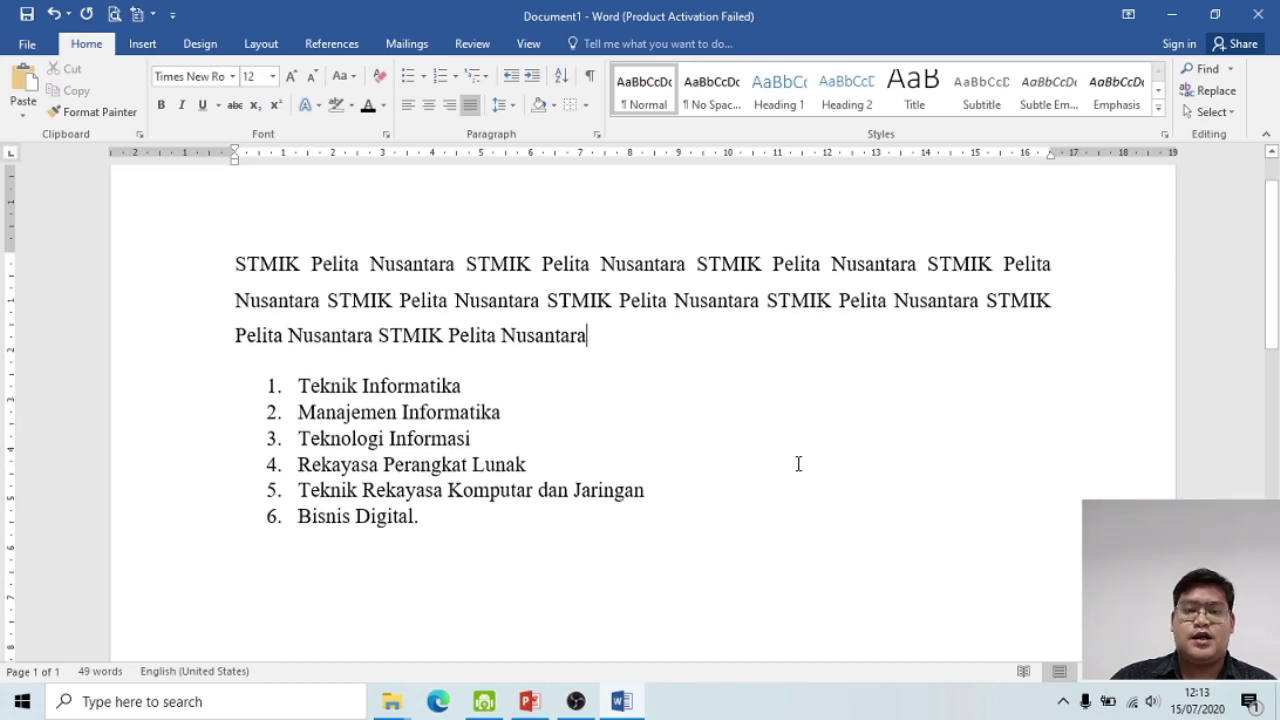
{"action": "scroll", "coordinate": [631, 437], "scroll_direction": "up", "scroll_amount": 1}
{"action": "scroll", "coordinate": [631, 437], "scroll_direction": "down", "scroll_amount": 1}
{"action": "scroll", "coordinate": [865, 403], "scroll_direction": "up", "scroll_amount": 1}
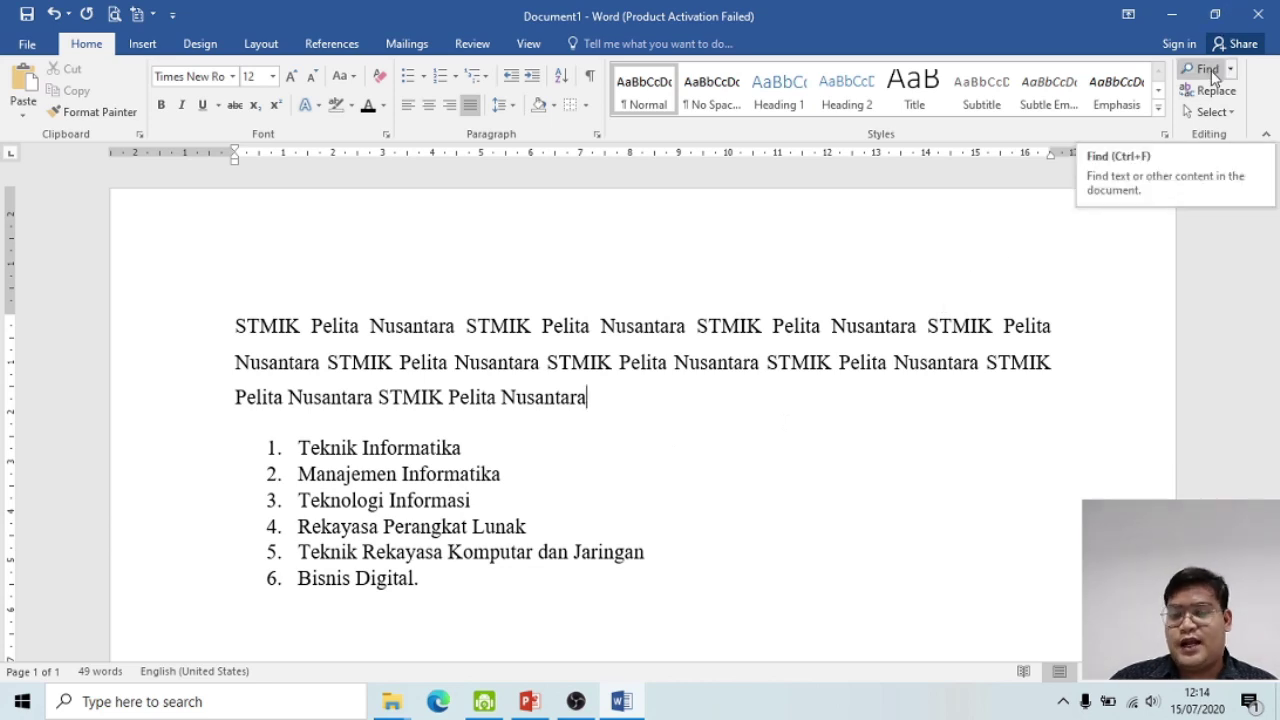
{"action": "left_click", "coordinate": [1207, 69]}
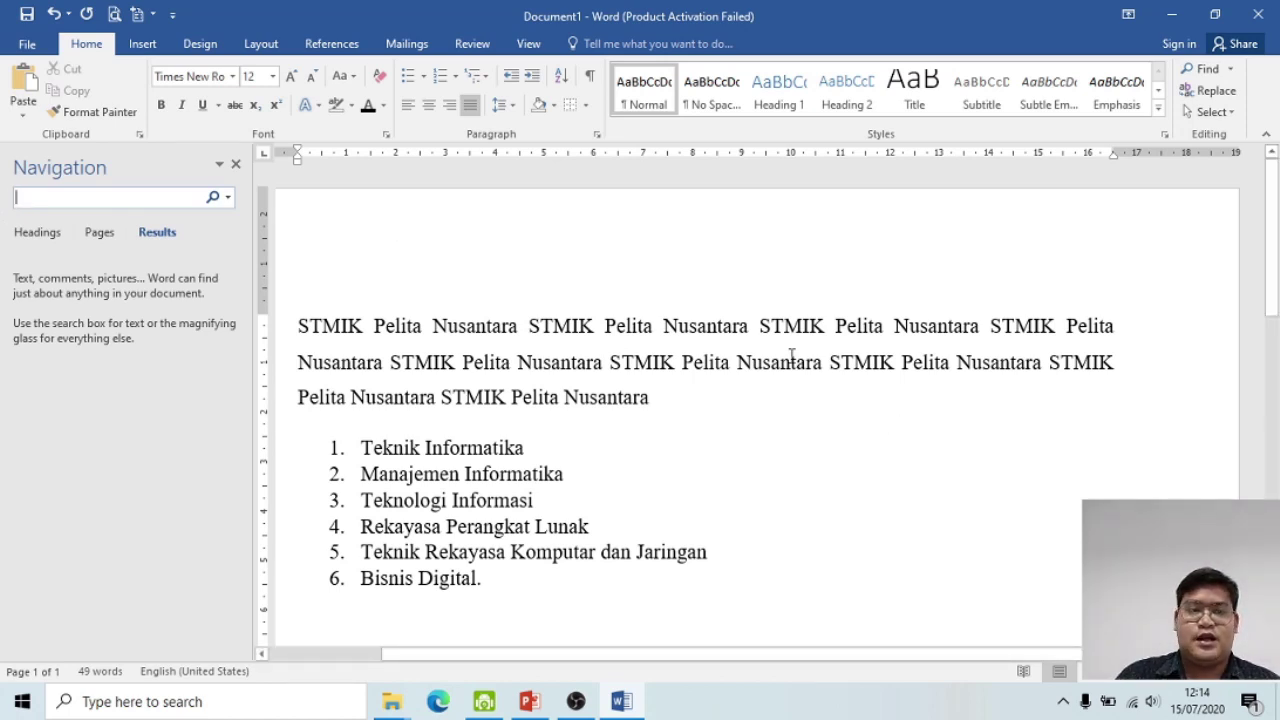
Step: Search for 'digital' to find Digital in the Bisnis Digital item, then open Replace
{"action": "type", "text": "digital"}
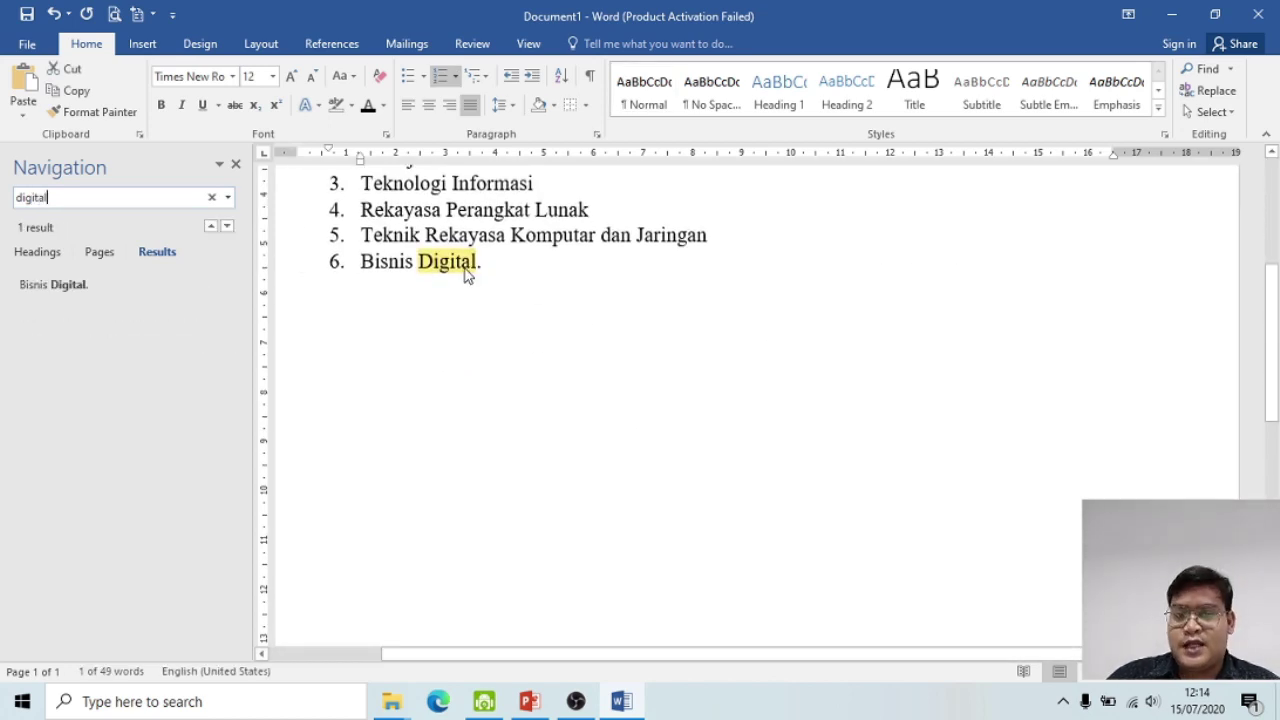
{"action": "scroll", "coordinate": [465, 275], "scroll_direction": "up", "scroll_amount": 3}
{"action": "scroll", "coordinate": [463, 275], "scroll_direction": "down", "scroll_amount": 1}
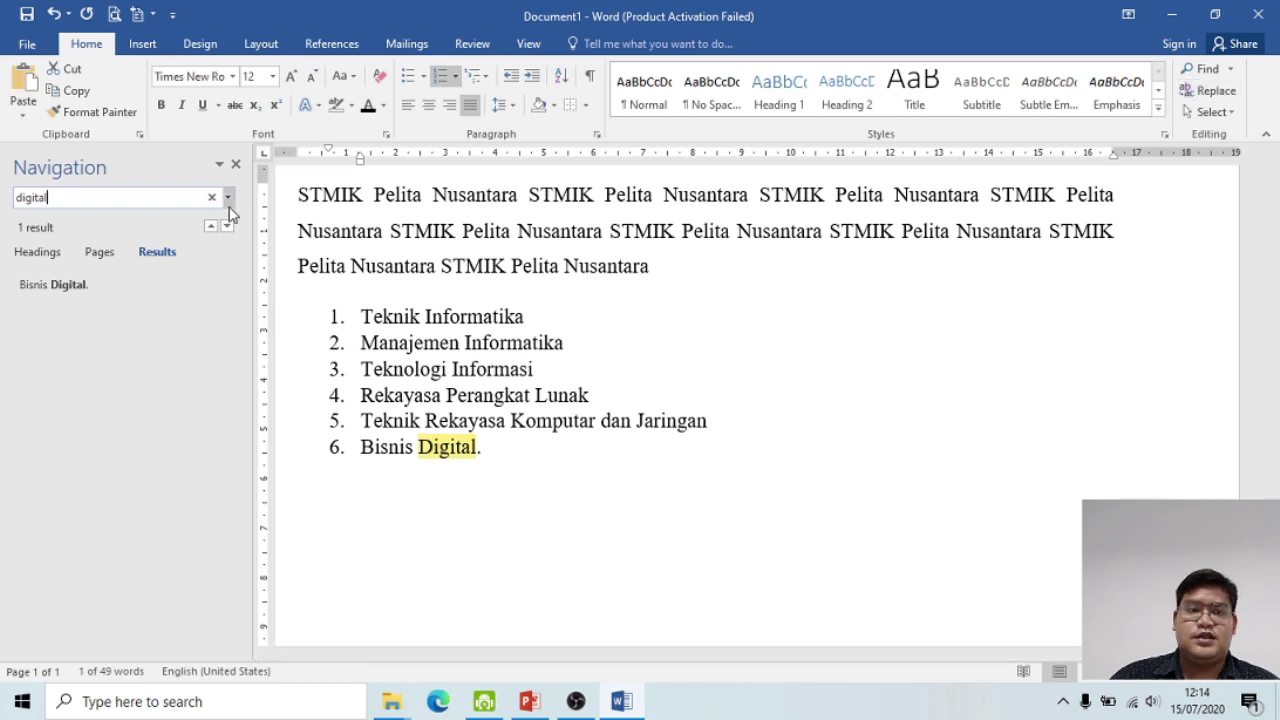
{"action": "left_click", "coordinate": [1214, 91]}
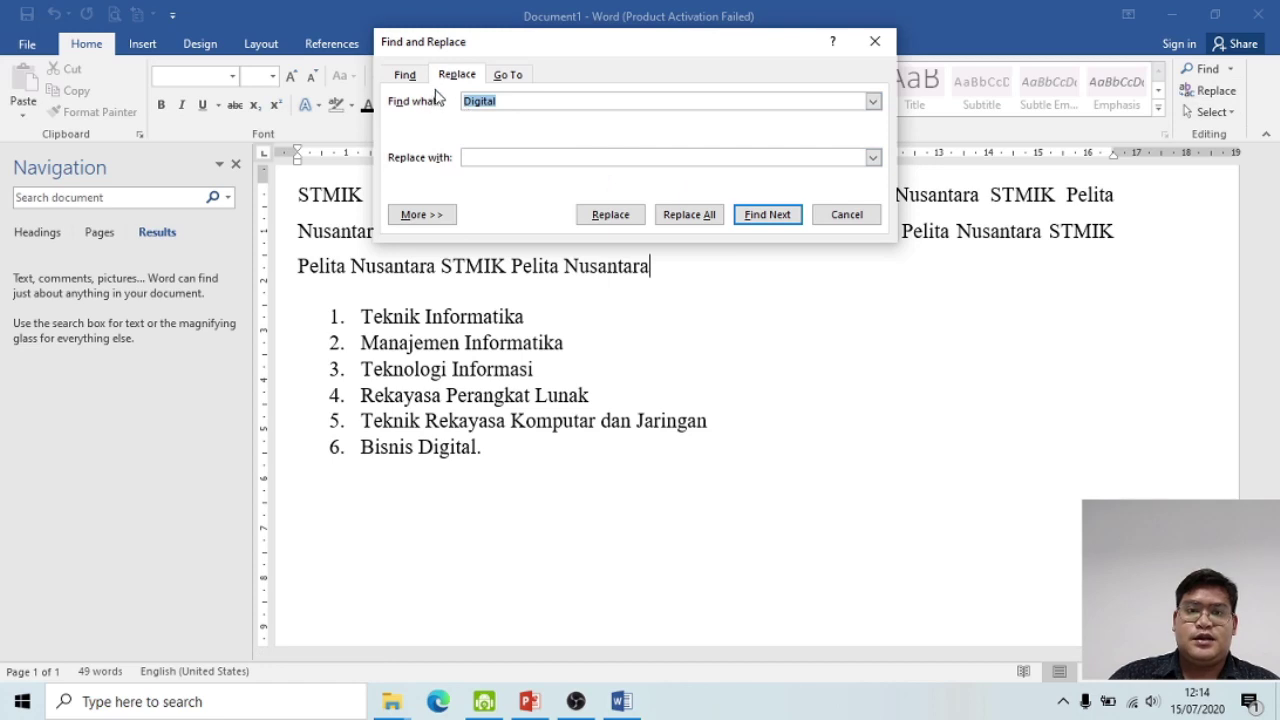
Step: Replace 'Digital' with 'Analog' in list item 6 and close the Find and Replace dialog
{"action": "left_click", "coordinate": [502, 100]}
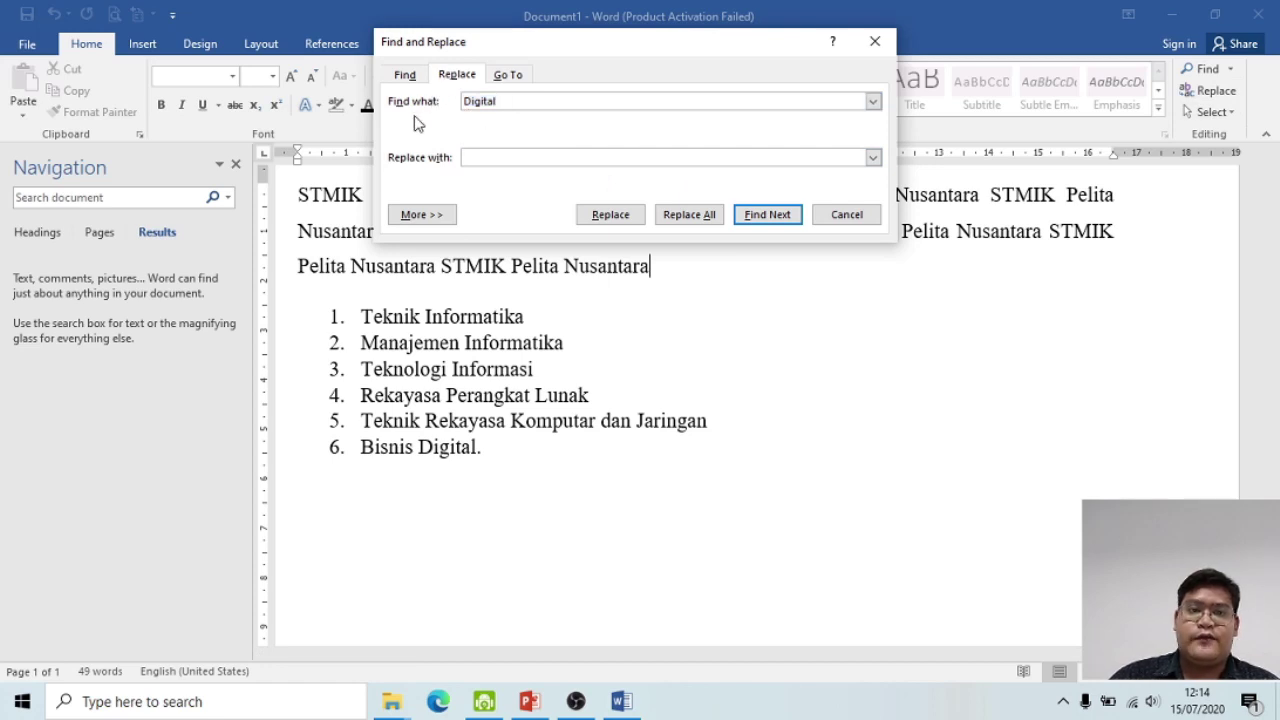
{"action": "left_click", "coordinate": [517, 160]}
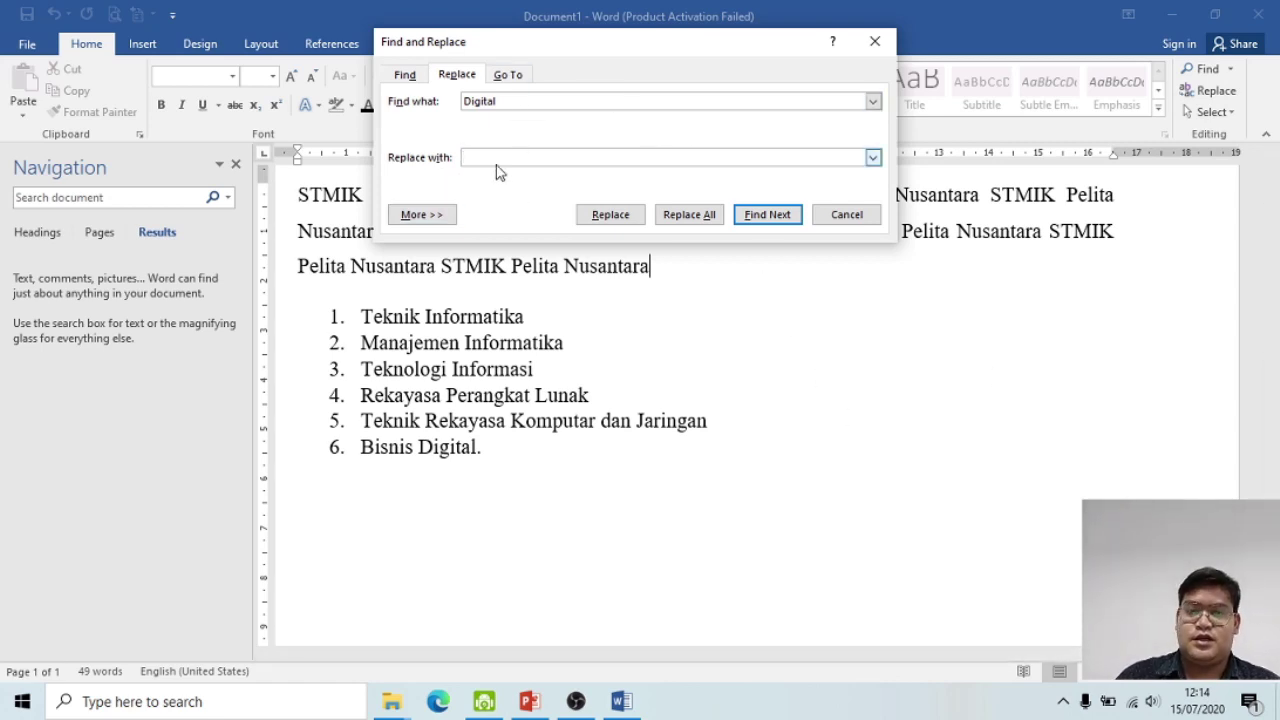
{"action": "type", "text": "Analog"}
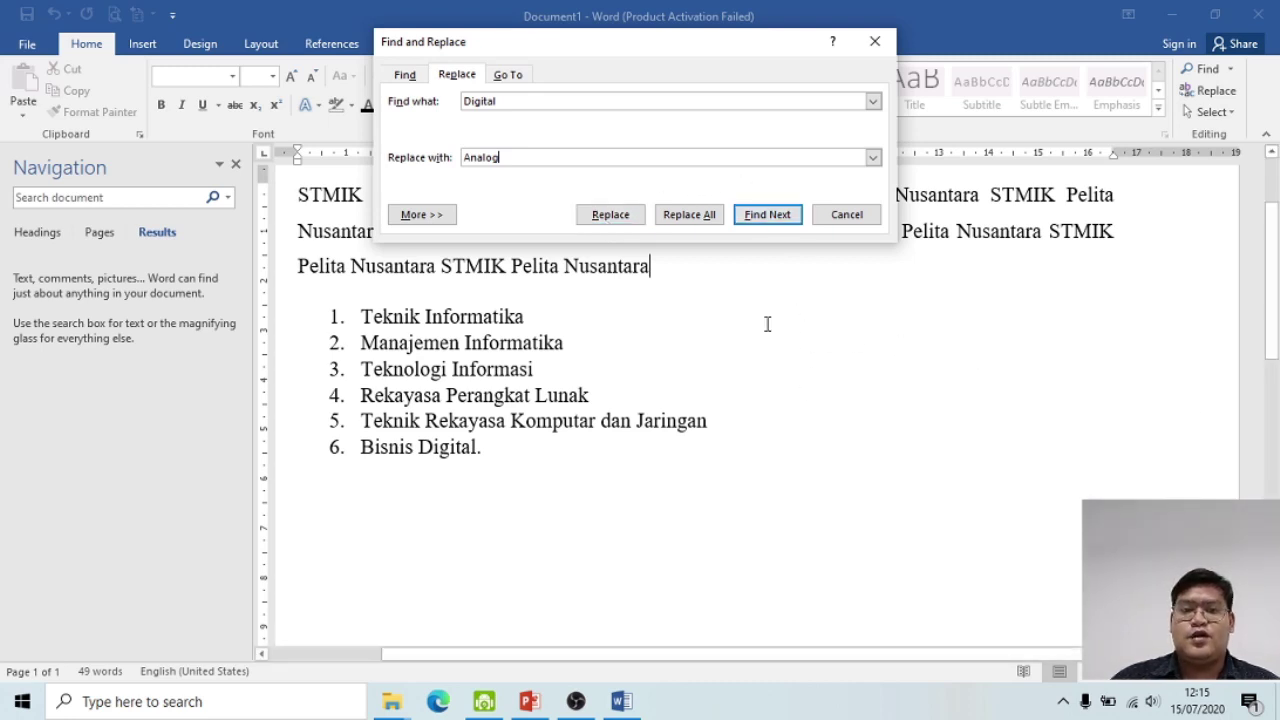
{"action": "left_click", "coordinate": [609, 215]}
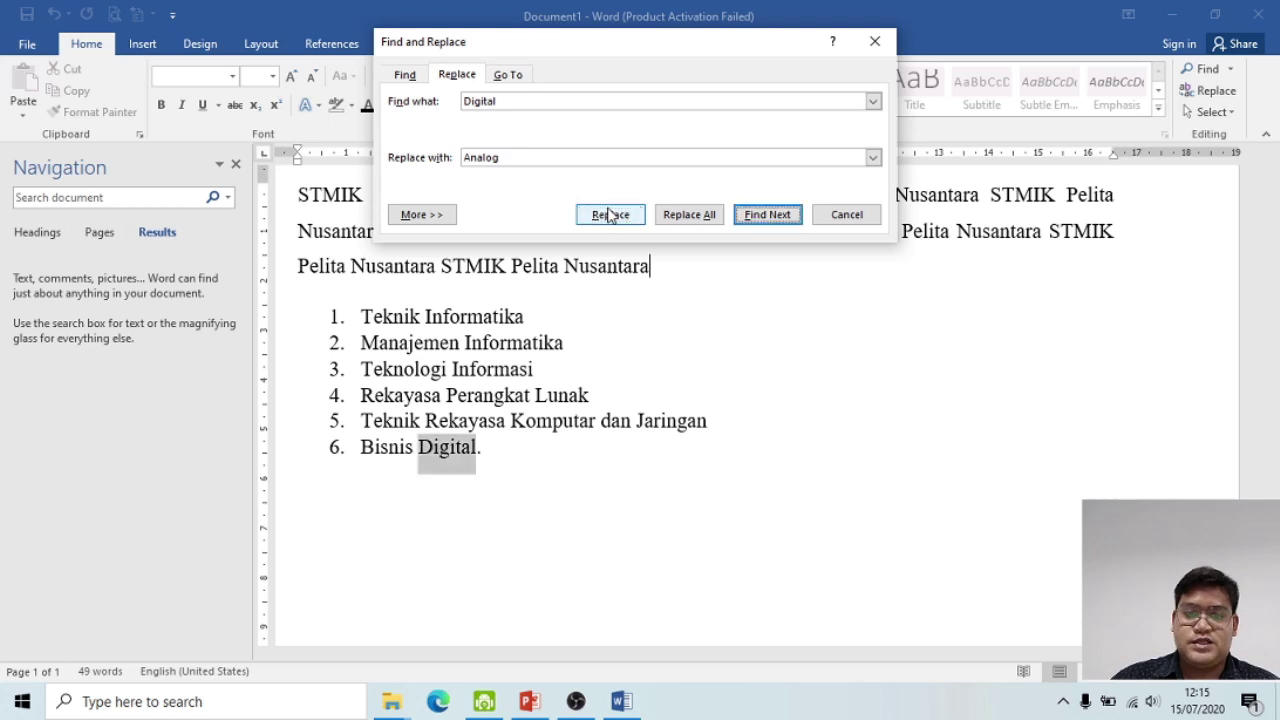
{"action": "left_click", "coordinate": [617, 218]}
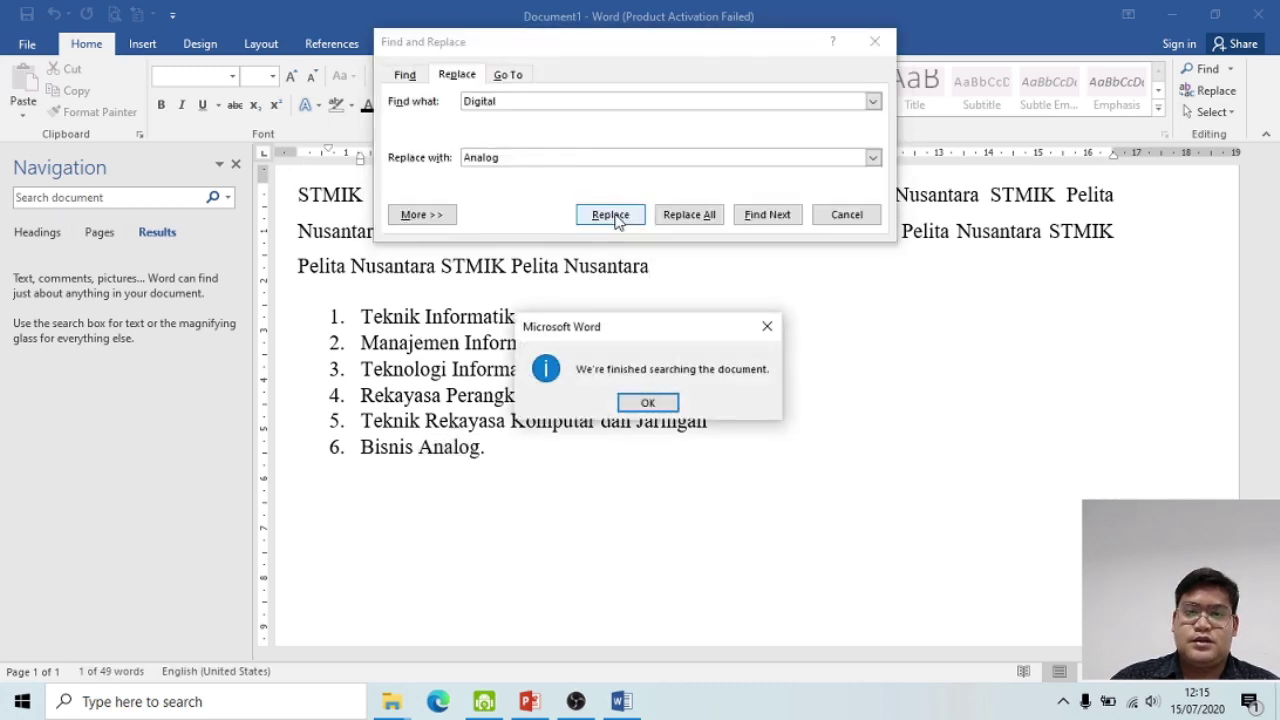
{"action": "left_click", "coordinate": [652, 402]}
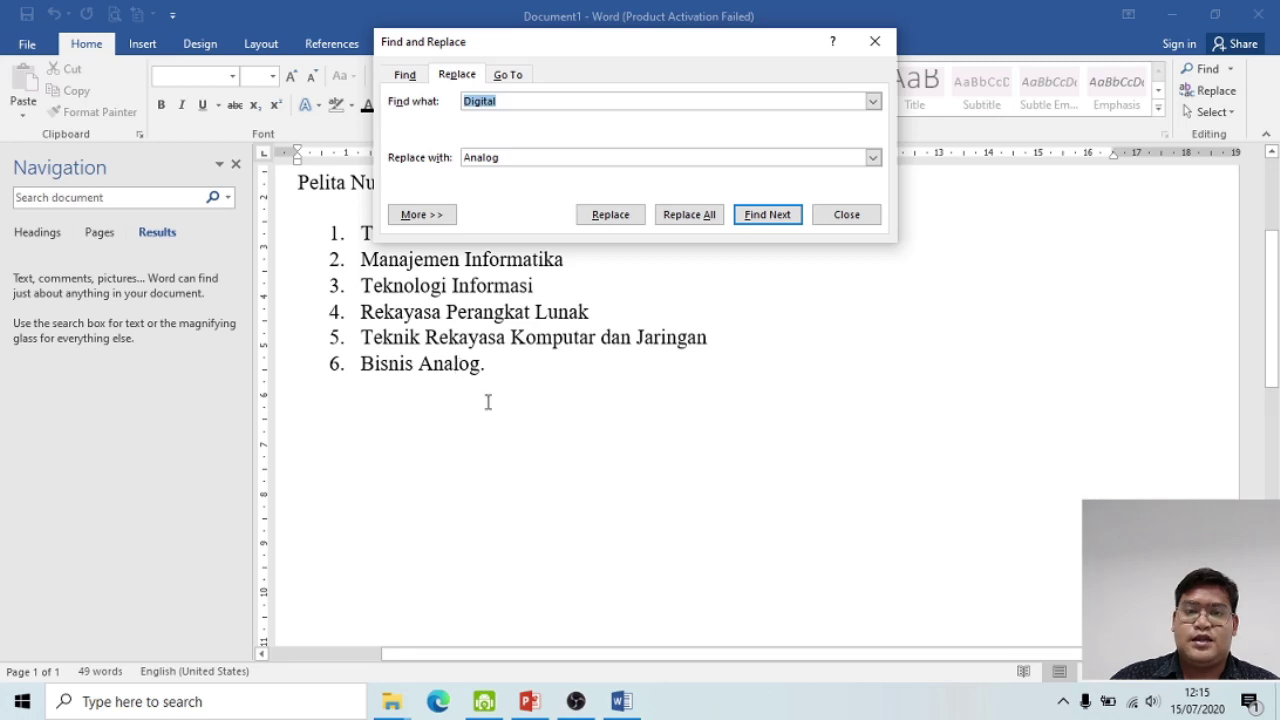
{"action": "left_click", "coordinate": [875, 42]}
{"action": "scroll", "coordinate": [623, 277], "scroll_direction": "up", "scroll_amount": 5}
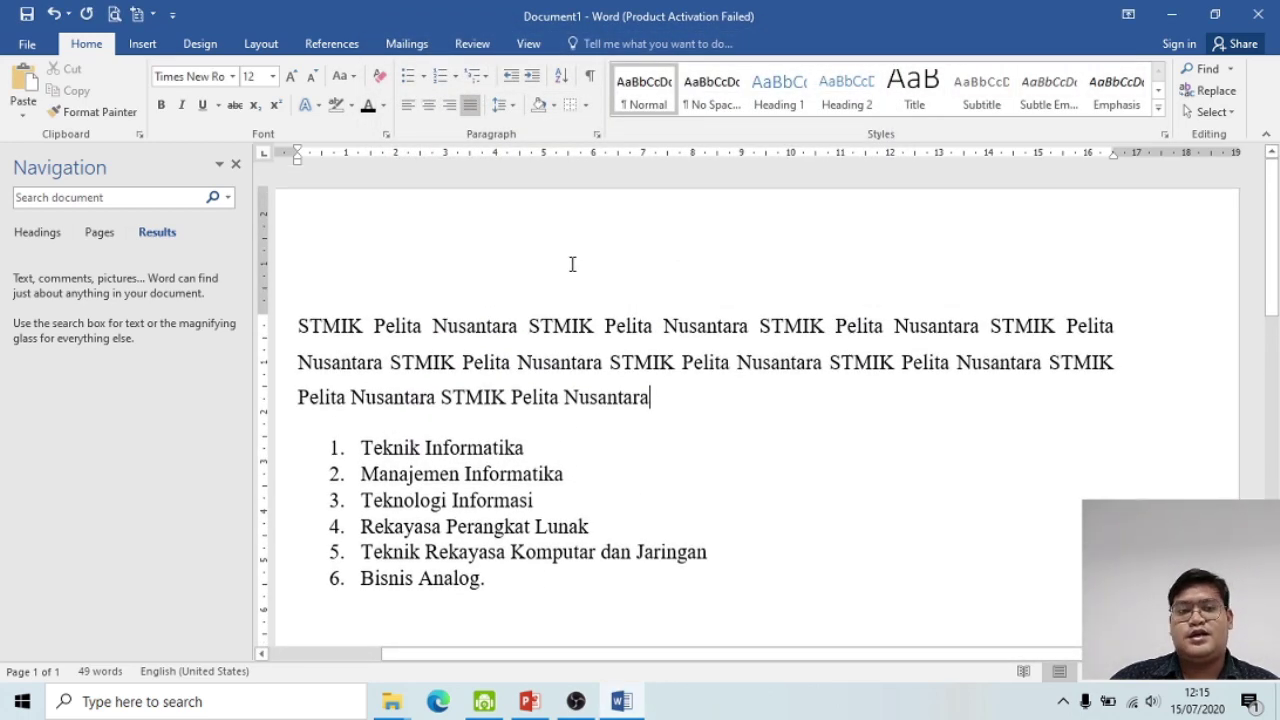
Step: Close the Navigation pane and adjust the period at the end of item 6
{"action": "left_click", "coordinate": [236, 164]}
{"action": "scroll", "coordinate": [640, 400], "scroll_direction": "down", "scroll_amount": 2}
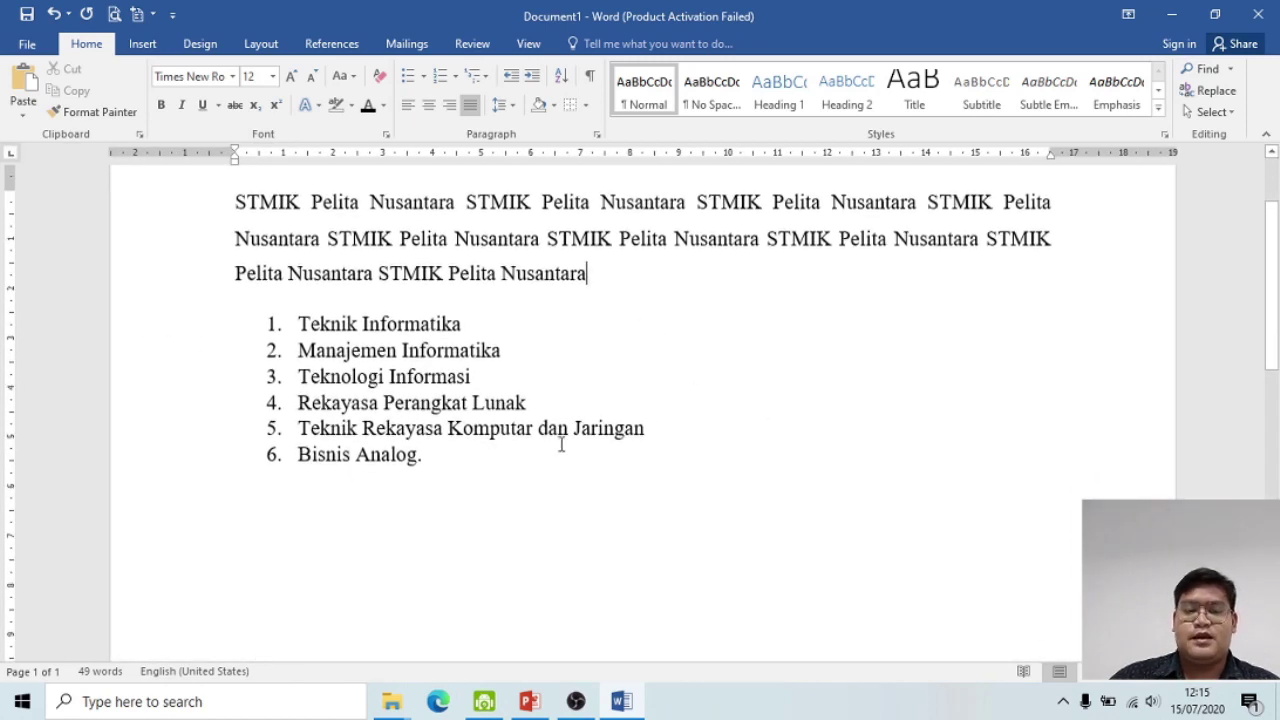
{"action": "left_click", "coordinate": [421, 458]}
{"action": "type", "text": "."}
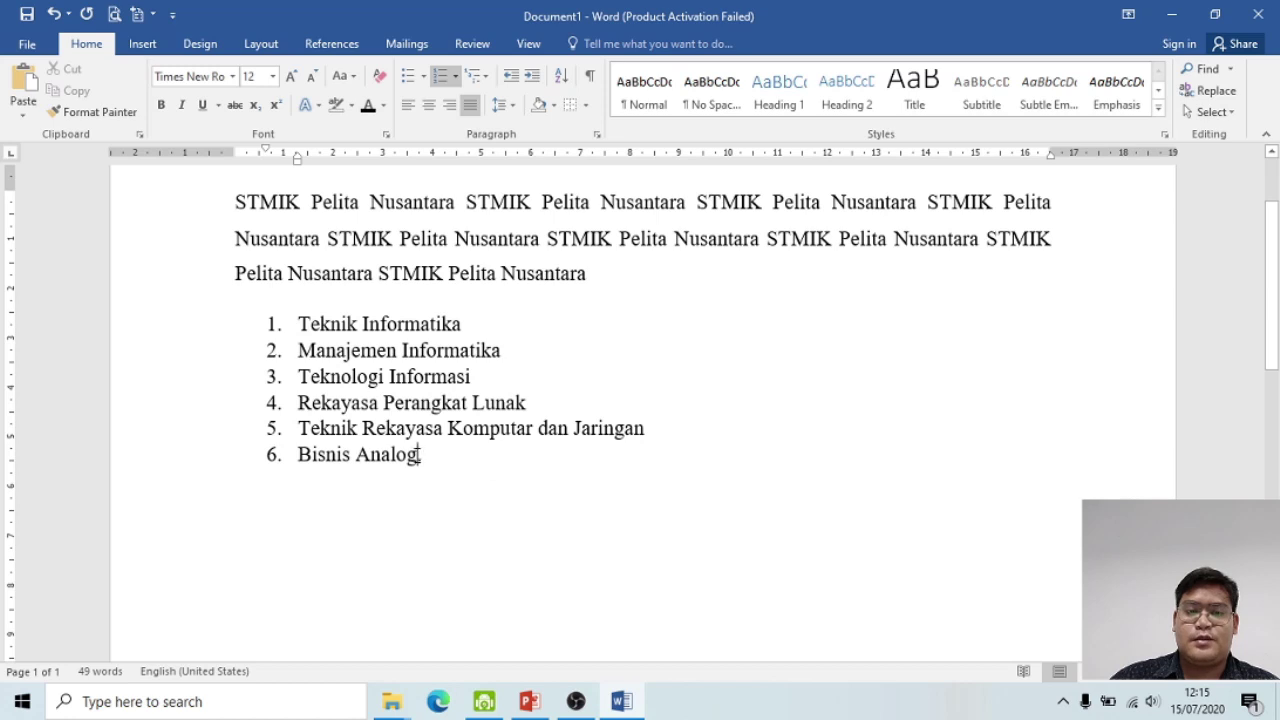
{"action": "key", "text": "Left"}
{"action": "key", "text": "Left"}
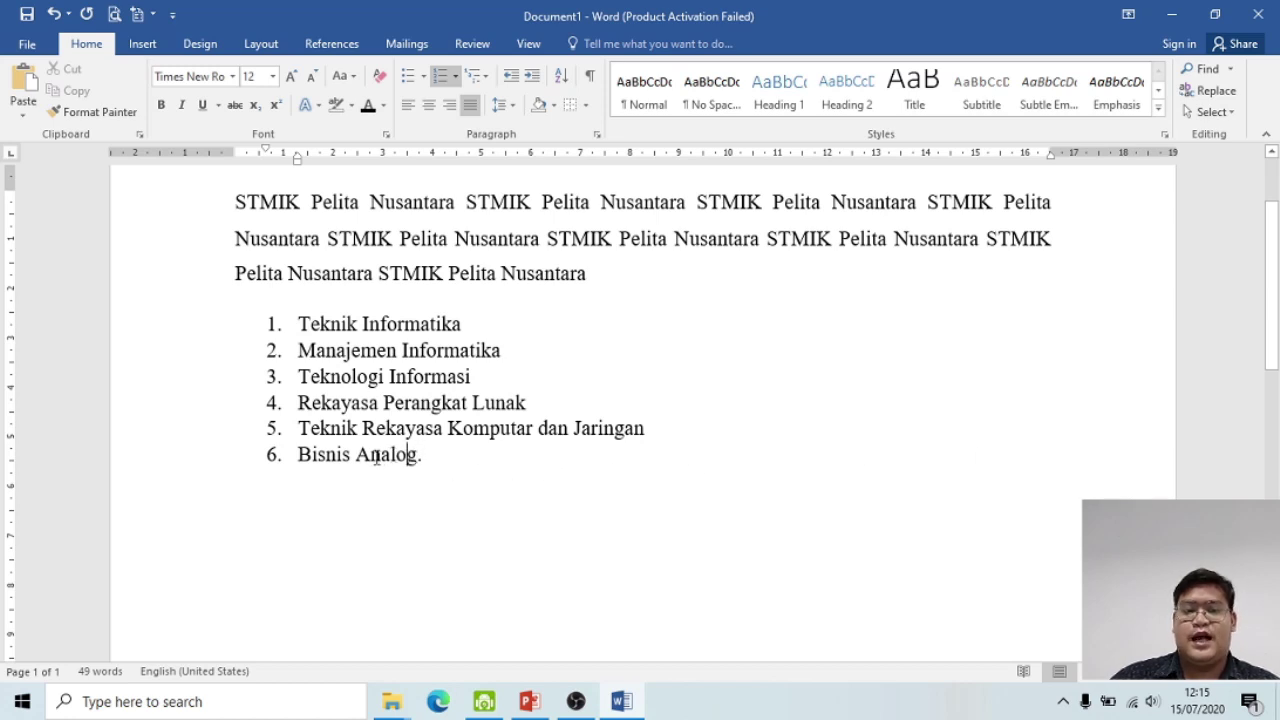
{"action": "left_click", "coordinate": [378, 456]}
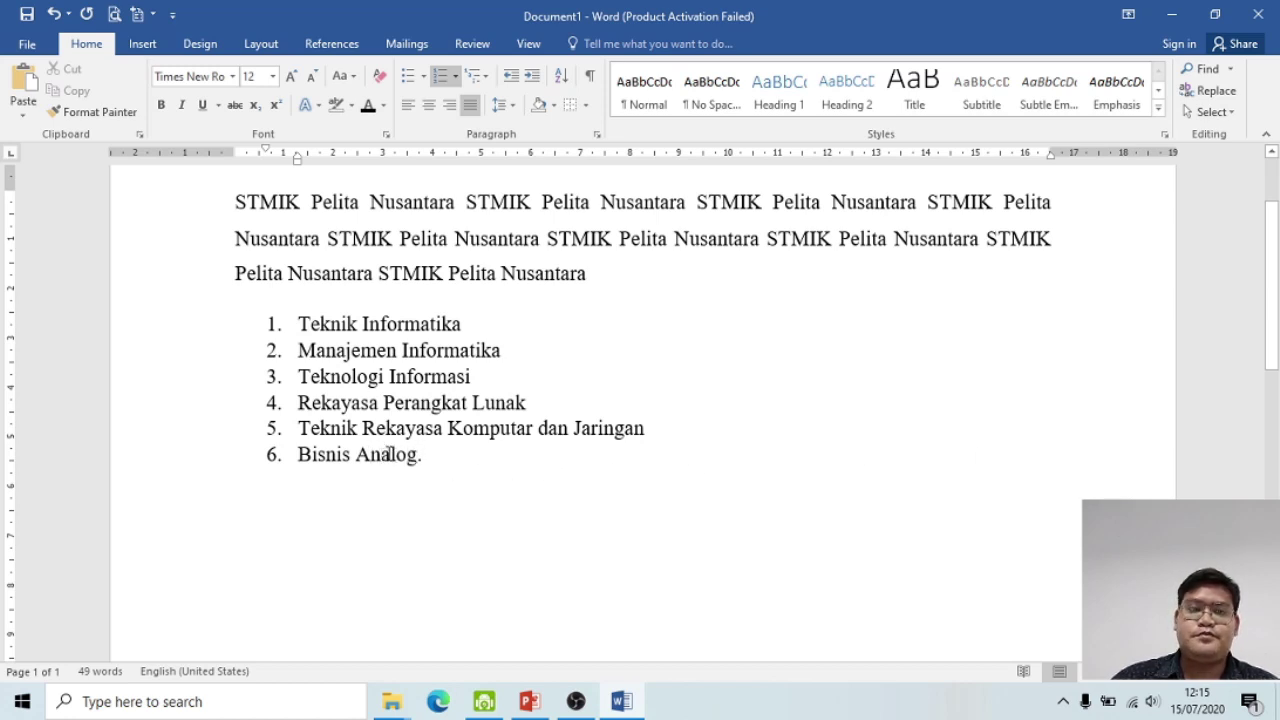
{"action": "left_click", "coordinate": [432, 455]}
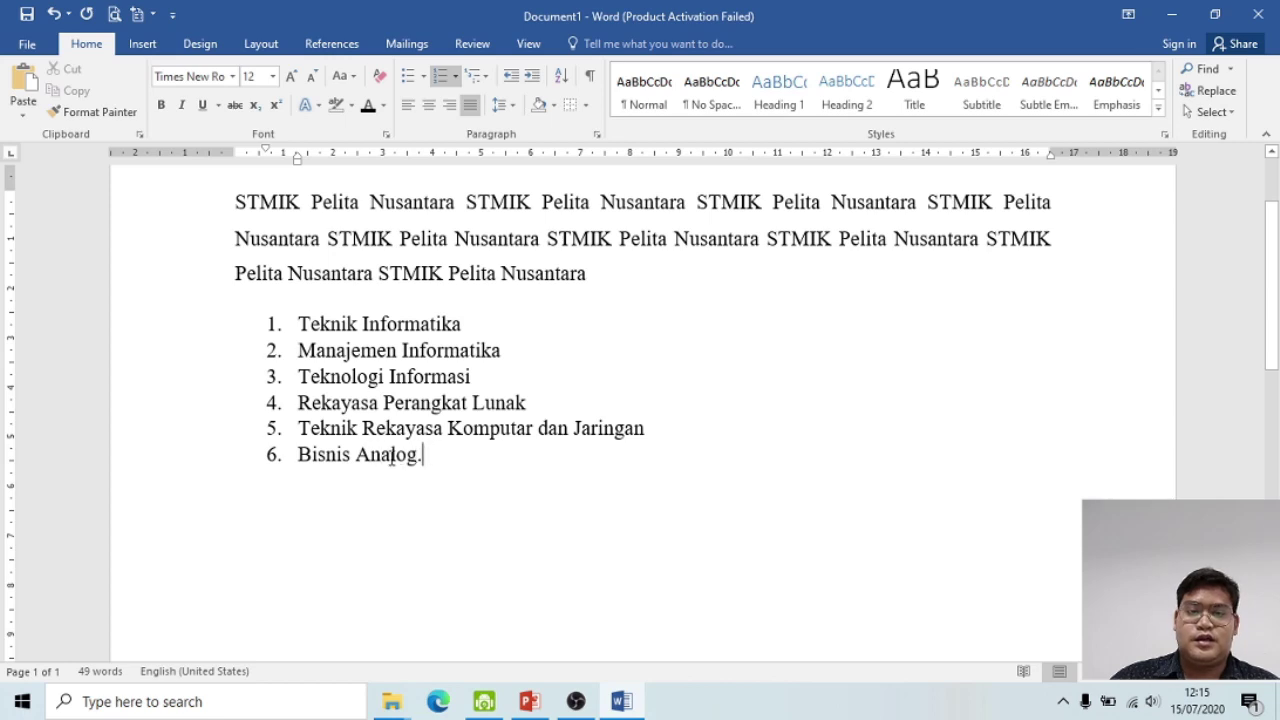
{"action": "double_click", "coordinate": [386, 459]}
{"action": "left_click", "coordinate": [420, 457]}
{"action": "key", "text": "BackSpace"}
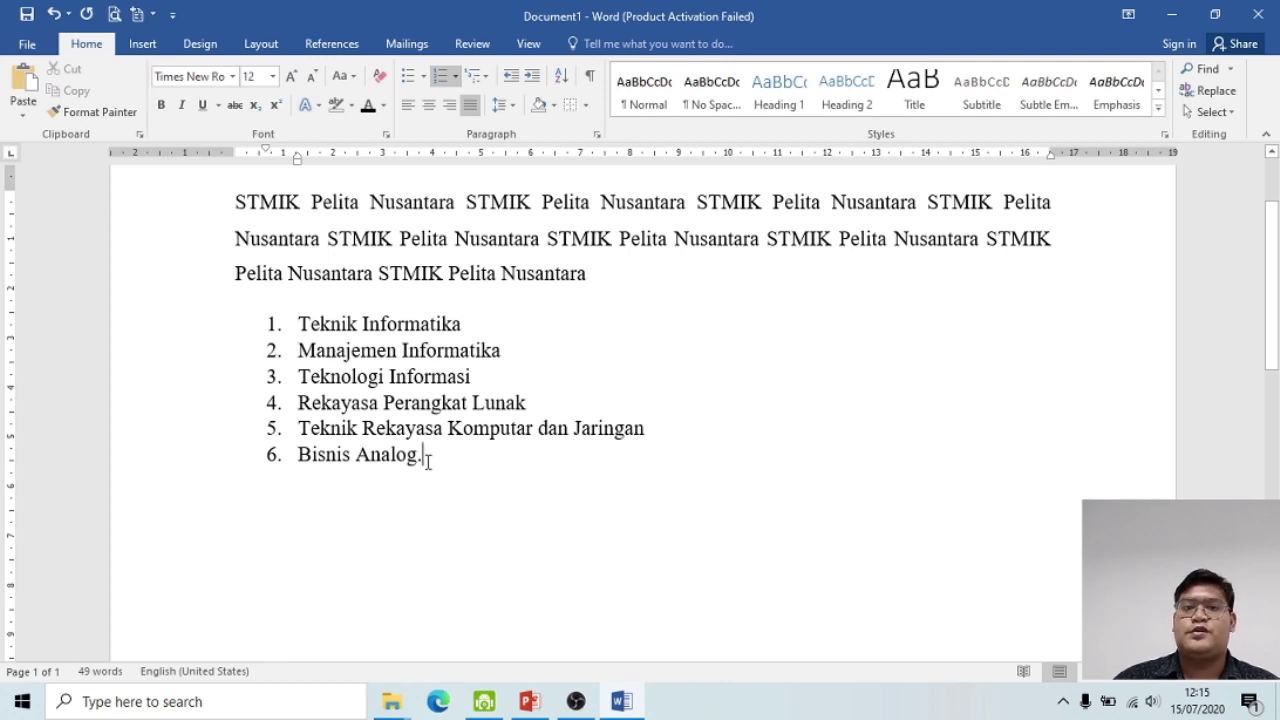
Step: Cancel format copying, then undo and redo the Digital-to-Analog replacement
{"action": "left_click", "coordinate": [93, 111]}
{"action": "left_click", "coordinate": [56, 14]}
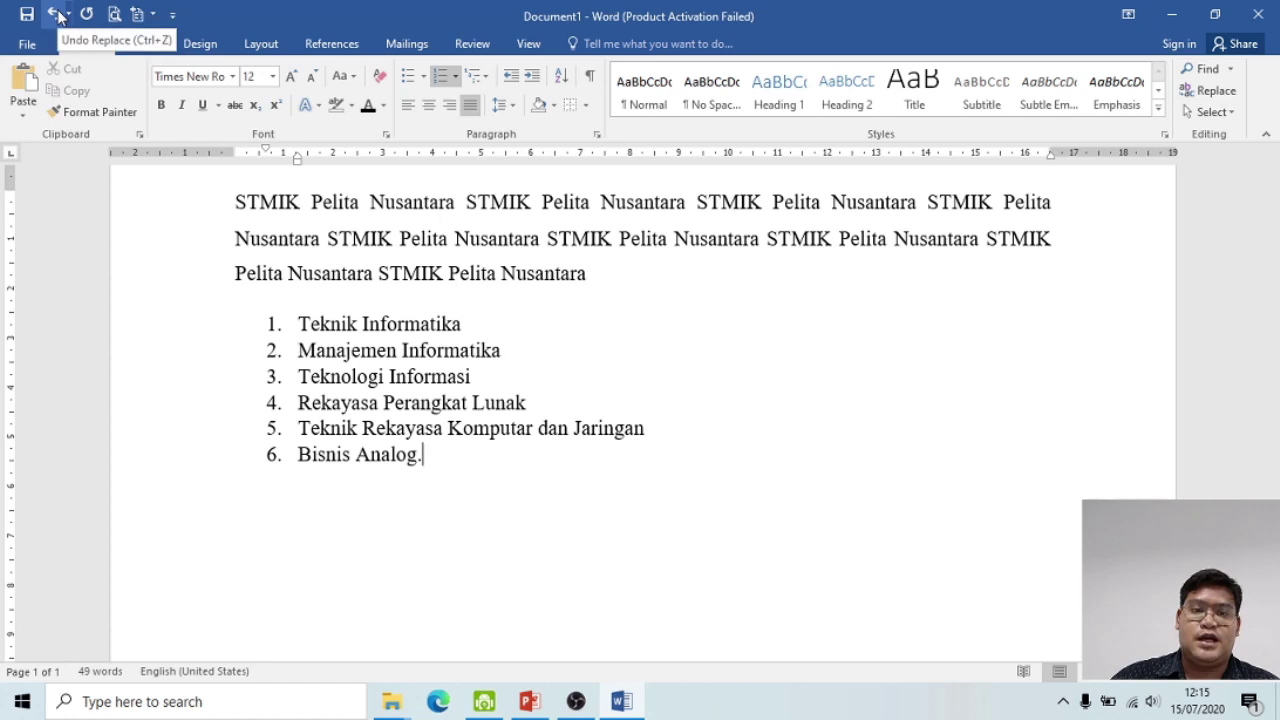
{"action": "left_click", "coordinate": [56, 14]}
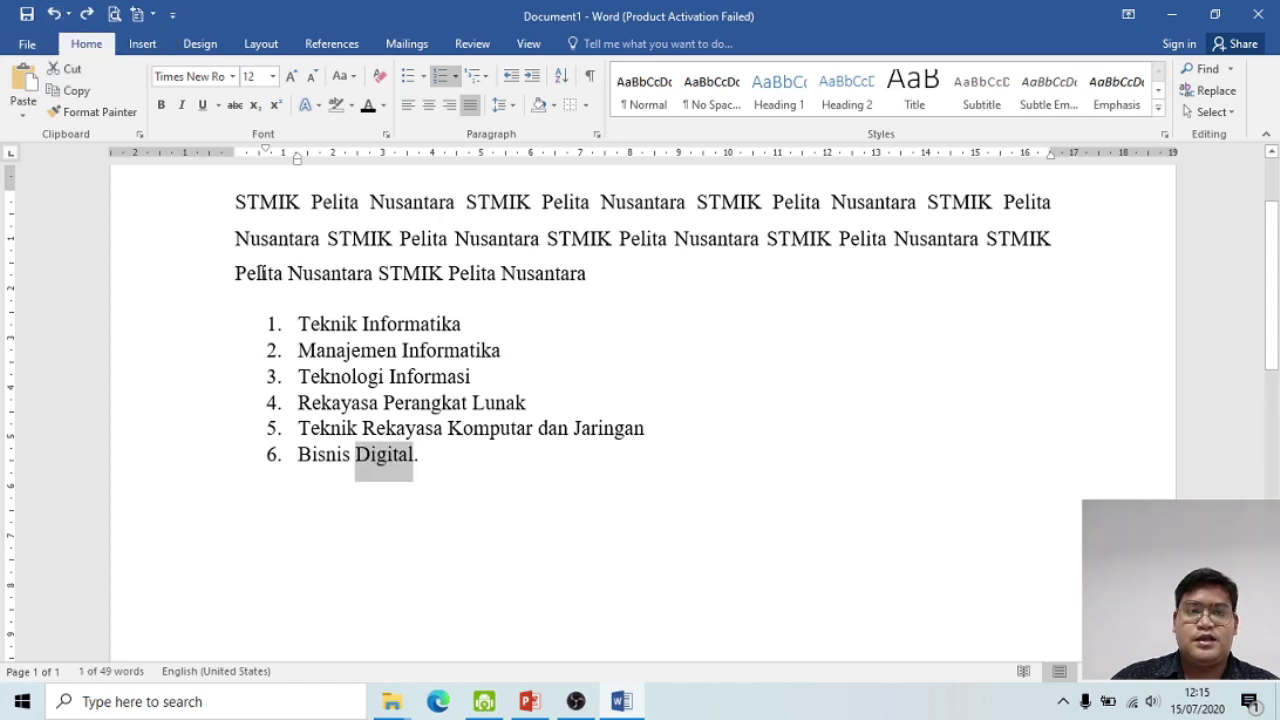
{"action": "left_click", "coordinate": [86, 14]}
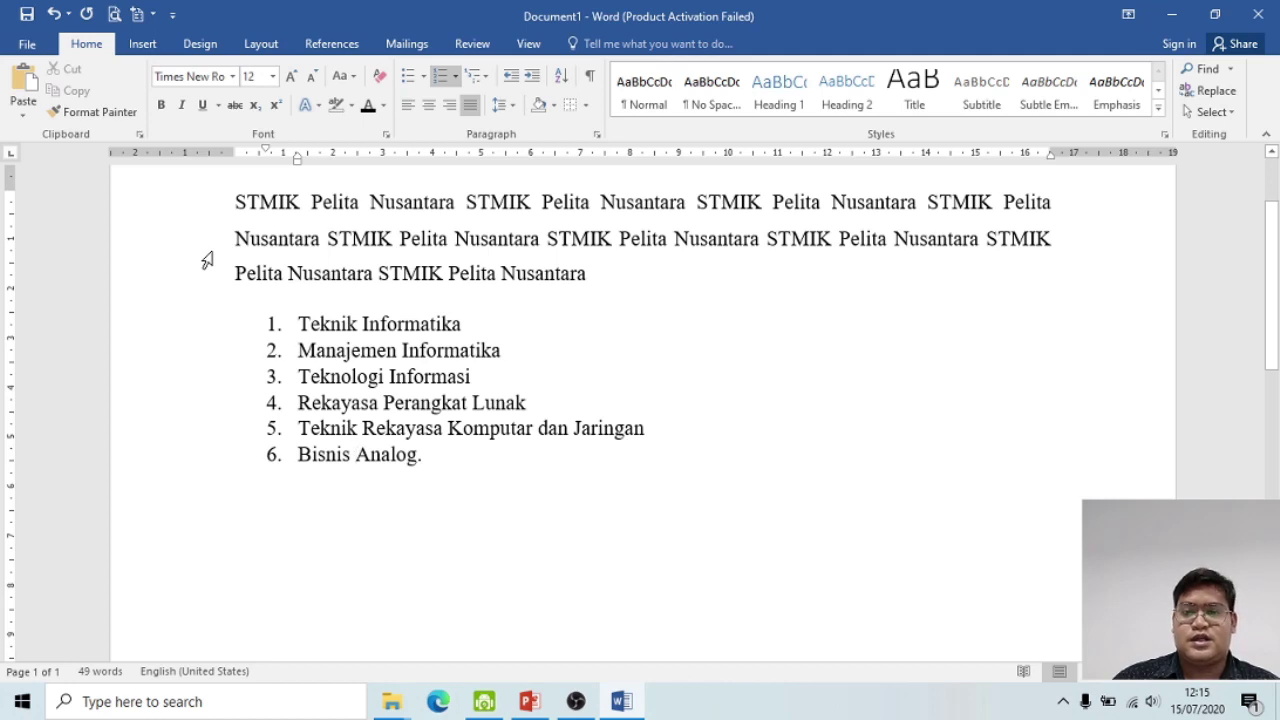
Step: Toggle the replacement with Ctrl+Z and Ctrl+Y, leaving item 6 as 'Bisnis Digital.'
{"action": "left_click", "coordinate": [563, 455]}
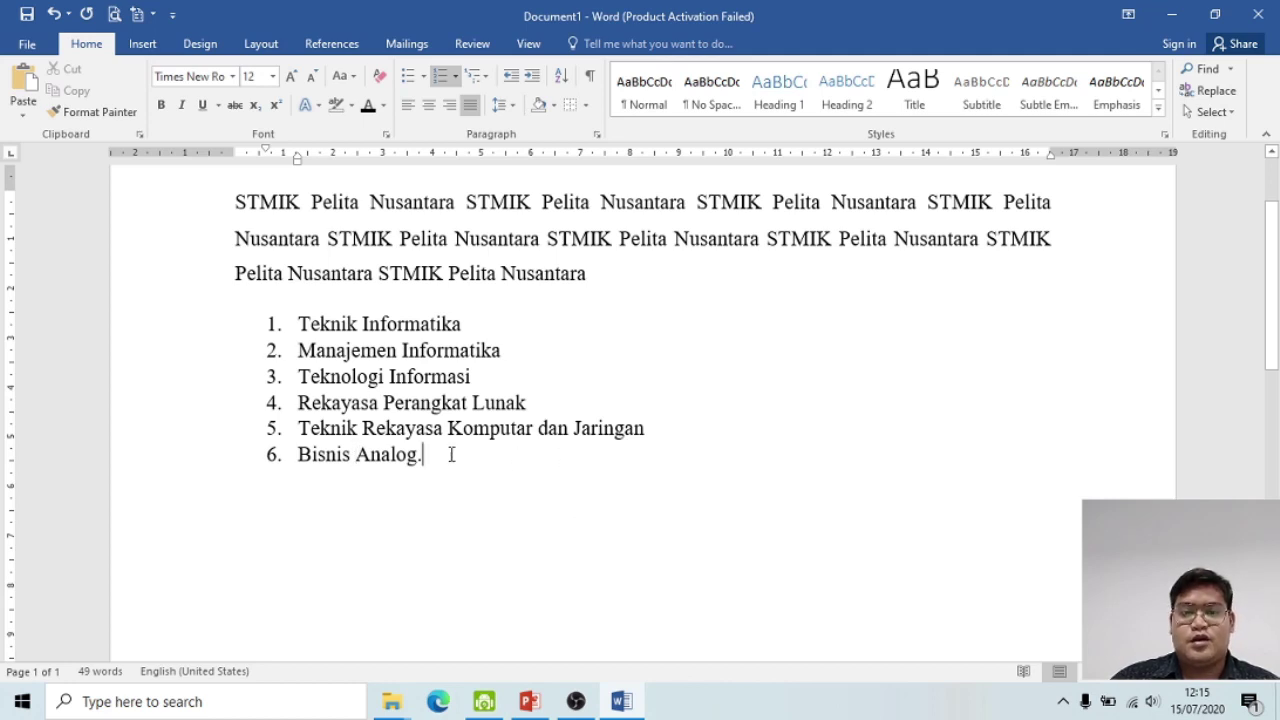
{"action": "left_click", "coordinate": [430, 422]}
{"action": "left_click", "coordinate": [395, 455]}
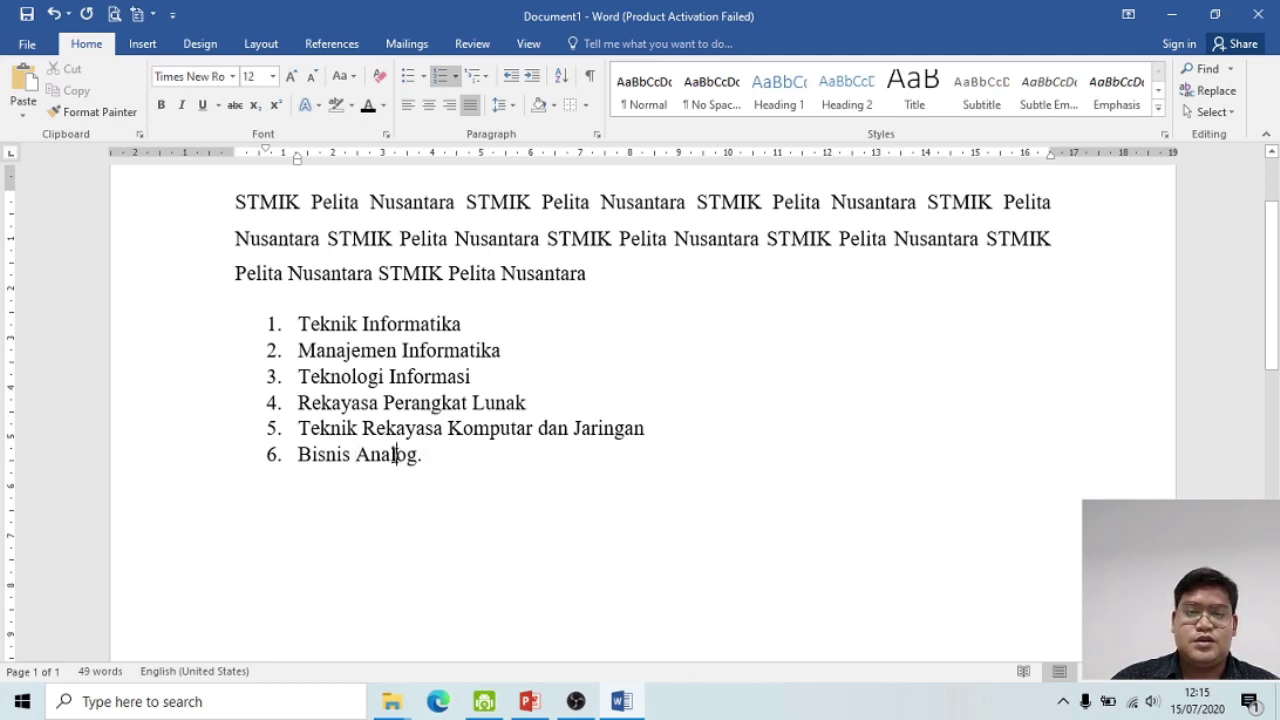
{"action": "left_click", "coordinate": [427, 456]}
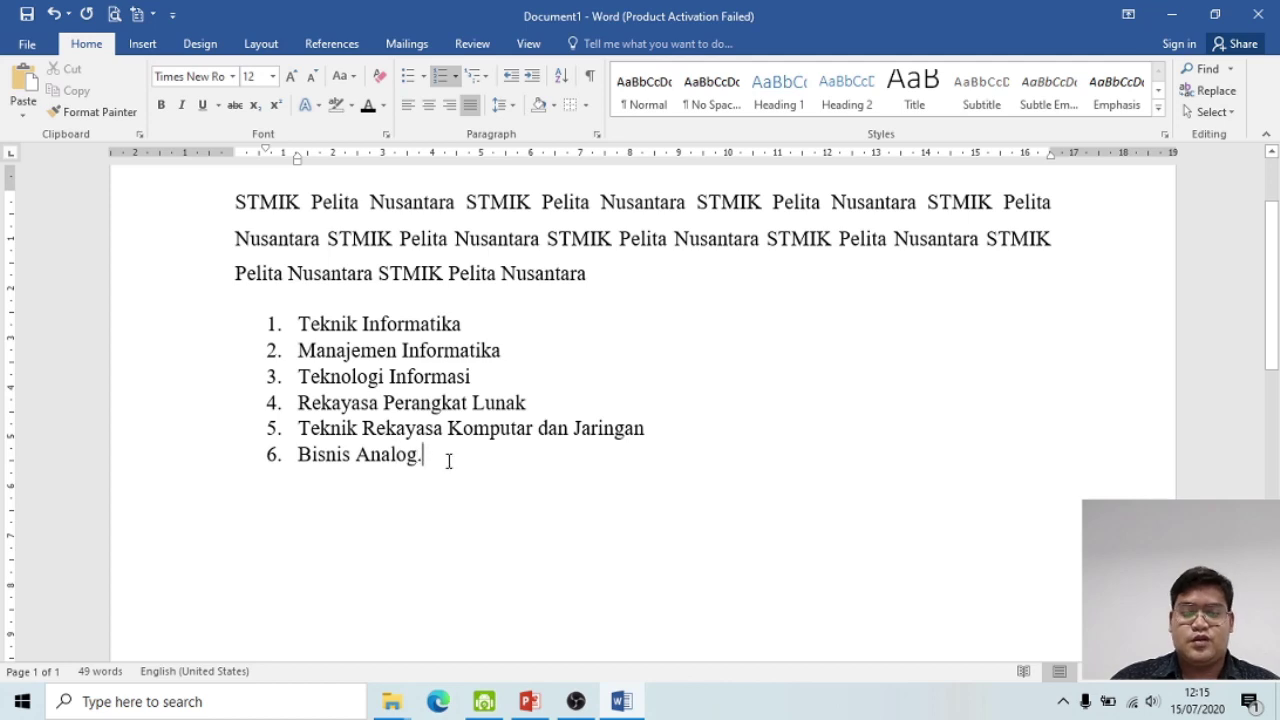
{"action": "key", "text": "ctrl+z"}
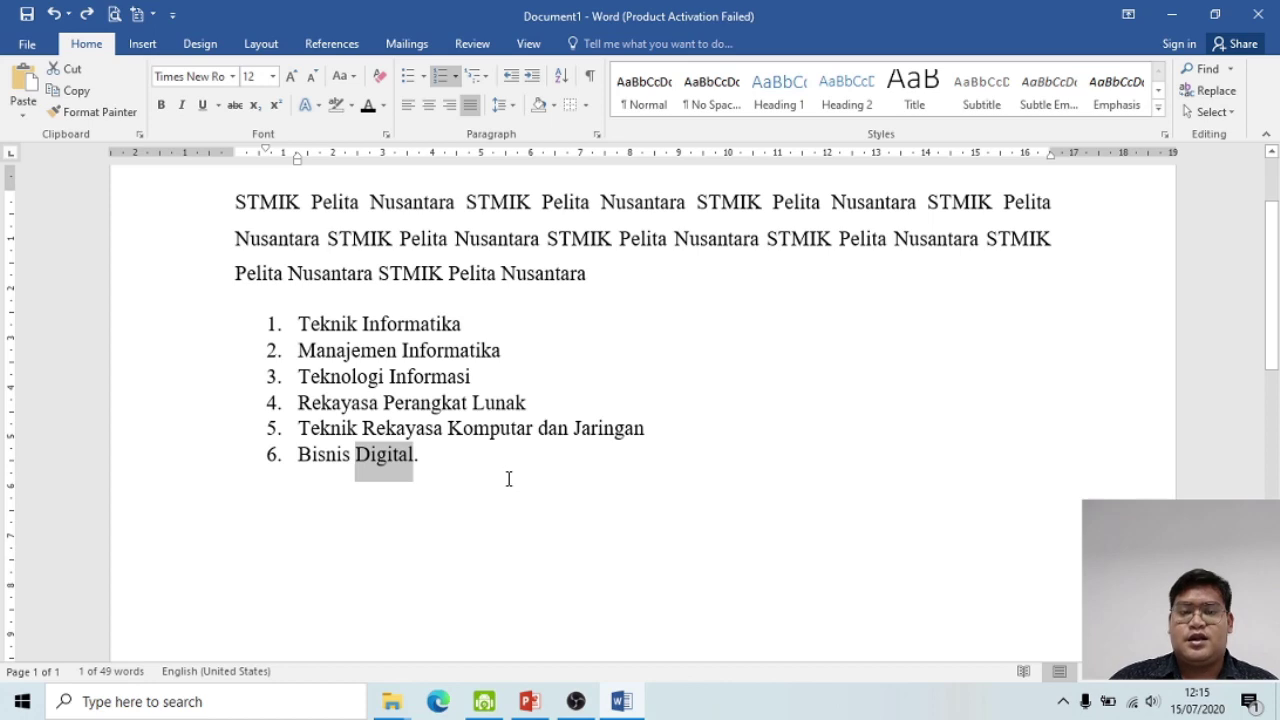
{"action": "left_click", "coordinate": [488, 462]}
{"action": "key", "text": "ctrl+y"}
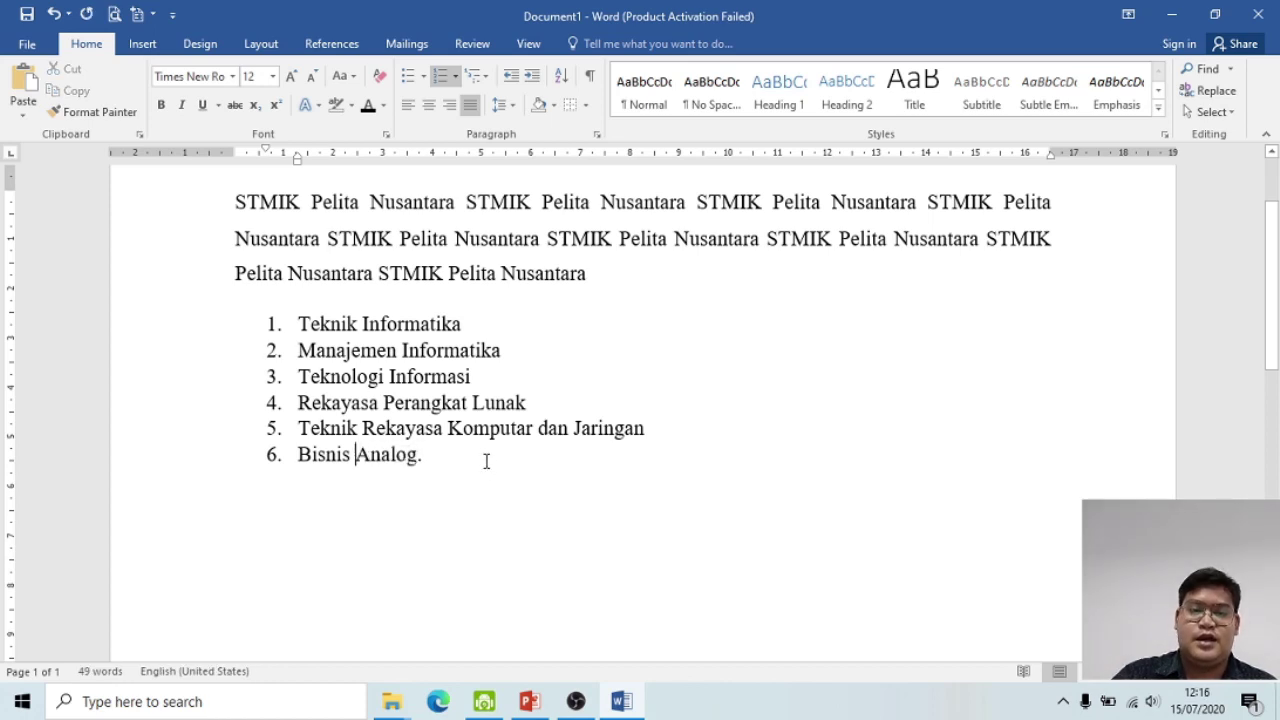
{"action": "left_click", "coordinate": [440, 456]}
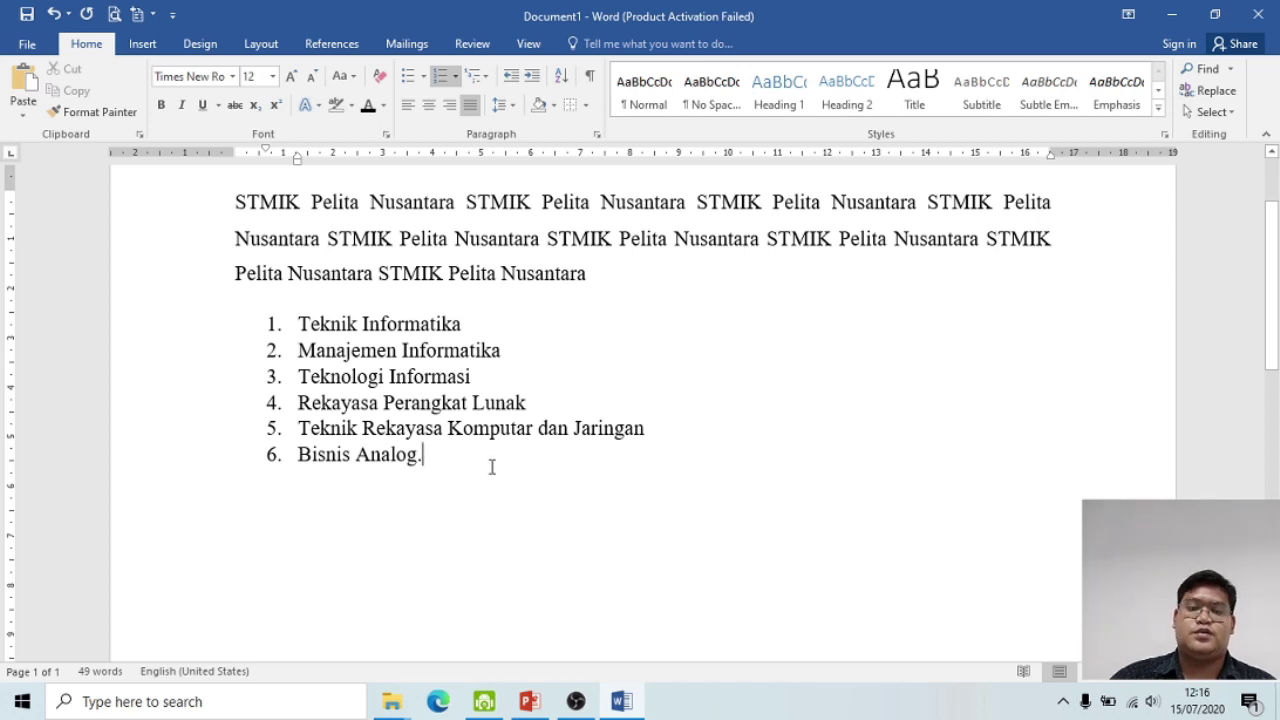
{"action": "key", "text": "ctrl+z"}
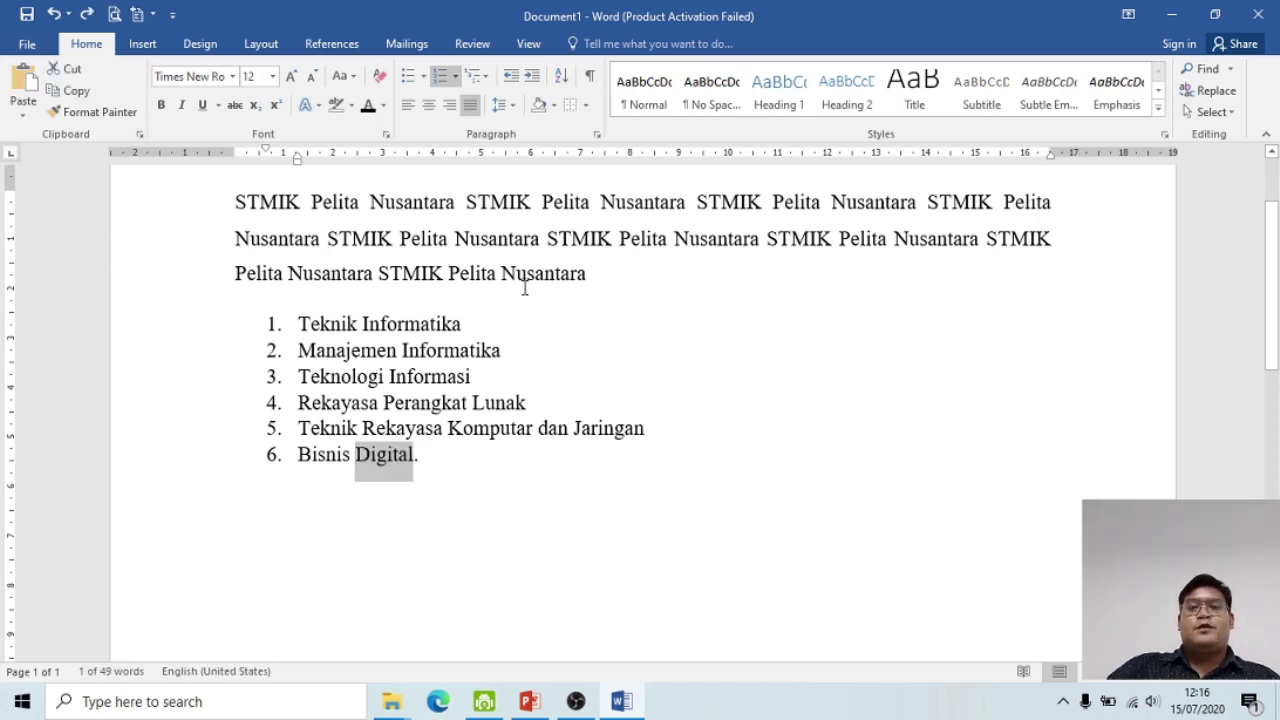
{"action": "left_click", "coordinate": [475, 456]}
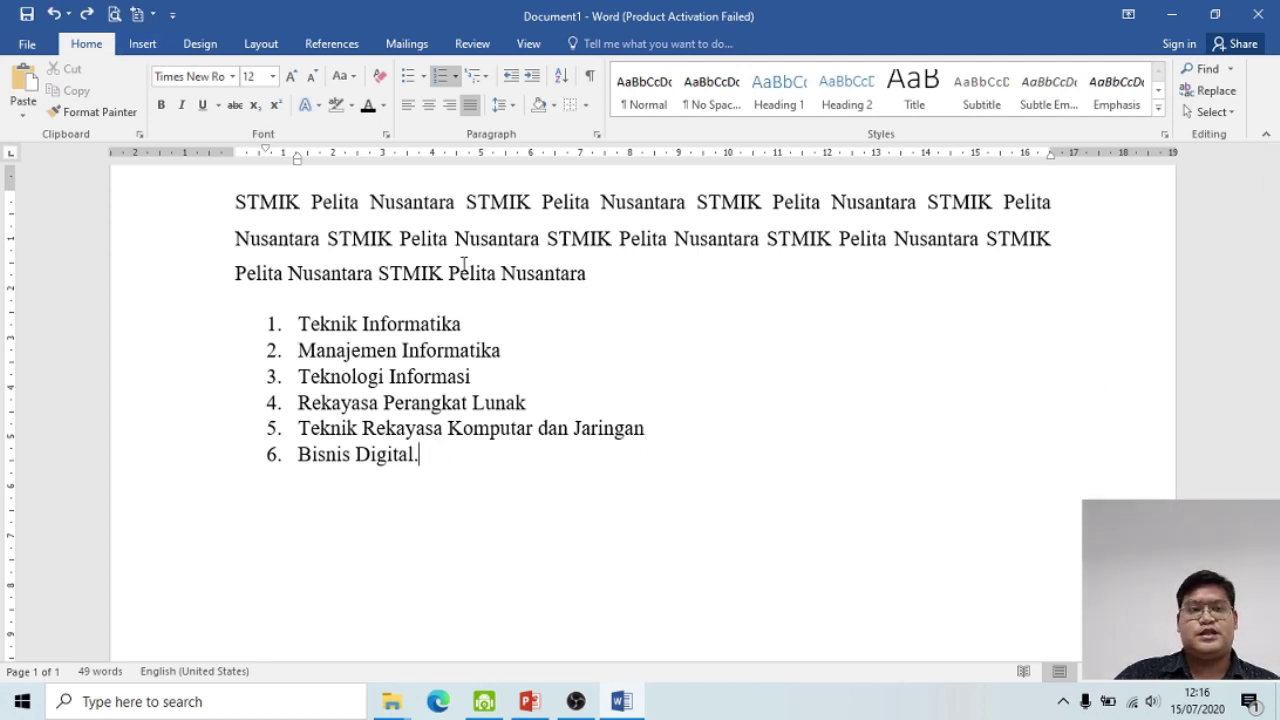
Step: Preview the Insert tab's Cover Page designs and close the gallery without adding one
{"action": "left_click", "coordinate": [140, 46]}
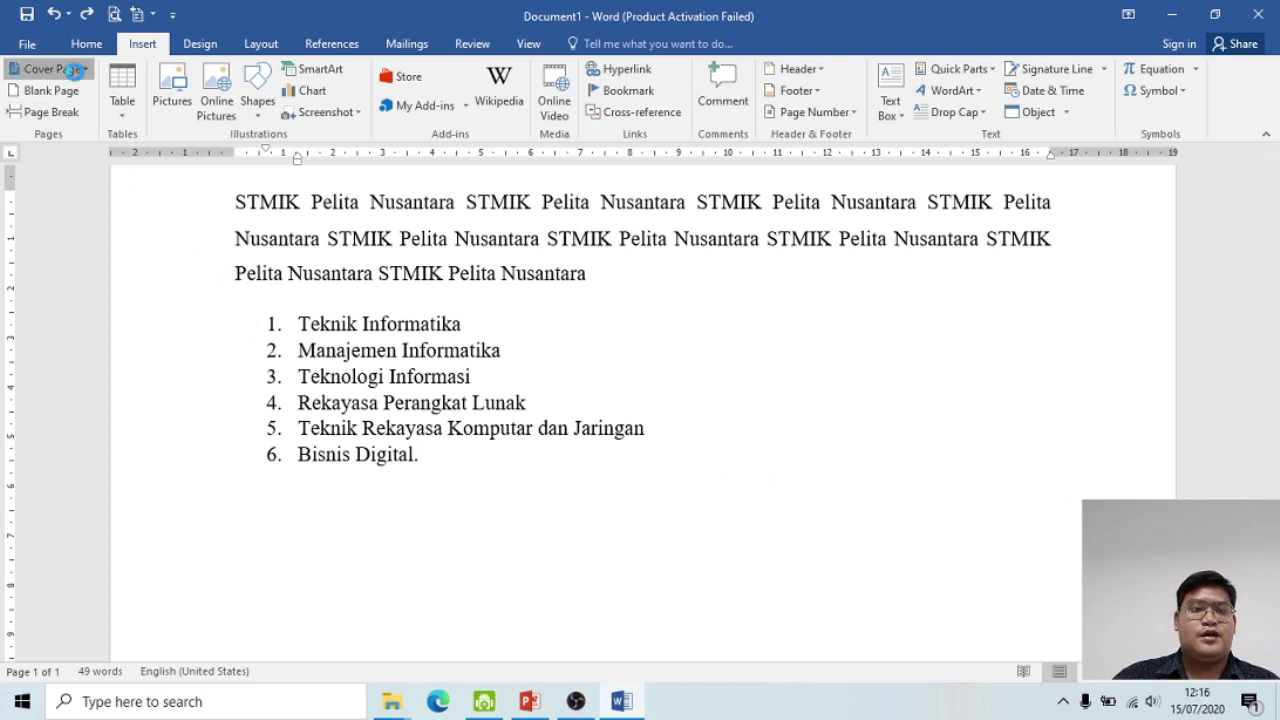
{"action": "left_click", "coordinate": [75, 72]}
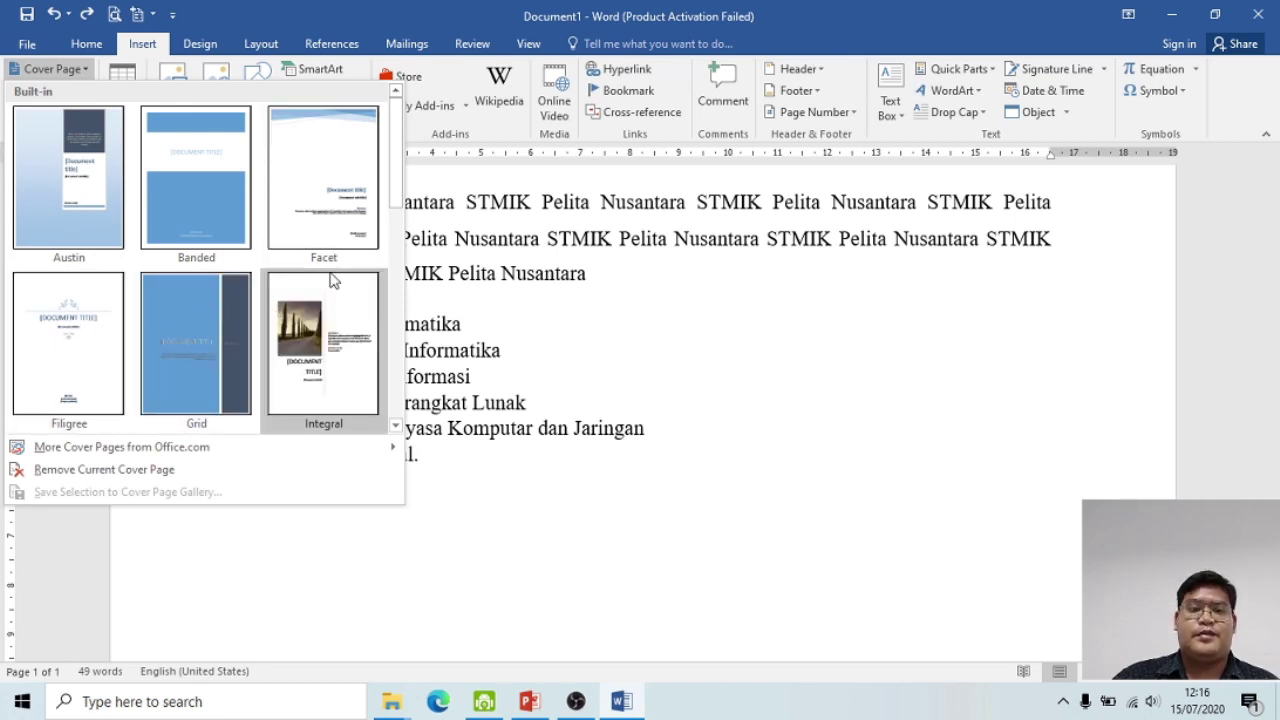
{"action": "key", "text": "Escape"}
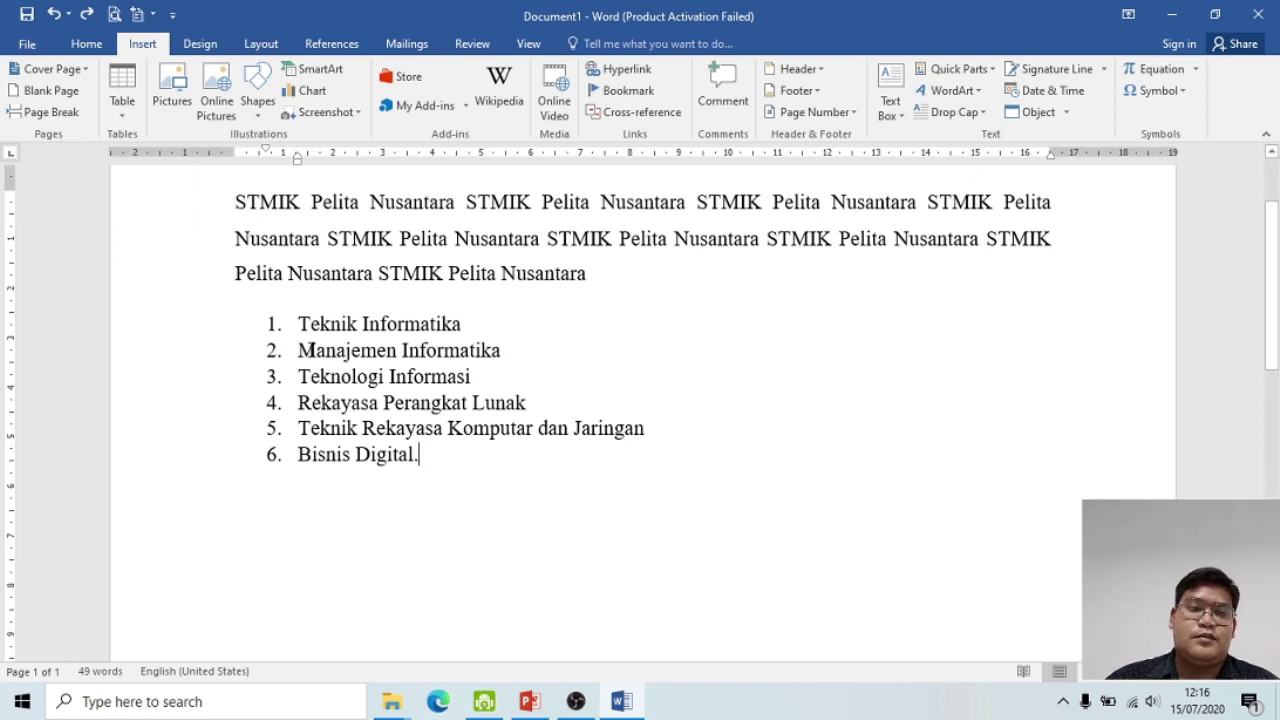
{"action": "left_click", "coordinate": [602, 281]}
Step: Insert an empty line after the STMIK paragraph and show the Table size grid
{"action": "scroll", "coordinate": [445, 417], "scroll_direction": "up", "scroll_amount": 1}
{"action": "left_click", "coordinate": [445, 417]}
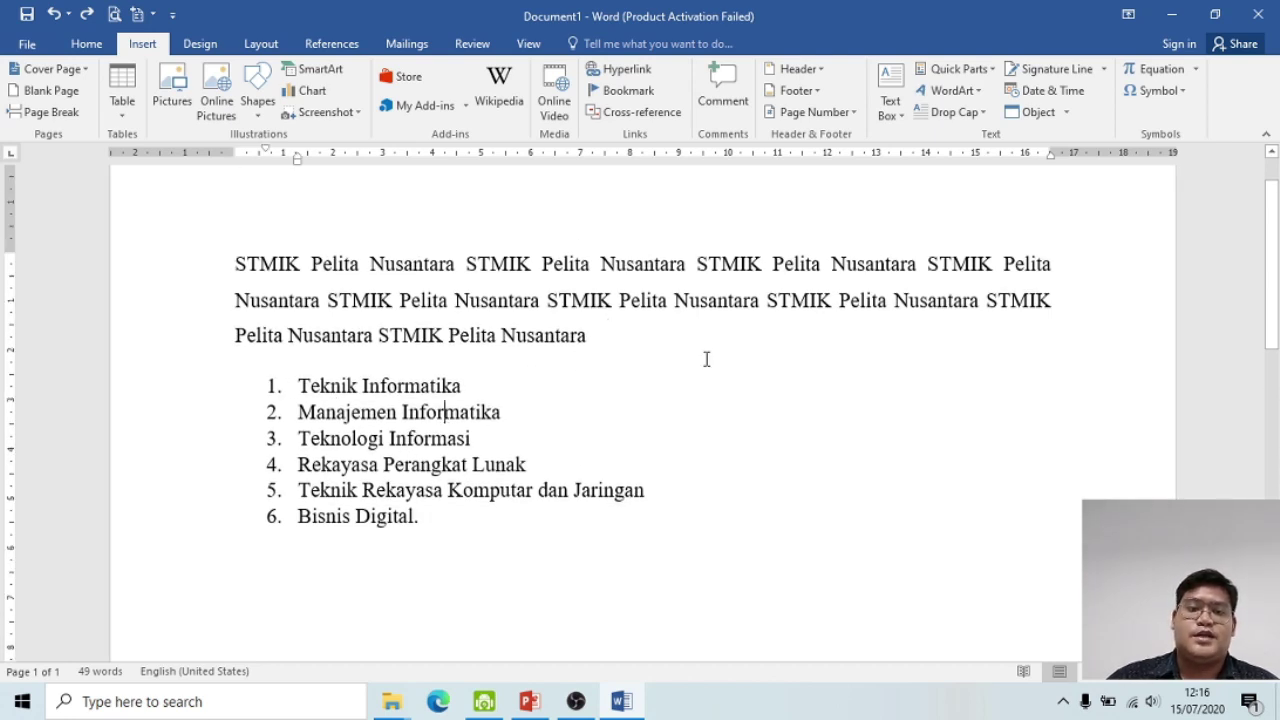
{"action": "left_click", "coordinate": [636, 334]}
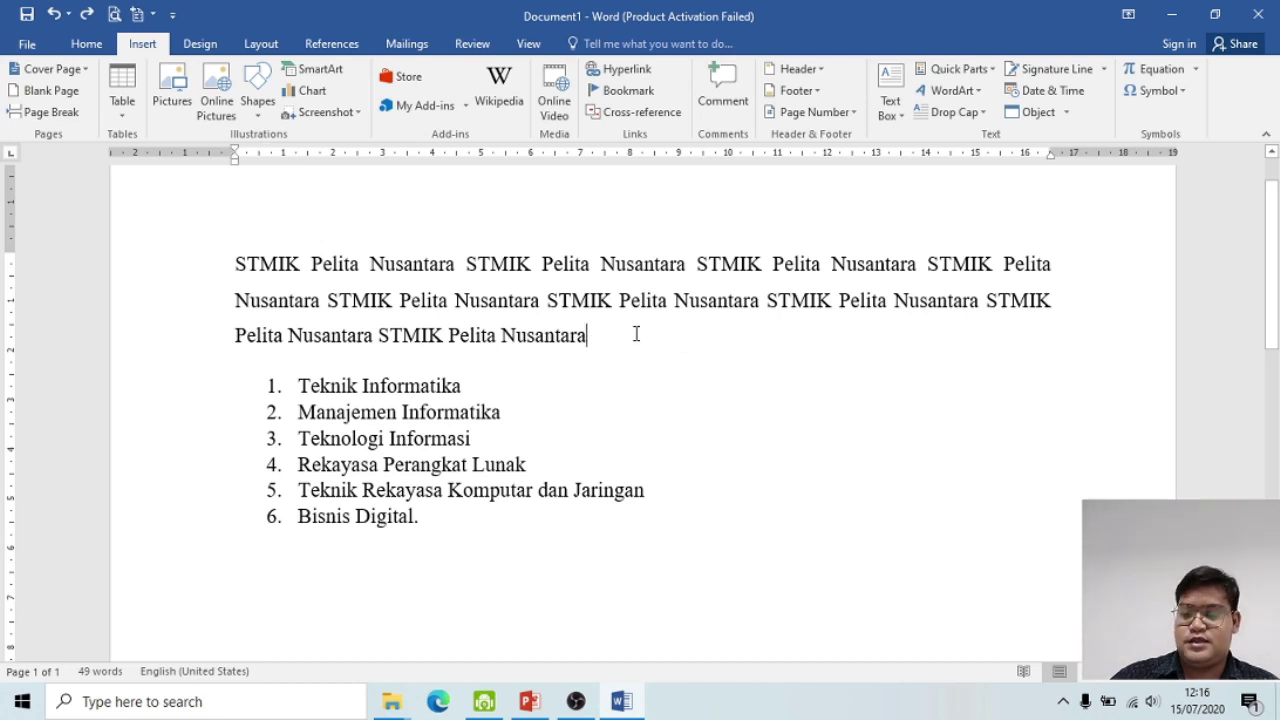
{"action": "key", "text": "Return"}
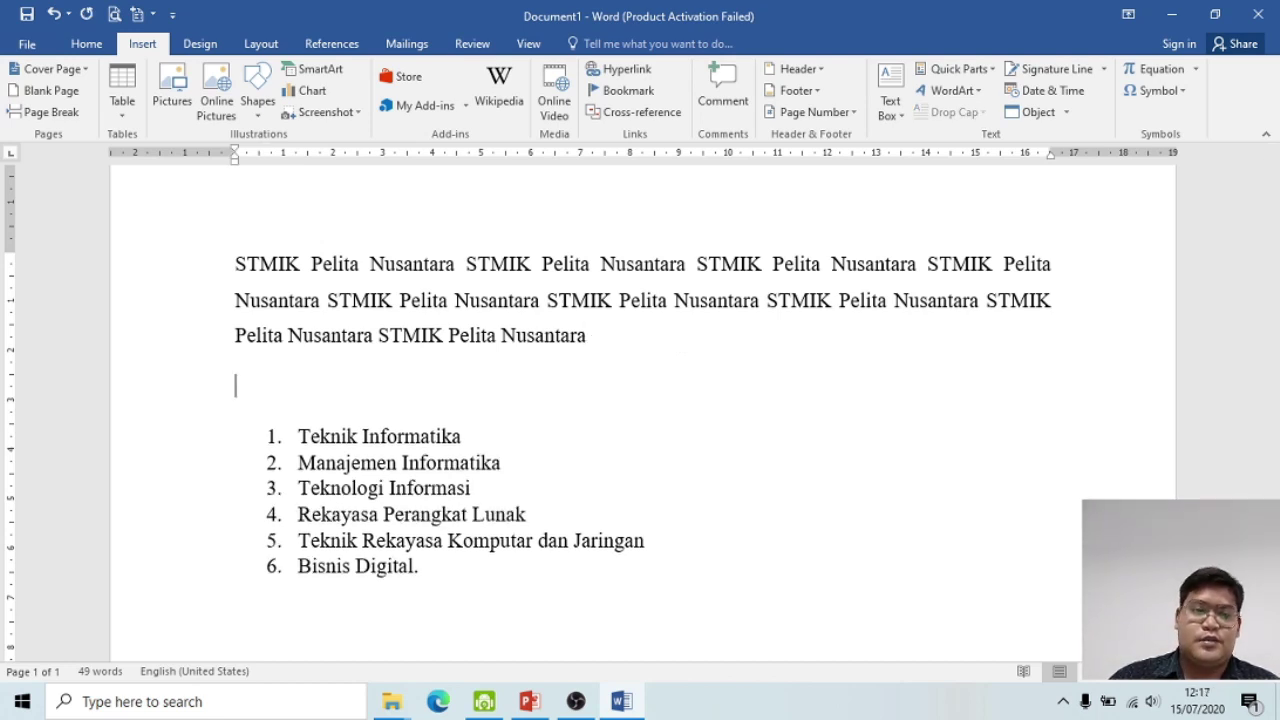
{"action": "left_click", "coordinate": [126, 118]}
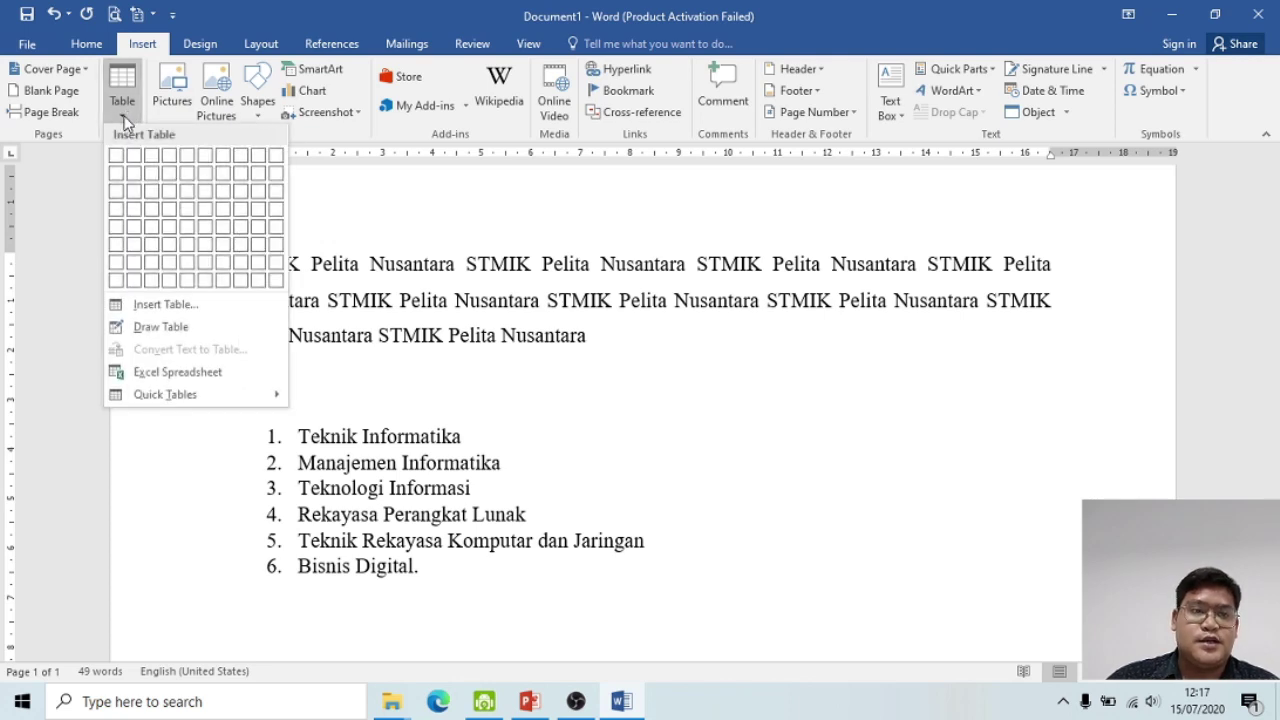
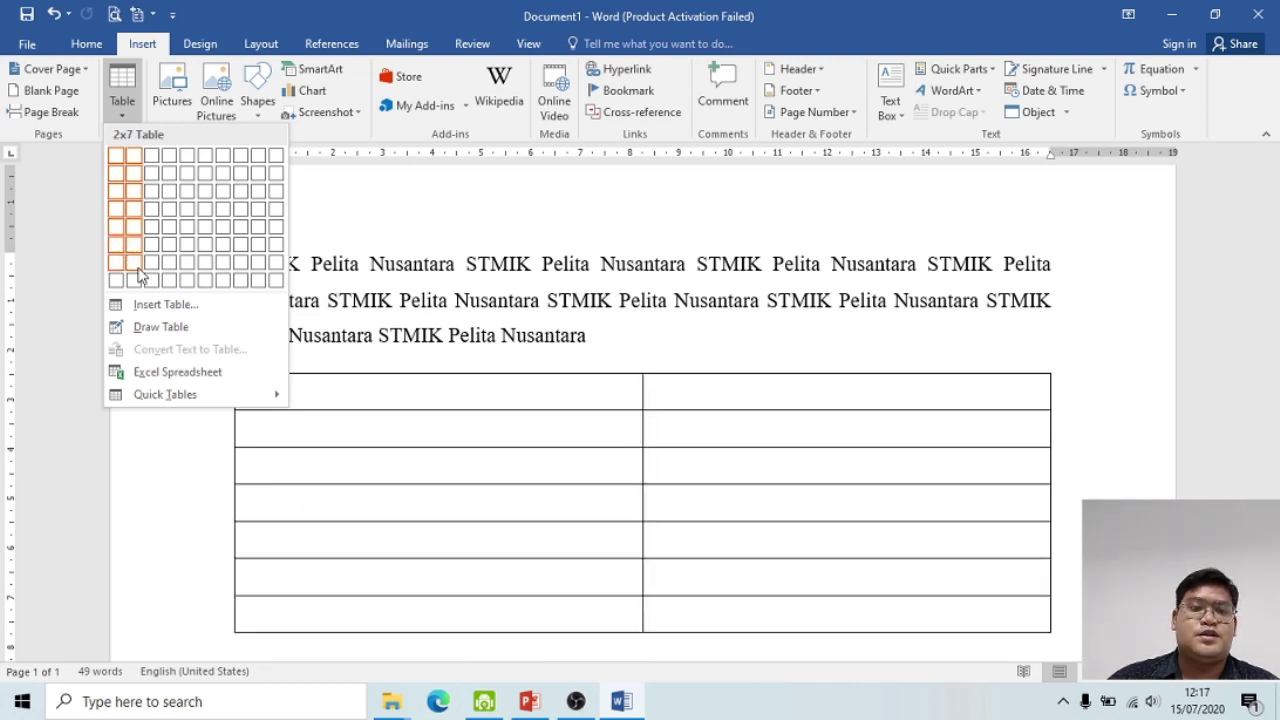
Step: Insert a table of 2 columns and 7 rows through the Insert Table dialog
{"action": "left_click", "coordinate": [166, 306]}
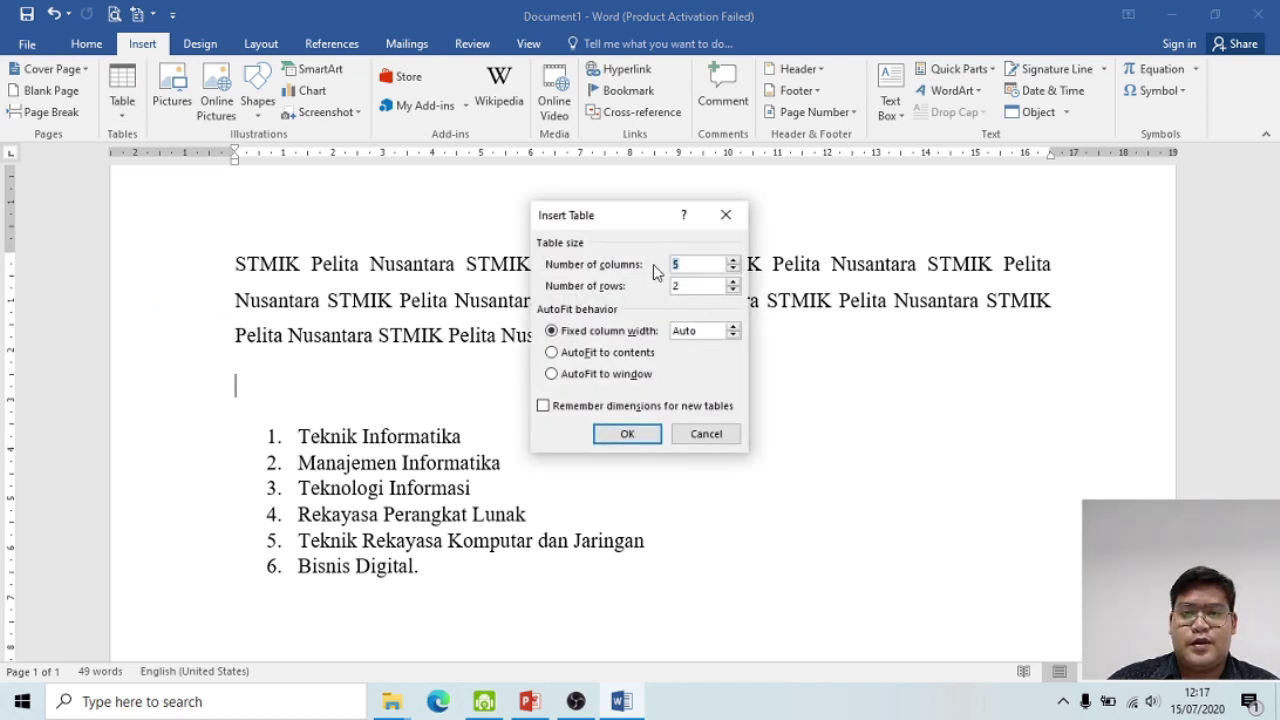
{"action": "type", "text": "2"}
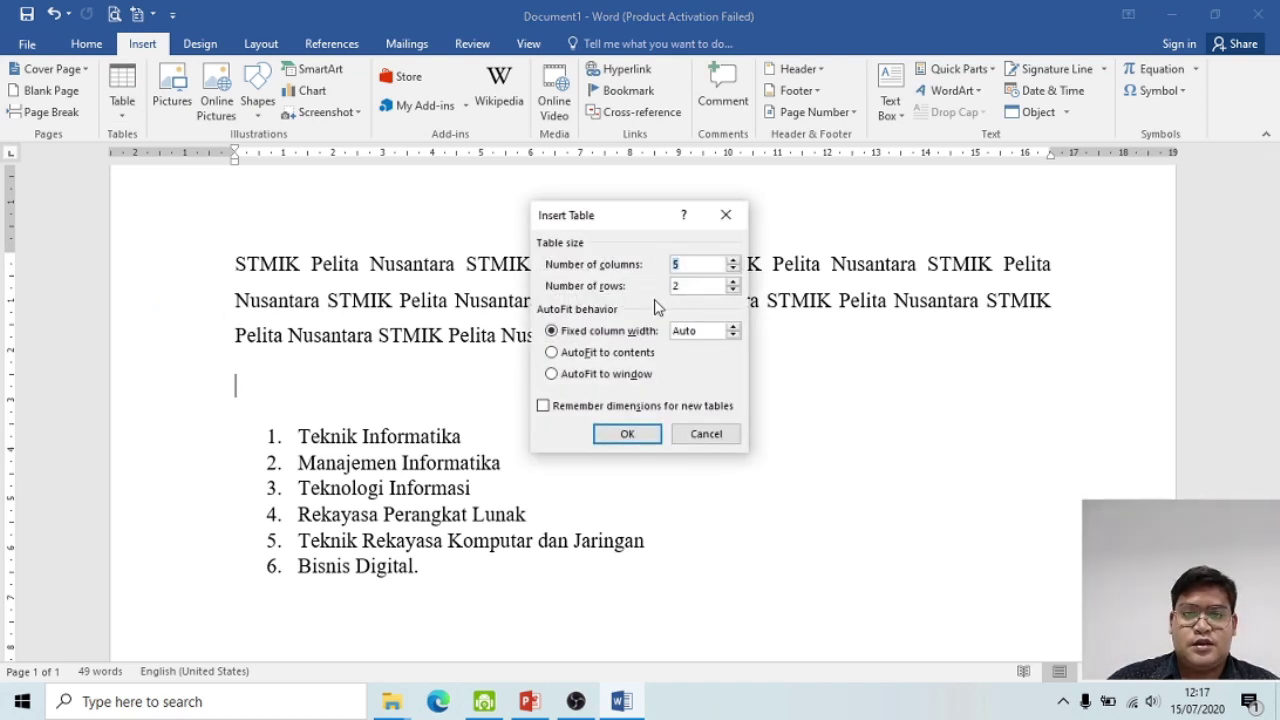
{"action": "double_click", "coordinate": [676, 286]}
{"action": "type", "text": "7"}
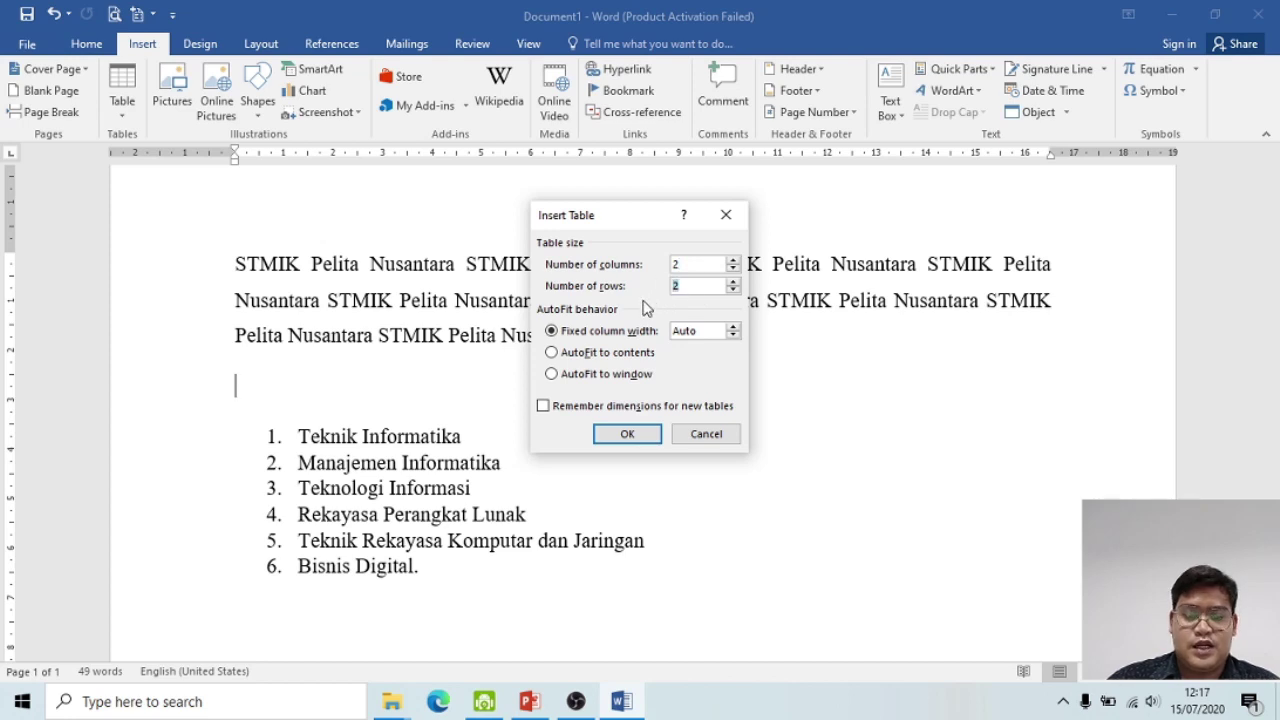
{"action": "left_click", "coordinate": [646, 434]}
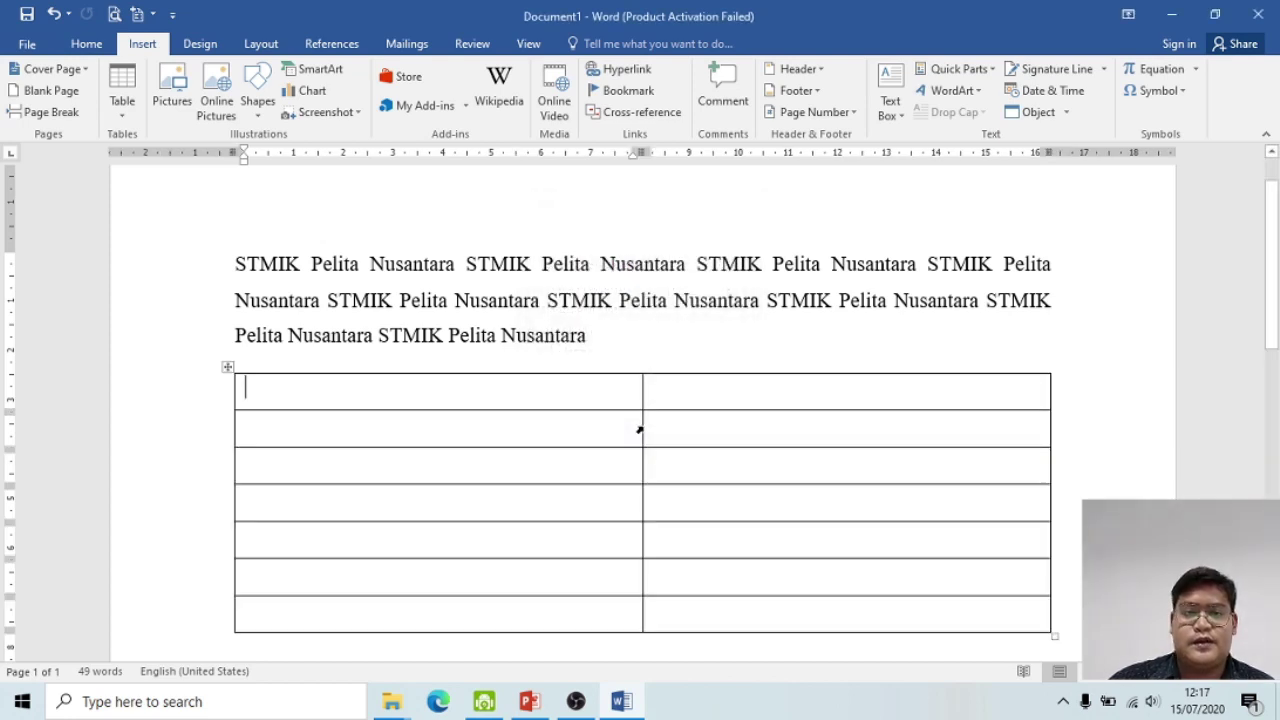
{"action": "scroll", "coordinate": [643, 428], "scroll_direction": "down", "scroll_amount": 2}
Step: Drag the table's middle border left so the first column is narrow
{"action": "left_click_drag", "start_coordinate": [643, 256], "coordinate": [332, 305]}
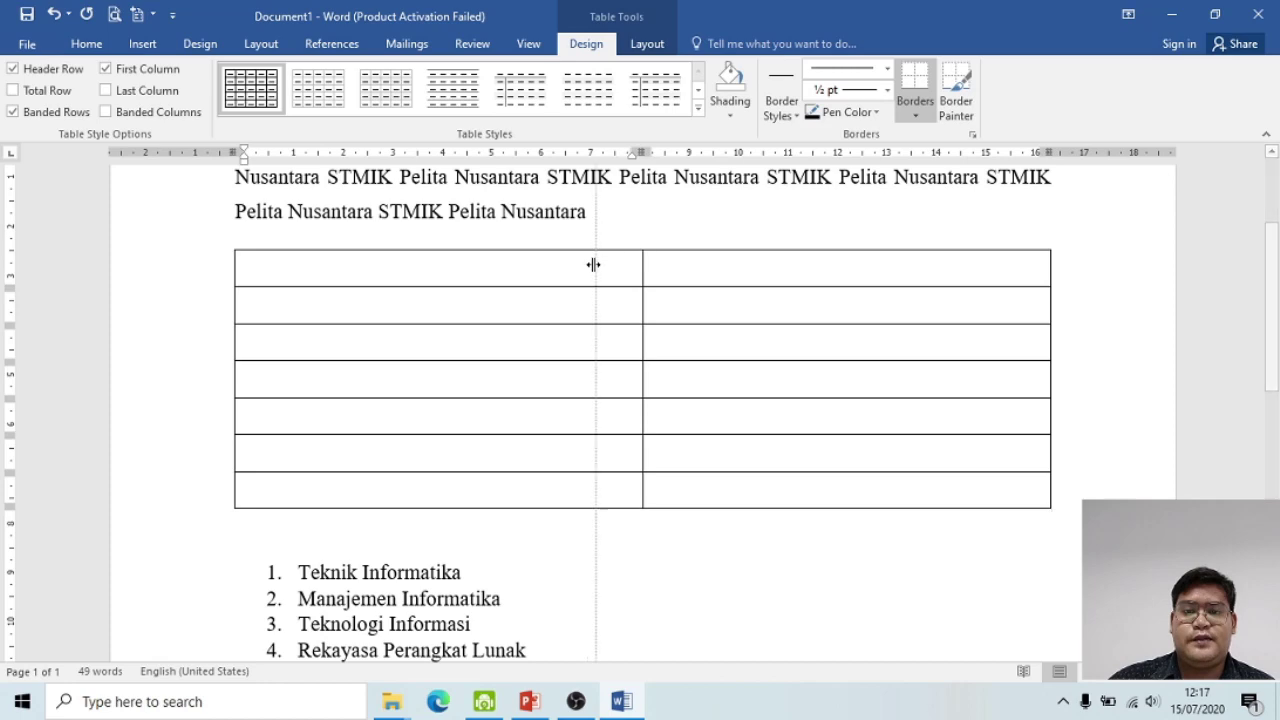
{"action": "scroll", "coordinate": [466, 317], "scroll_direction": "down", "scroll_amount": 2}
{"action": "scroll", "coordinate": [467, 318], "scroll_direction": "up", "scroll_amount": 3}
{"action": "scroll", "coordinate": [409, 337], "scroll_direction": "up", "scroll_amount": 2}
{"action": "scroll", "coordinate": [390, 396], "scroll_direction": "down", "scroll_amount": 1}
{"action": "scroll", "coordinate": [390, 396], "scroll_direction": "down", "scroll_amount": 1}
{"action": "scroll", "coordinate": [390, 396], "scroll_direction": "up", "scroll_amount": 1}
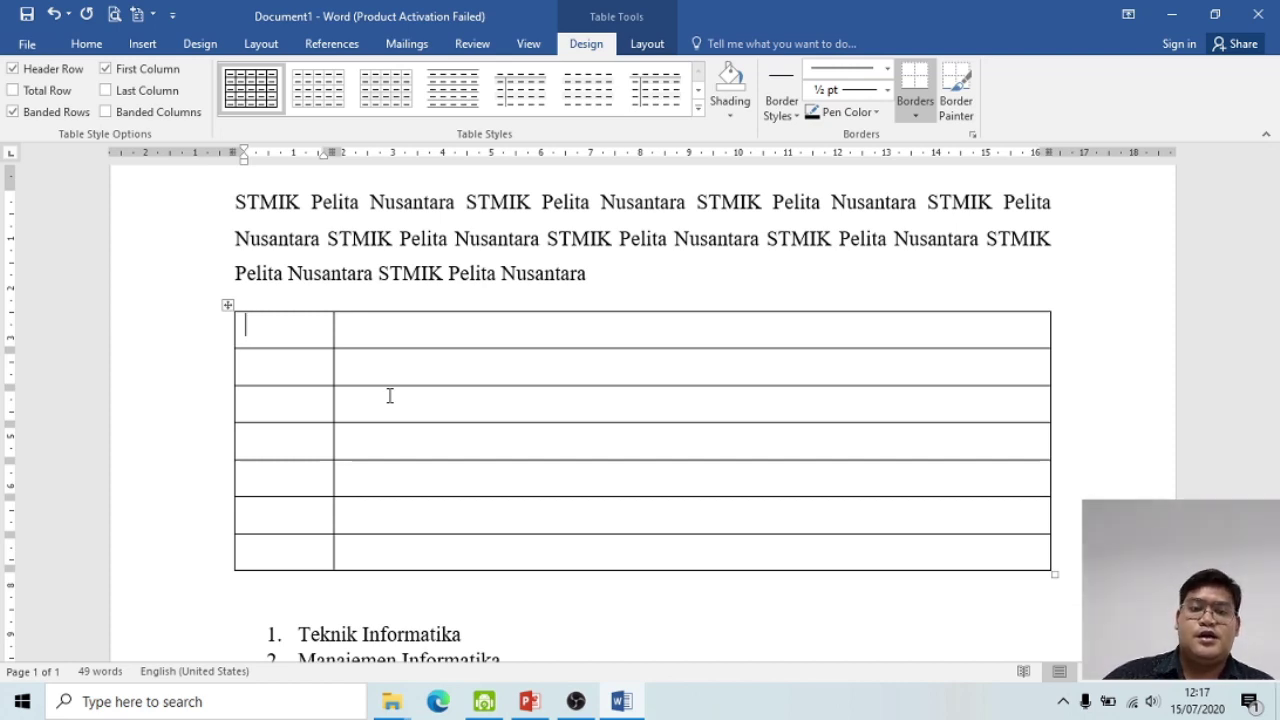
Step: Select and deselect the first column and first row, then put the caret in the first cell
{"action": "left_click_drag", "start_coordinate": [312, 318], "coordinate": [287, 551]}
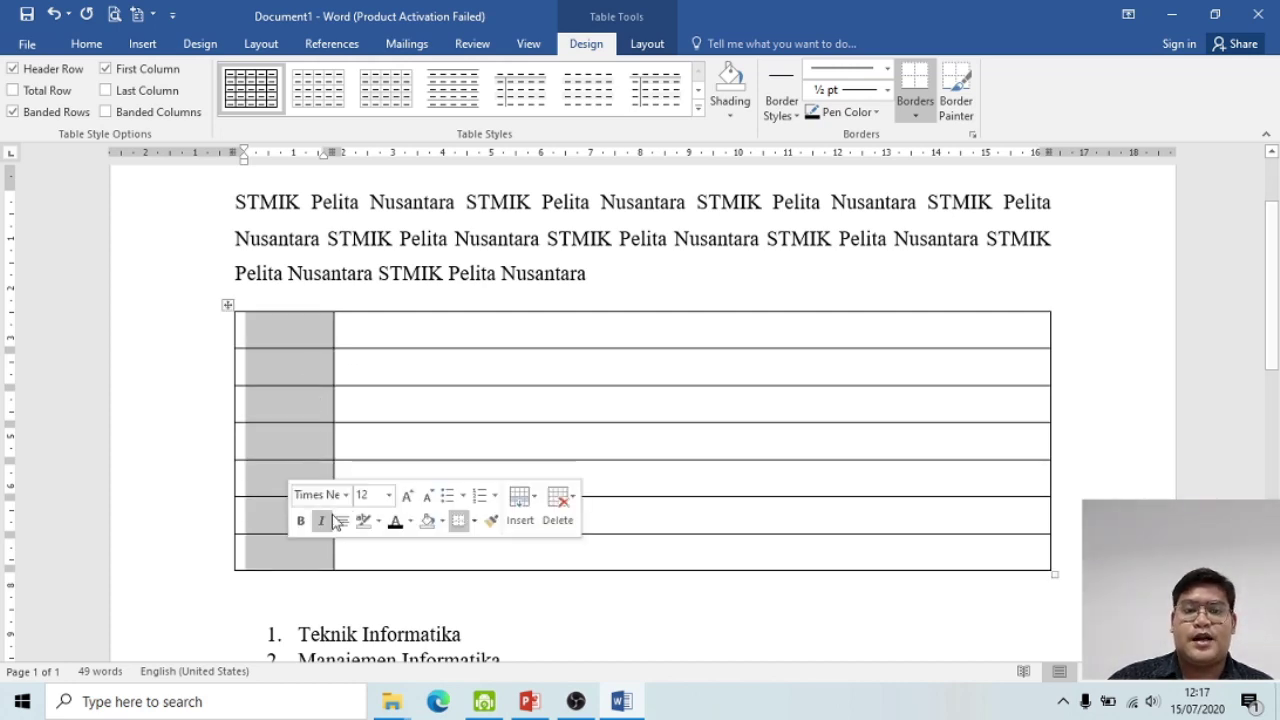
{"action": "left_click", "coordinate": [557, 434]}
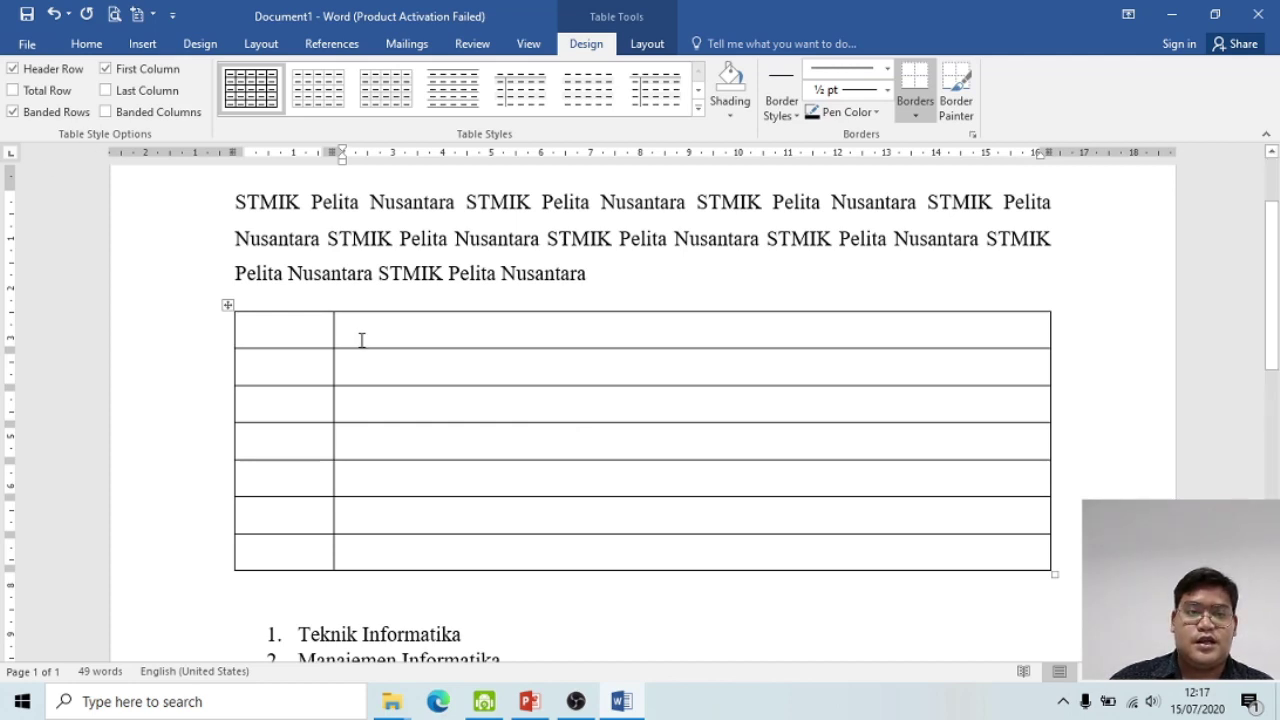
{"action": "left_click_drag", "start_coordinate": [281, 339], "coordinate": [411, 331]}
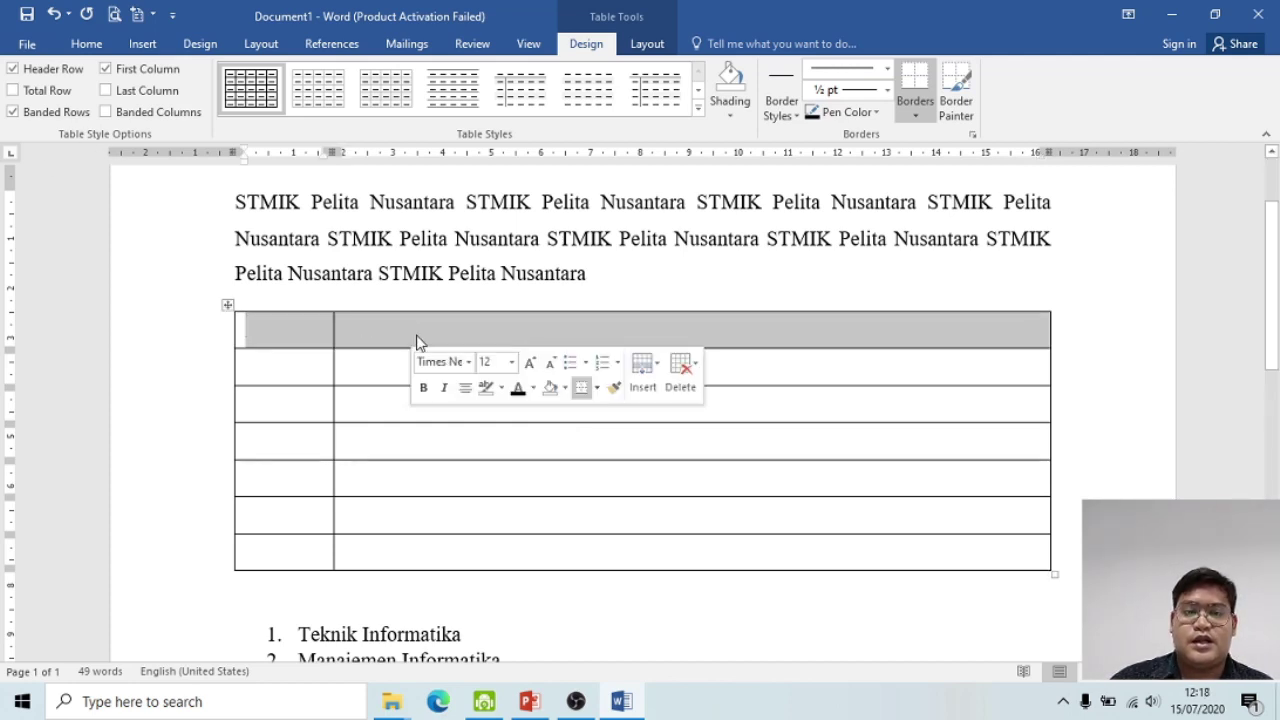
{"action": "left_click", "coordinate": [425, 549]}
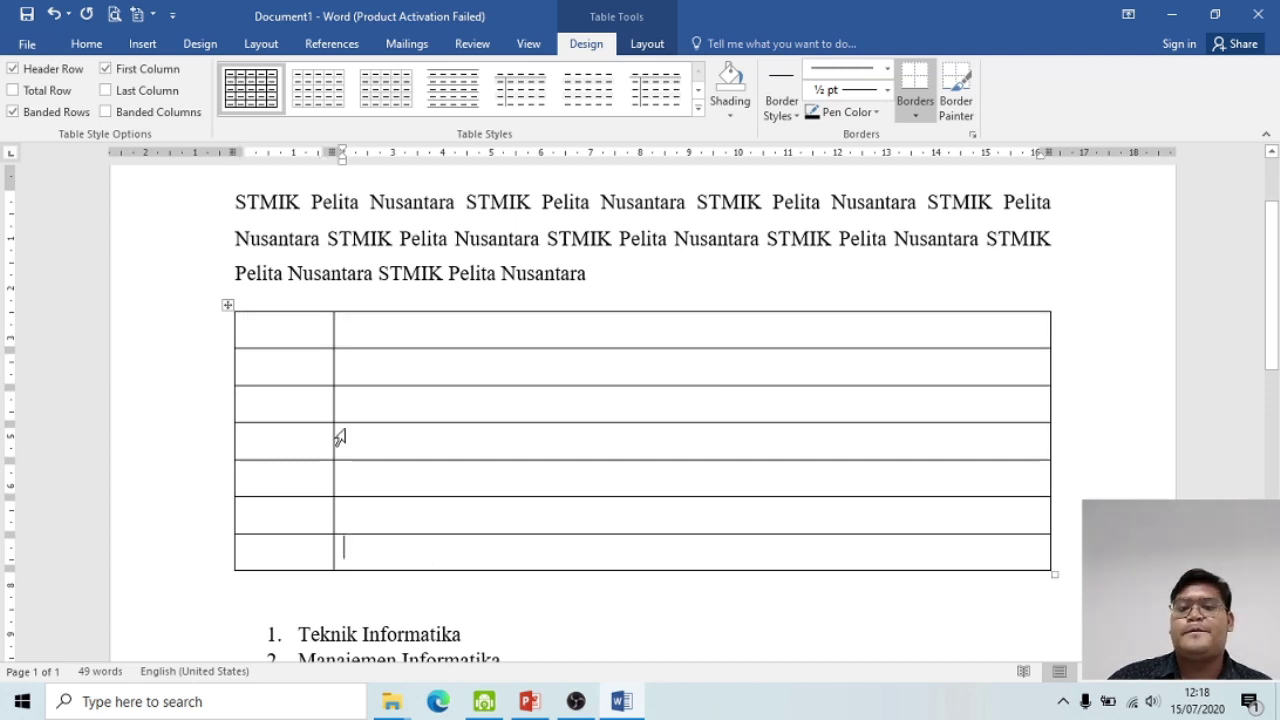
{"action": "scroll", "coordinate": [340, 437], "scroll_direction": "up", "scroll_amount": 1}
{"action": "left_click", "coordinate": [634, 398]}
{"action": "scroll", "coordinate": [292, 356], "scroll_direction": "down", "scroll_amount": 1}
{"action": "left_click", "coordinate": [288, 336]}
Step: Fill the header row with No and Nama Program Studi
{"action": "type", "text": "No"}
{"action": "key", "text": "Tab"}
{"action": "type", "text": "Nama Program"}
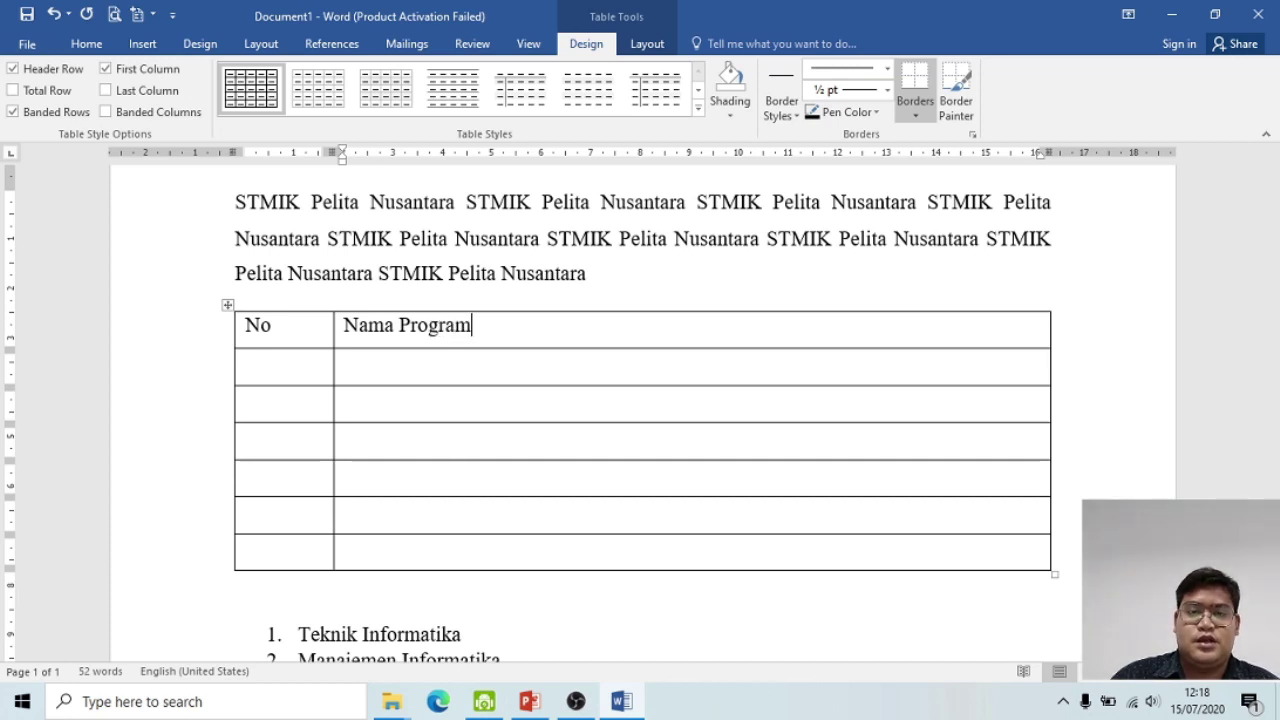
{"action": "type", "text": " Studi"}
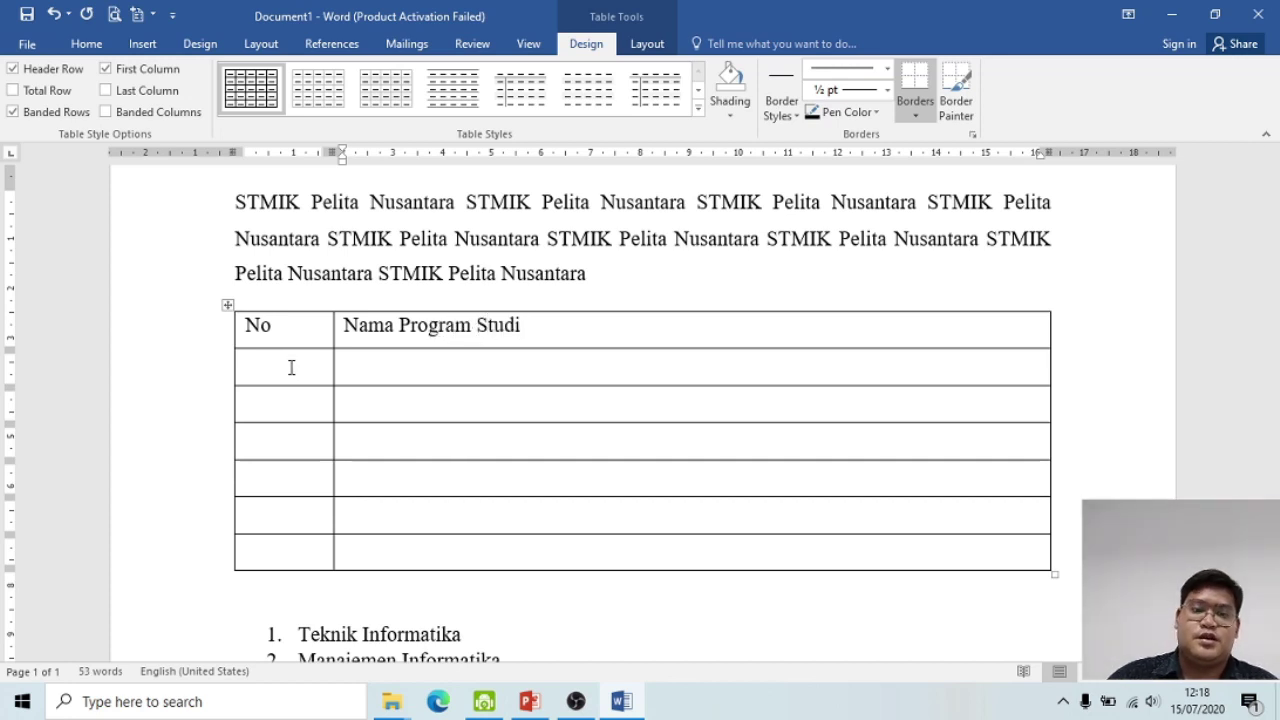
Step: Paste the copied program list into the table cells, then undo the paste
{"action": "scroll", "coordinate": [293, 372], "scroll_direction": "down", "scroll_amount": 1}
{"action": "scroll", "coordinate": [308, 309], "scroll_direction": "down", "scroll_amount": 2}
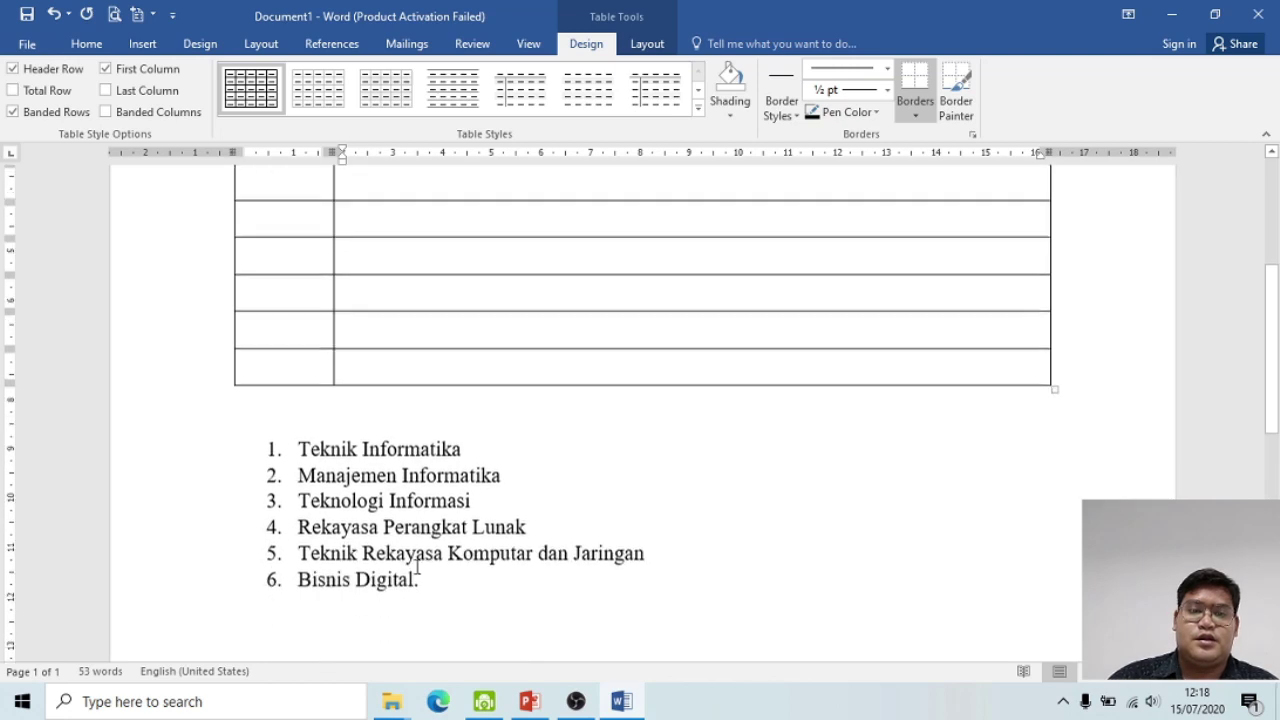
{"action": "left_click_drag", "start_coordinate": [428, 591], "coordinate": [276, 457]}
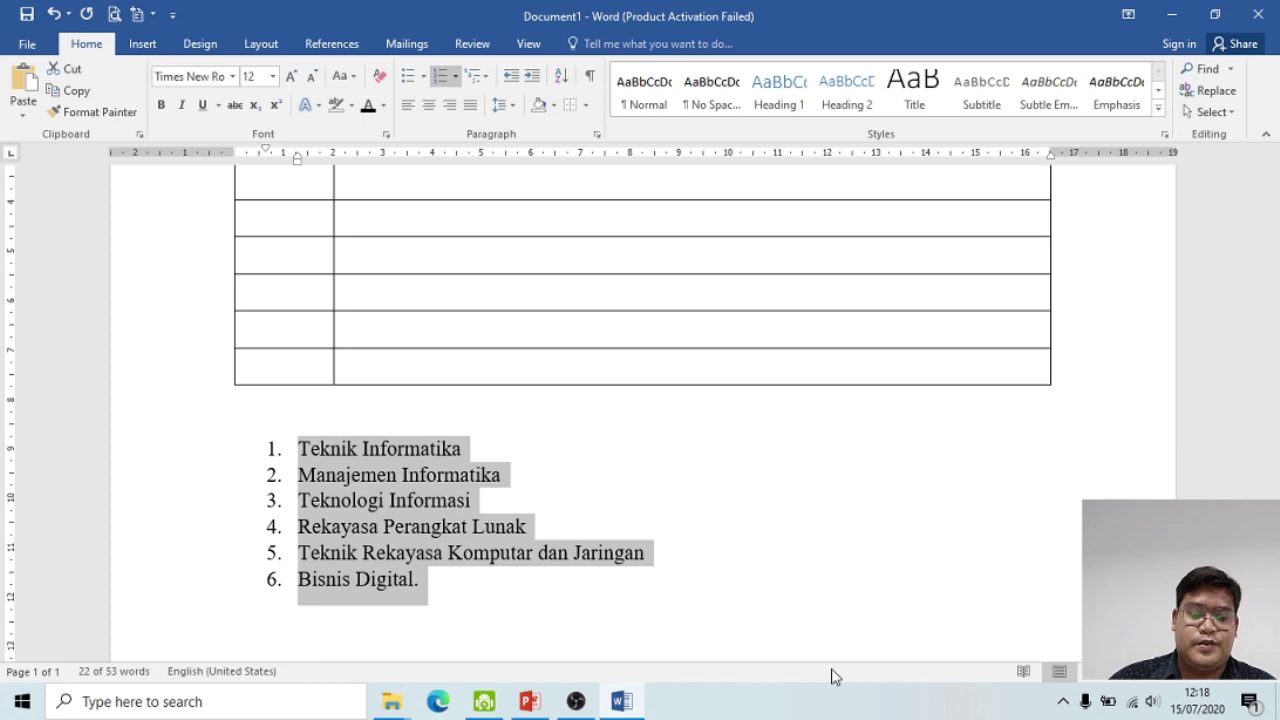
{"action": "scroll", "coordinate": [546, 569], "scroll_direction": "up", "scroll_amount": 2}
{"action": "scroll", "coordinate": [329, 366], "scroll_direction": "up", "scroll_amount": 1}
{"action": "left_click_drag", "start_coordinate": [329, 368], "coordinate": [423, 543]}
{"action": "key", "text": "ctrl+v"}
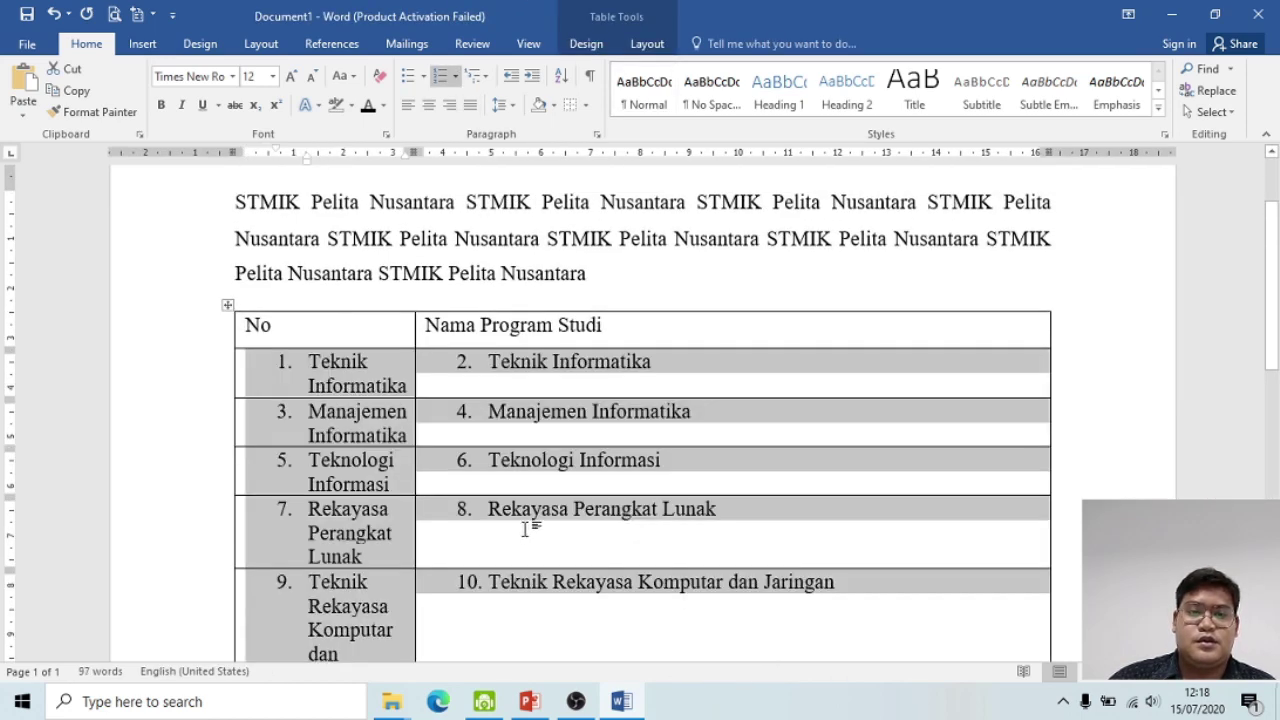
{"action": "scroll", "coordinate": [600, 528], "scroll_direction": "down", "scroll_amount": 2}
{"action": "scroll", "coordinate": [634, 528], "scroll_direction": "down", "scroll_amount": 2}
{"action": "key", "text": "ctrl+z"}
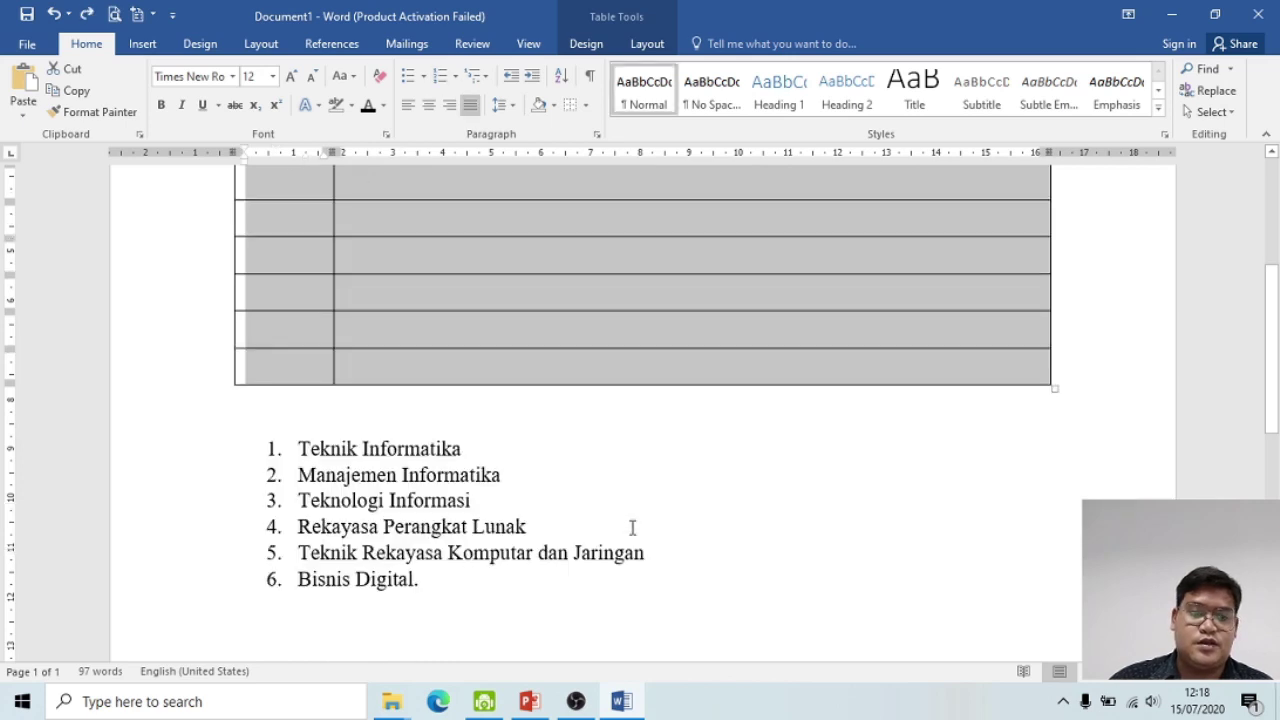
{"action": "scroll", "coordinate": [419, 487], "scroll_direction": "up", "scroll_amount": 2}
Step: Number the No column cells 1, 2, 3, 4 and 5
{"action": "left_click", "coordinate": [285, 298]}
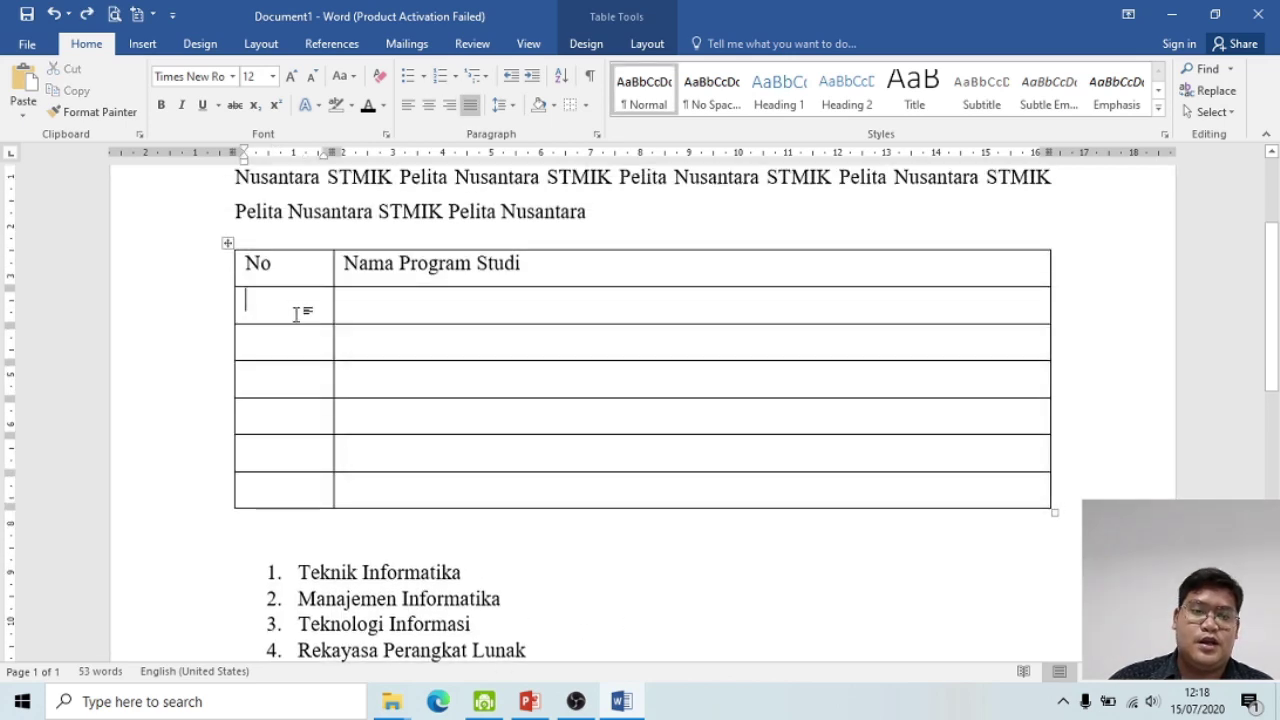
{"action": "type", "text": "1"}
{"action": "left_click", "coordinate": [287, 340]}
{"action": "type", "text": "2"}
{"action": "left_click", "coordinate": [276, 388]}
{"action": "type", "text": "3"}
{"action": "type", "text": "4"}
{"action": "type", "text": "5"}
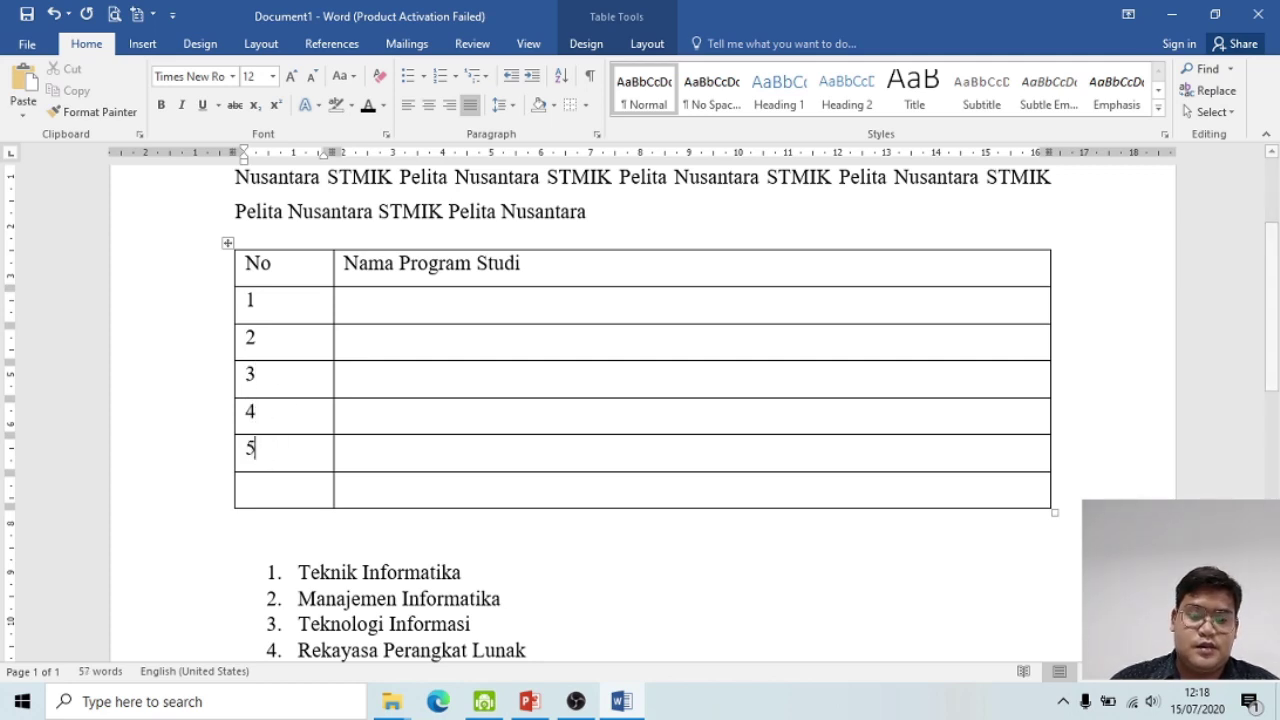
{"action": "scroll", "coordinate": [440, 420], "scroll_direction": "up", "scroll_amount": 1}
Step: Switch to the Insert tab and look over the table
{"action": "scroll", "coordinate": [455, 396], "scroll_direction": "down", "scroll_amount": 2}
{"action": "scroll", "coordinate": [465, 380], "scroll_direction": "up", "scroll_amount": 3}
{"action": "scroll", "coordinate": [451, 363], "scroll_direction": "down", "scroll_amount": 2}
{"action": "scroll", "coordinate": [451, 349], "scroll_direction": "up", "scroll_amount": 2}
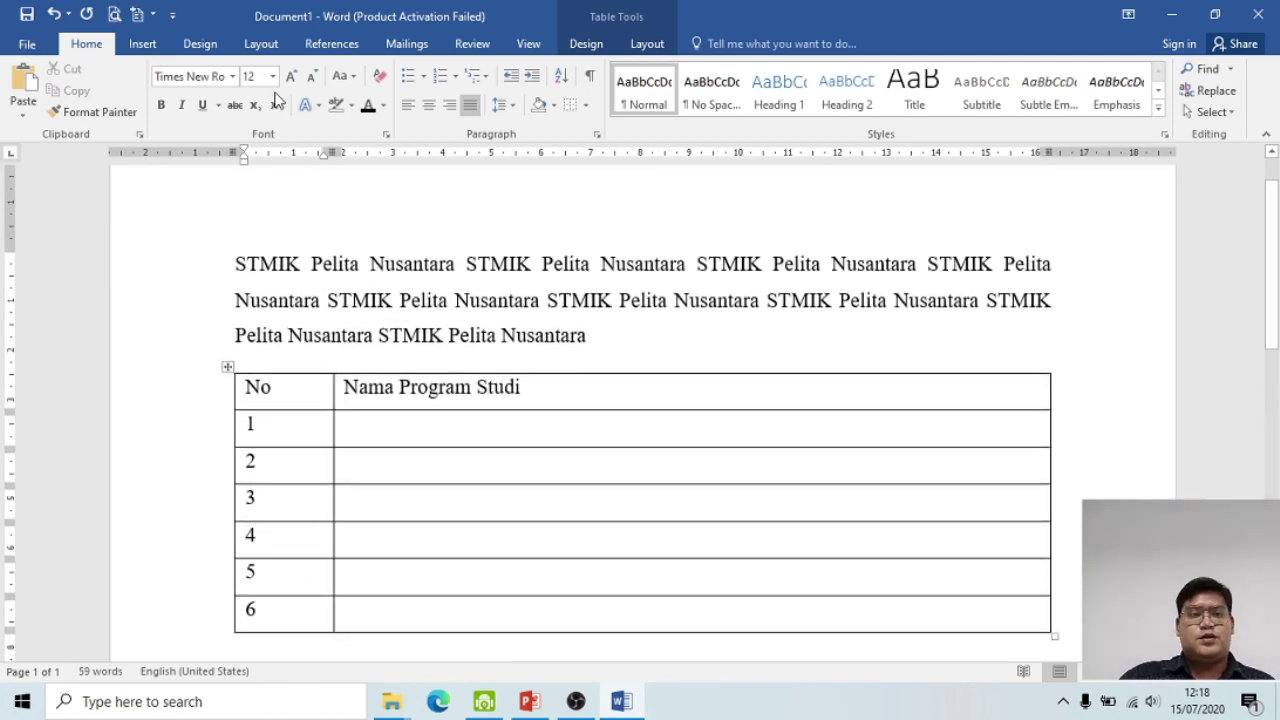
{"action": "left_click", "coordinate": [145, 44]}
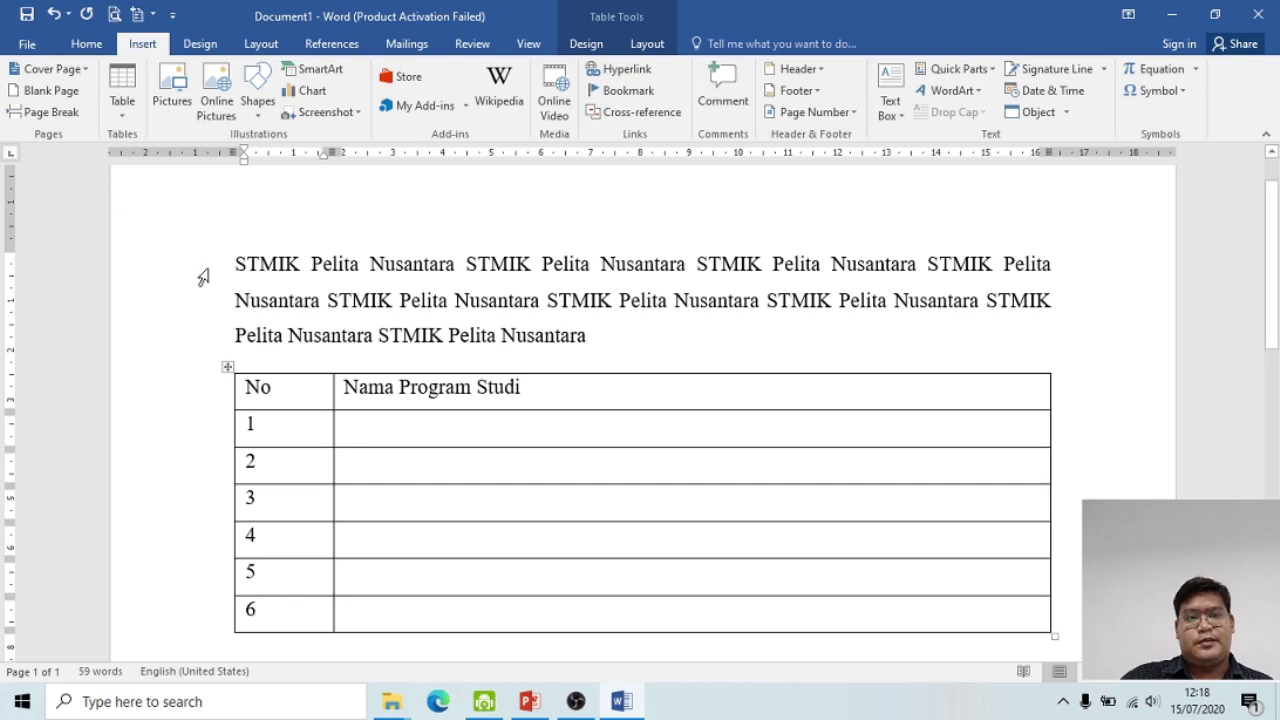
{"action": "scroll", "coordinate": [443, 291], "scroll_direction": "down", "scroll_amount": 3}
{"action": "scroll", "coordinate": [528, 357], "scroll_direction": "up", "scroll_amount": 1}
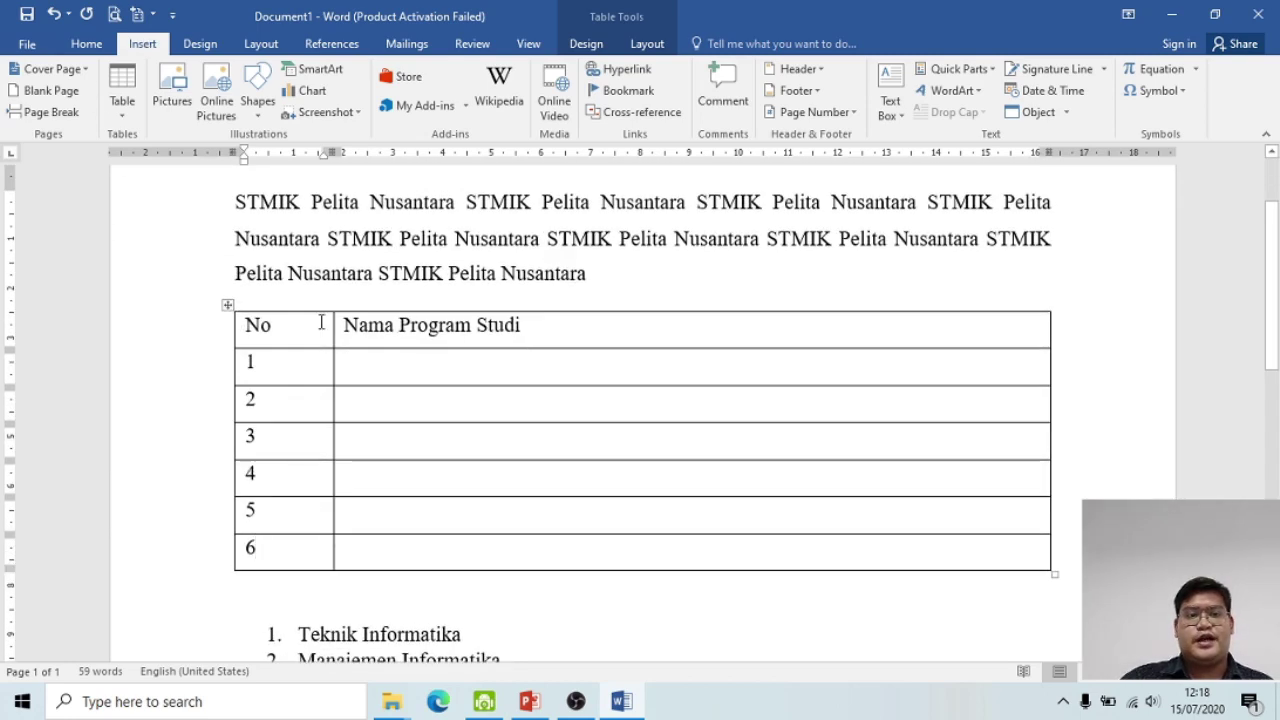
{"action": "scroll", "coordinate": [330, 325], "scroll_direction": "up", "scroll_amount": 3}
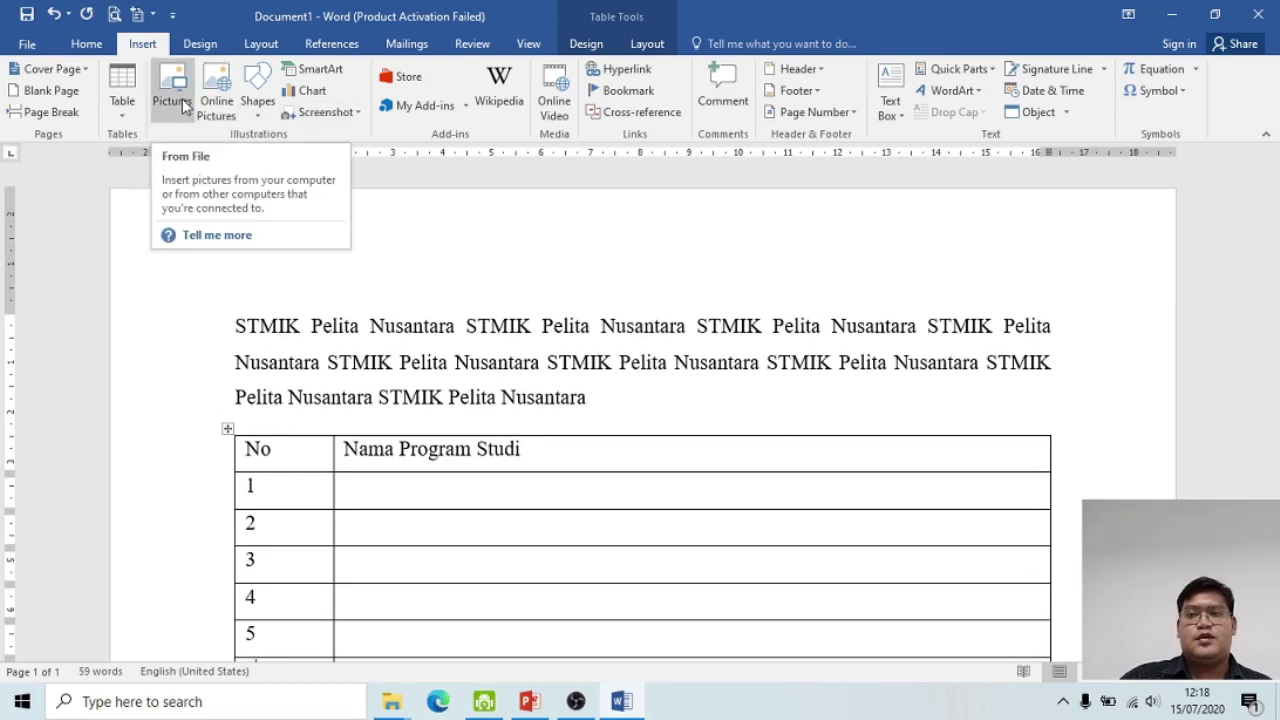
{"action": "scroll", "coordinate": [400, 380], "scroll_direction": "down", "scroll_amount": 6}
{"action": "scroll", "coordinate": [468, 451], "scroll_direction": "up", "scroll_amount": 4}
{"action": "scroll", "coordinate": [496, 379], "scroll_direction": "up", "scroll_amount": 3}
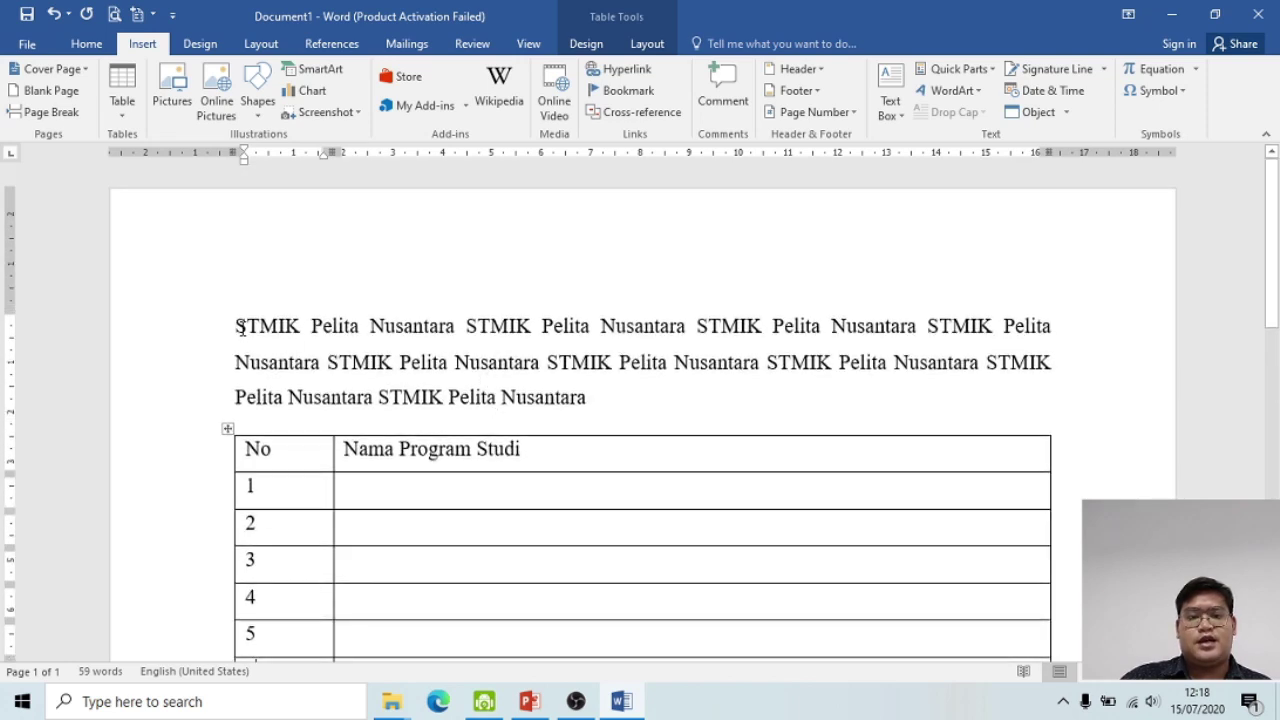
Step: Add a blank line above the STMIK paragraph and open the Insert Picture dialog
{"action": "left_click", "coordinate": [240, 328]}
{"action": "key", "text": "Return"}
{"action": "key", "text": "Up"}
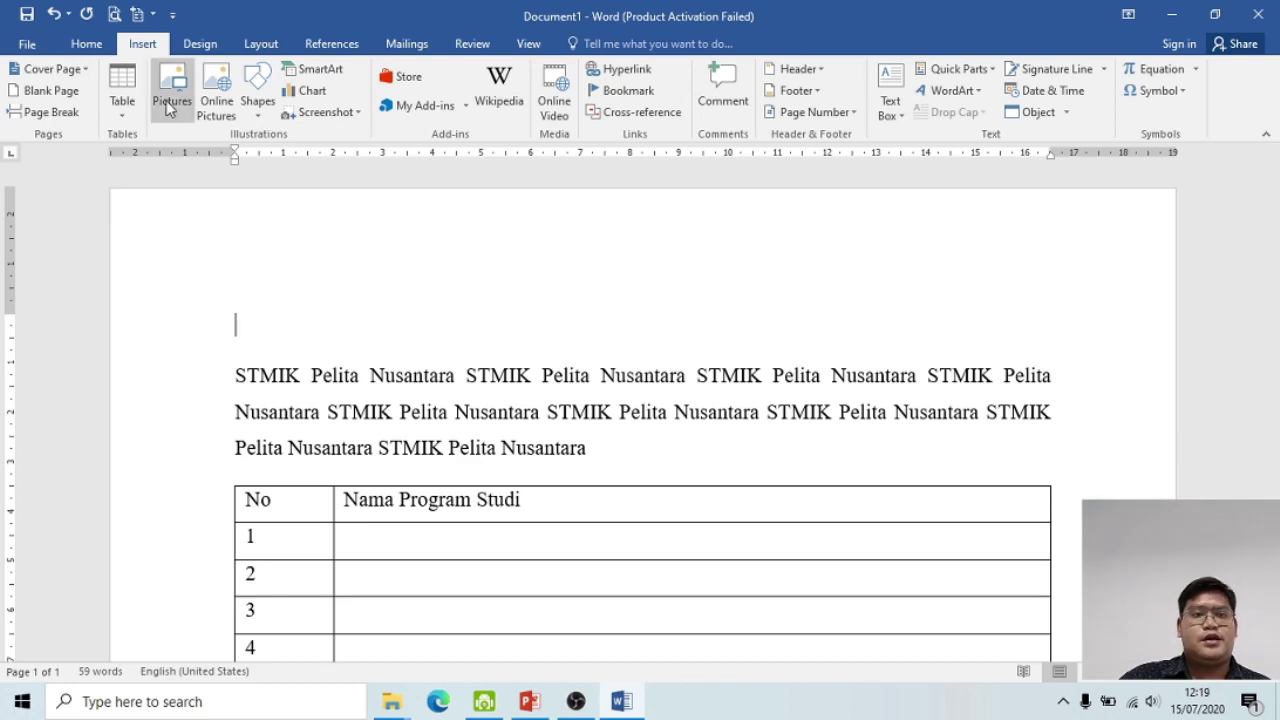
{"action": "left_click", "coordinate": [167, 95]}
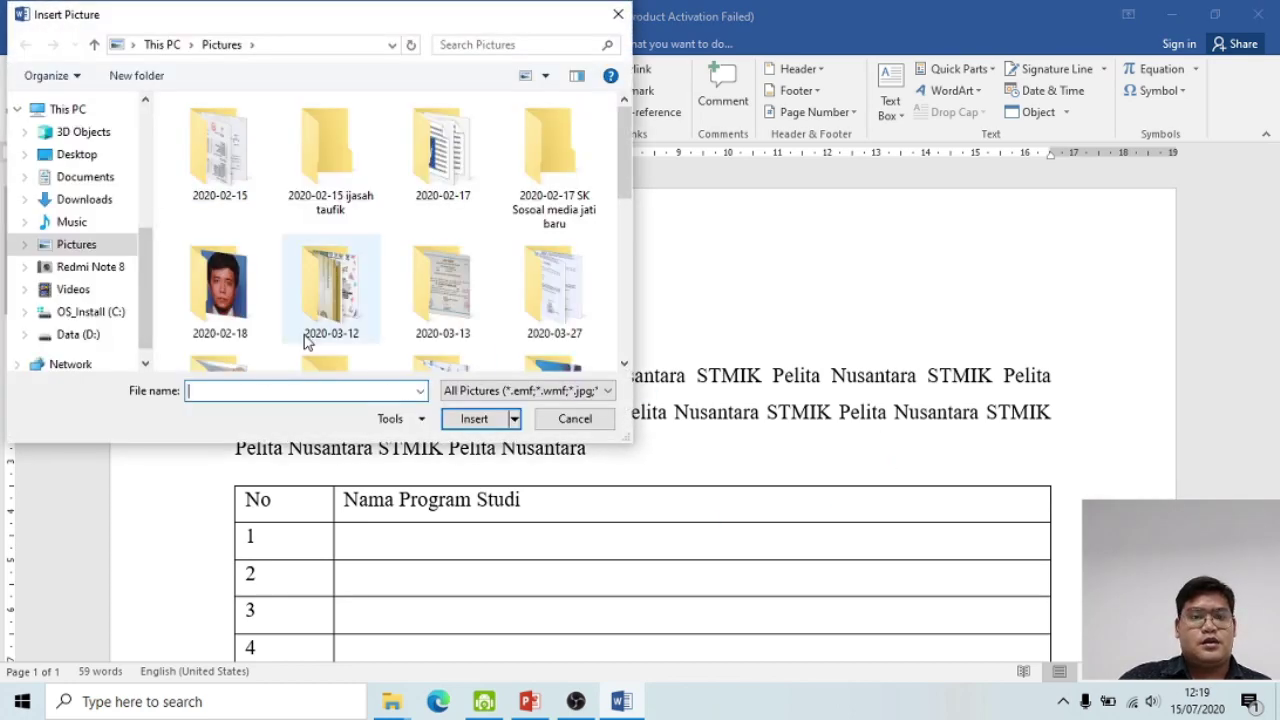
Step: Insert logo_penusa.png from the BELAJAR HTML folder on the Data (D:) drive
{"action": "scroll", "coordinate": [306, 320], "scroll_direction": "down", "scroll_amount": 3}
{"action": "scroll", "coordinate": [305, 260], "scroll_direction": "down", "scroll_amount": 5}
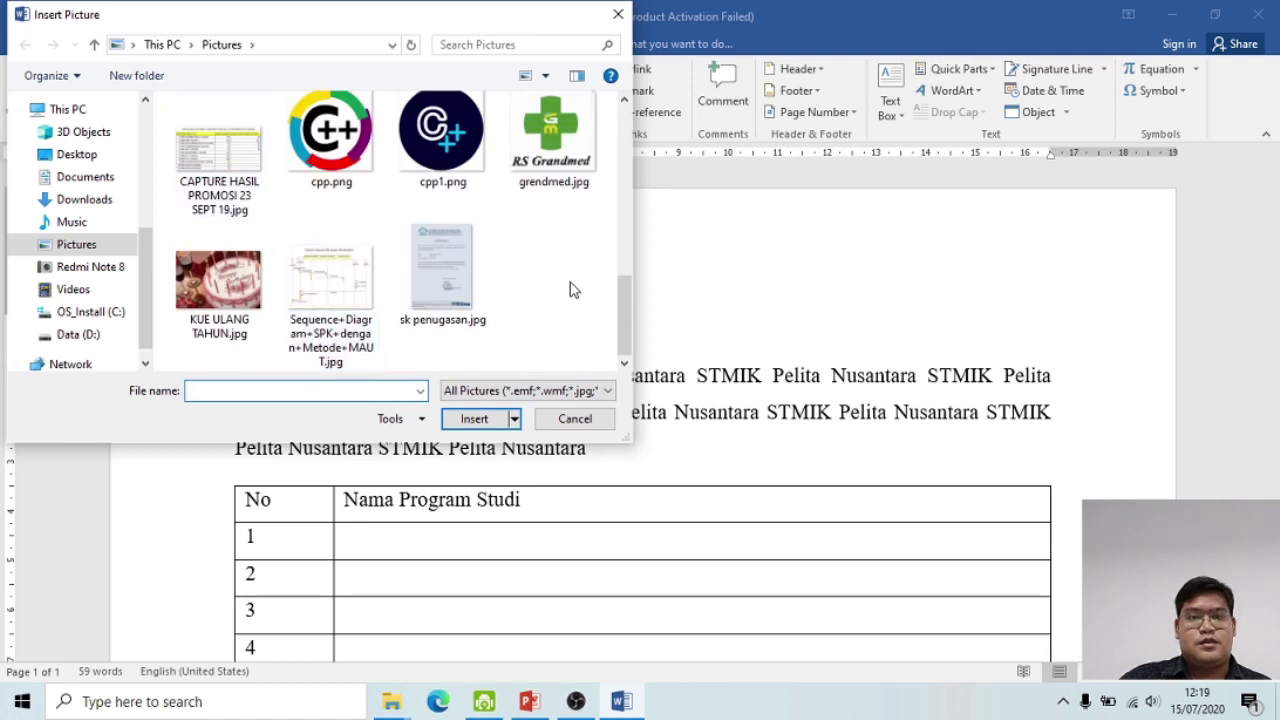
{"action": "left_click", "coordinate": [84, 333]}
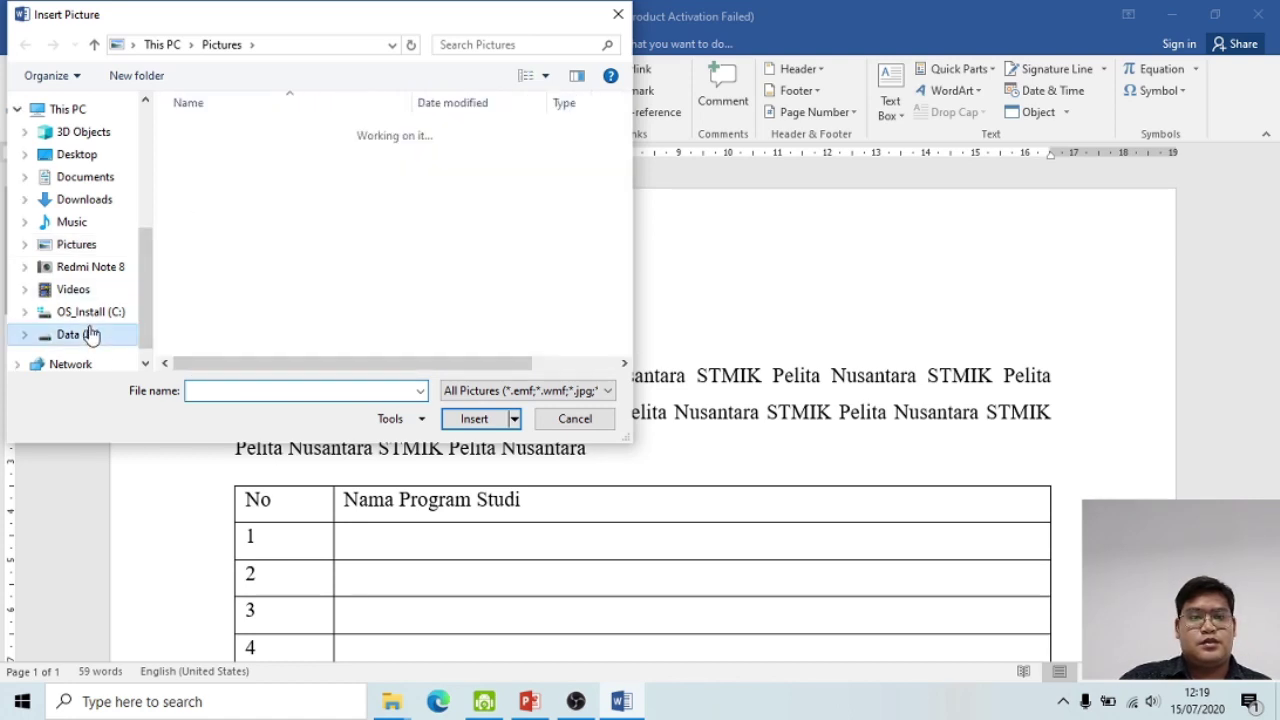
{"action": "double_click", "coordinate": [252, 195]}
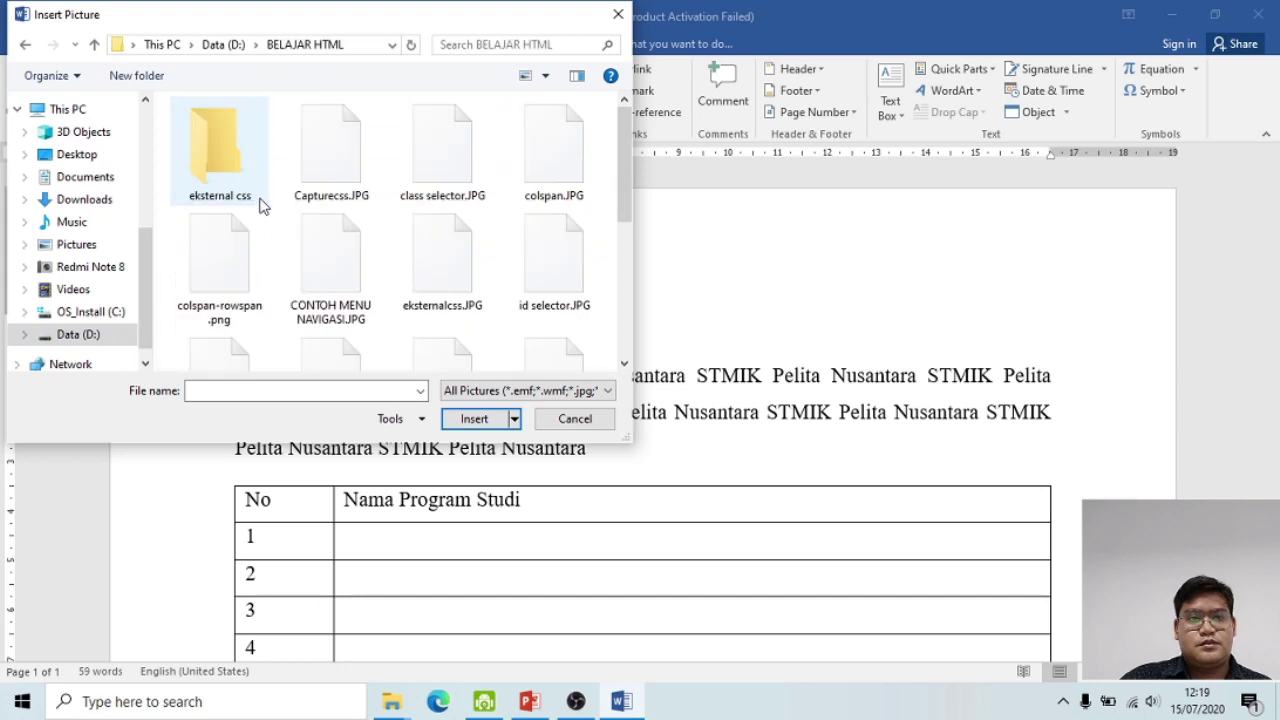
{"action": "scroll", "coordinate": [325, 280], "scroll_direction": "down", "scroll_amount": 2}
{"action": "left_click", "coordinate": [340, 310]}
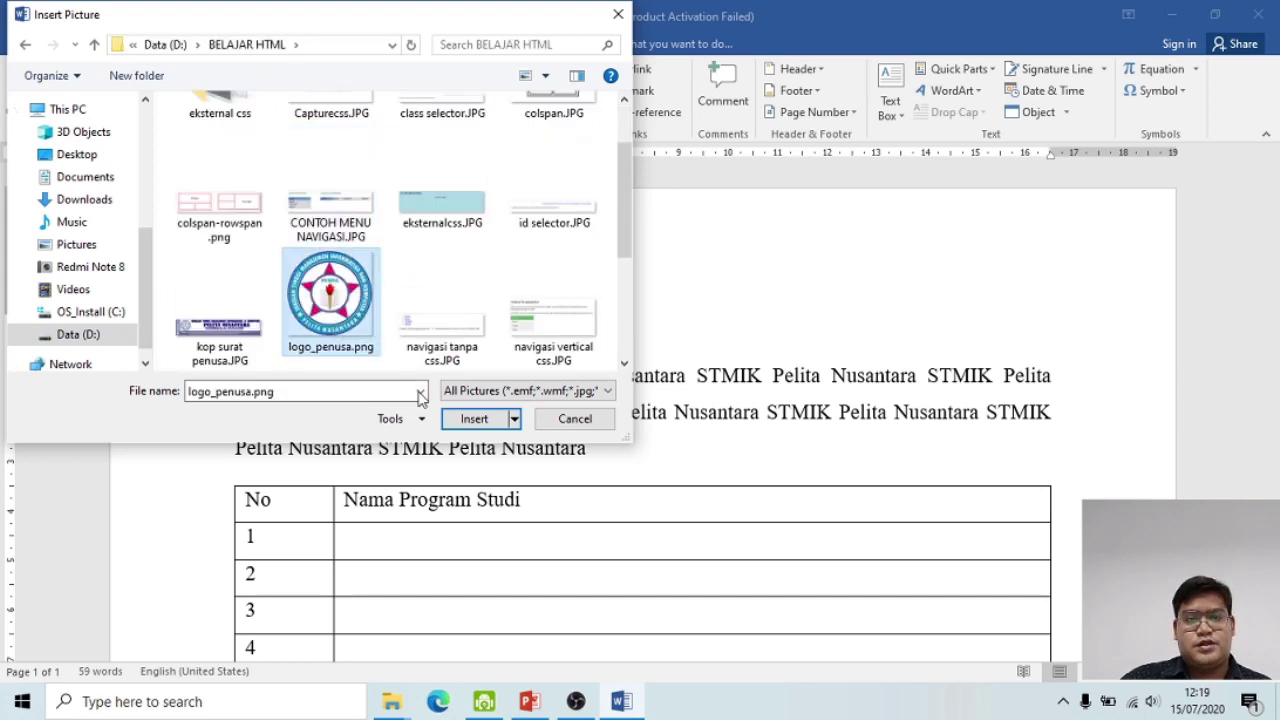
{"action": "left_click", "coordinate": [472, 419]}
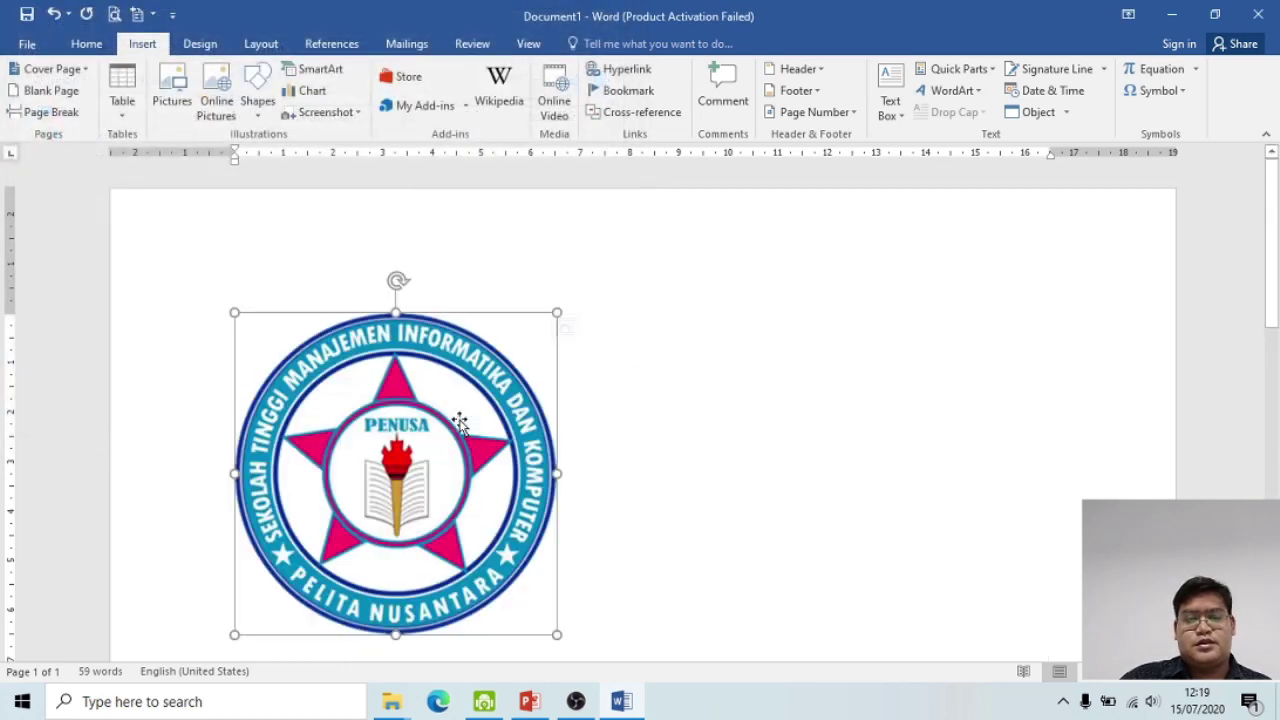
Step: Centre the logo using Center alignment on the Home tab
{"action": "scroll", "coordinate": [445, 385], "scroll_direction": "down", "scroll_amount": 5}
{"action": "scroll", "coordinate": [452, 381], "scroll_direction": "up", "scroll_amount": 3}
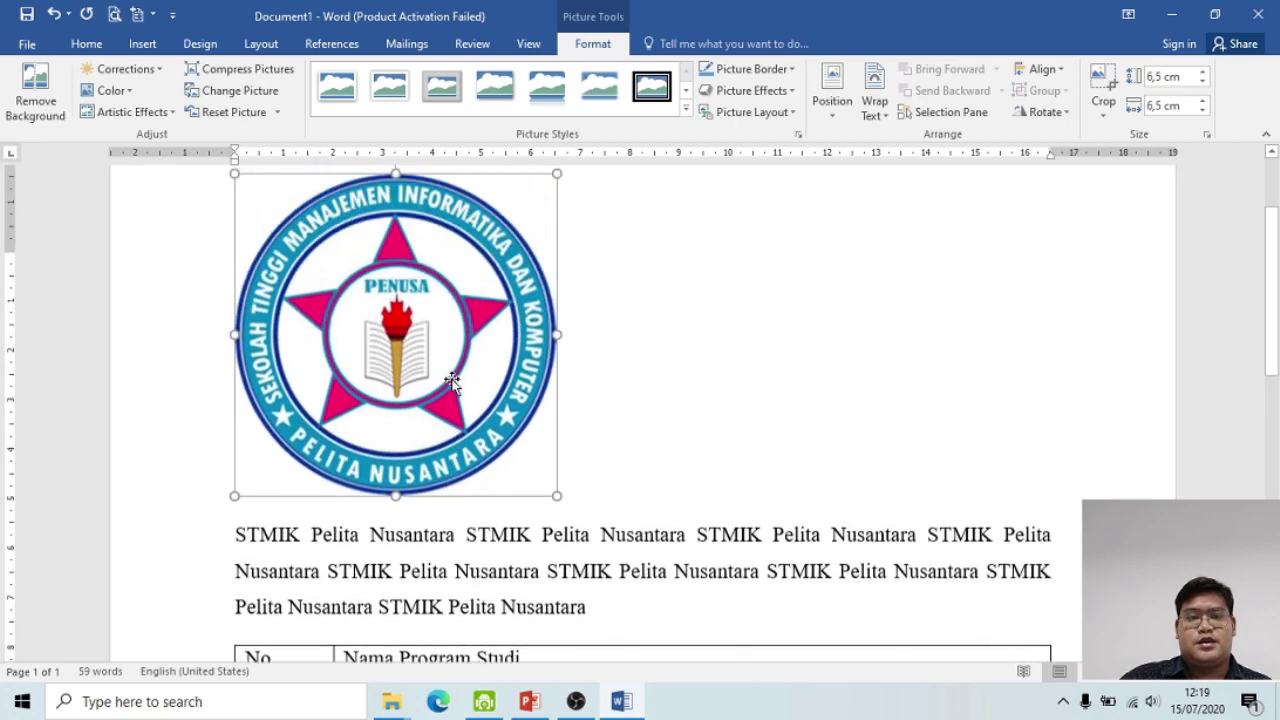
{"action": "scroll", "coordinate": [452, 381], "scroll_direction": "up", "scroll_amount": 3}
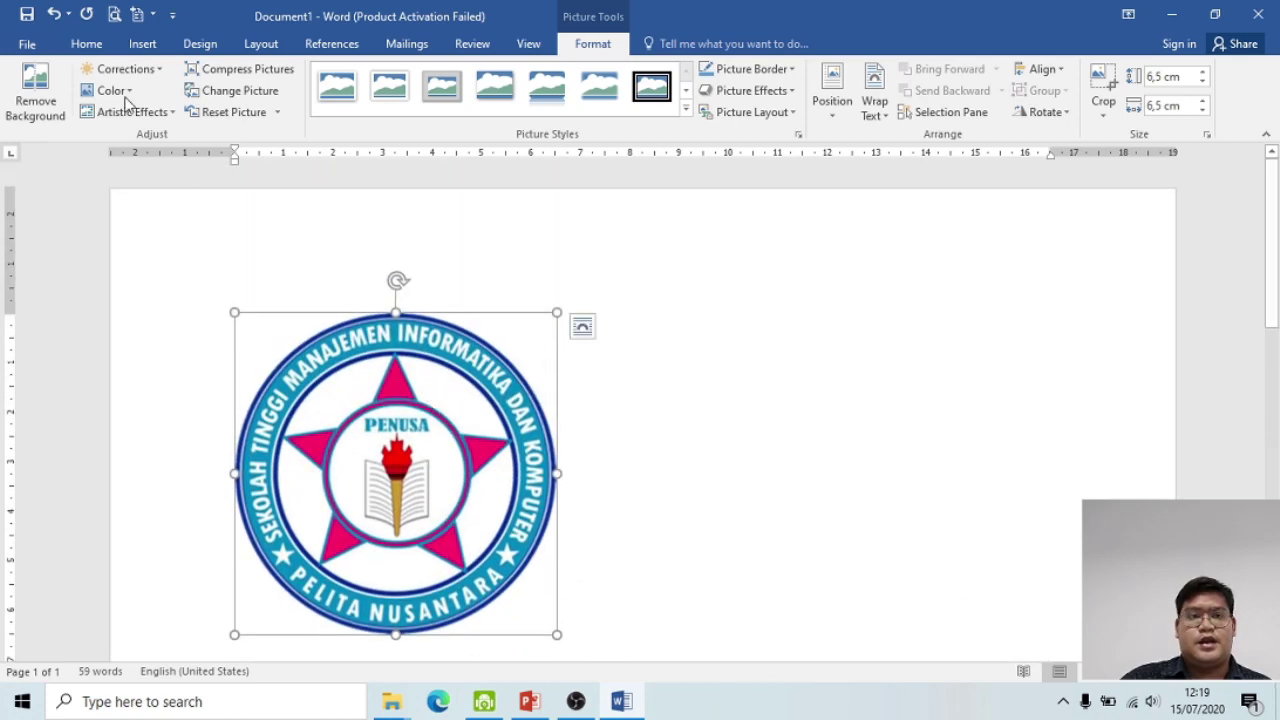
{"action": "left_click", "coordinate": [99, 50]}
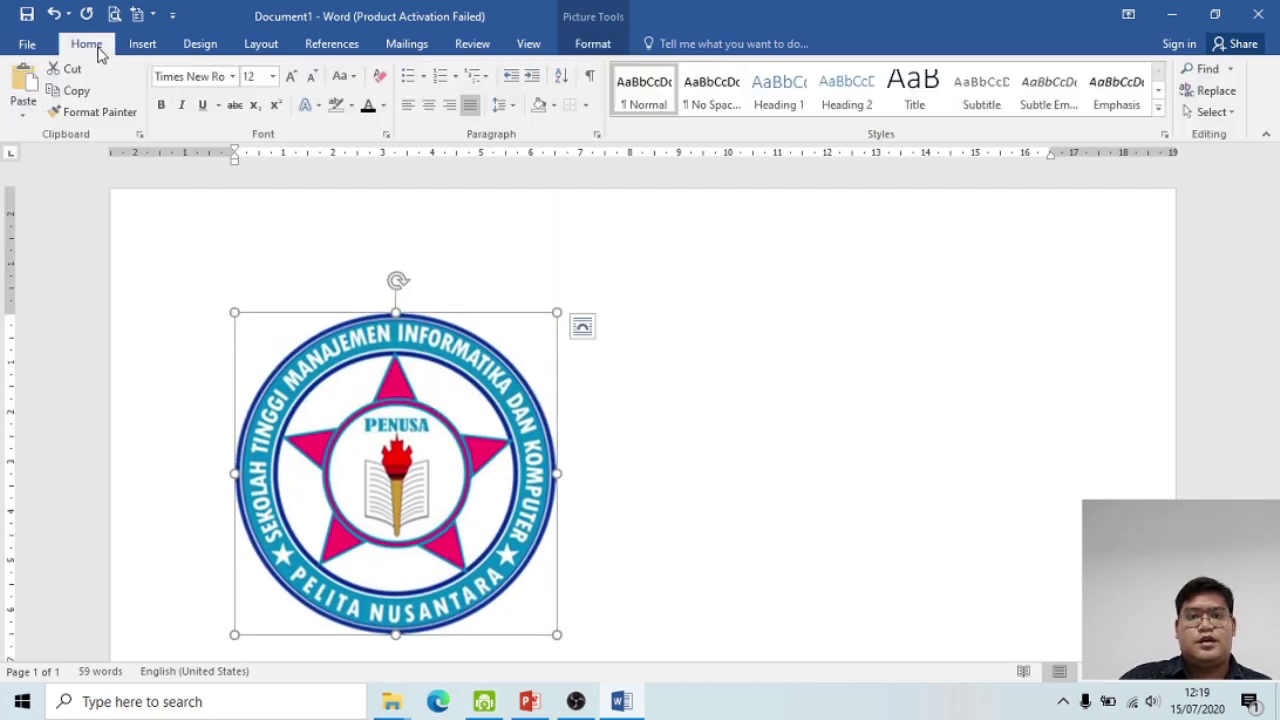
{"action": "left_click", "coordinate": [428, 105]}
Step: Drag the logo's corner handle inward to make it much smaller
{"action": "scroll", "coordinate": [517, 286], "scroll_direction": "down", "scroll_amount": 1}
{"action": "scroll", "coordinate": [600, 380], "scroll_direction": "down", "scroll_amount": 2}
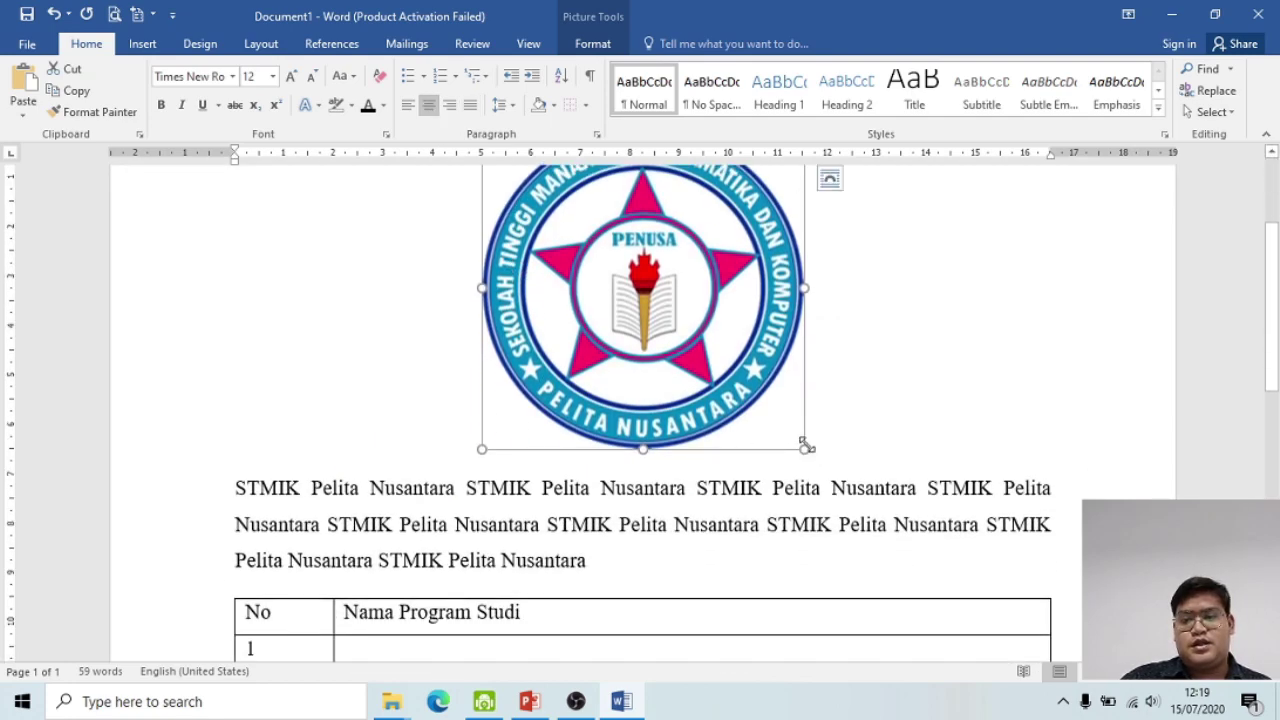
{"action": "left_click_drag", "start_coordinate": [805, 445], "coordinate": [654, 298]}
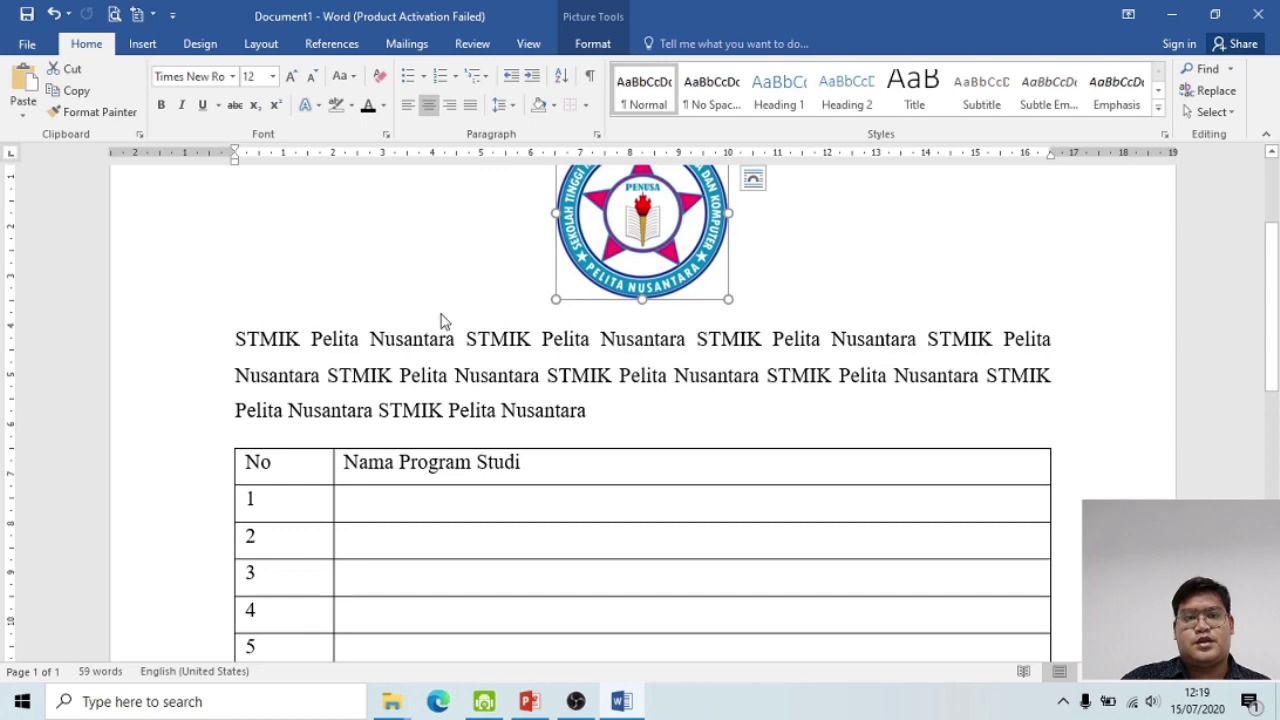
{"action": "scroll", "coordinate": [444, 321], "scroll_direction": "up", "scroll_amount": 3}
{"action": "scroll", "coordinate": [440, 316], "scroll_direction": "down", "scroll_amount": 6}
{"action": "scroll", "coordinate": [440, 316], "scroll_direction": "up", "scroll_amount": 6}
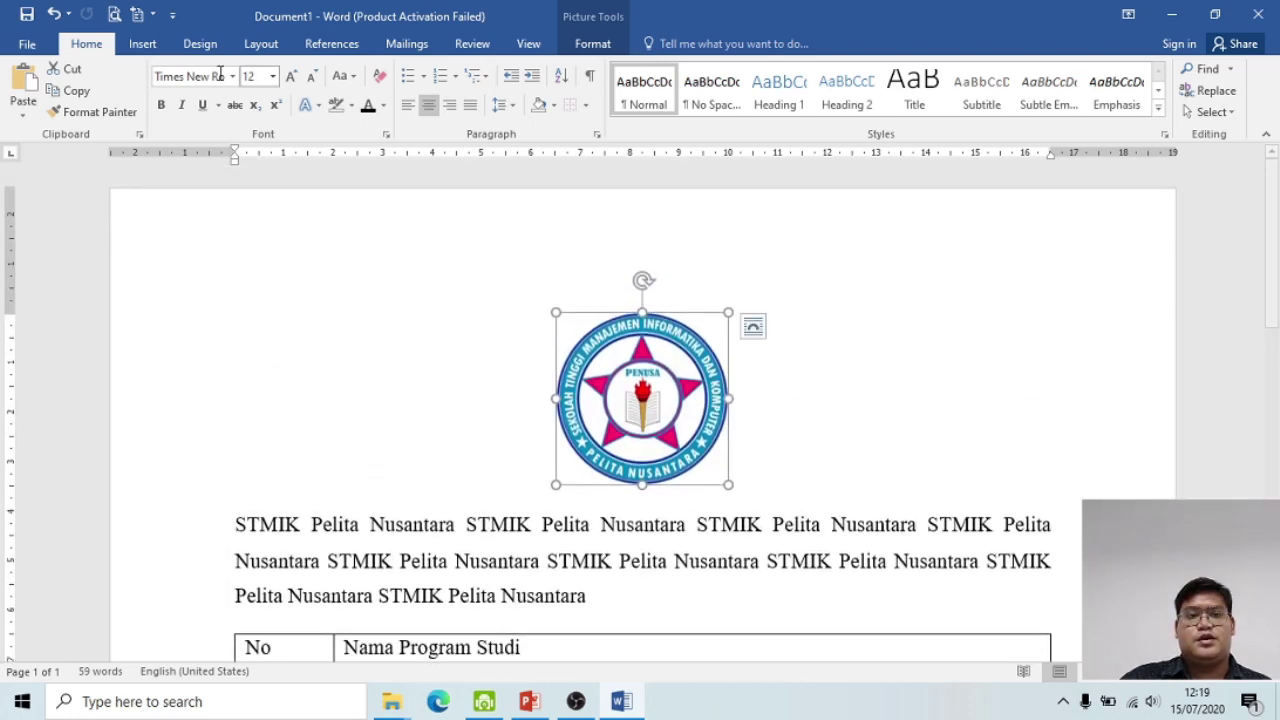
{"action": "left_click", "coordinate": [143, 44]}
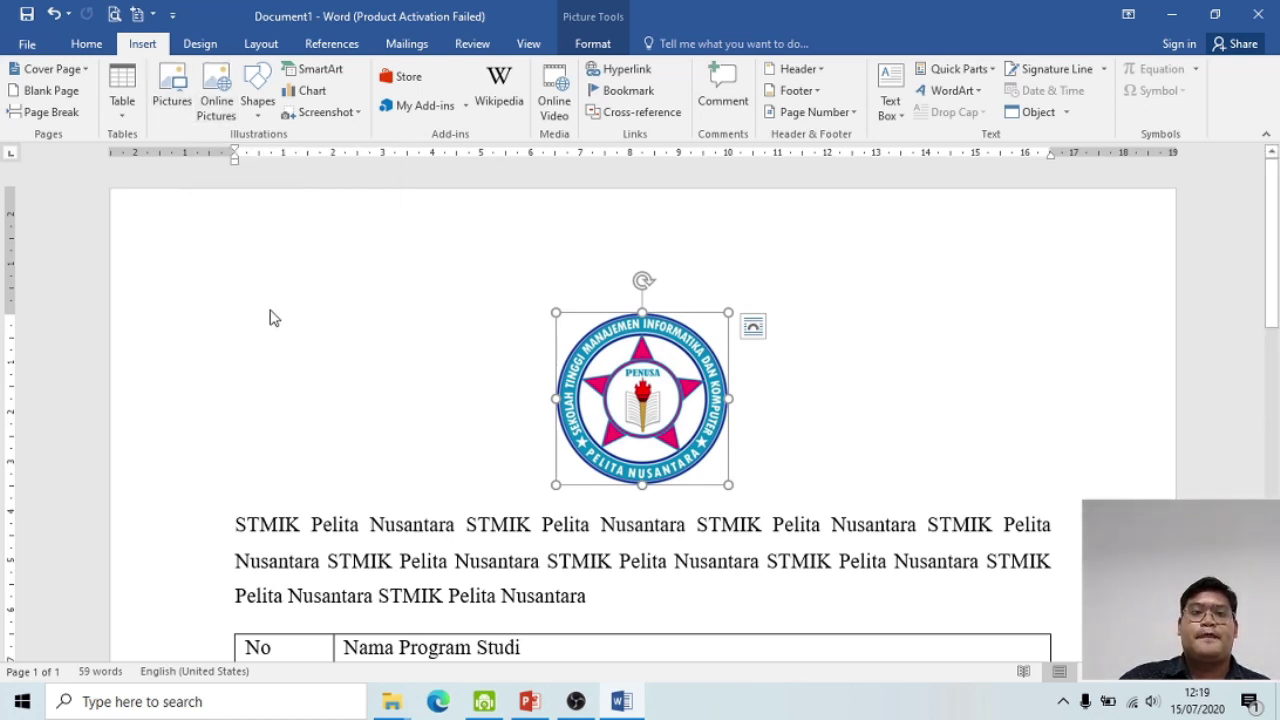
{"action": "left_click", "coordinate": [256, 112]}
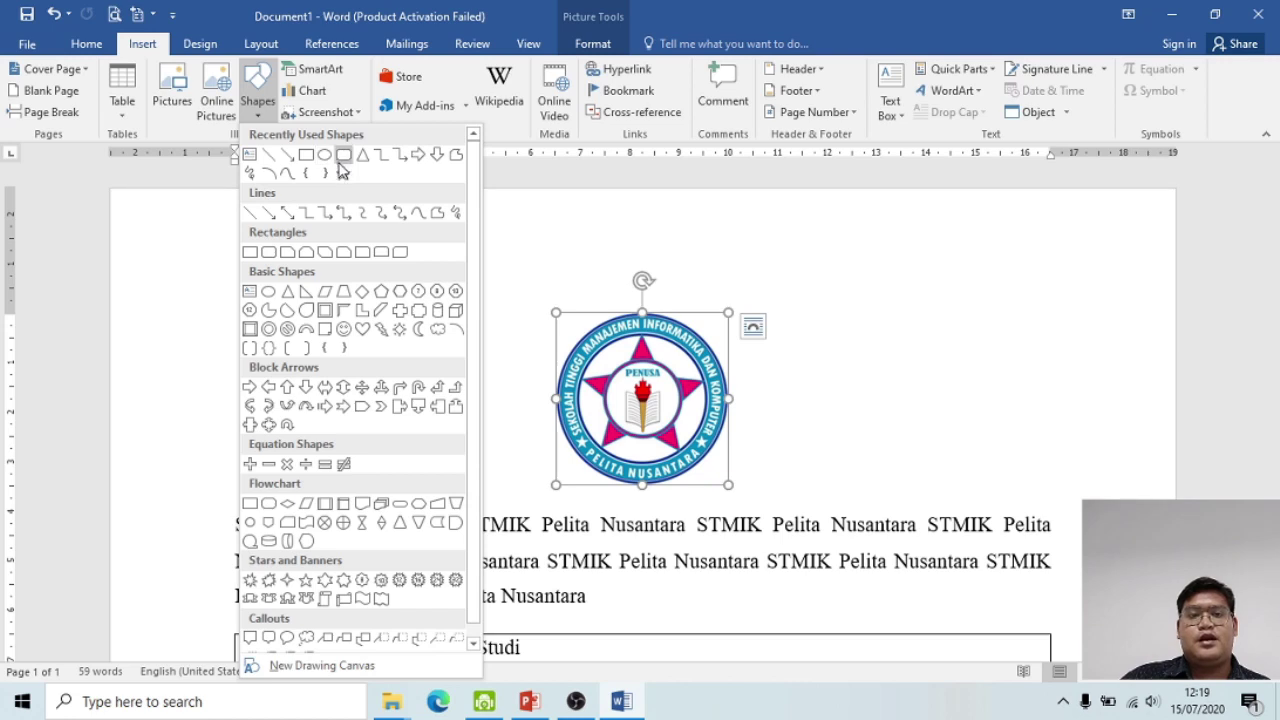
{"action": "scroll", "coordinate": [333, 300], "scroll_direction": "down", "scroll_amount": 1}
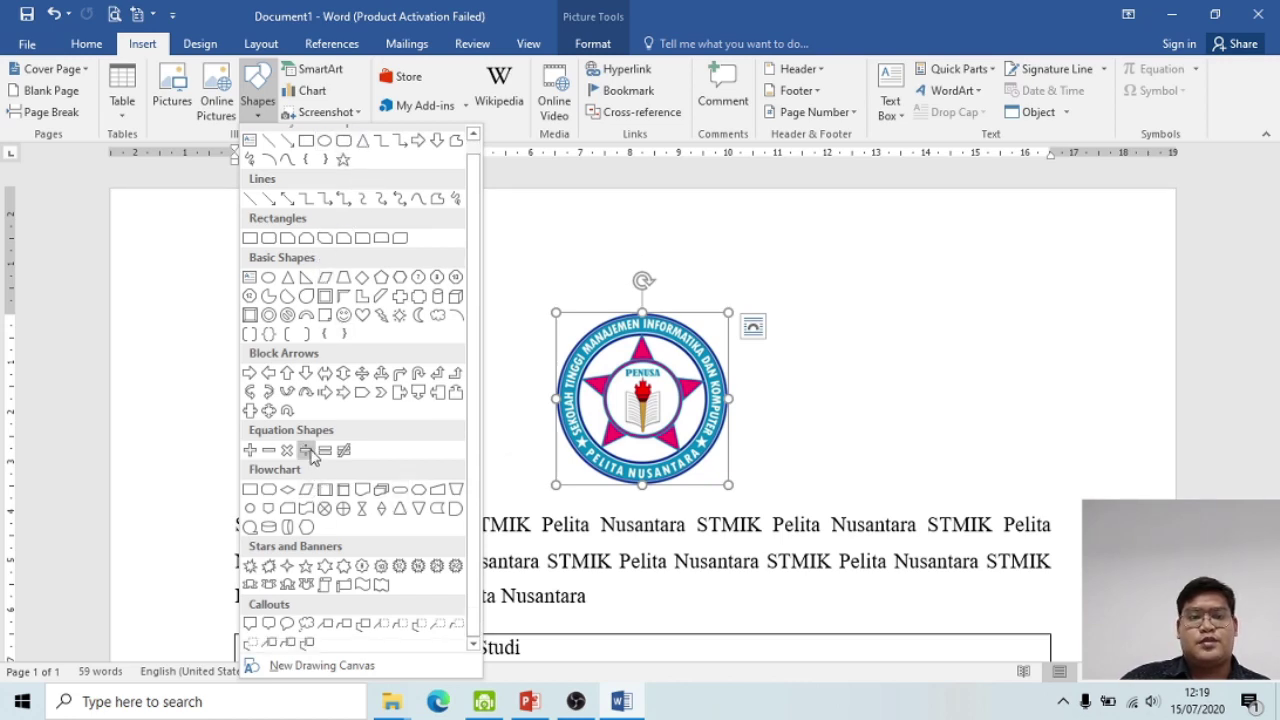
{"action": "scroll", "coordinate": [381, 300], "scroll_direction": "up", "scroll_amount": 1}
{"action": "scroll", "coordinate": [322, 318], "scroll_direction": "down", "scroll_amount": 1}
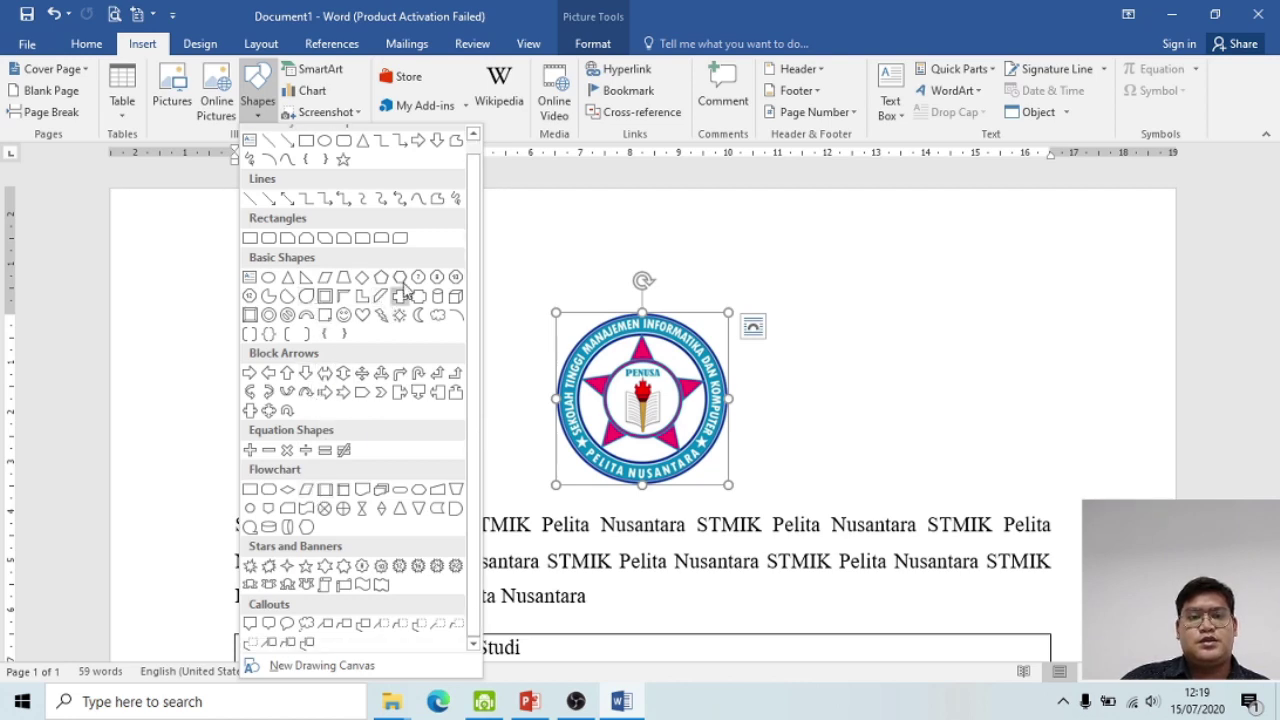
{"action": "left_click", "coordinate": [368, 146]}
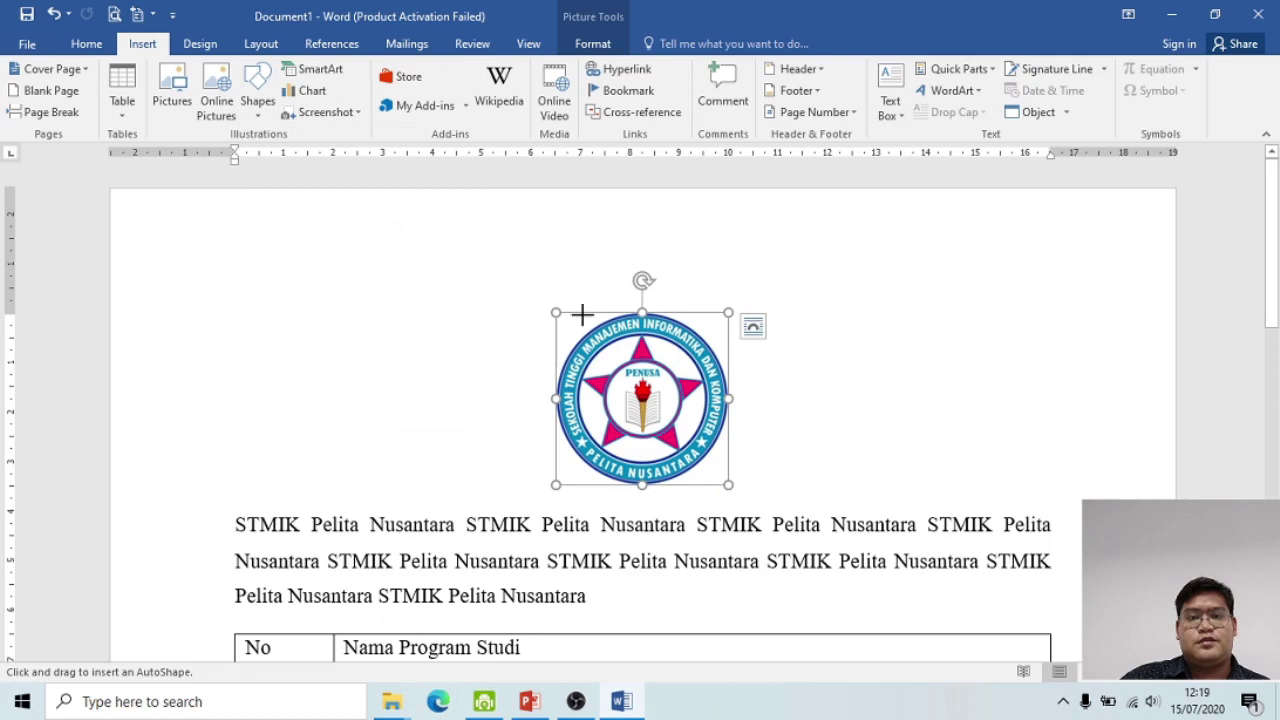
{"action": "scroll", "coordinate": [560, 306], "scroll_direction": "down", "scroll_amount": 2}
{"action": "scroll", "coordinate": [643, 371], "scroll_direction": "down", "scroll_amount": 2}
{"action": "scroll", "coordinate": [645, 385], "scroll_direction": "down", "scroll_amount": 5}
{"action": "scroll", "coordinate": [642, 392], "scroll_direction": "down", "scroll_amount": 5}
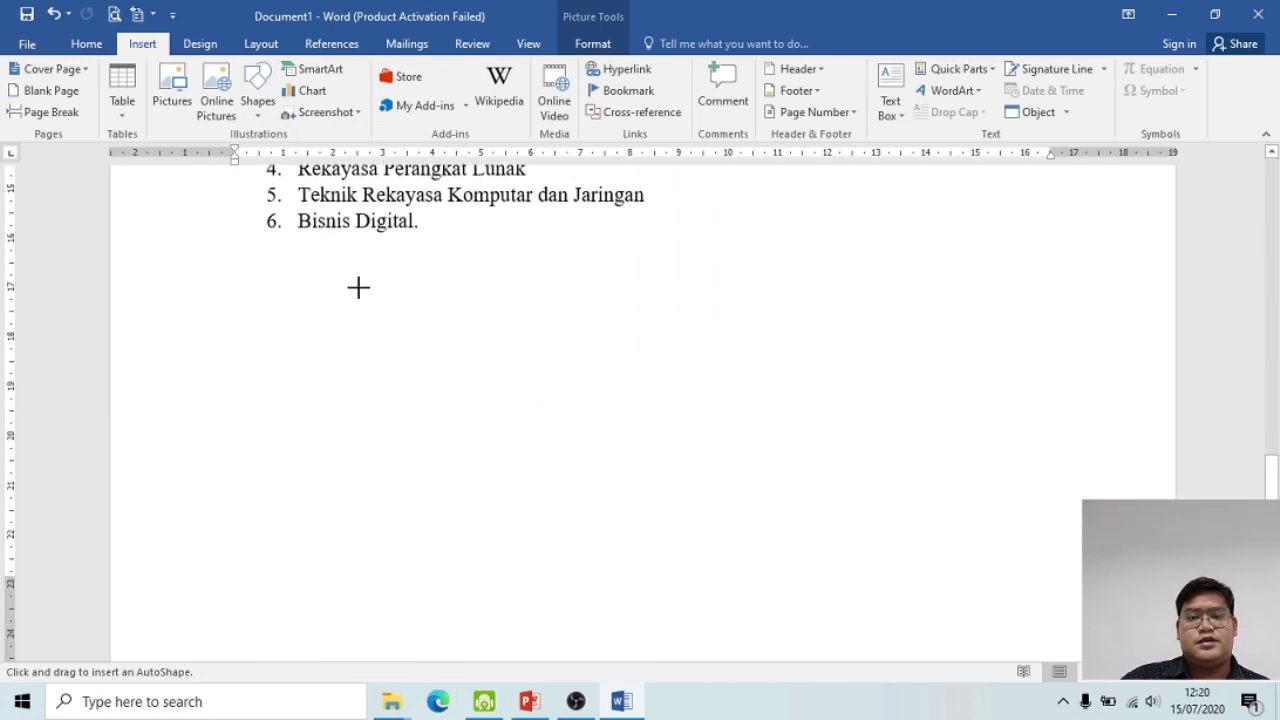
{"action": "left_click_drag", "start_coordinate": [360, 266], "coordinate": [512, 394]}
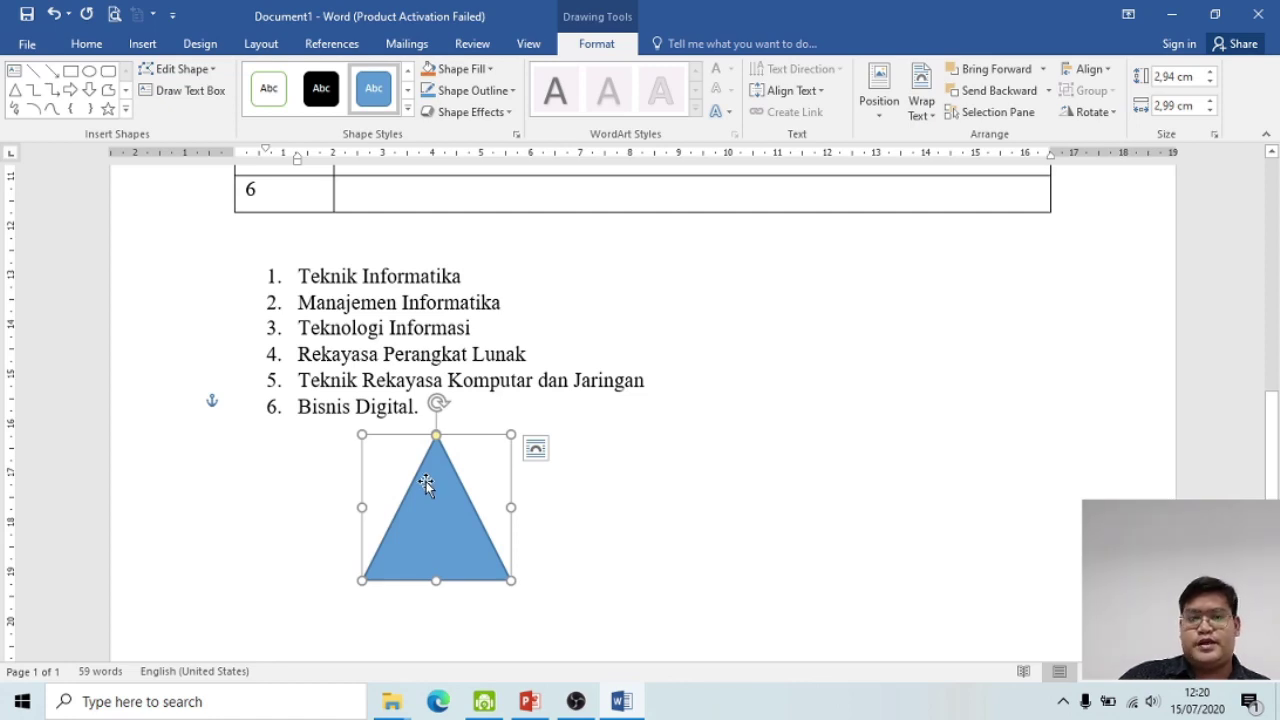
{"action": "key", "text": "Delete"}
{"action": "left_click", "coordinate": [150, 46]}
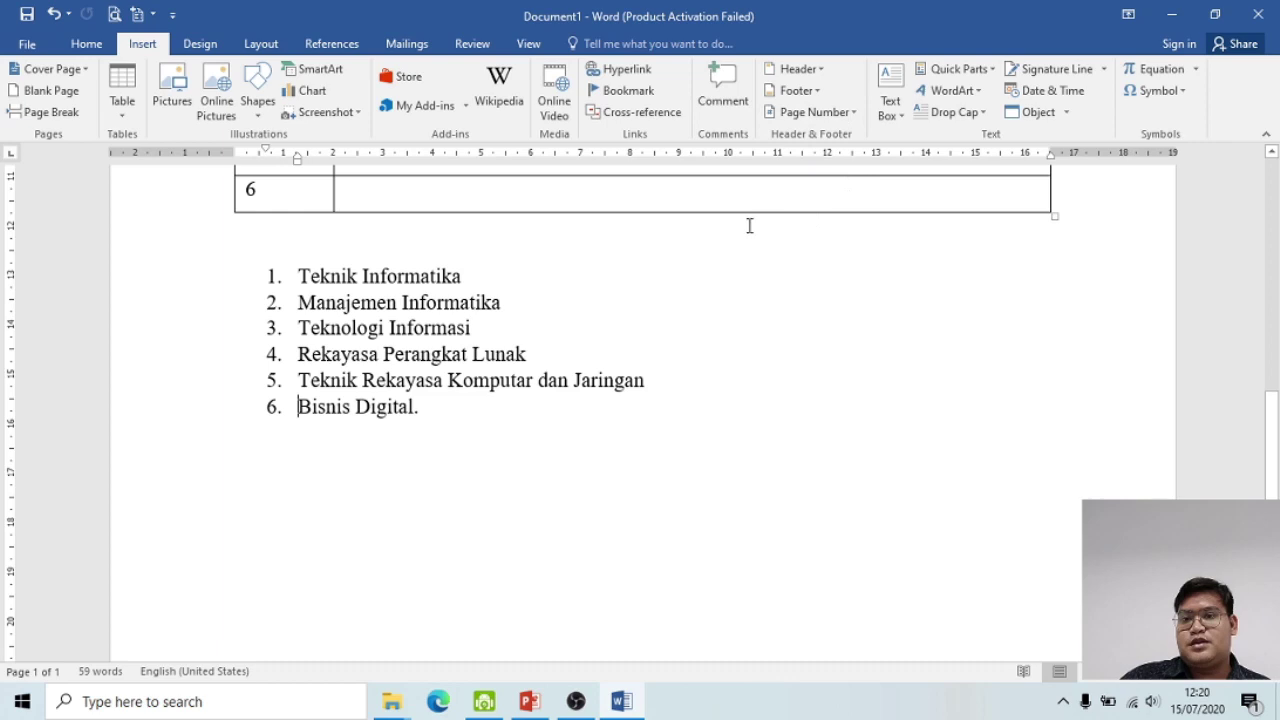
Step: Open the page header for editing, then return to the document body
{"action": "scroll", "coordinate": [743, 228], "scroll_direction": "up", "scroll_amount": 2}
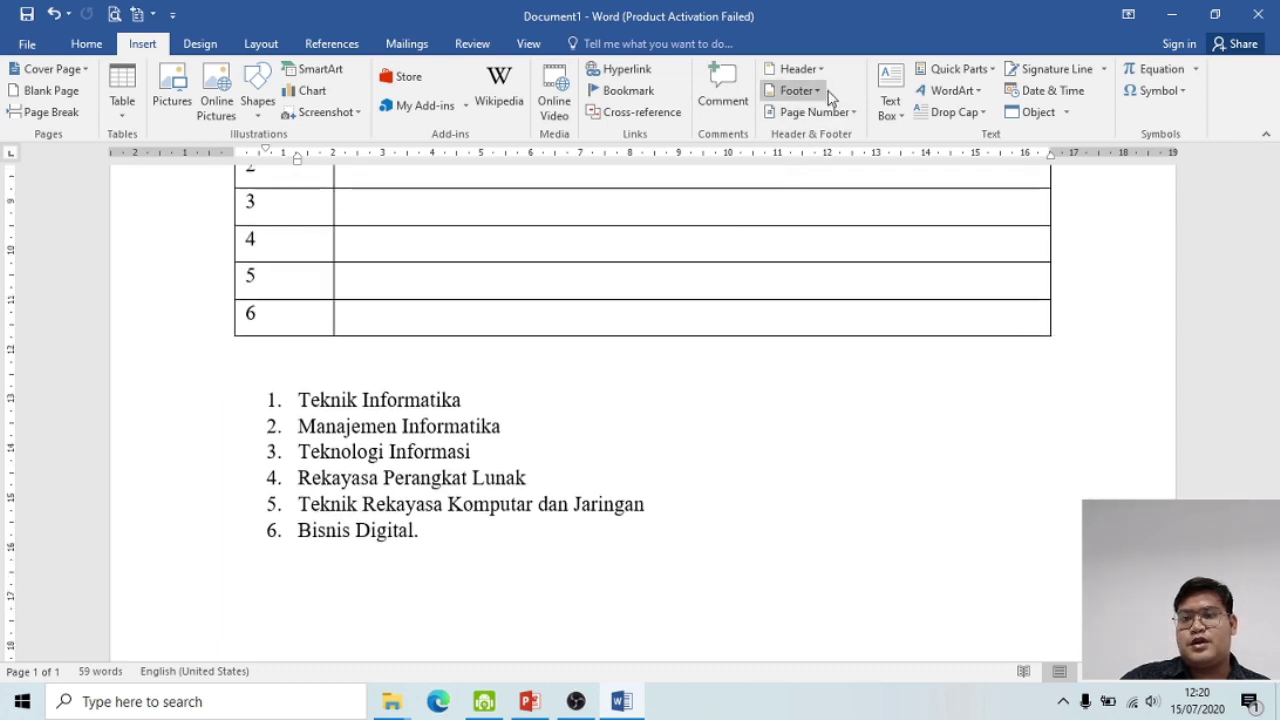
{"action": "scroll", "coordinate": [640, 280], "scroll_direction": "up", "scroll_amount": 3}
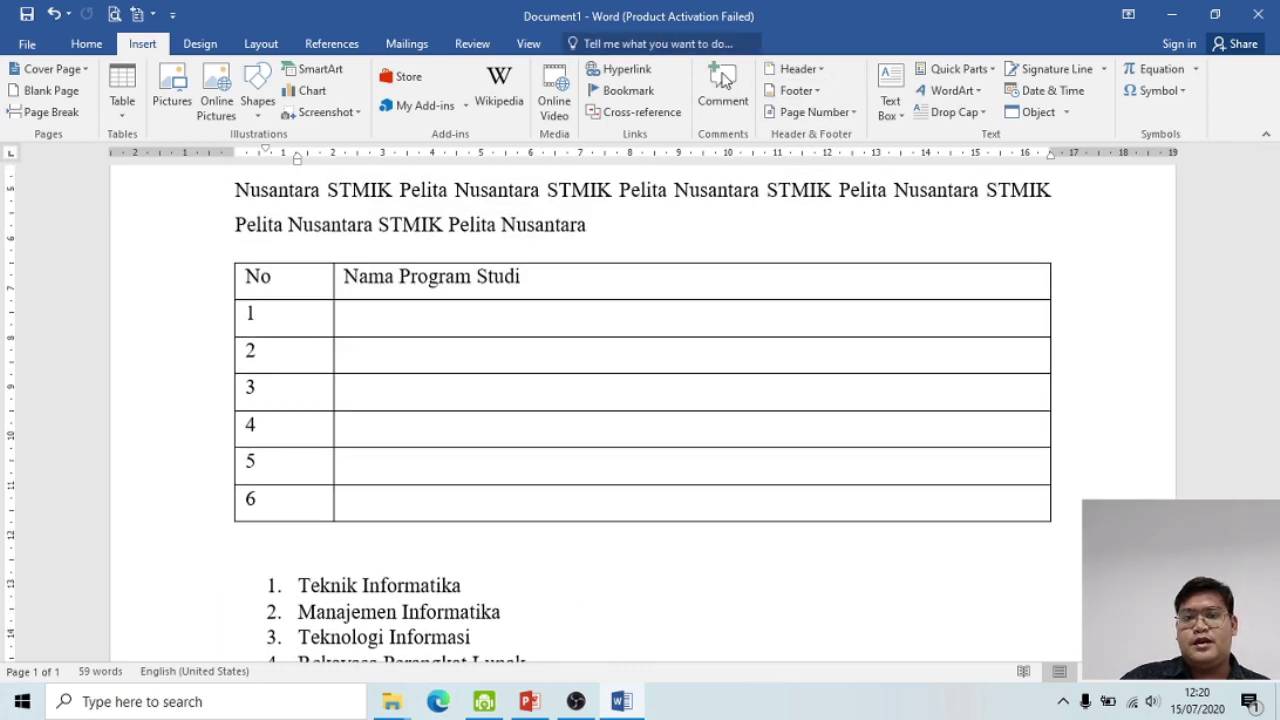
{"action": "scroll", "coordinate": [694, 228], "scroll_direction": "up", "scroll_amount": 5}
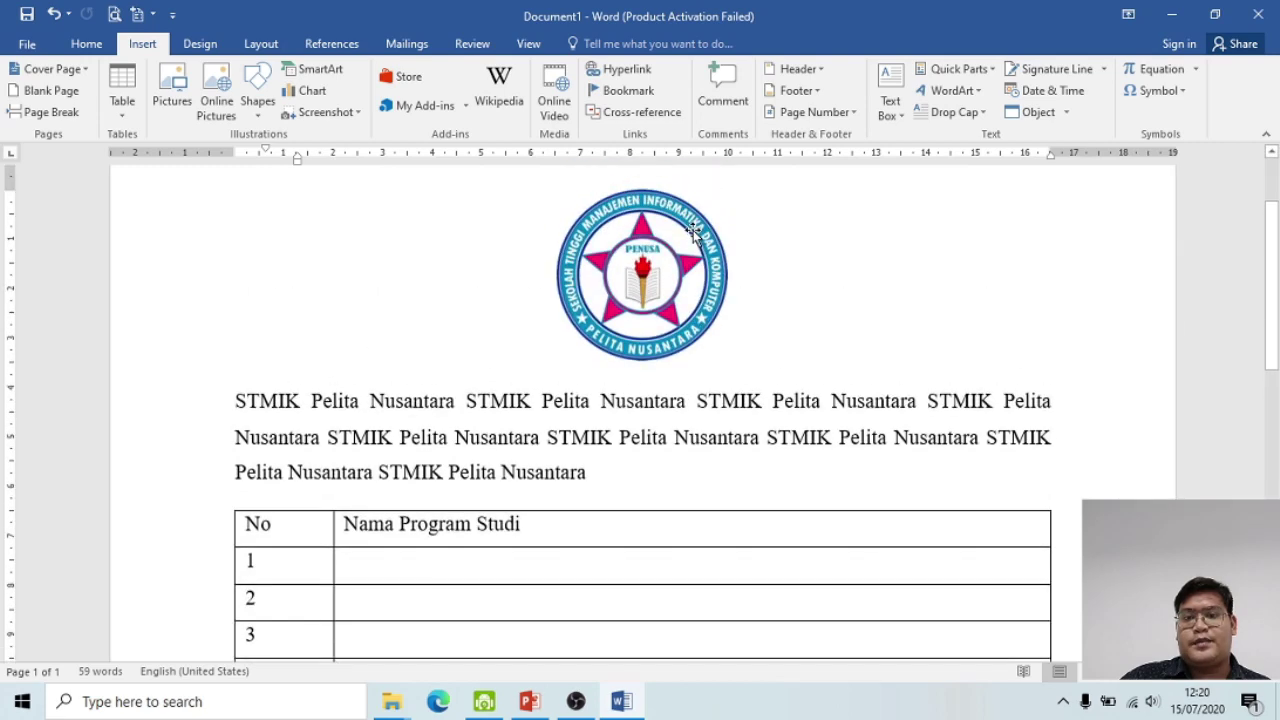
{"action": "double_click", "coordinate": [652, 223]}
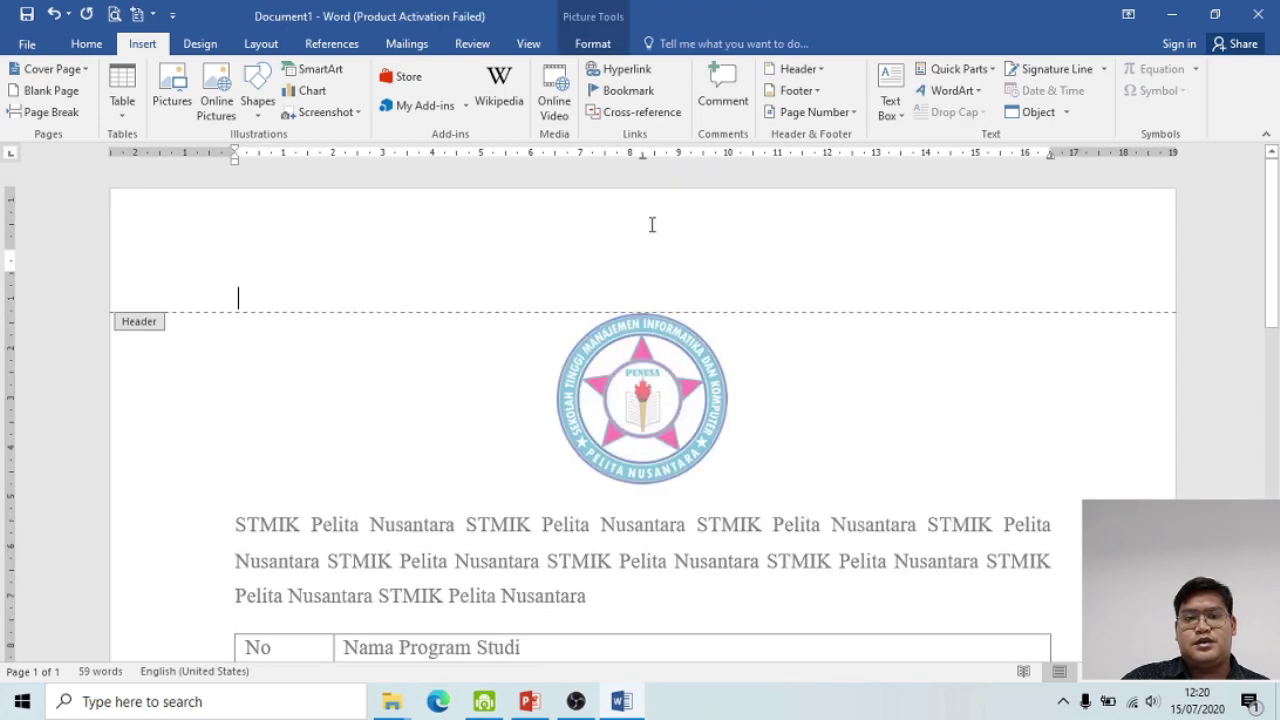
{"action": "double_click", "coordinate": [524, 418]}
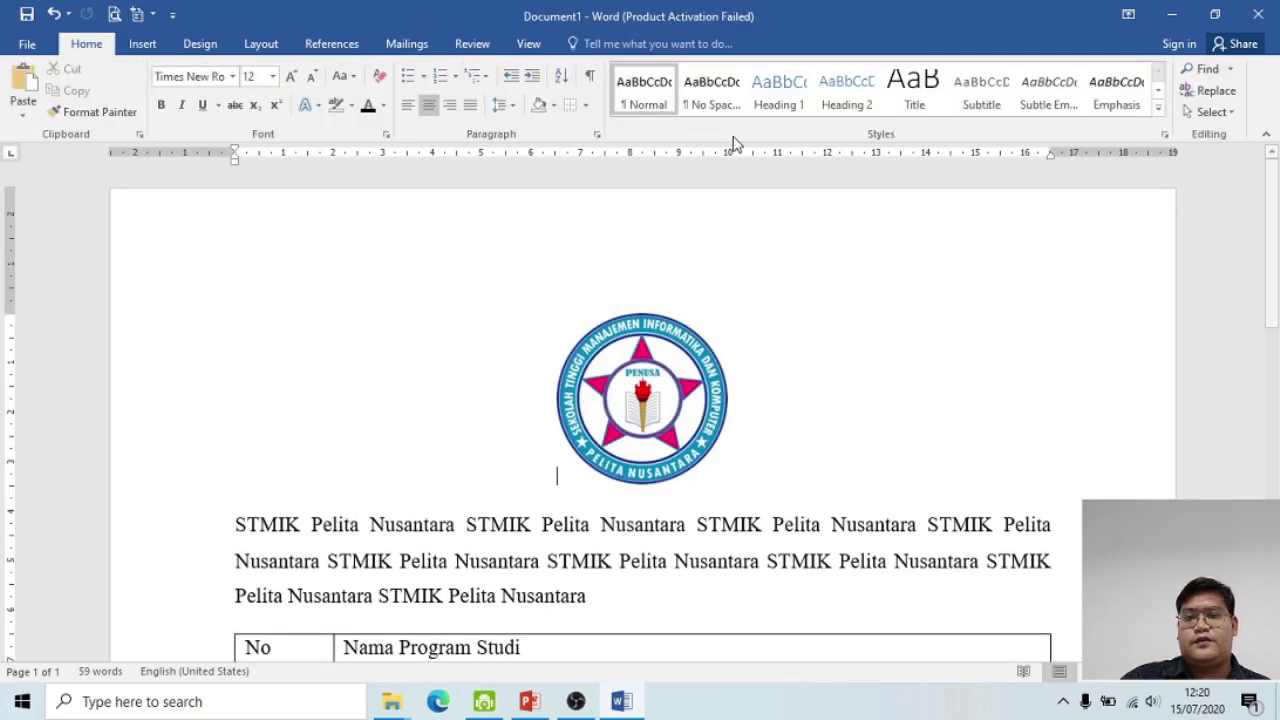
Step: Add a Plain Number 3 page number at the bottom right of the footer
{"action": "left_click", "coordinate": [142, 44]}
{"action": "scroll", "coordinate": [394, 457], "scroll_direction": "down", "scroll_amount": 3}
{"action": "scroll", "coordinate": [394, 463], "scroll_direction": "down", "scroll_amount": 5}
{"action": "scroll", "coordinate": [386, 579], "scroll_direction": "down", "scroll_amount": 5}
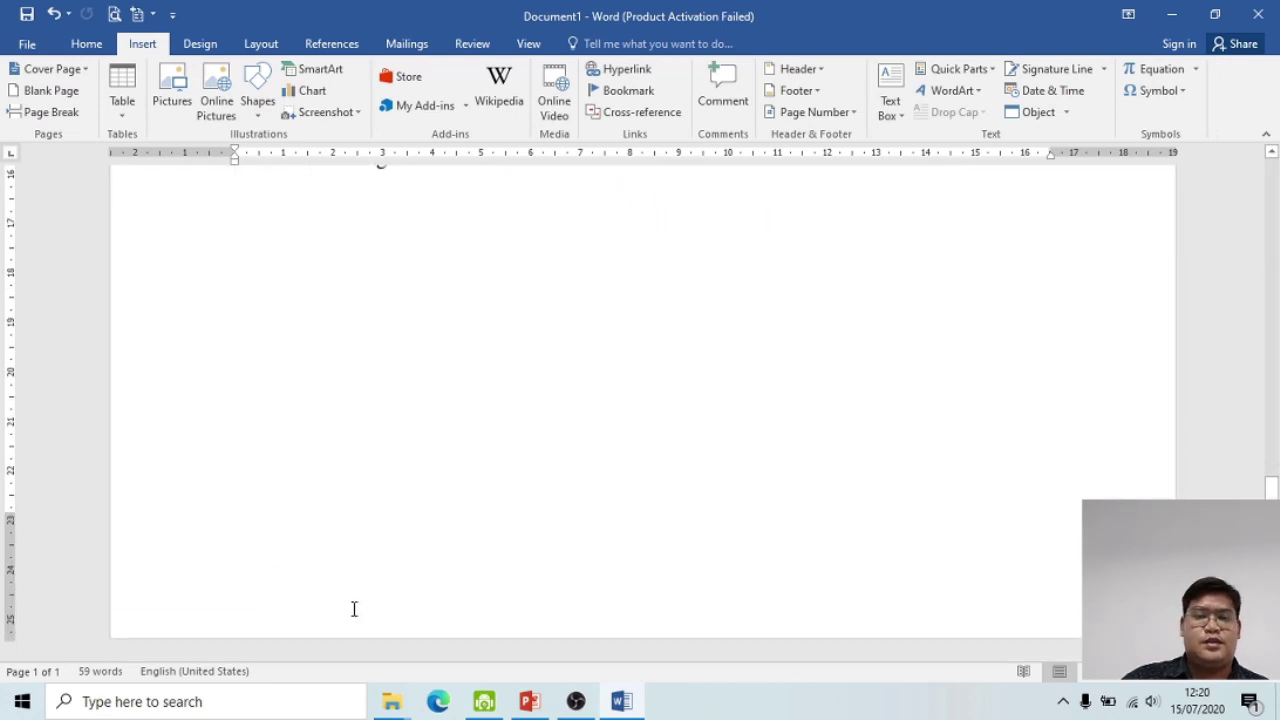
{"action": "scroll", "coordinate": [517, 560], "scroll_direction": "up", "scroll_amount": 2}
{"action": "scroll", "coordinate": [629, 397], "scroll_direction": "up", "scroll_amount": 4}
{"action": "scroll", "coordinate": [731, 200], "scroll_direction": "up", "scroll_amount": 6}
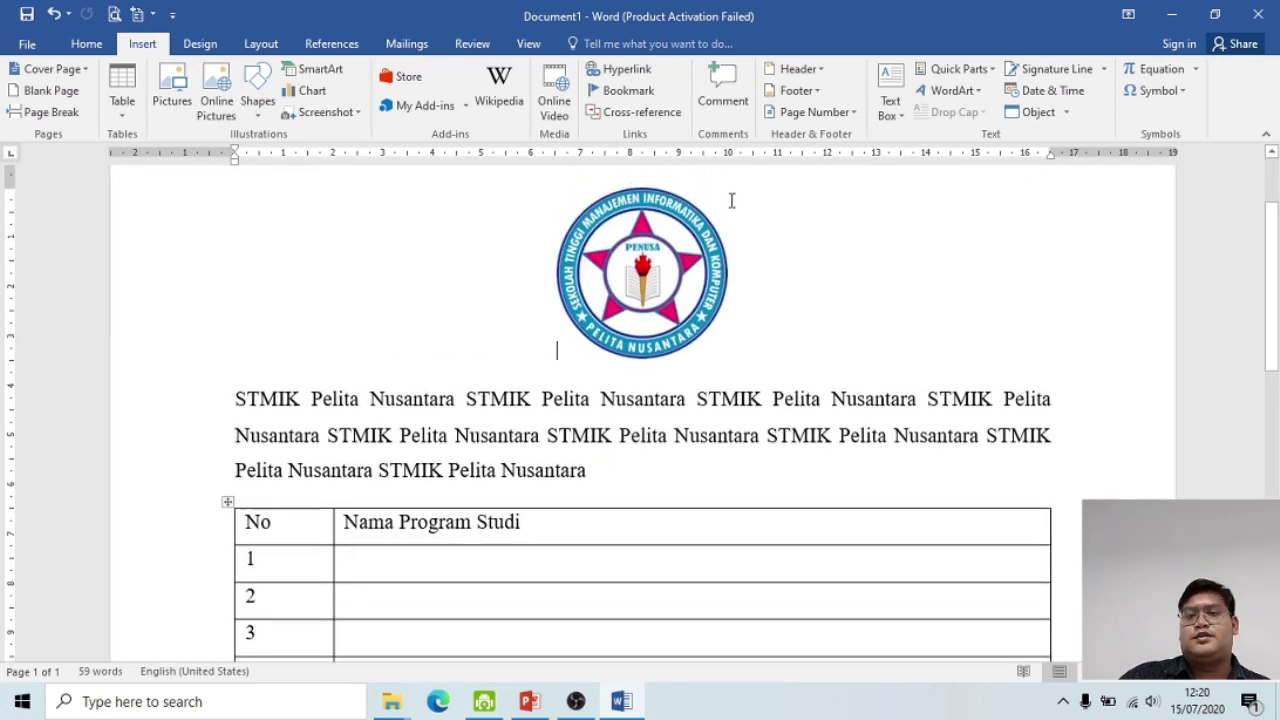
{"action": "left_click", "coordinate": [806, 72]}
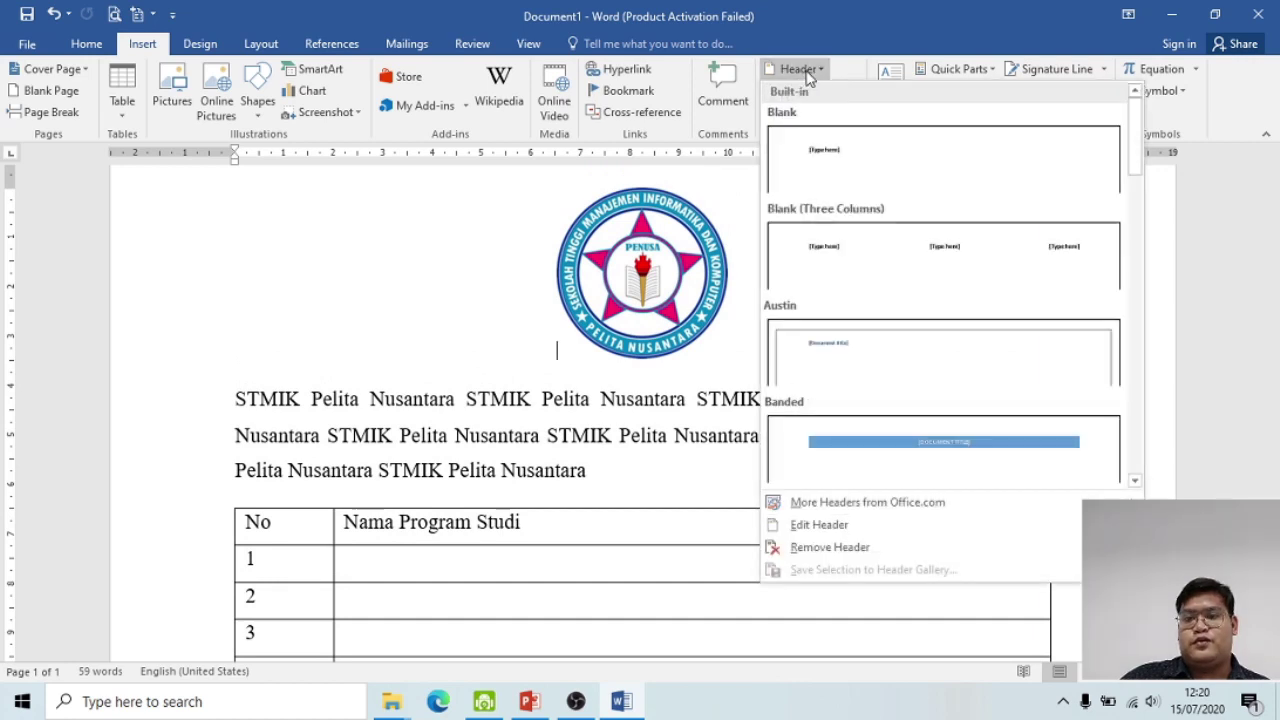
{"action": "left_click", "coordinate": [822, 70]}
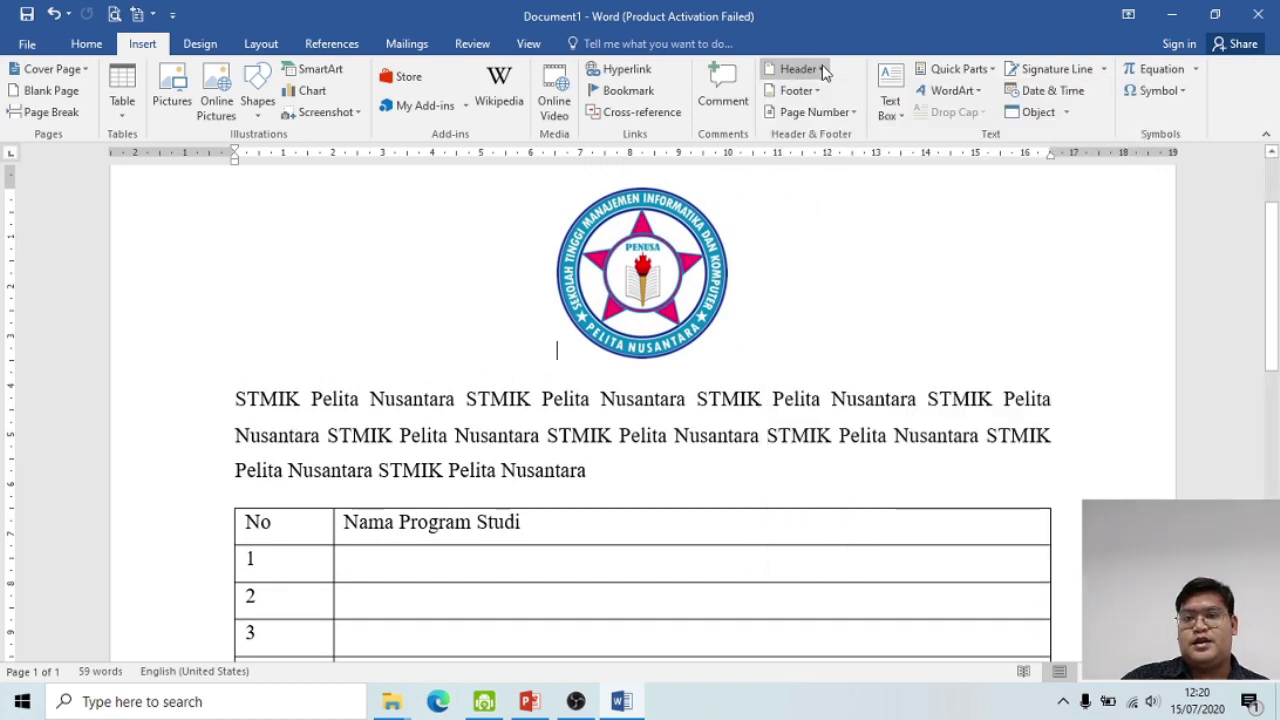
{"action": "left_click", "coordinate": [814, 120]}
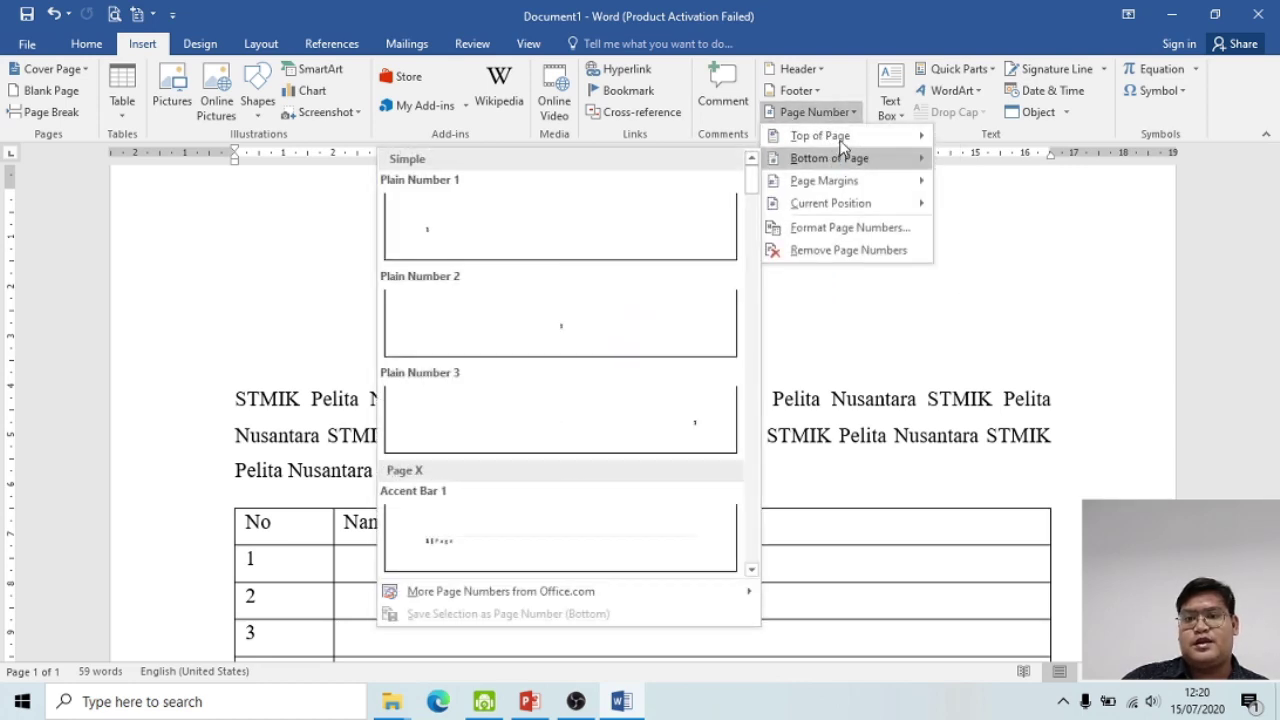
{"action": "mouse_move", "coordinate": [820, 135]}
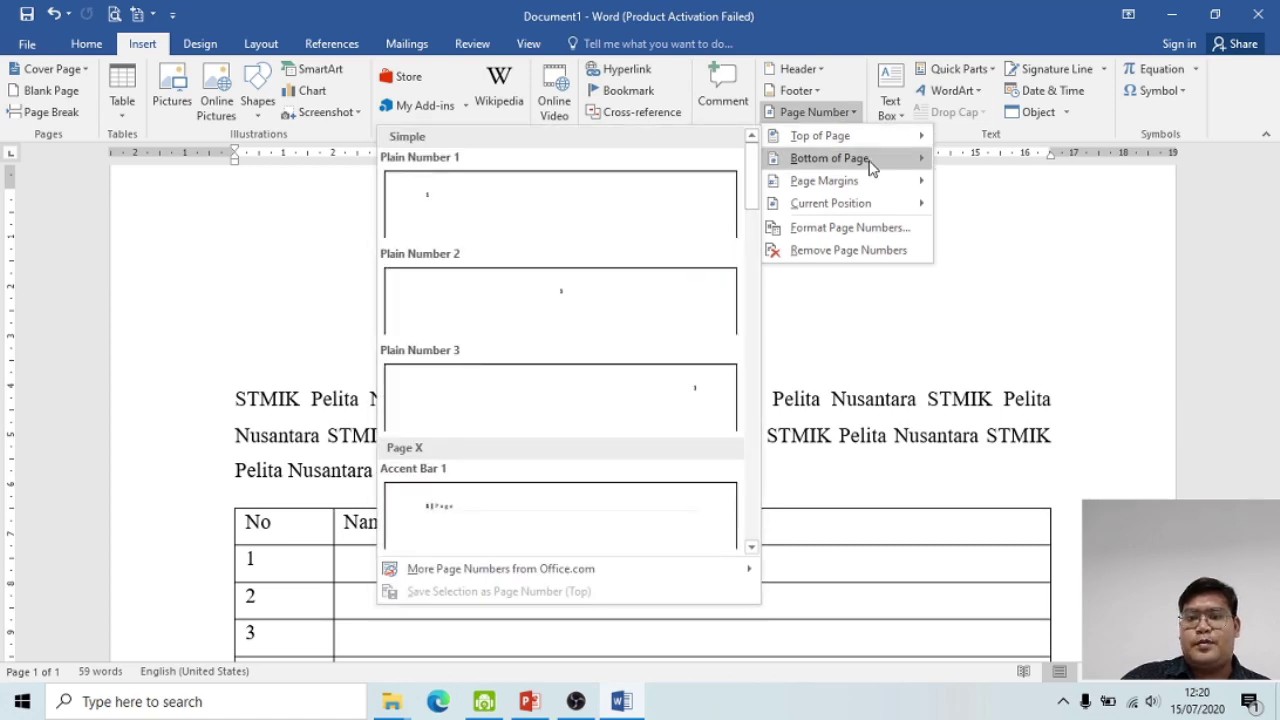
{"action": "mouse_move", "coordinate": [829, 158]}
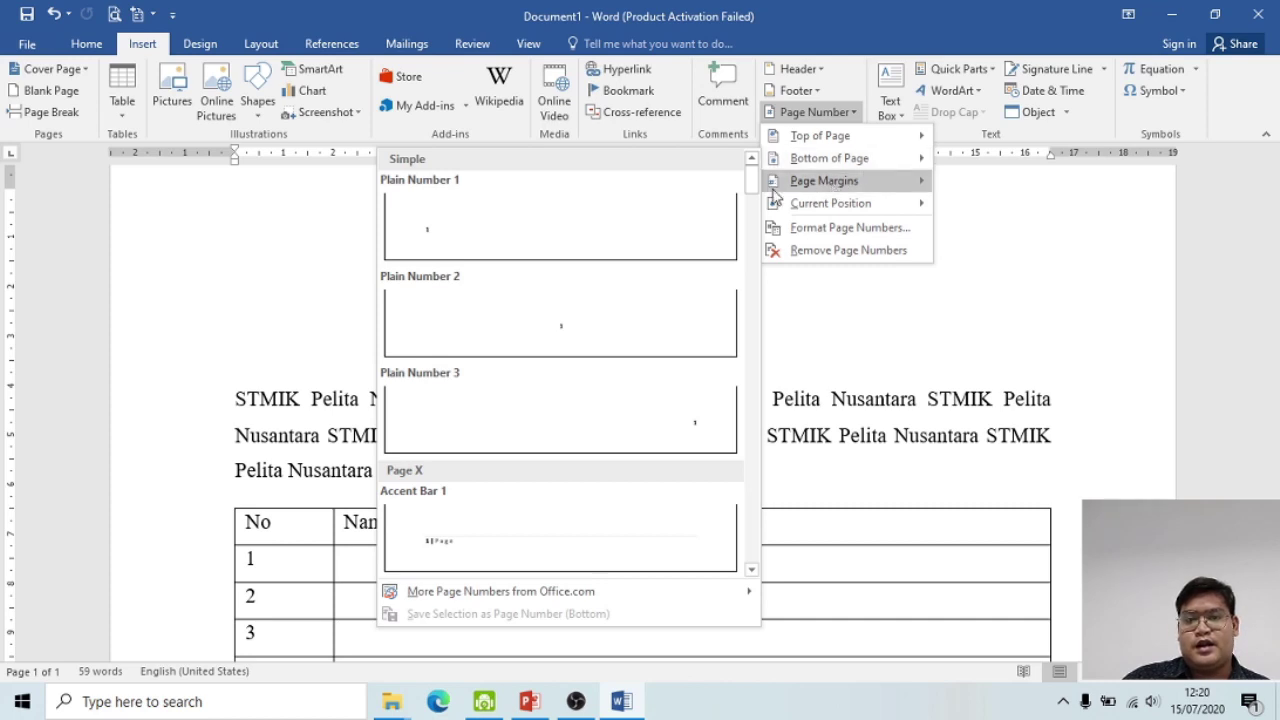
{"action": "left_click", "coordinate": [678, 402]}
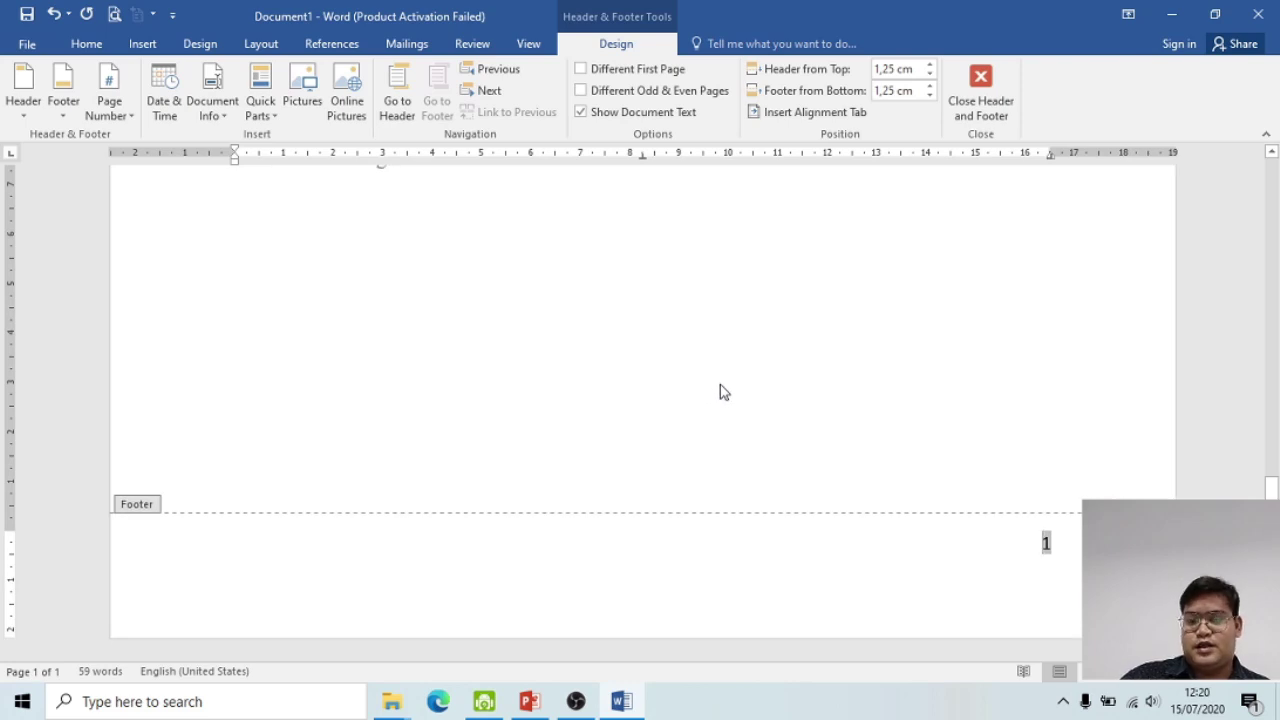
Step: Undo the page number, reinsert Plain Number 3 at the footer's right, and close the footer
{"action": "key", "text": "ctrl+z"}
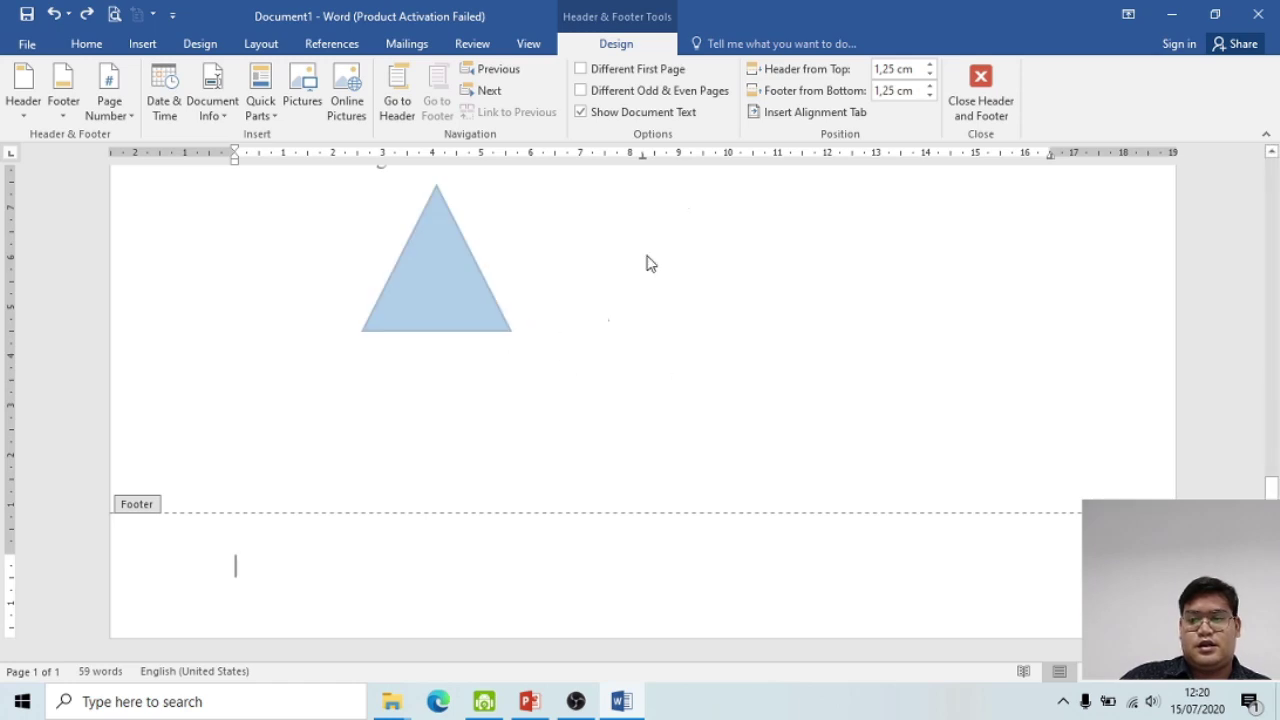
{"action": "left_click", "coordinate": [142, 43]}
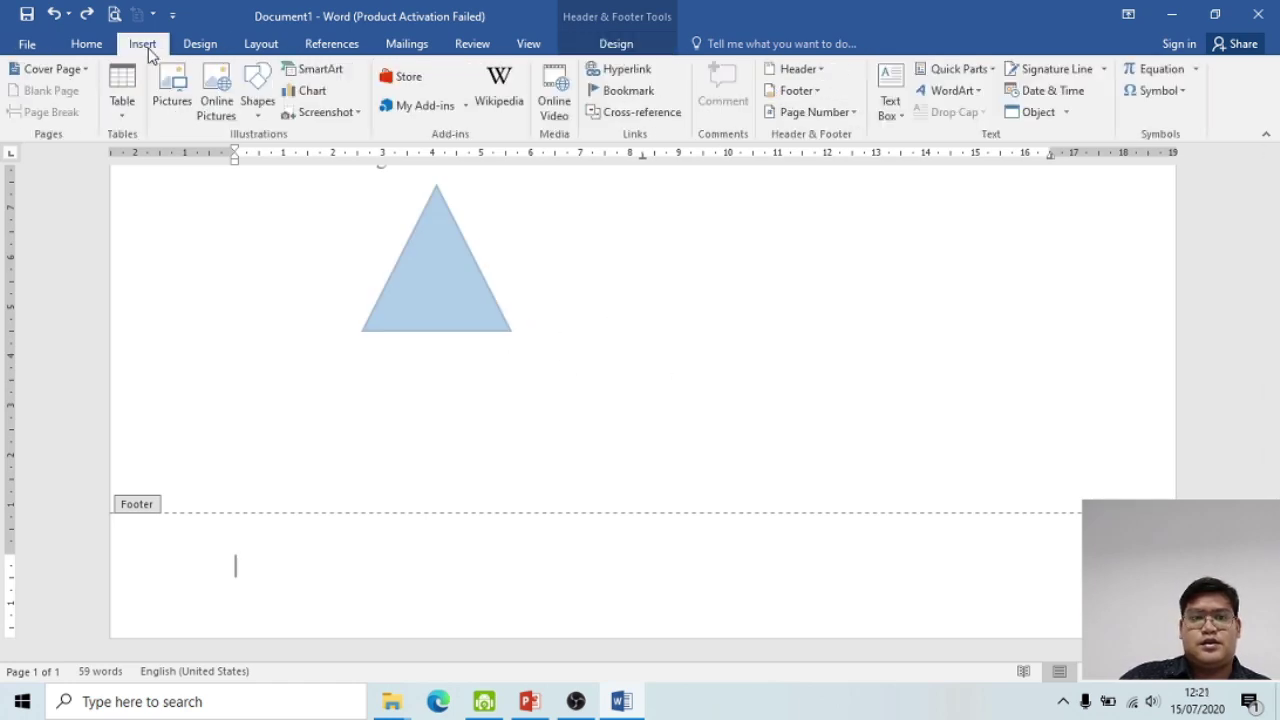
{"action": "left_click", "coordinate": [853, 113]}
{"action": "mouse_move", "coordinate": [820, 136]}
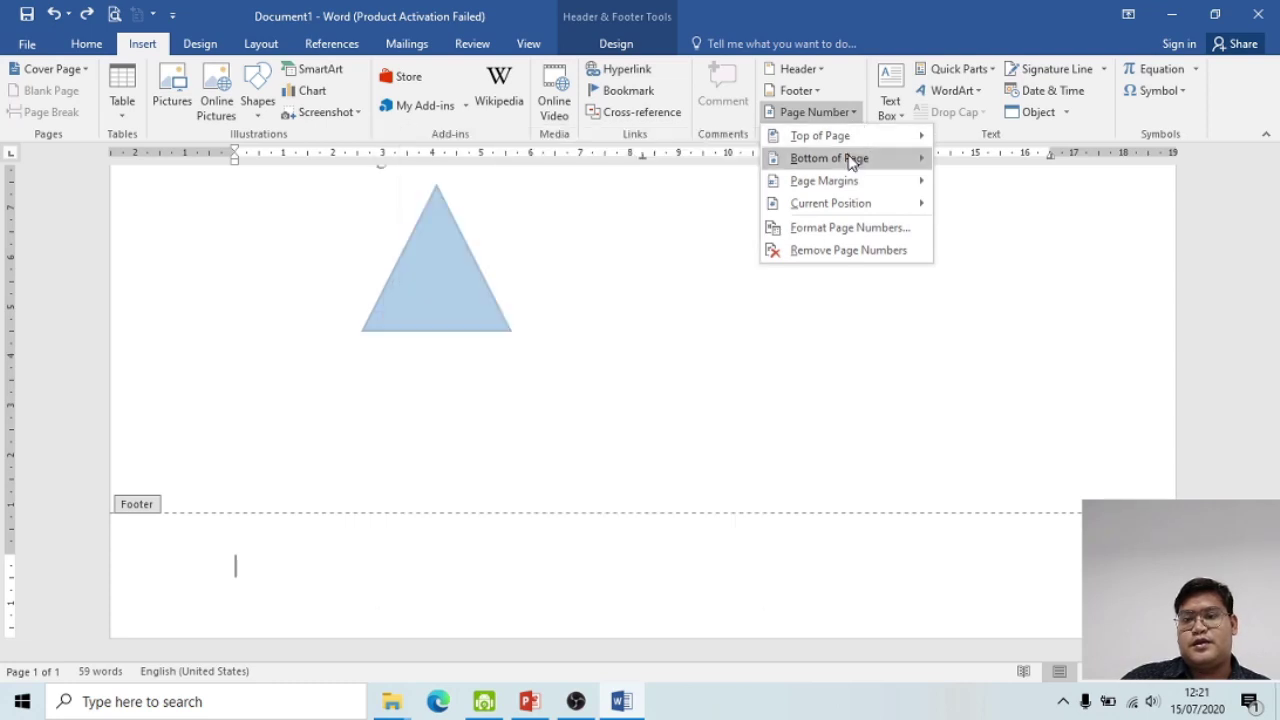
{"action": "mouse_move", "coordinate": [829, 158]}
{"action": "left_click", "coordinate": [707, 388]}
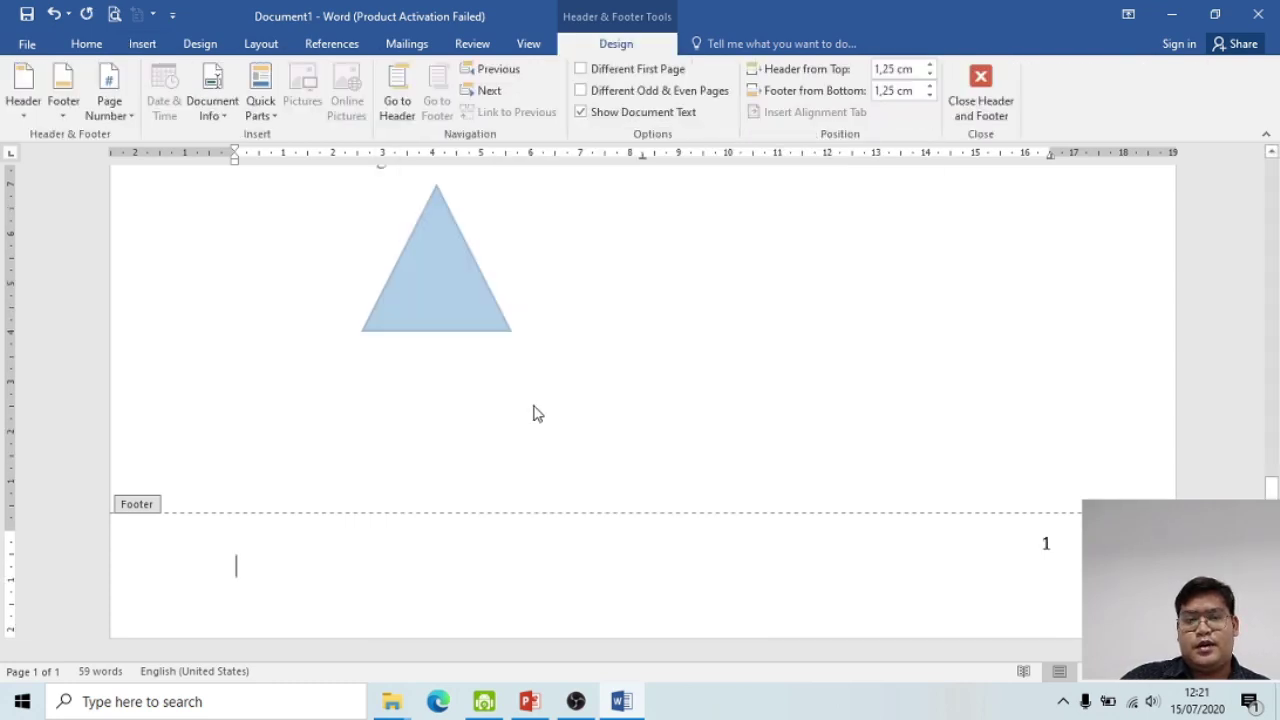
{"action": "double_click", "coordinate": [548, 304]}
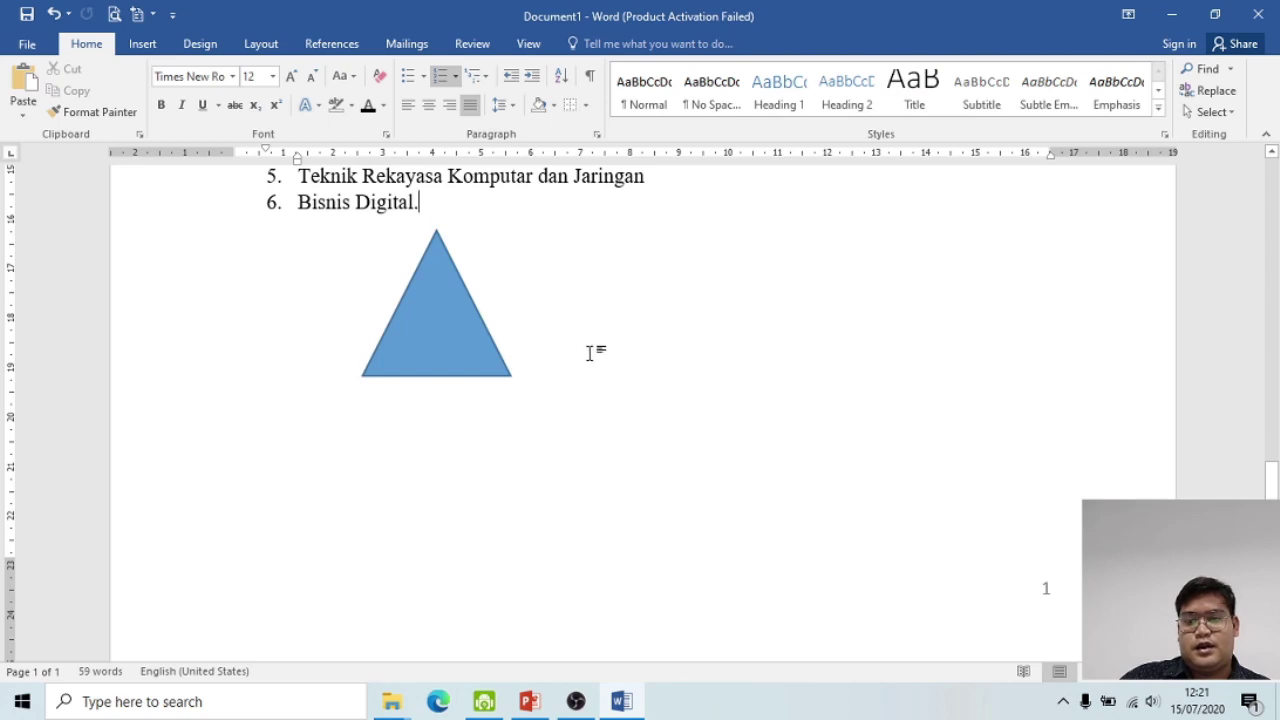
Step: Add a new paragraph after the empty line to extend the document onto page 2
{"action": "scroll", "coordinate": [588, 353], "scroll_direction": "down", "scroll_amount": 1}
{"action": "scroll", "coordinate": [590, 352], "scroll_direction": "up", "scroll_amount": 2}
{"action": "key", "text": "Down"}
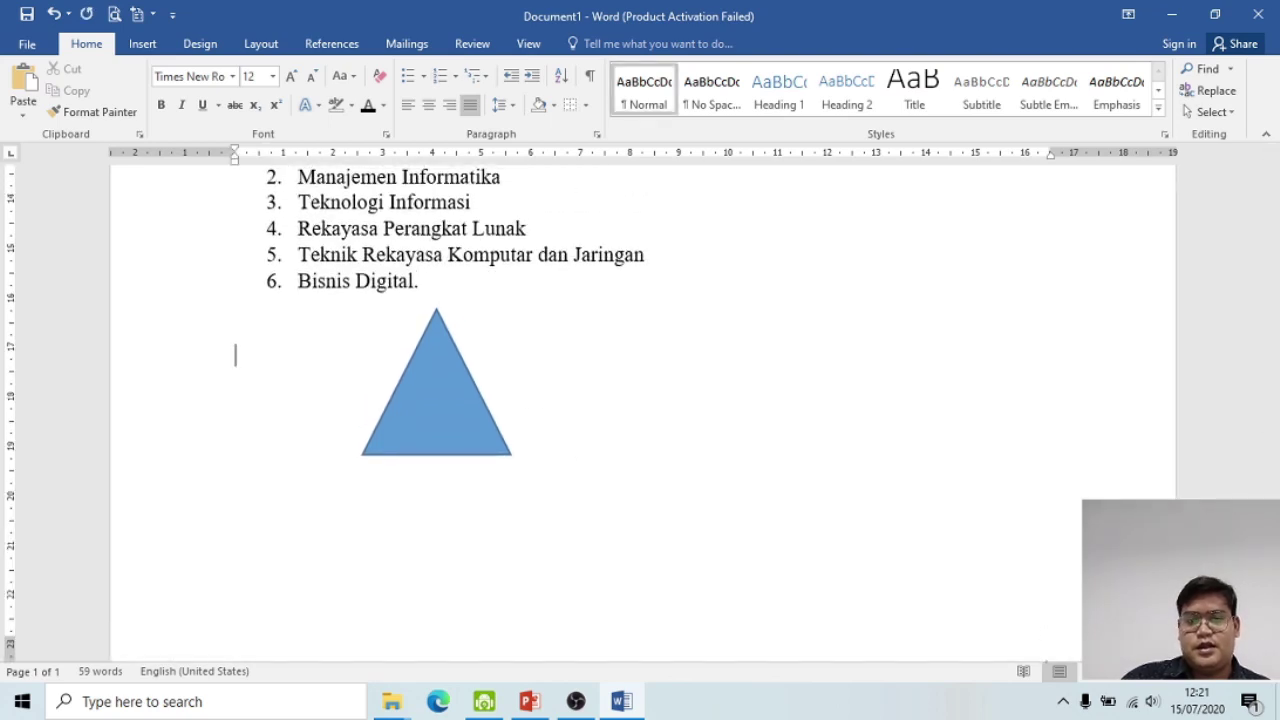
{"action": "key", "text": "Return"}
{"action": "key", "text": "Return"}
{"action": "key", "text": "Return"}
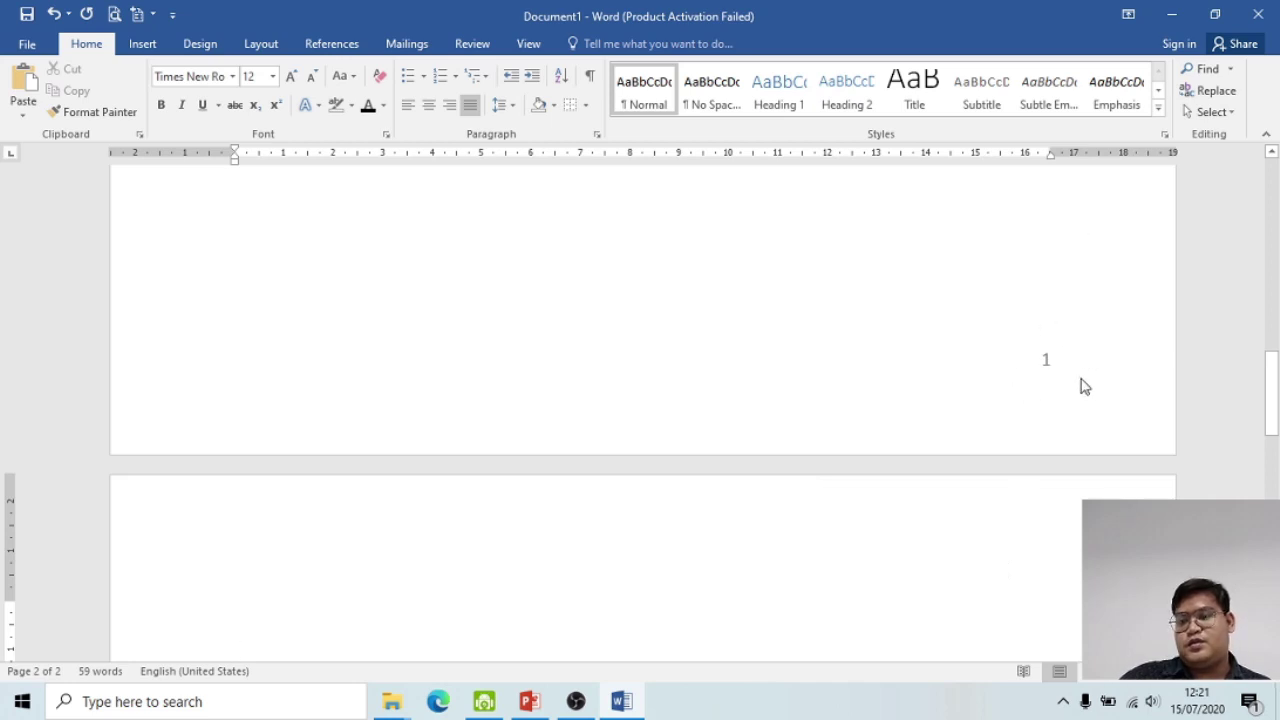
{"action": "scroll", "coordinate": [1088, 389], "scroll_direction": "down", "scroll_amount": 10}
{"action": "scroll", "coordinate": [1066, 377], "scroll_direction": "down", "scroll_amount": 2}
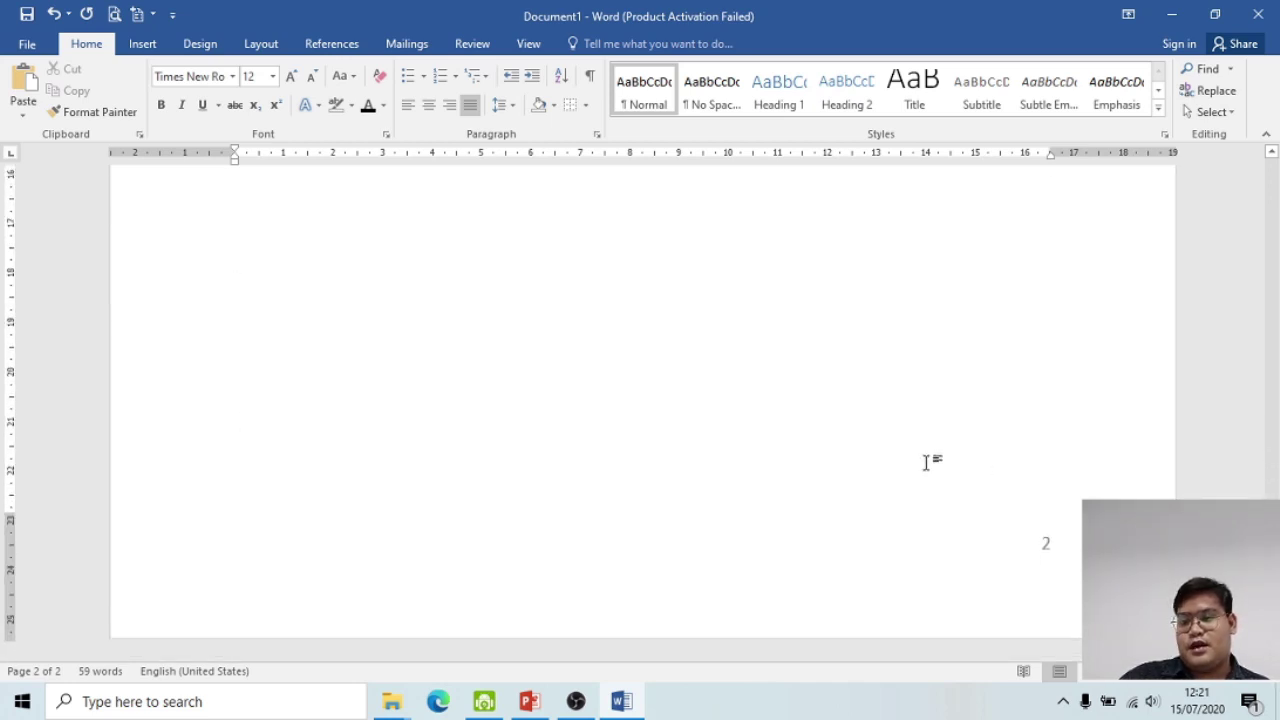
{"action": "scroll", "coordinate": [701, 358], "scroll_direction": "up", "scroll_amount": 2}
{"action": "scroll", "coordinate": [701, 358], "scroll_direction": "up", "scroll_amount": 5}
{"action": "scroll", "coordinate": [701, 358], "scroll_direction": "up", "scroll_amount": 5}
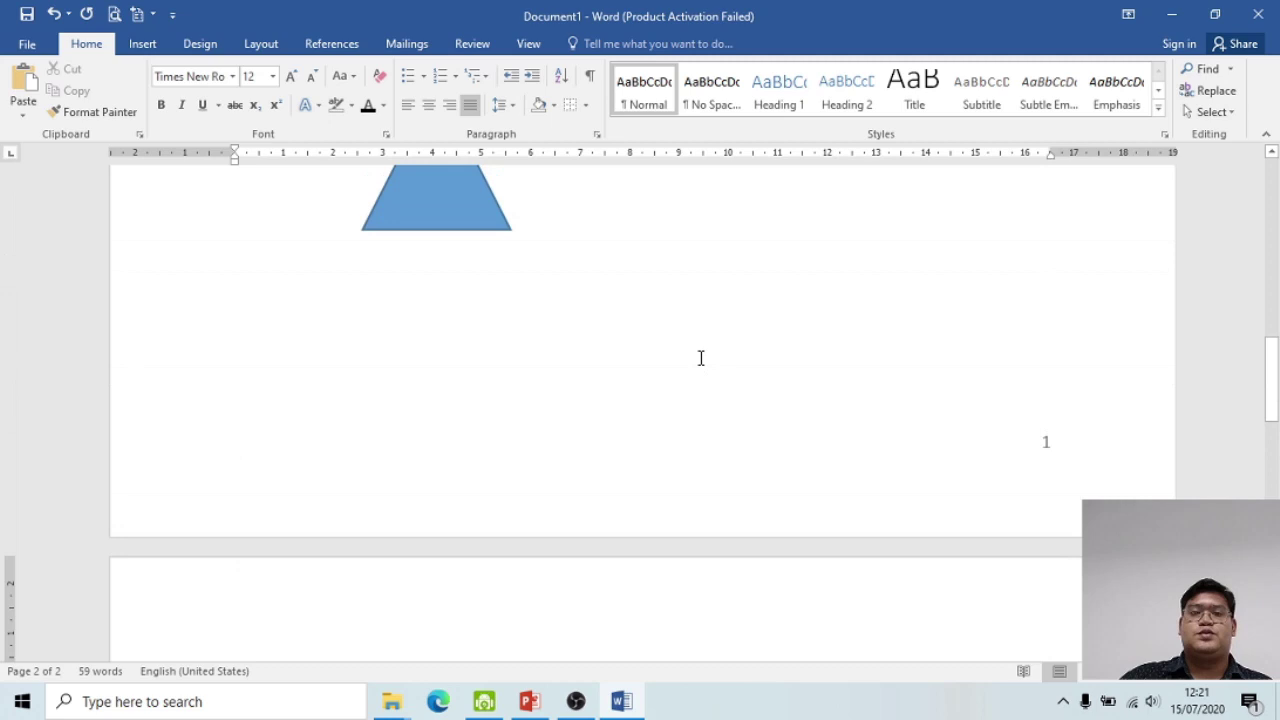
{"action": "scroll", "coordinate": [701, 358], "scroll_direction": "up", "scroll_amount": 4}
{"action": "scroll", "coordinate": [695, 356], "scroll_direction": "up", "scroll_amount": 2}
{"action": "left_click", "coordinate": [142, 43]}
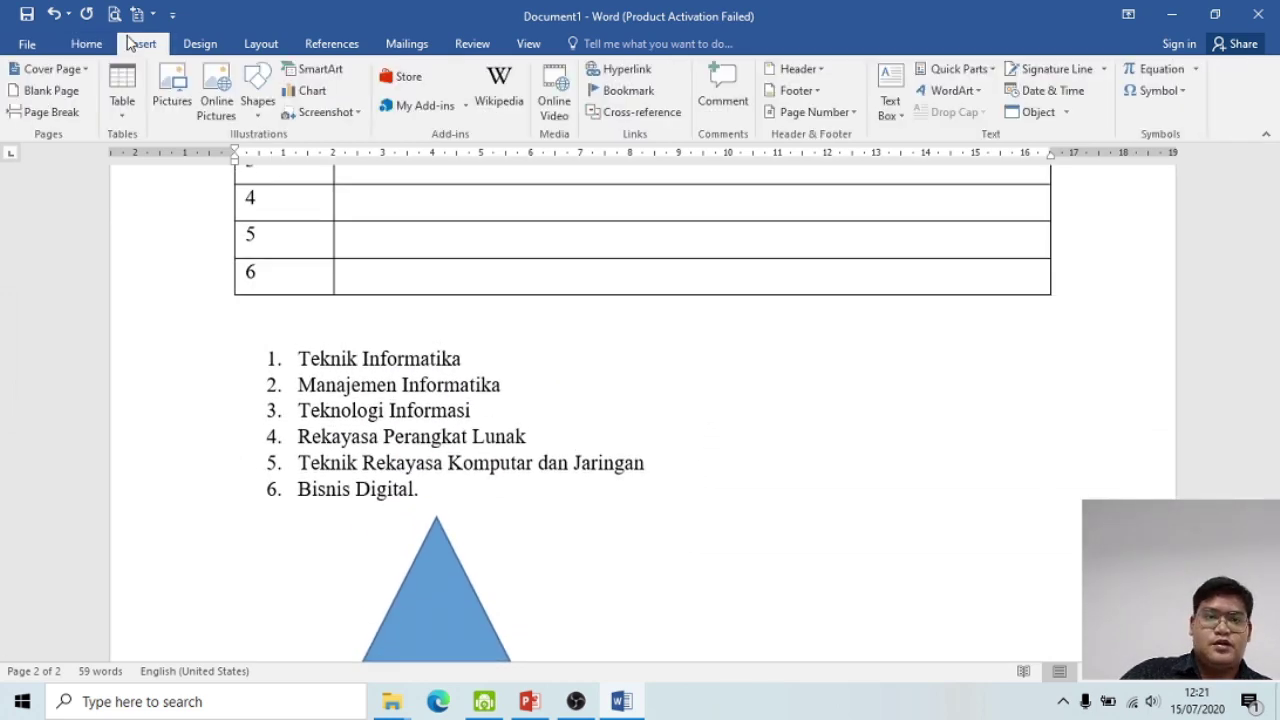
Step: Insert the ≠ sign on page 2 from Symbol > More Symbols
{"action": "left_click", "coordinate": [638, 248]}
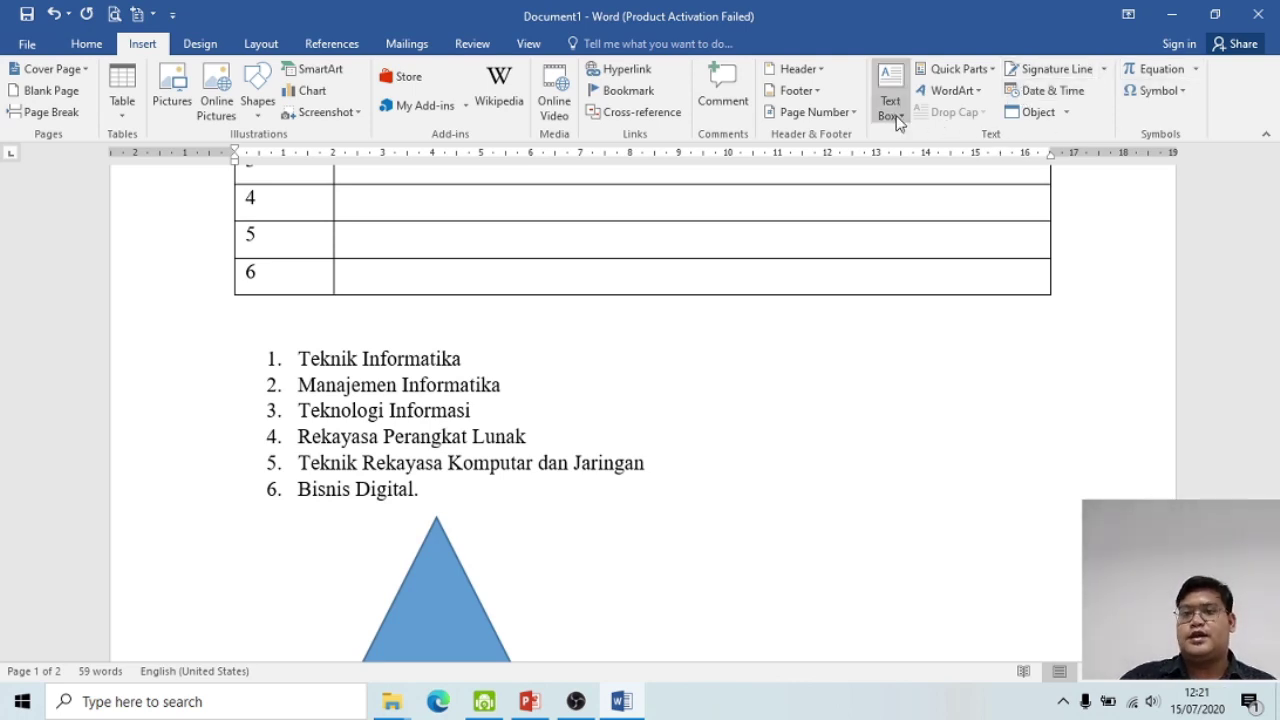
{"action": "left_click", "coordinate": [1170, 96]}
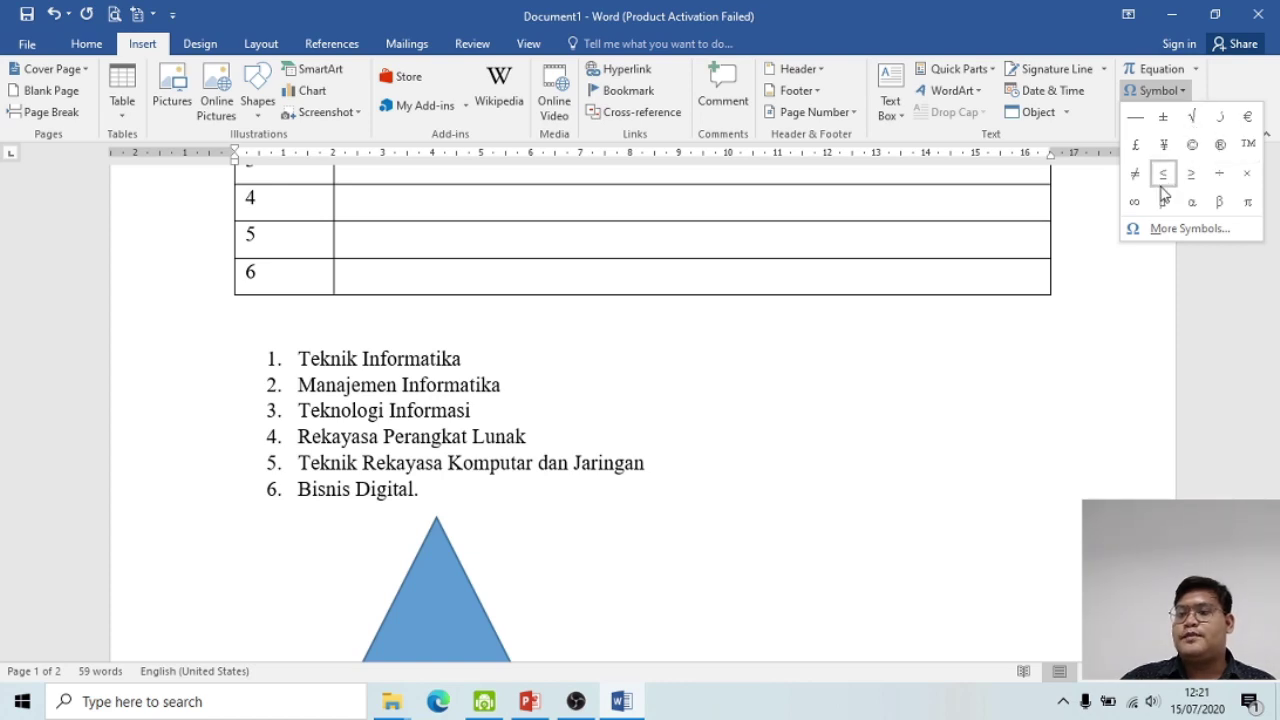
{"action": "left_click", "coordinate": [1168, 228]}
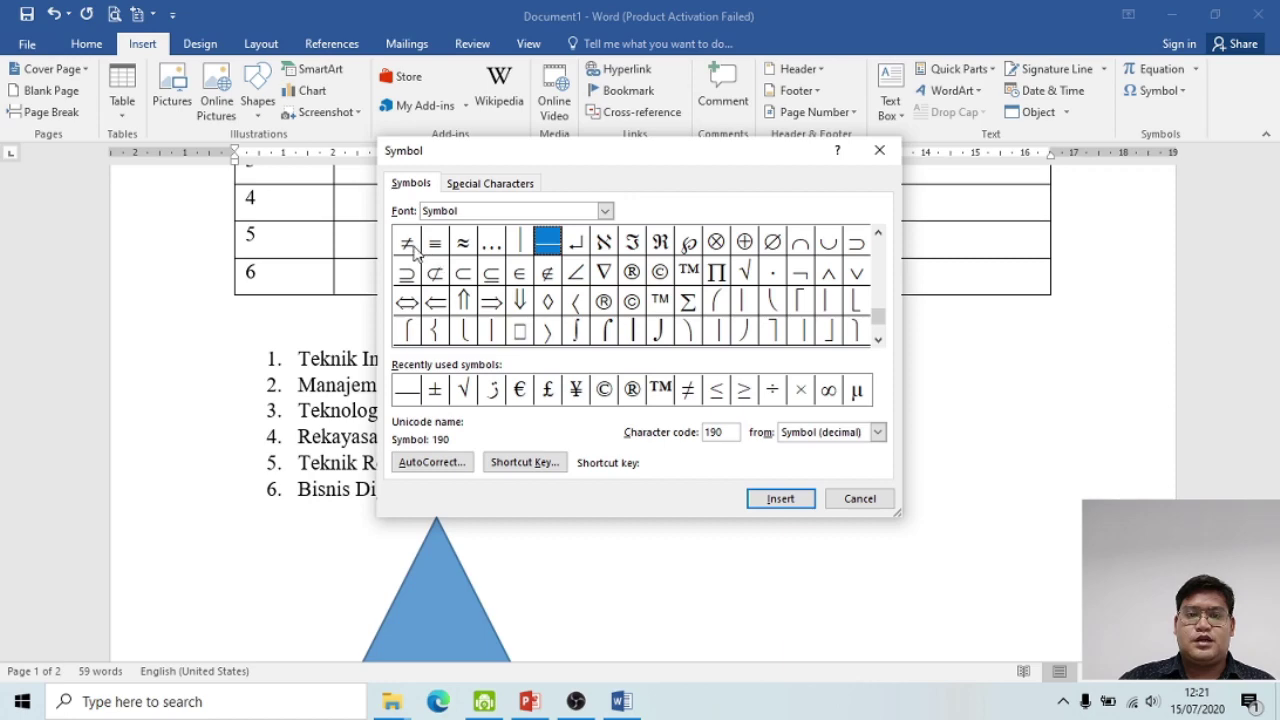
{"action": "left_click", "coordinate": [408, 243]}
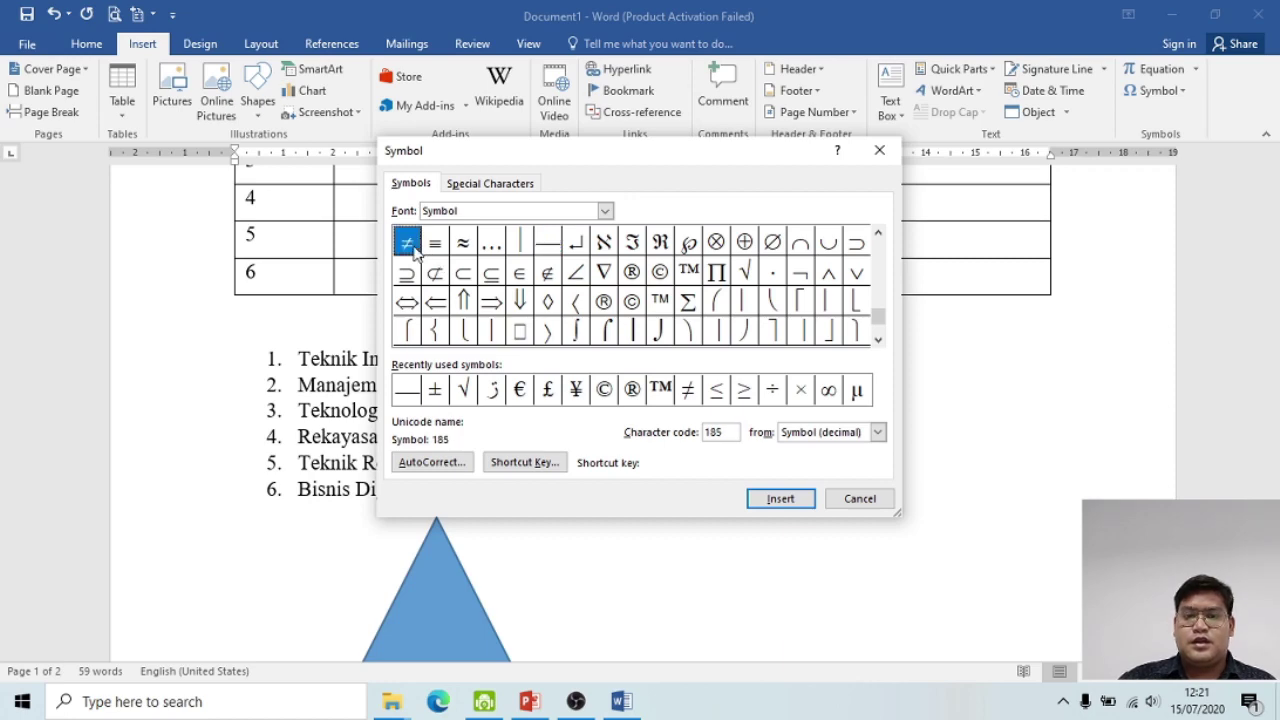
{"action": "left_click", "coordinate": [780, 499]}
{"action": "left_click", "coordinate": [840, 499]}
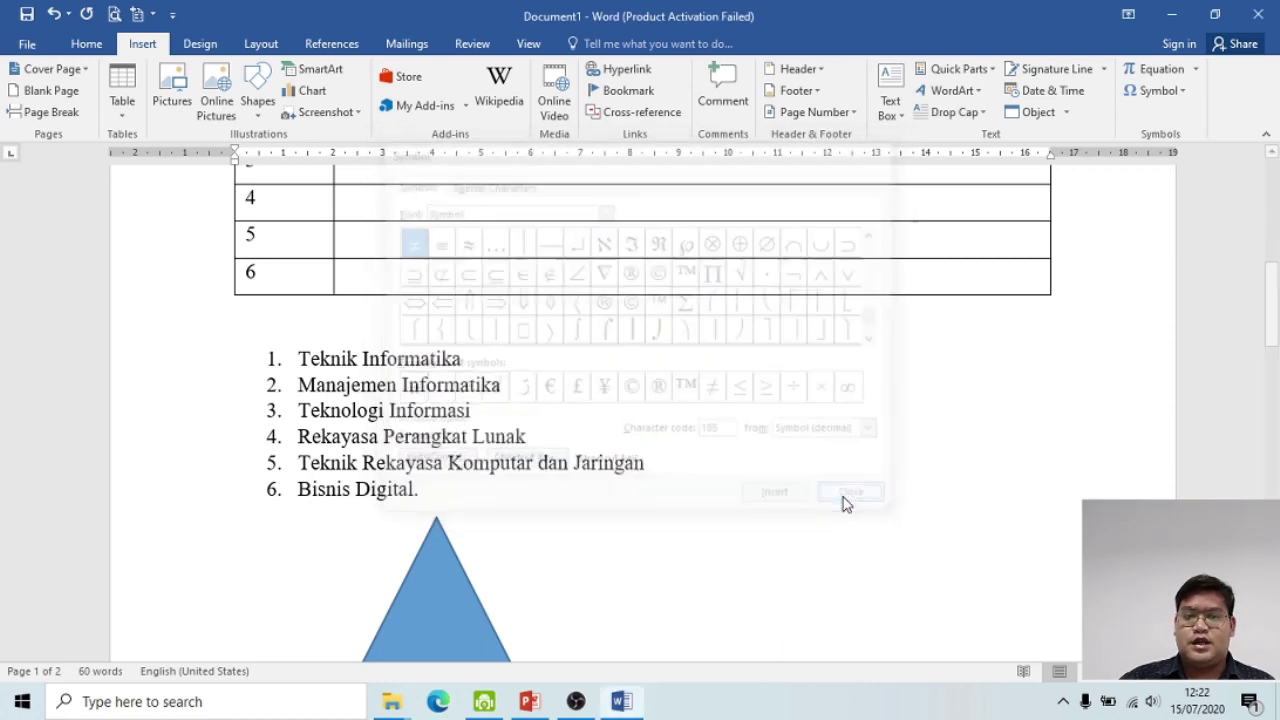
{"action": "scroll", "coordinate": [720, 462], "scroll_direction": "down", "scroll_amount": 3}
{"action": "scroll", "coordinate": [714, 460], "scroll_direction": "down", "scroll_amount": 5}
{"action": "scroll", "coordinate": [714, 462], "scroll_direction": "up", "scroll_amount": 3}
{"action": "scroll", "coordinate": [714, 466], "scroll_direction": "down", "scroll_amount": 3}
Step: Delete the ≠ sign and its leftover empty paragraph on page 2
{"action": "left_click_drag", "start_coordinate": [275, 433], "coordinate": [232, 432]}
{"action": "key", "text": "BackSpace"}
{"action": "key", "text": "BackSpace"}
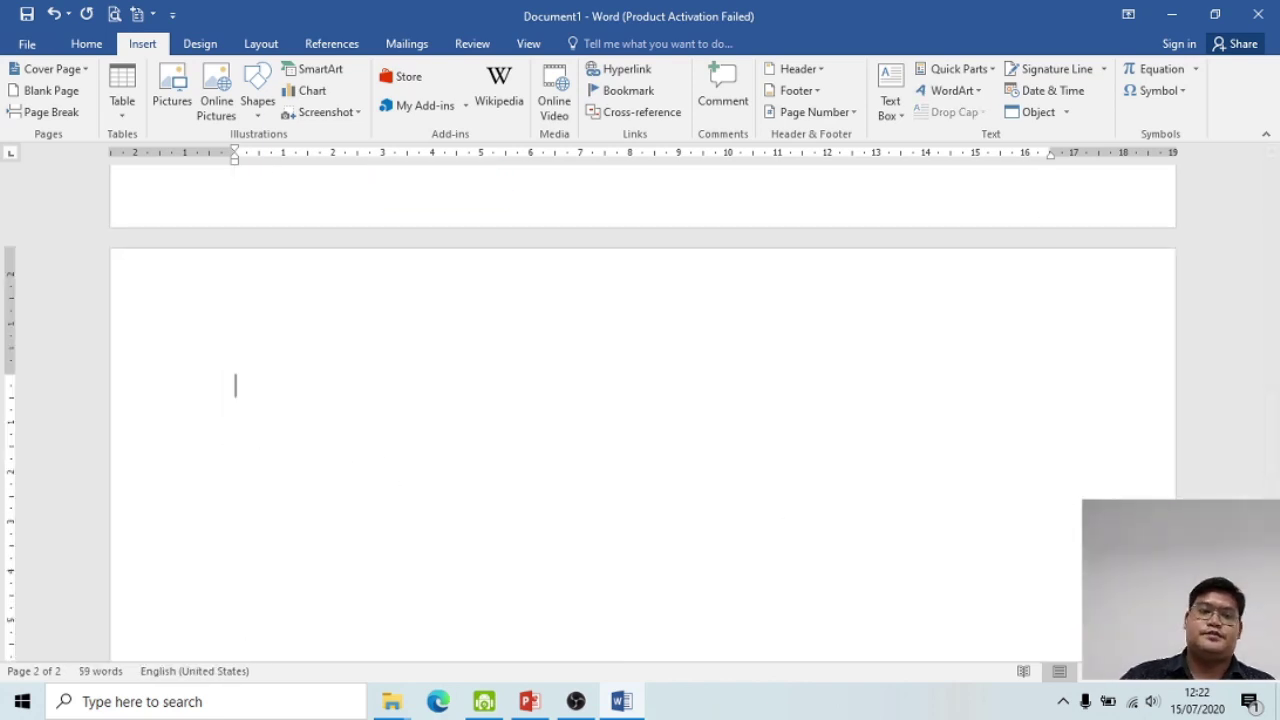
{"action": "key", "text": "BackSpace"}
{"action": "key", "text": "BackSpace"}
{"action": "key", "text": "BackSpace"}
{"action": "scroll", "coordinate": [1031, 337], "scroll_direction": "up", "scroll_amount": 2}
{"action": "scroll", "coordinate": [1031, 335], "scroll_direction": "up", "scroll_amount": 1}
{"action": "scroll", "coordinate": [1031, 334], "scroll_direction": "up", "scroll_amount": 3}
Step: Start a new equation and view the fraction layouts without choosing one
{"action": "left_click", "coordinate": [1190, 72]}
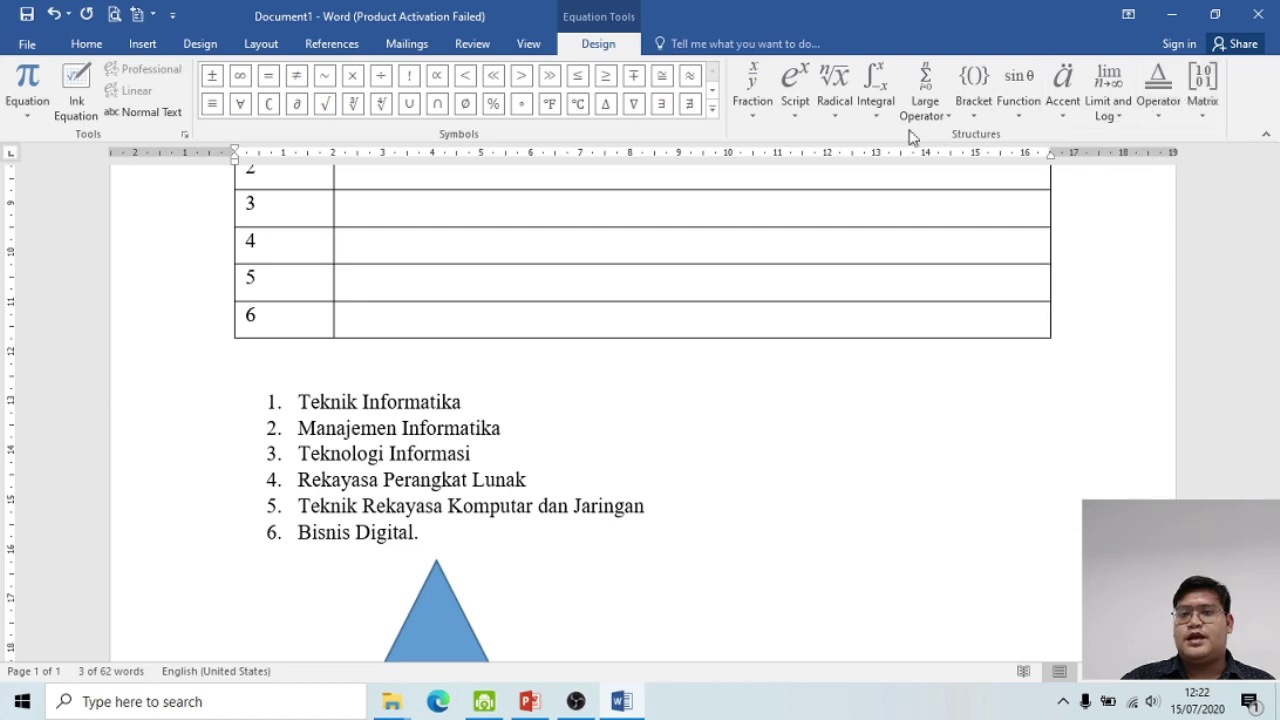
{"action": "left_click", "coordinate": [755, 96]}
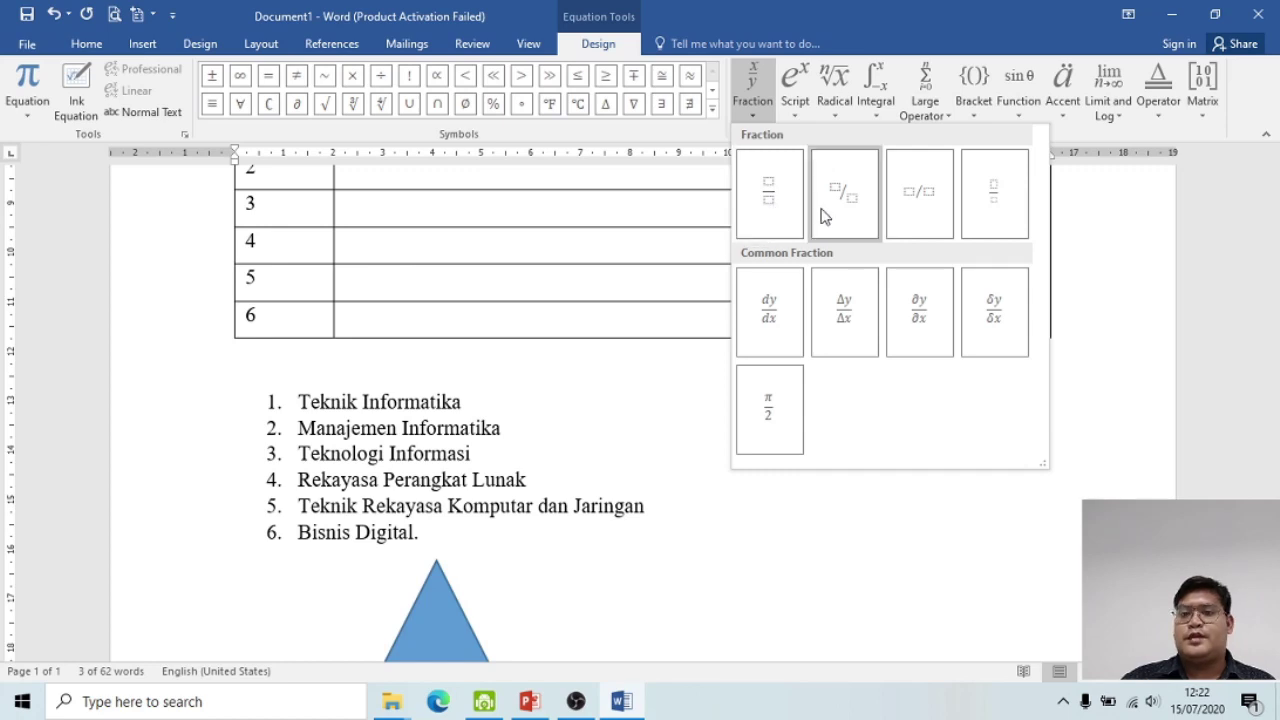
{"action": "left_click", "coordinate": [1098, 290]}
Step: Add an empty list item 7 after 'Bisnis Digital.'
{"action": "scroll", "coordinate": [794, 463], "scroll_direction": "down", "scroll_amount": 3}
{"action": "left_click", "coordinate": [440, 346]}
{"action": "key", "text": "Return"}
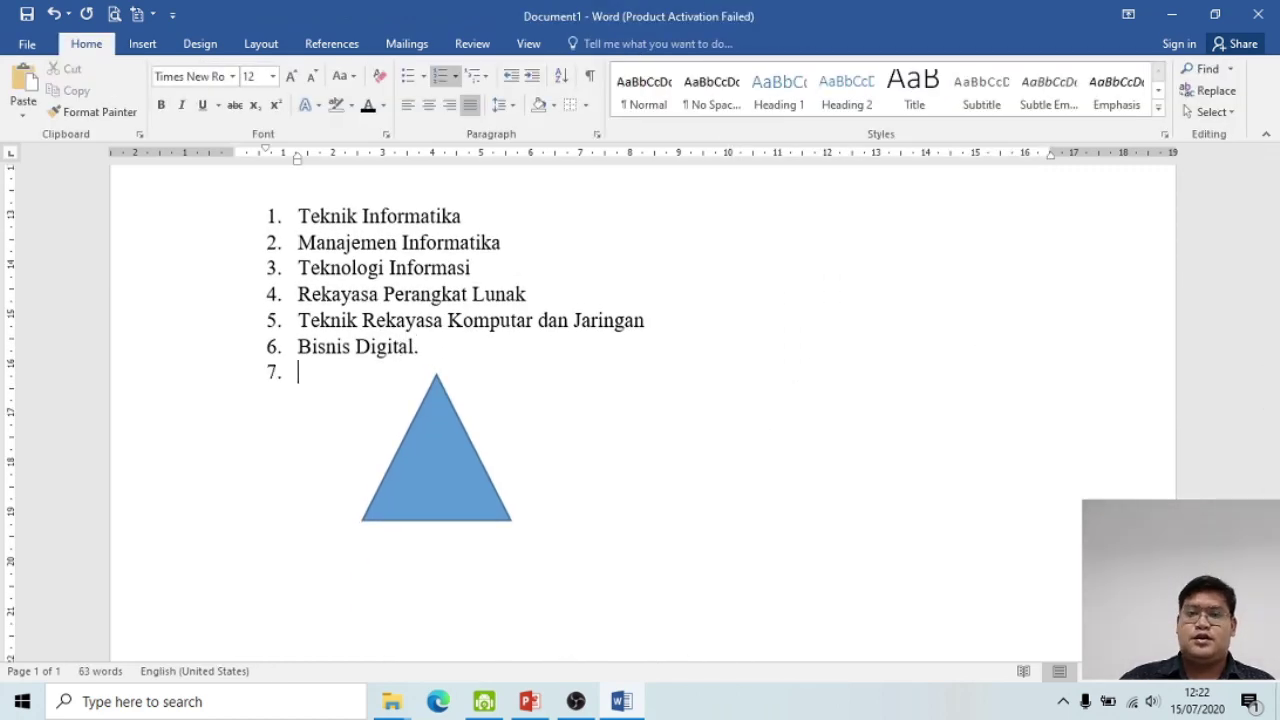
Step: Insert a new equation at list item 7 holding a stacked fraction 1 over 2
{"action": "left_click", "coordinate": [142, 44]}
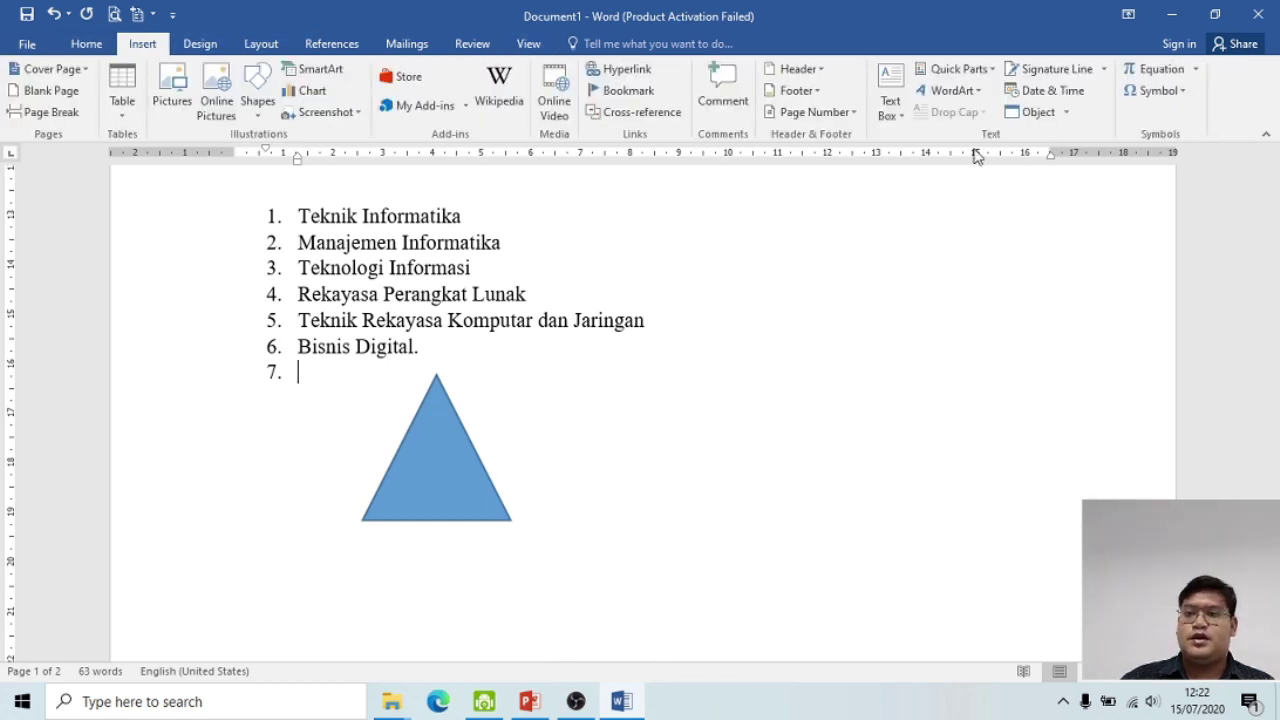
{"action": "left_click", "coordinate": [1195, 70]}
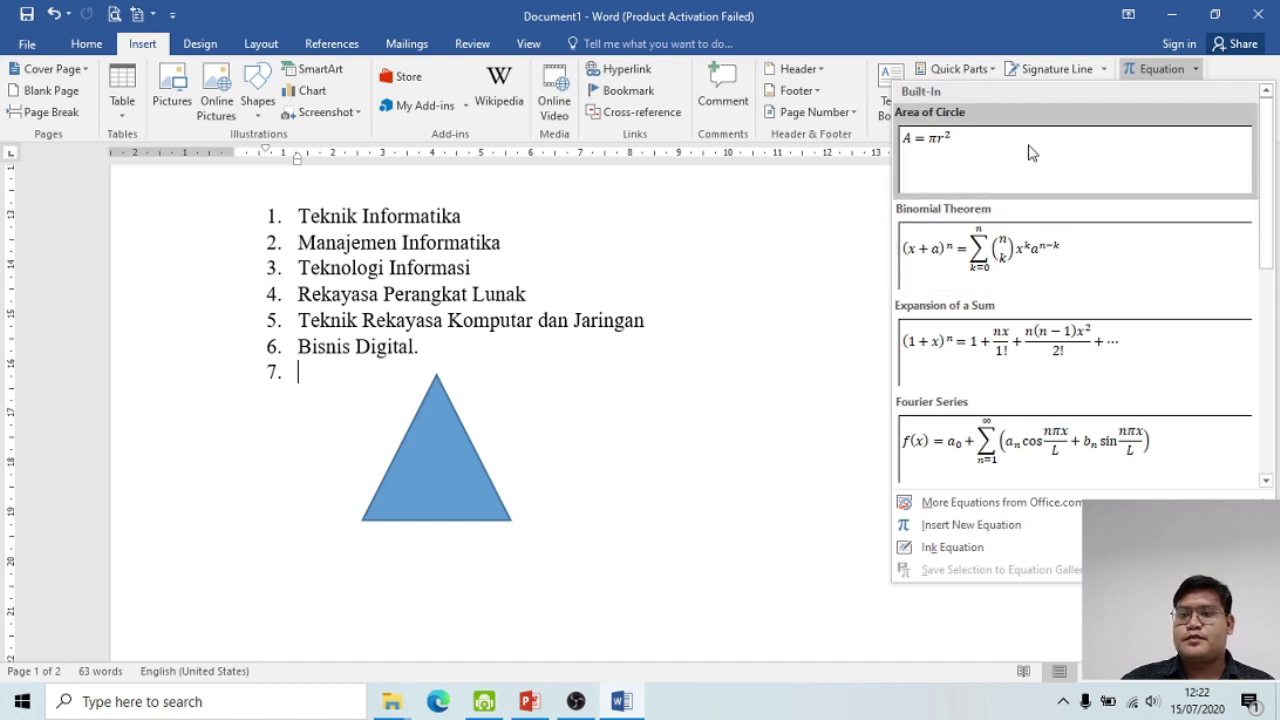
{"action": "left_click", "coordinate": [1165, 68]}
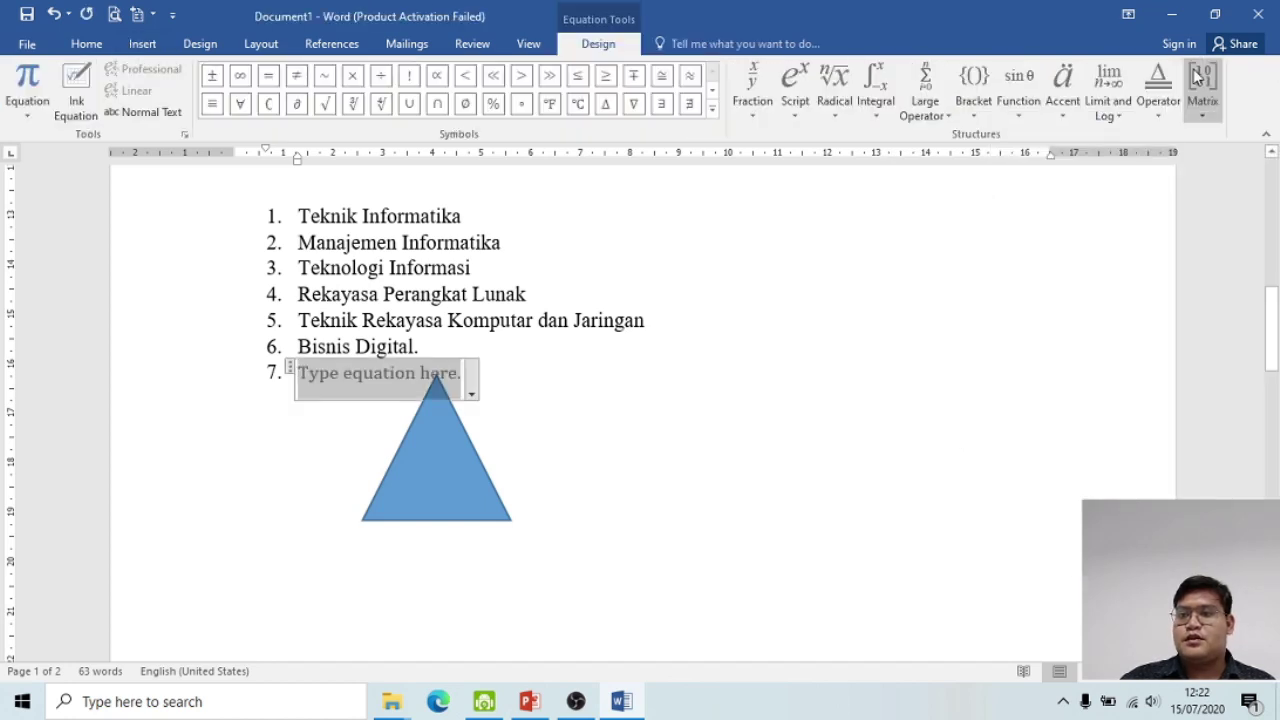
{"action": "left_click", "coordinate": [757, 95]}
{"action": "left_click", "coordinate": [774, 175]}
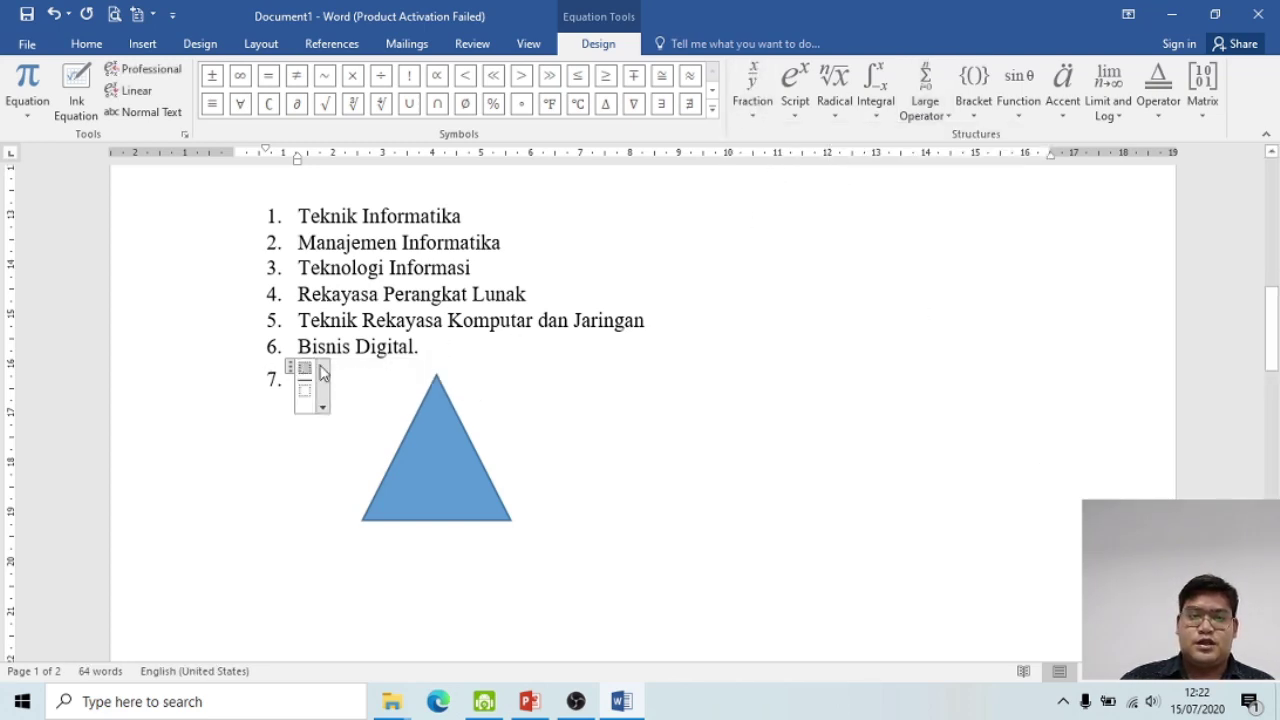
{"action": "type", "text": "1/"}
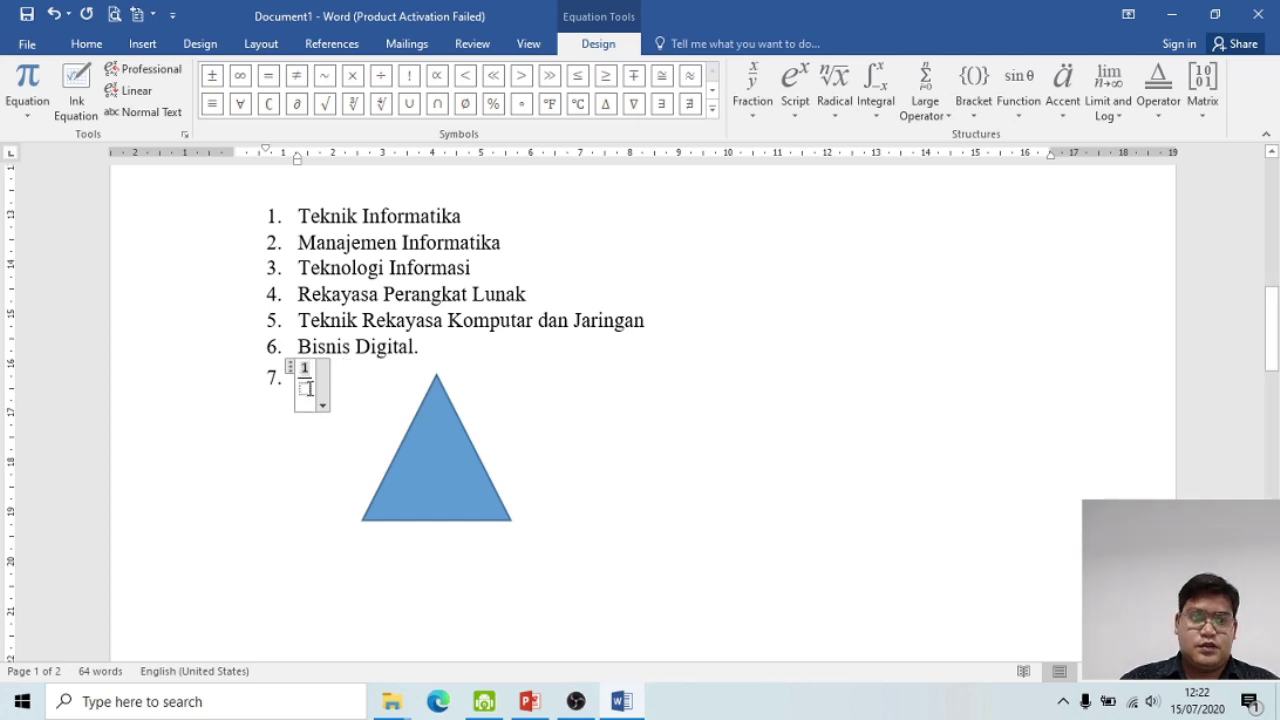
{"action": "type", "text": "2"}
{"action": "left_click", "coordinate": [675, 442]}
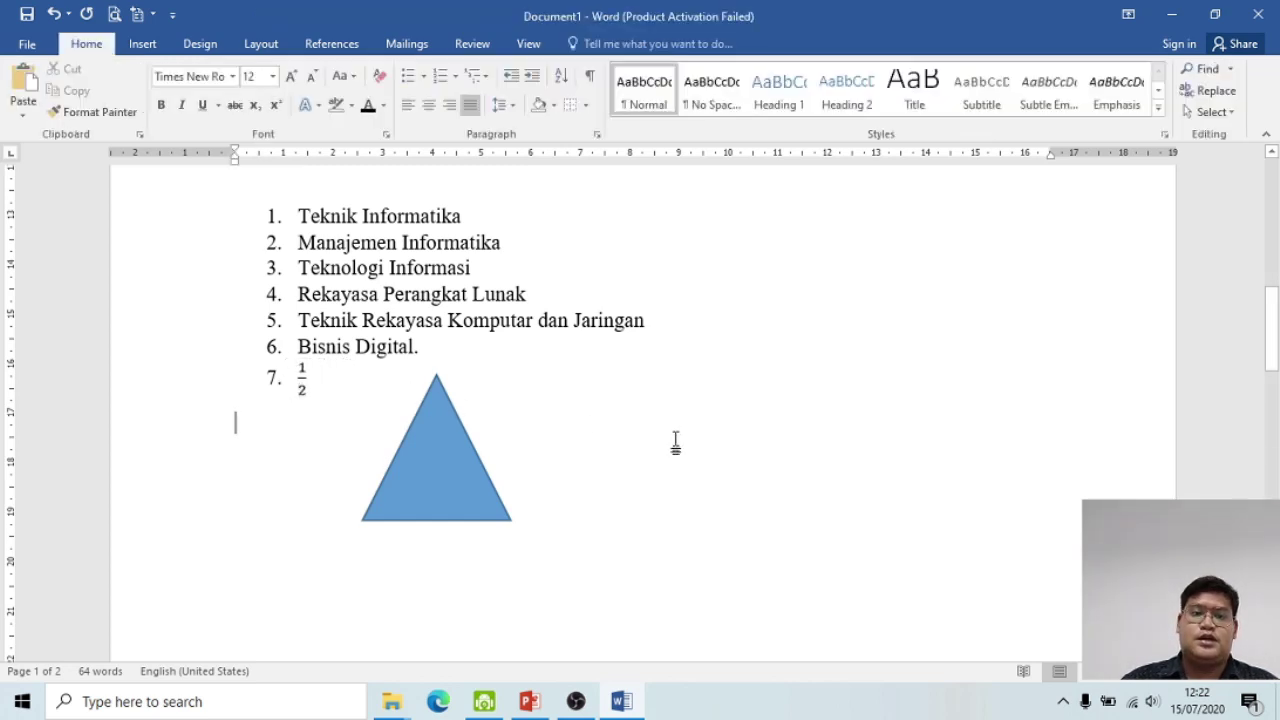
{"action": "left_click", "coordinate": [162, 50]}
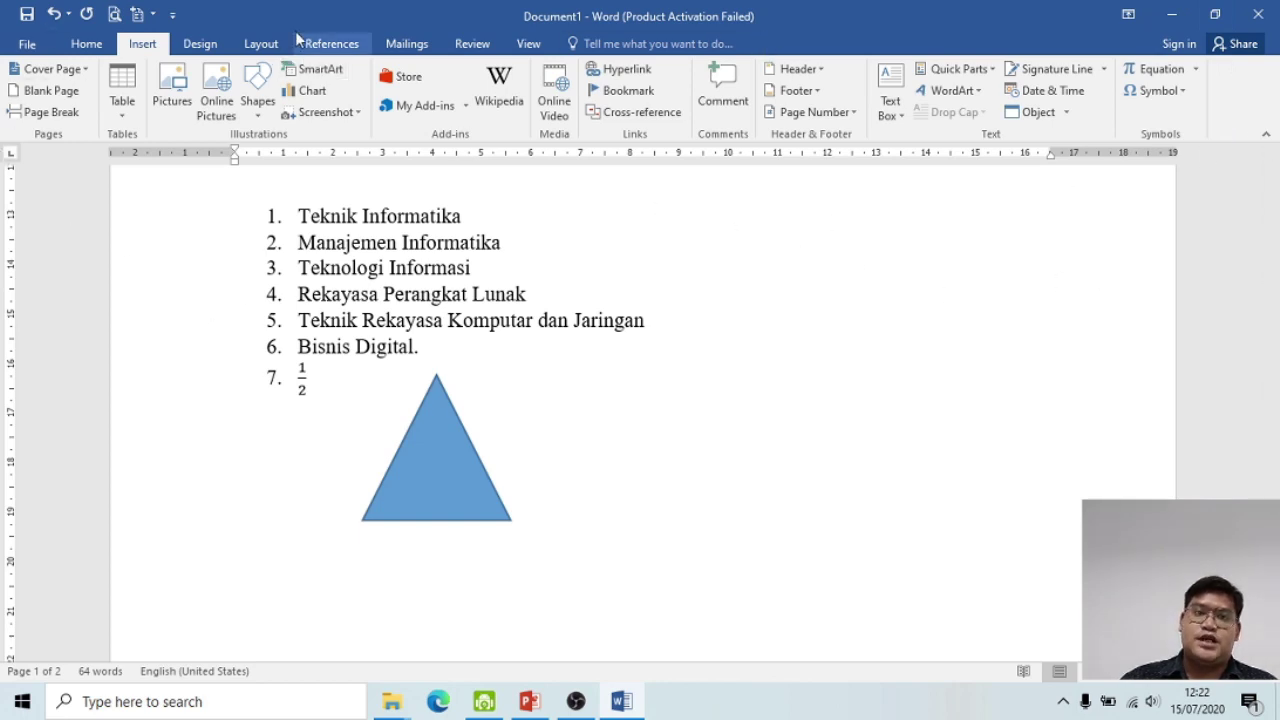
{"action": "left_click", "coordinate": [198, 50]}
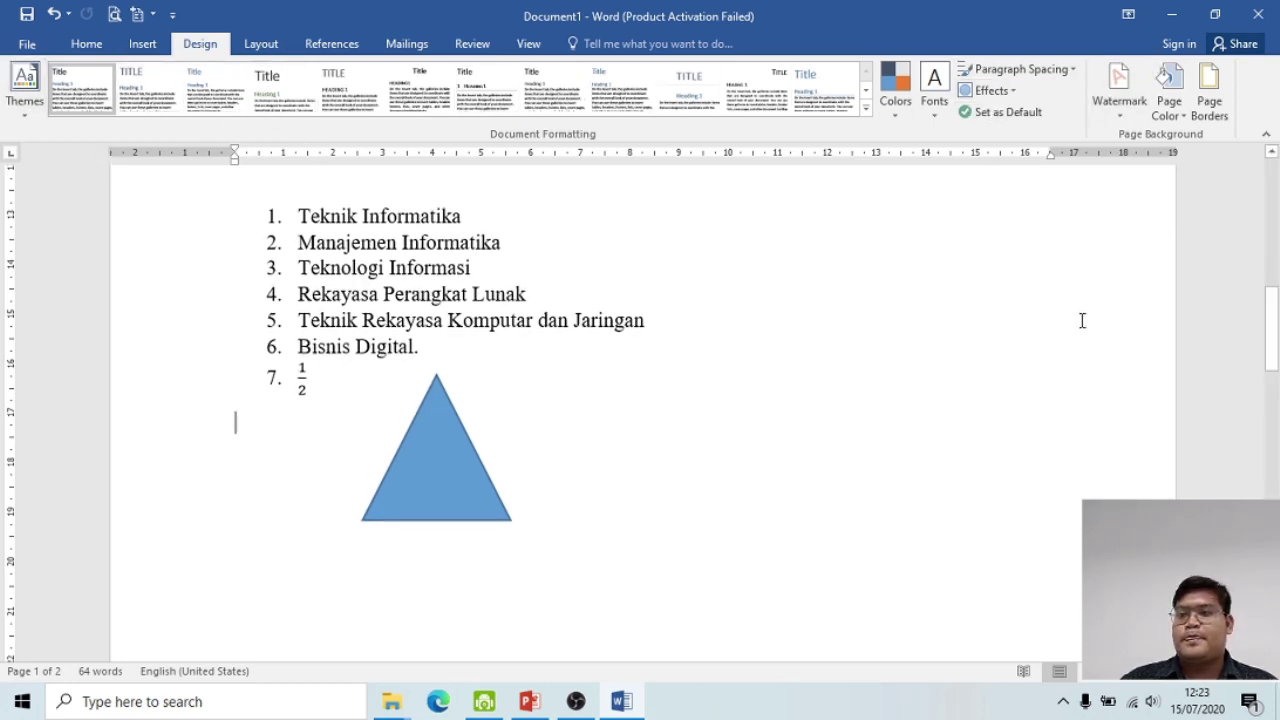
{"action": "scroll", "coordinate": [1082, 320], "scroll_direction": "up", "scroll_amount": 2}
{"action": "scroll", "coordinate": [1082, 317], "scroll_direction": "up", "scroll_amount": 3}
{"action": "scroll", "coordinate": [1180, 243], "scroll_direction": "up", "scroll_amount": 3}
{"action": "scroll", "coordinate": [1127, 135], "scroll_direction": "up", "scroll_amount": 2}
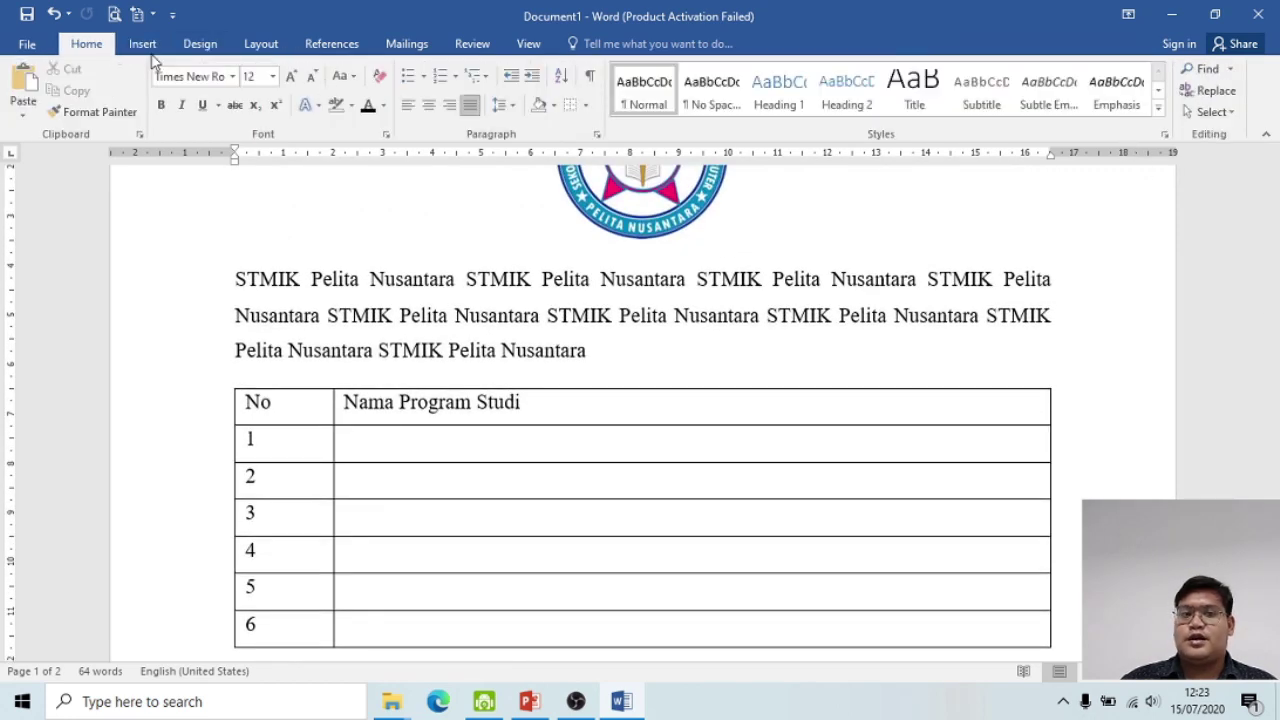
{"action": "left_click", "coordinate": [192, 45]}
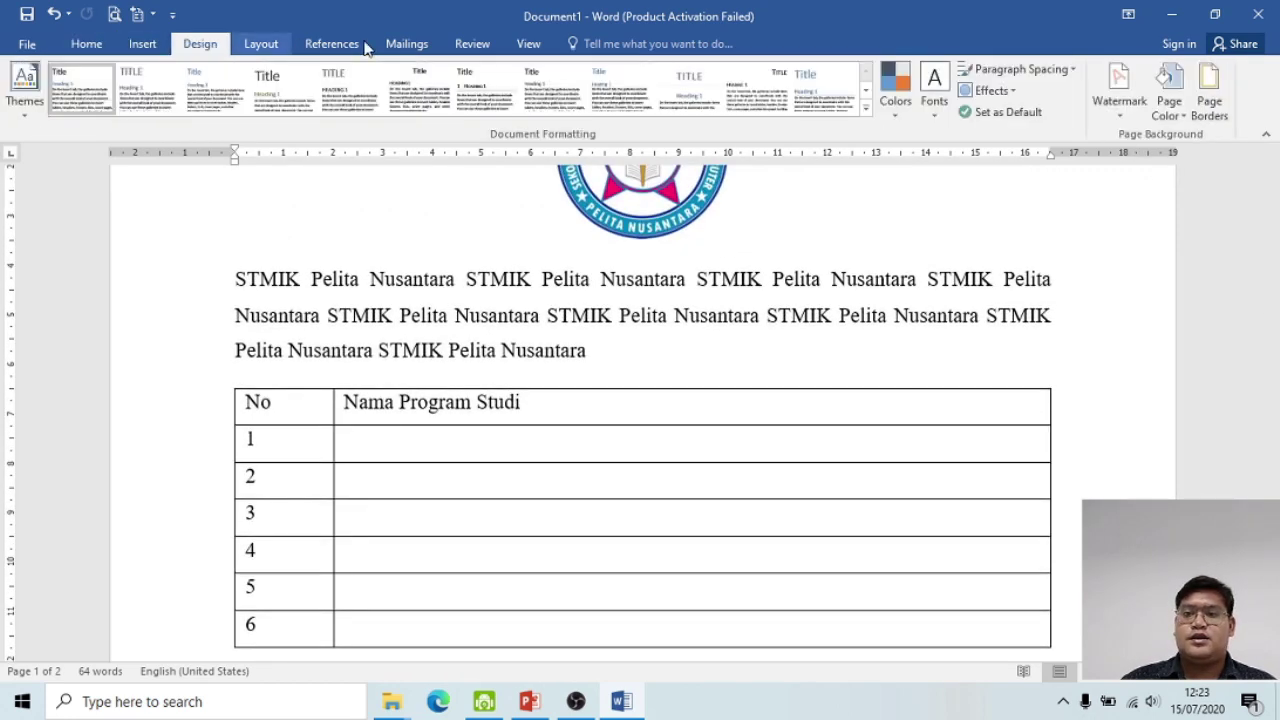
{"action": "left_click", "coordinate": [1125, 120]}
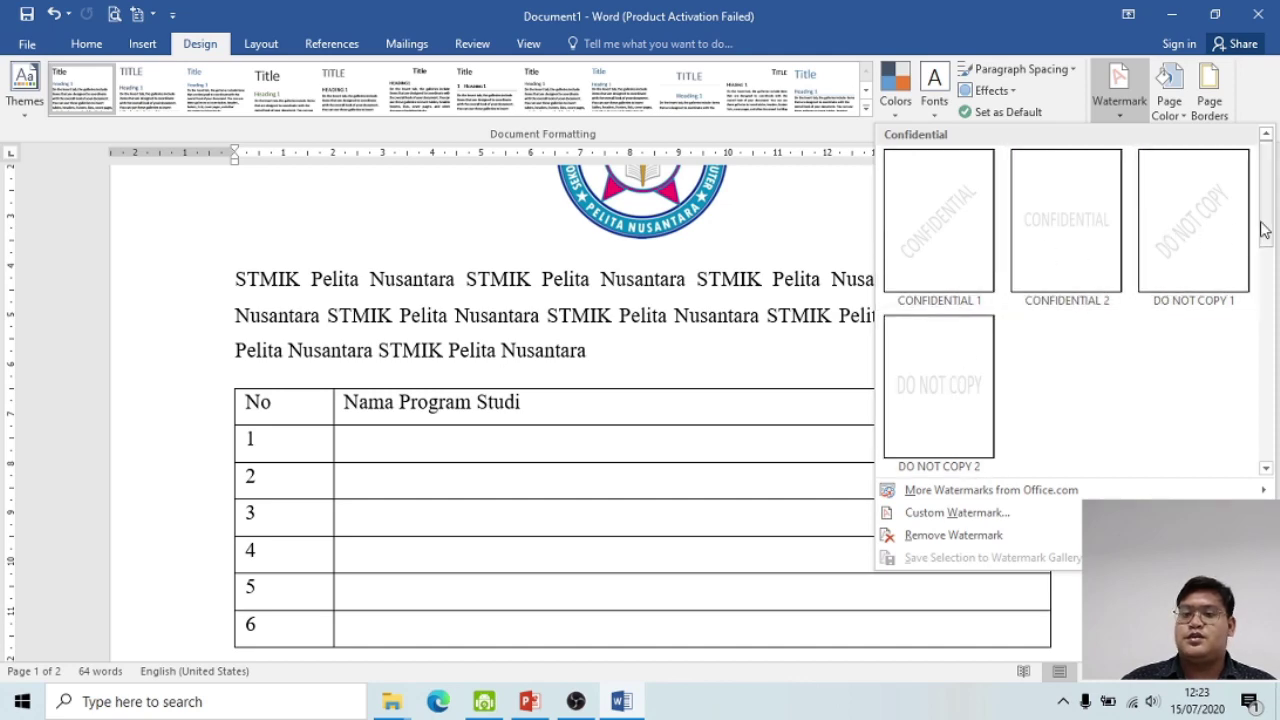
{"action": "left_click", "coordinate": [1212, 217]}
{"action": "scroll", "coordinate": [731, 376], "scroll_direction": "down", "scroll_amount": 3}
{"action": "scroll", "coordinate": [497, 434], "scroll_direction": "down", "scroll_amount": 5}
{"action": "scroll", "coordinate": [480, 446], "scroll_direction": "up", "scroll_amount": 5}
{"action": "scroll", "coordinate": [801, 412], "scroll_direction": "up", "scroll_amount": 3}
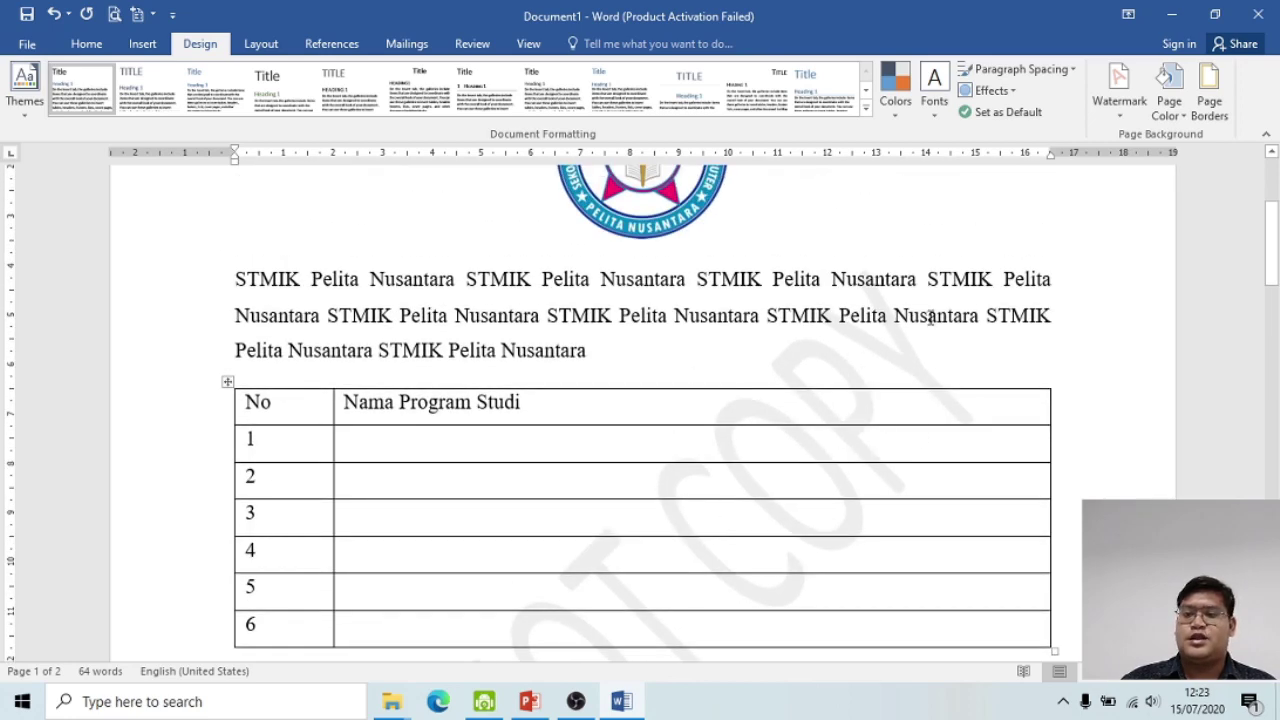
{"action": "scroll", "coordinate": [799, 401], "scroll_direction": "down", "scroll_amount": 2}
{"action": "scroll", "coordinate": [786, 330], "scroll_direction": "up", "scroll_amount": 1}
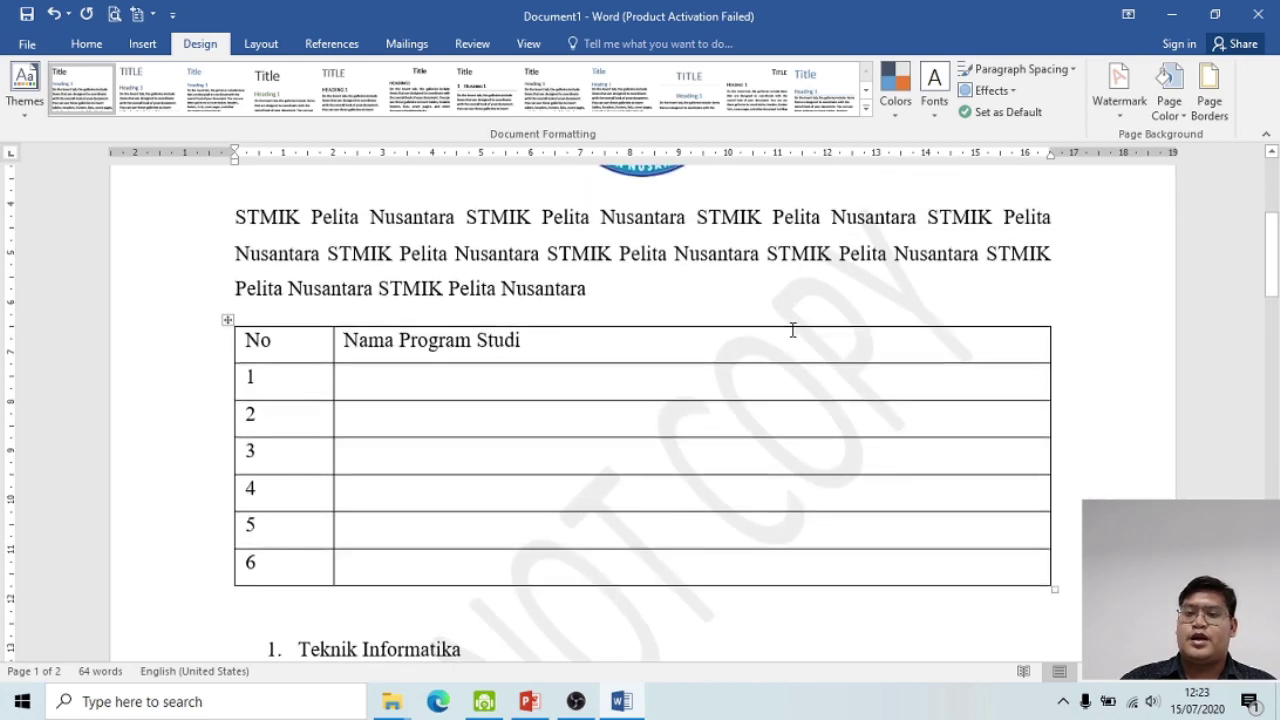
{"action": "scroll", "coordinate": [790, 330], "scroll_direction": "up", "scroll_amount": 2}
{"action": "scroll", "coordinate": [792, 334], "scroll_direction": "down", "scroll_amount": 5}
{"action": "scroll", "coordinate": [792, 334], "scroll_direction": "down", "scroll_amount": 1}
{"action": "scroll", "coordinate": [792, 334], "scroll_direction": "down", "scroll_amount": 4}
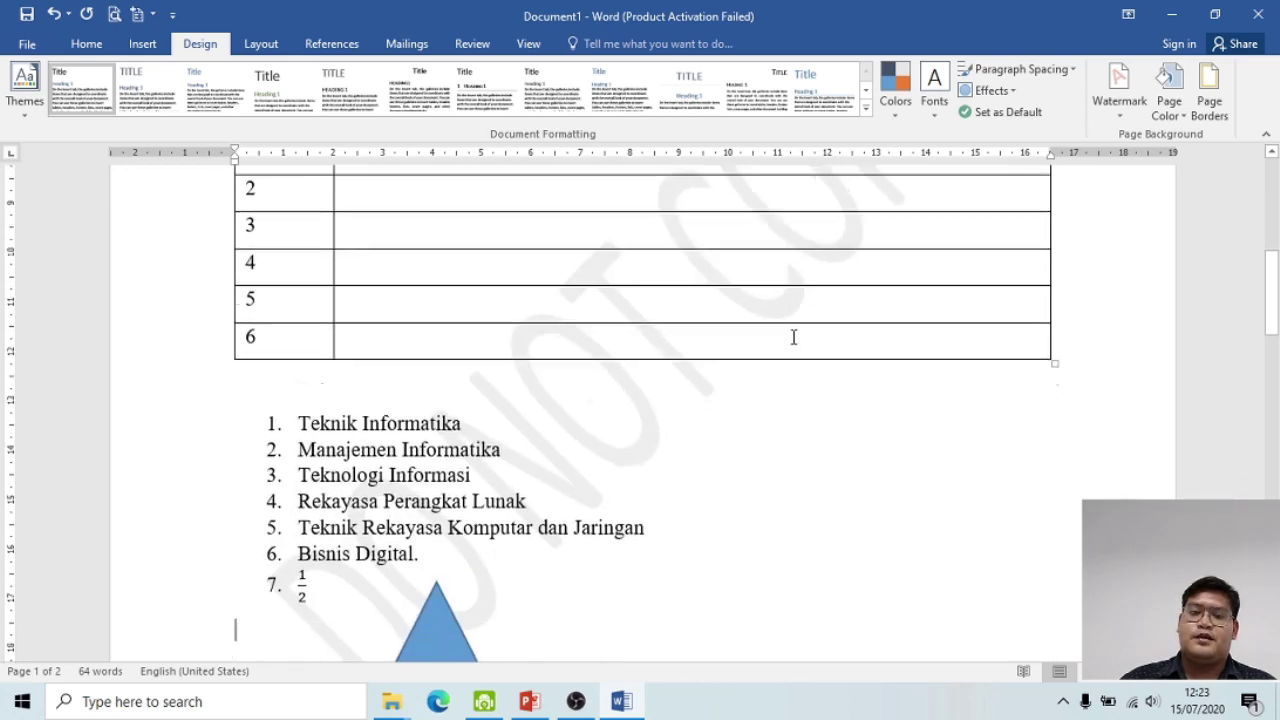
{"action": "scroll", "coordinate": [792, 338], "scroll_direction": "up", "scroll_amount": 5}
{"action": "scroll", "coordinate": [791, 343], "scroll_direction": "up", "scroll_amount": 4}
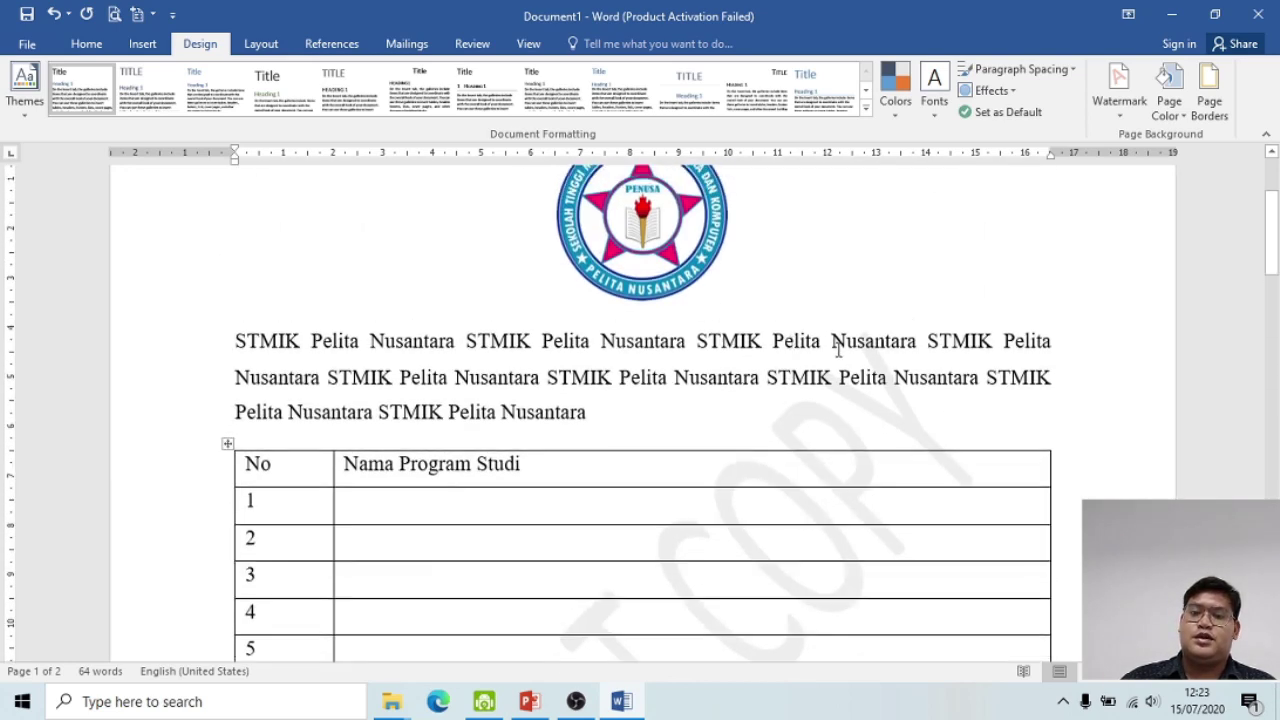
{"action": "scroll", "coordinate": [851, 366], "scroll_direction": "down", "scroll_amount": 1}
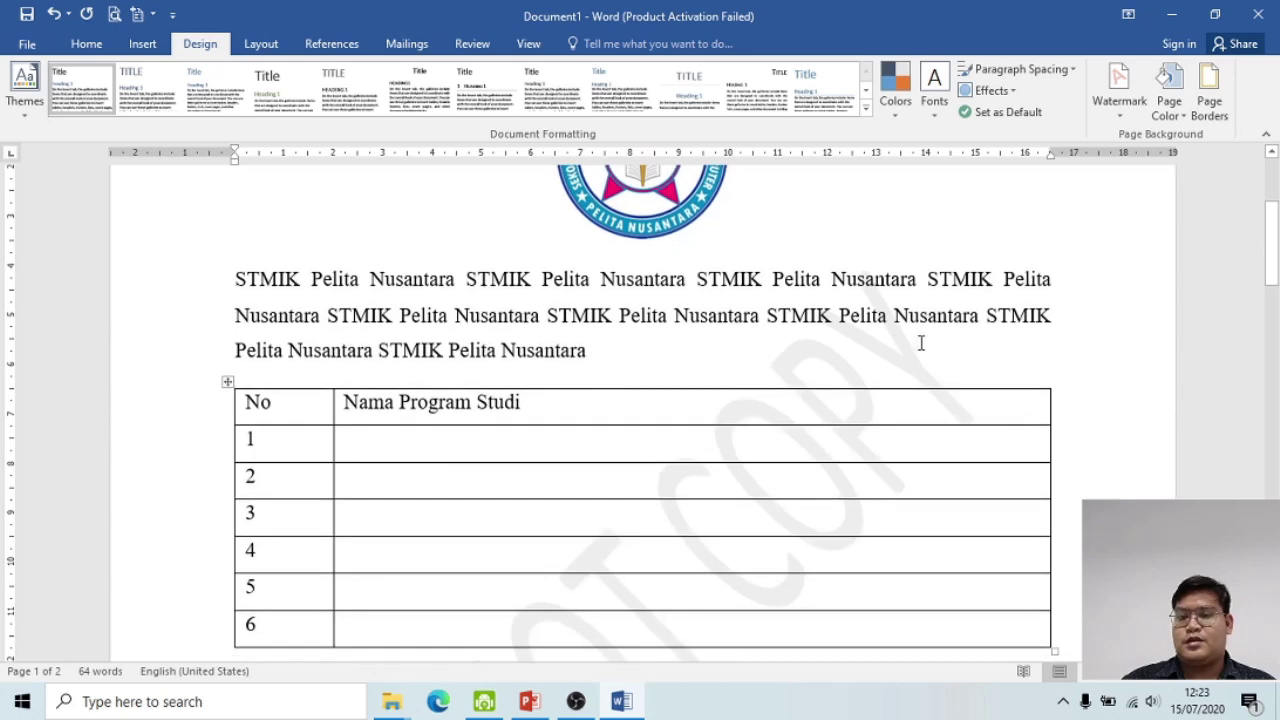
{"action": "scroll", "coordinate": [920, 337], "scroll_direction": "down", "scroll_amount": 5}
{"action": "scroll", "coordinate": [937, 437], "scroll_direction": "down", "scroll_amount": 2}
{"action": "scroll", "coordinate": [940, 420], "scroll_direction": "up", "scroll_amount": 3}
{"action": "scroll", "coordinate": [975, 370], "scroll_direction": "up", "scroll_amount": 2}
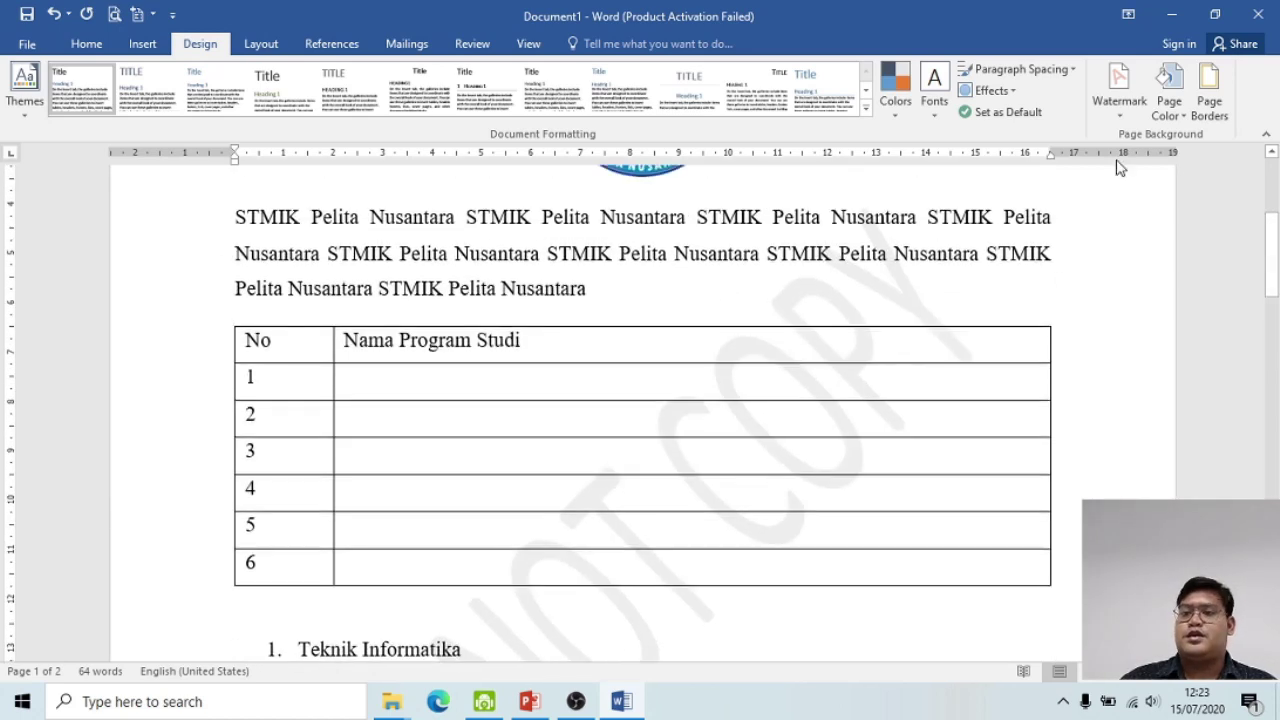
{"action": "left_click", "coordinate": [1123, 110]}
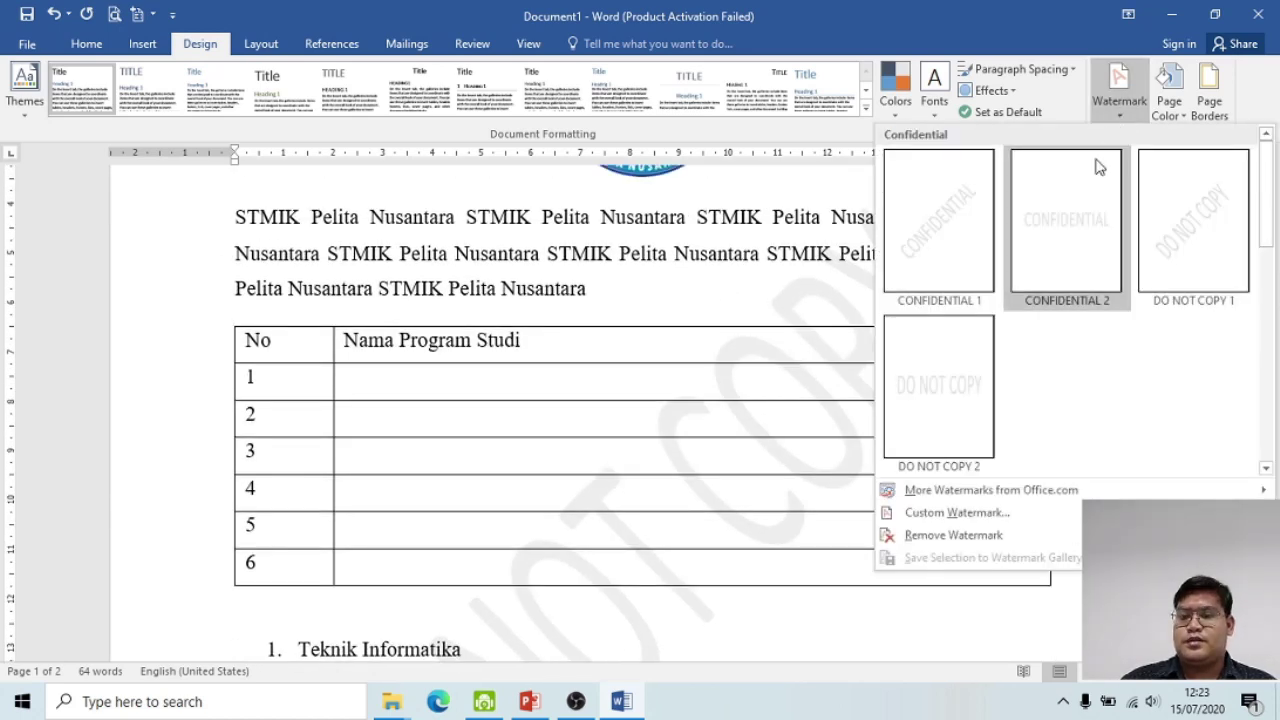
{"action": "left_click", "coordinate": [1005, 534]}
{"action": "scroll", "coordinate": [900, 430], "scroll_direction": "up", "scroll_amount": 3}
{"action": "scroll", "coordinate": [929, 413], "scroll_direction": "up", "scroll_amount": 2}
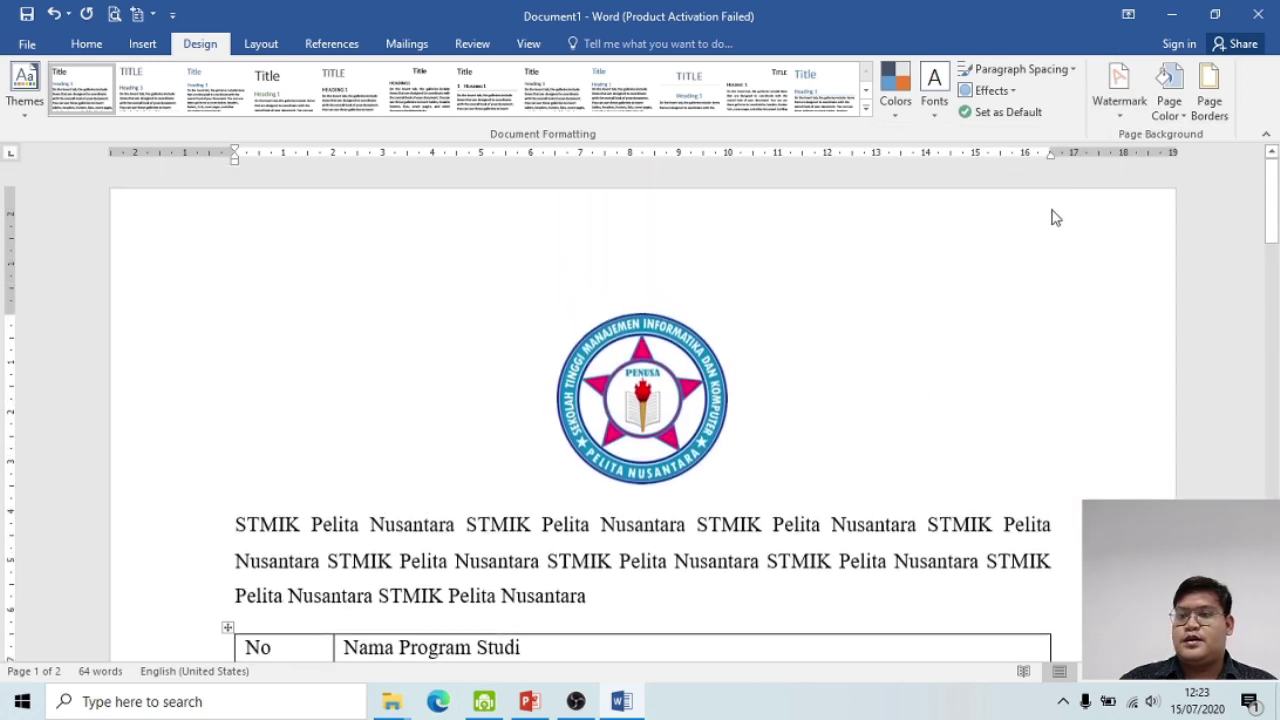
{"action": "left_click", "coordinate": [1172, 100]}
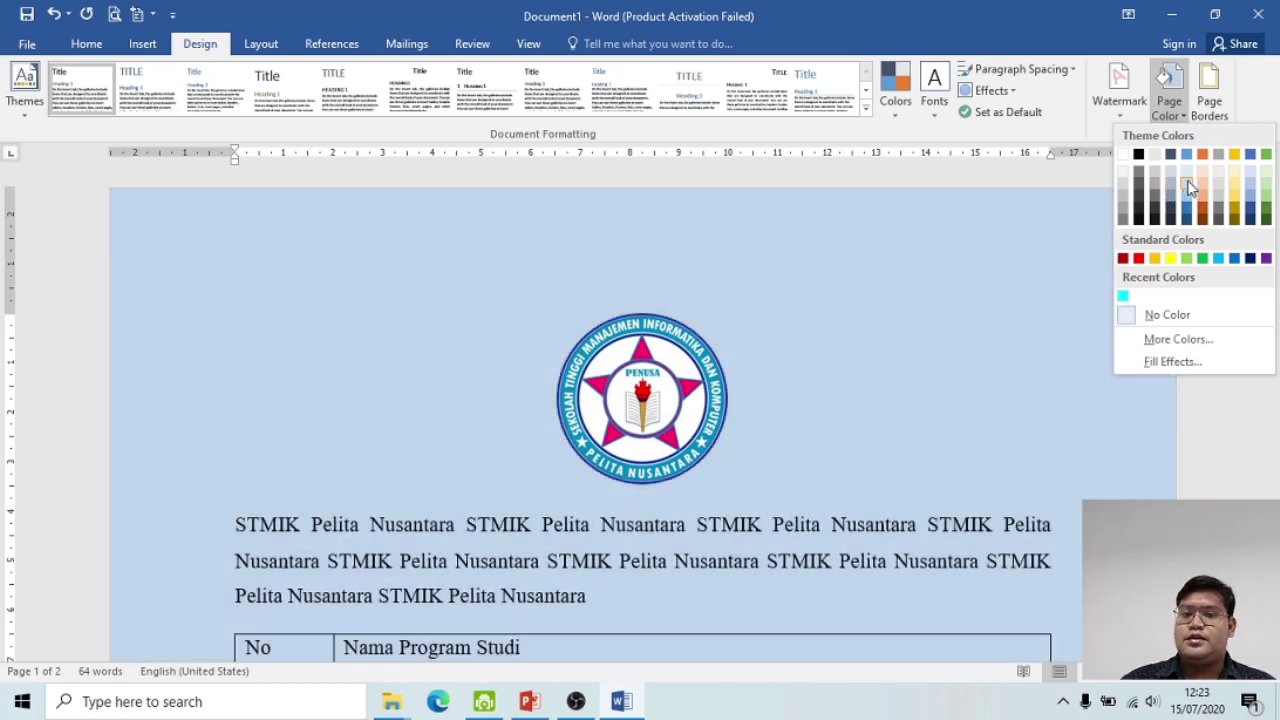
Step: Set the page color to Blue, Accent 1, Lighter 60%
{"action": "scroll", "coordinate": [815, 308], "scroll_direction": "down", "scroll_amount": 3}
{"action": "scroll", "coordinate": [815, 308], "scroll_direction": "down", "scroll_amount": 1, "text": "ctrl"}
{"action": "scroll", "coordinate": [815, 308], "scroll_direction": "down", "scroll_amount": 1, "text": "ctrl"}
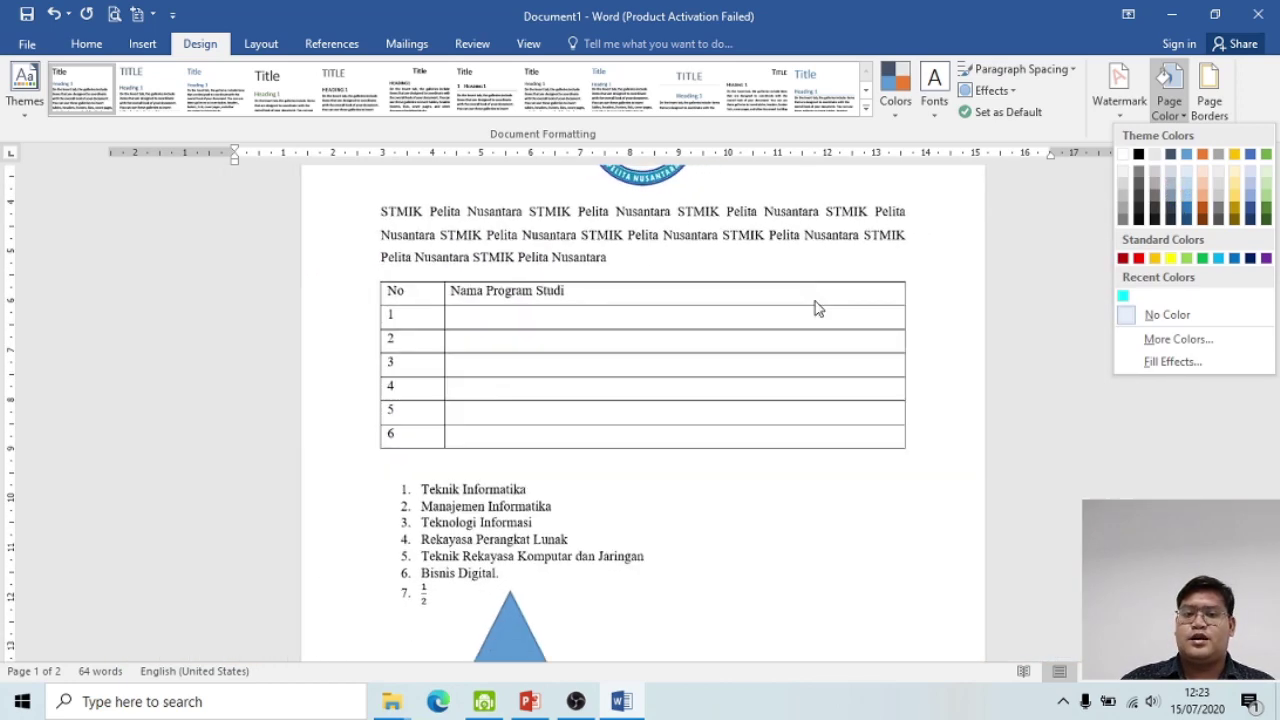
{"action": "scroll", "coordinate": [812, 307], "scroll_direction": "down", "scroll_amount": 2}
{"action": "scroll", "coordinate": [812, 307], "scroll_direction": "up", "scroll_amount": 2}
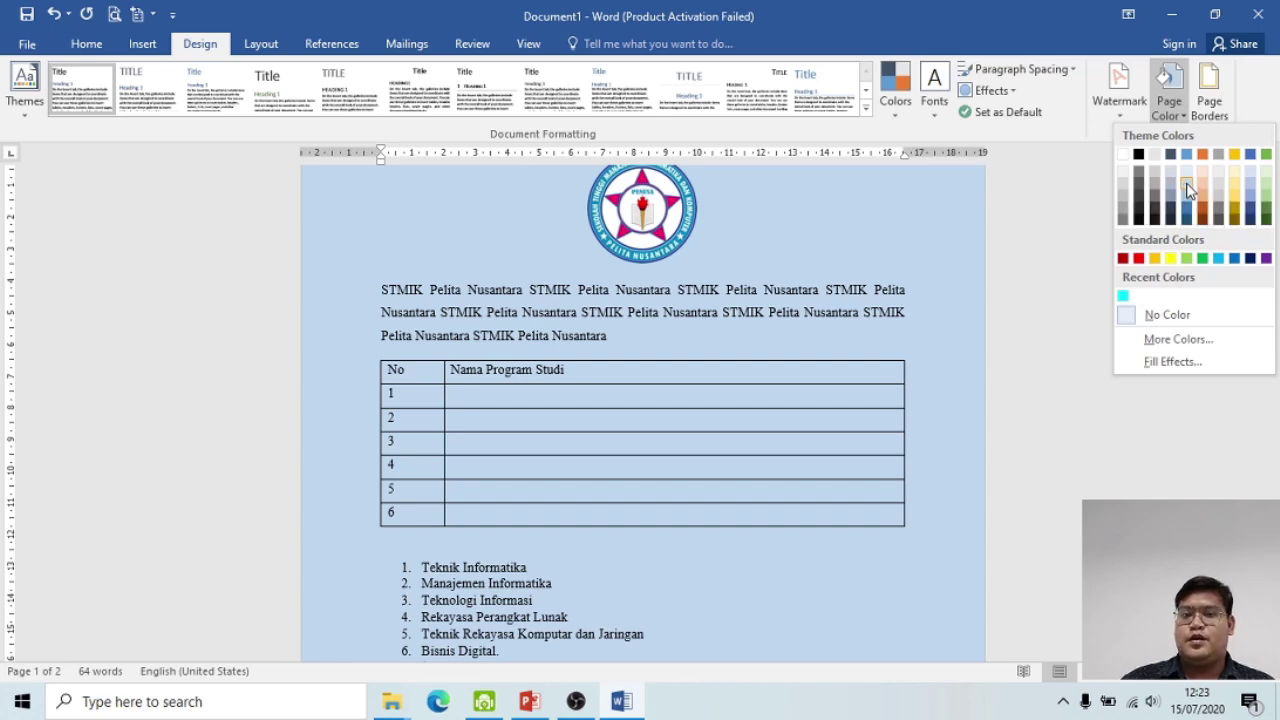
{"action": "left_click", "coordinate": [1187, 189]}
{"action": "scroll", "coordinate": [809, 308], "scroll_direction": "down", "scroll_amount": 3}
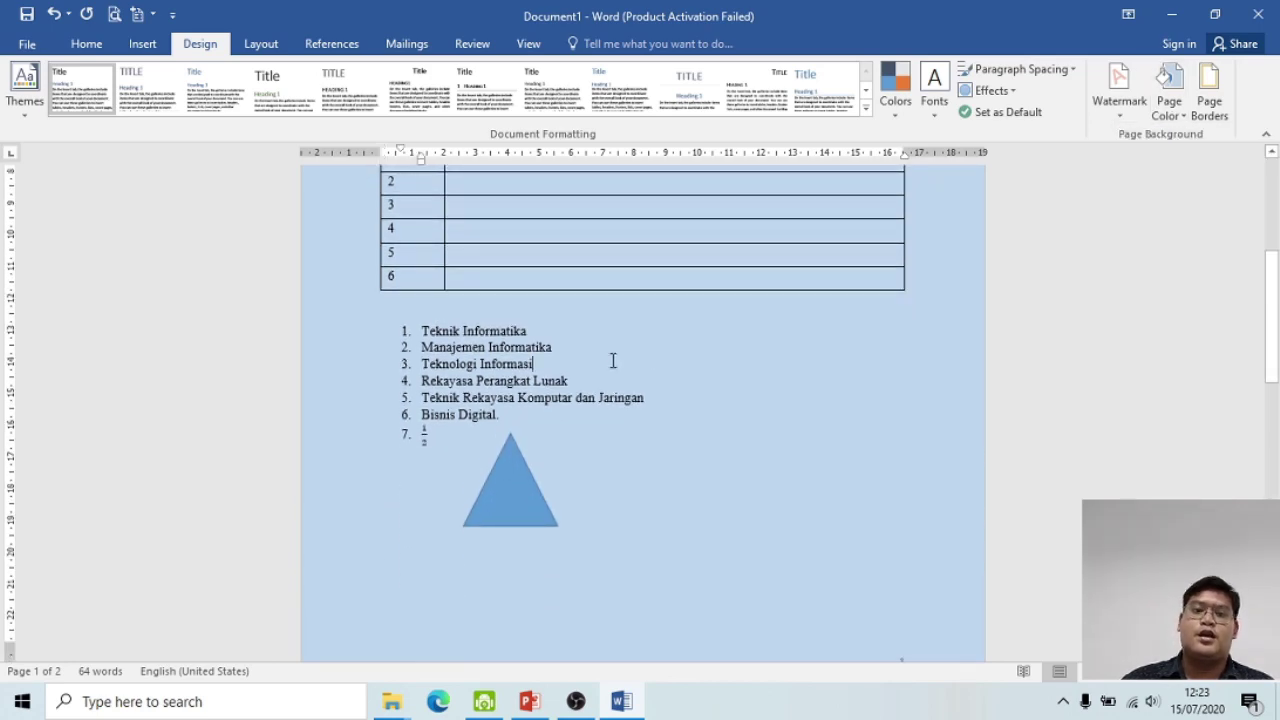
{"action": "scroll", "coordinate": [620, 365], "scroll_direction": "up", "scroll_amount": 3}
{"action": "scroll", "coordinate": [629, 368], "scroll_direction": "up", "scroll_amount": 1}
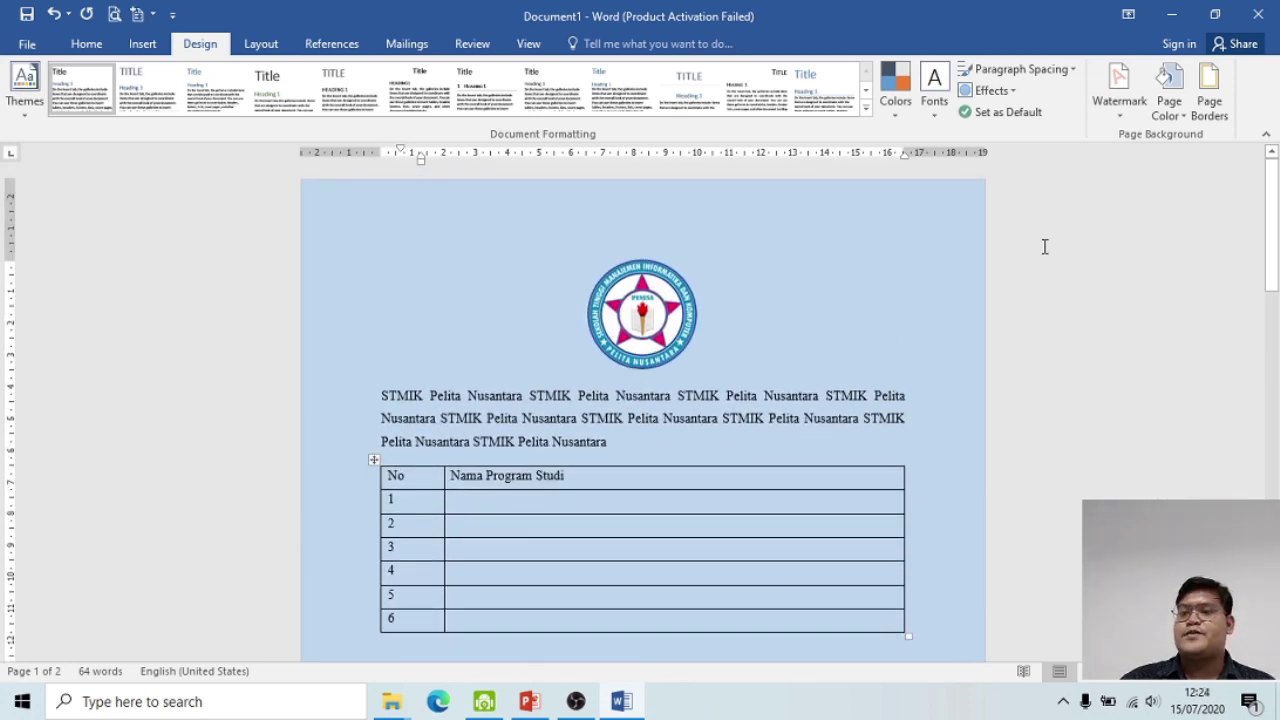
Step: Apply the black flower art page border (31 pt, Box) to every page
{"action": "left_click", "coordinate": [1210, 105]}
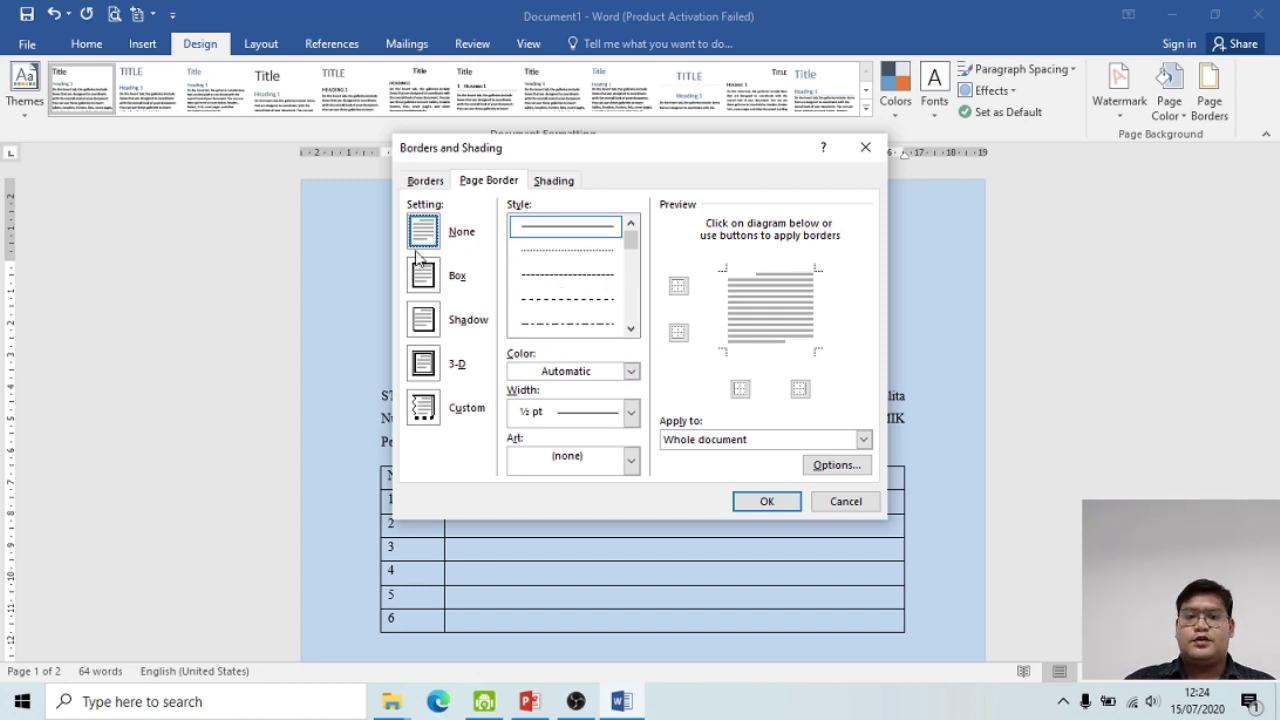
{"action": "left_click", "coordinate": [631, 460]}
{"action": "scroll", "coordinate": [590, 543], "scroll_direction": "down", "scroll_amount": 2}
{"action": "scroll", "coordinate": [590, 543], "scroll_direction": "down", "scroll_amount": 2}
{"action": "scroll", "coordinate": [590, 543], "scroll_direction": "down", "scroll_amount": 2}
{"action": "scroll", "coordinate": [590, 543], "scroll_direction": "down", "scroll_amount": 2}
{"action": "scroll", "coordinate": [590, 543], "scroll_direction": "down", "scroll_amount": 2}
{"action": "scroll", "coordinate": [592, 544], "scroll_direction": "down", "scroll_amount": 2}
{"action": "scroll", "coordinate": [597, 546], "scroll_direction": "down", "scroll_amount": 2}
{"action": "scroll", "coordinate": [603, 548], "scroll_direction": "down", "scroll_amount": 2}
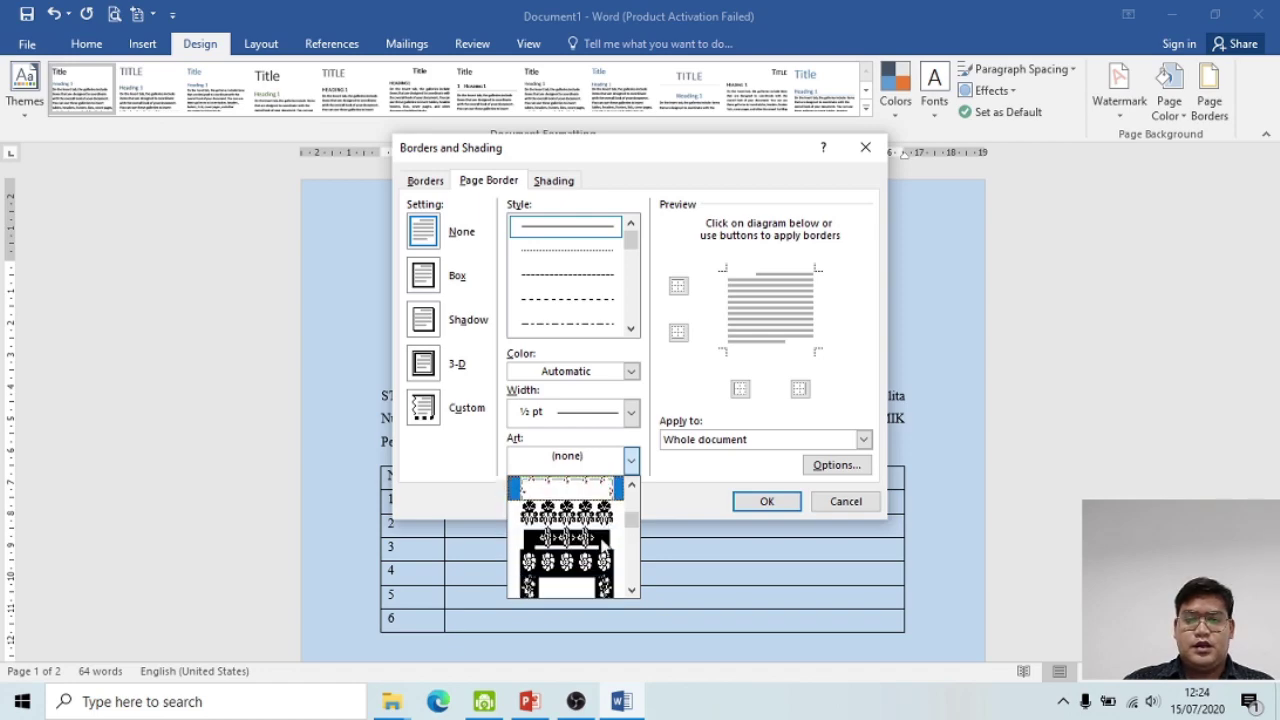
{"action": "left_click", "coordinate": [608, 514]}
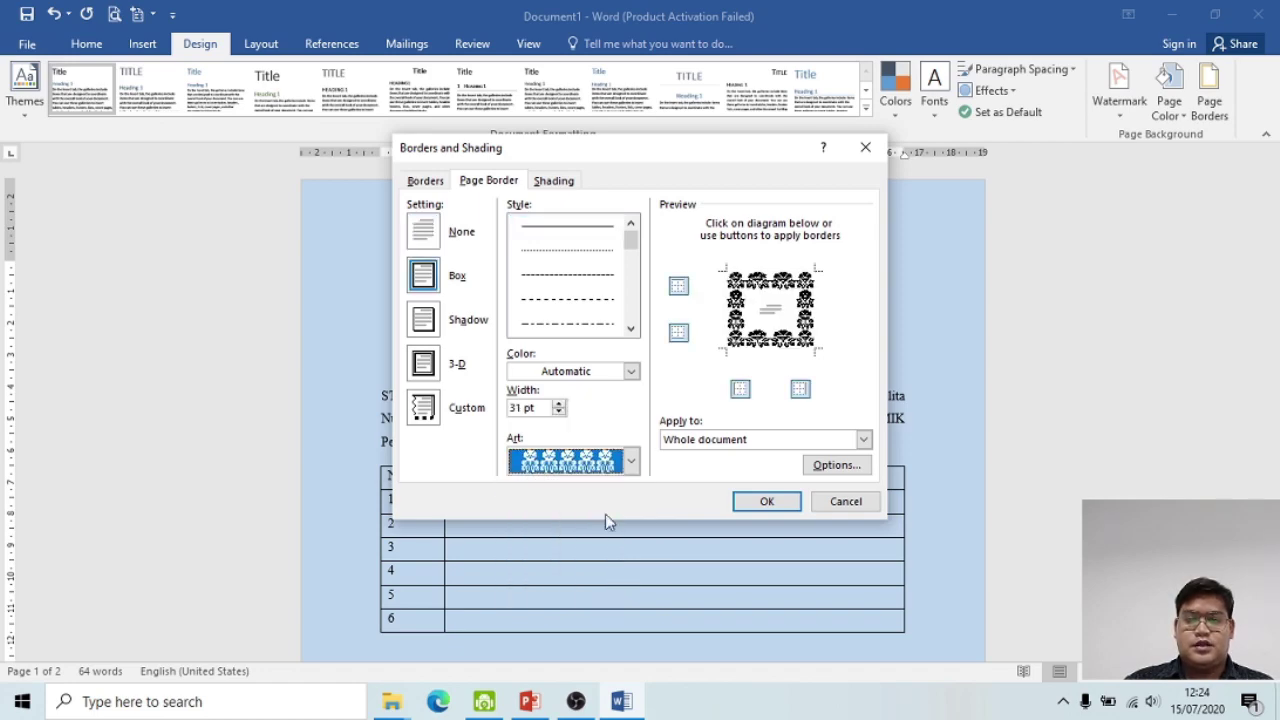
{"action": "left_click", "coordinate": [767, 501]}
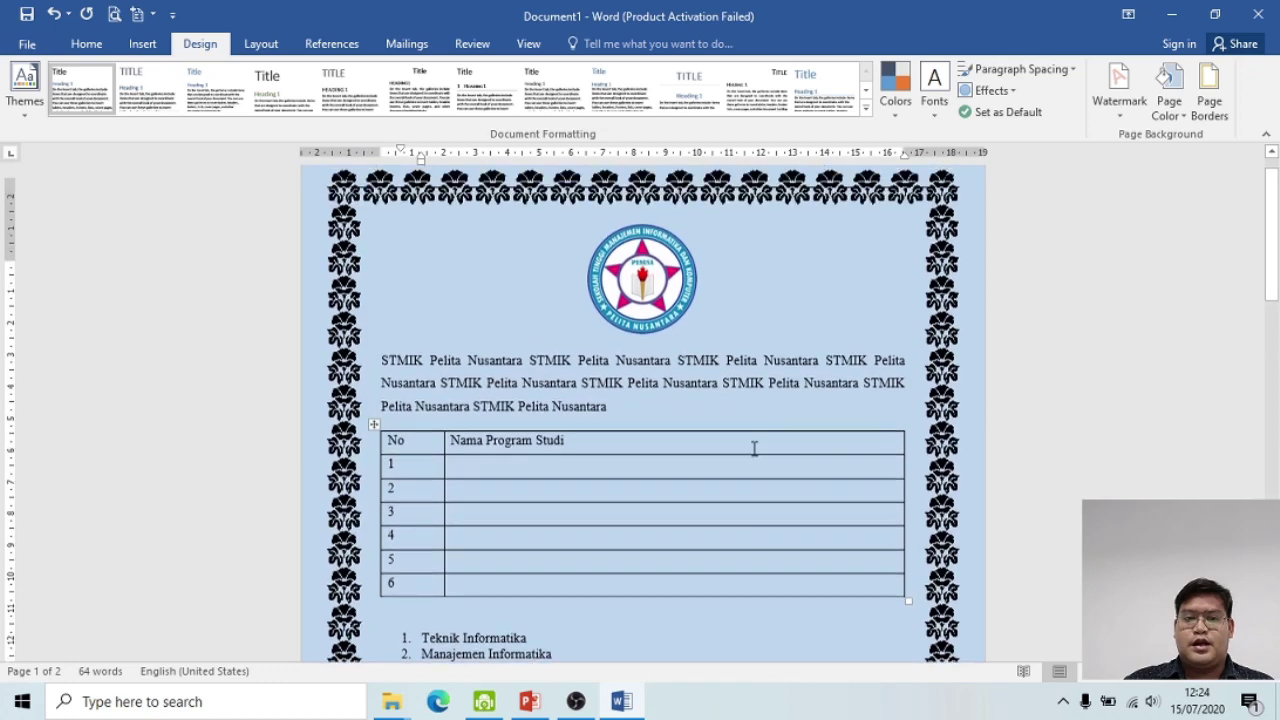
{"action": "scroll", "coordinate": [745, 451], "scroll_direction": "down", "scroll_amount": 5}
Step: On the Layout tab, display the Margins dropdown of preset page margins
{"action": "scroll", "coordinate": [748, 450], "scroll_direction": "down", "scroll_amount": 2}
{"action": "scroll", "coordinate": [748, 450], "scroll_direction": "down", "scroll_amount": 3}
{"action": "scroll", "coordinate": [750, 451], "scroll_direction": "up", "scroll_amount": 4}
{"action": "scroll", "coordinate": [753, 452], "scroll_direction": "up", "scroll_amount": 5}
{"action": "scroll", "coordinate": [753, 452], "scroll_direction": "up", "scroll_amount": 4}
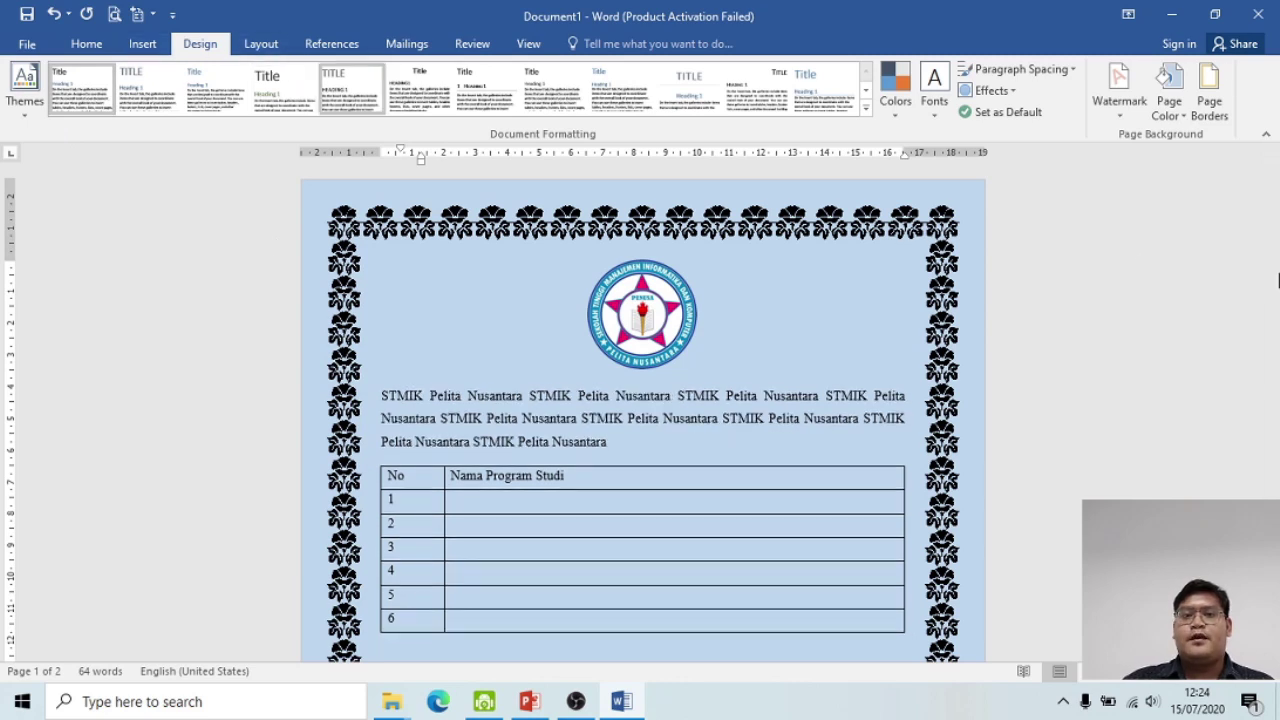
{"action": "left_click", "coordinate": [262, 44]}
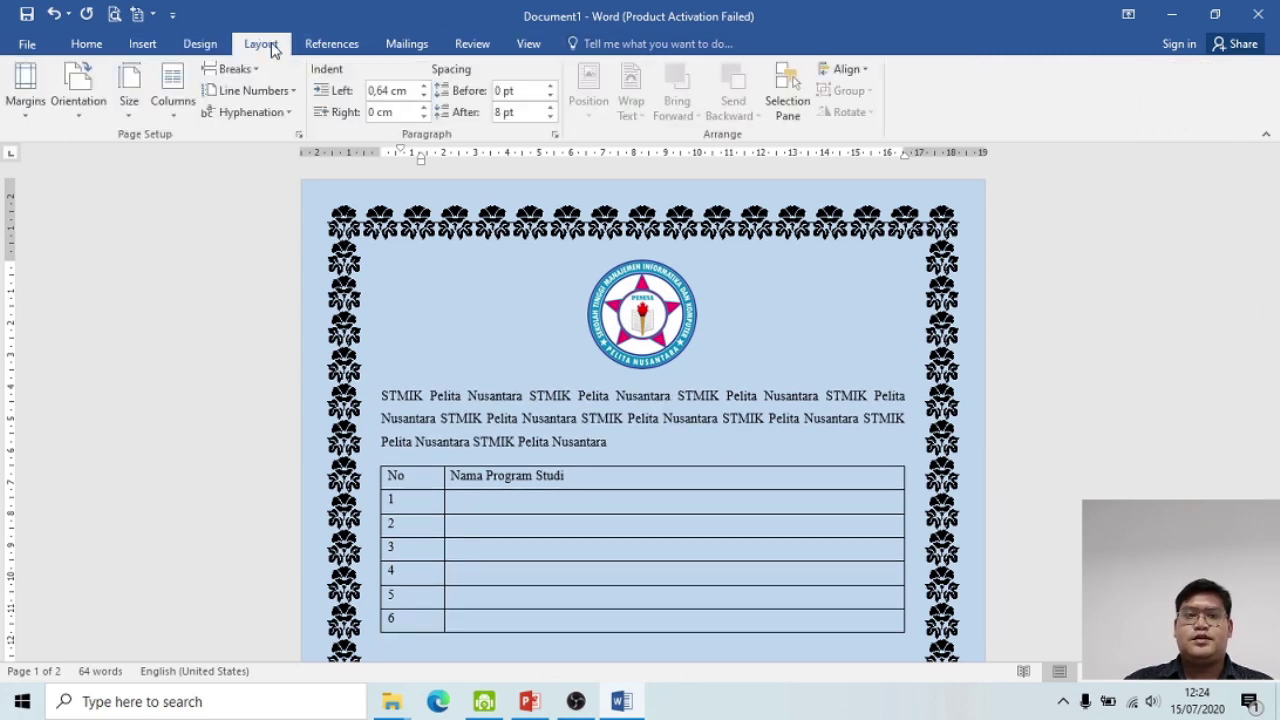
{"action": "mouse_move", "coordinate": [875, 364]}
{"action": "scroll", "coordinate": [257, 257], "scroll_direction": "down", "scroll_amount": 1}
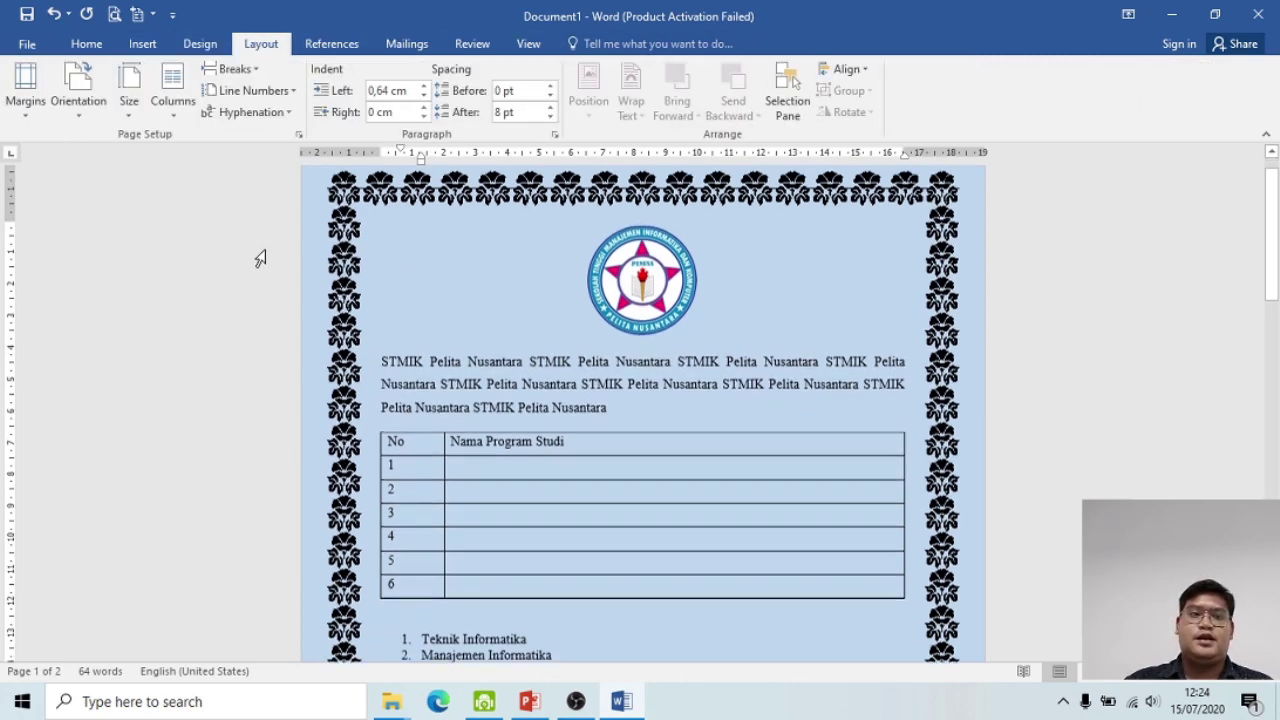
{"action": "scroll", "coordinate": [437, 211], "scroll_direction": "up", "scroll_amount": 1}
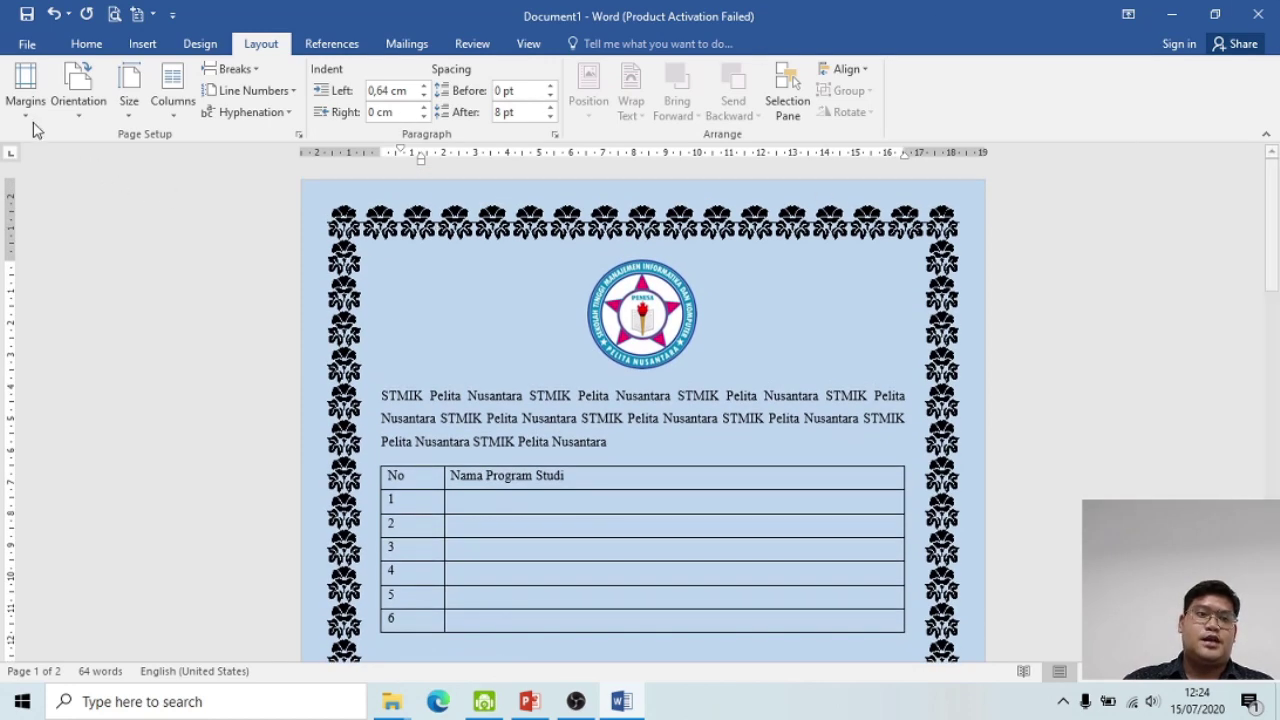
{"action": "left_click", "coordinate": [28, 118]}
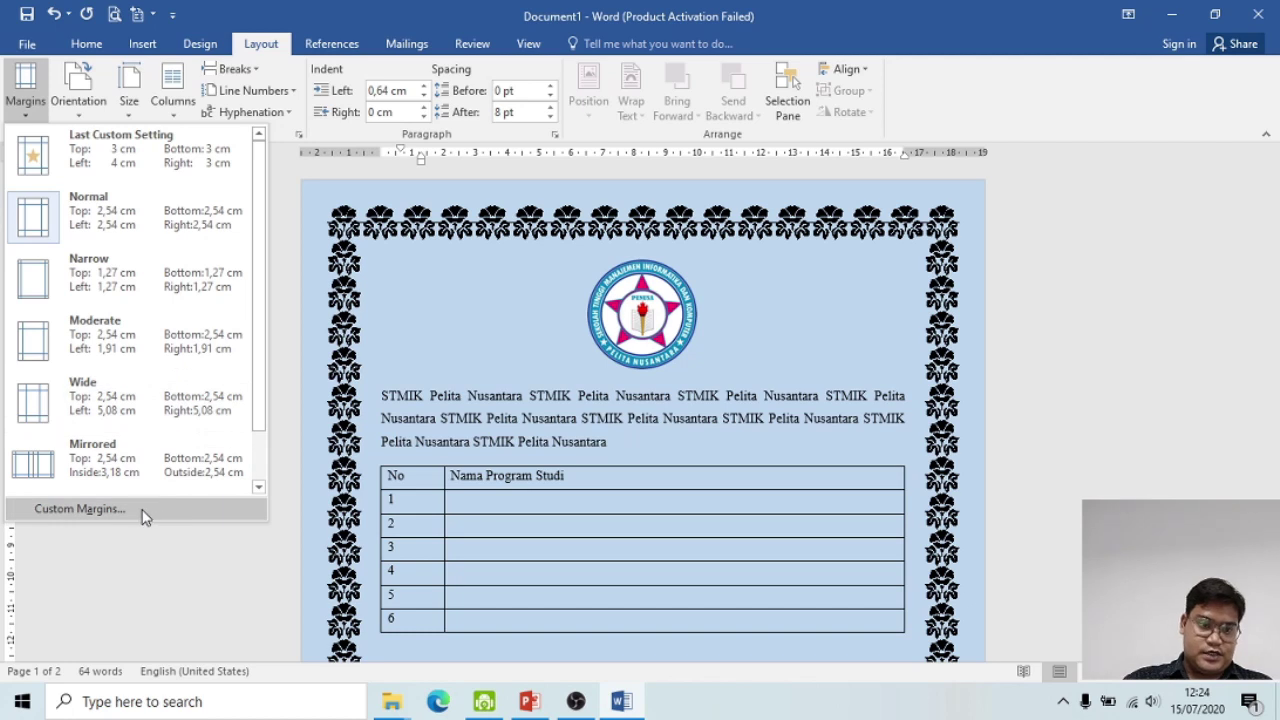
{"action": "left_click", "coordinate": [272, 546]}
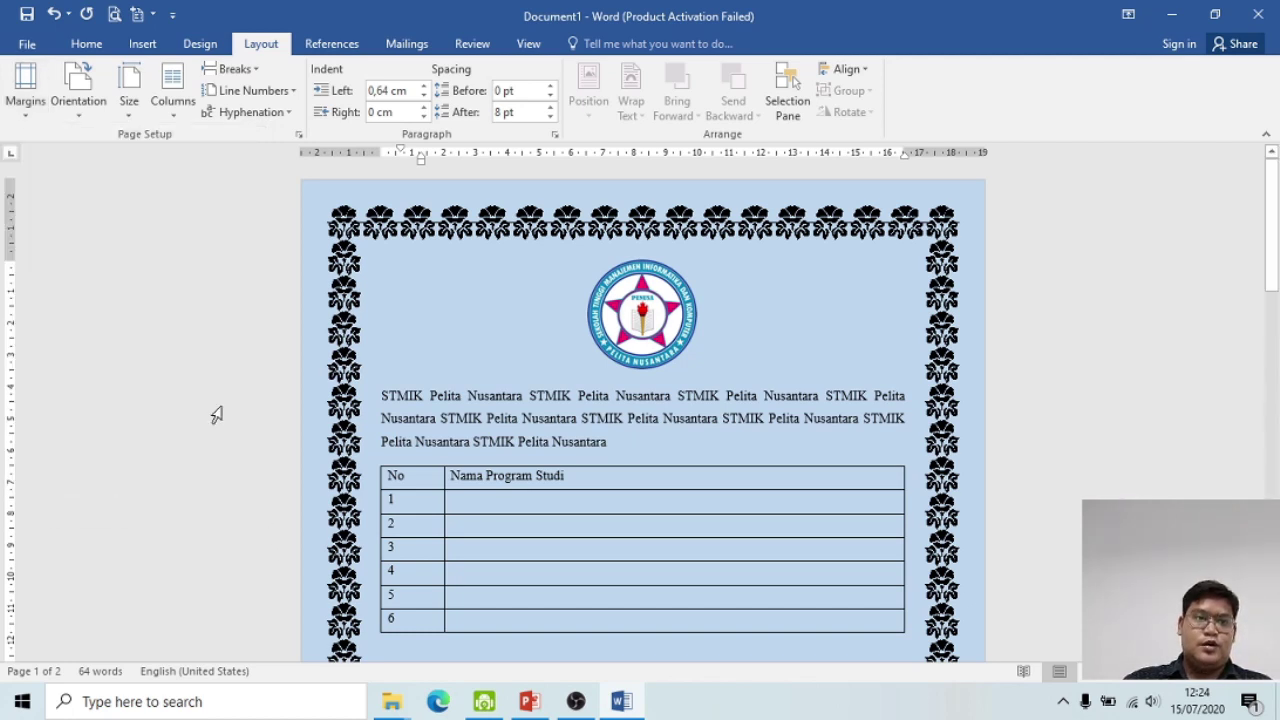
{"action": "left_click", "coordinate": [26, 95]}
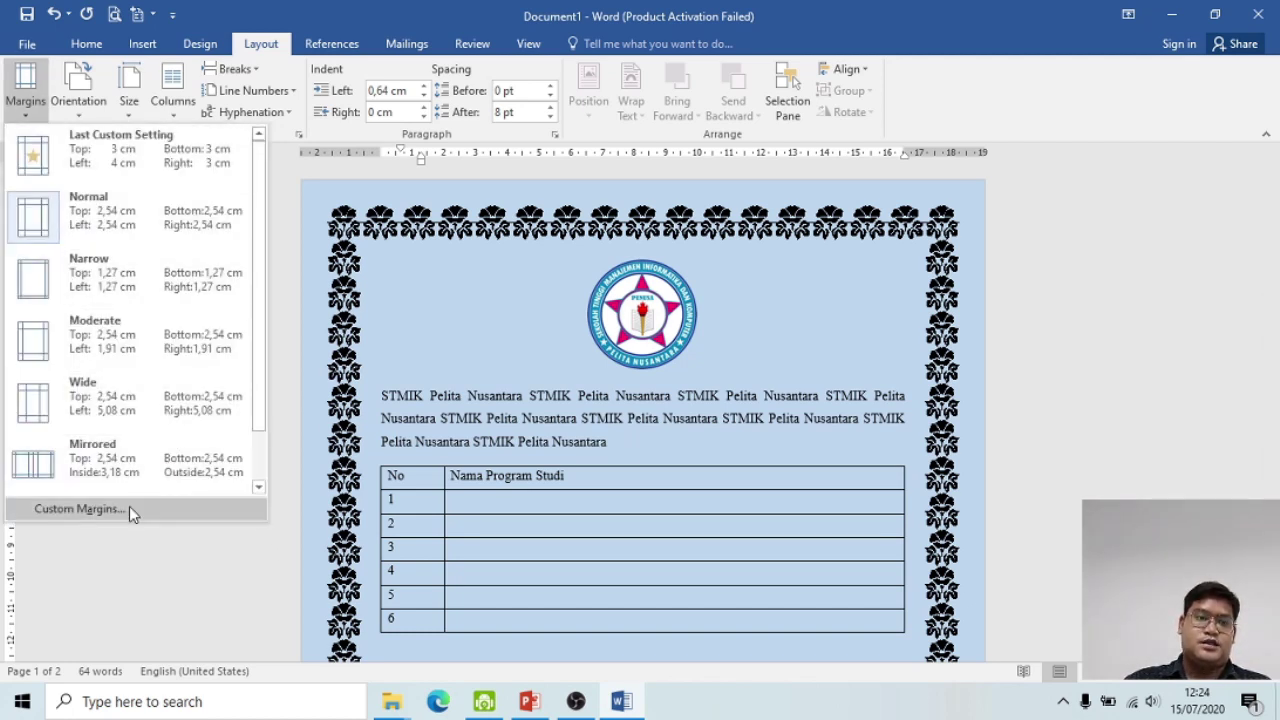
Step: In Page Setup, set the left margin to 4 cm and top, bottom and right to 3 cm
{"action": "left_click", "coordinate": [129, 508]}
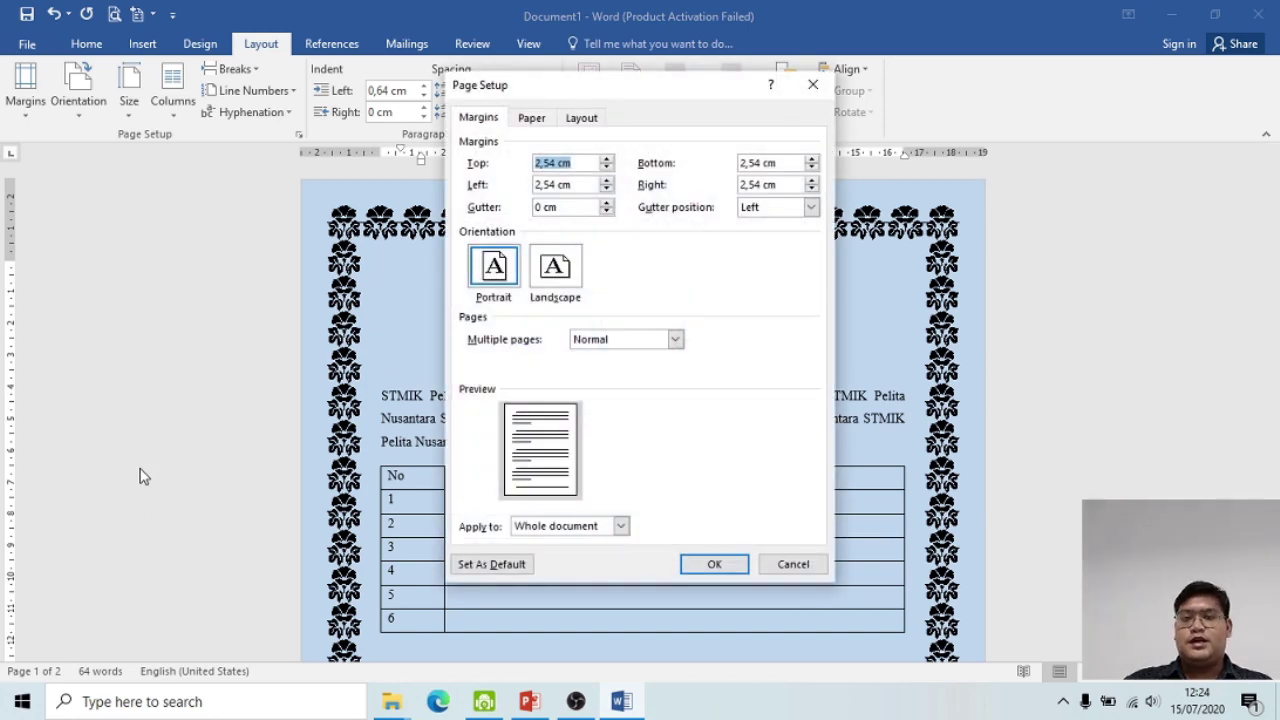
{"action": "mouse_move", "coordinate": [568, 87]}
{"action": "left_mouse_down"}
{"action": "mouse_move", "coordinate": [888, 93]}
{"action": "mouse_move", "coordinate": [870, 66]}
{"action": "left_mouse_up"}
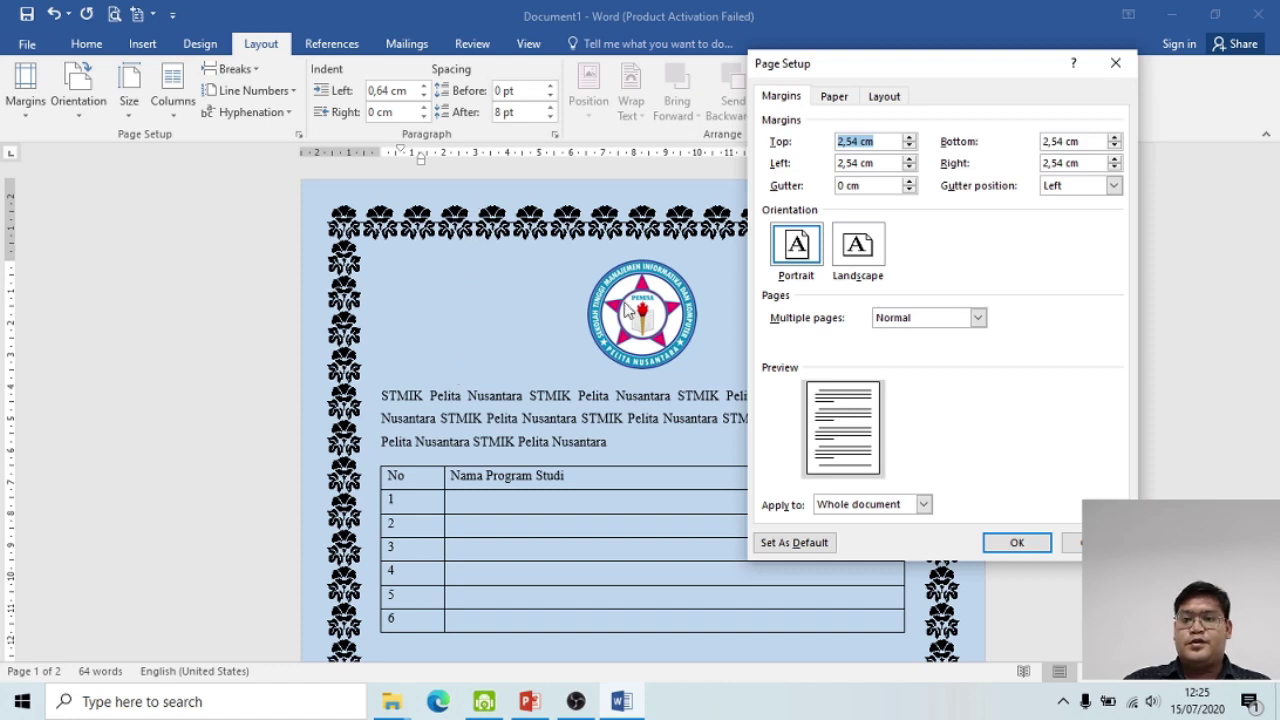
{"action": "left_click_drag", "start_coordinate": [858, 163], "coordinate": [836, 163]}
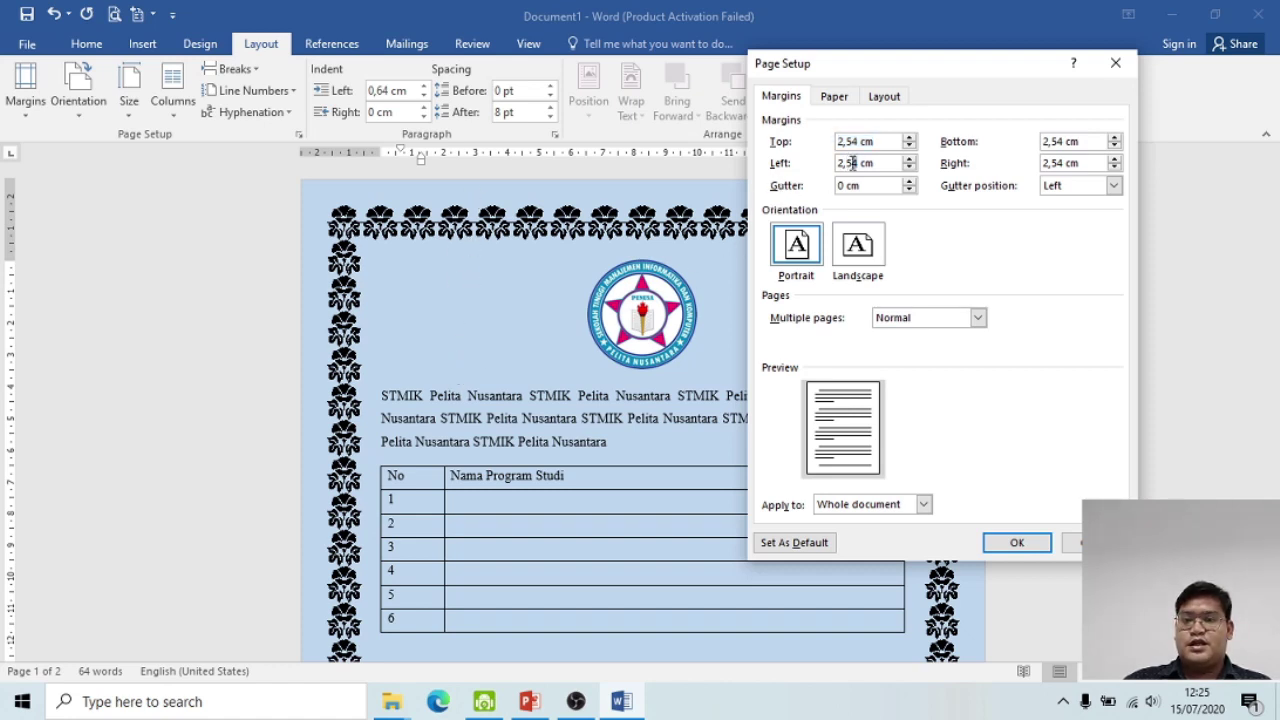
{"action": "type", "text": "4"}
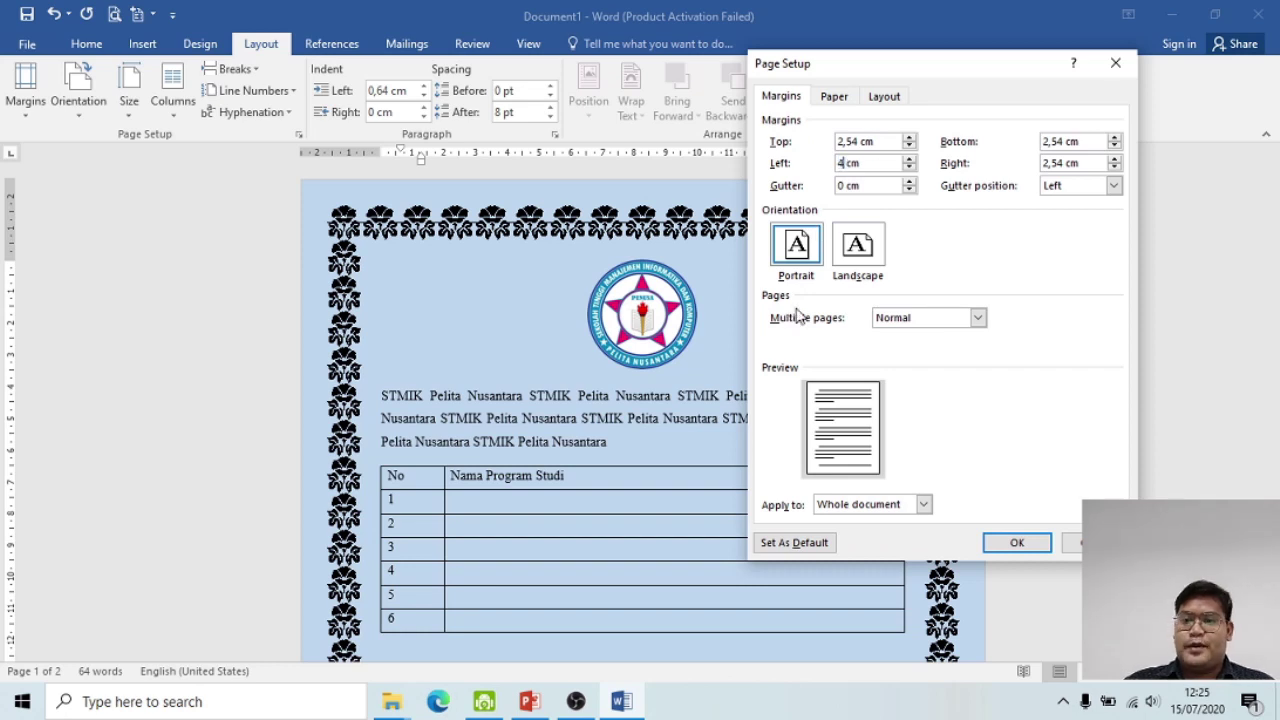
{"action": "left_click_drag", "start_coordinate": [858, 141], "coordinate": [830, 141]}
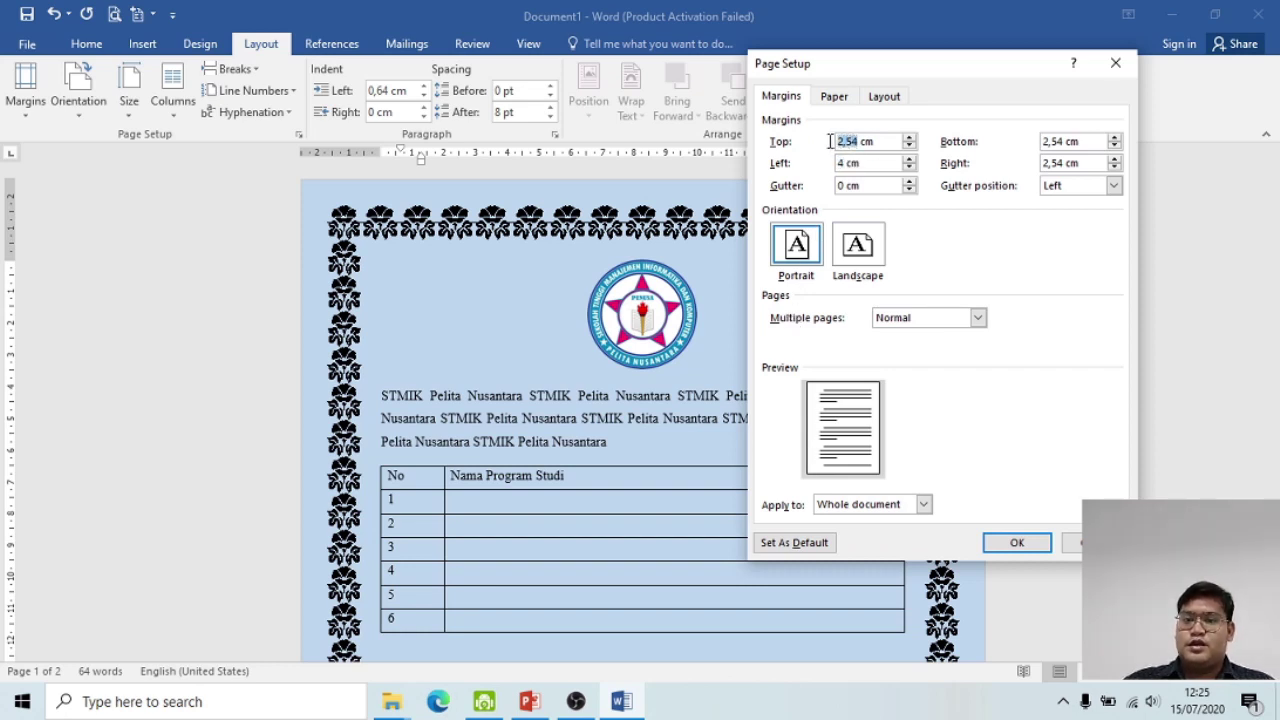
{"action": "type", "text": "3"}
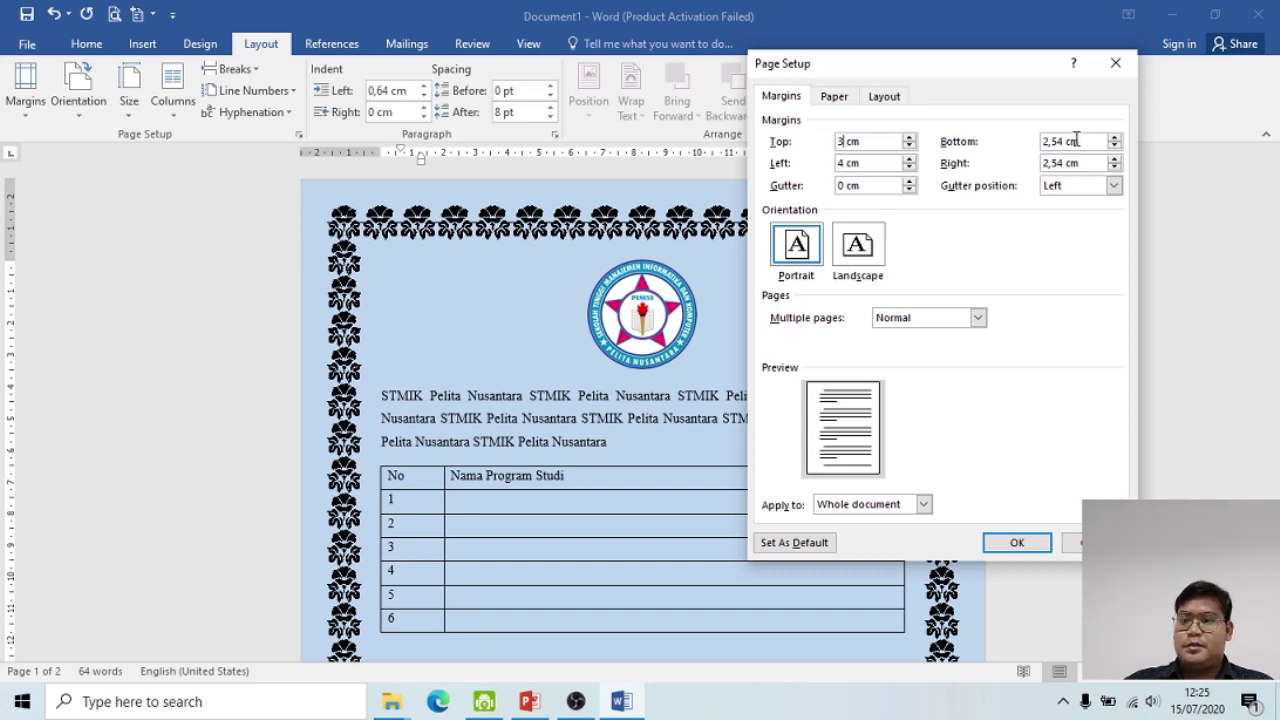
{"action": "left_click_drag", "start_coordinate": [1064, 141], "coordinate": [1042, 141]}
{"action": "type", "text": "3"}
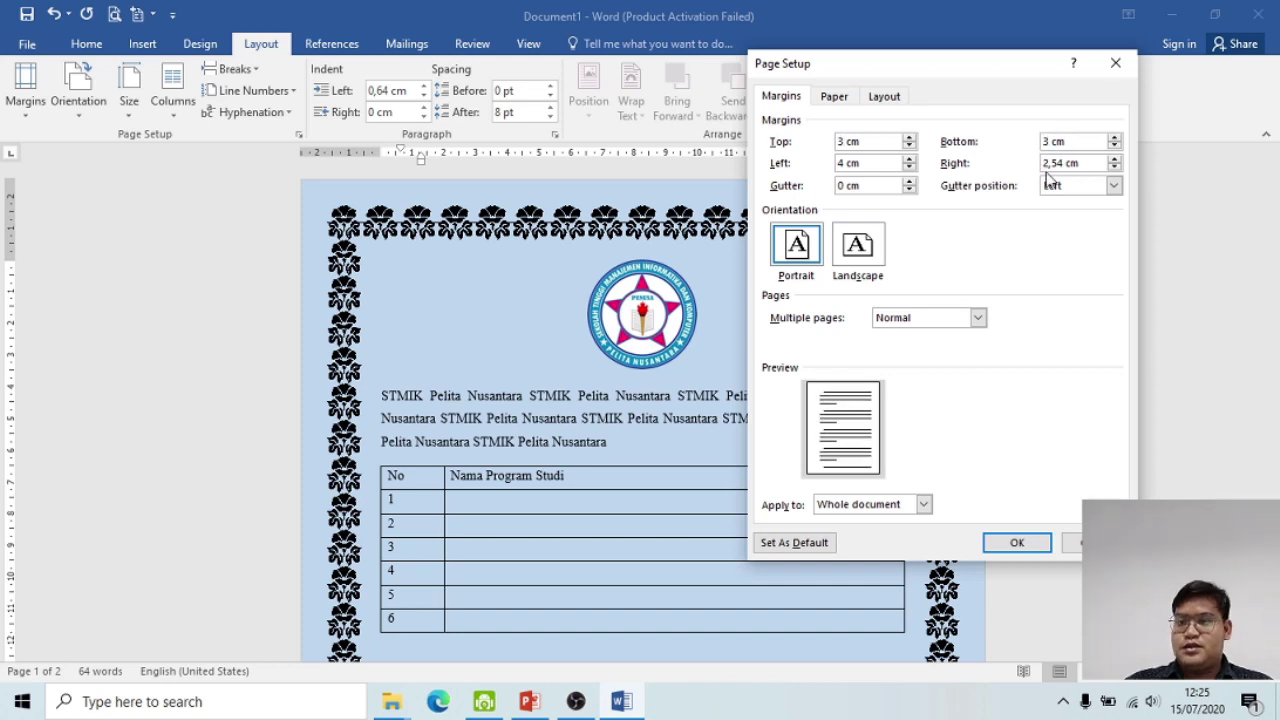
{"action": "left_click_drag", "start_coordinate": [1064, 163], "coordinate": [1034, 163]}
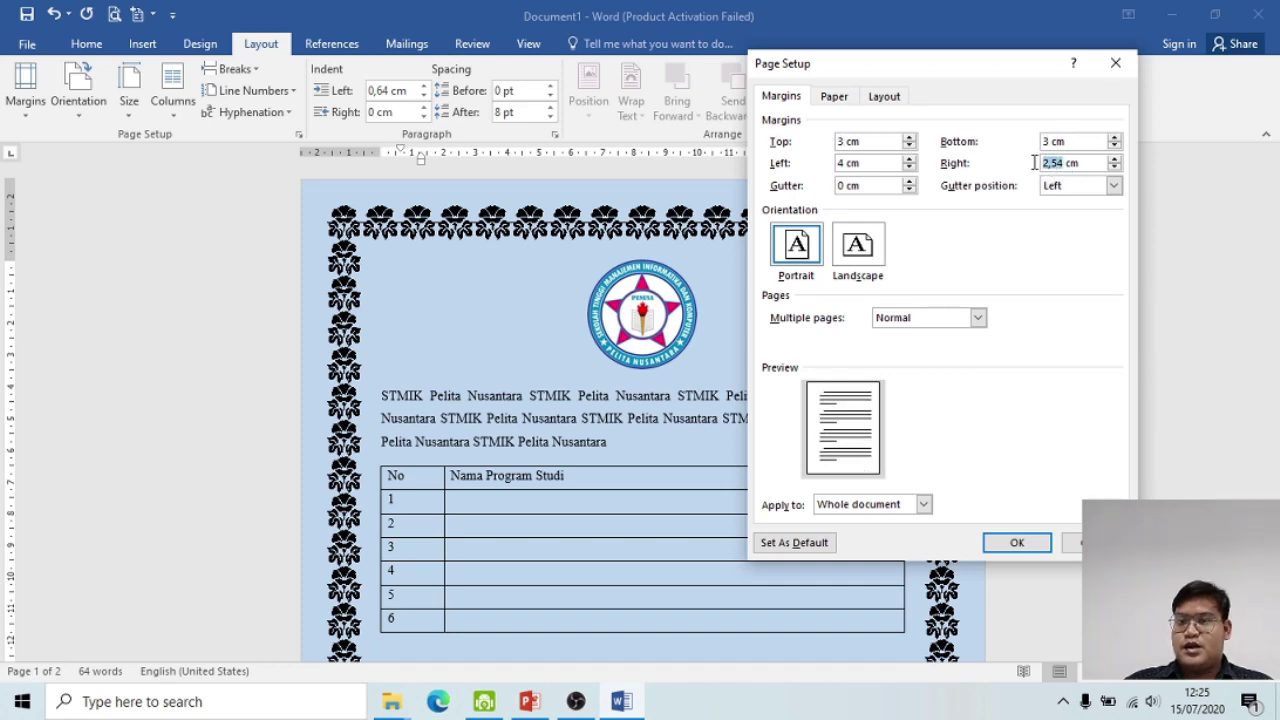
{"action": "type", "text": "3"}
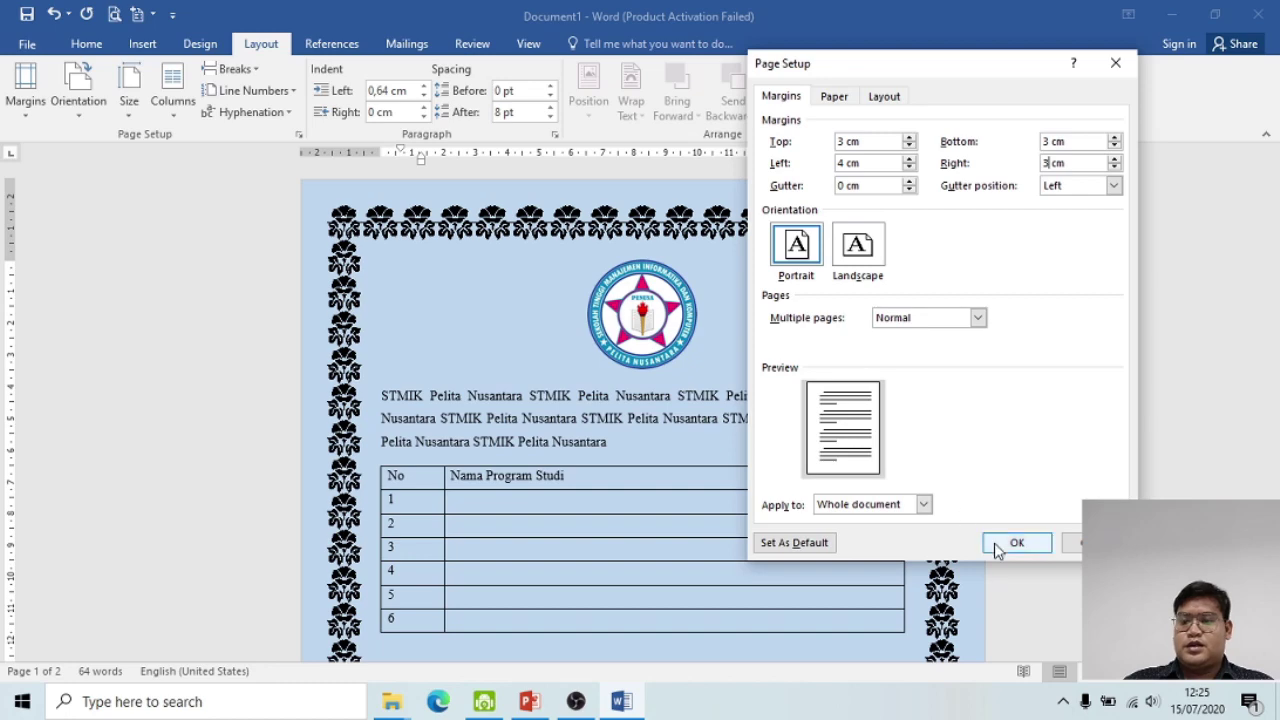
{"action": "left_click", "coordinate": [1016, 542]}
Step: Place the insertion point before the first STMIK paragraph
{"action": "scroll", "coordinate": [728, 508], "scroll_direction": "down", "scroll_amount": 2}
{"action": "scroll", "coordinate": [640, 503], "scroll_direction": "up", "scroll_amount": 2}
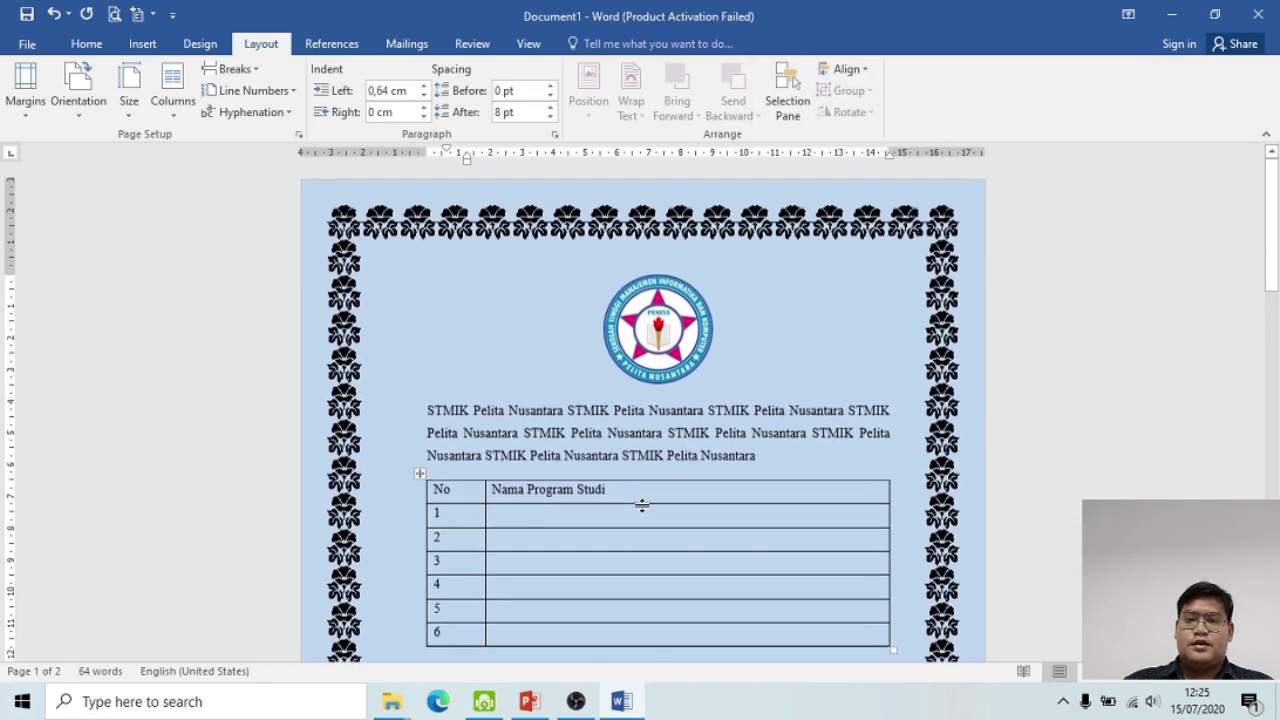
{"action": "scroll", "coordinate": [480, 370], "scroll_direction": "down", "scroll_amount": 2}
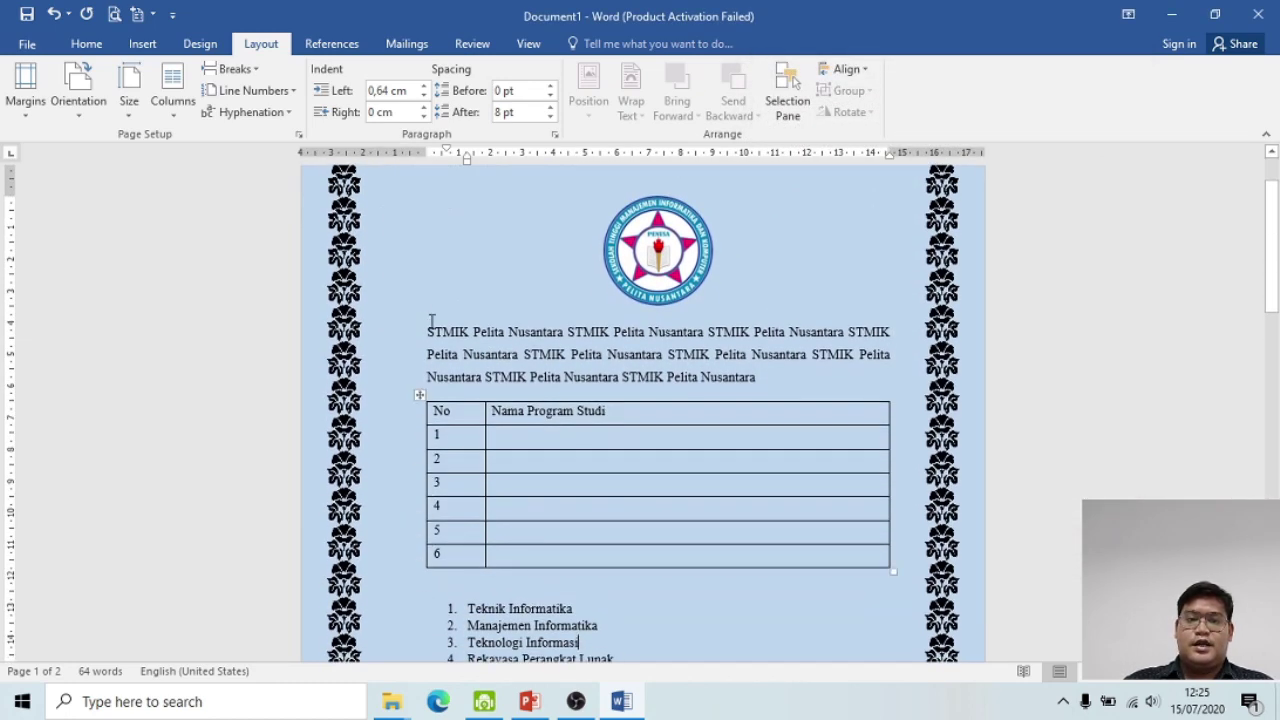
{"action": "scroll", "coordinate": [422, 379], "scroll_direction": "up", "scroll_amount": 2}
{"action": "scroll", "coordinate": [500, 360], "scroll_direction": "up", "scroll_amount": 1}
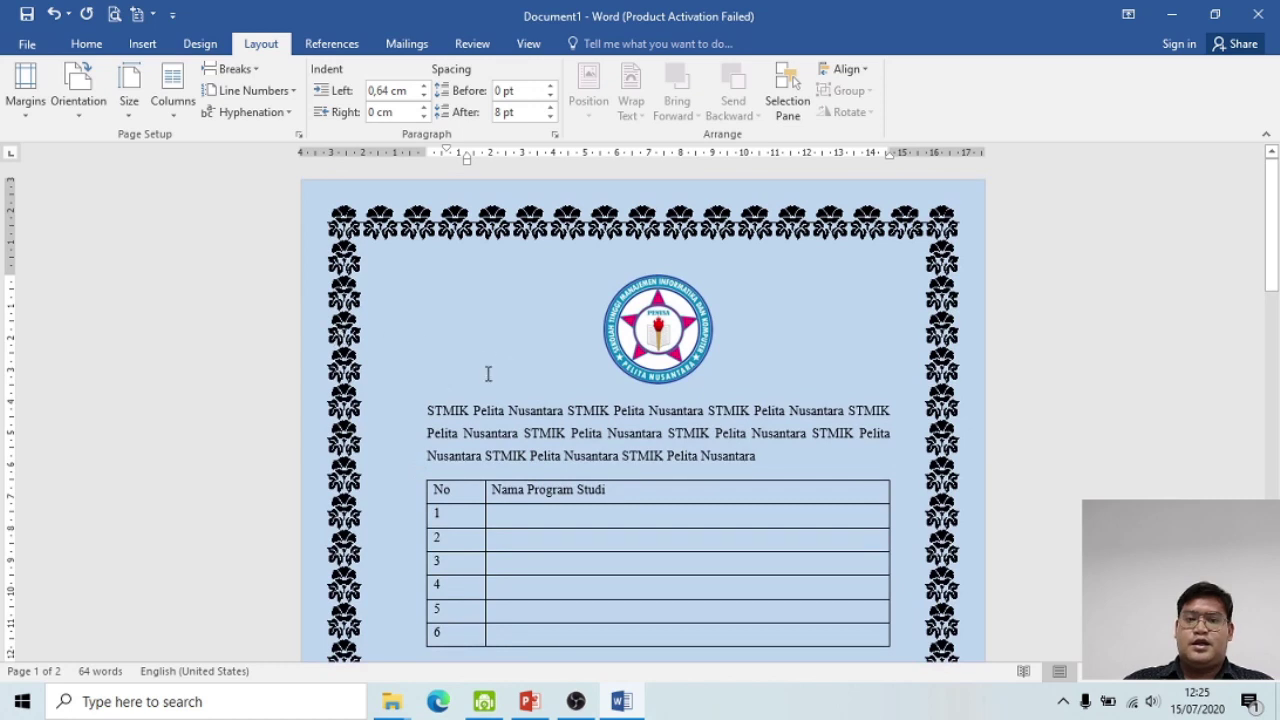
{"action": "left_click", "coordinate": [431, 419]}
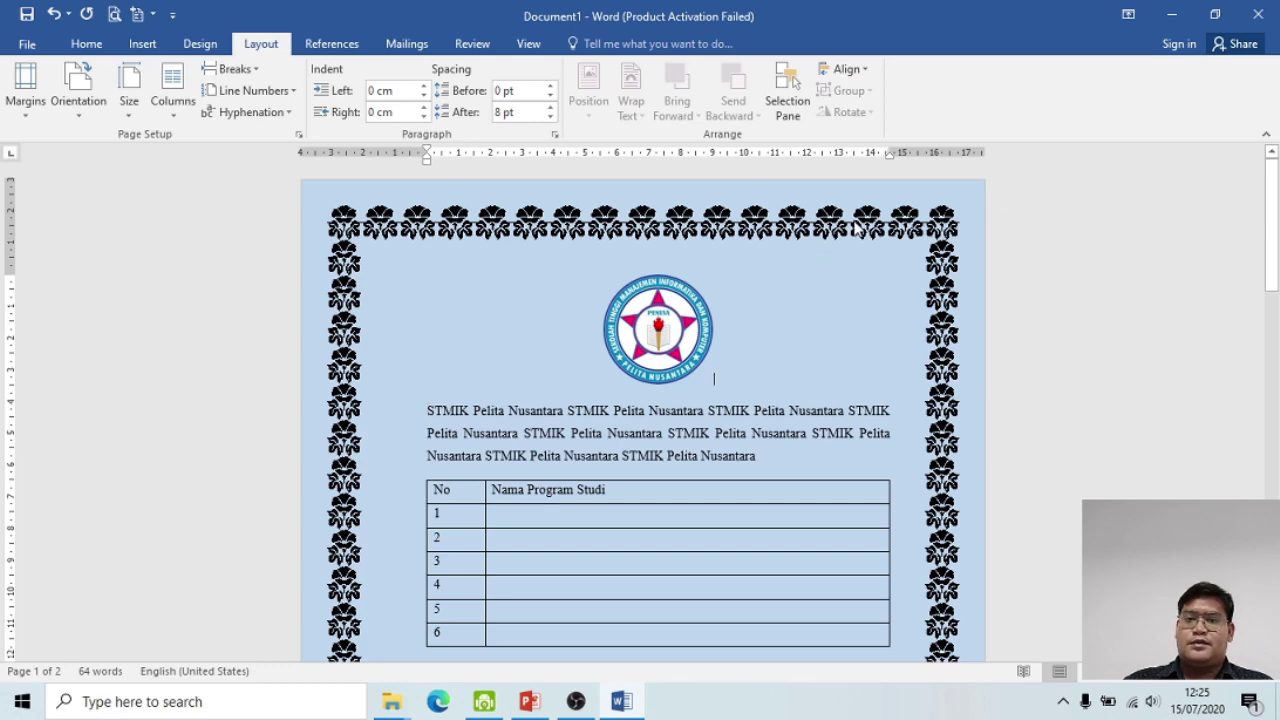
{"action": "scroll", "coordinate": [462, 433], "scroll_direction": "down", "scroll_amount": 1}
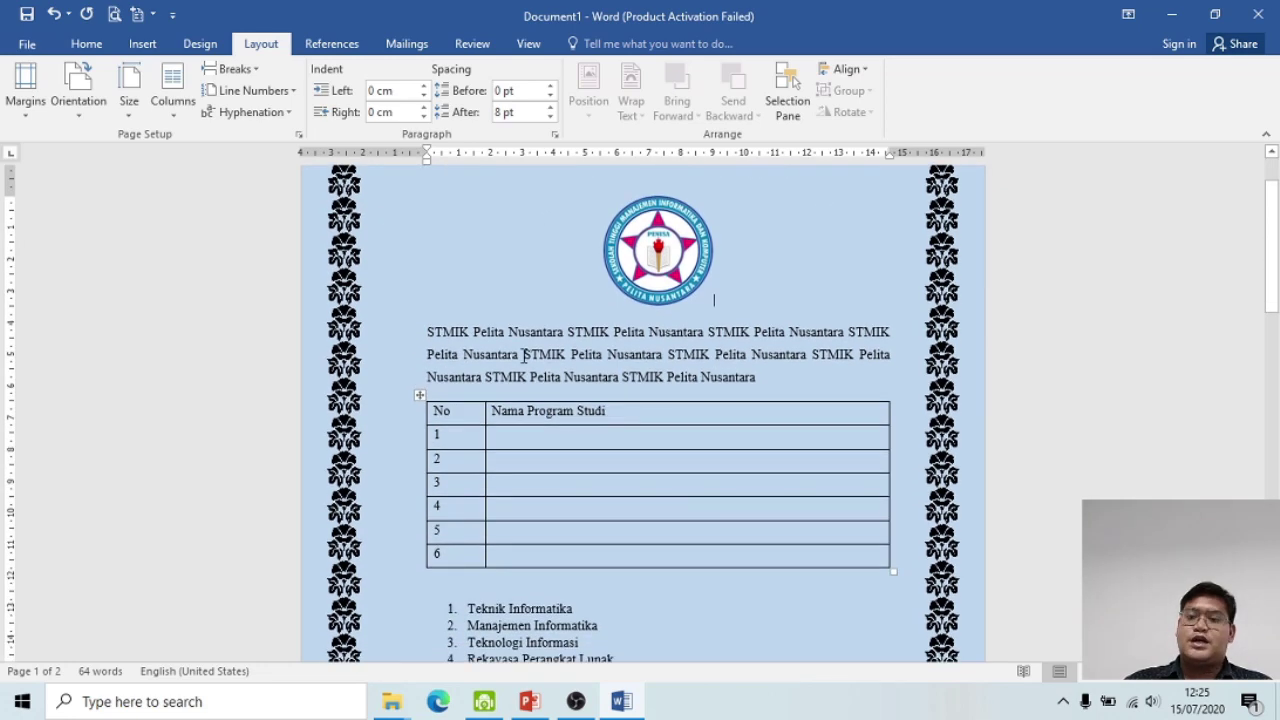
{"action": "scroll", "coordinate": [408, 320], "scroll_direction": "up", "scroll_amount": 1}
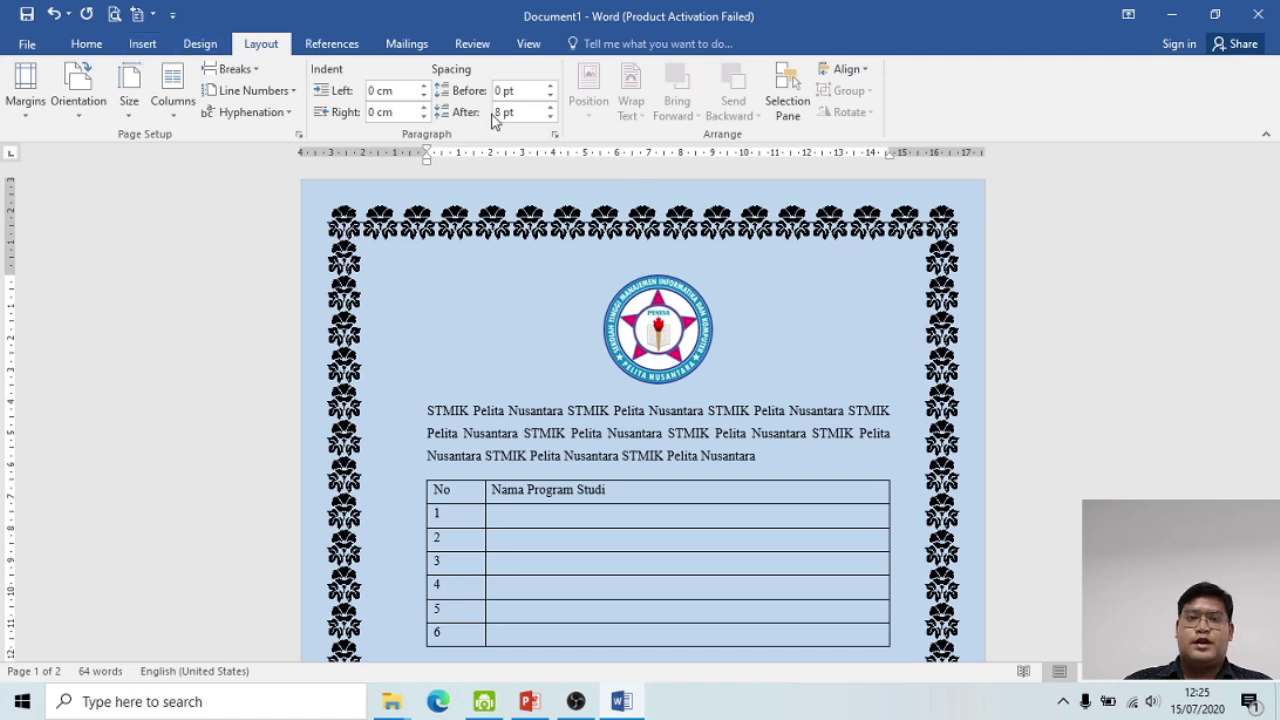
{"action": "left_click", "coordinate": [138, 44]}
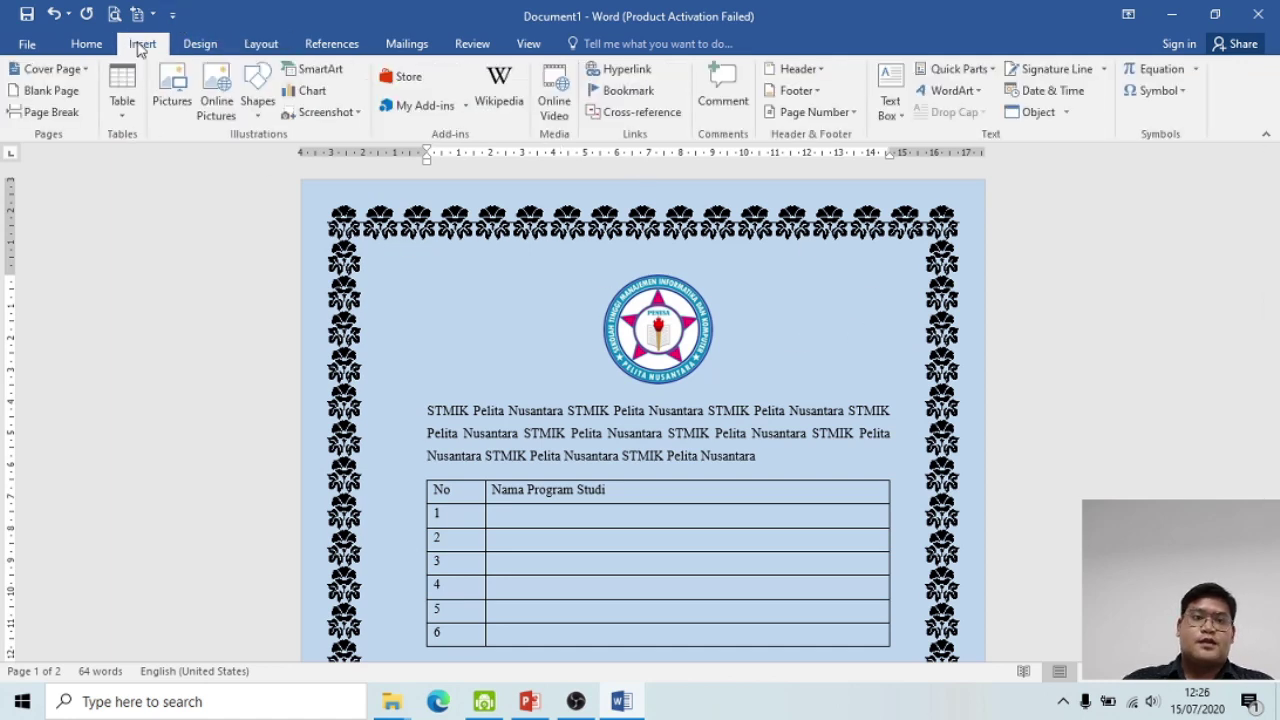
Step: Set the whole-document page border art to (none), leaving a plain thin line box
{"action": "left_click", "coordinate": [212, 44]}
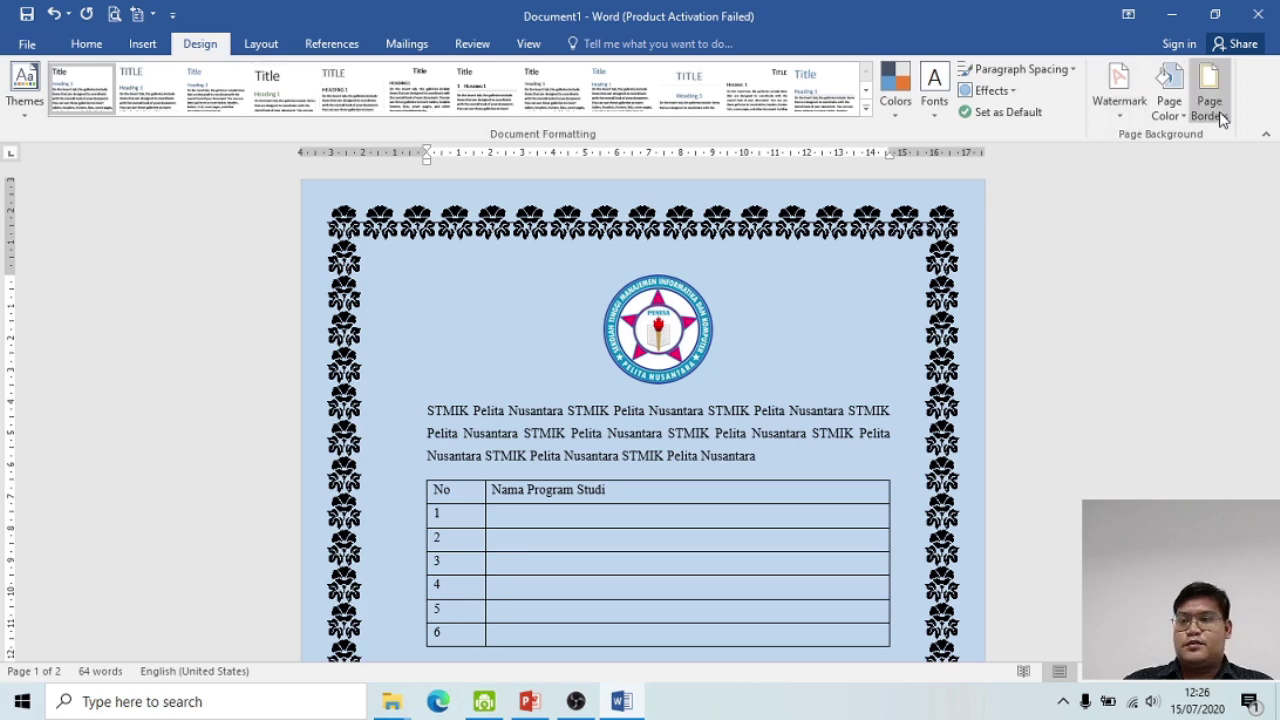
{"action": "left_click", "coordinate": [1211, 105]}
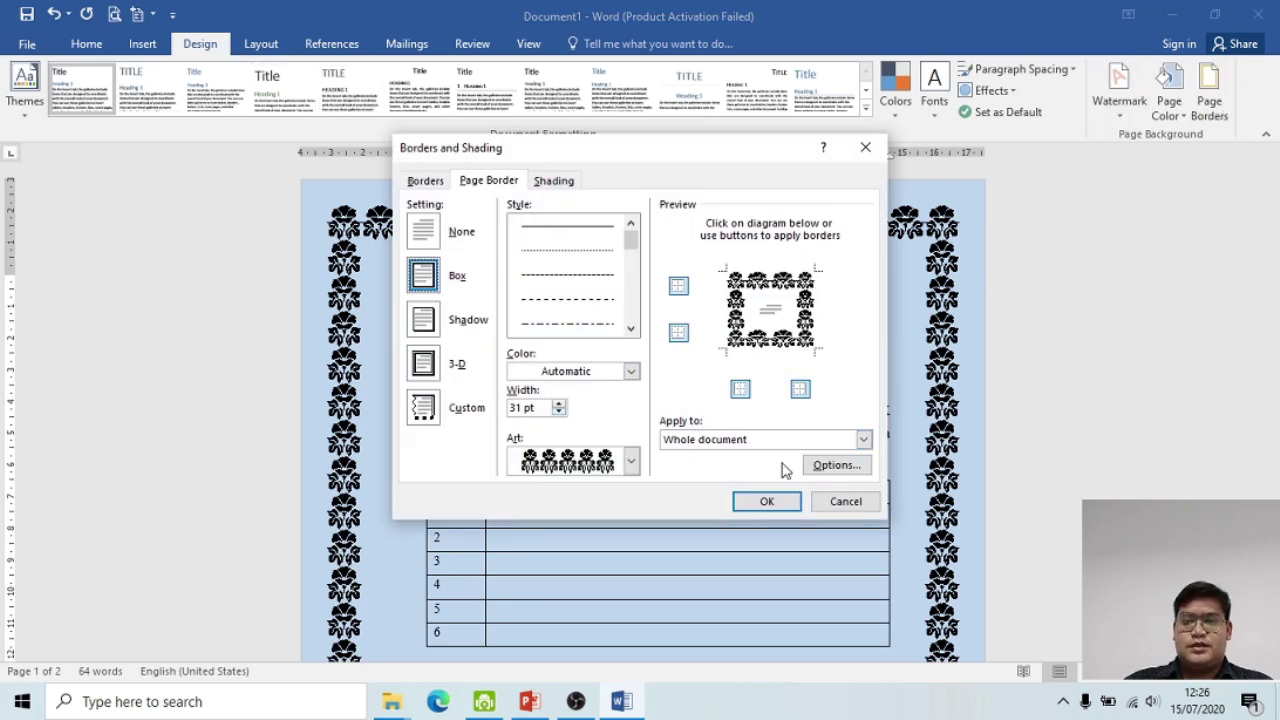
{"action": "left_click", "coordinate": [849, 447]}
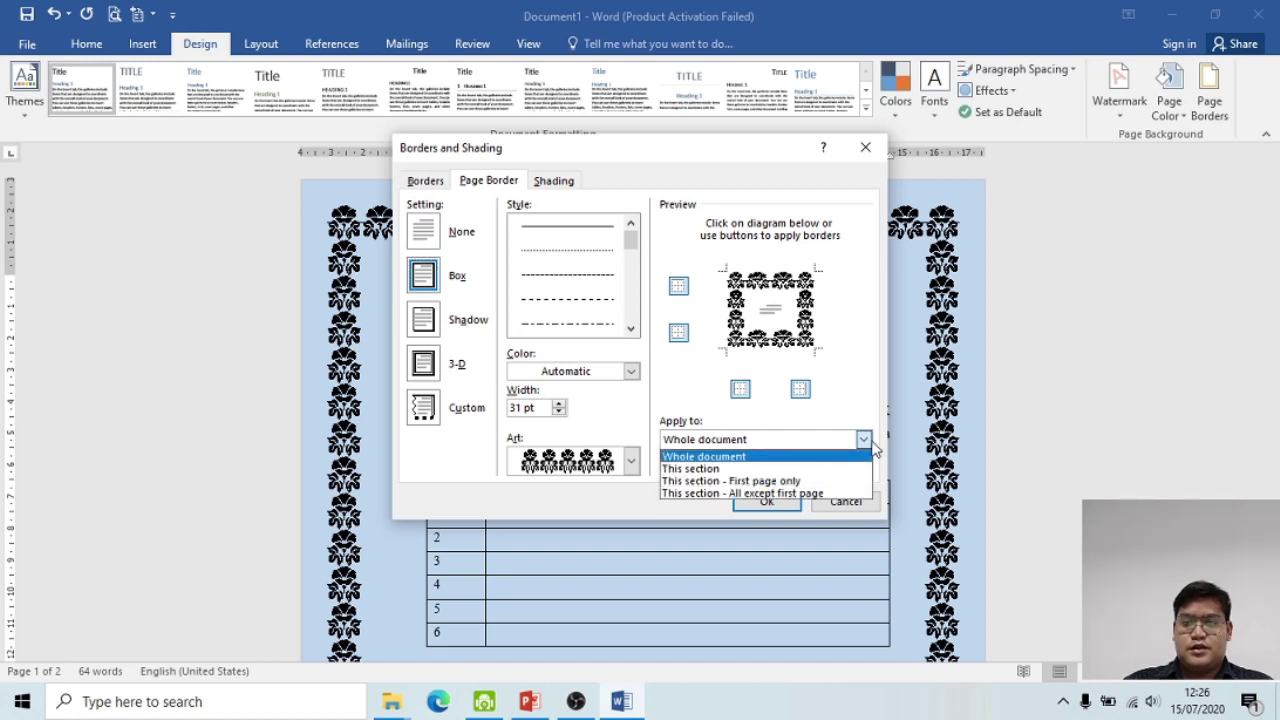
{"action": "left_click", "coordinate": [864, 440]}
{"action": "left_click", "coordinate": [631, 461]}
{"action": "scroll", "coordinate": [588, 466], "scroll_direction": "up", "scroll_amount": 5}
{"action": "scroll", "coordinate": [586, 466], "scroll_direction": "up", "scroll_amount": 3}
{"action": "scroll", "coordinate": [586, 466], "scroll_direction": "up", "scroll_amount": 3}
{"action": "scroll", "coordinate": [586, 466], "scroll_direction": "up", "scroll_amount": 3}
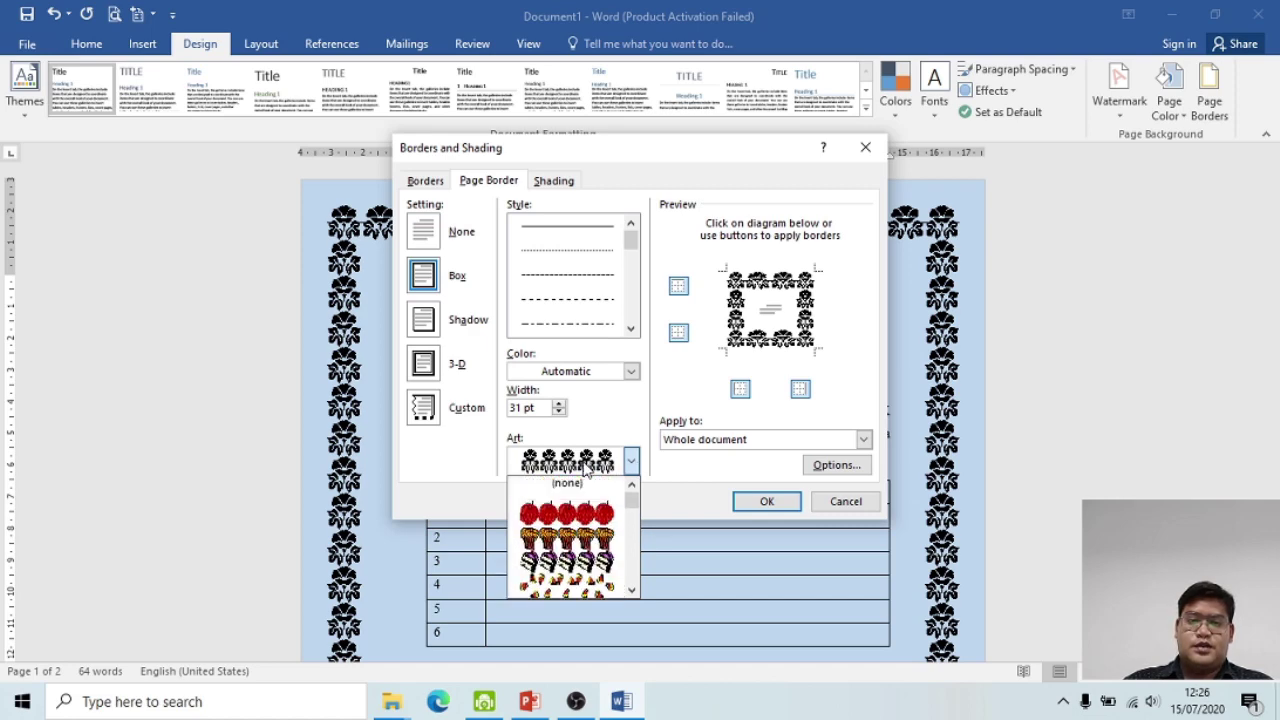
{"action": "left_click", "coordinate": [603, 486]}
{"action": "left_click", "coordinate": [775, 503]}
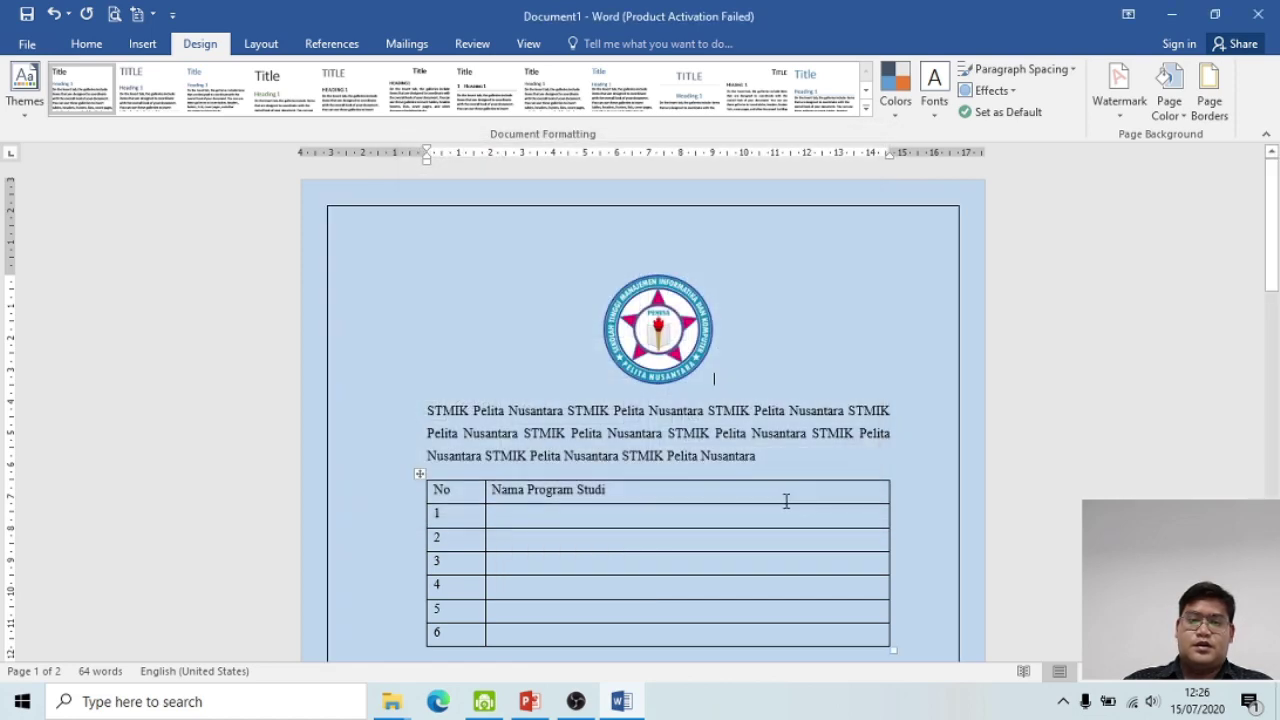
{"action": "scroll", "coordinate": [635, 422], "scroll_direction": "down", "scroll_amount": 3}
{"action": "scroll", "coordinate": [635, 420], "scroll_direction": "down", "scroll_amount": 3}
{"action": "scroll", "coordinate": [708, 371], "scroll_direction": "up", "scroll_amount": 4}
{"action": "scroll", "coordinate": [708, 371], "scroll_direction": "up", "scroll_amount": 1}
{"action": "scroll", "coordinate": [258, 335], "scroll_direction": "up", "scroll_amount": 2}
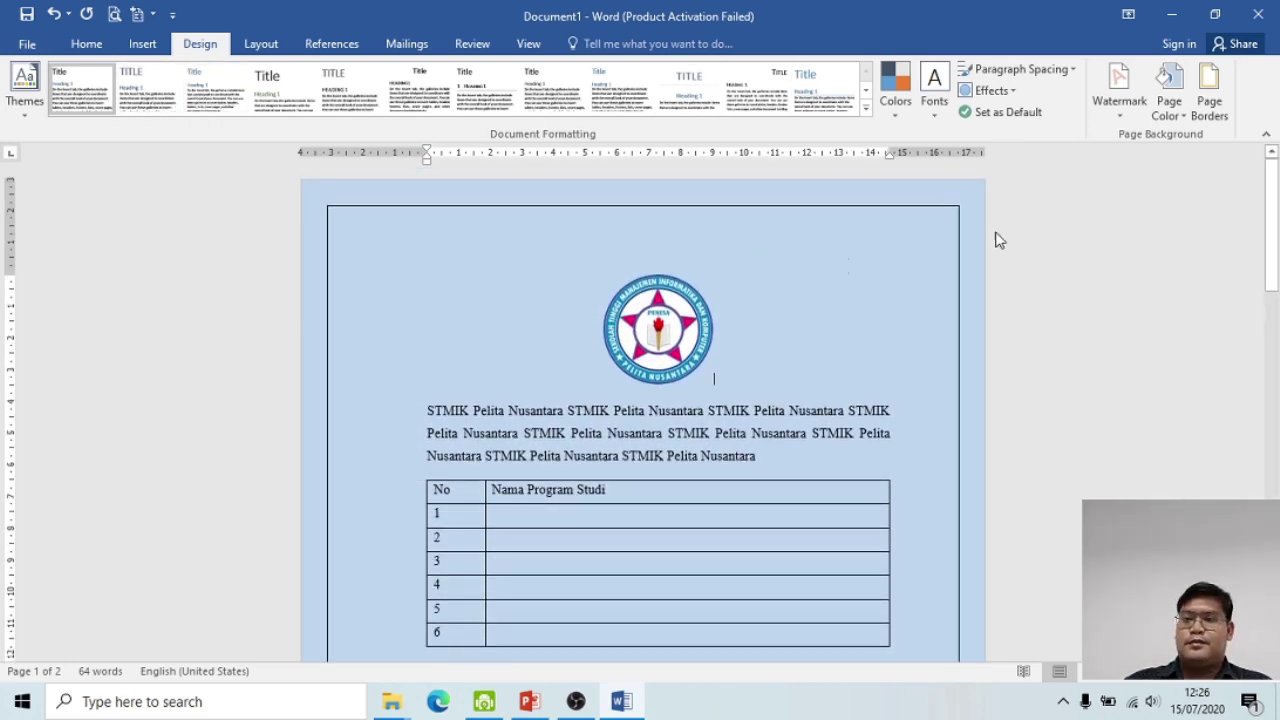
Step: Clear the top, left, bottom and right page borders in the Page Borders preview
{"action": "left_click", "coordinate": [1221, 115]}
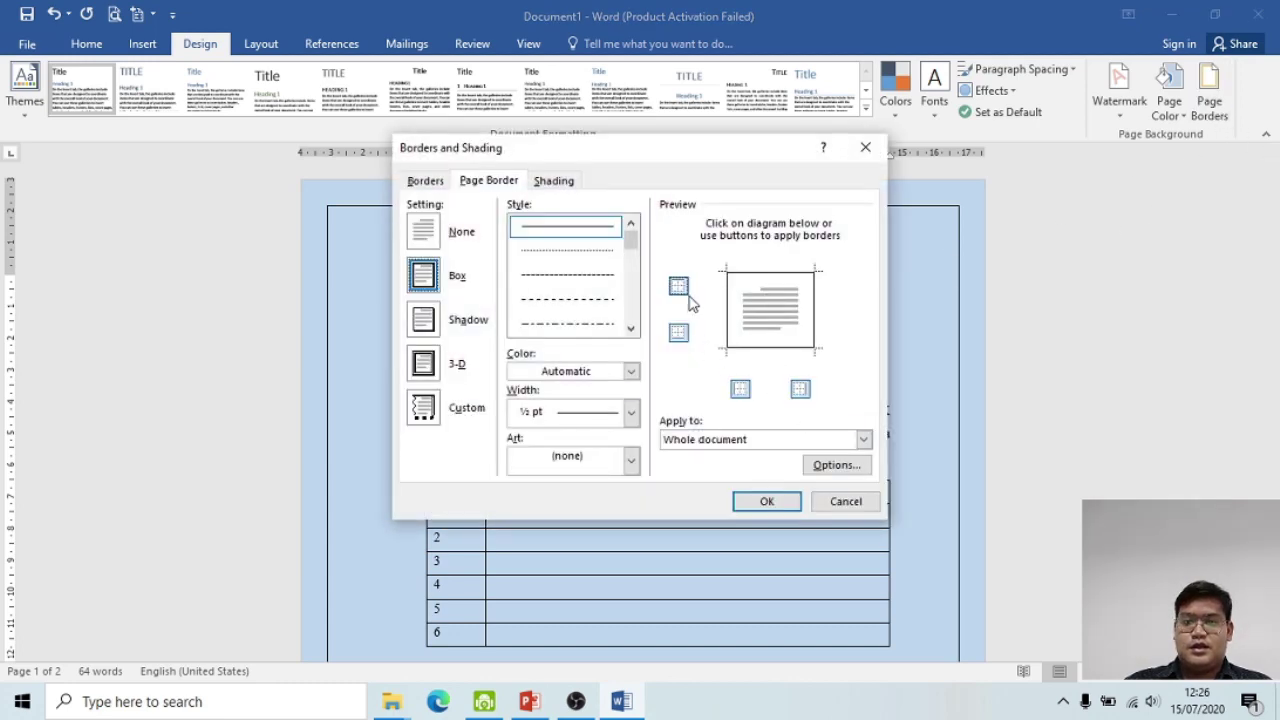
{"action": "left_click", "coordinate": [772, 272]}
{"action": "left_click", "coordinate": [729, 315]}
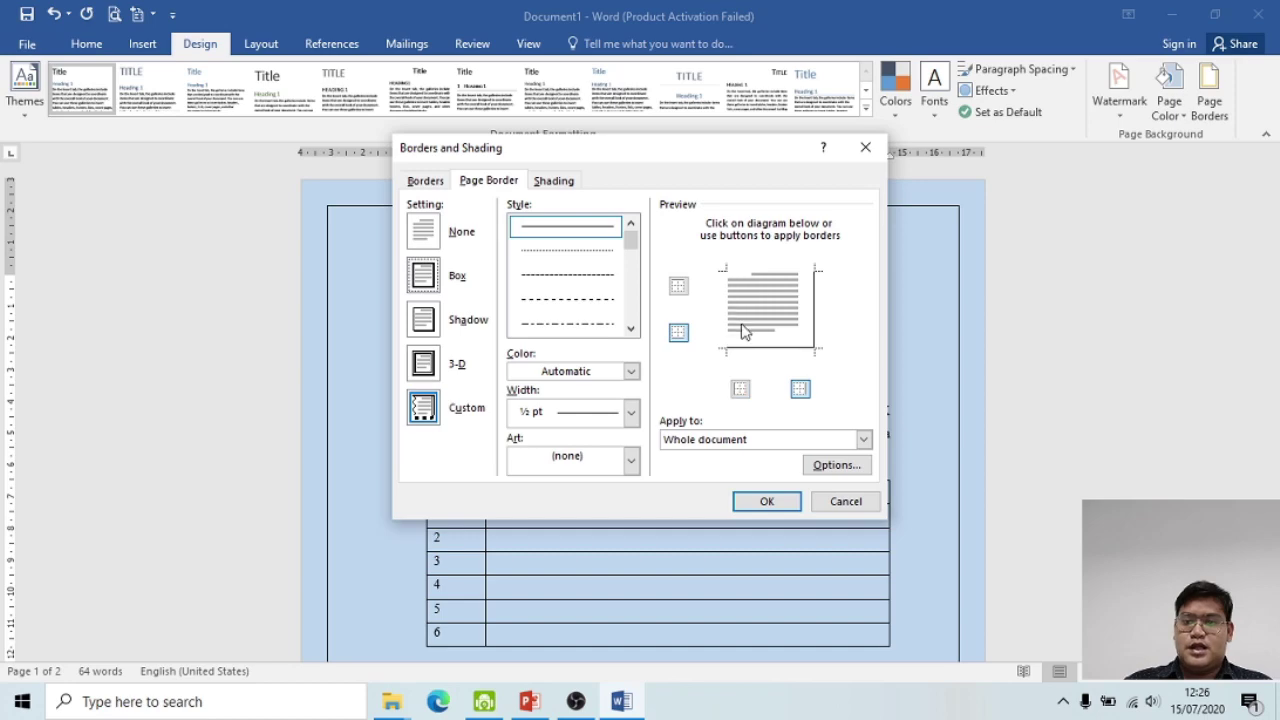
{"action": "left_click", "coordinate": [772, 349]}
{"action": "left_click", "coordinate": [814, 317]}
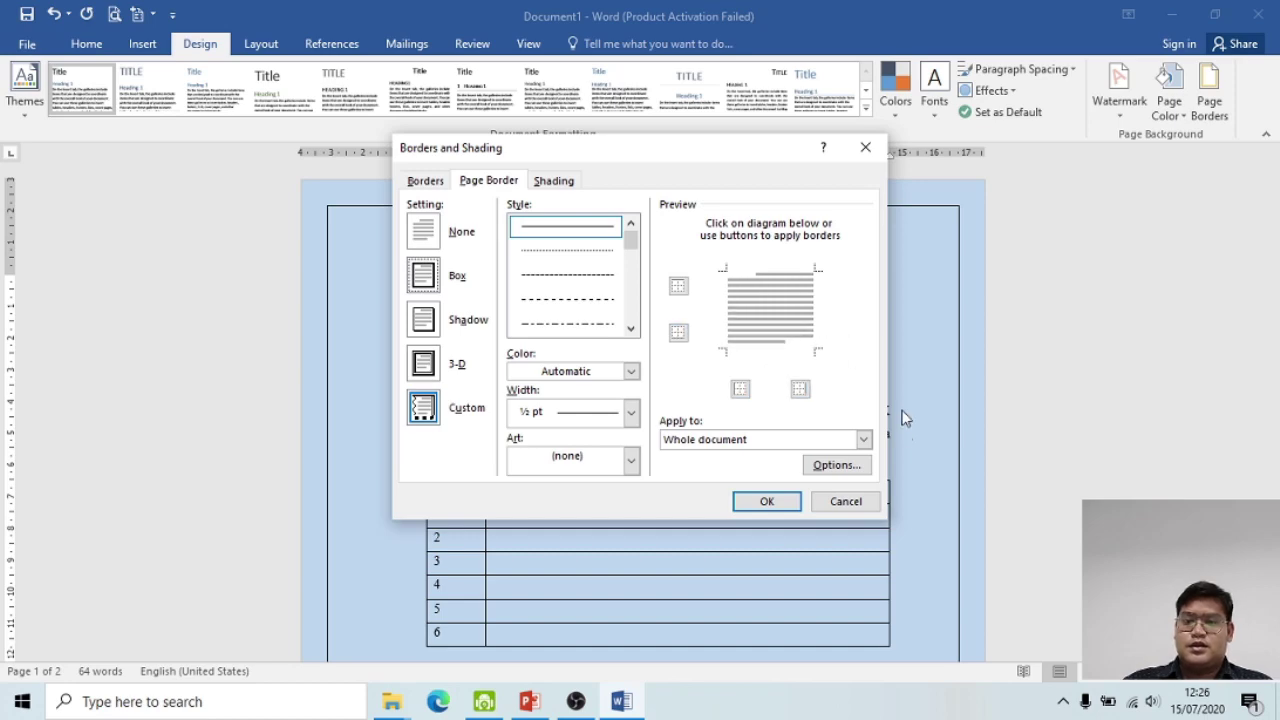
{"action": "left_click", "coordinate": [767, 502]}
{"action": "scroll", "coordinate": [740, 425], "scroll_direction": "down", "scroll_amount": 1}
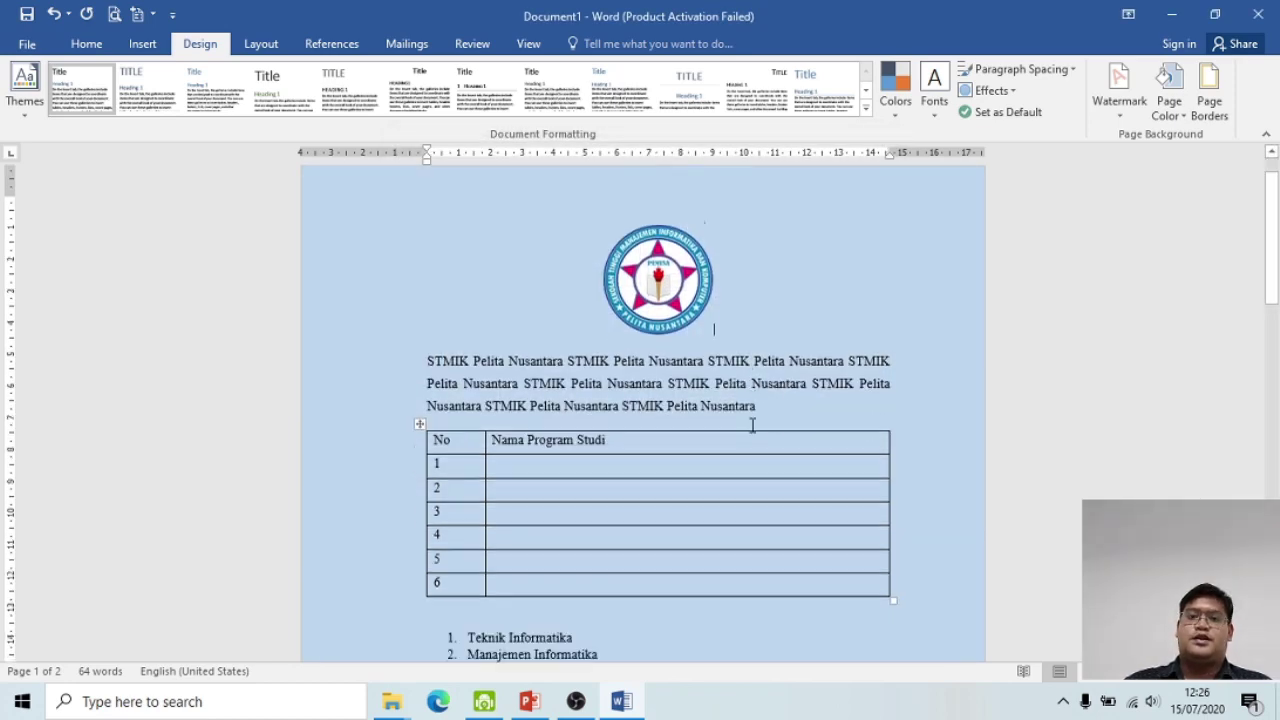
{"action": "scroll", "coordinate": [751, 428], "scroll_direction": "down", "scroll_amount": 4}
{"action": "scroll", "coordinate": [751, 428], "scroll_direction": "up", "scroll_amount": 1}
{"action": "scroll", "coordinate": [754, 428], "scroll_direction": "up", "scroll_amount": 3}
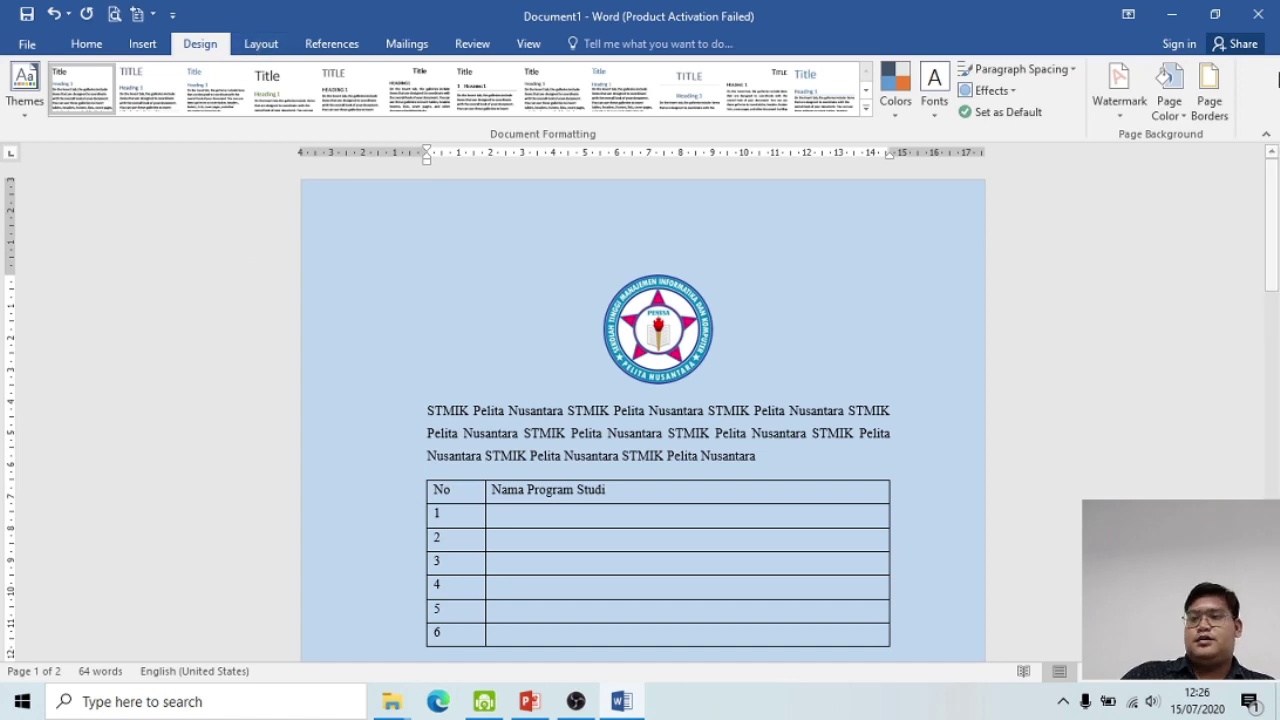
Step: Switch the page orientation to Landscape
{"action": "left_click", "coordinate": [261, 44]}
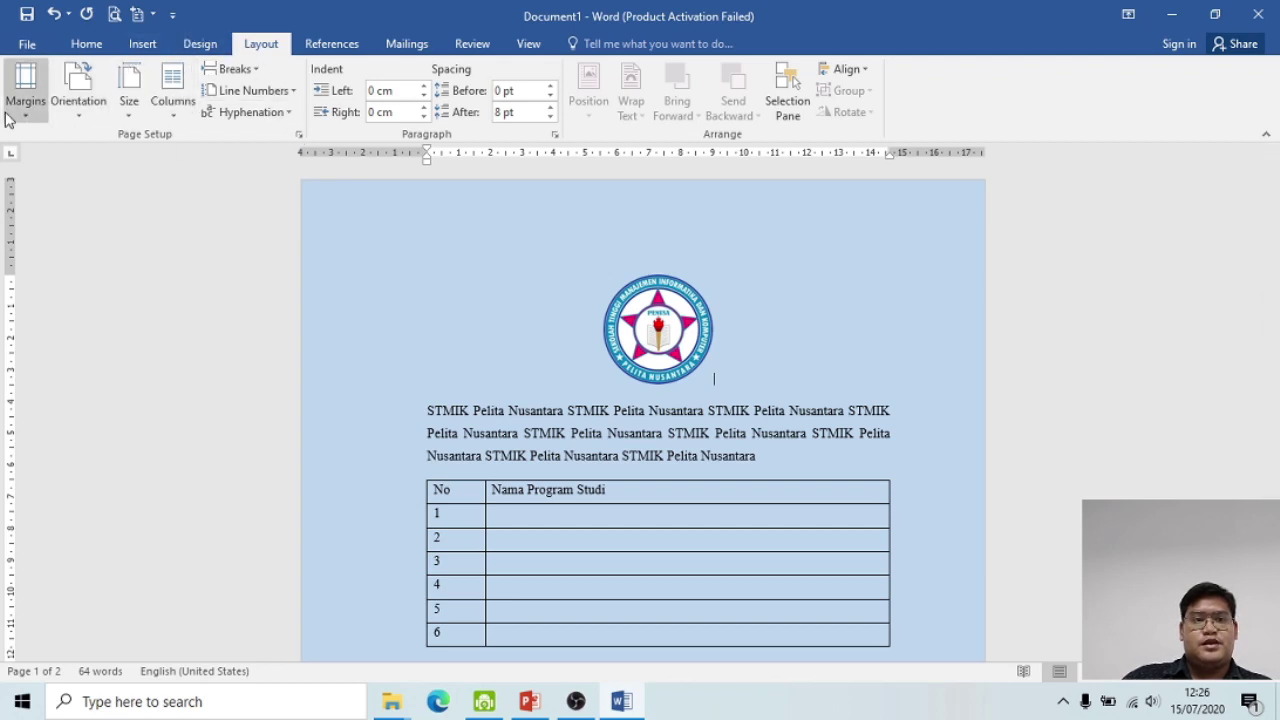
{"action": "left_click", "coordinate": [83, 121]}
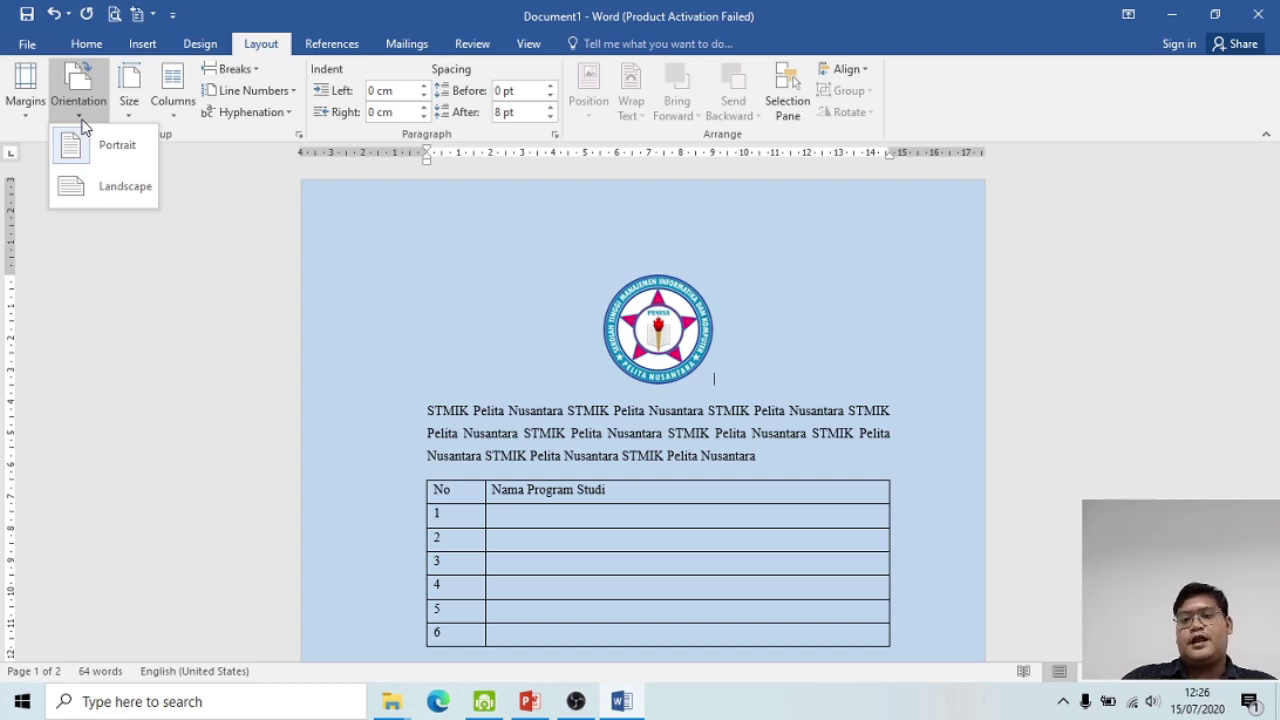
{"action": "scroll", "coordinate": [491, 371], "scroll_direction": "down", "scroll_amount": 1}
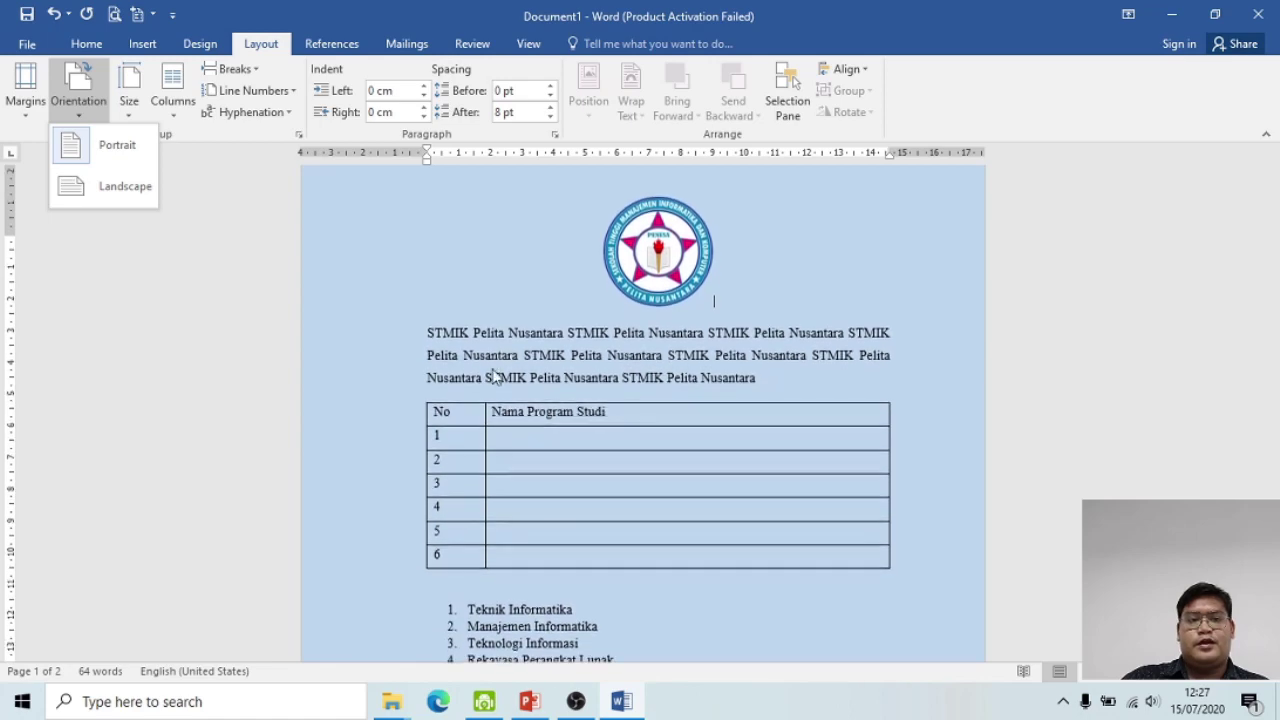
{"action": "scroll", "coordinate": [469, 306], "scroll_direction": "down", "scroll_amount": 5}
{"action": "scroll", "coordinate": [461, 312], "scroll_direction": "down", "scroll_amount": 5}
{"action": "scroll", "coordinate": [474, 440], "scroll_direction": "up", "scroll_amount": 5}
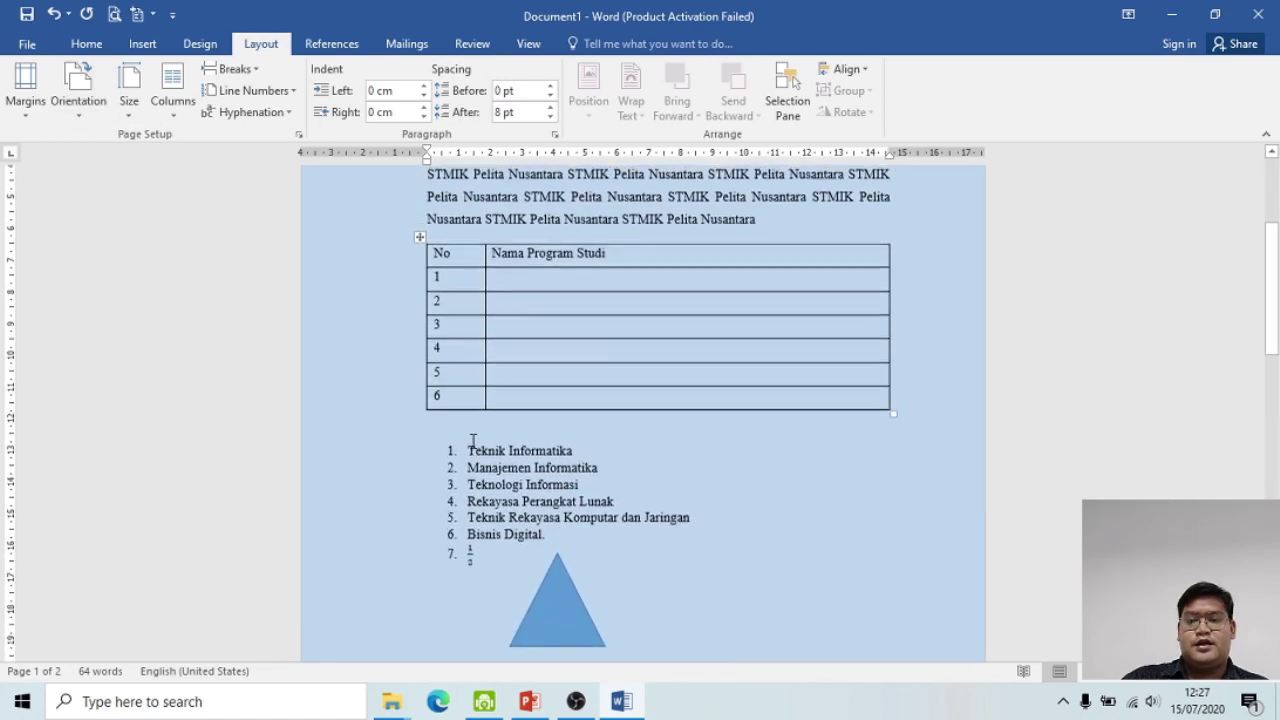
{"action": "scroll", "coordinate": [474, 440], "scroll_direction": "up", "scroll_amount": 4}
{"action": "left_click", "coordinate": [80, 118]}
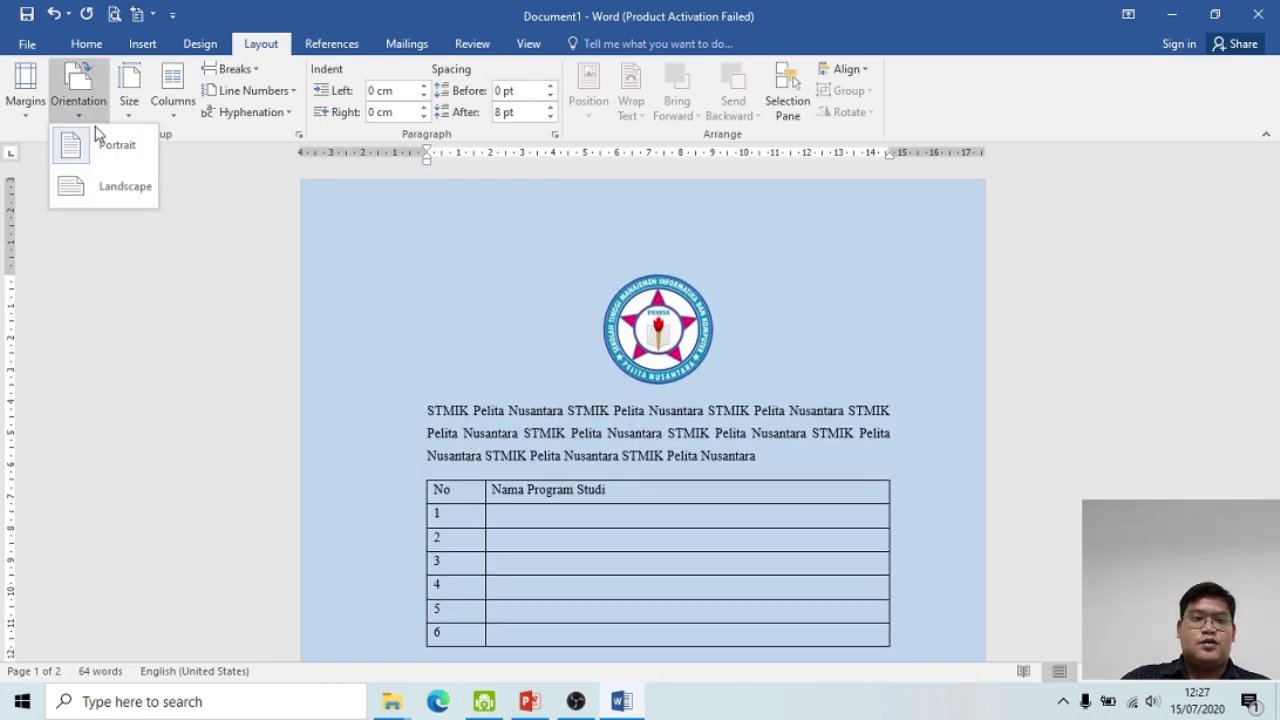
{"action": "left_click", "coordinate": [123, 190]}
Step: Set the page orientation back to Portrait
{"action": "scroll", "coordinate": [660, 349], "scroll_direction": "down", "scroll_amount": 4}
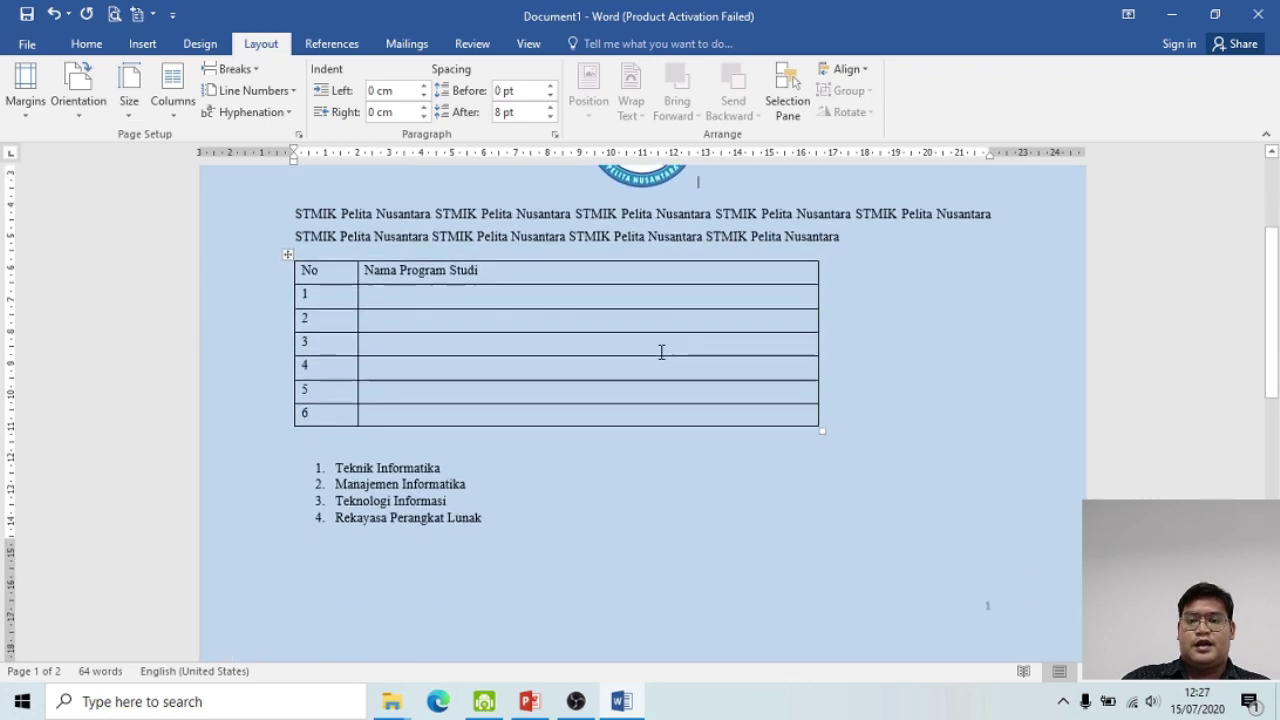
{"action": "scroll", "coordinate": [660, 349], "scroll_direction": "up", "scroll_amount": 4}
{"action": "scroll", "coordinate": [660, 349], "scroll_direction": "down", "scroll_amount": 4}
{"action": "scroll", "coordinate": [658, 352], "scroll_direction": "down", "scroll_amount": 3}
{"action": "scroll", "coordinate": [656, 358], "scroll_direction": "up", "scroll_amount": 6}
{"action": "scroll", "coordinate": [660, 365], "scroll_direction": "up", "scroll_amount": 2}
{"action": "left_click", "coordinate": [80, 100]}
{"action": "left_click", "coordinate": [106, 147]}
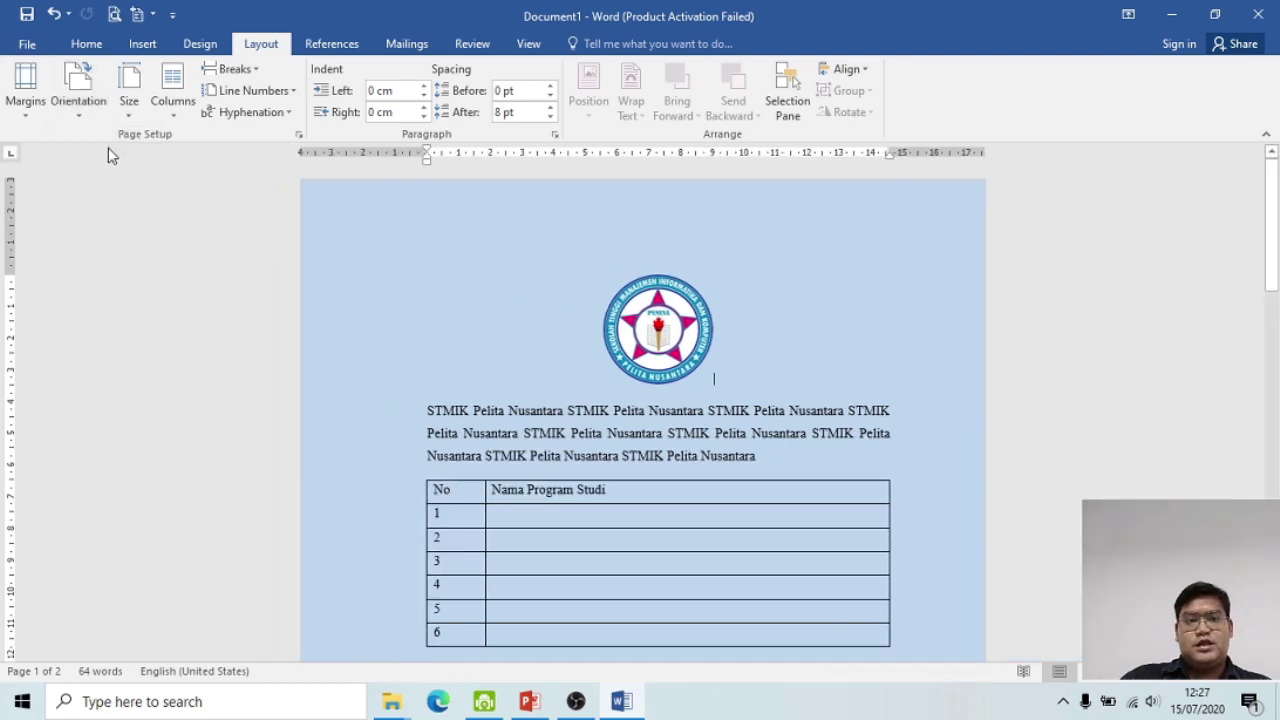
Step: Choose A4 as the paper size
{"action": "left_click", "coordinate": [129, 114]}
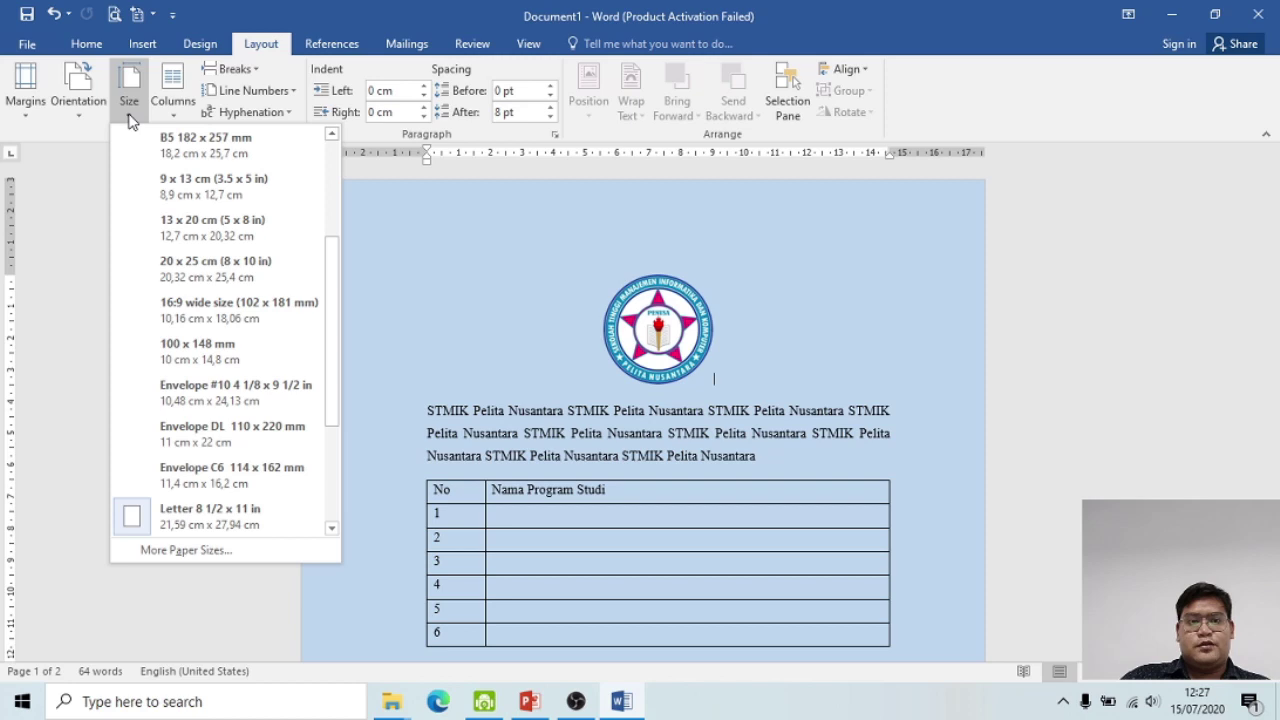
{"action": "scroll", "coordinate": [229, 226], "scroll_direction": "up", "scroll_amount": 2}
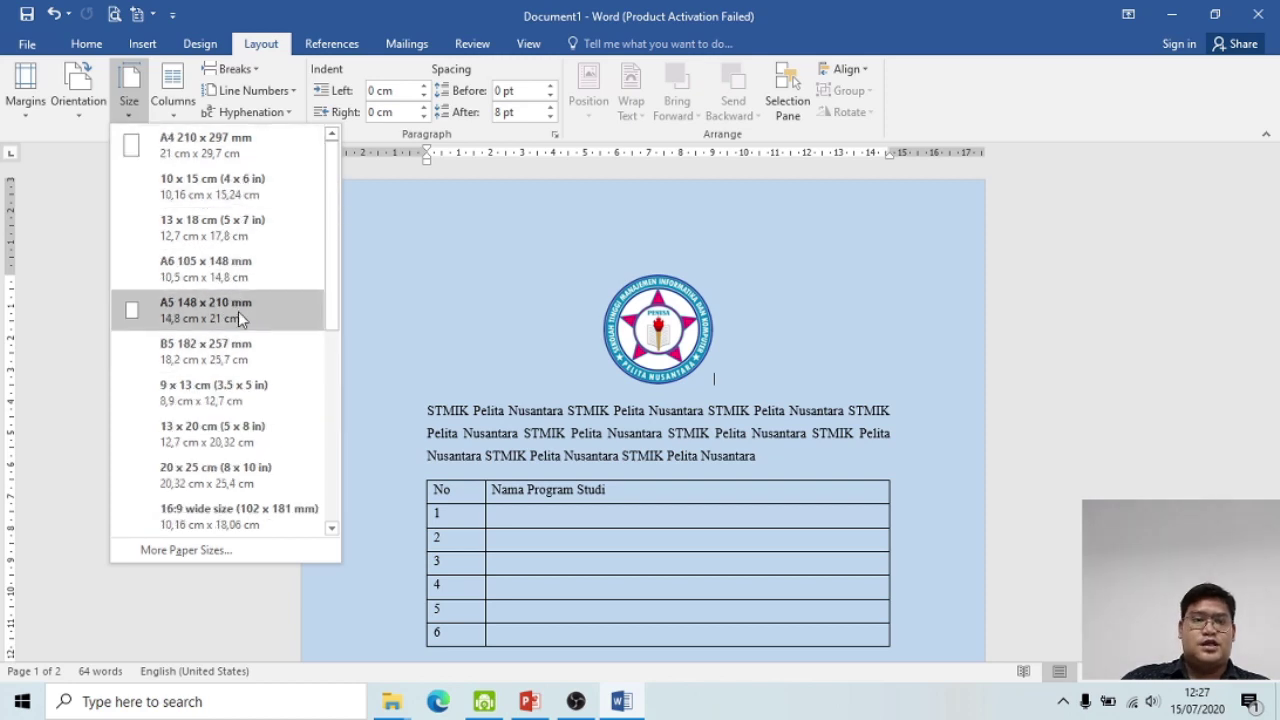
{"action": "left_click", "coordinate": [215, 145]}
{"action": "left_click", "coordinate": [132, 108]}
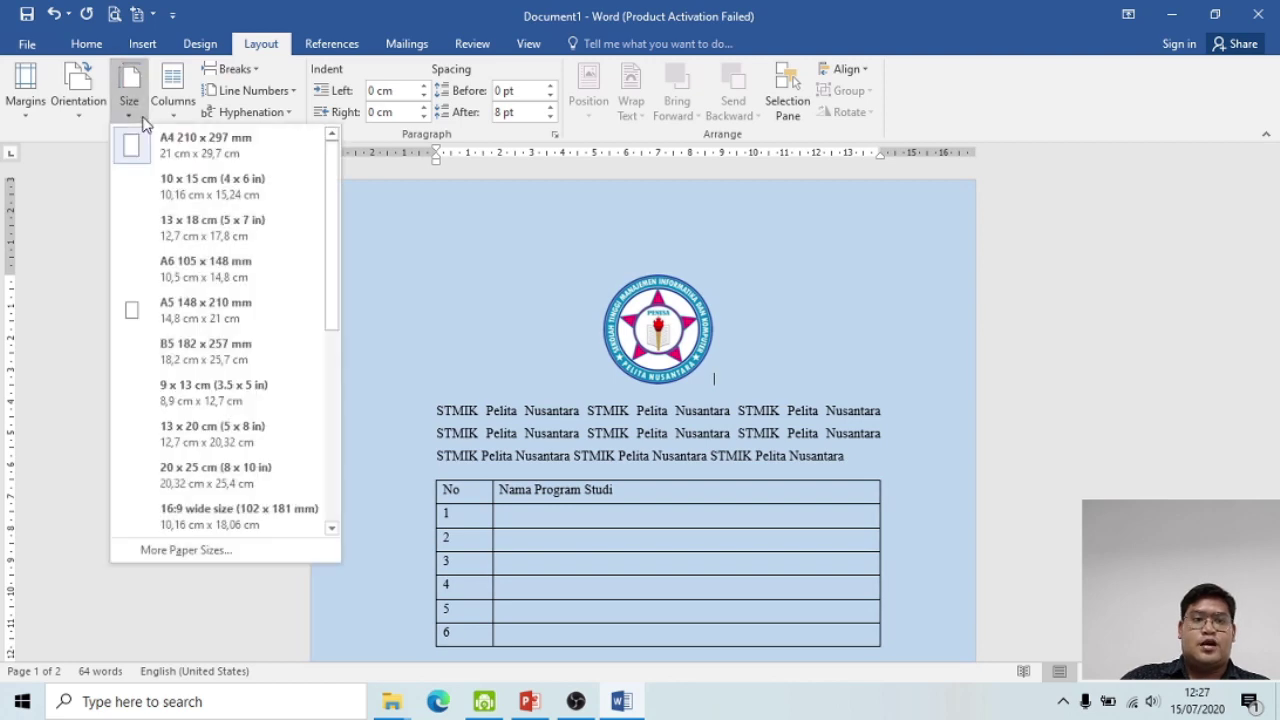
{"action": "scroll", "coordinate": [225, 243], "scroll_direction": "down", "scroll_amount": 3}
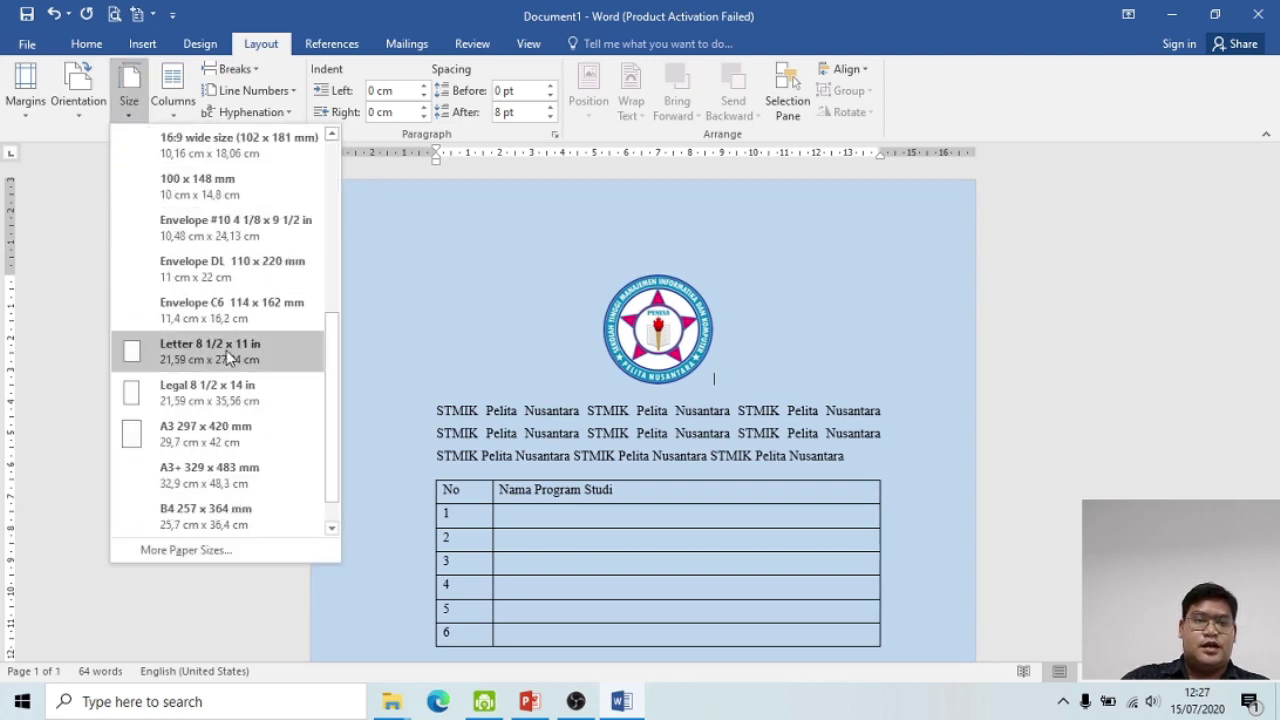
{"action": "scroll", "coordinate": [241, 392], "scroll_direction": "up", "scroll_amount": 3}
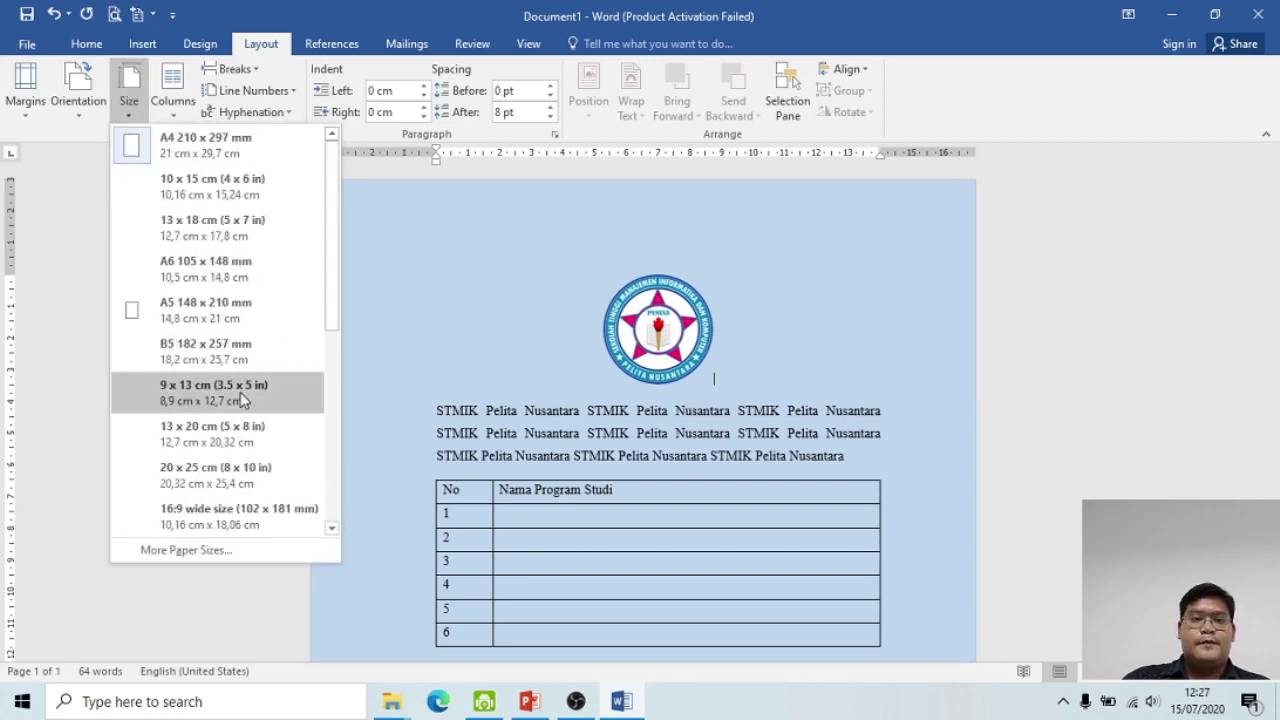
{"action": "scroll", "coordinate": [240, 392], "scroll_direction": "down", "scroll_amount": 4}
Step: Confirm the paper width of 21 cm and height of 29,7 cm under More Paper Sizes
{"action": "left_click", "coordinate": [254, 549]}
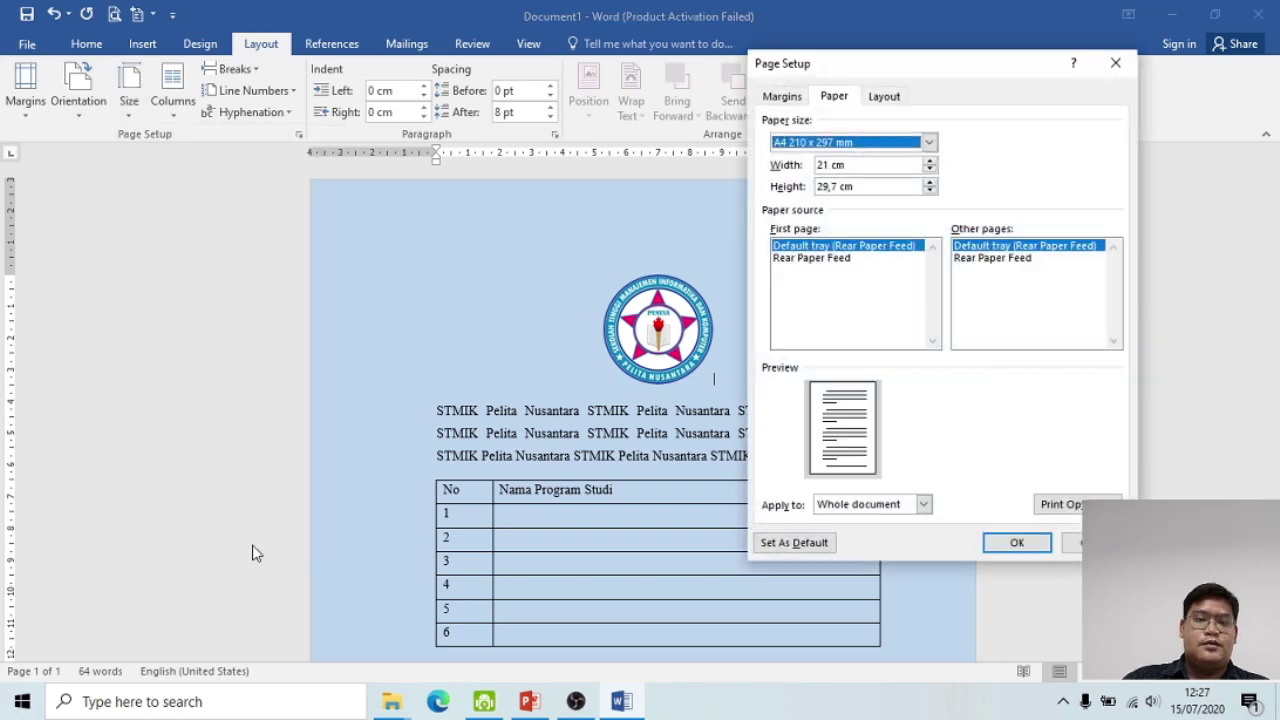
{"action": "left_click", "coordinate": [826, 166]}
{"action": "left_click", "coordinate": [826, 186]}
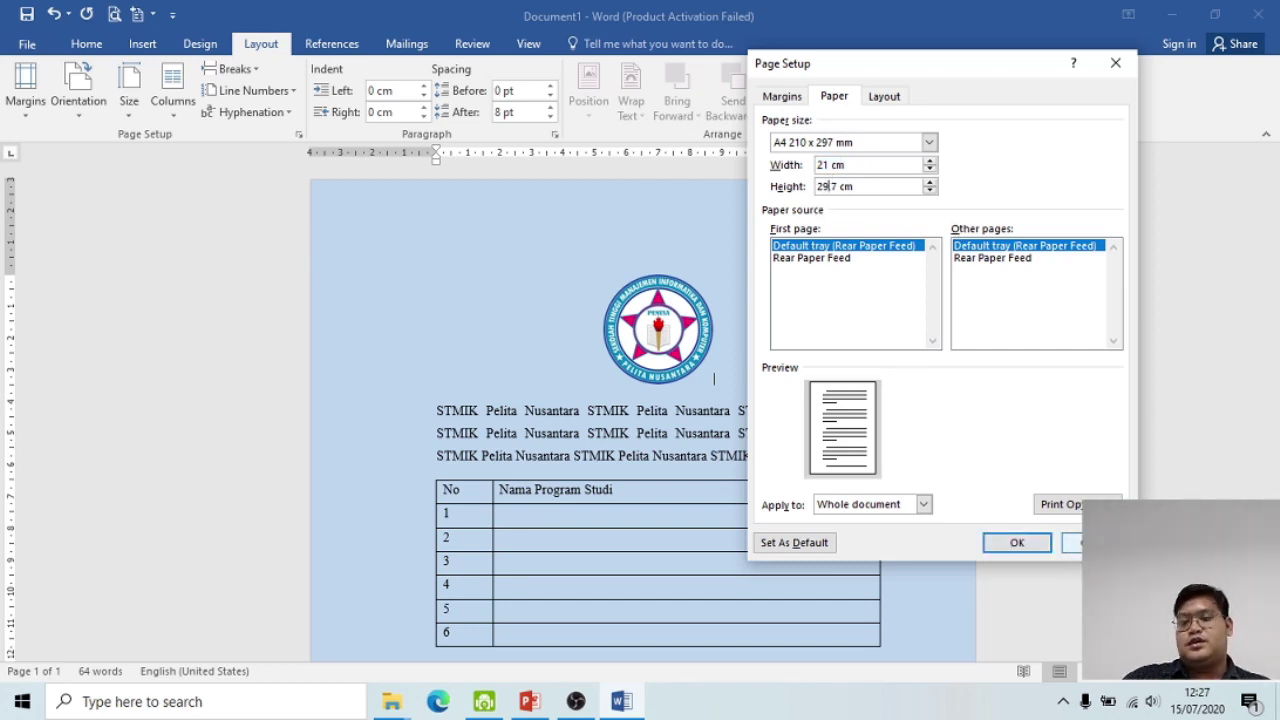
{"action": "left_click", "coordinate": [1017, 542]}
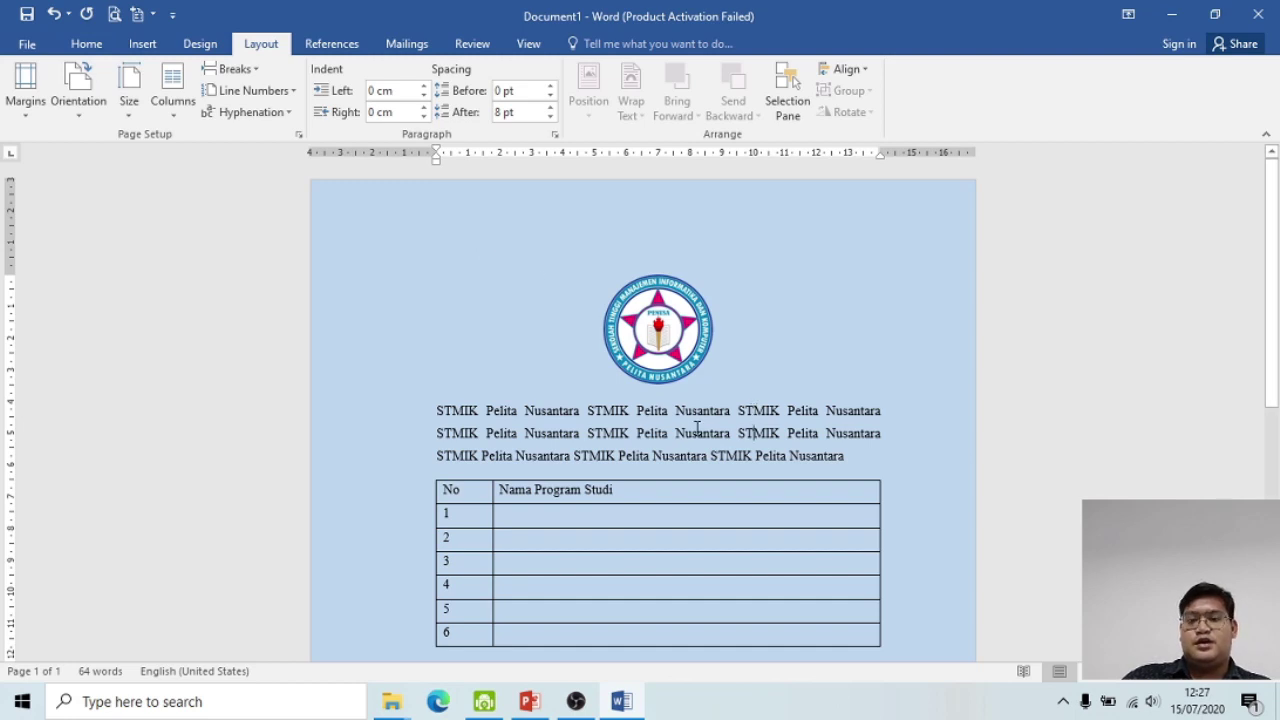
{"action": "left_click", "coordinate": [85, 46]}
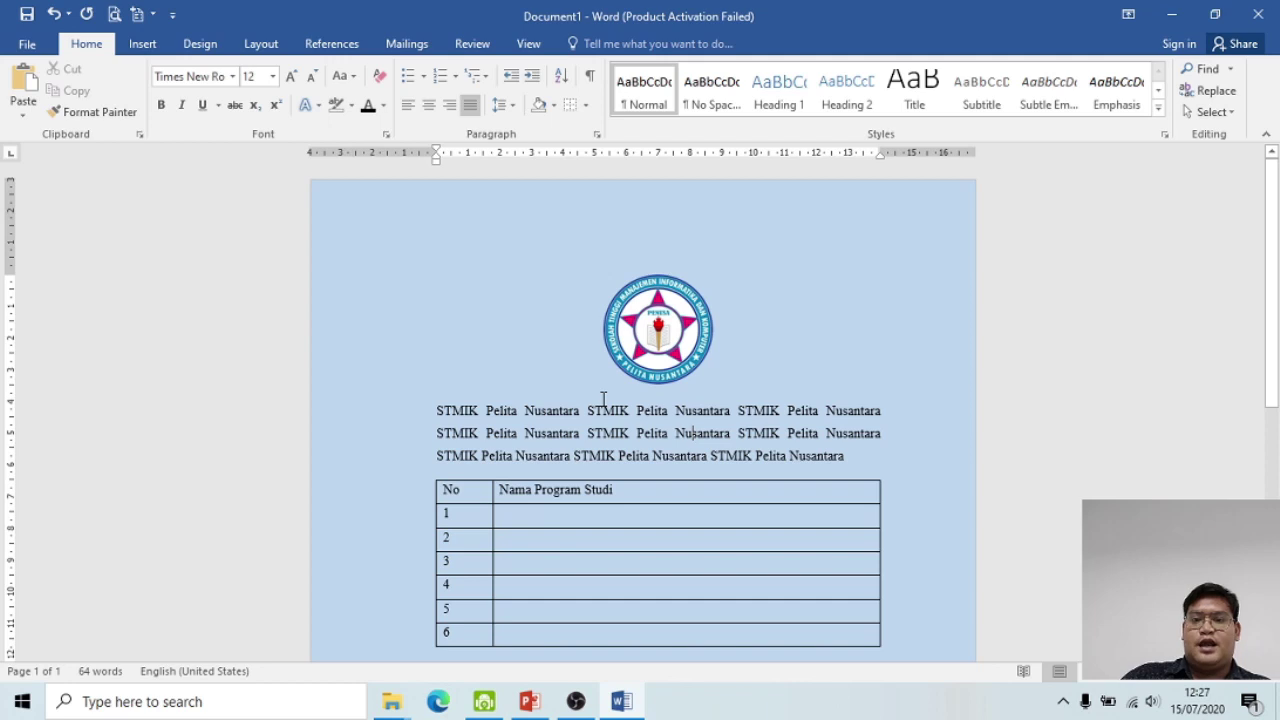
{"action": "scroll", "coordinate": [603, 400], "scroll_direction": "down", "scroll_amount": 2}
{"action": "left_click", "coordinate": [710, 377]}
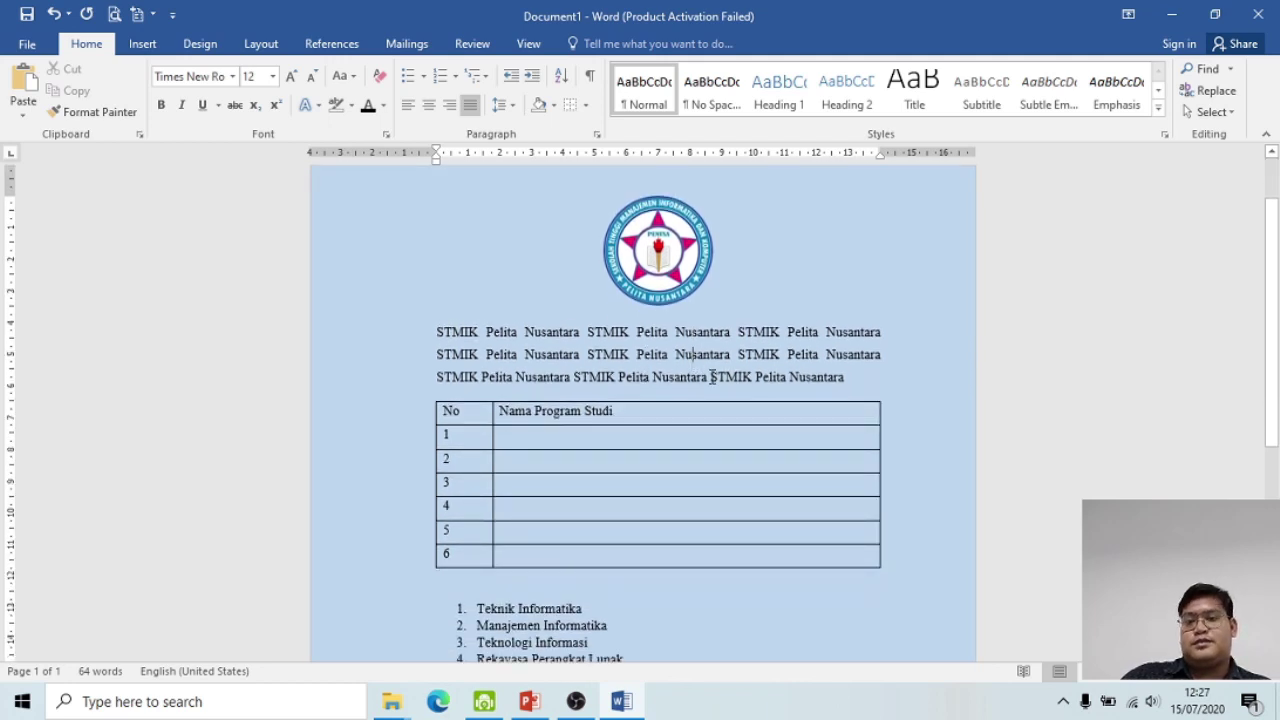
{"action": "left_click", "coordinate": [808, 377]}
{"action": "scroll", "coordinate": [737, 376], "scroll_direction": "up", "scroll_amount": 2}
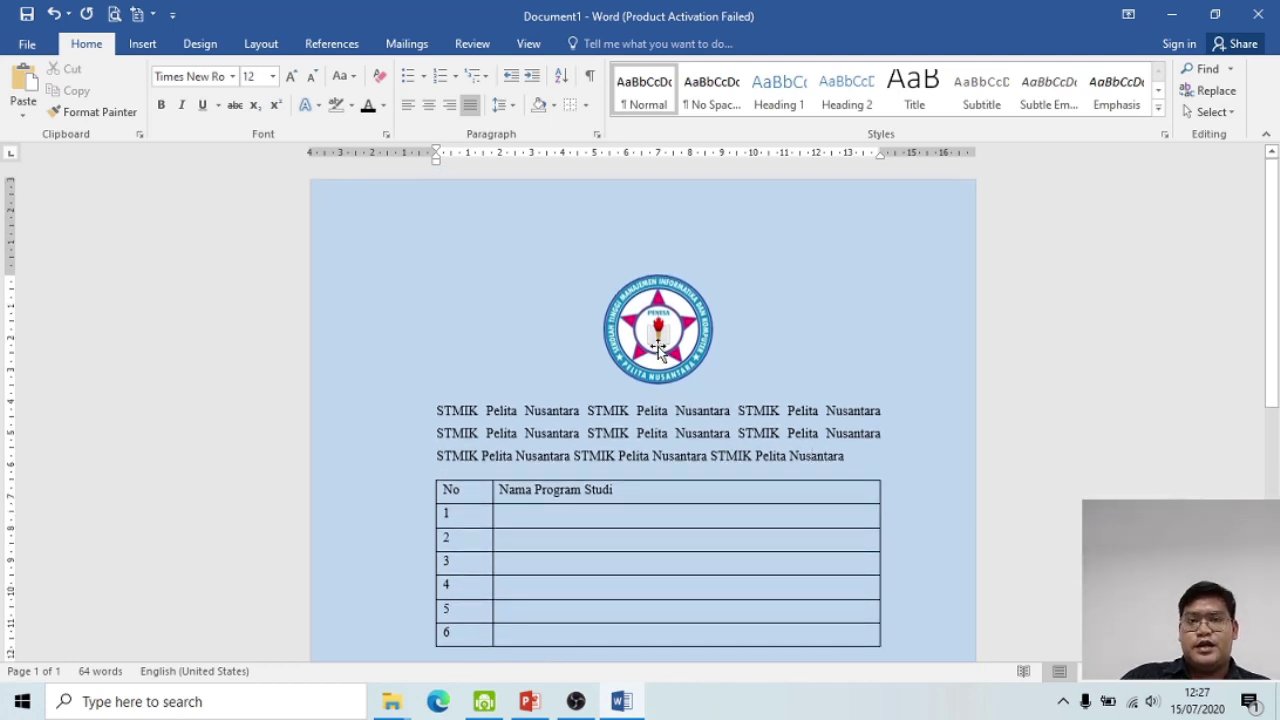
{"action": "double_click", "coordinate": [610, 433]}
{"action": "double_click", "coordinate": [548, 433]}
{"action": "left_click", "coordinate": [516, 432]}
{"action": "double_click", "coordinate": [503, 433]}
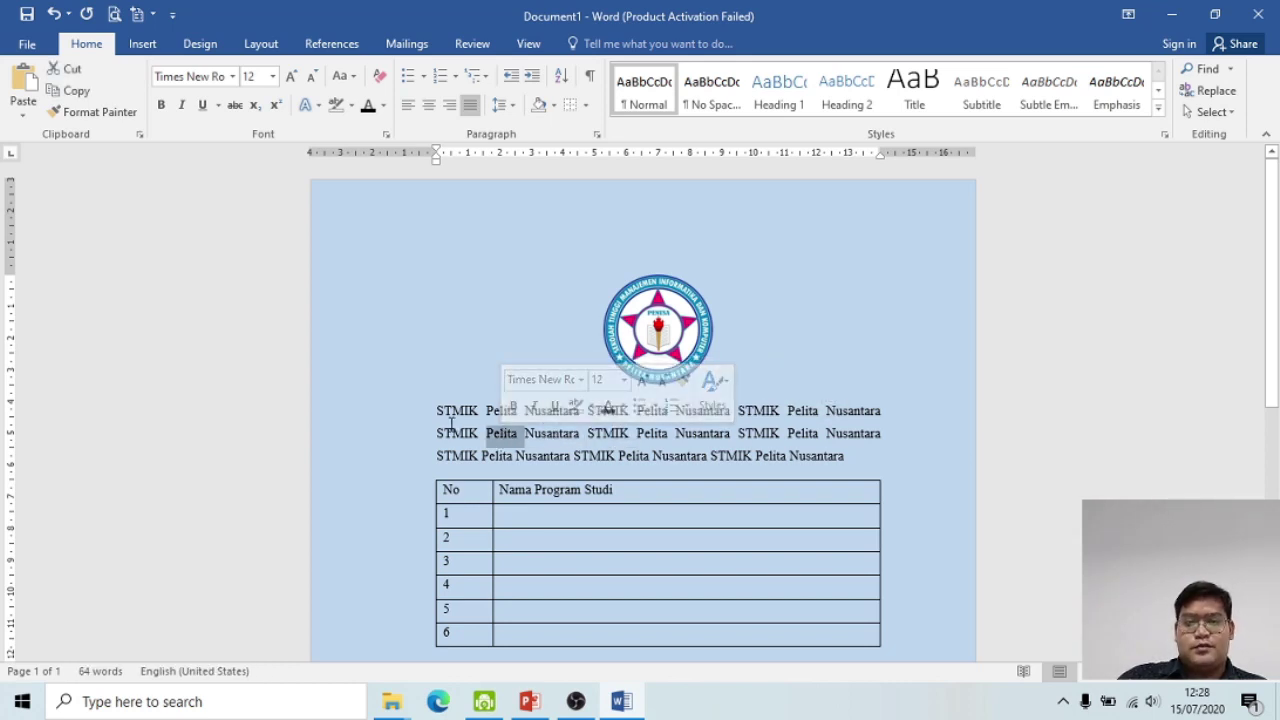
{"action": "double_click", "coordinate": [452, 432]}
{"action": "double_click", "coordinate": [455, 411]}
{"action": "double_click", "coordinate": [503, 411]}
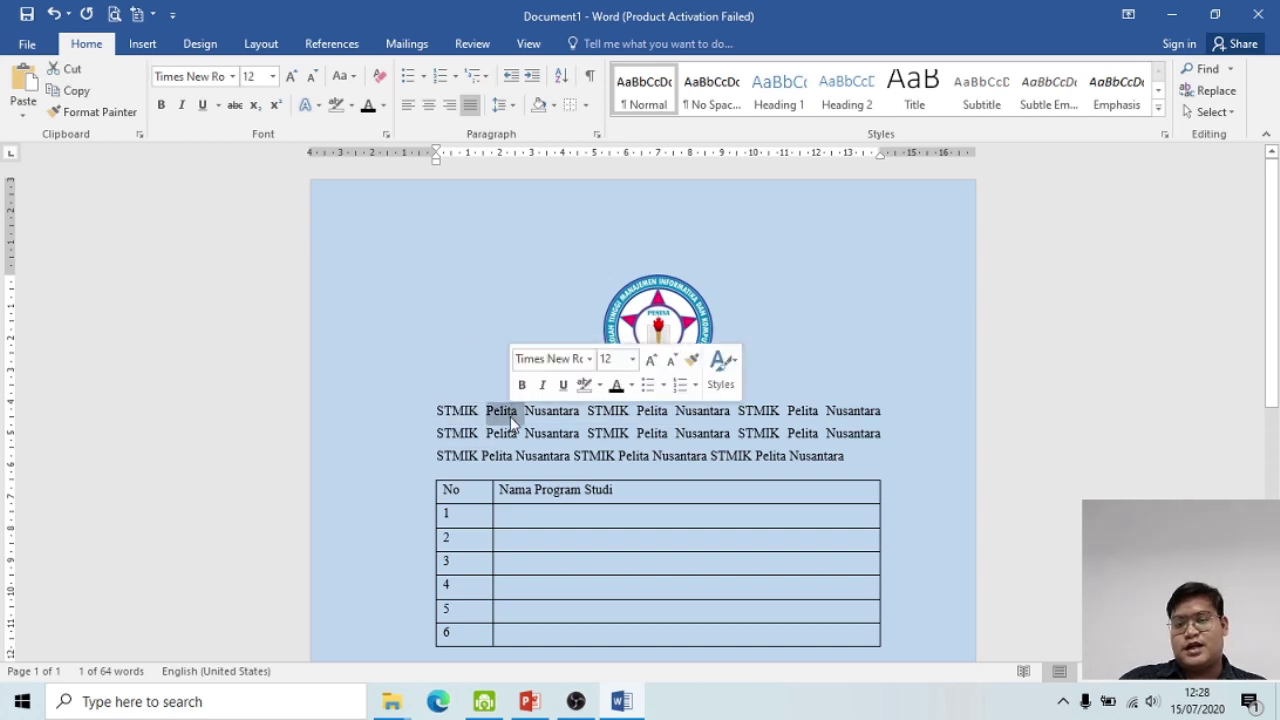
{"action": "double_click", "coordinate": [540, 433]}
{"action": "double_click", "coordinate": [506, 412]}
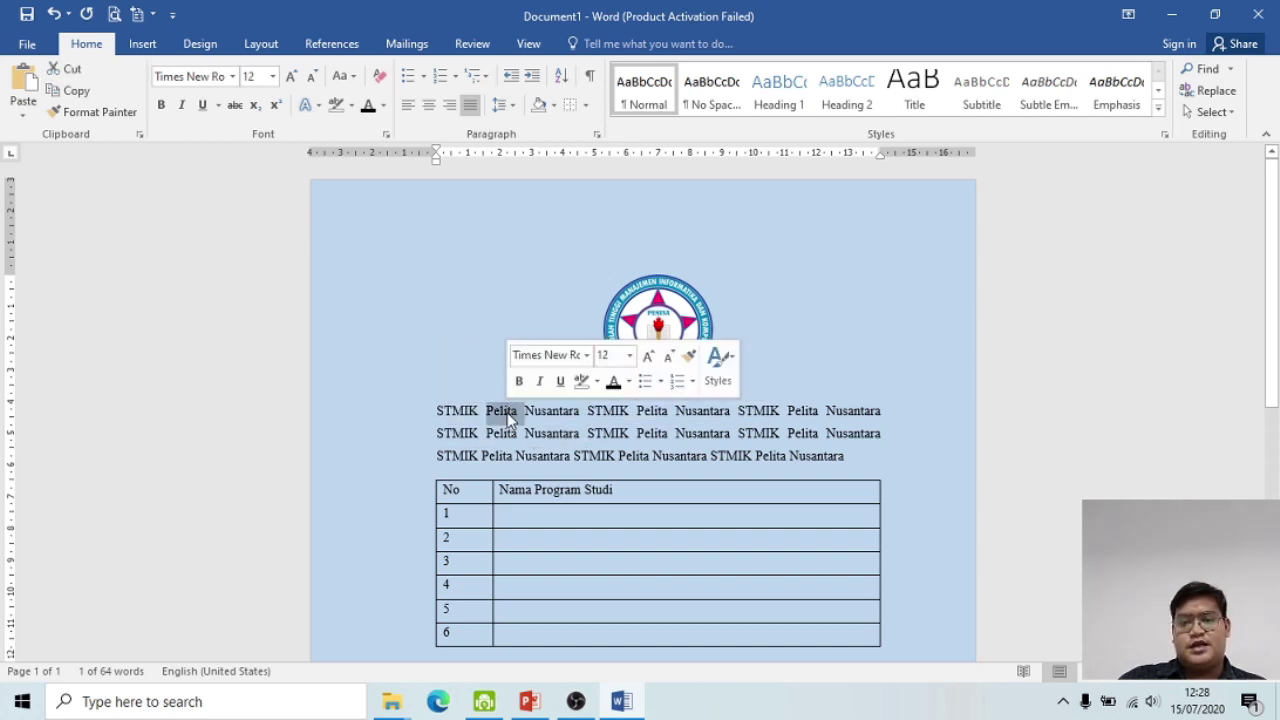
{"action": "double_click", "coordinate": [458, 411]}
{"action": "left_click", "coordinate": [492, 455]}
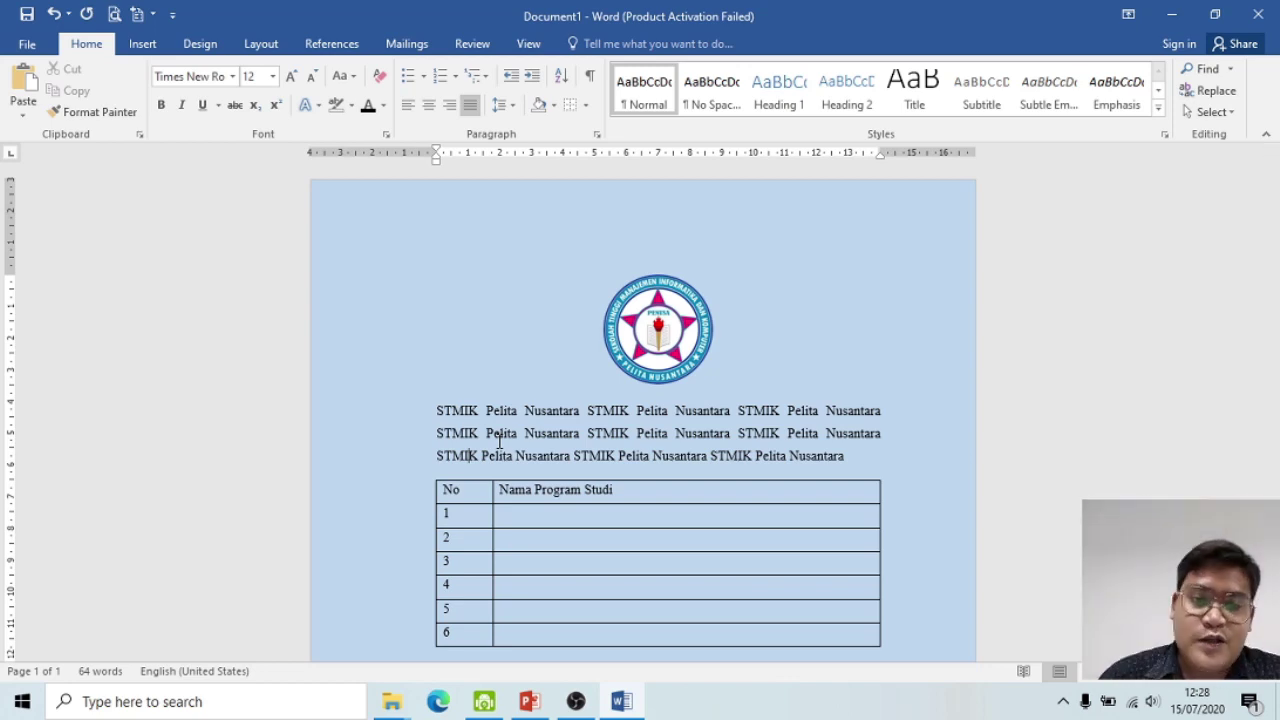
{"action": "left_click", "coordinate": [484, 455]}
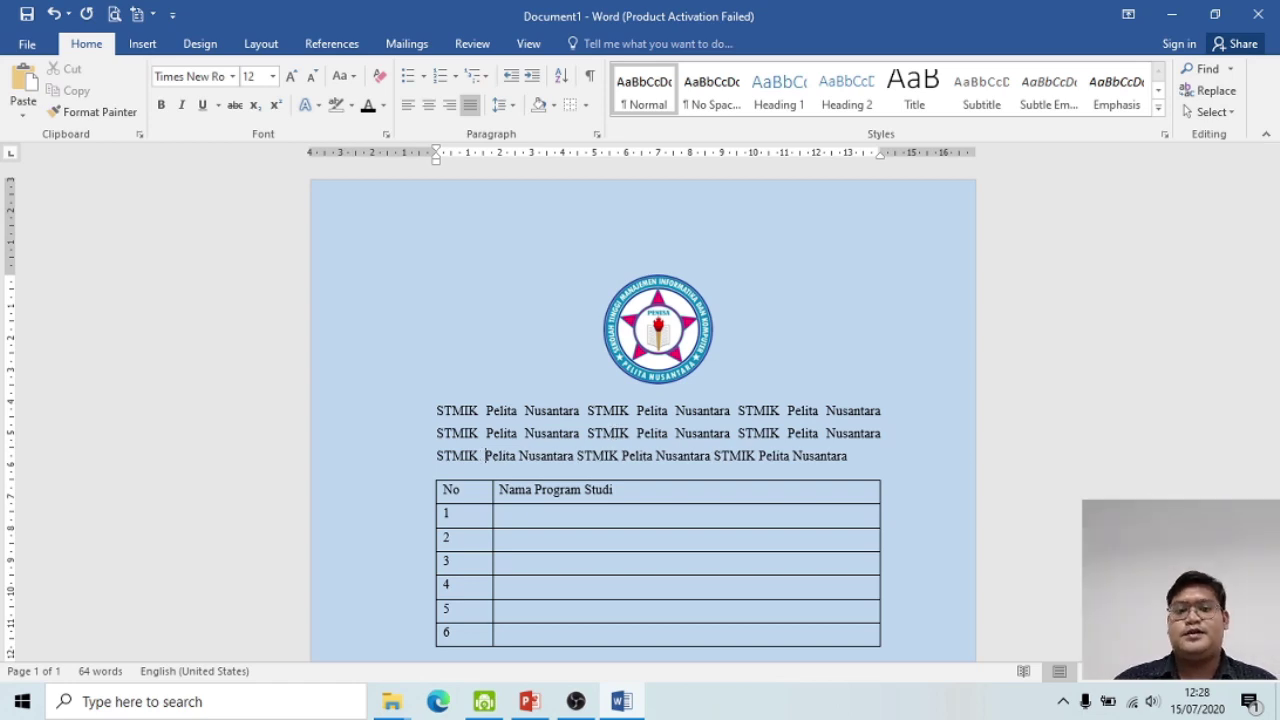
{"action": "left_click", "coordinate": [553, 437]}
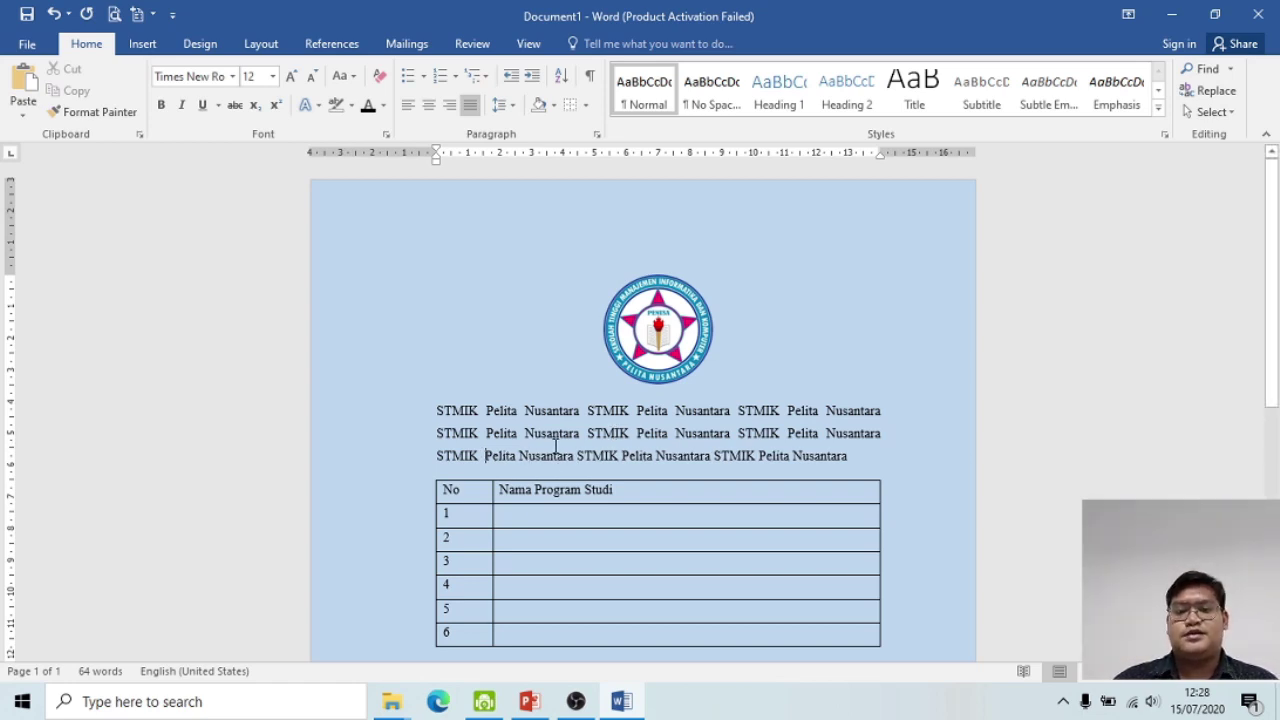
{"action": "left_click", "coordinate": [578, 455]}
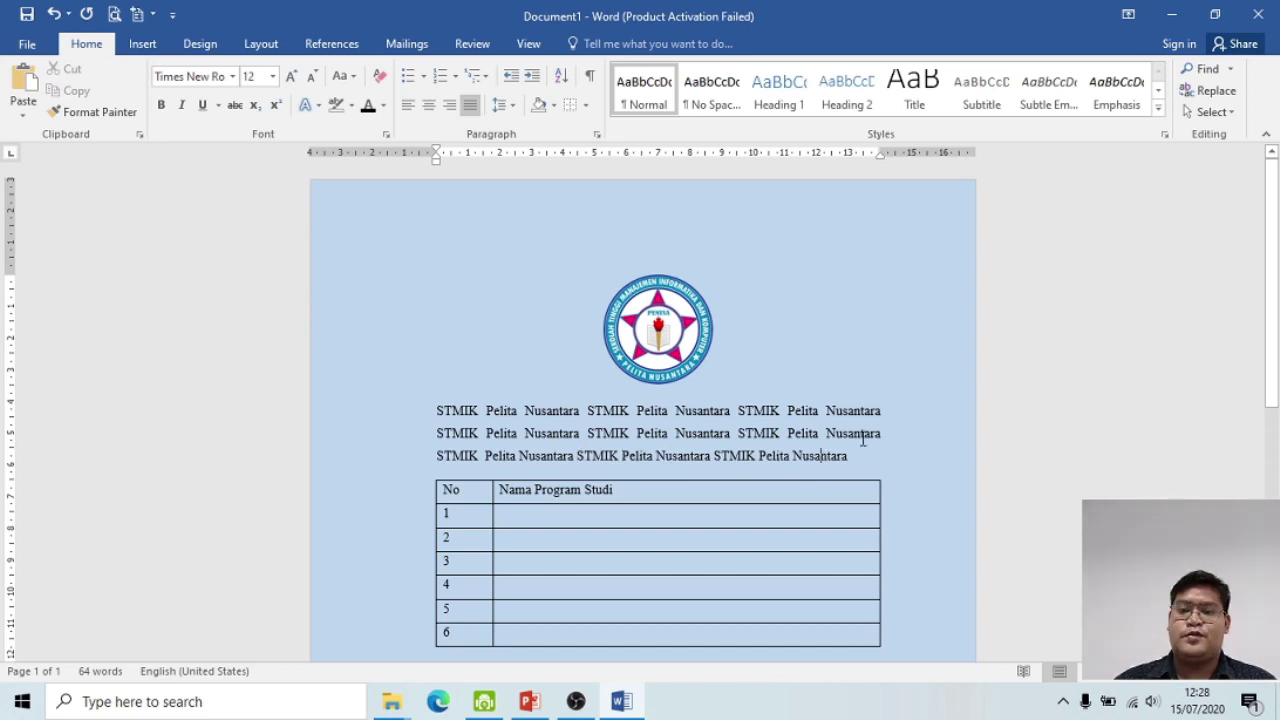
{"action": "double_click", "coordinate": [808, 433]}
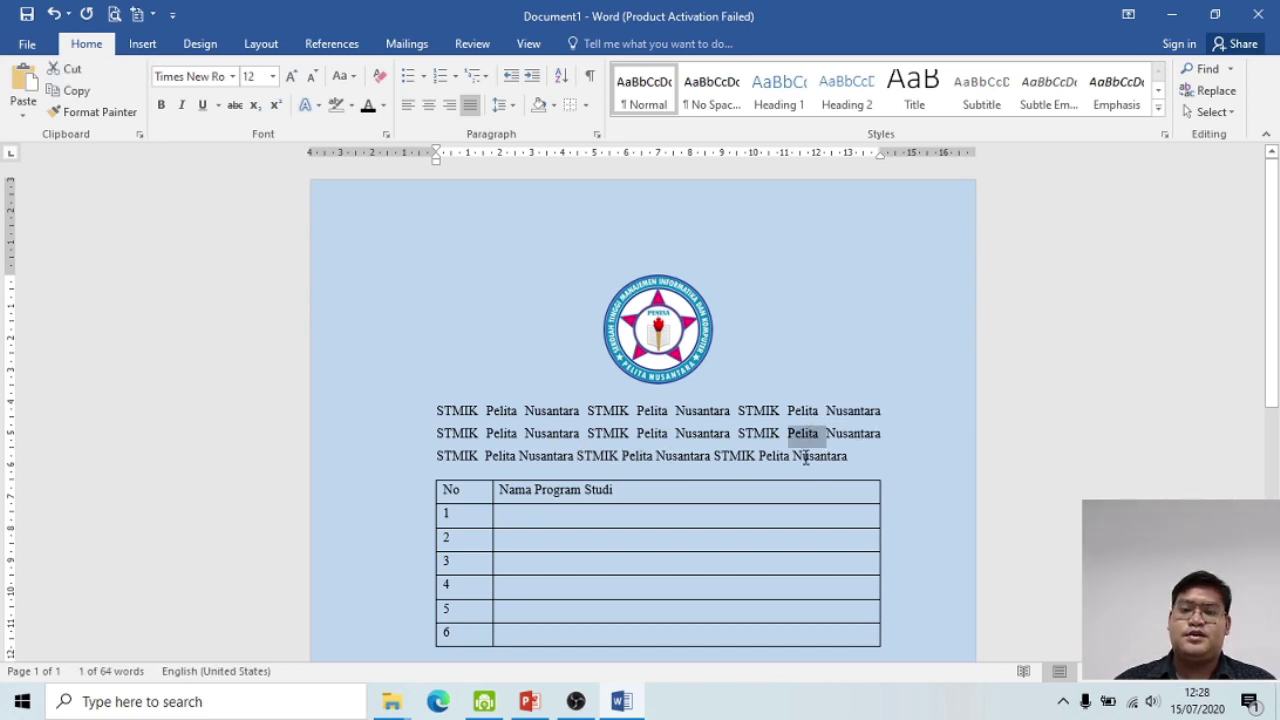
{"action": "double_click", "coordinate": [804, 456]}
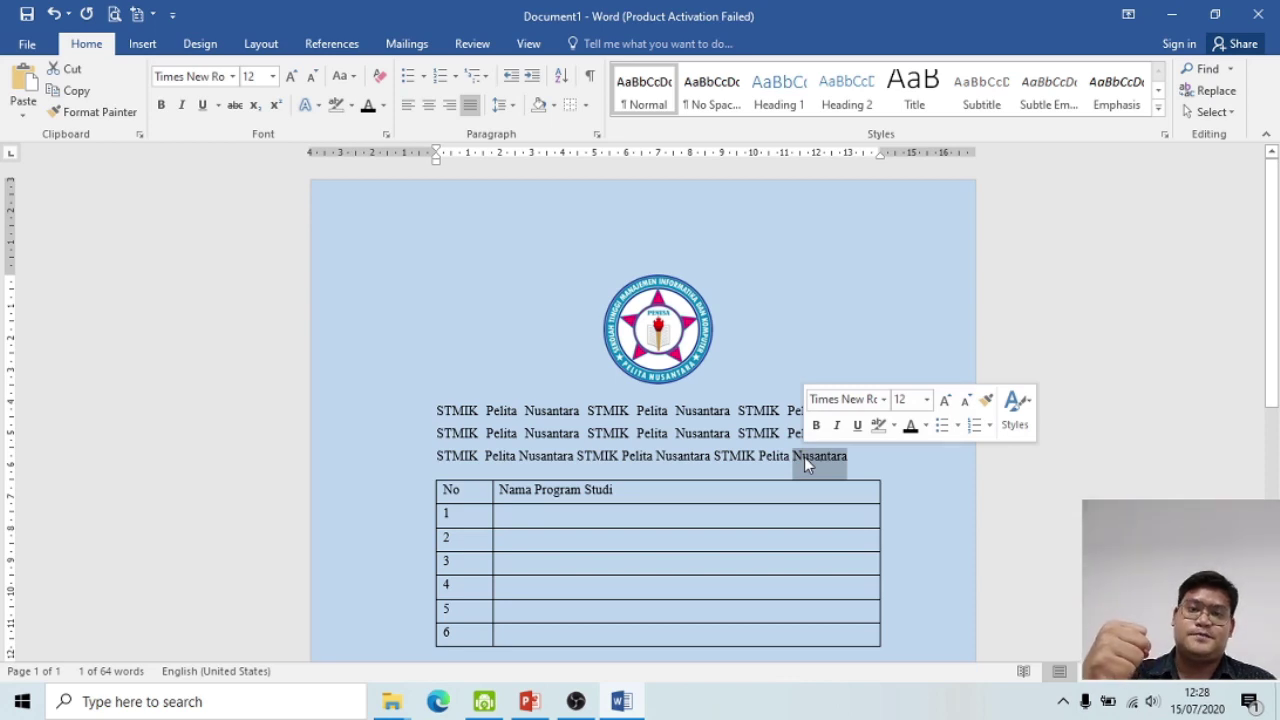